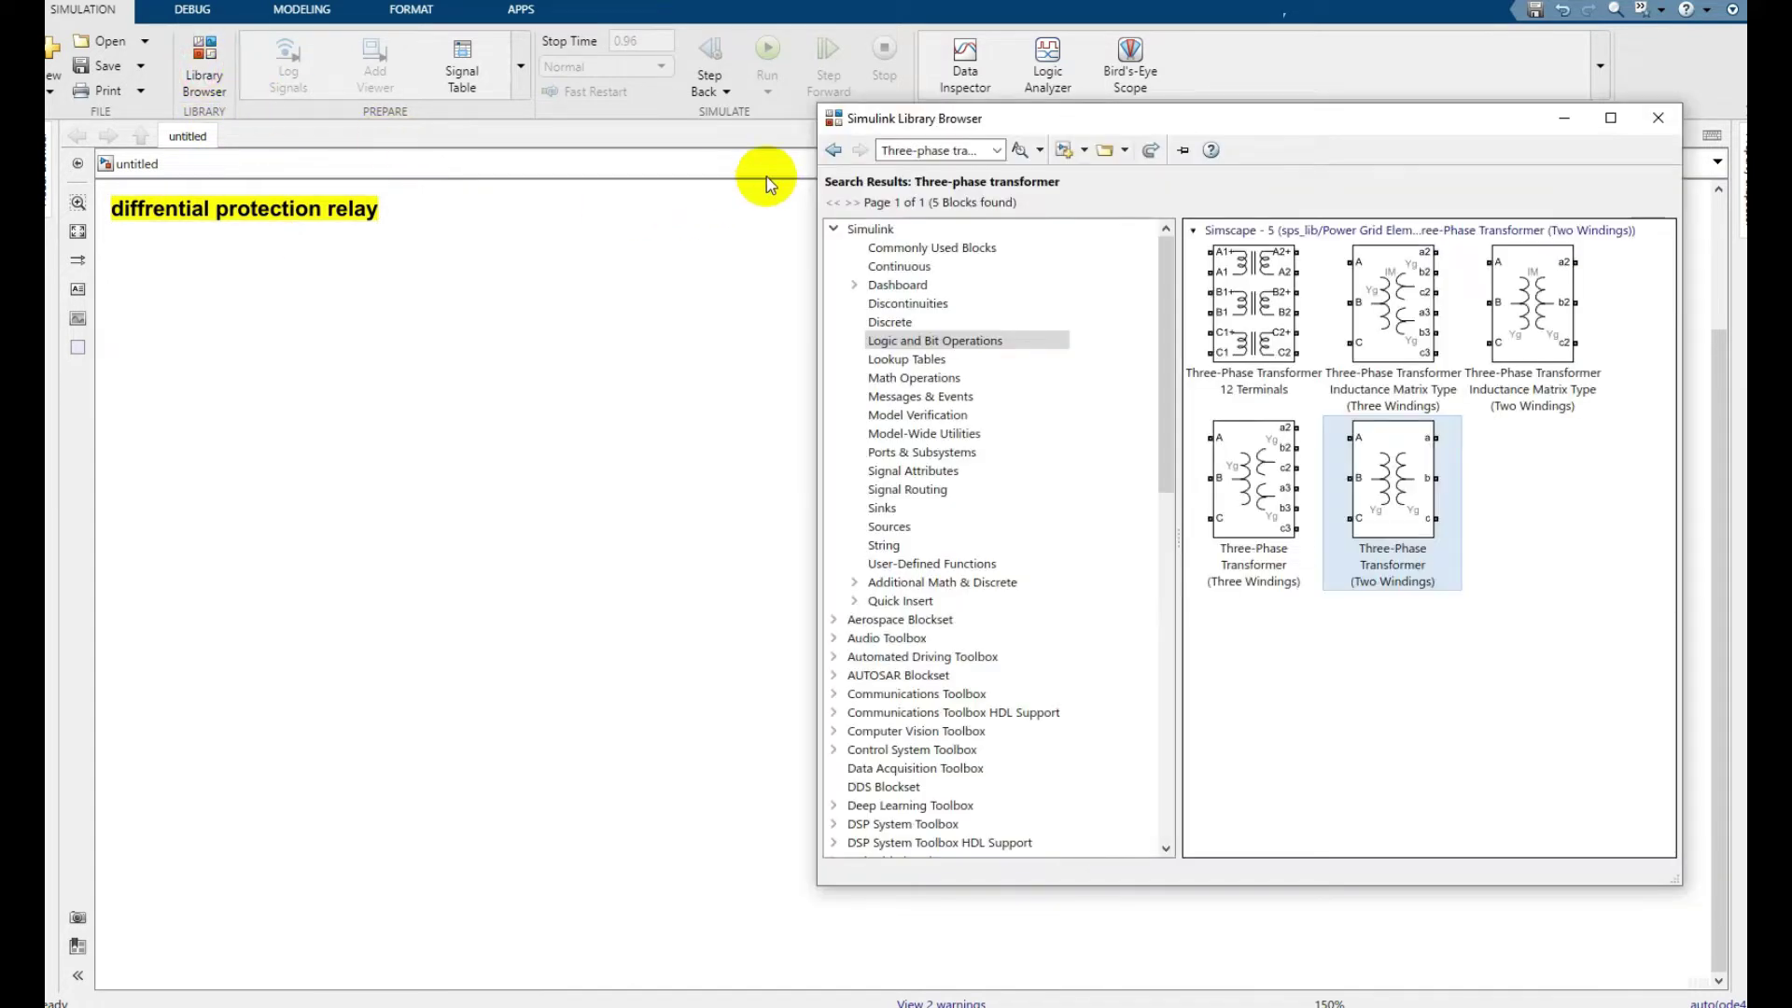
Find the Three-Phase Source block in the library, add it to the model and place it at the canvas's lower left
{"action": "type", "text": "th"}
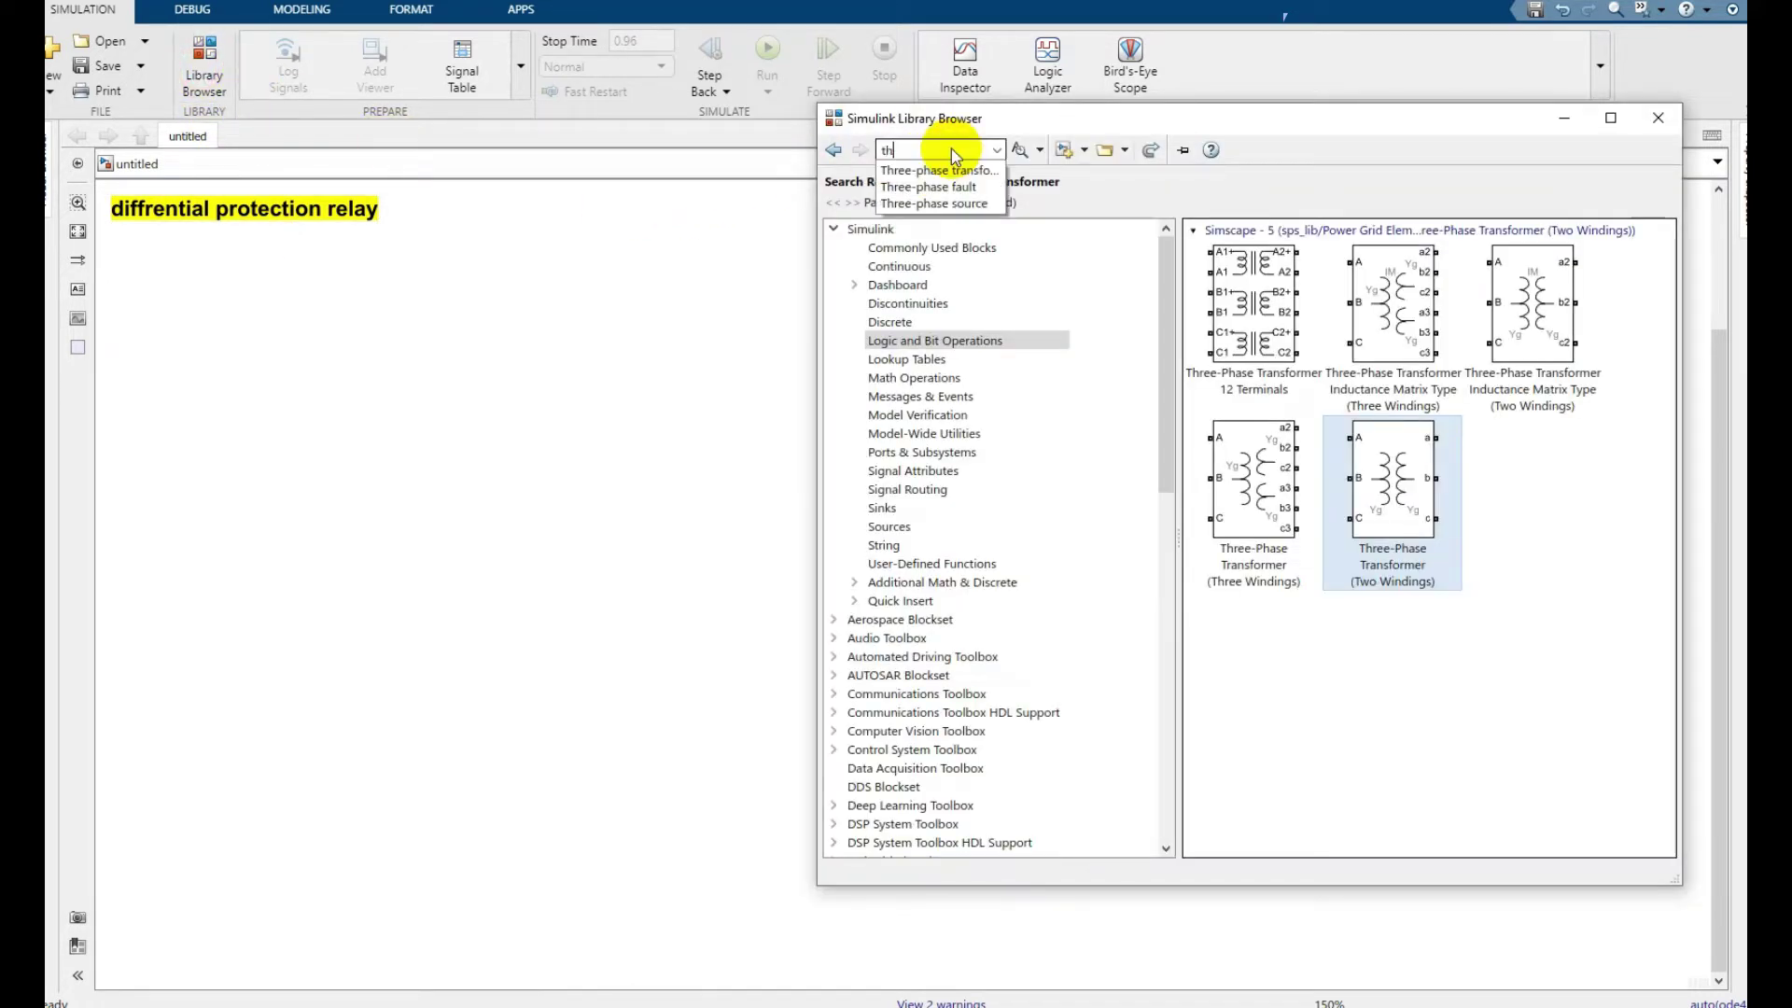
{"action": "key", "text": "Down"}
{"action": "key", "text": "Down"}
{"action": "key", "text": "Down"}
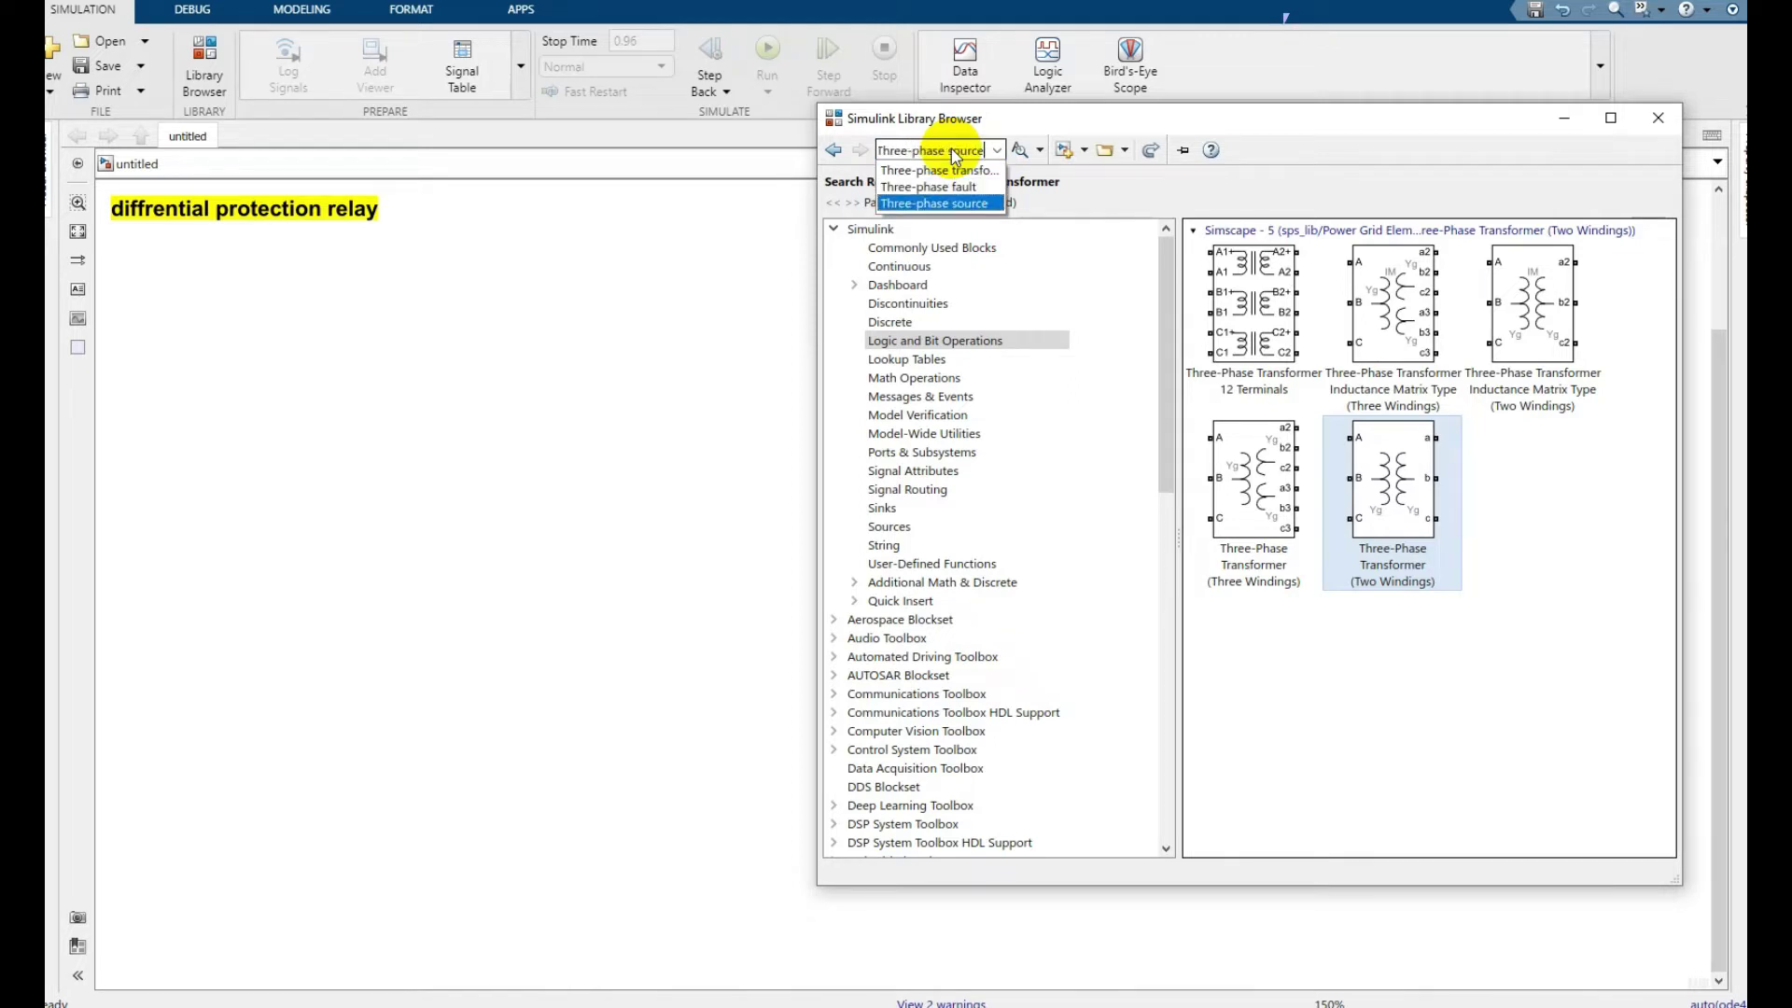
{"action": "key", "text": "Return"}
{"action": "left_click", "coordinate": [1225, 279]}
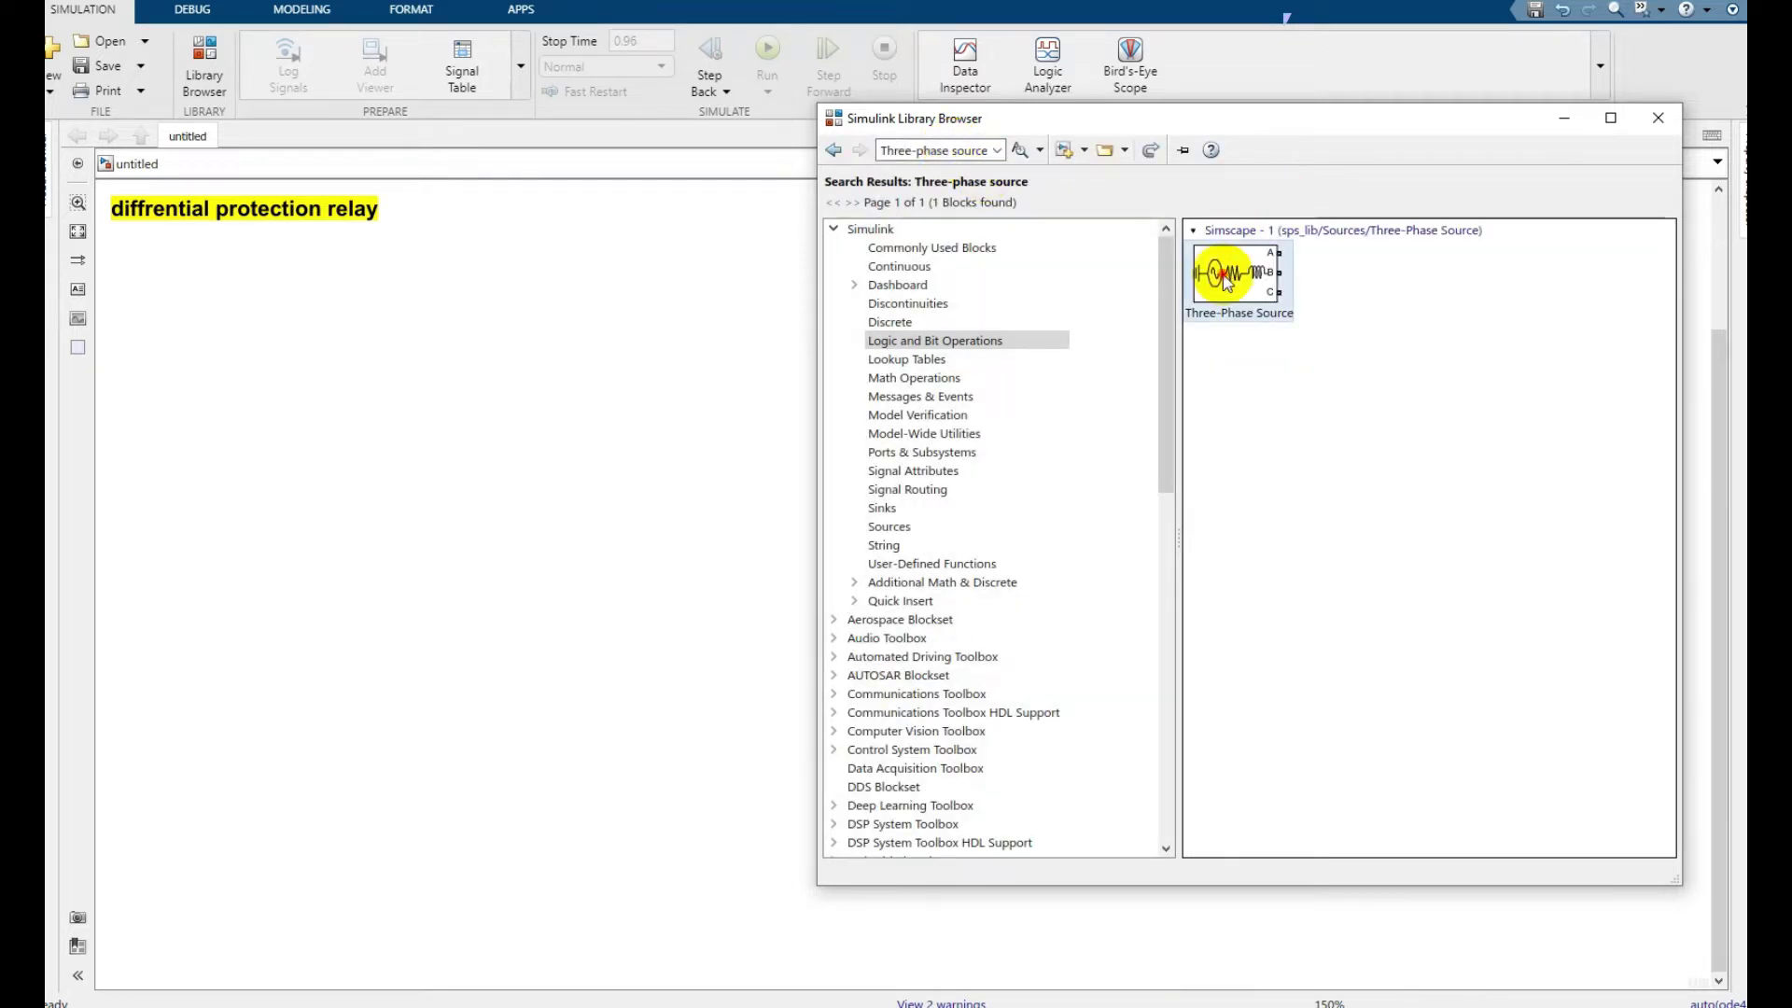
{"action": "right_click", "coordinate": [1226, 278]}
{"action": "left_click", "coordinate": [1269, 286]}
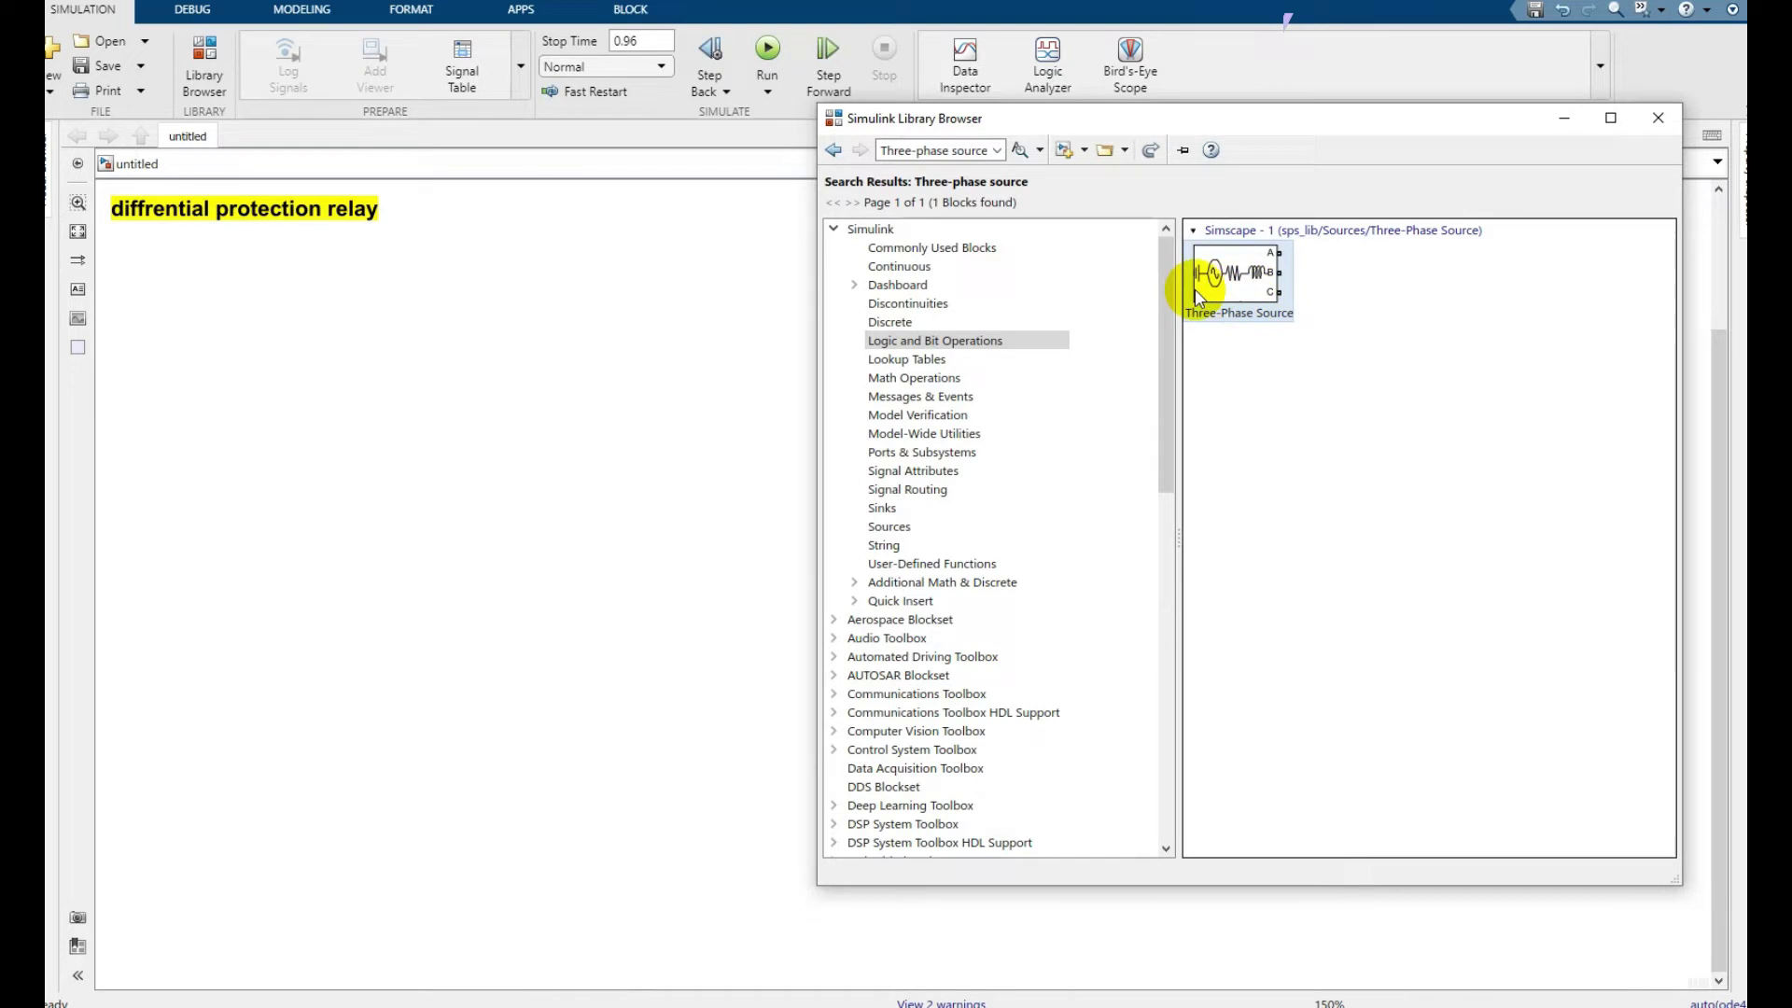
{"action": "left_click", "coordinate": [679, 378]}
{"action": "left_click_drag", "start_coordinate": [920, 612], "coordinate": [203, 701]}
{"action": "left_click", "coordinate": [604, 644]}
Search the library for "breaker", add a Three-Phase Breaker to the model and place it to the right of the source
{"action": "left_click", "coordinate": [211, 62]}
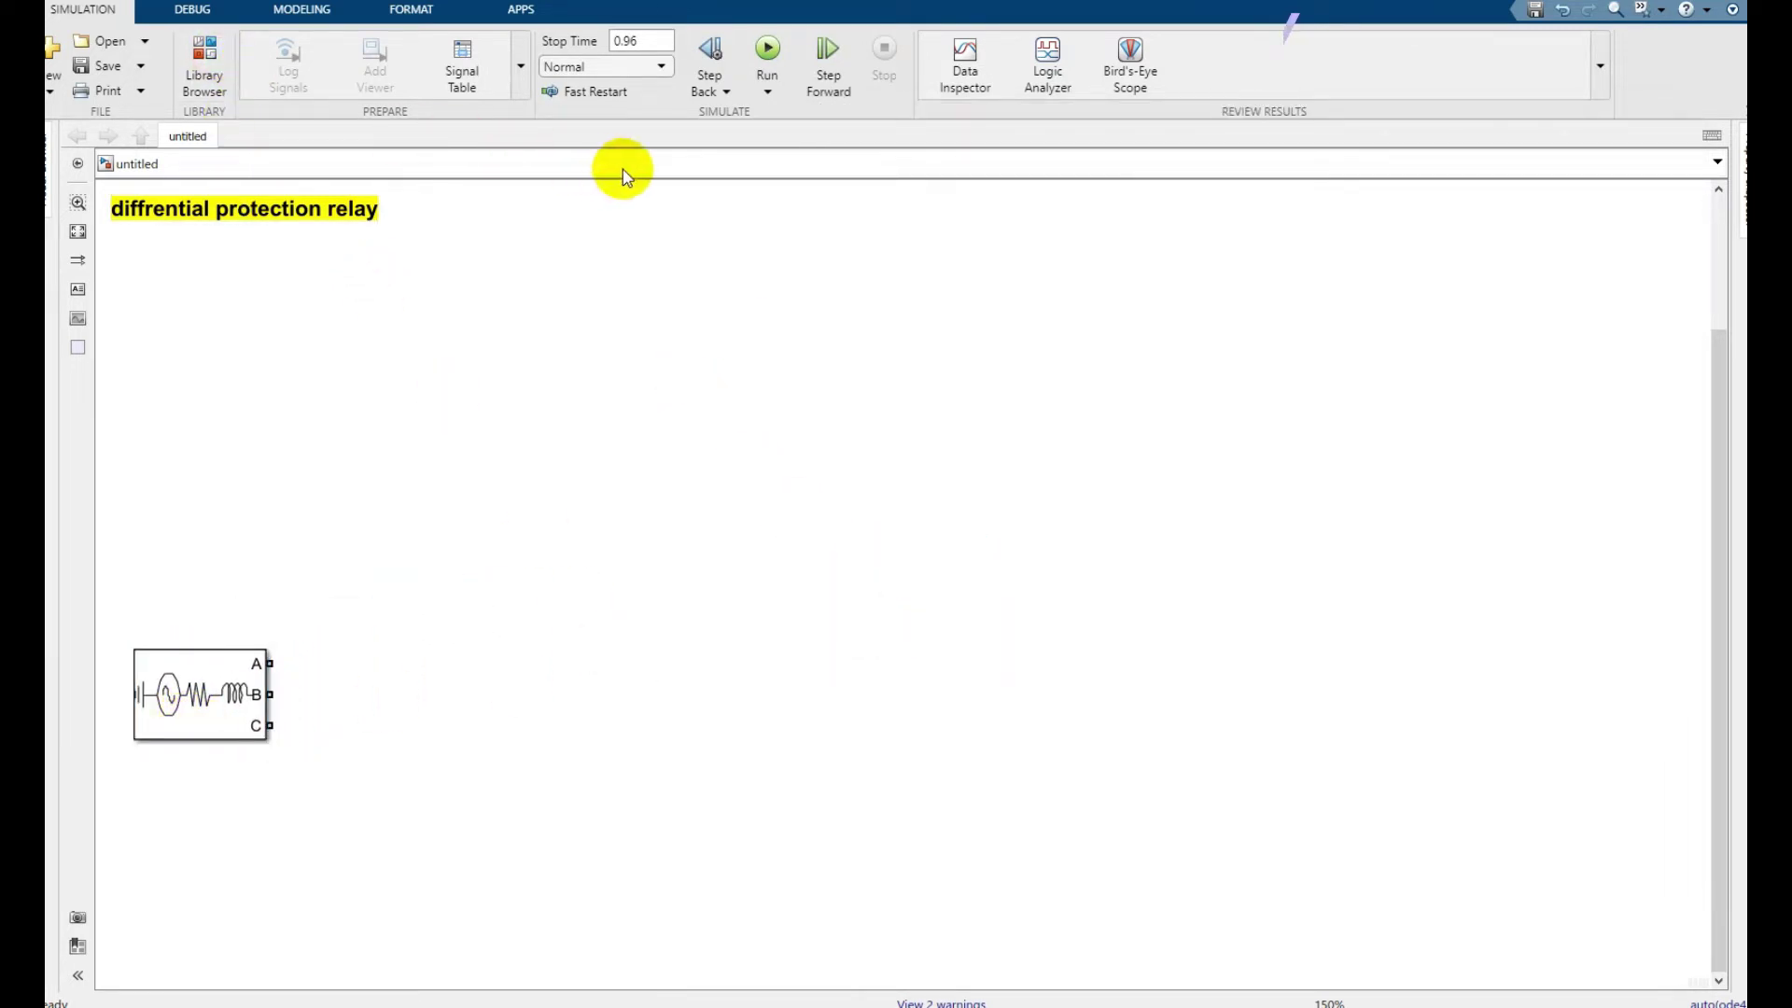
{"action": "left_click", "coordinate": [945, 149]}
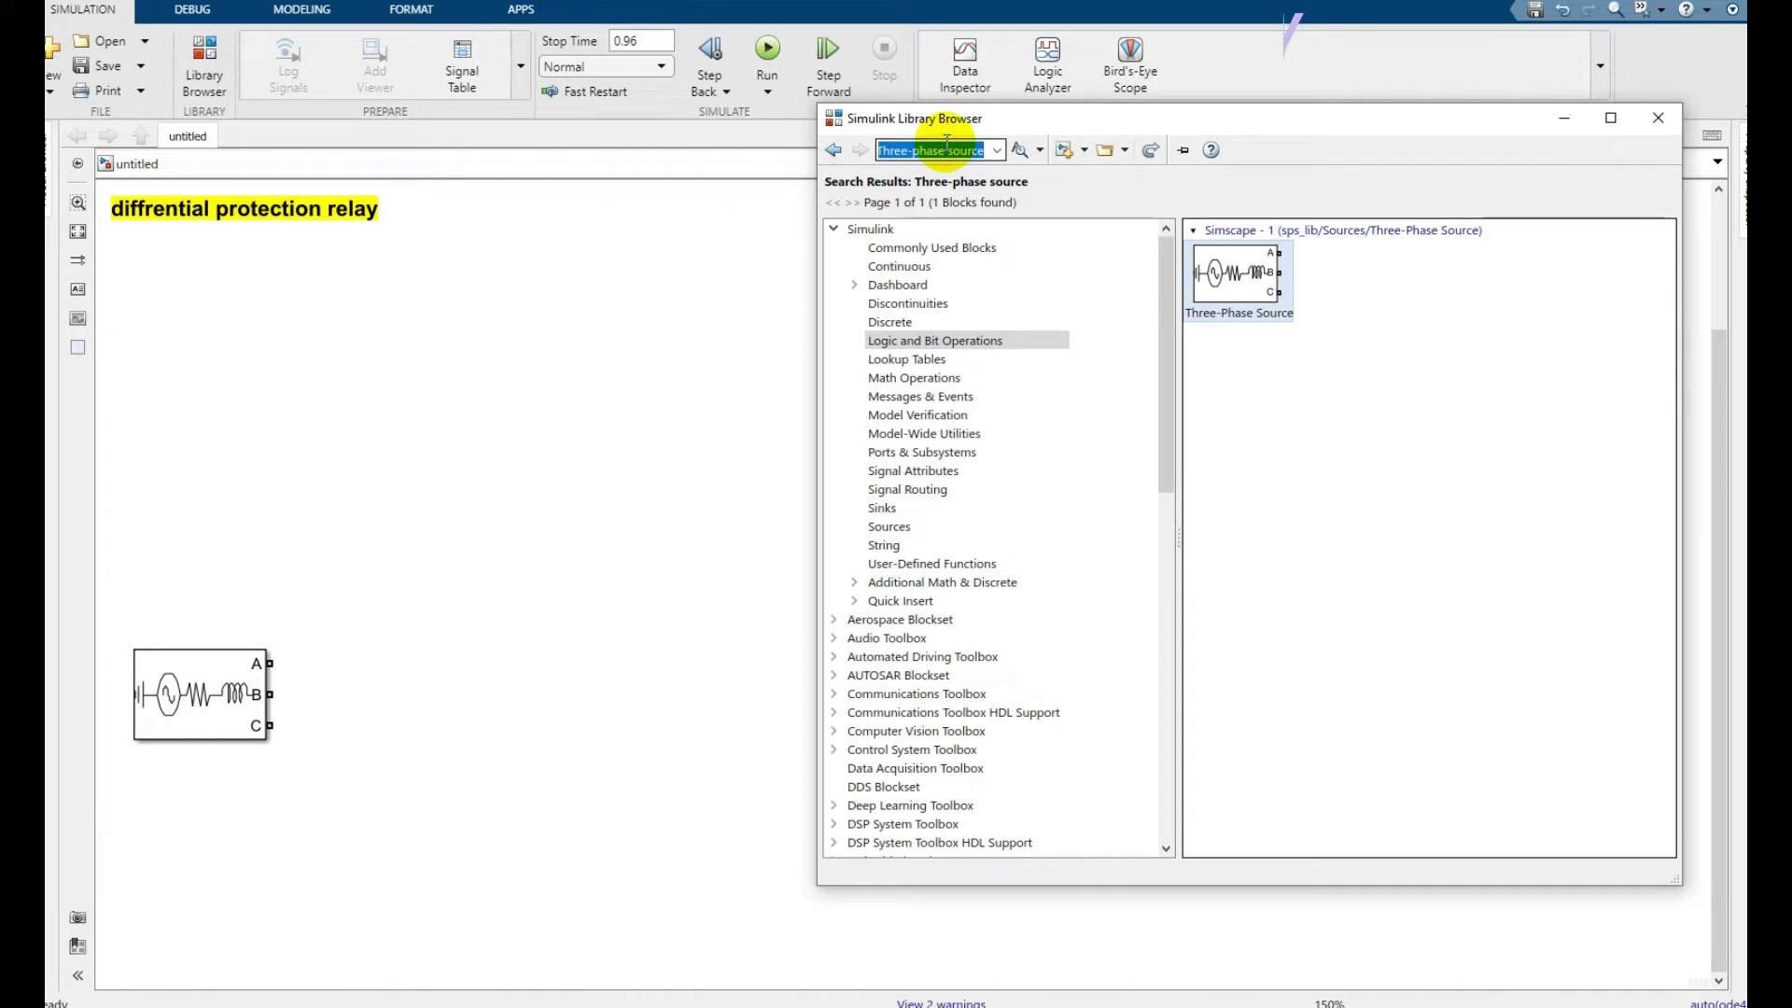
{"action": "type", "text": "br"}
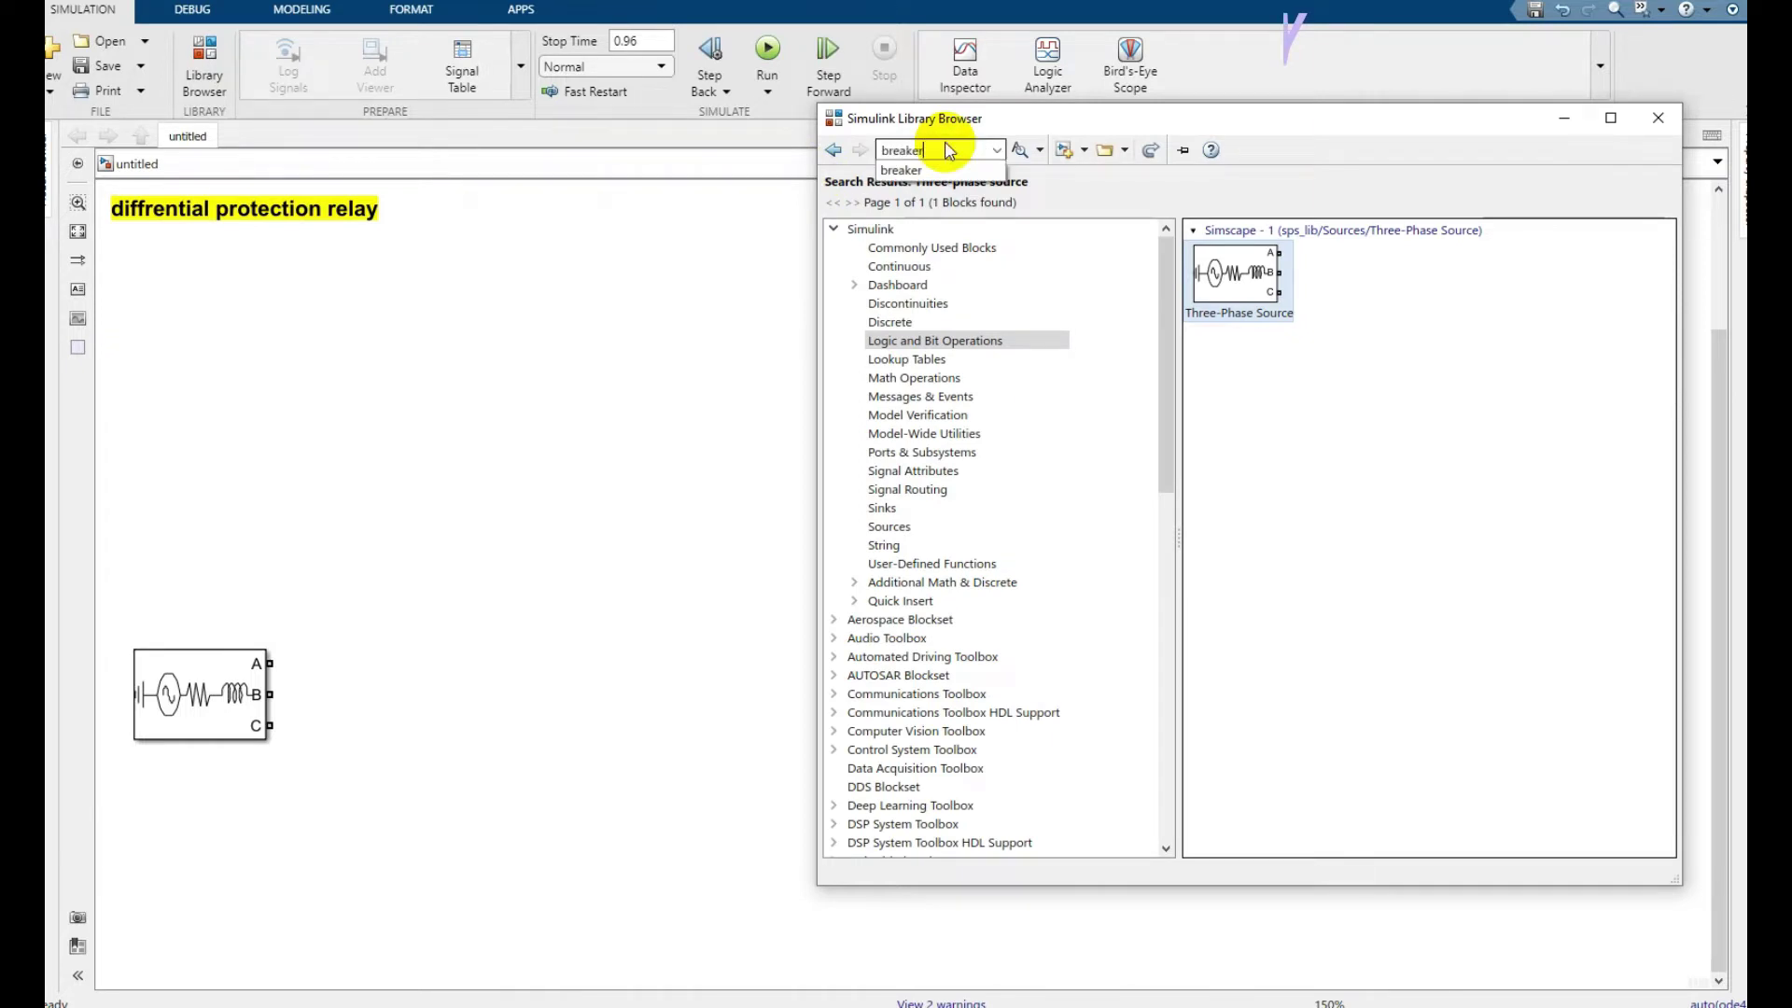
{"action": "type", "text": "eaker"}
{"action": "key", "text": "Return"}
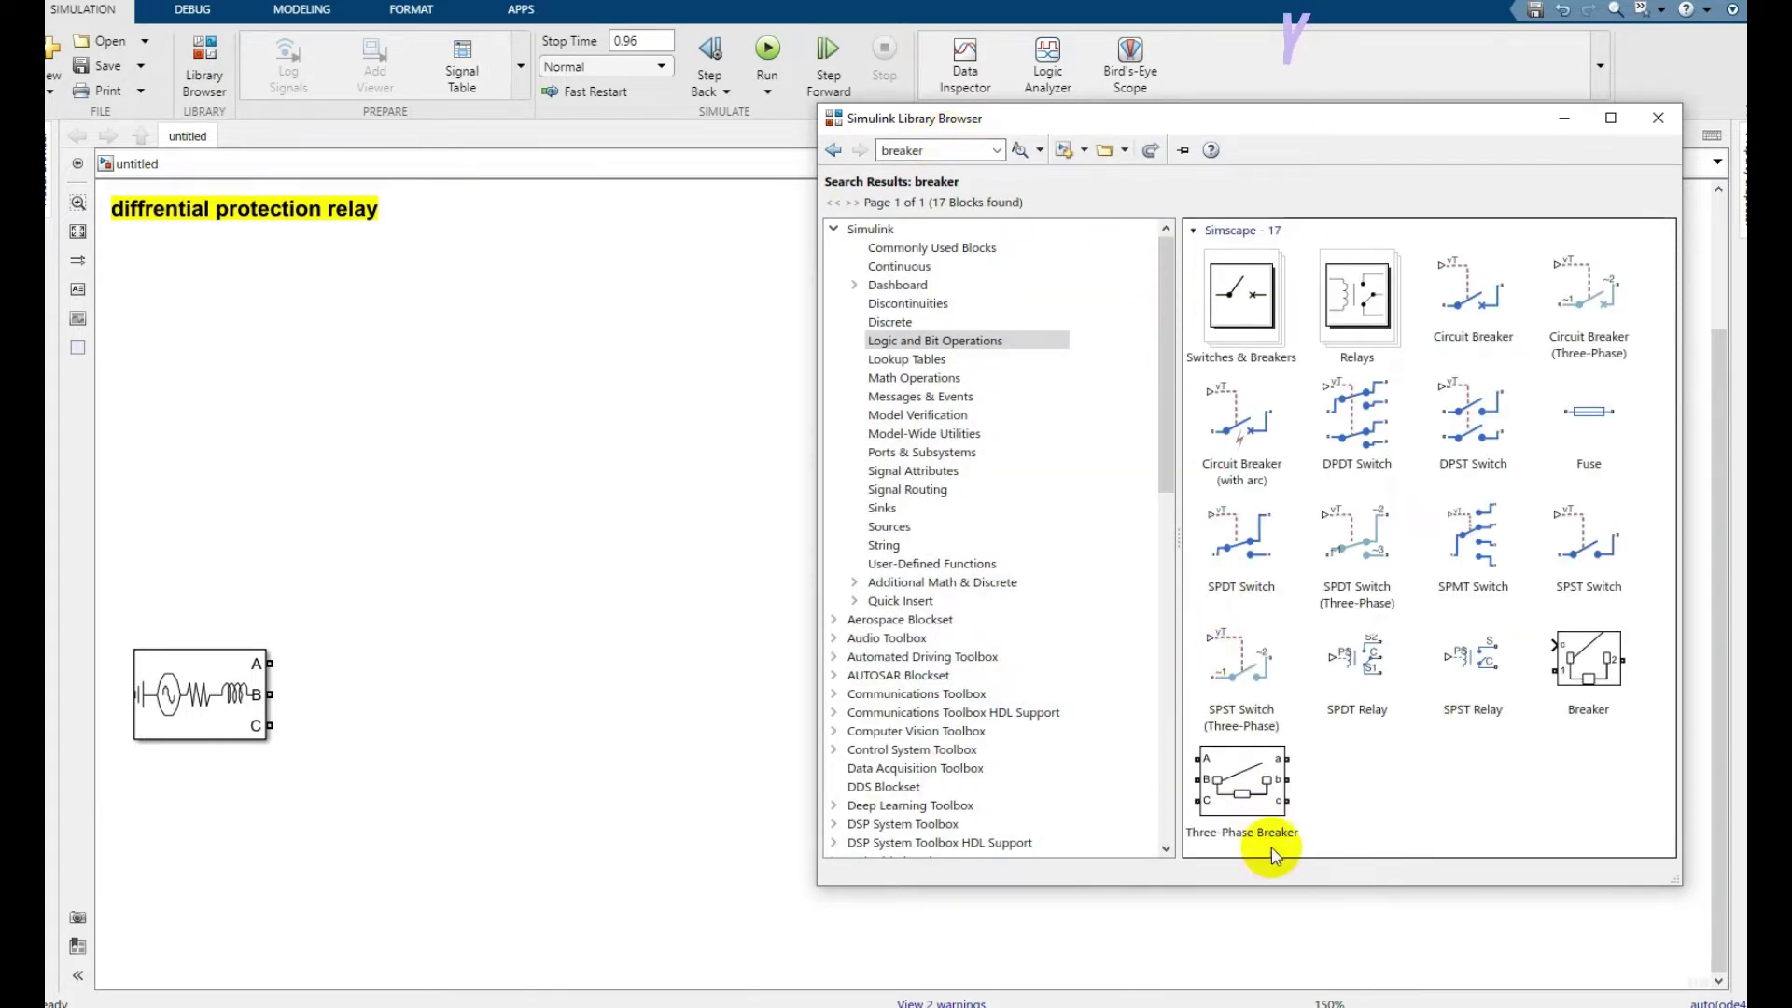
{"action": "left_click", "coordinate": [1251, 791]}
{"action": "right_click", "coordinate": [1241, 786]}
{"action": "left_click", "coordinate": [1301, 789]}
{"action": "left_click", "coordinate": [676, 640]}
{"action": "left_click", "coordinate": [892, 586]}
{"action": "left_click_drag", "start_coordinate": [892, 586], "coordinate": [467, 694]}
{"action": "left_click", "coordinate": [681, 544]}
Search the library for "V-I", add a Three-Phase V-I Measurement block and place it to the right of the breaker
{"action": "left_click", "coordinate": [205, 54]}
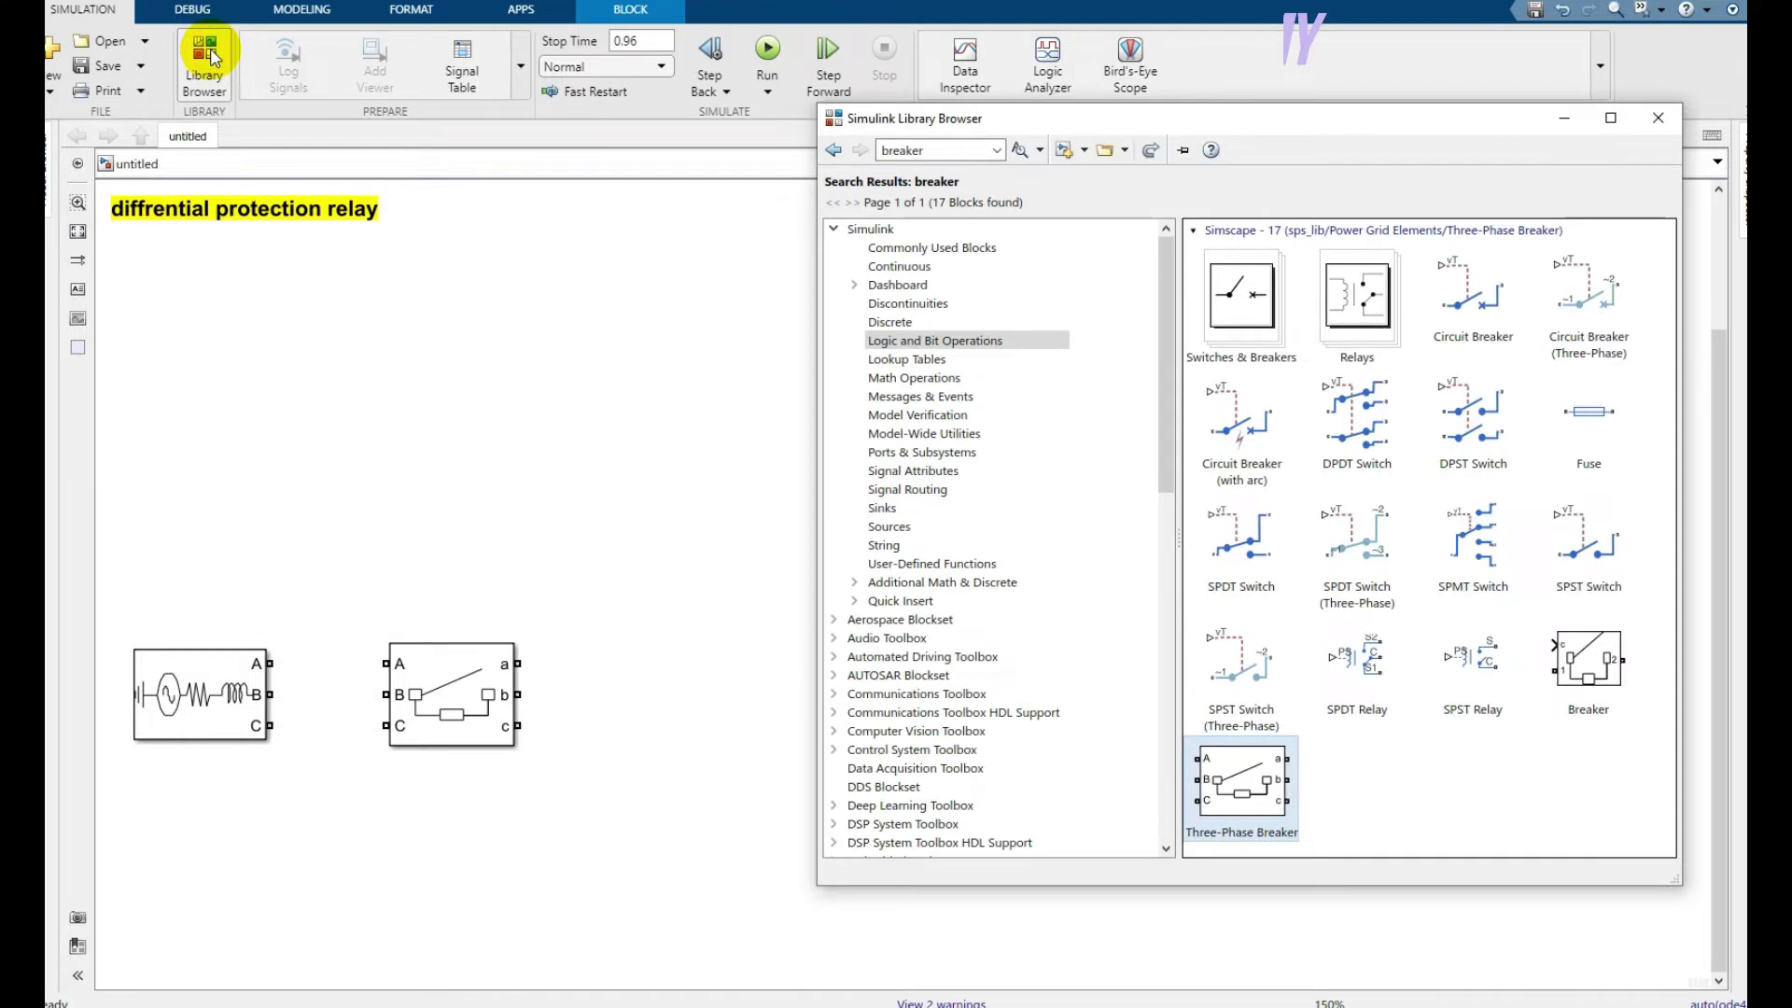
{"action": "double_click", "coordinate": [939, 149]}
{"action": "type", "text": "V-I"}
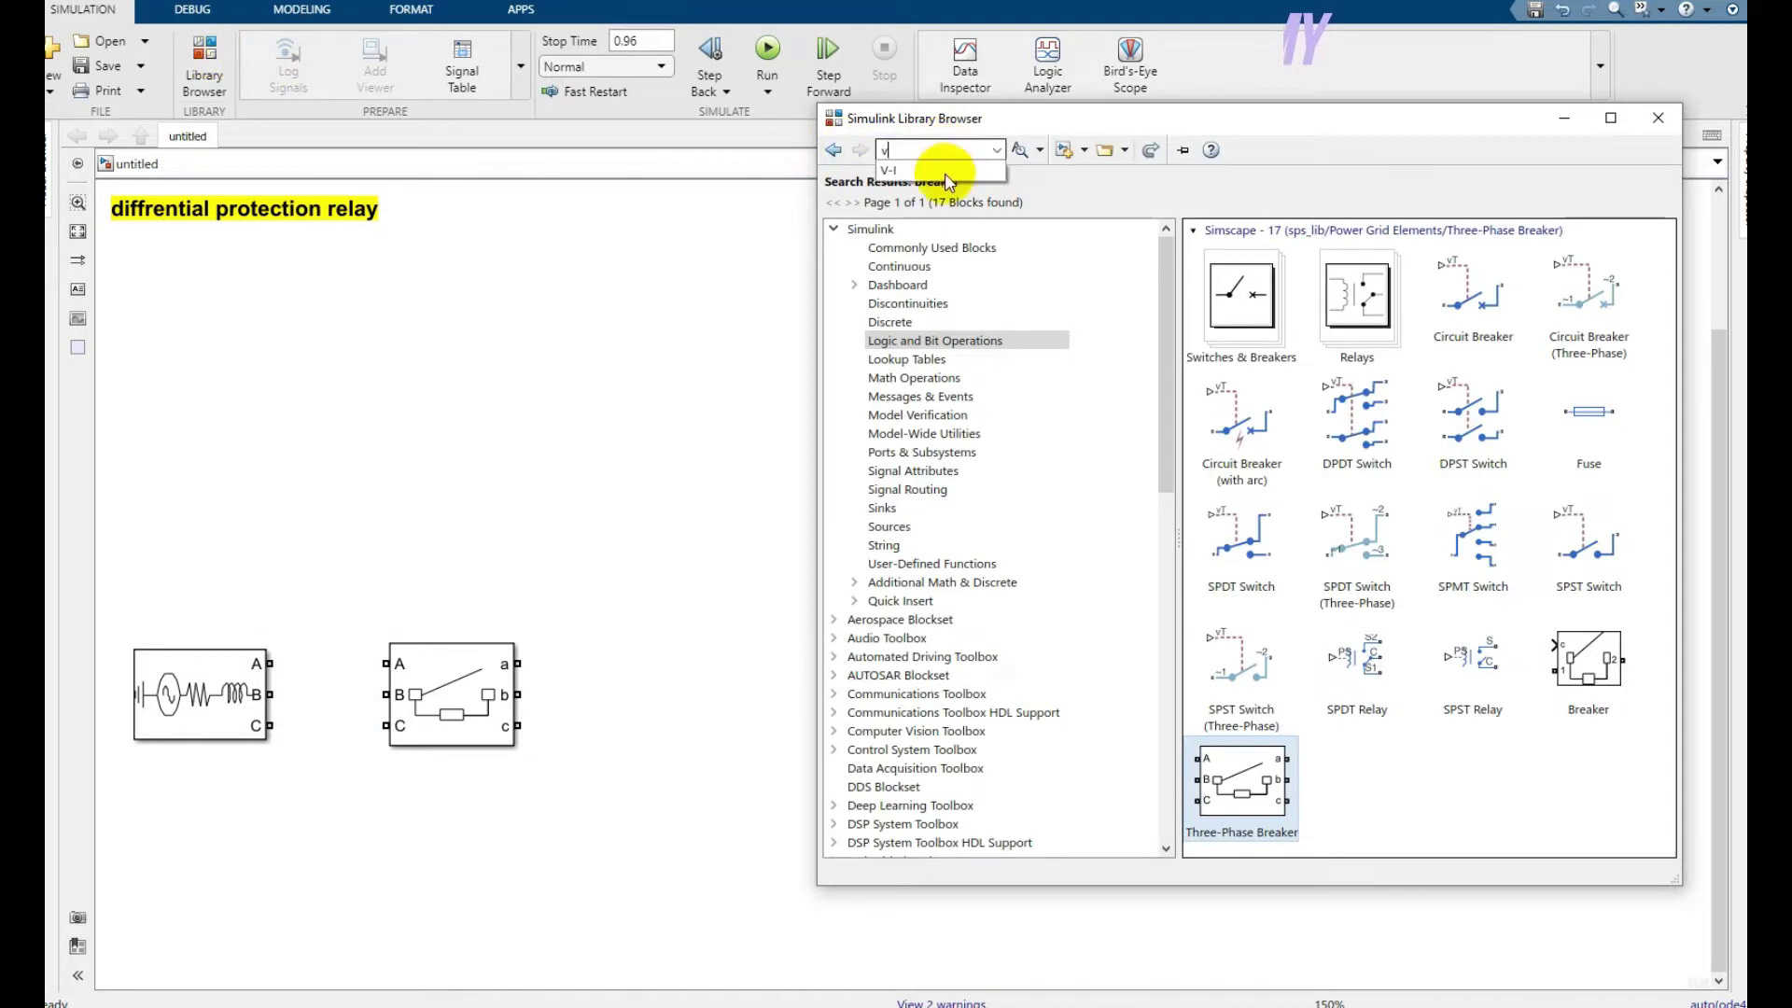
{"action": "key", "text": "Return"}
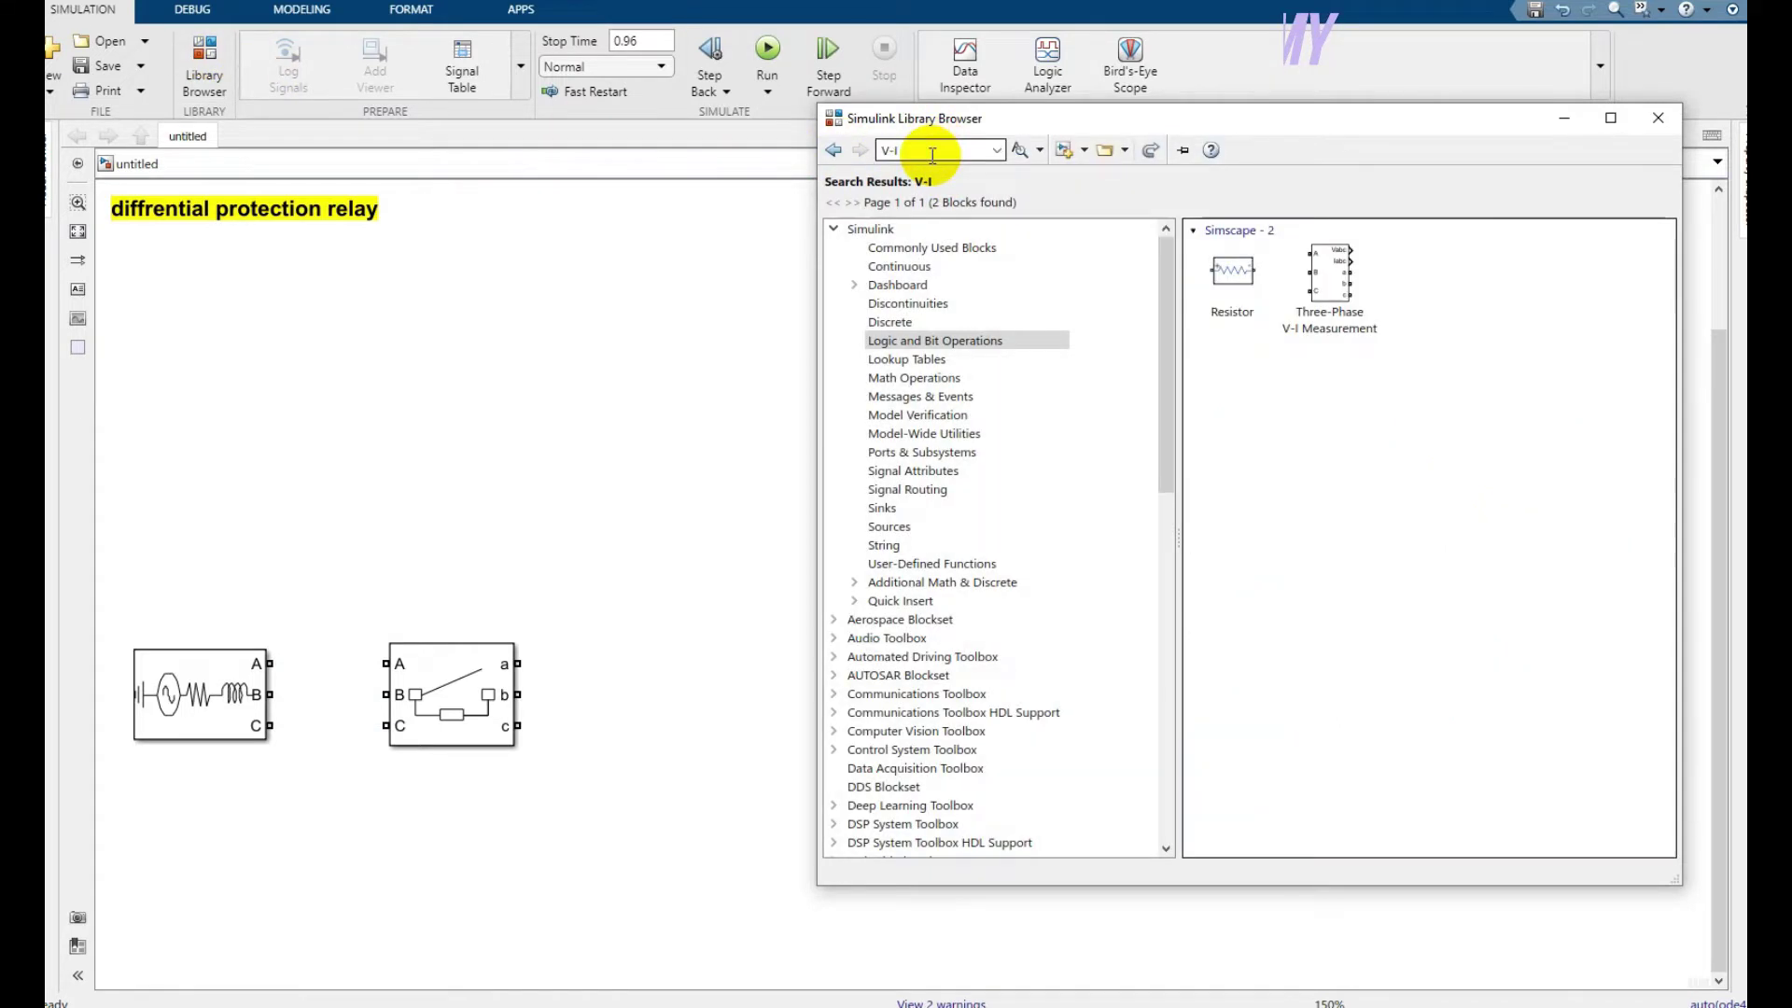
{"action": "left_click", "coordinate": [1334, 280]}
{"action": "right_click", "coordinate": [1330, 276]}
{"action": "left_click", "coordinate": [1357, 286]}
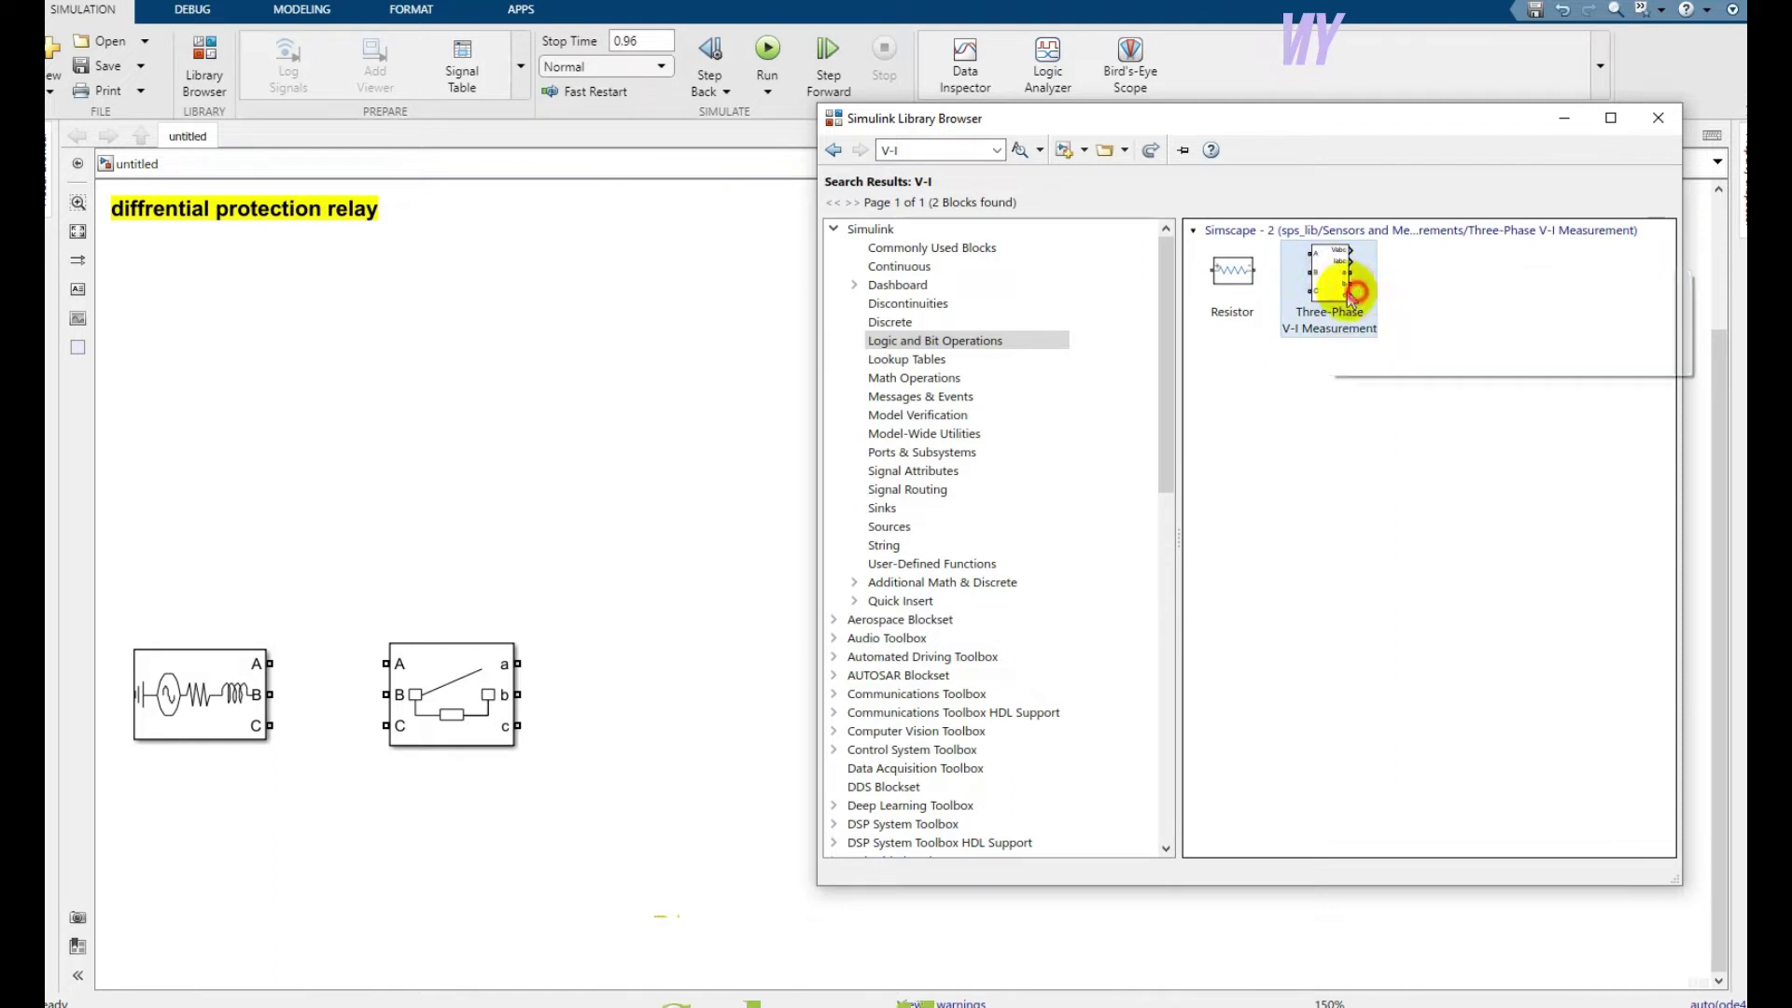
{"action": "left_click", "coordinate": [766, 364]}
{"action": "left_click_drag", "start_coordinate": [900, 579], "coordinate": [711, 653]}
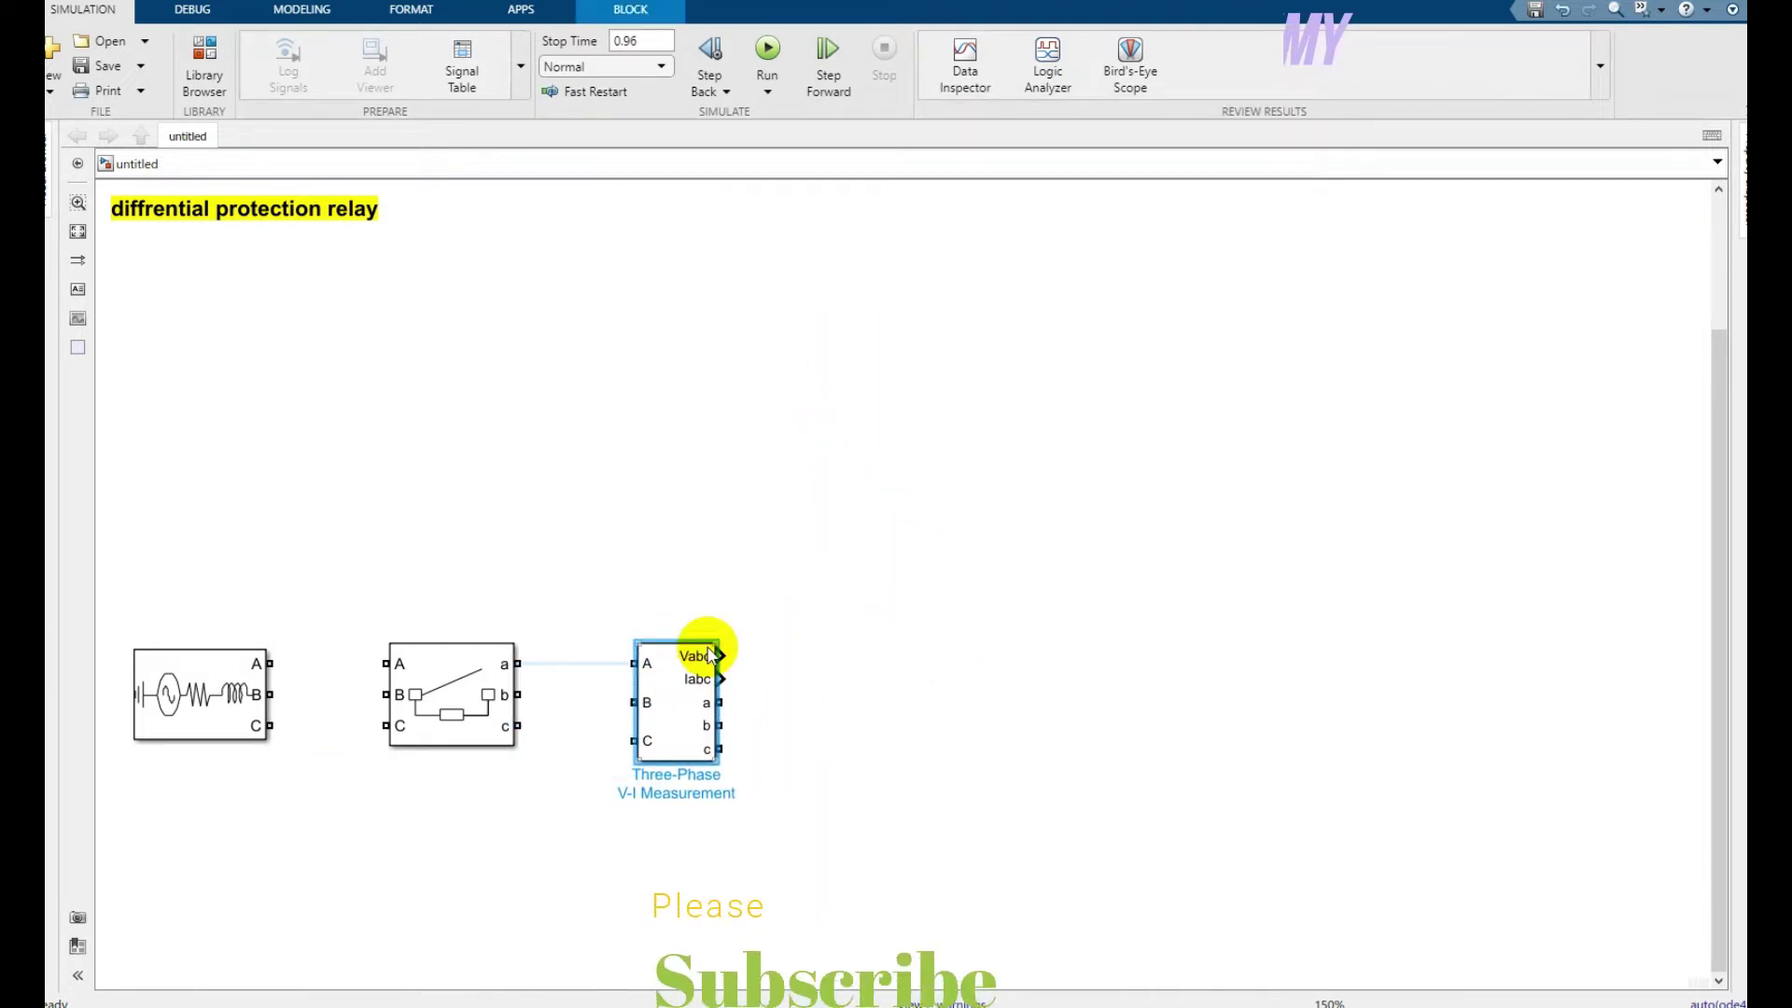
Find the Three-Phase Transformer (Two Windings) in the library, add it and place it to the right of the V-I Measurement block
{"action": "key", "text": "ctrl+shift+l"}
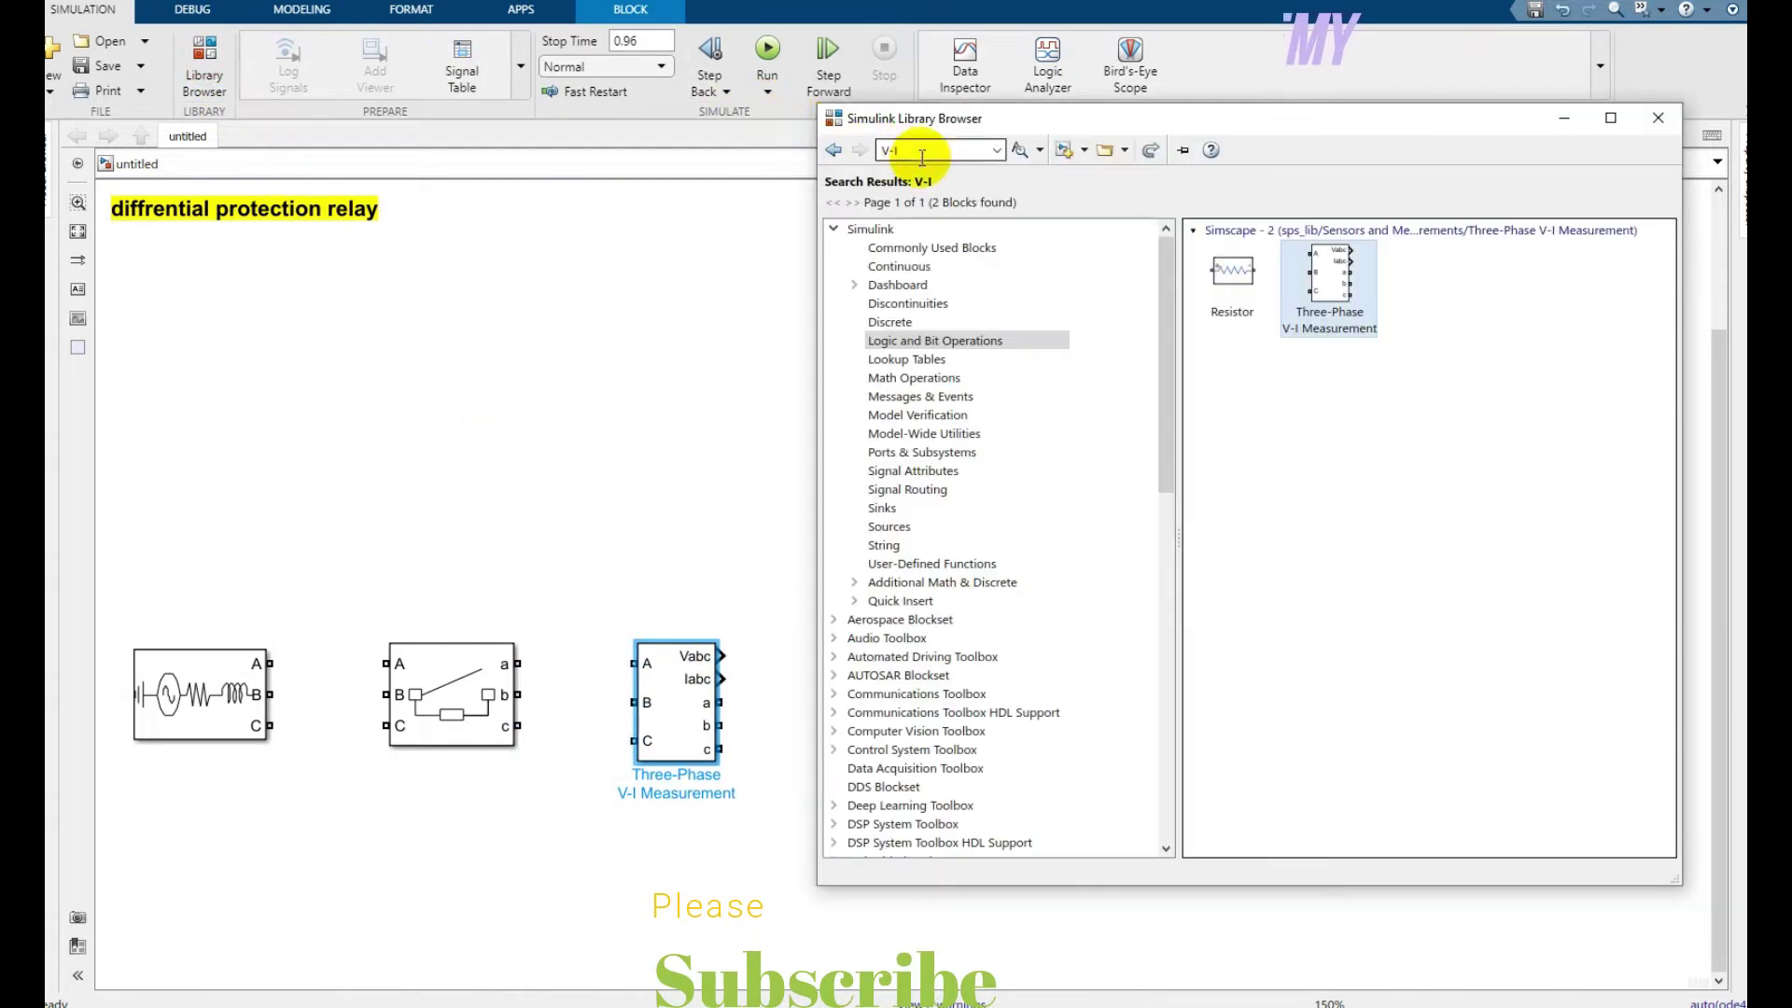
{"action": "type", "text": "th"}
{"action": "left_click", "coordinate": [926, 172]}
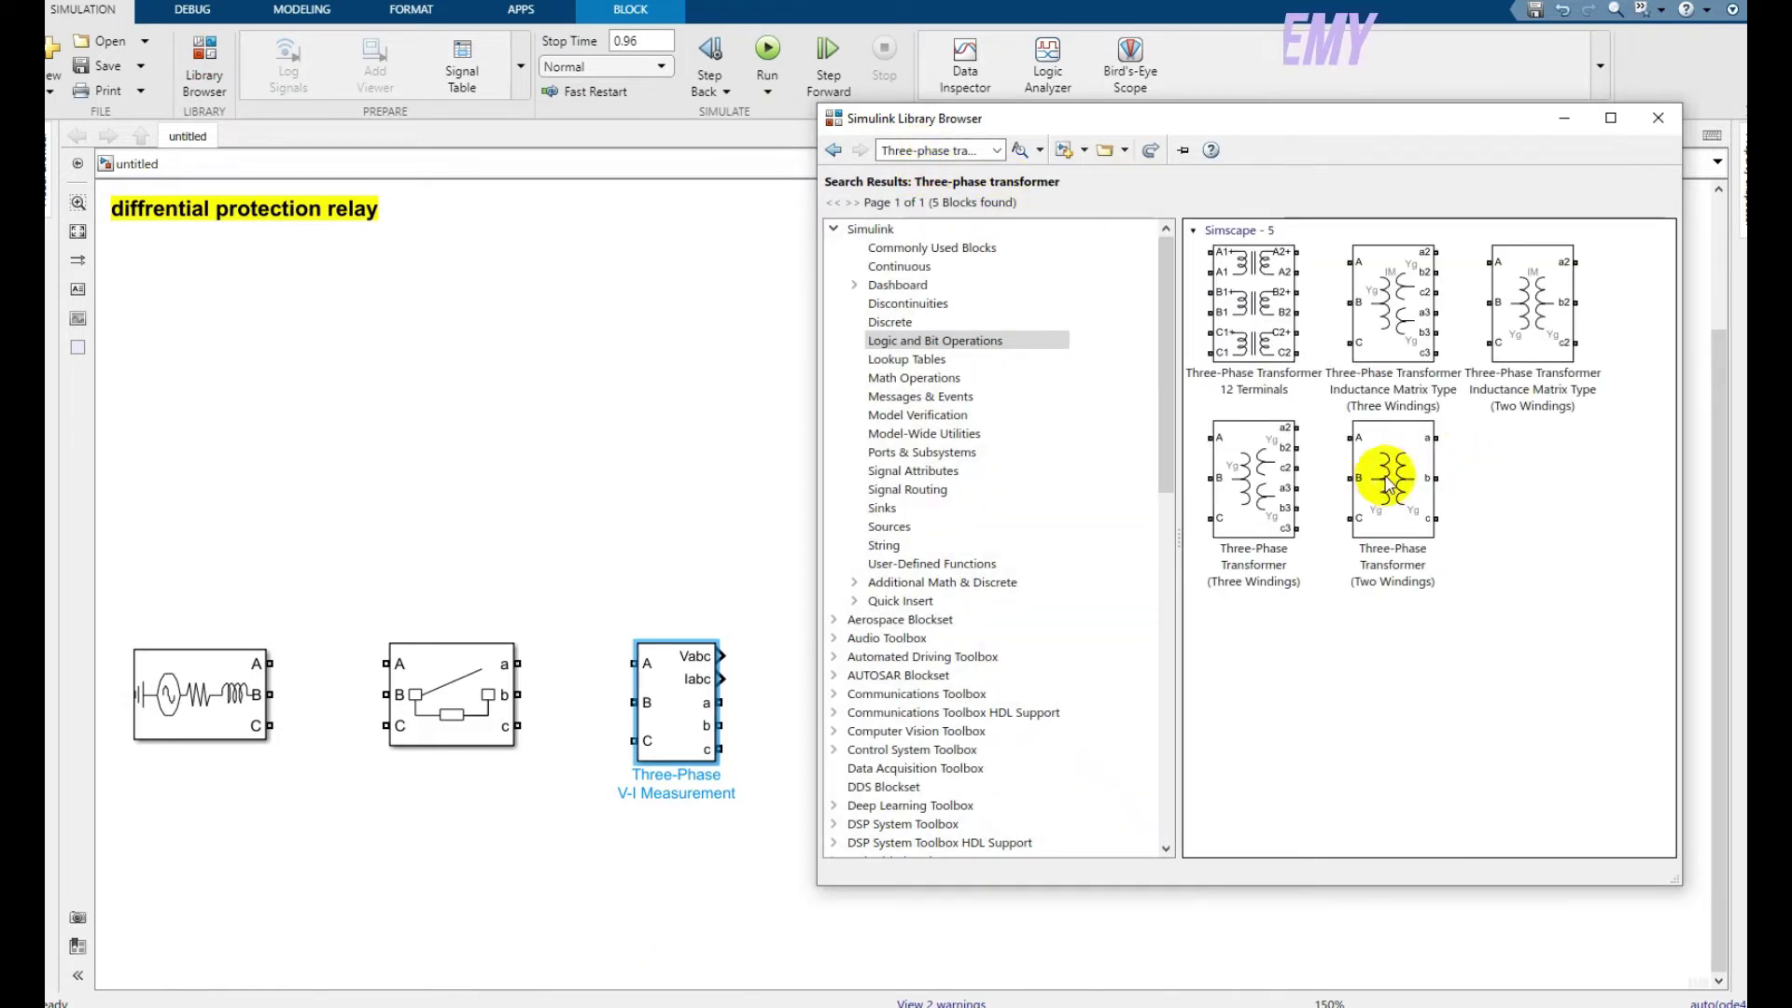
{"action": "left_click", "coordinate": [1390, 471]}
{"action": "right_click", "coordinate": [1379, 464]}
{"action": "left_click", "coordinate": [1409, 468]}
{"action": "left_click", "coordinate": [724, 500]}
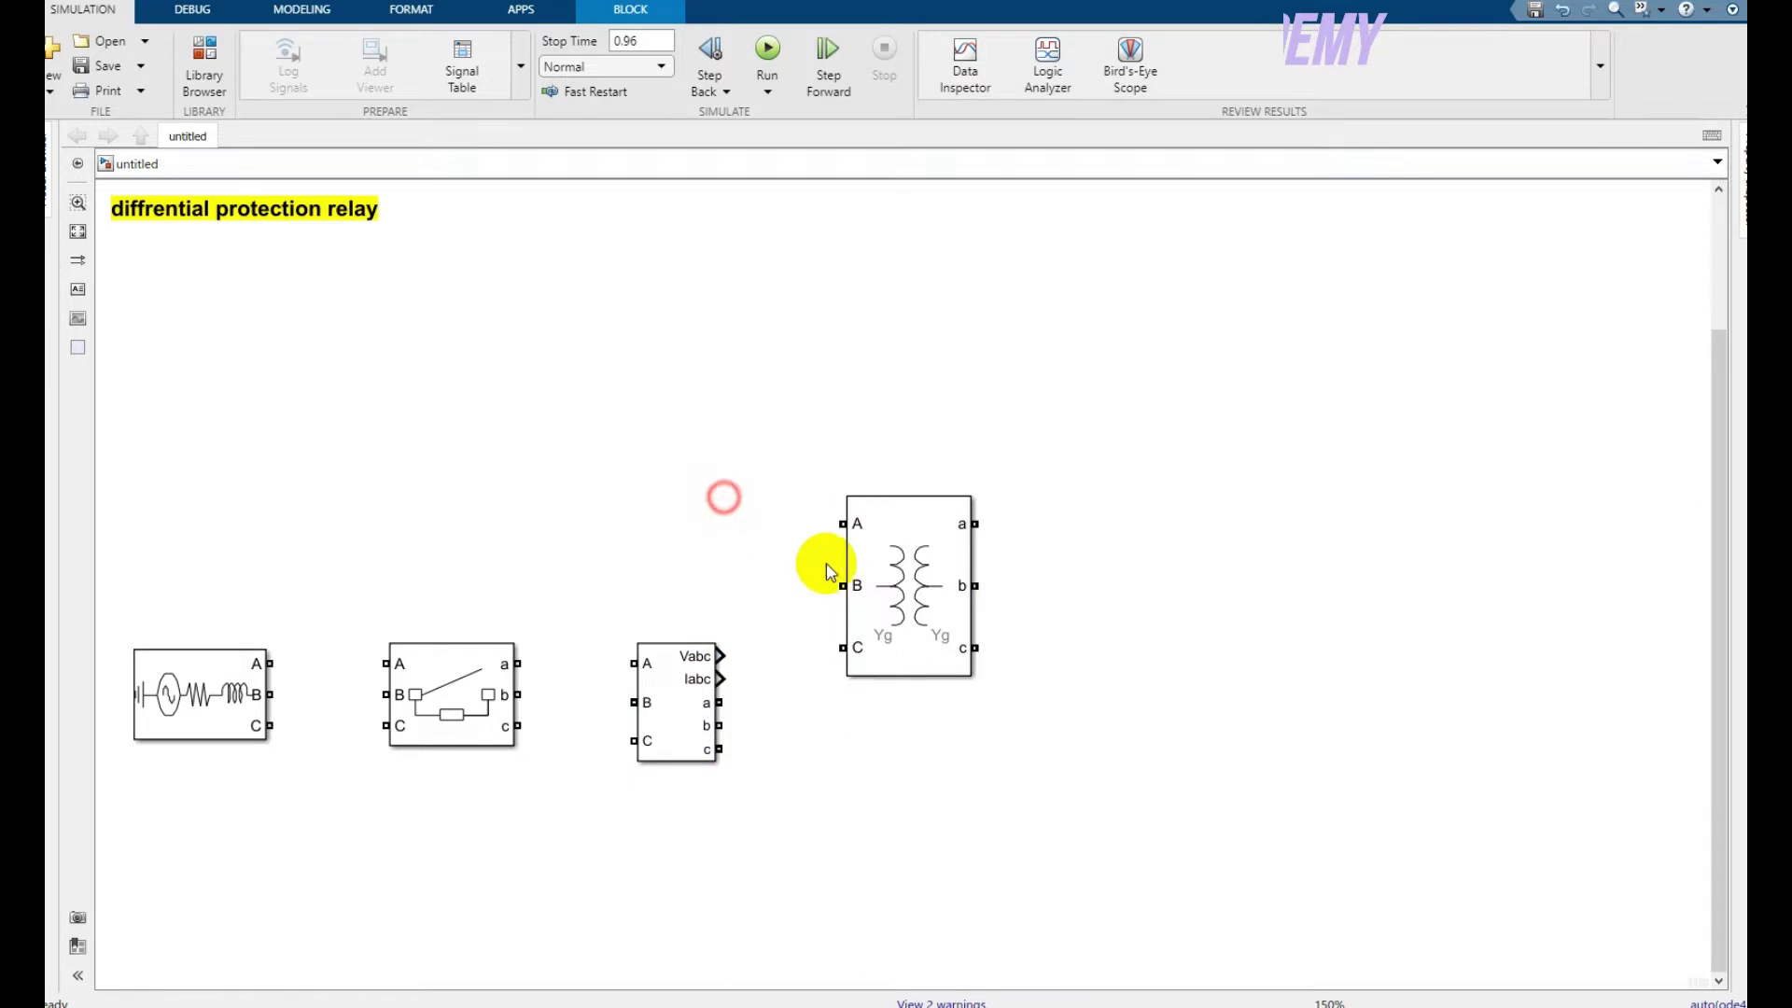
{"action": "left_click_drag", "start_coordinate": [906, 623], "coordinate": [912, 701]}
{"action": "left_click", "coordinate": [718, 535]}
Add a second Three-Phase V-I Measurement block from the library and place it to the right of the transformer
{"action": "left_click", "coordinate": [205, 58]}
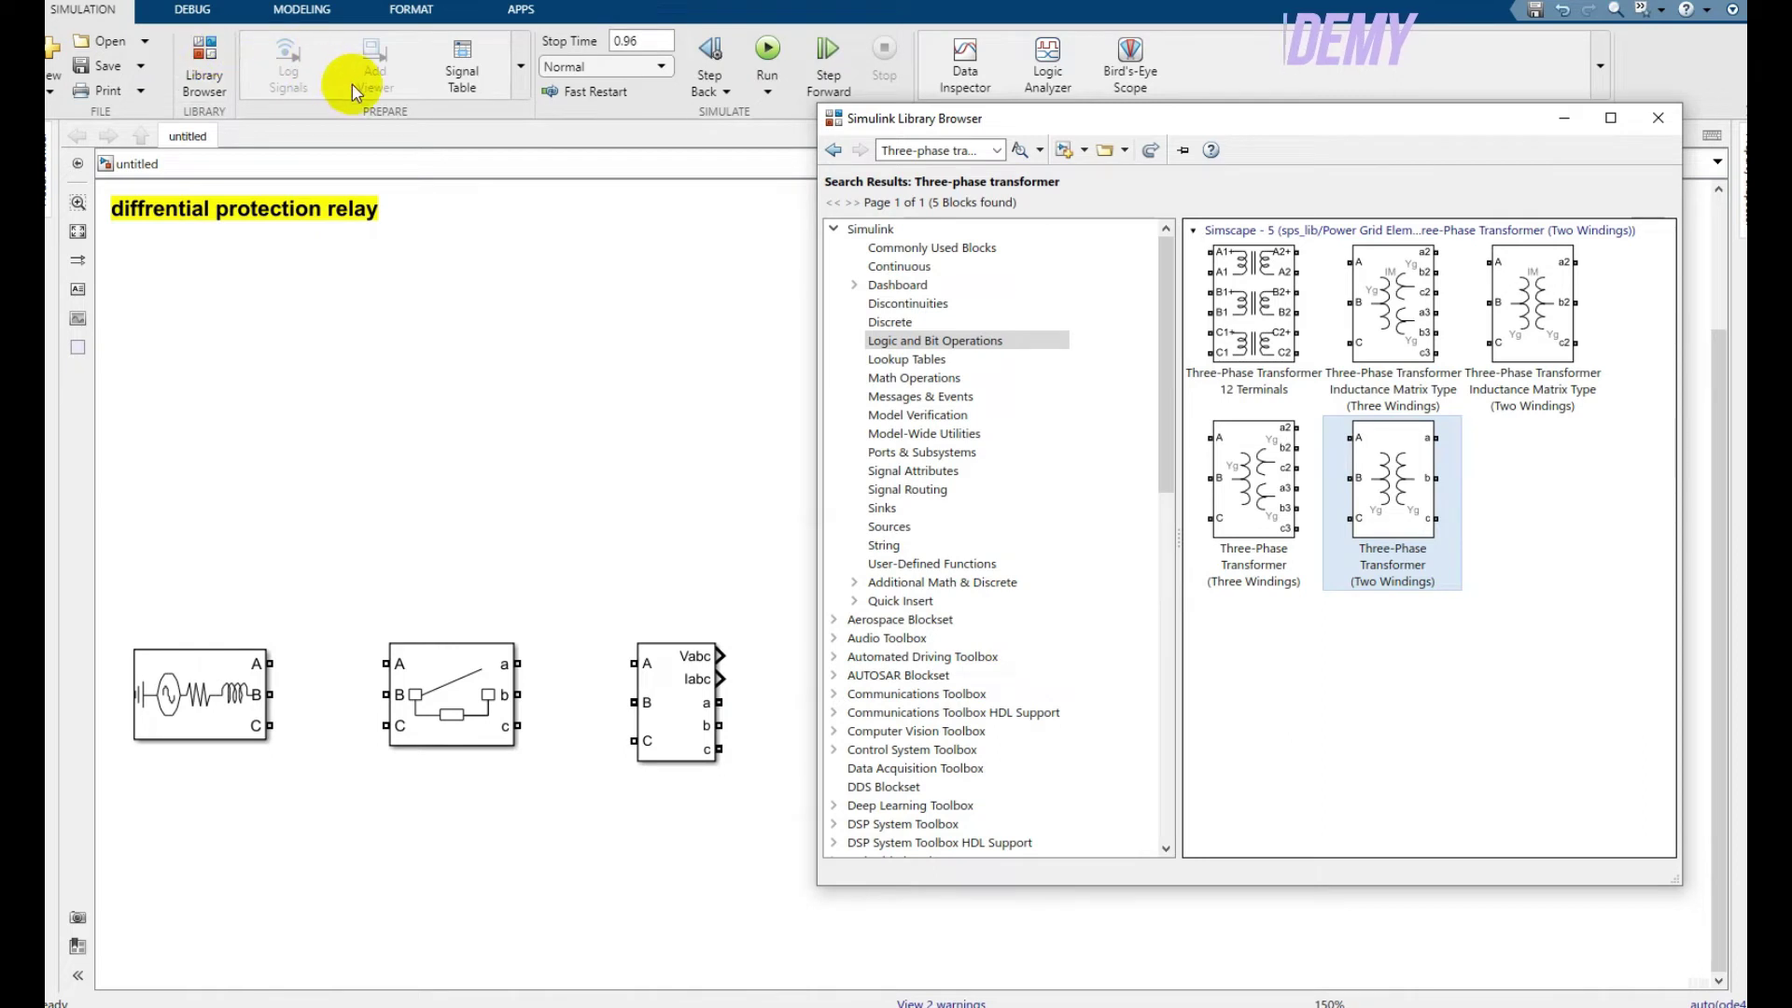
{"action": "left_click", "coordinate": [934, 149]}
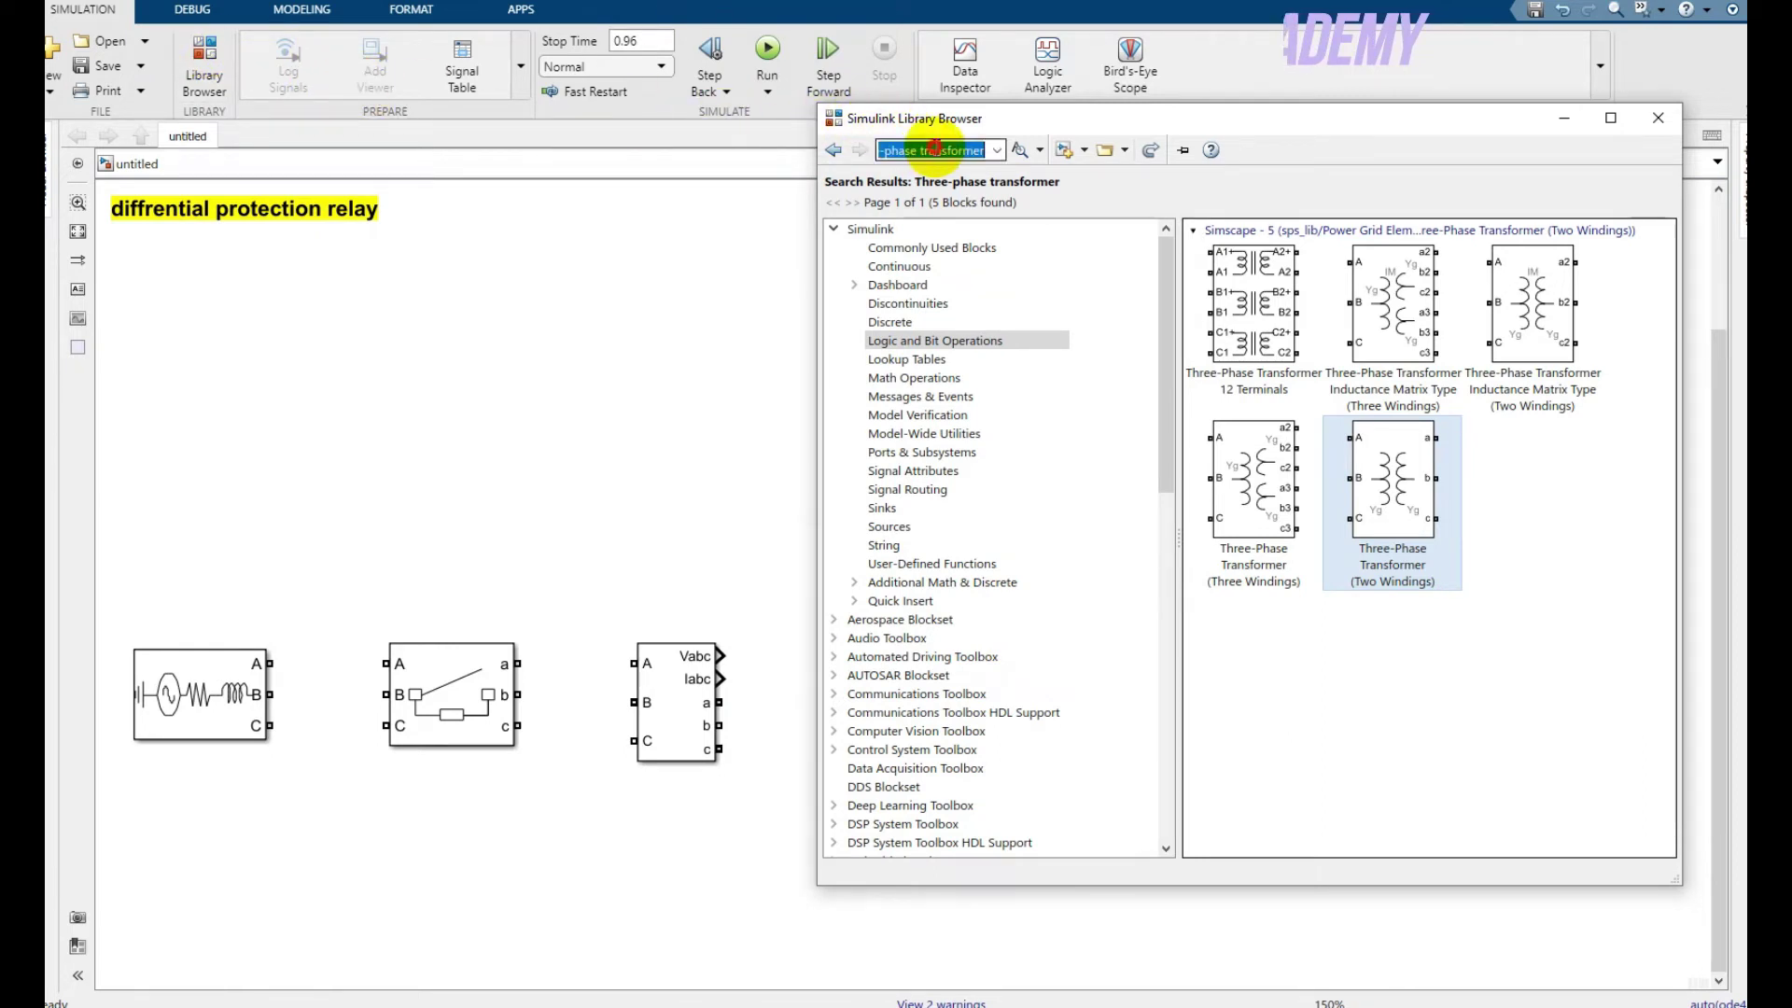
{"action": "type", "text": "v"}
{"action": "left_click", "coordinate": [932, 172]}
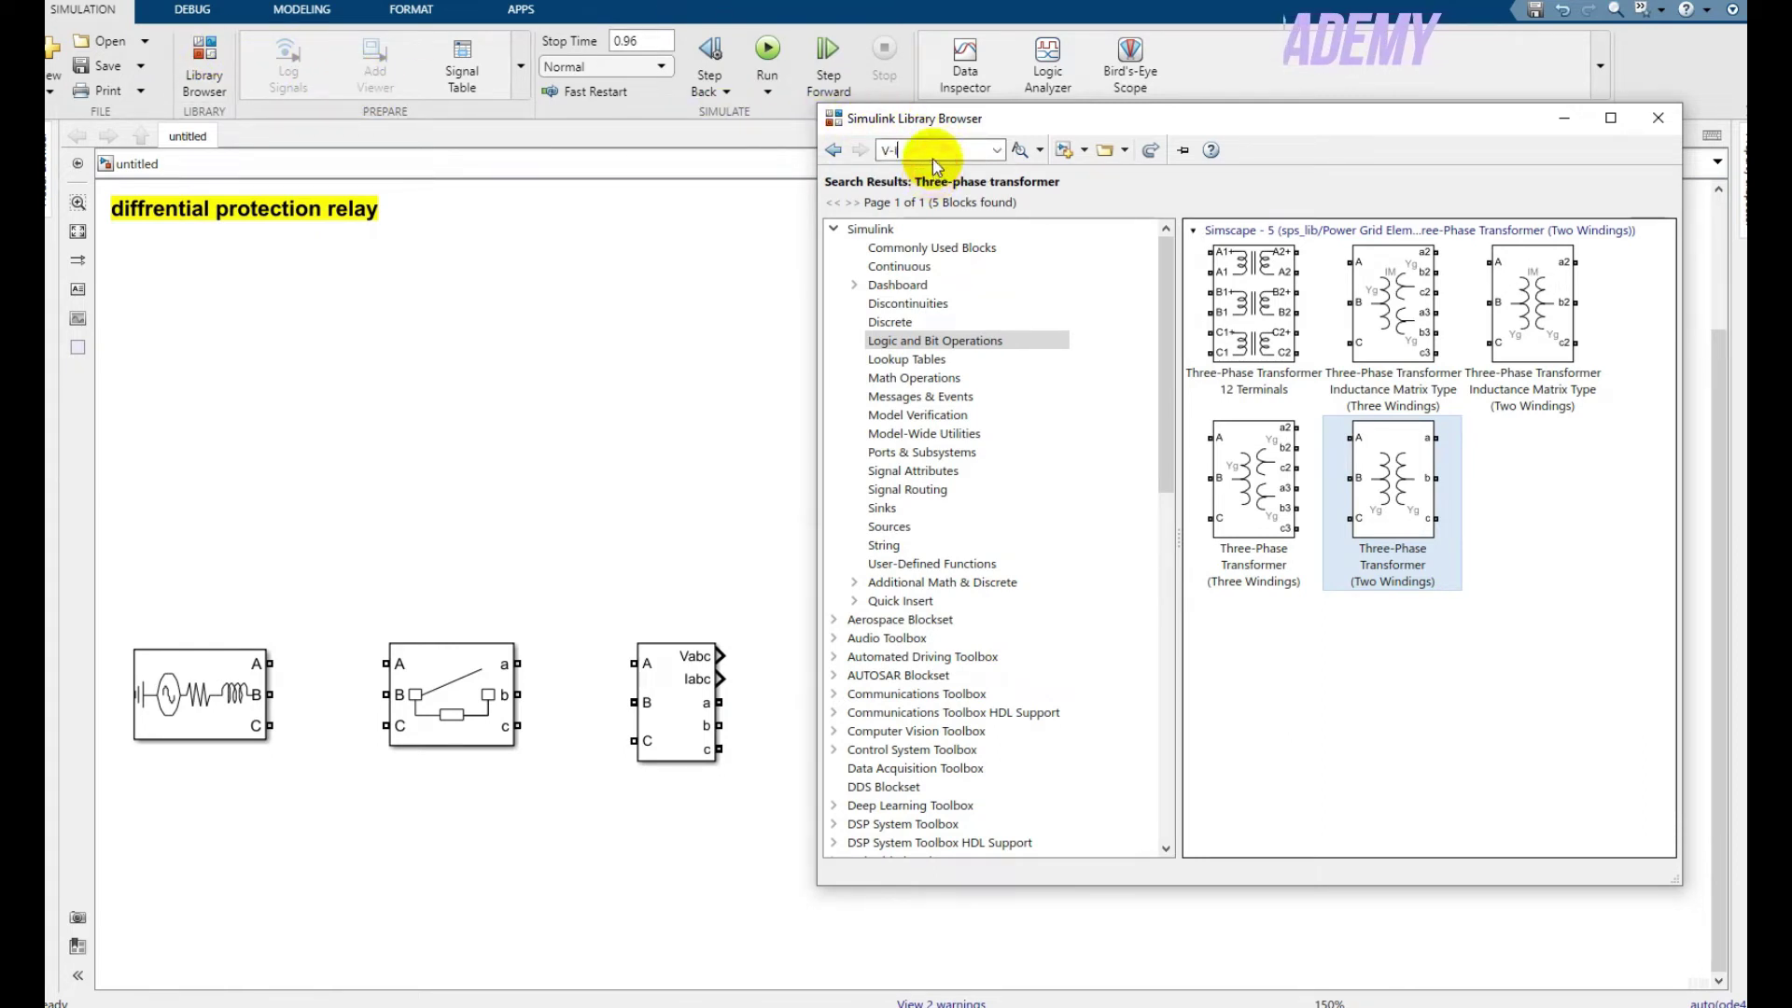
{"action": "key", "text": "Return"}
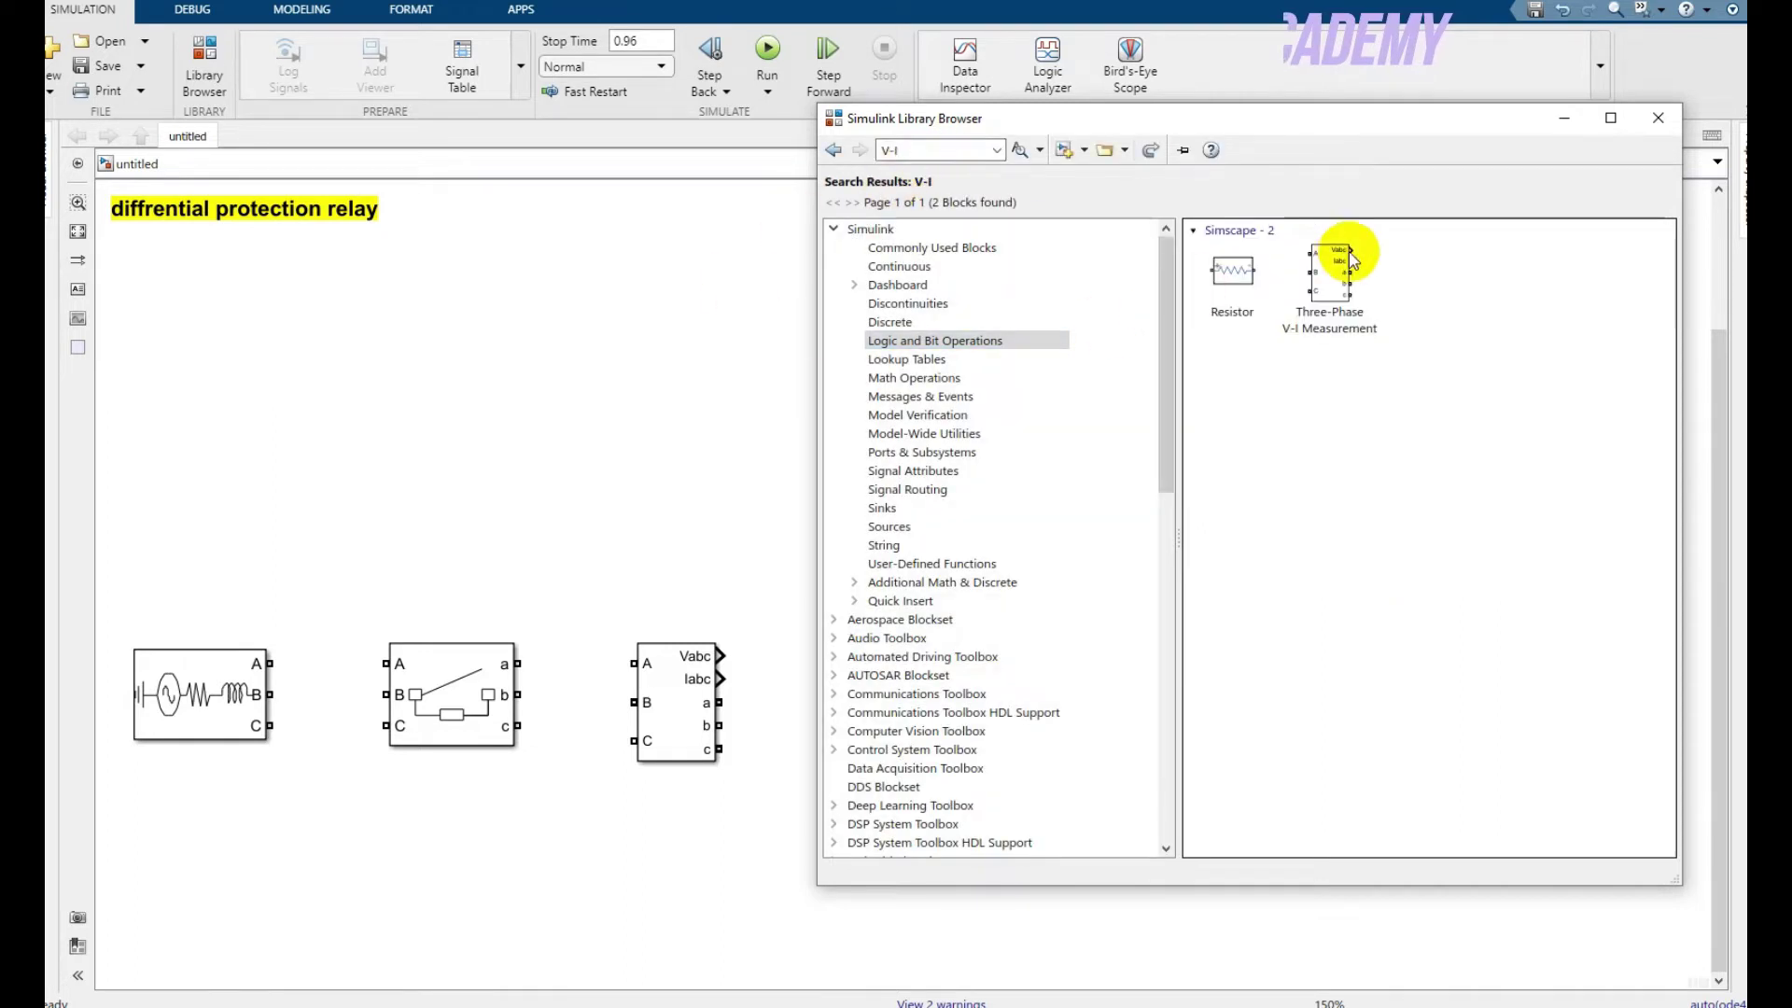
{"action": "right_click", "coordinate": [1318, 278]}
{"action": "left_click", "coordinate": [1381, 284]}
{"action": "left_click", "coordinate": [695, 387]}
{"action": "left_click", "coordinate": [913, 579]}
{"action": "left_click_drag", "start_coordinate": [913, 579], "coordinate": [1127, 670]}
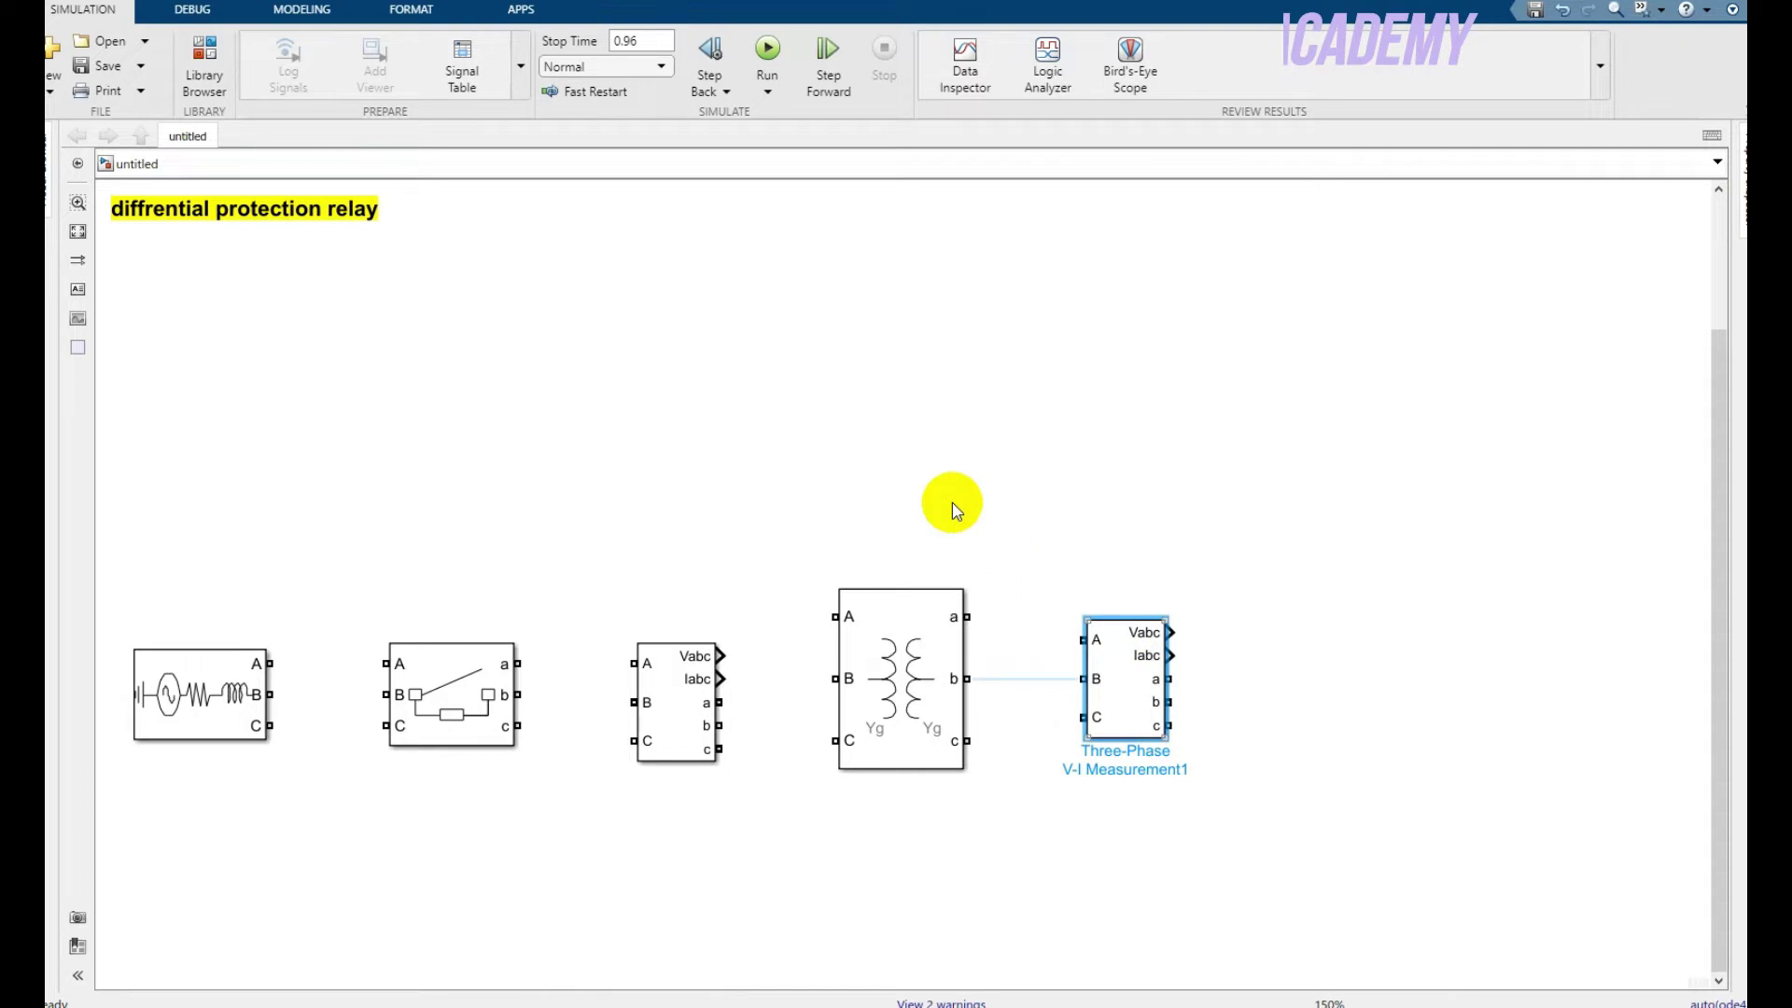
{"action": "left_click", "coordinate": [878, 460]}
Add a second Three-Phase Breaker from the library and place it to the right of the second V-I Measurement block
{"action": "left_click", "coordinate": [205, 54]}
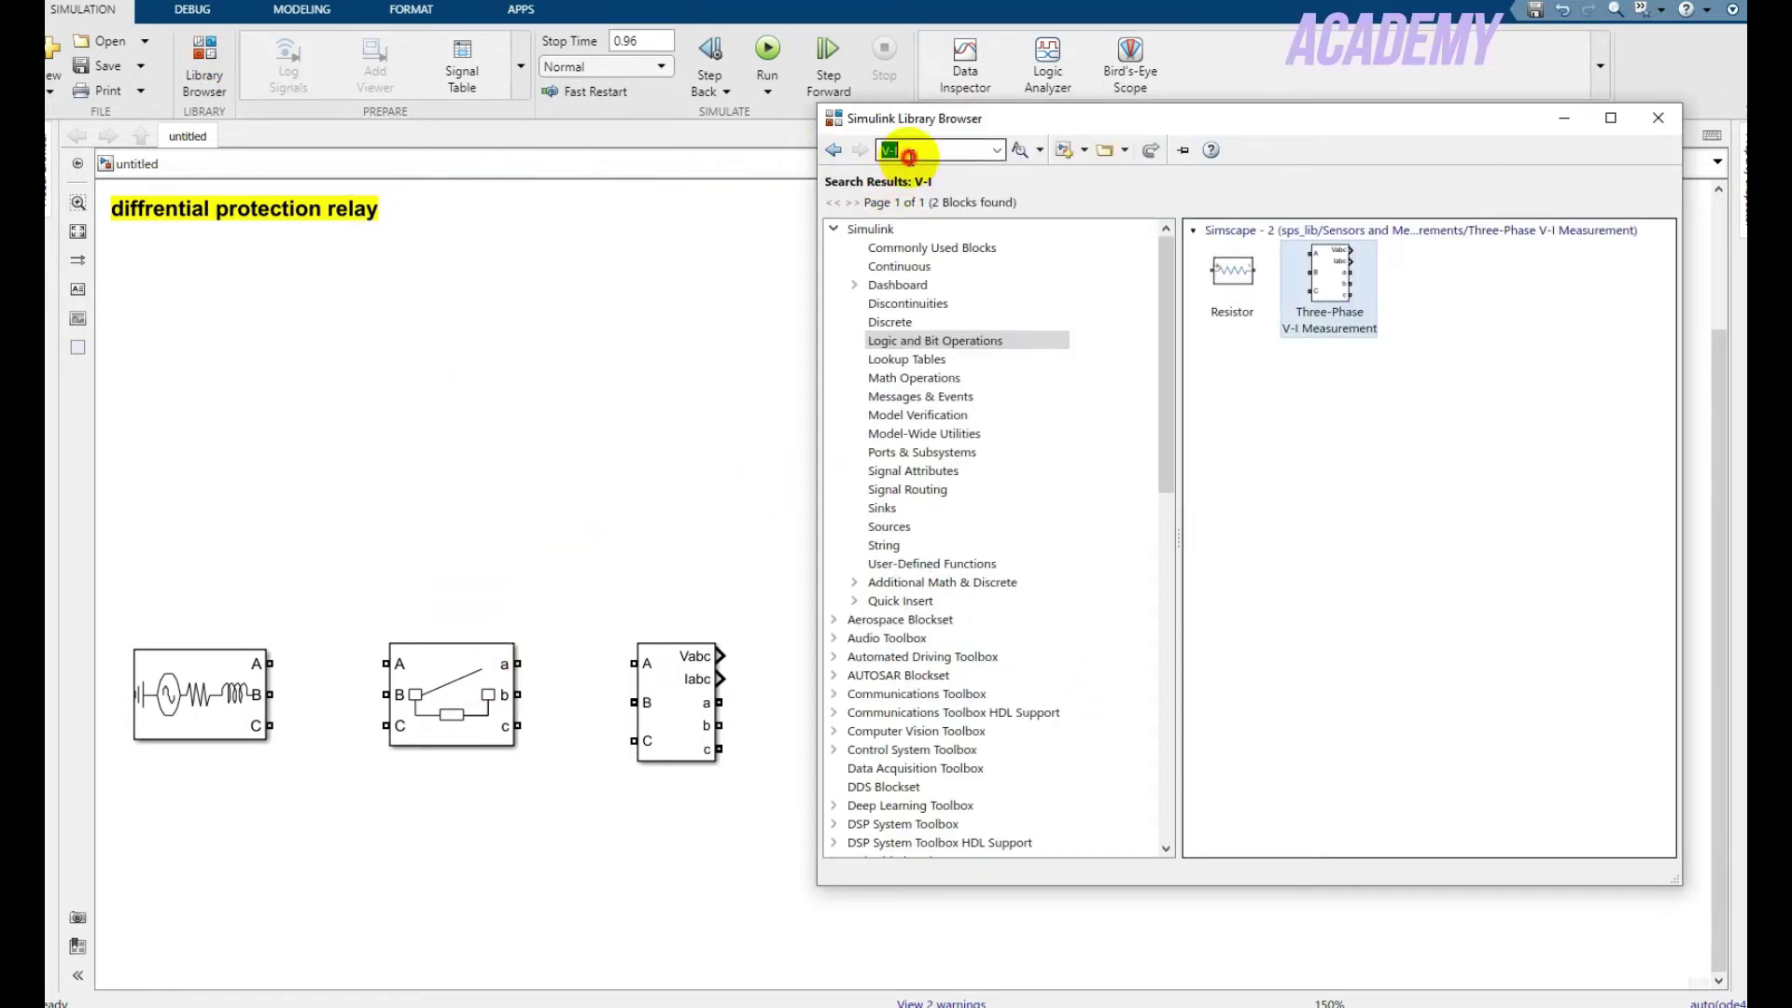
{"action": "left_click", "coordinate": [922, 172]}
{"action": "key", "text": "Return"}
{"action": "right_click", "coordinate": [1271, 791]}
{"action": "left_click", "coordinate": [1316, 804]}
{"action": "left_click", "coordinate": [557, 375]}
{"action": "left_click_drag", "start_coordinate": [927, 572], "coordinate": [1094, 605]}
{"action": "left_click_drag", "start_coordinate": [1297, 659], "coordinate": [1358, 680]}
{"action": "left_click", "coordinate": [1132, 511]}
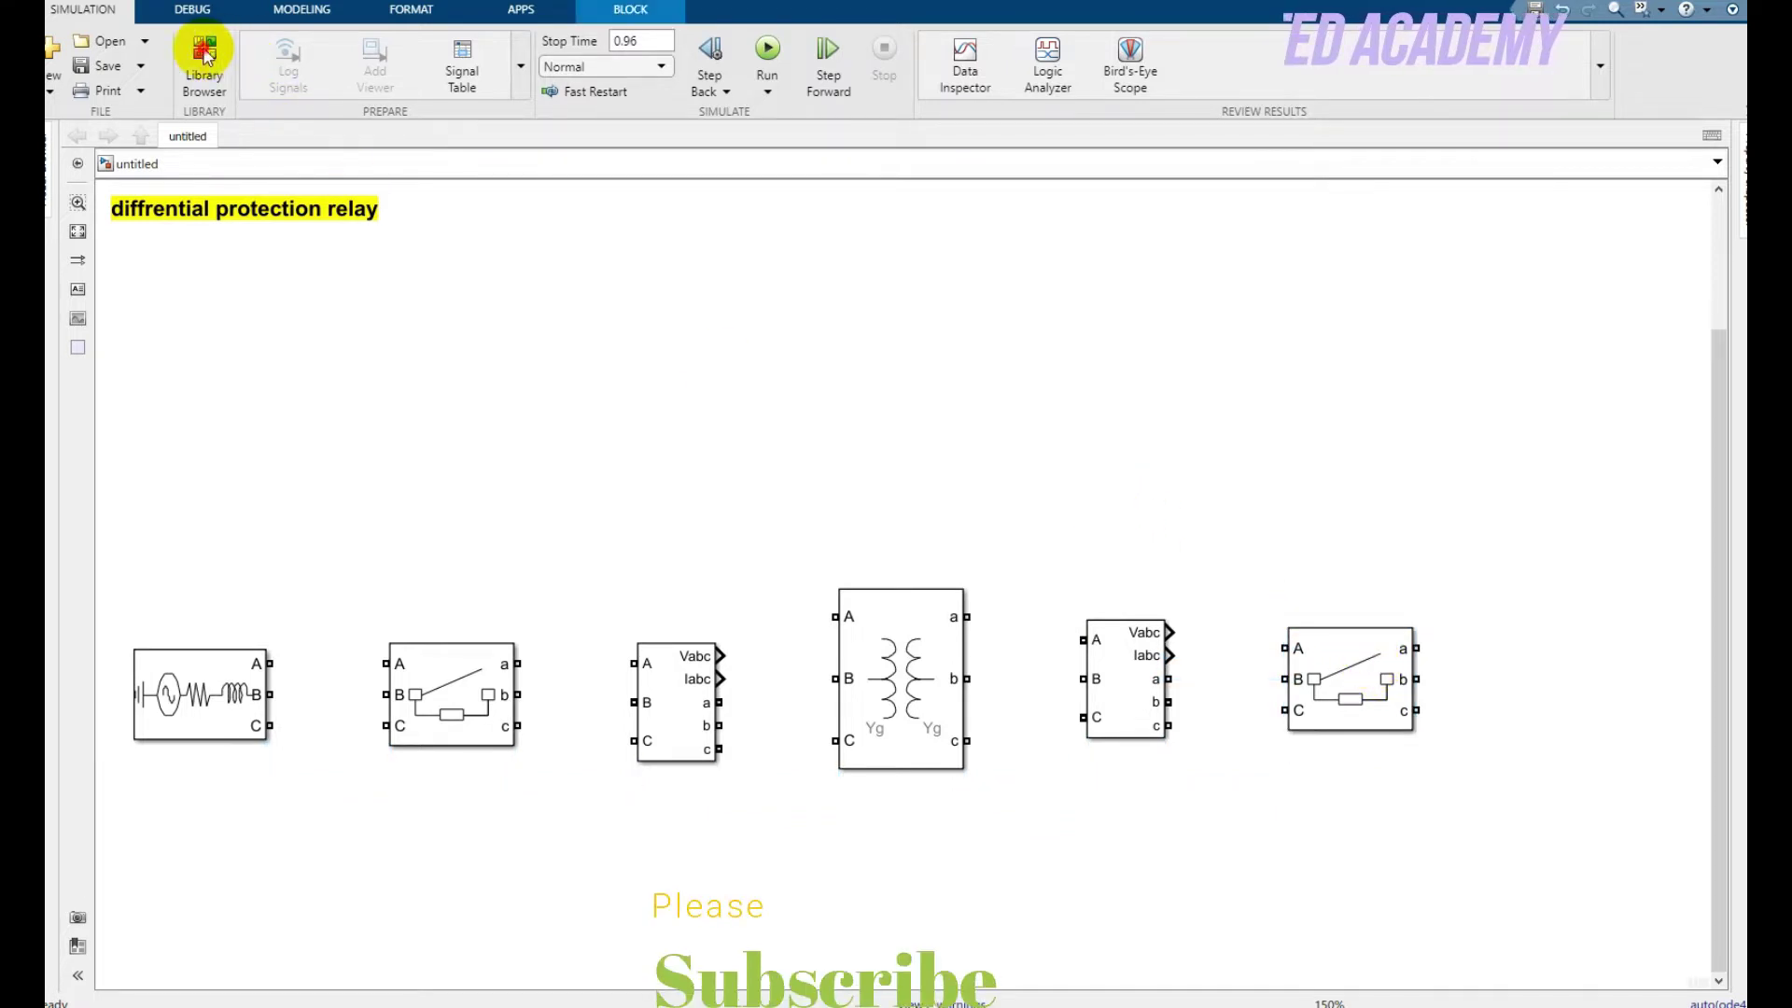
Search the library for "RLC load" and add the Three-Phase Series RLC Load to the model
{"action": "left_click", "coordinate": [206, 54]}
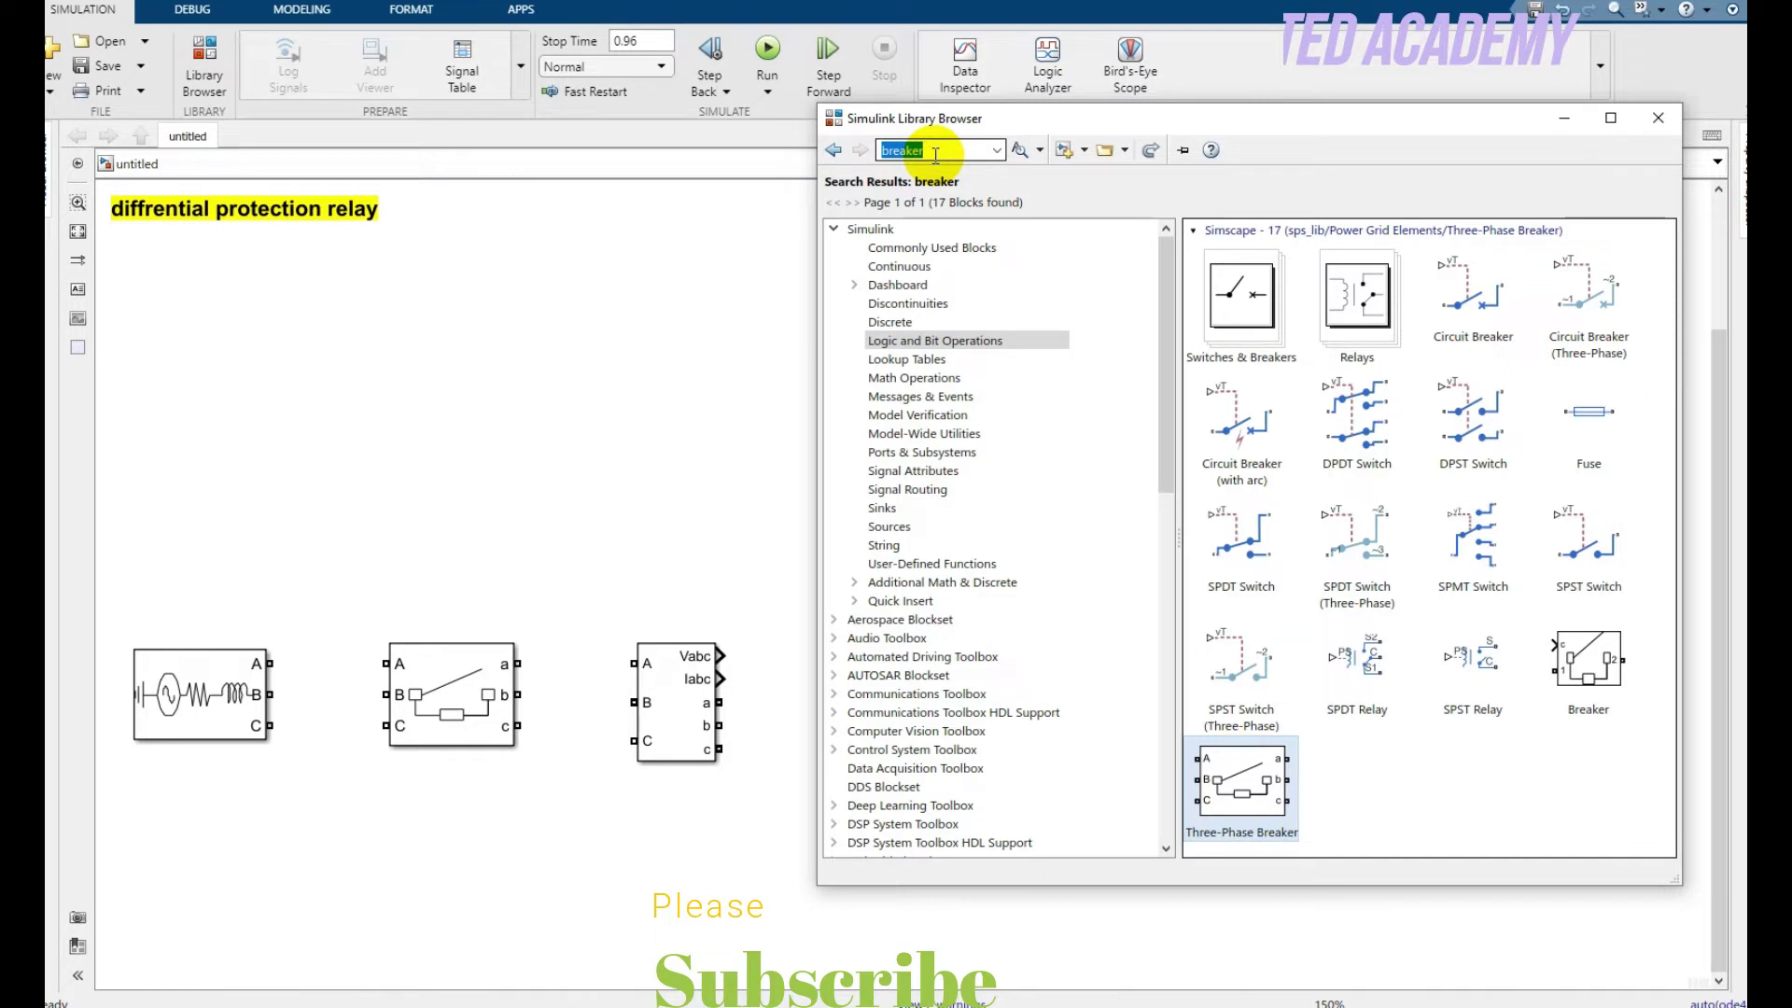
{"action": "type", "text": "RMS"}
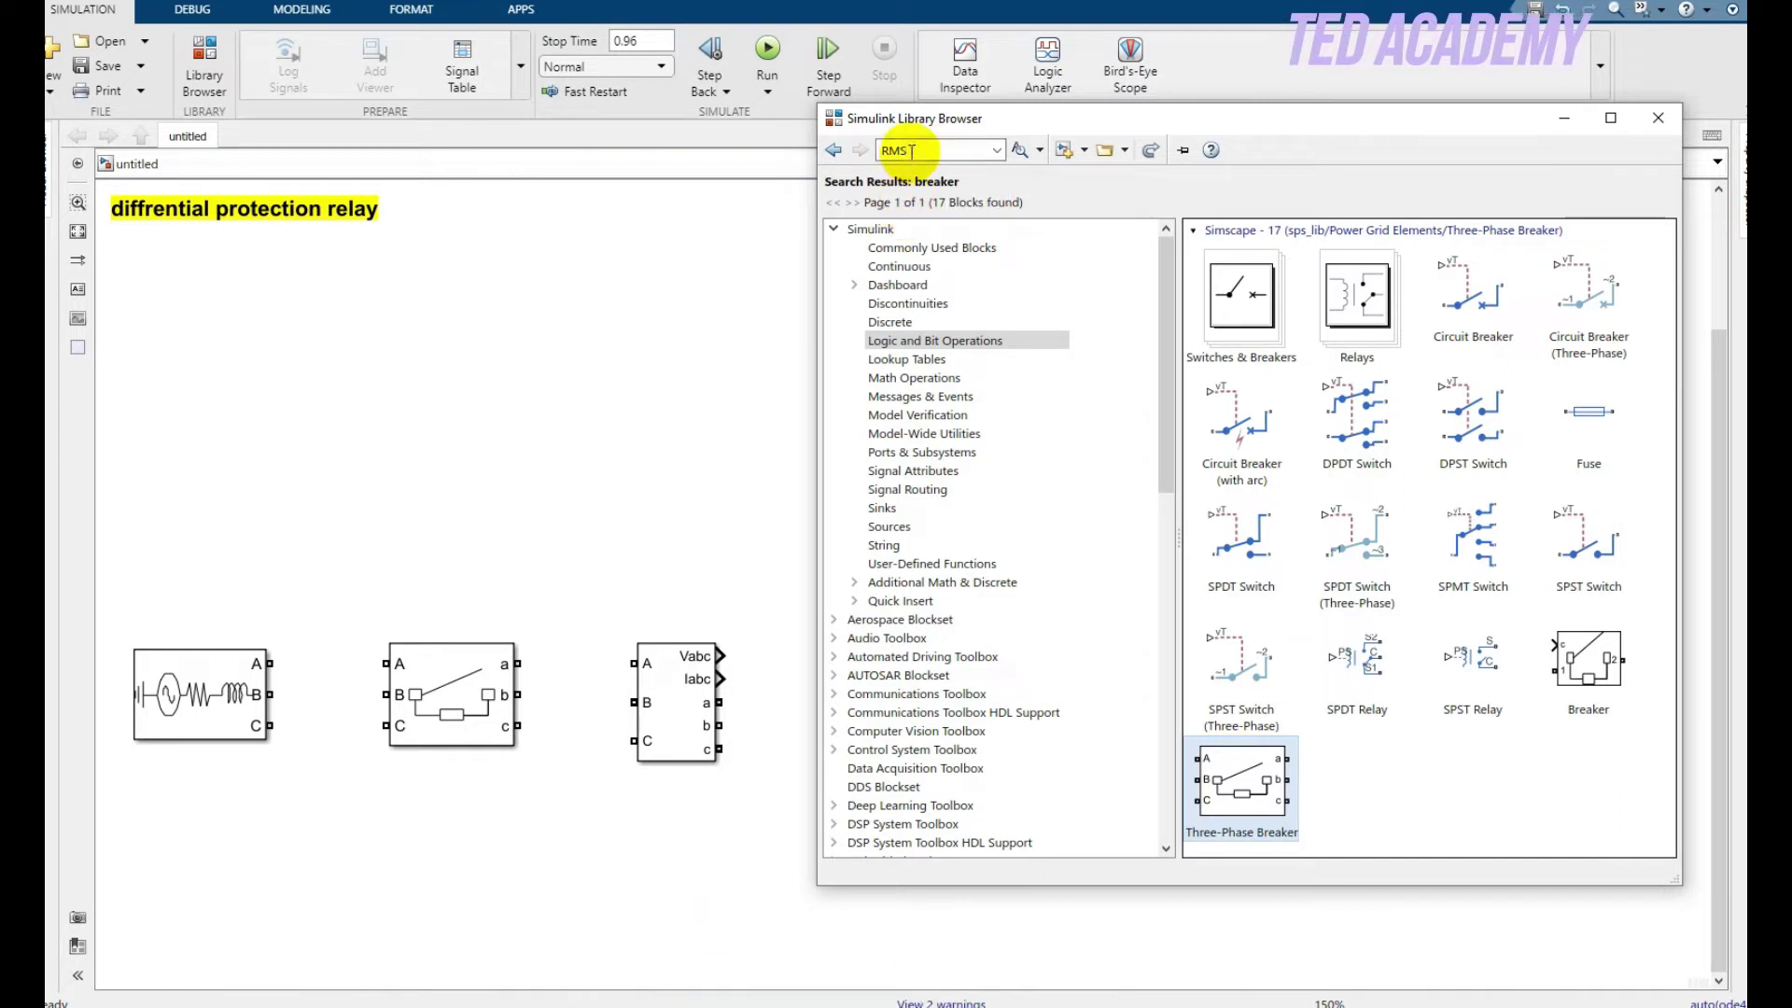
{"action": "type", "text": "r"}
{"action": "left_click", "coordinate": [905, 220]}
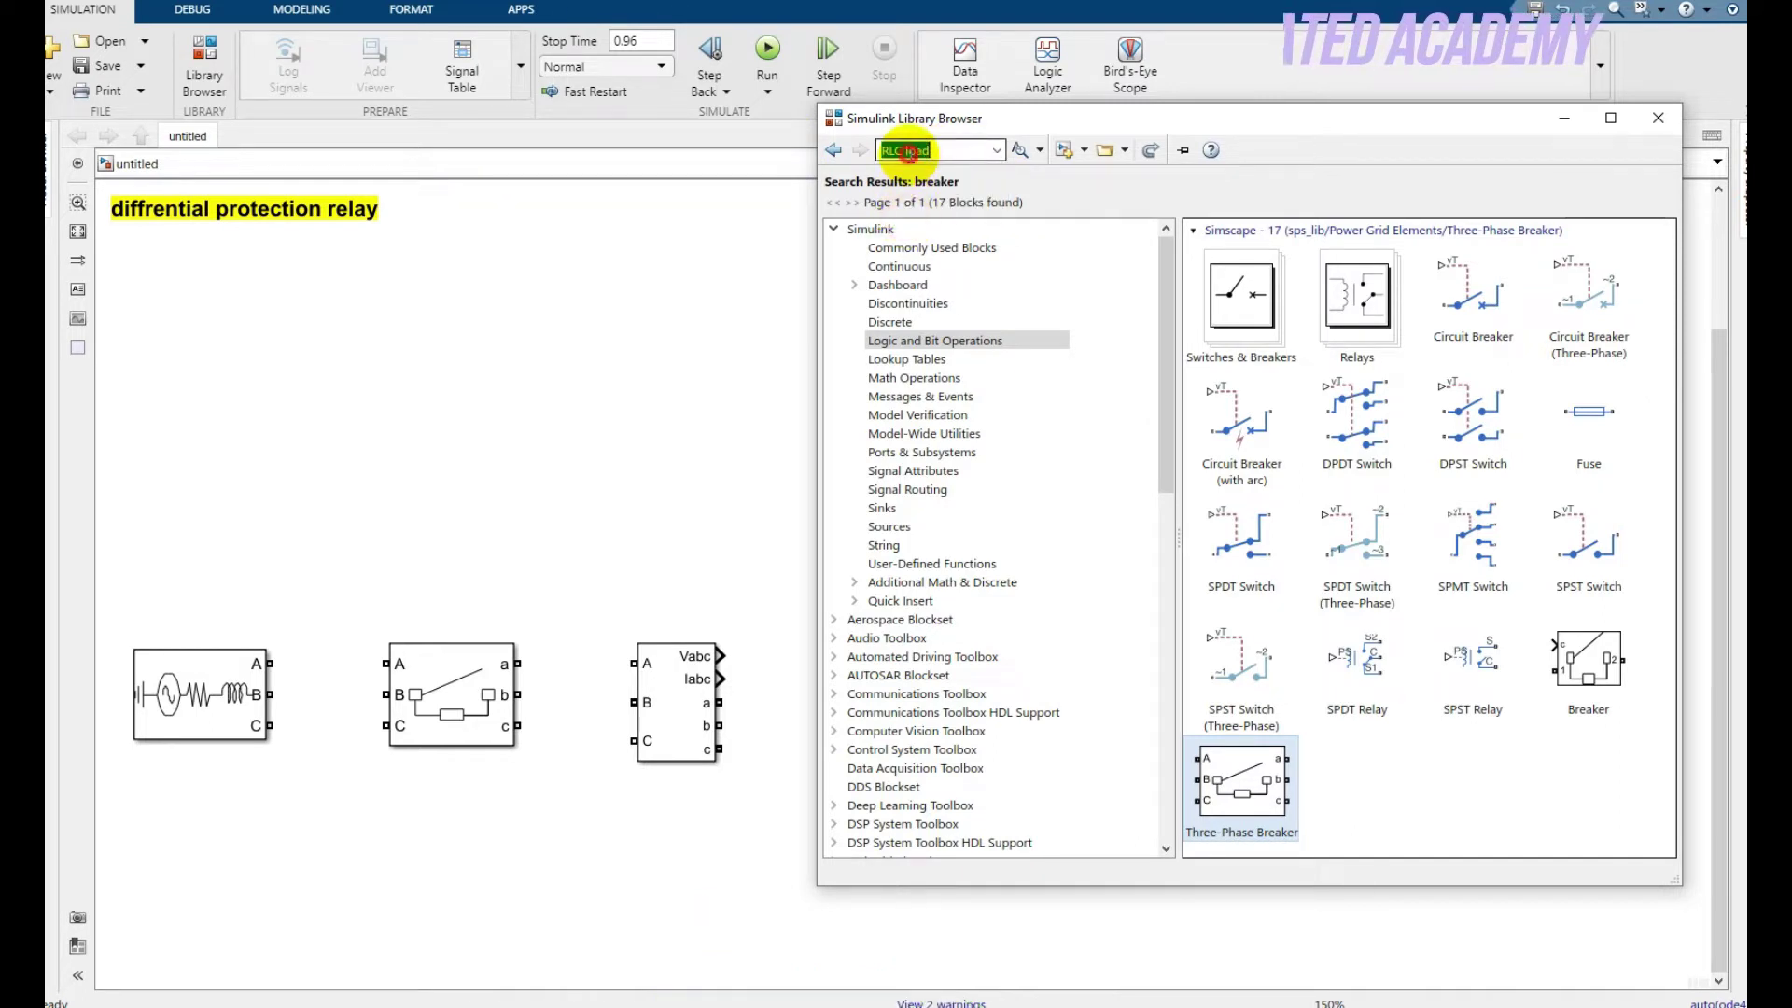
{"action": "key", "text": "Return"}
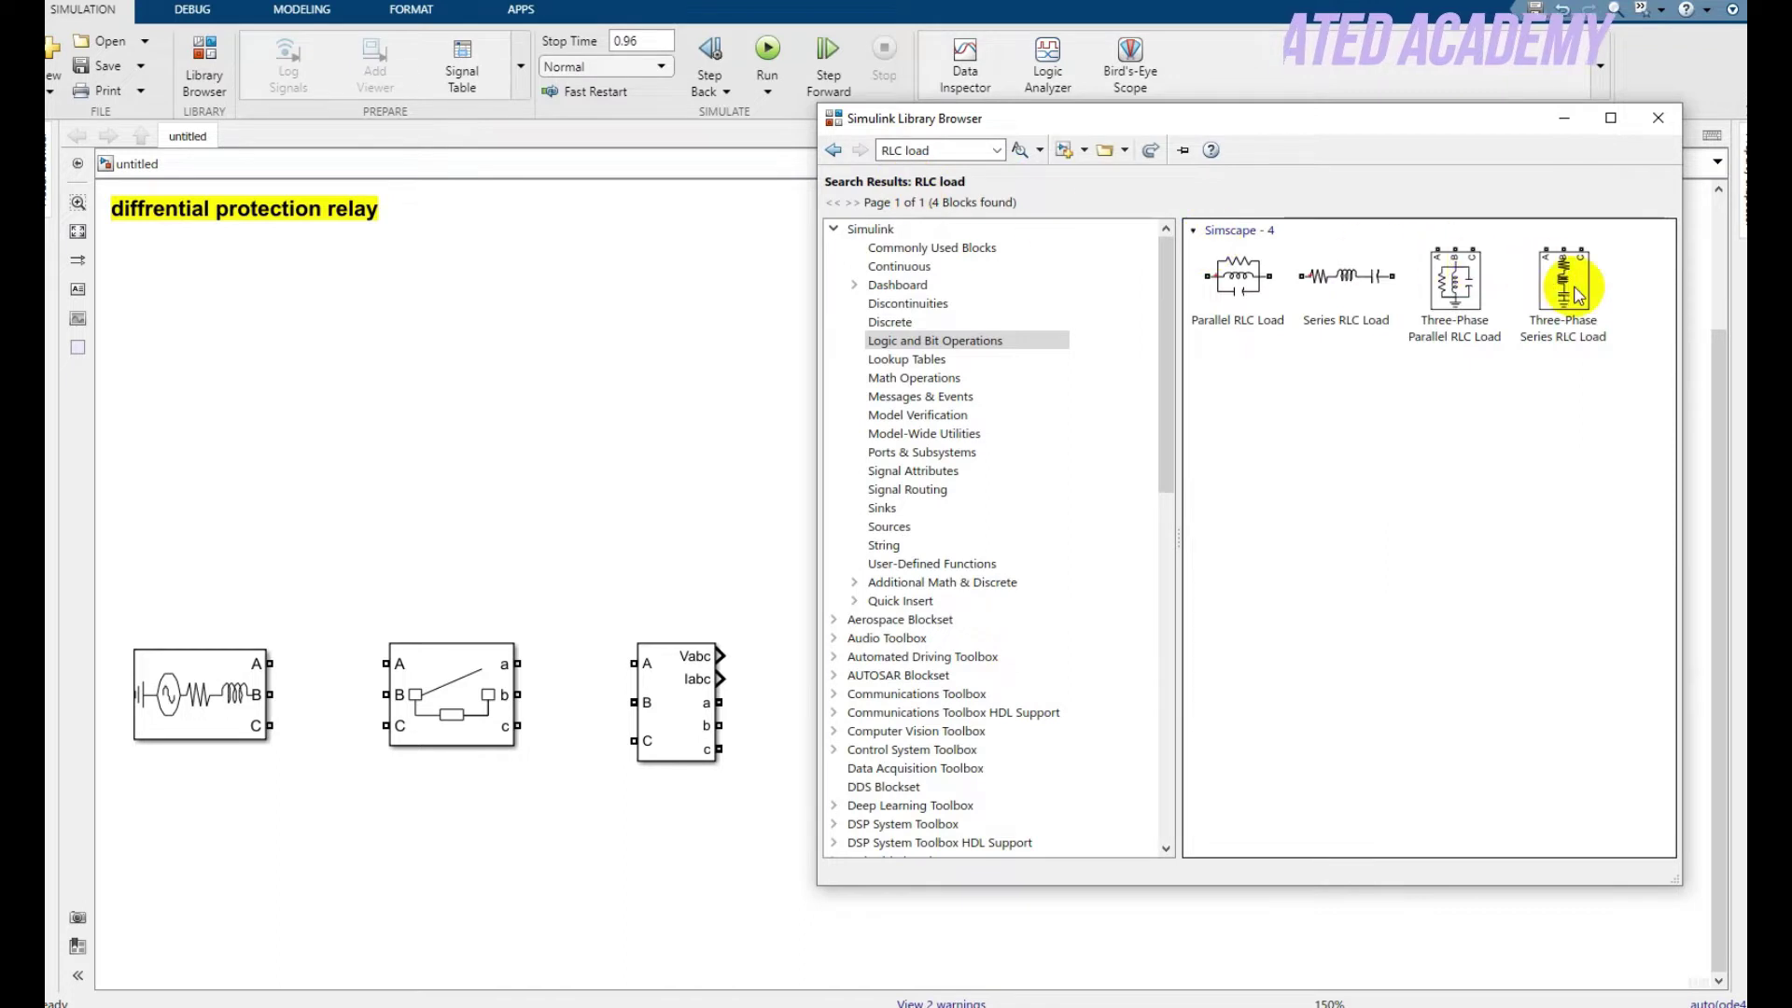
{"action": "right_click", "coordinate": [1571, 282]}
{"action": "left_click", "coordinate": [1573, 299]}
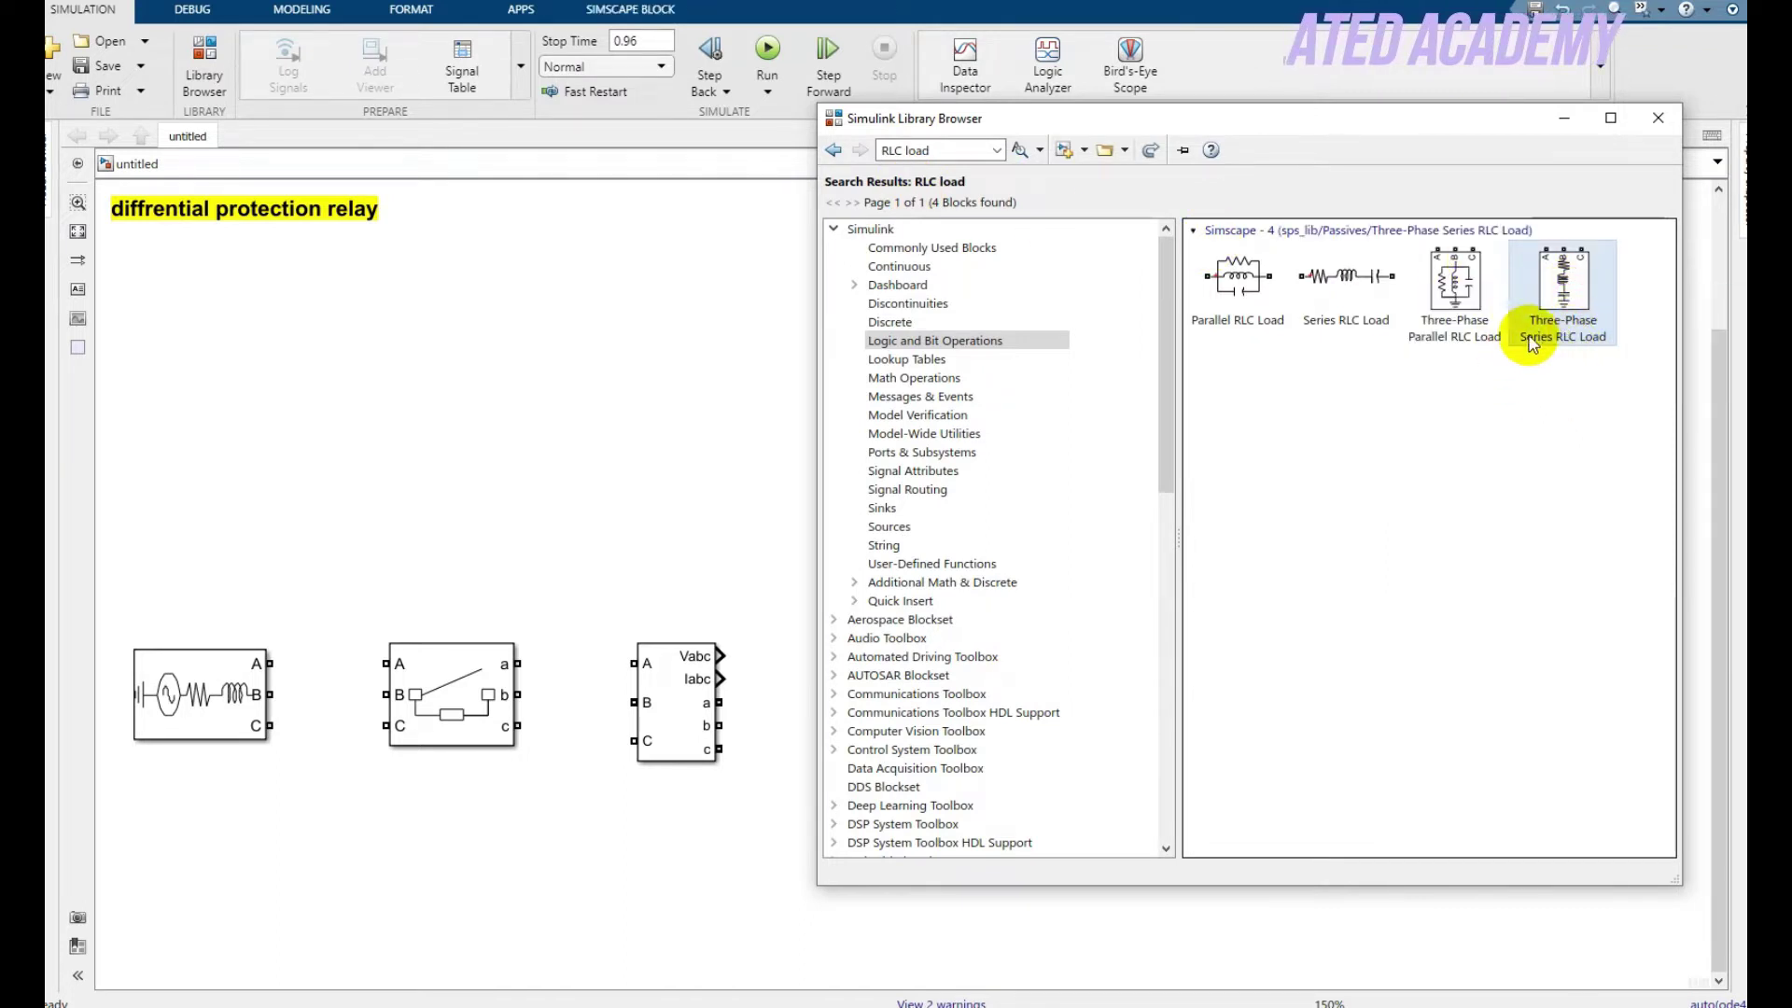
Place the RLC load to the right of the second breaker and rotate it so its A, B and C ports face the breaker
{"action": "left_click", "coordinate": [736, 343]}
{"action": "left_click_drag", "start_coordinate": [905, 574], "coordinate": [1539, 681]}
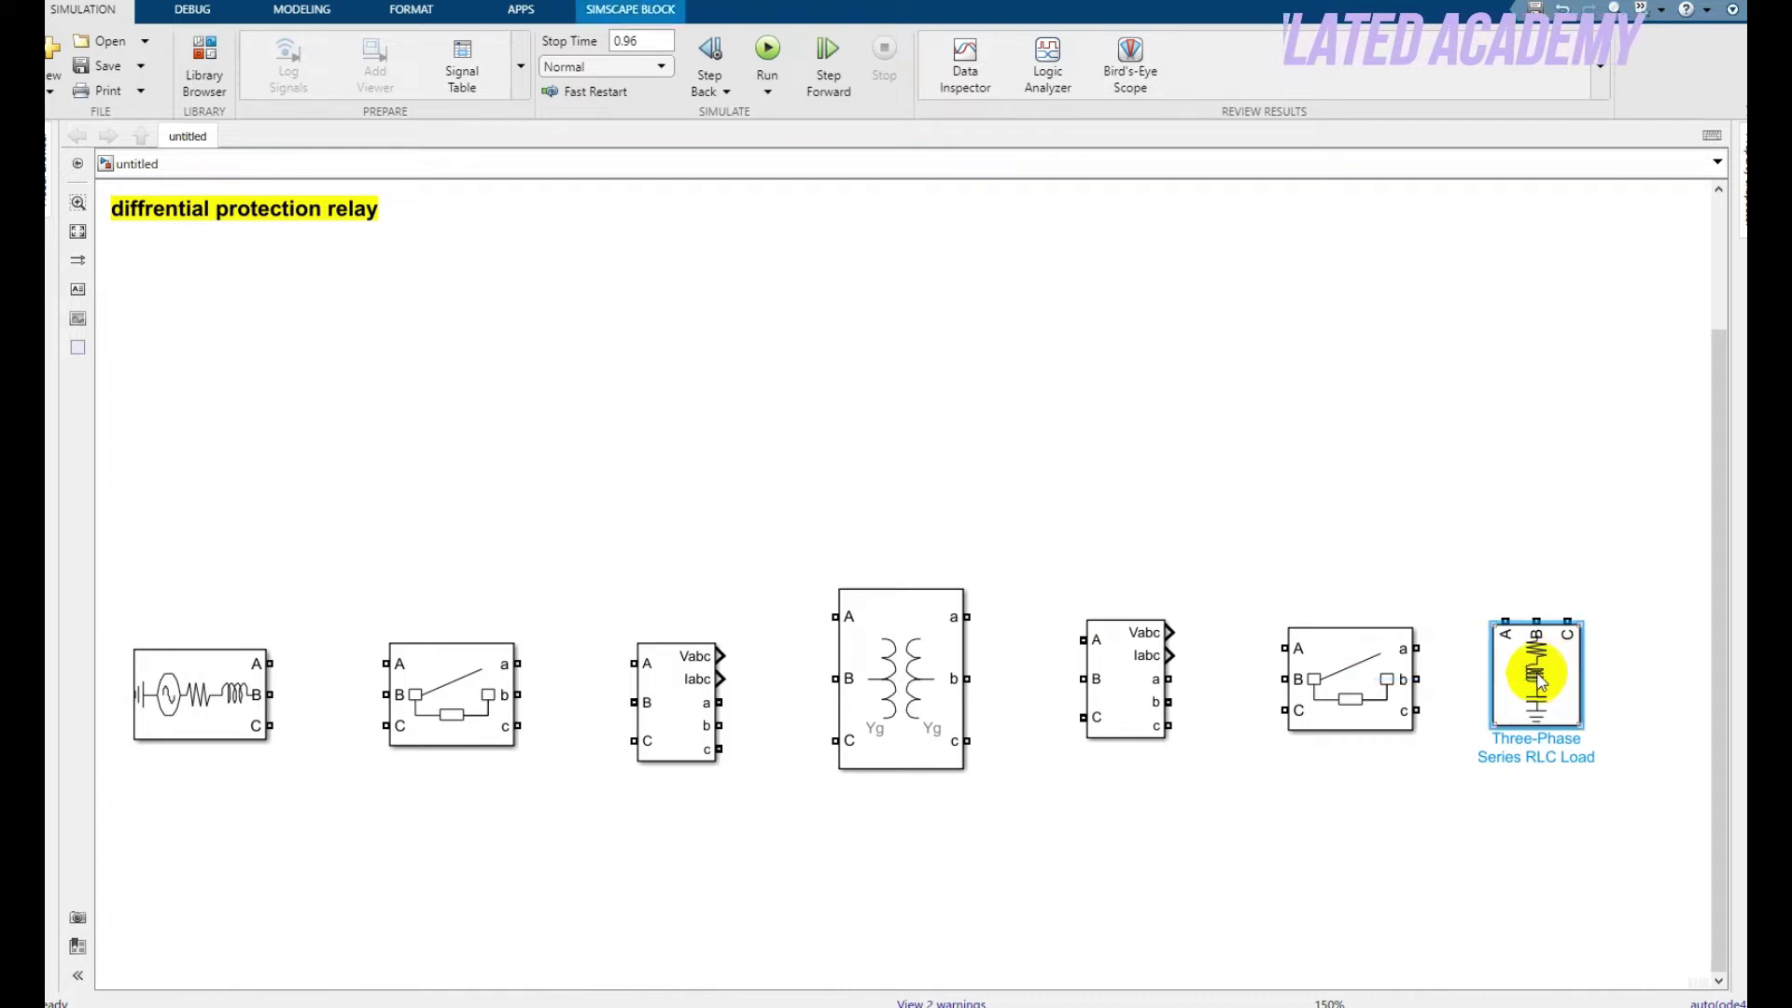
{"action": "key", "text": "ctrl+r"}
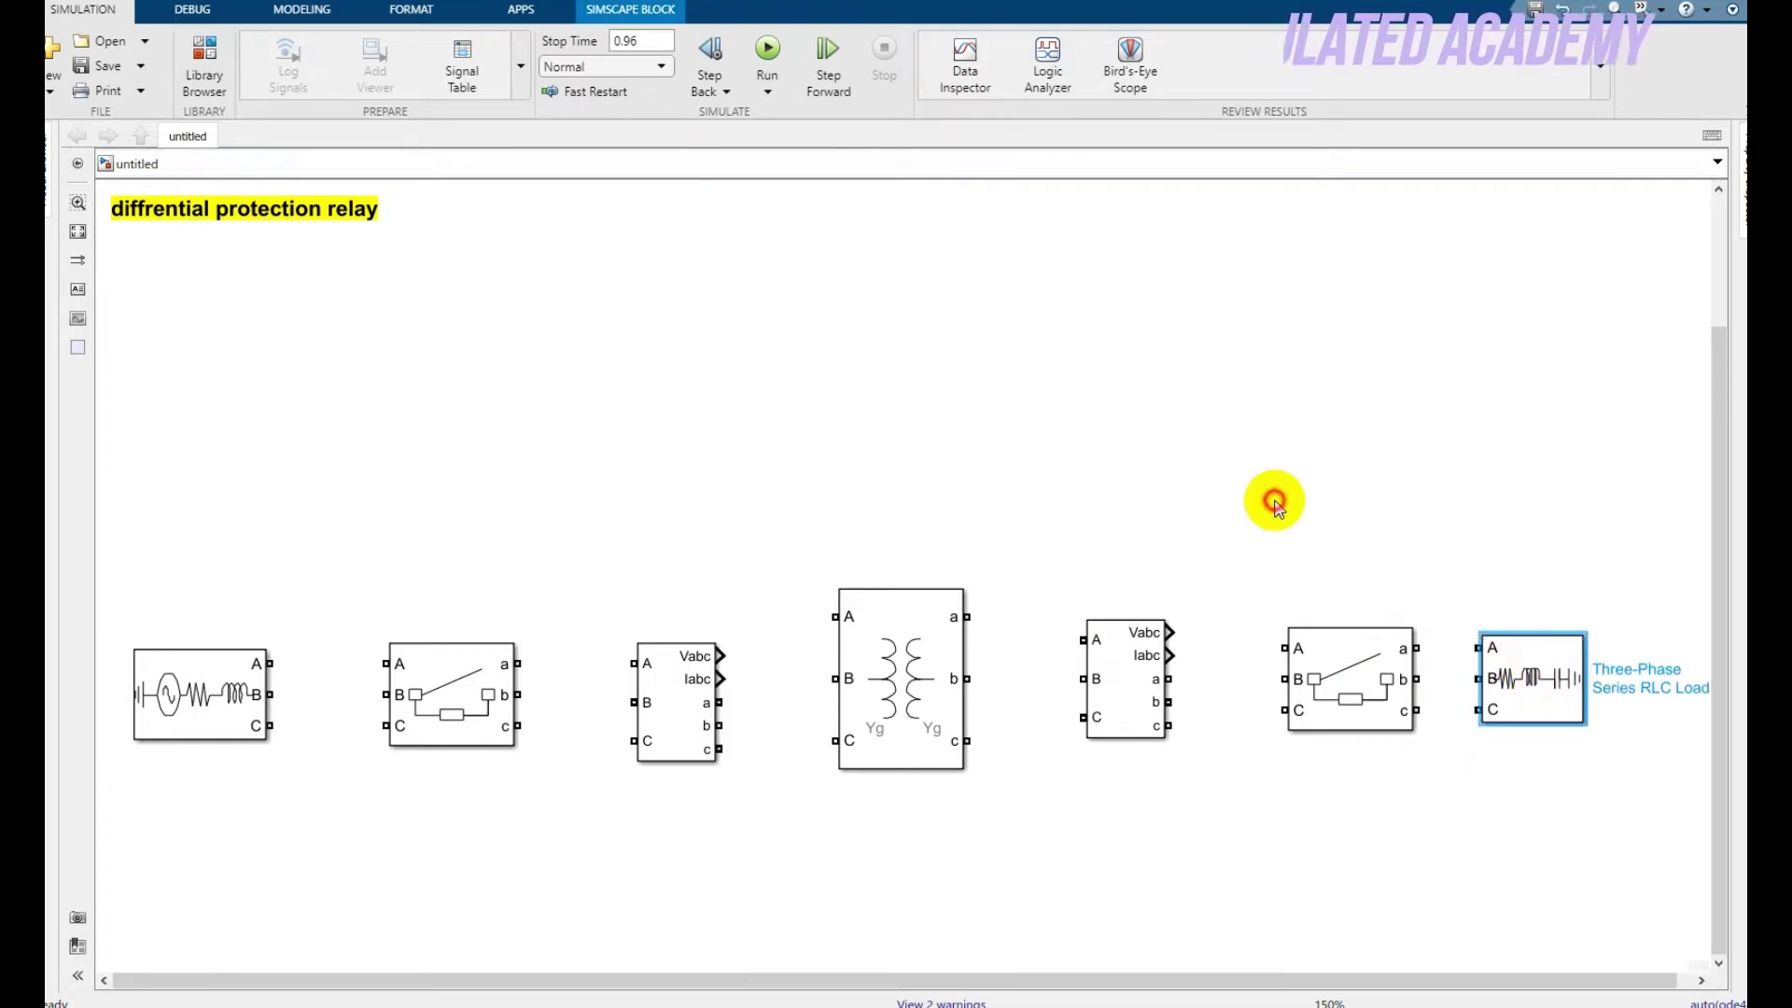
{"action": "left_click", "coordinate": [1266, 502]}
Search the library for "Three-phase fault" and add the Three-Phase Fault block to the model
{"action": "left_click", "coordinate": [202, 58]}
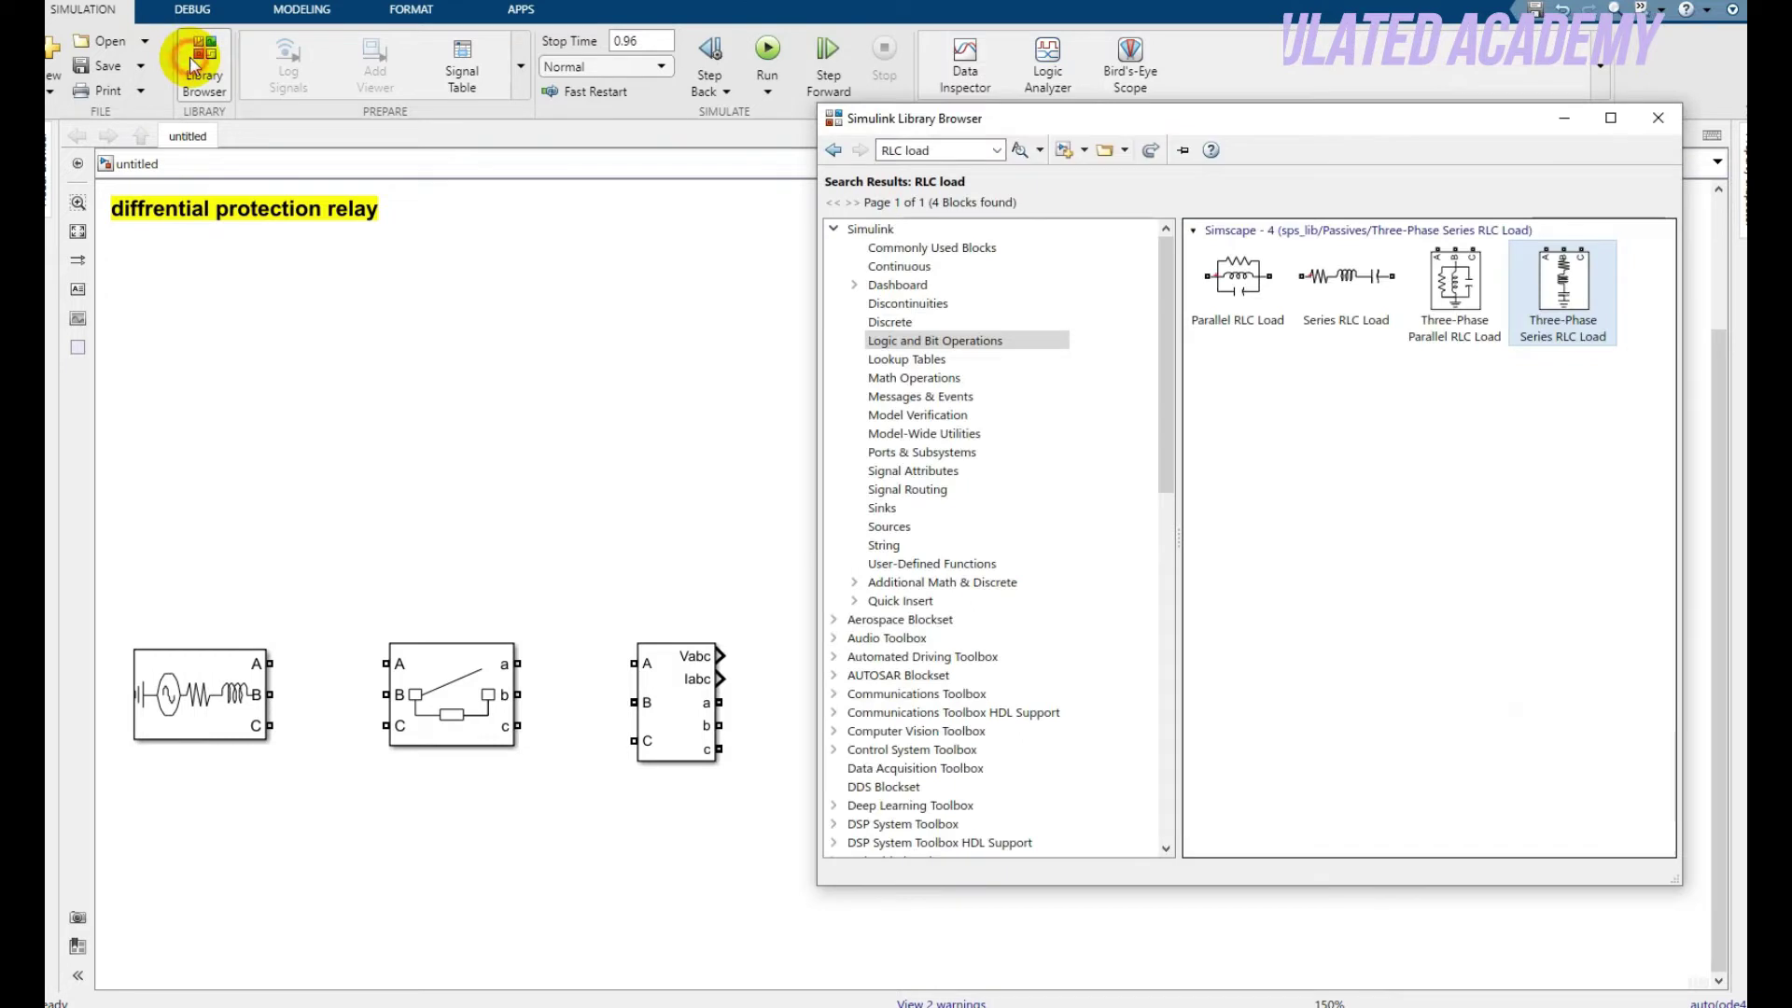
{"action": "left_click", "coordinate": [931, 148]}
{"action": "type", "text": "Three"}
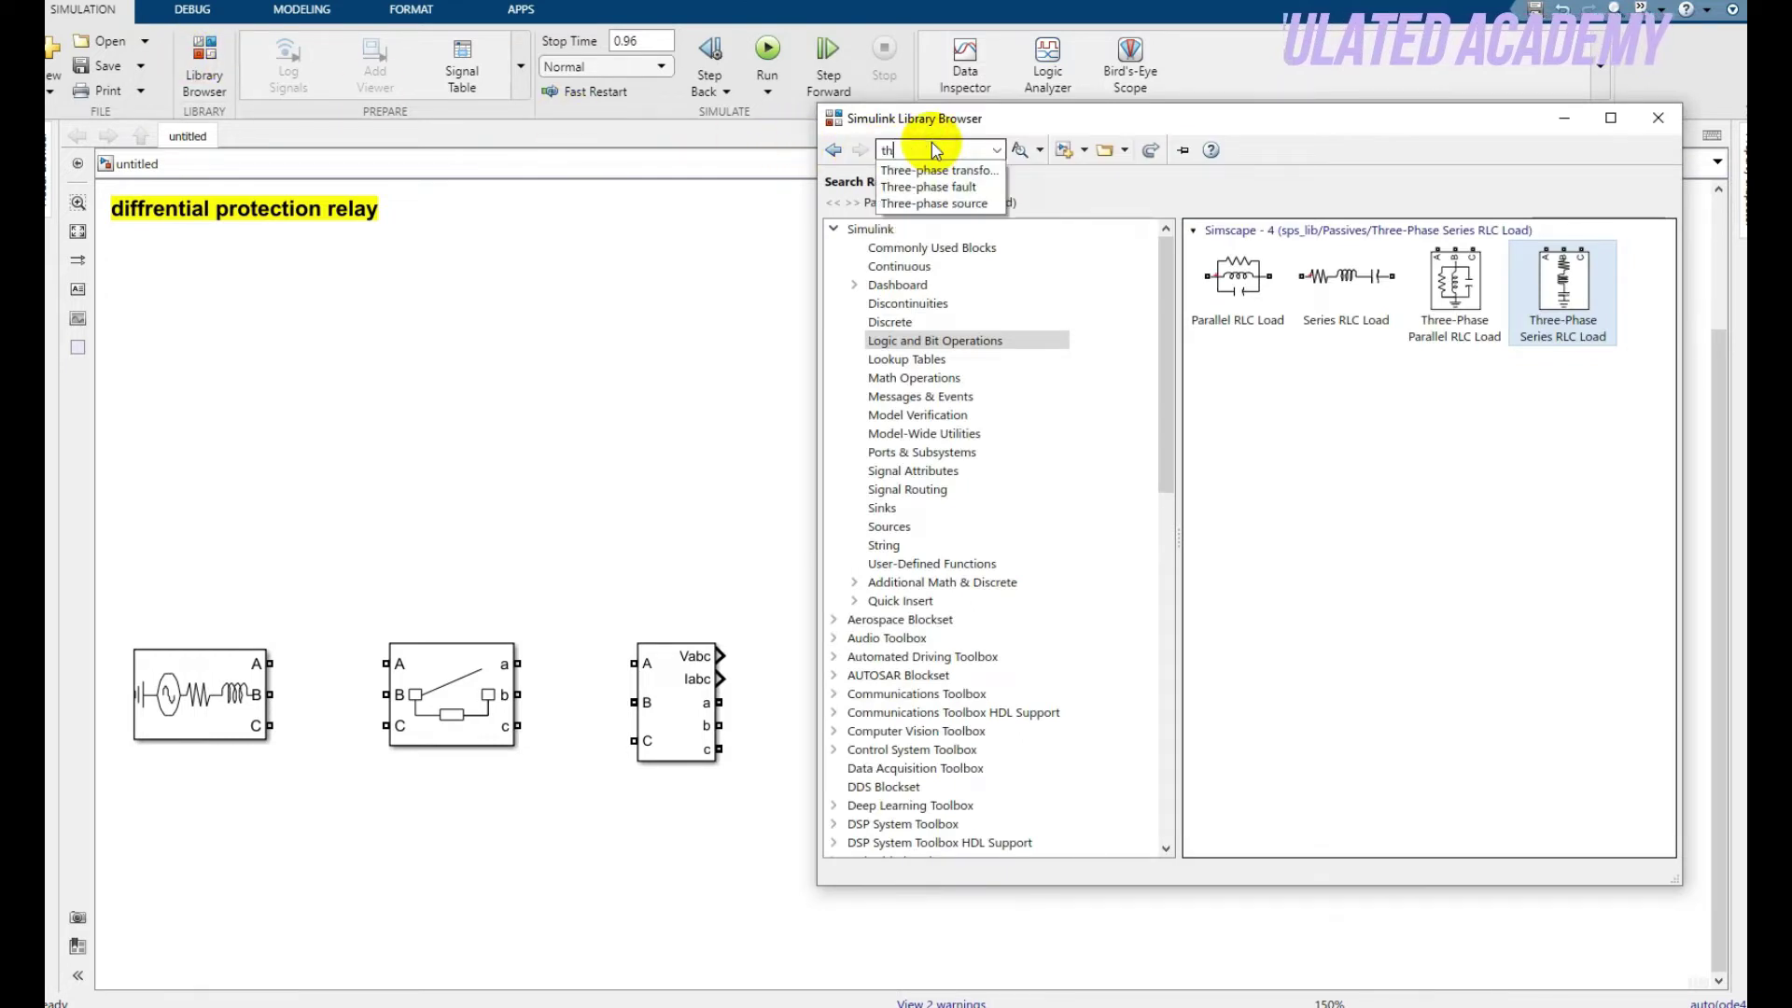
{"action": "left_click", "coordinate": [938, 182]}
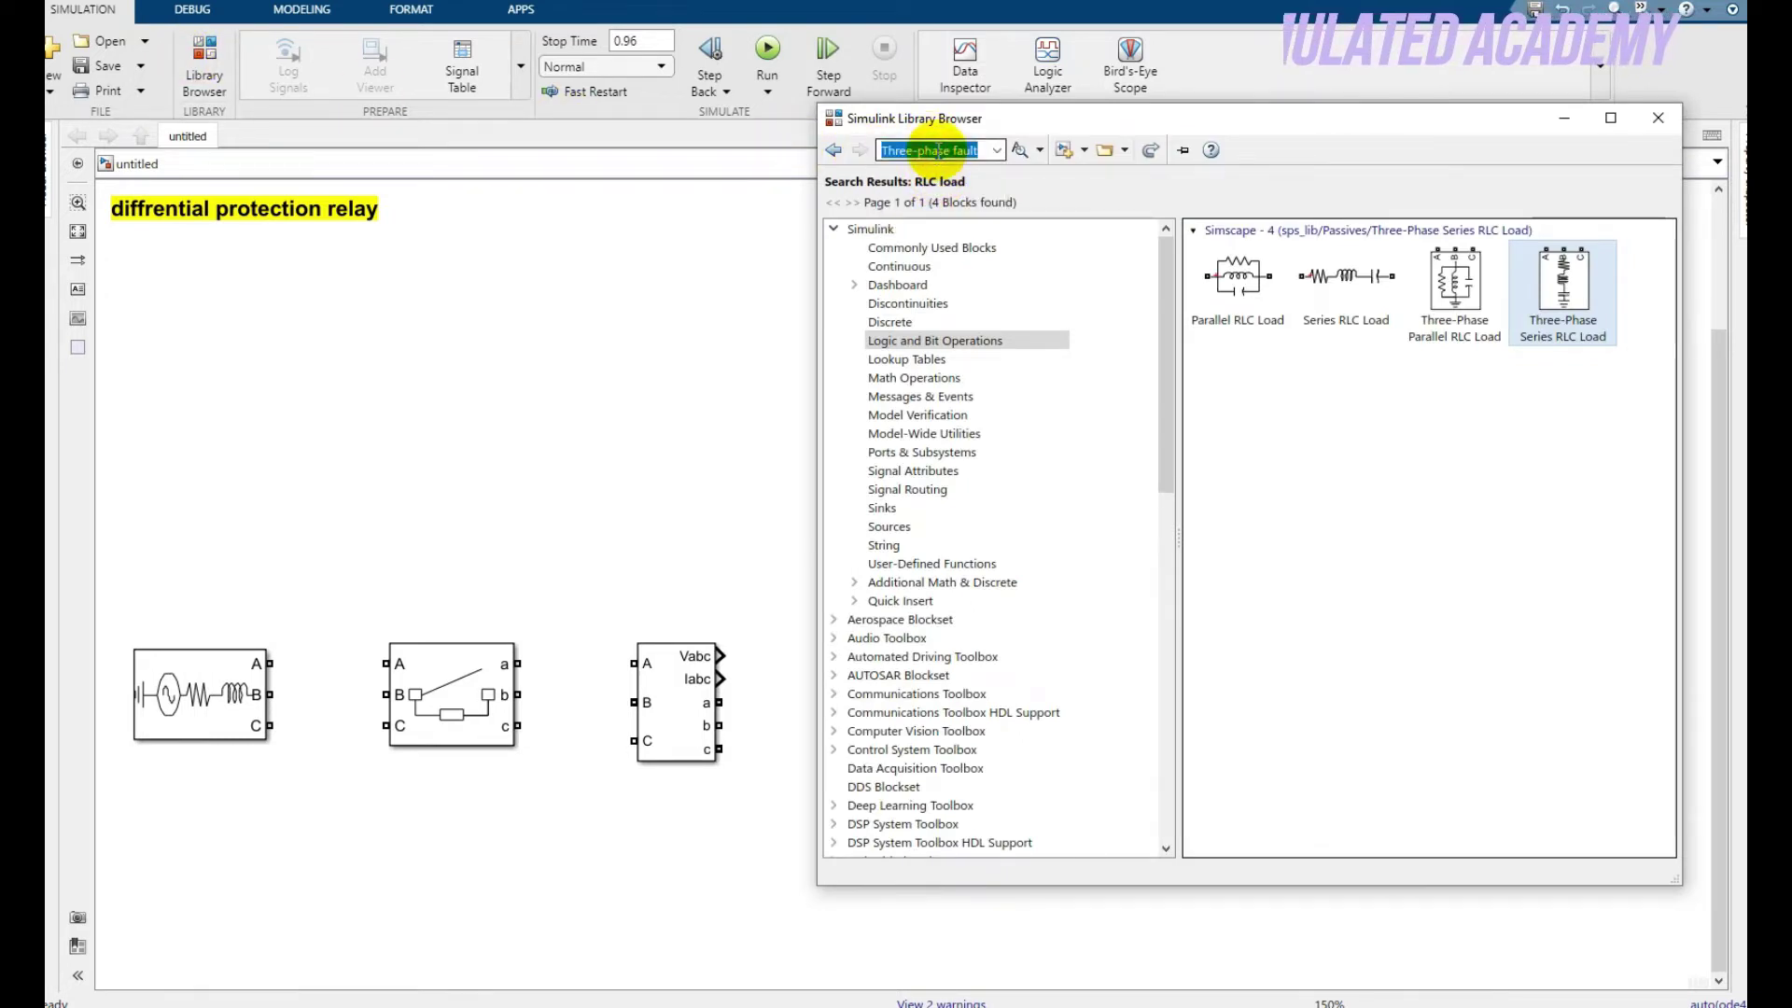
{"action": "right_click", "coordinate": [1245, 273]}
{"action": "left_click", "coordinate": [1251, 297]}
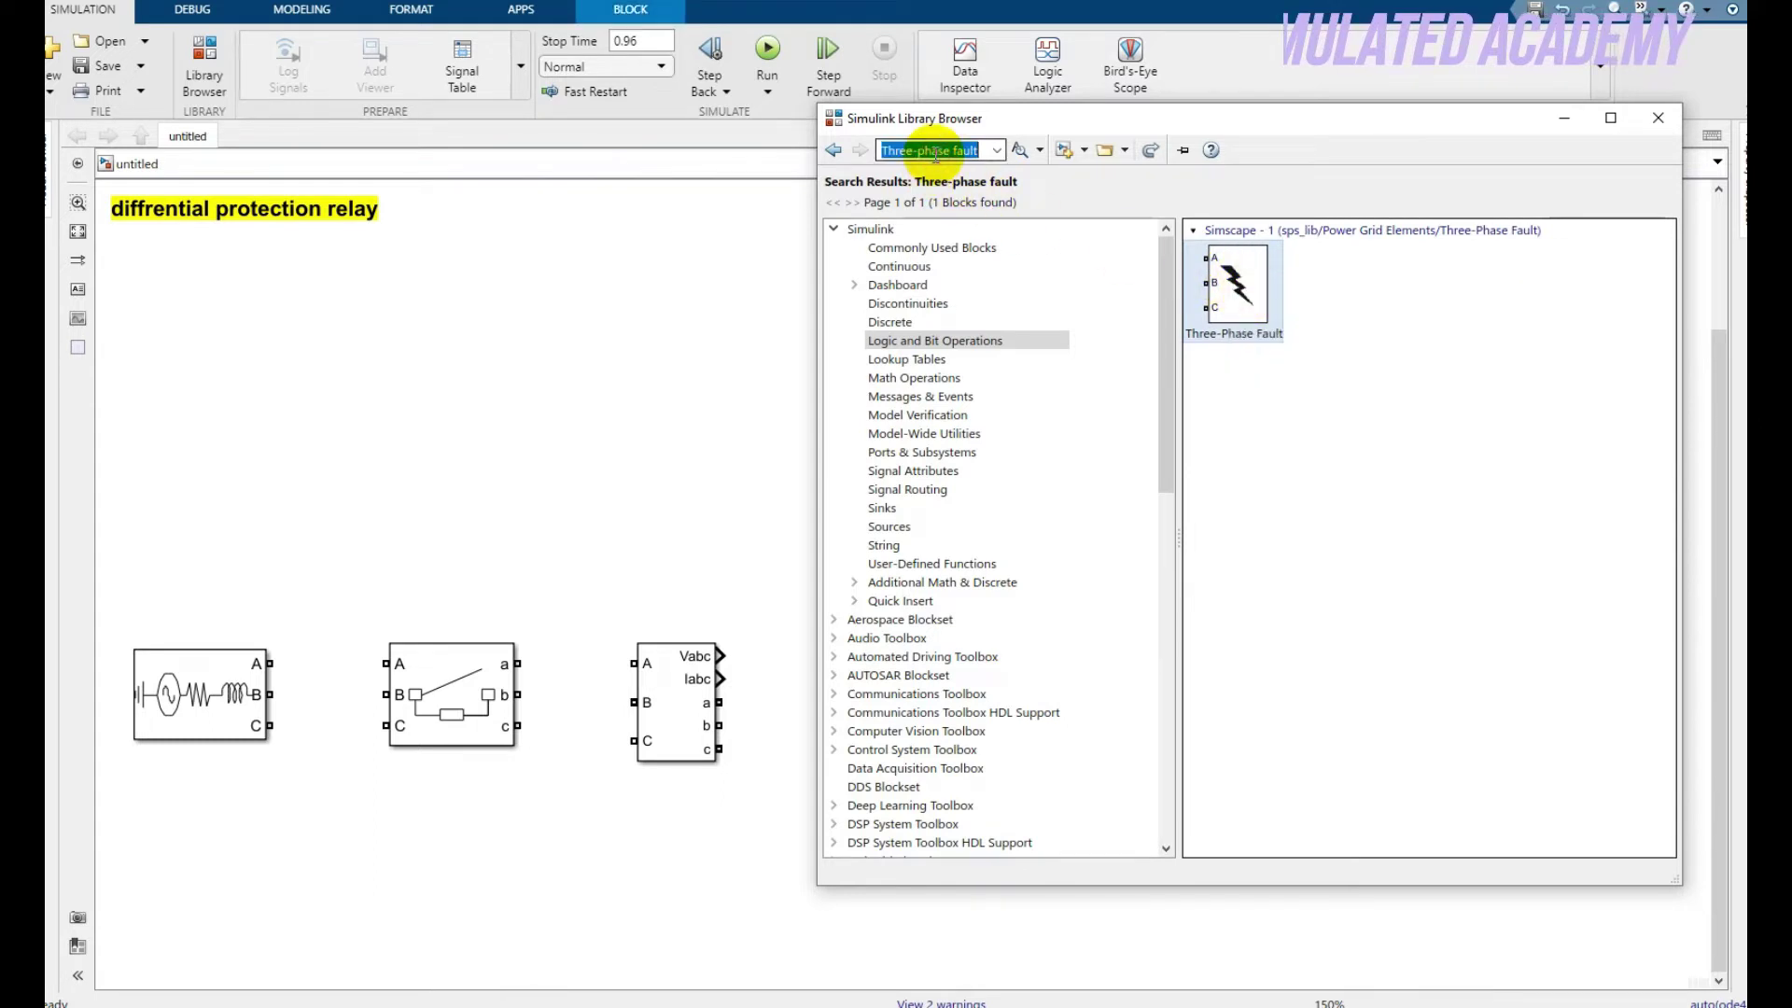
Search the library for "stair" and add the Simscape Stair Generator from the Signal Generator Sources to the model
{"action": "type", "text": "st"}
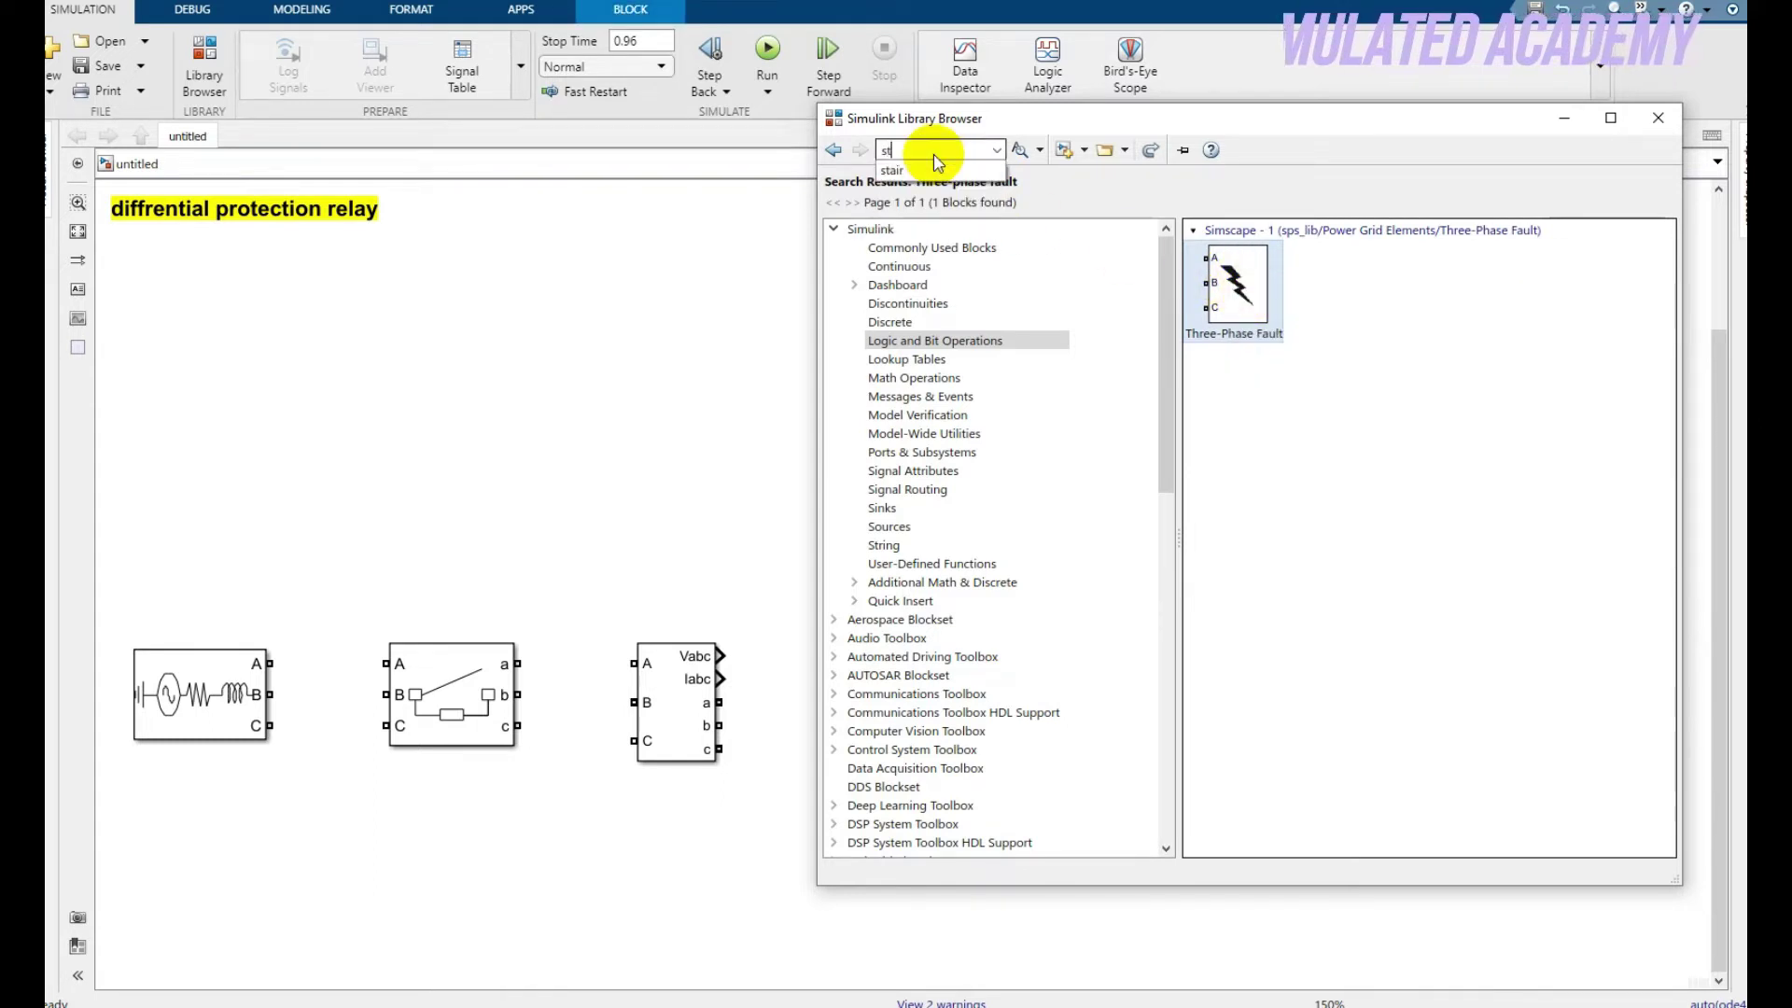
{"action": "left_click", "coordinate": [928, 172]}
{"action": "key", "text": "Return"}
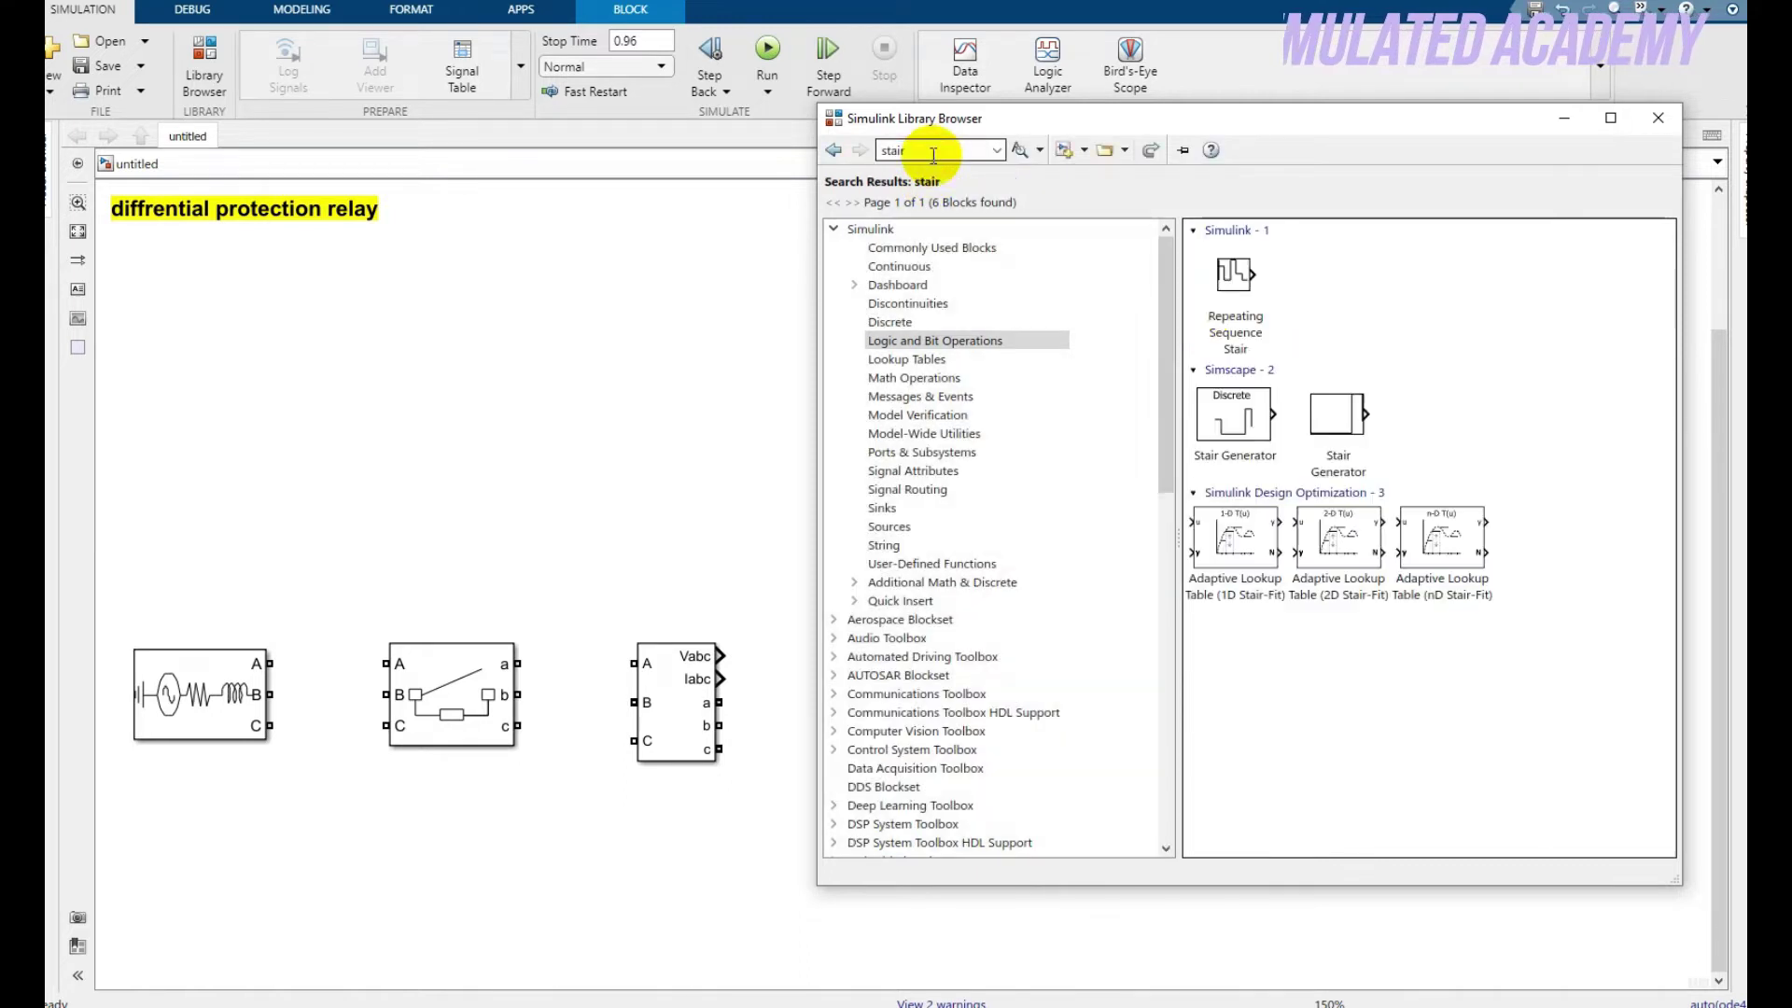
{"action": "right_click", "coordinate": [1330, 417]}
{"action": "left_click", "coordinate": [1349, 425]}
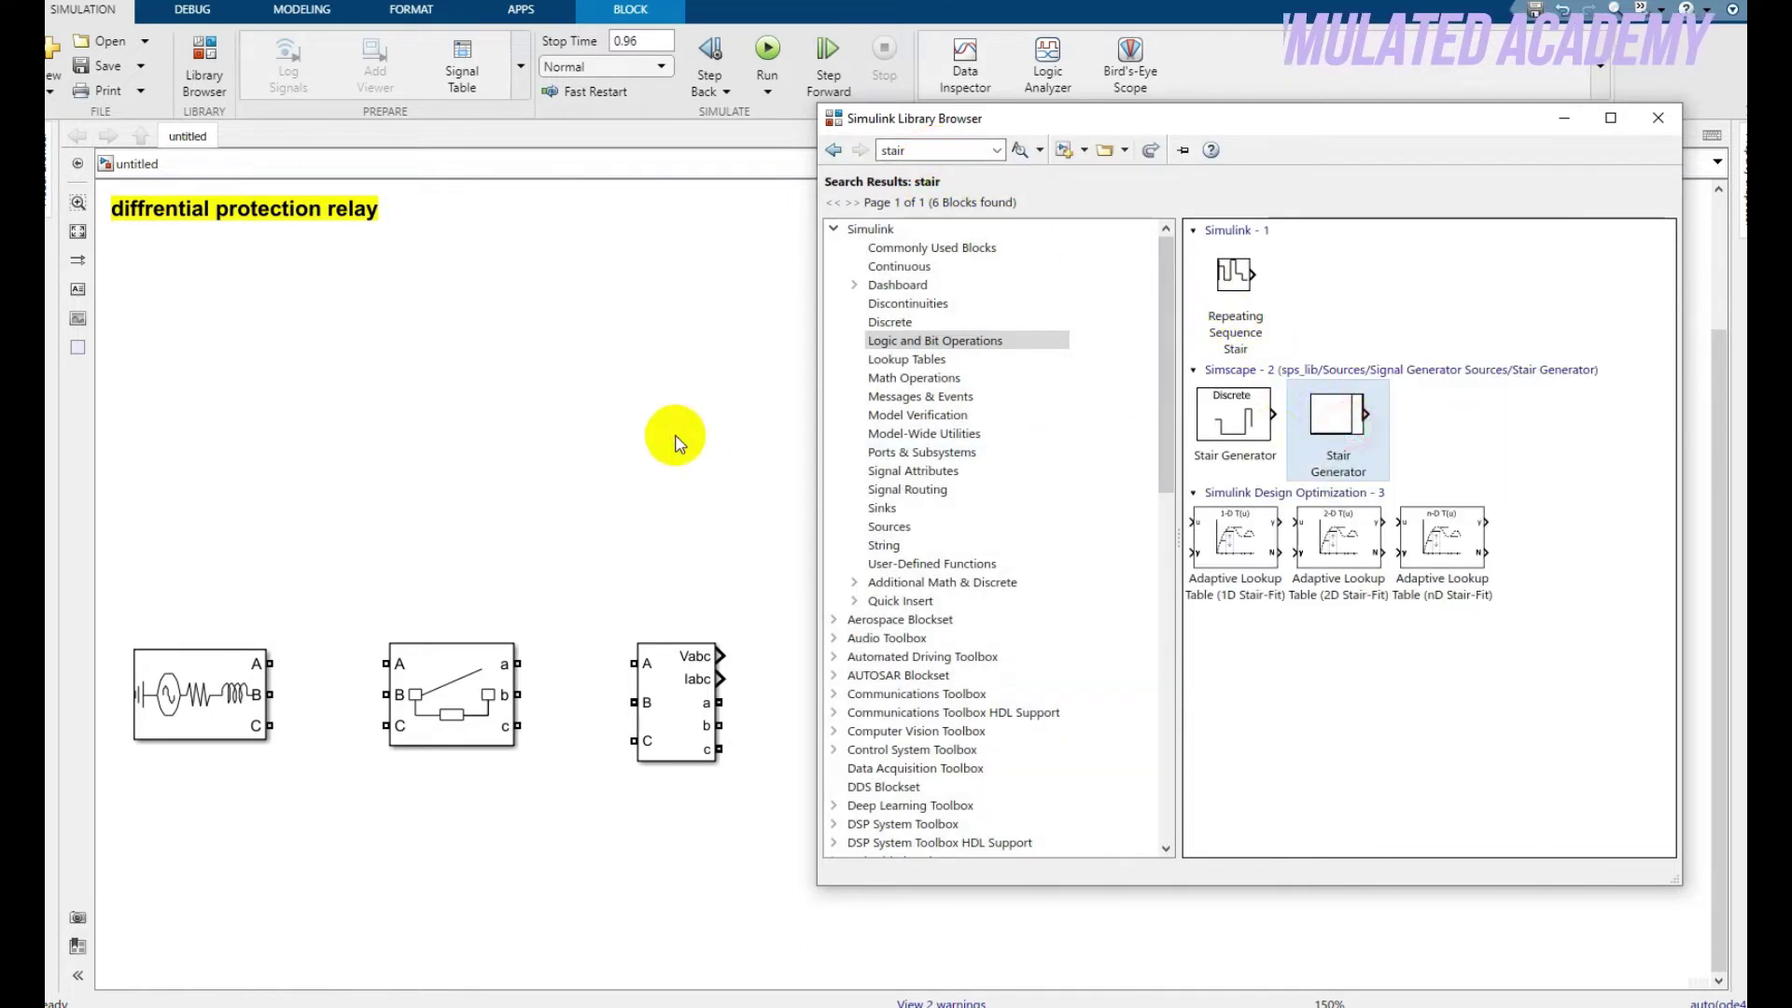
Place the Stair Generator below the first breaker and the Three-Phase Fault block below and left of the transformer
{"action": "left_click", "coordinate": [709, 437]}
{"action": "left_click_drag", "start_coordinate": [742, 702], "coordinate": [509, 872]}
{"action": "left_click_drag", "start_coordinate": [904, 579], "coordinate": [807, 889]}
{"action": "left_click", "coordinate": [672, 530]}
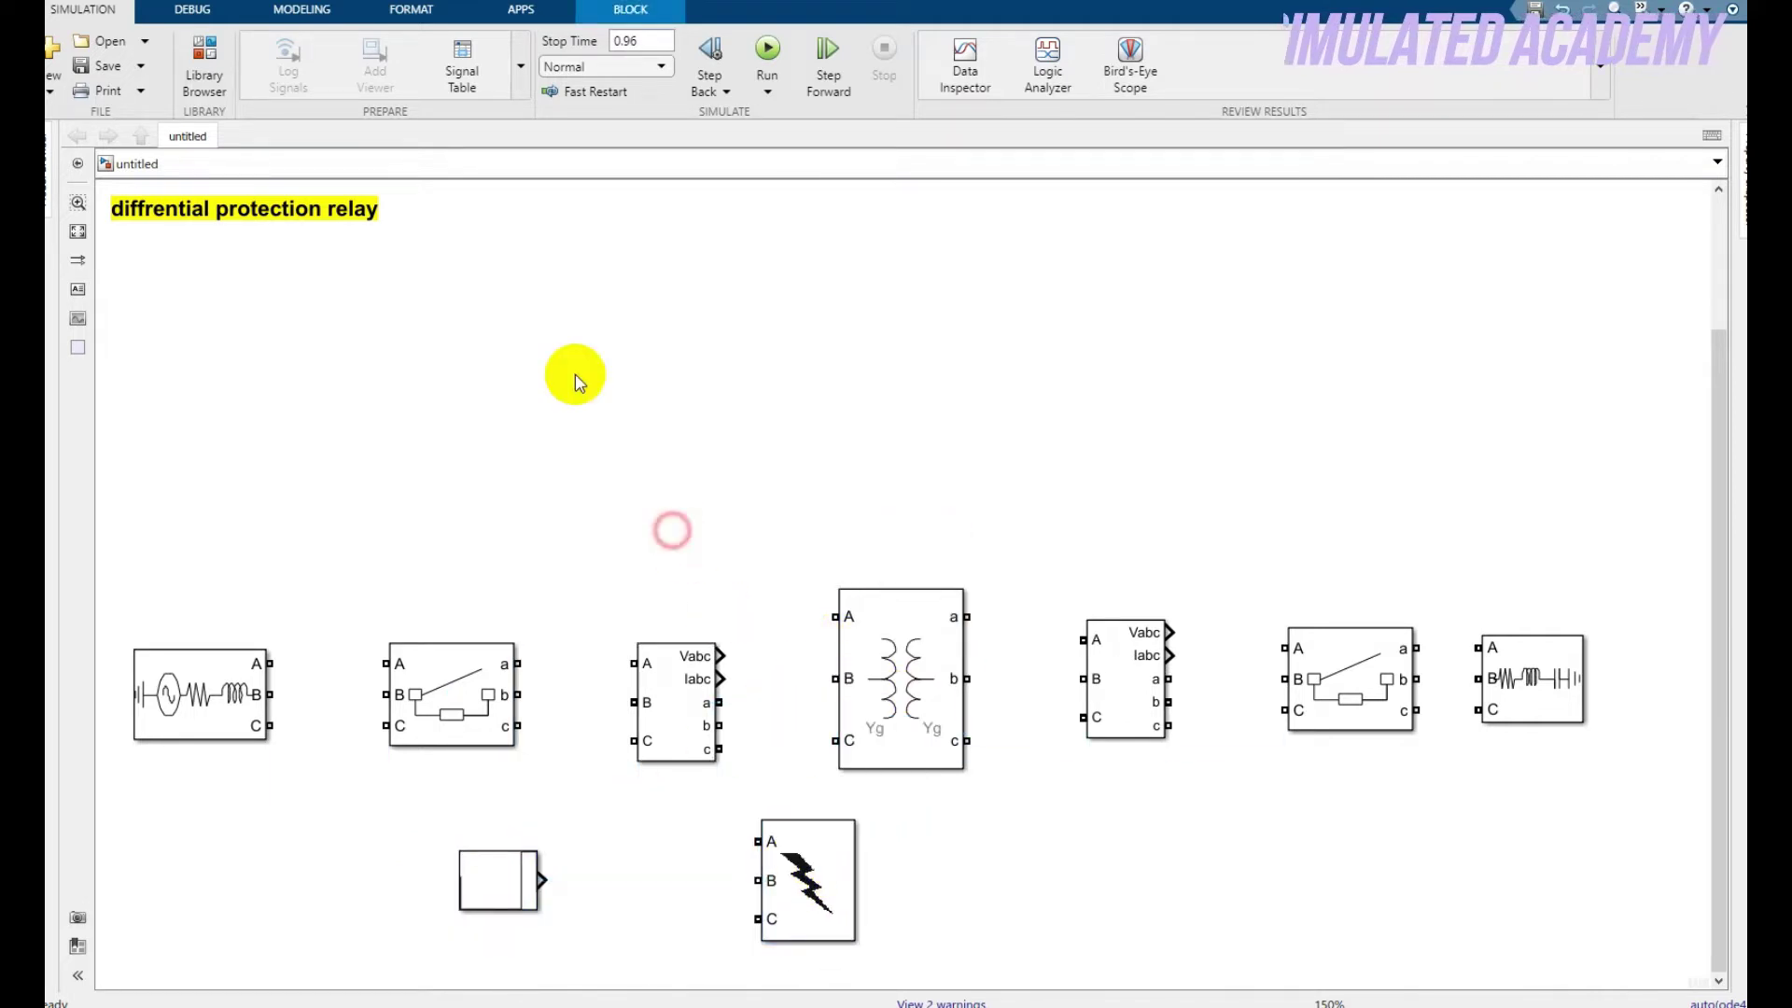
Search the library for "demux" and add the Simulink Demux block to the model
{"action": "left_click", "coordinate": [199, 68]}
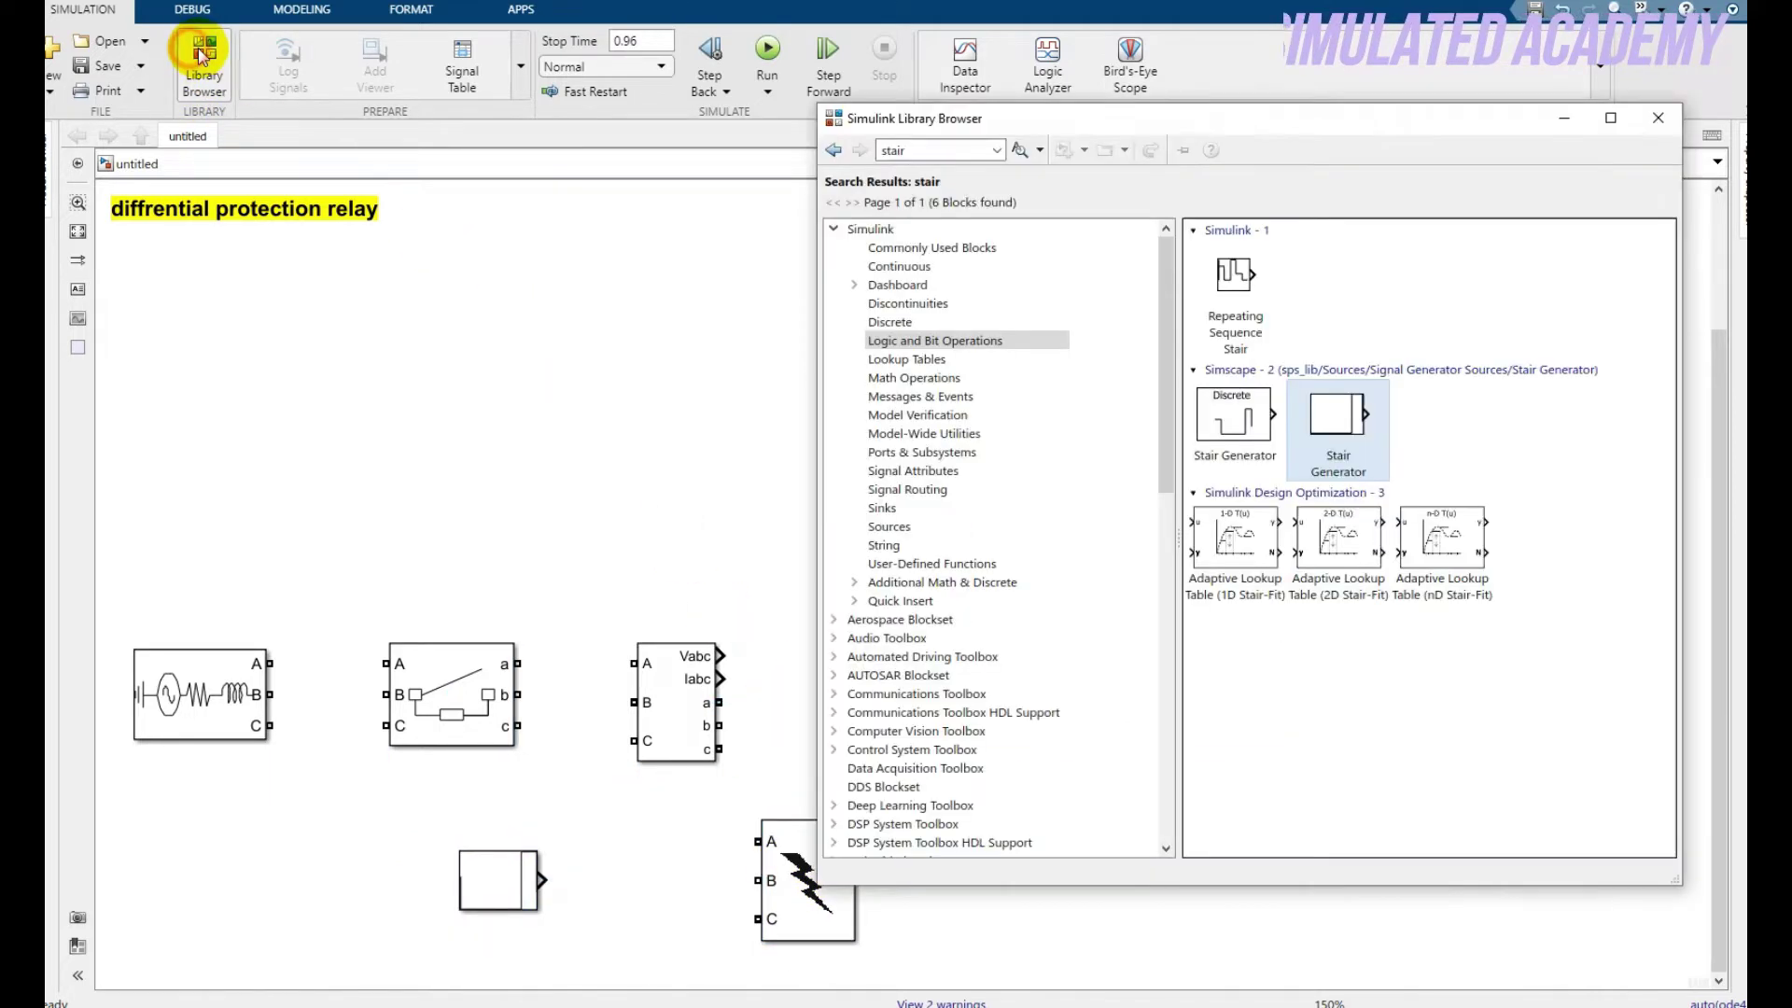
{"action": "left_click", "coordinate": [932, 171]}
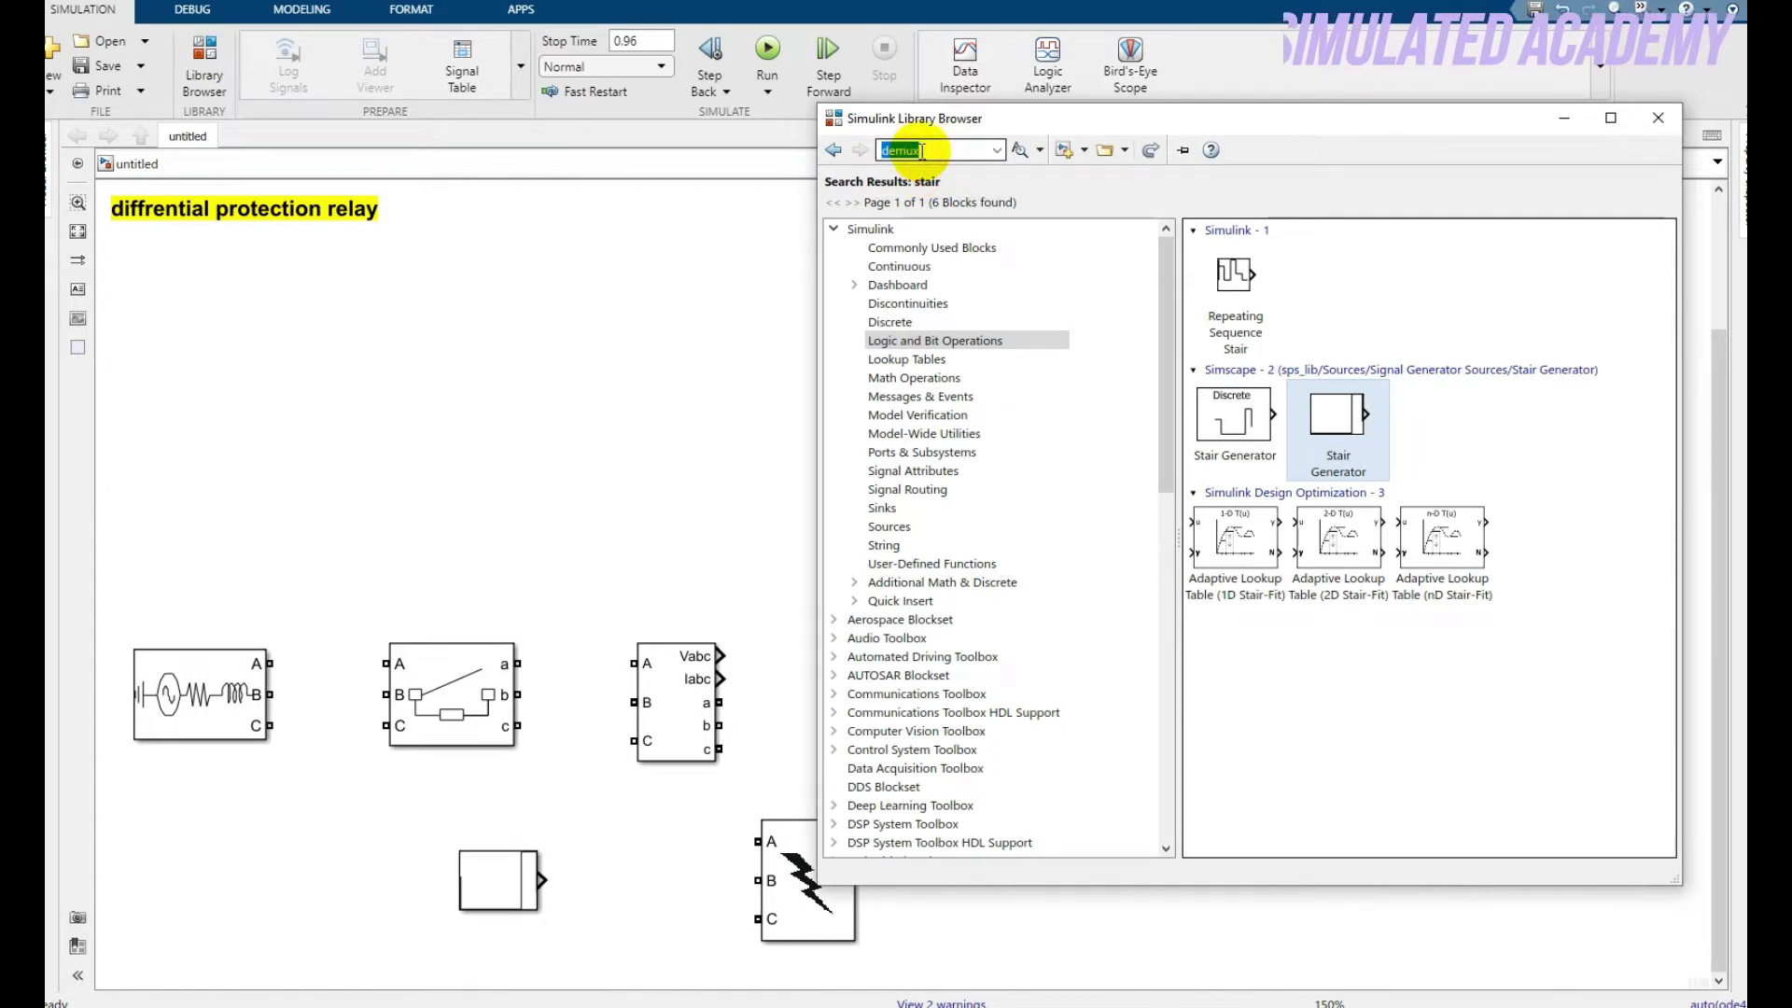
{"action": "key", "text": "Return"}
{"action": "left_click", "coordinate": [1269, 295]}
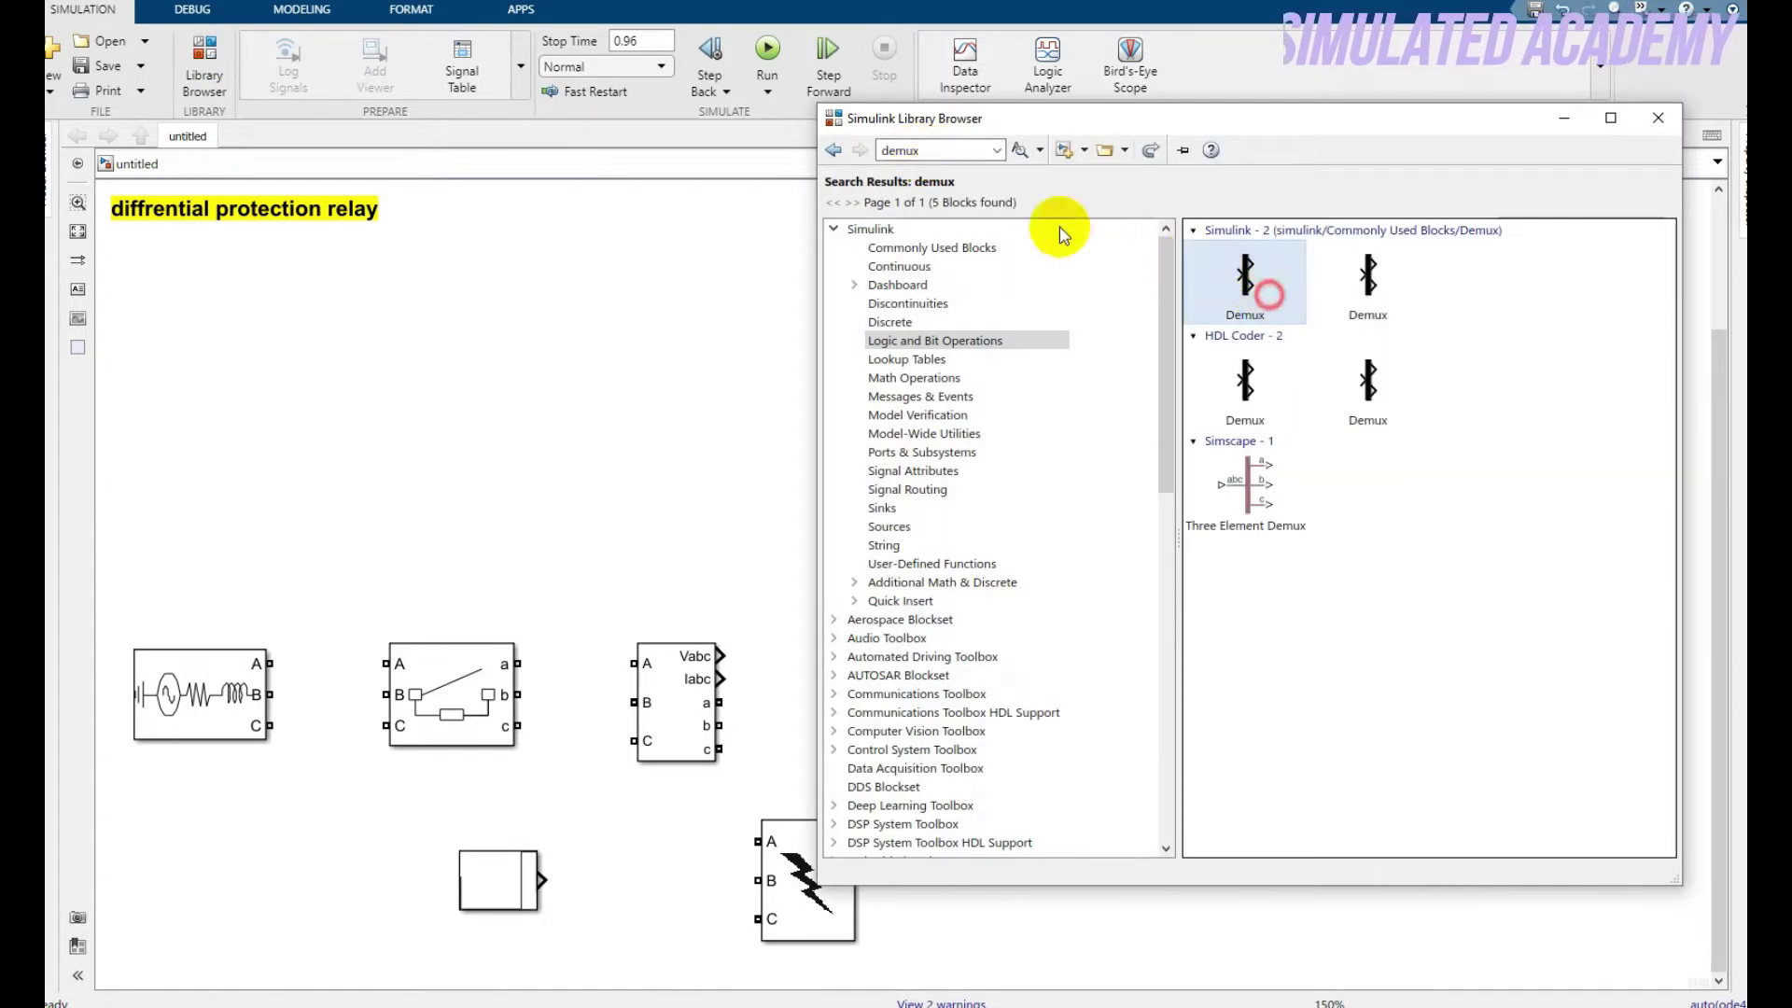
Search the library for "scope" and add the Simulink Scope block to the model
{"action": "double_click", "coordinate": [931, 153]}
{"action": "type", "text": "scope"}
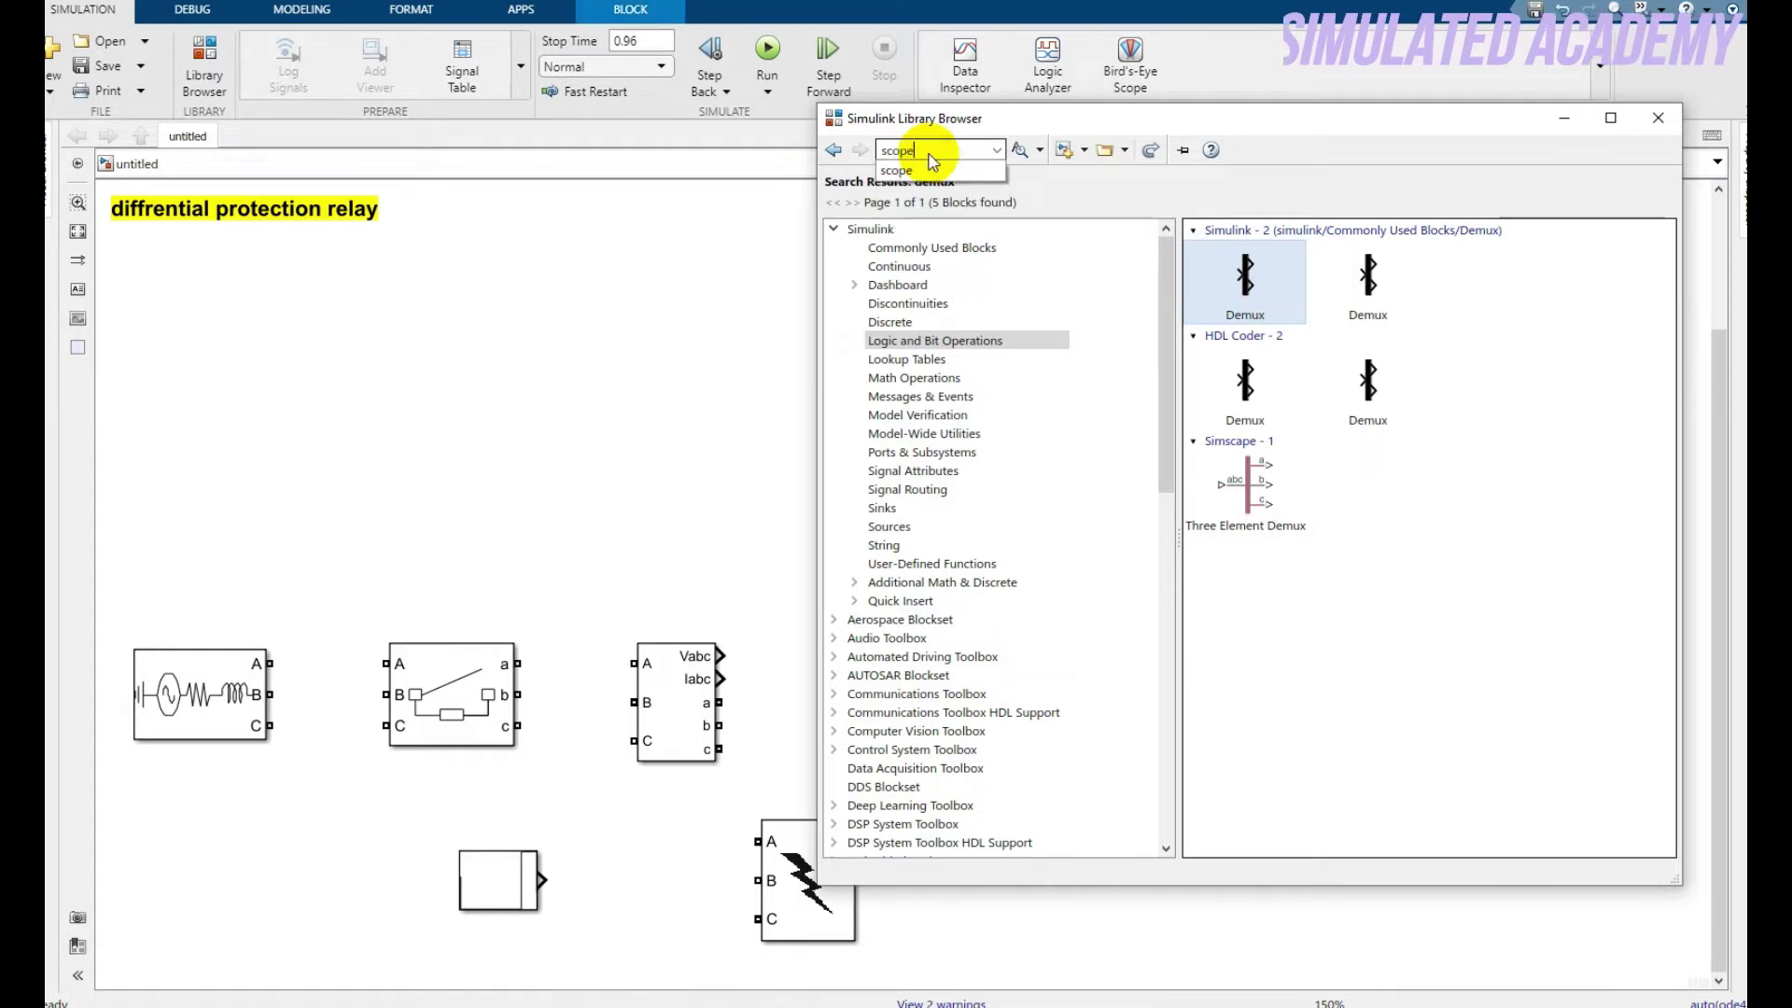
{"action": "key", "text": "Return"}
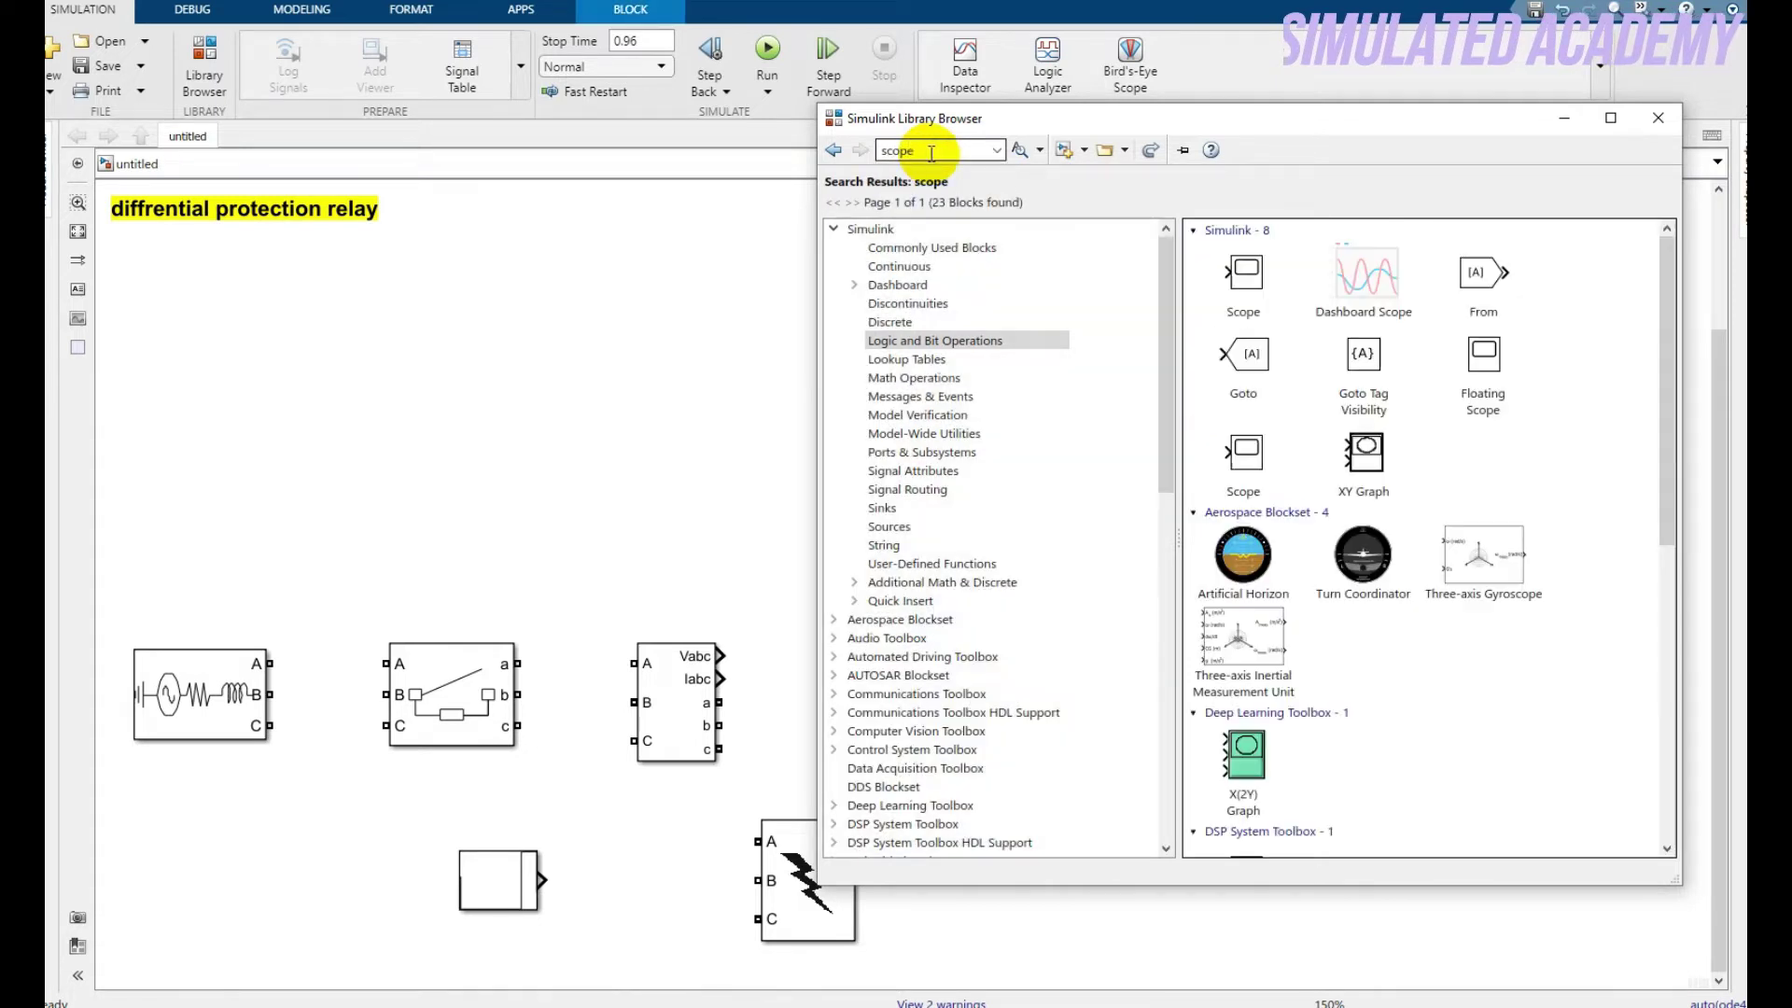
{"action": "right_click", "coordinate": [1246, 292]}
{"action": "left_click", "coordinate": [1340, 289]}
{"action": "left_click", "coordinate": [681, 348]}
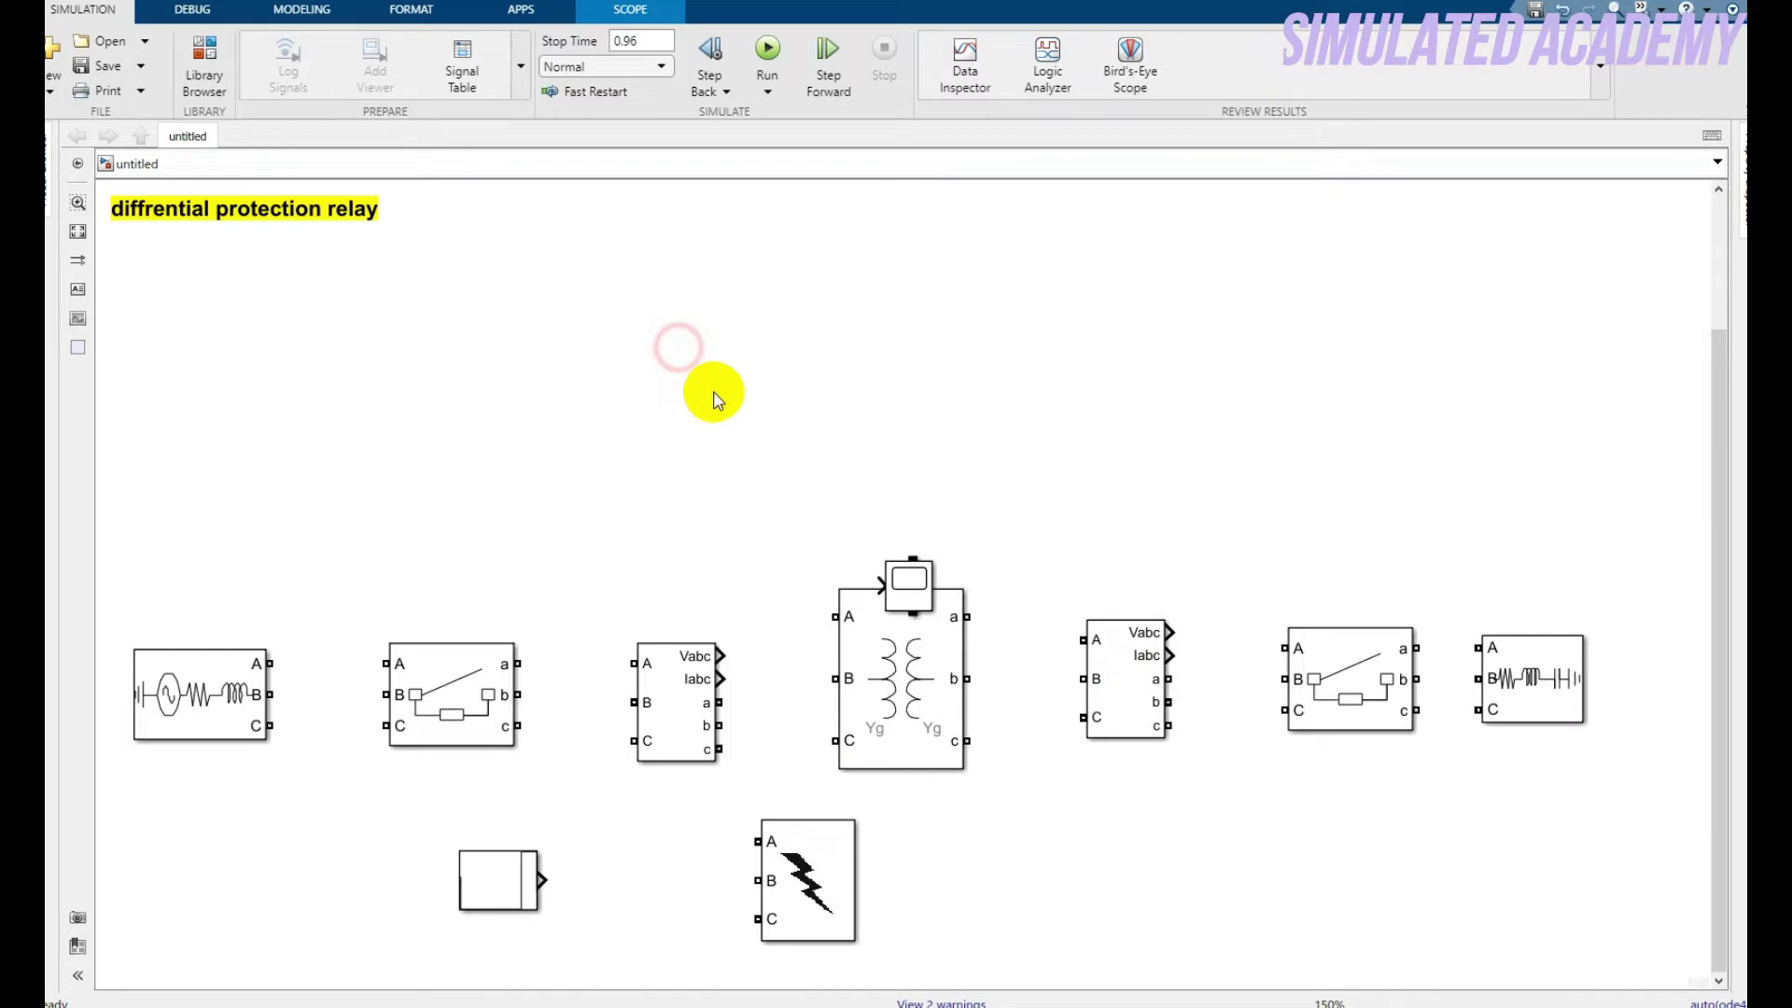
Place the Scope above the second breaker and the Demux just to the left of the Scope
{"action": "left_click", "coordinate": [903, 571]}
{"action": "left_click_drag", "start_coordinate": [1034, 493], "coordinate": [1353, 505]}
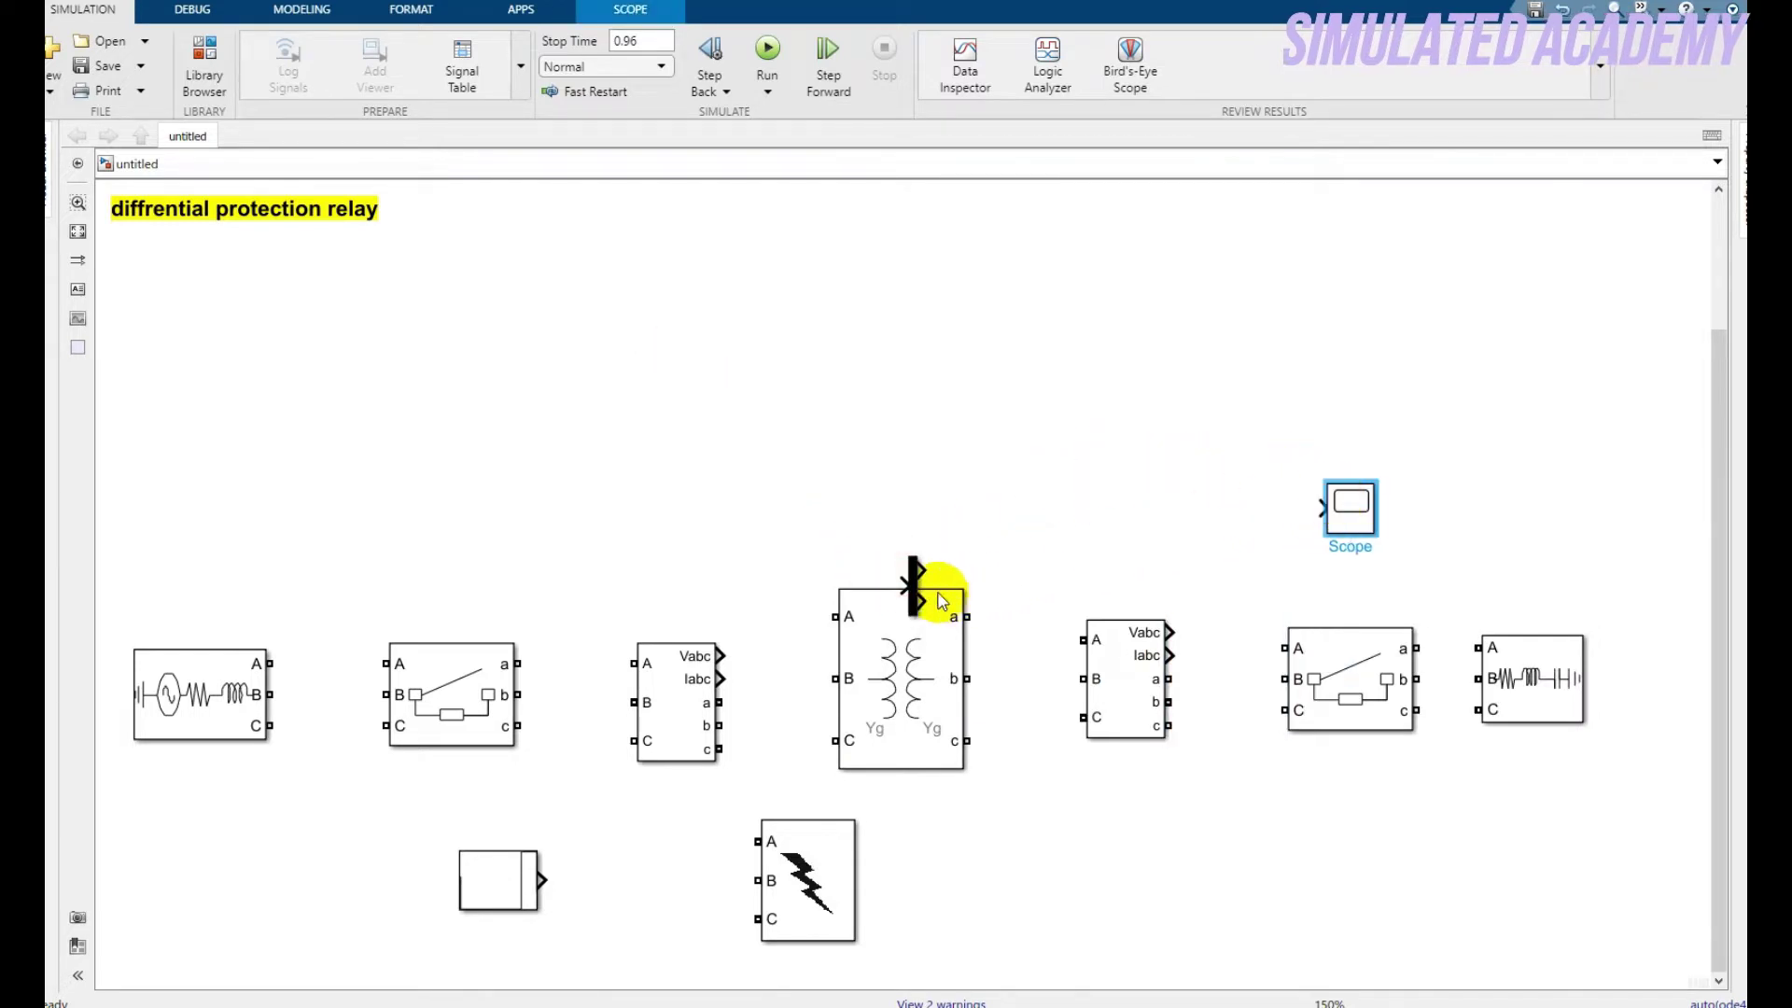
{"action": "left_click_drag", "start_coordinate": [911, 584], "coordinate": [1258, 521]}
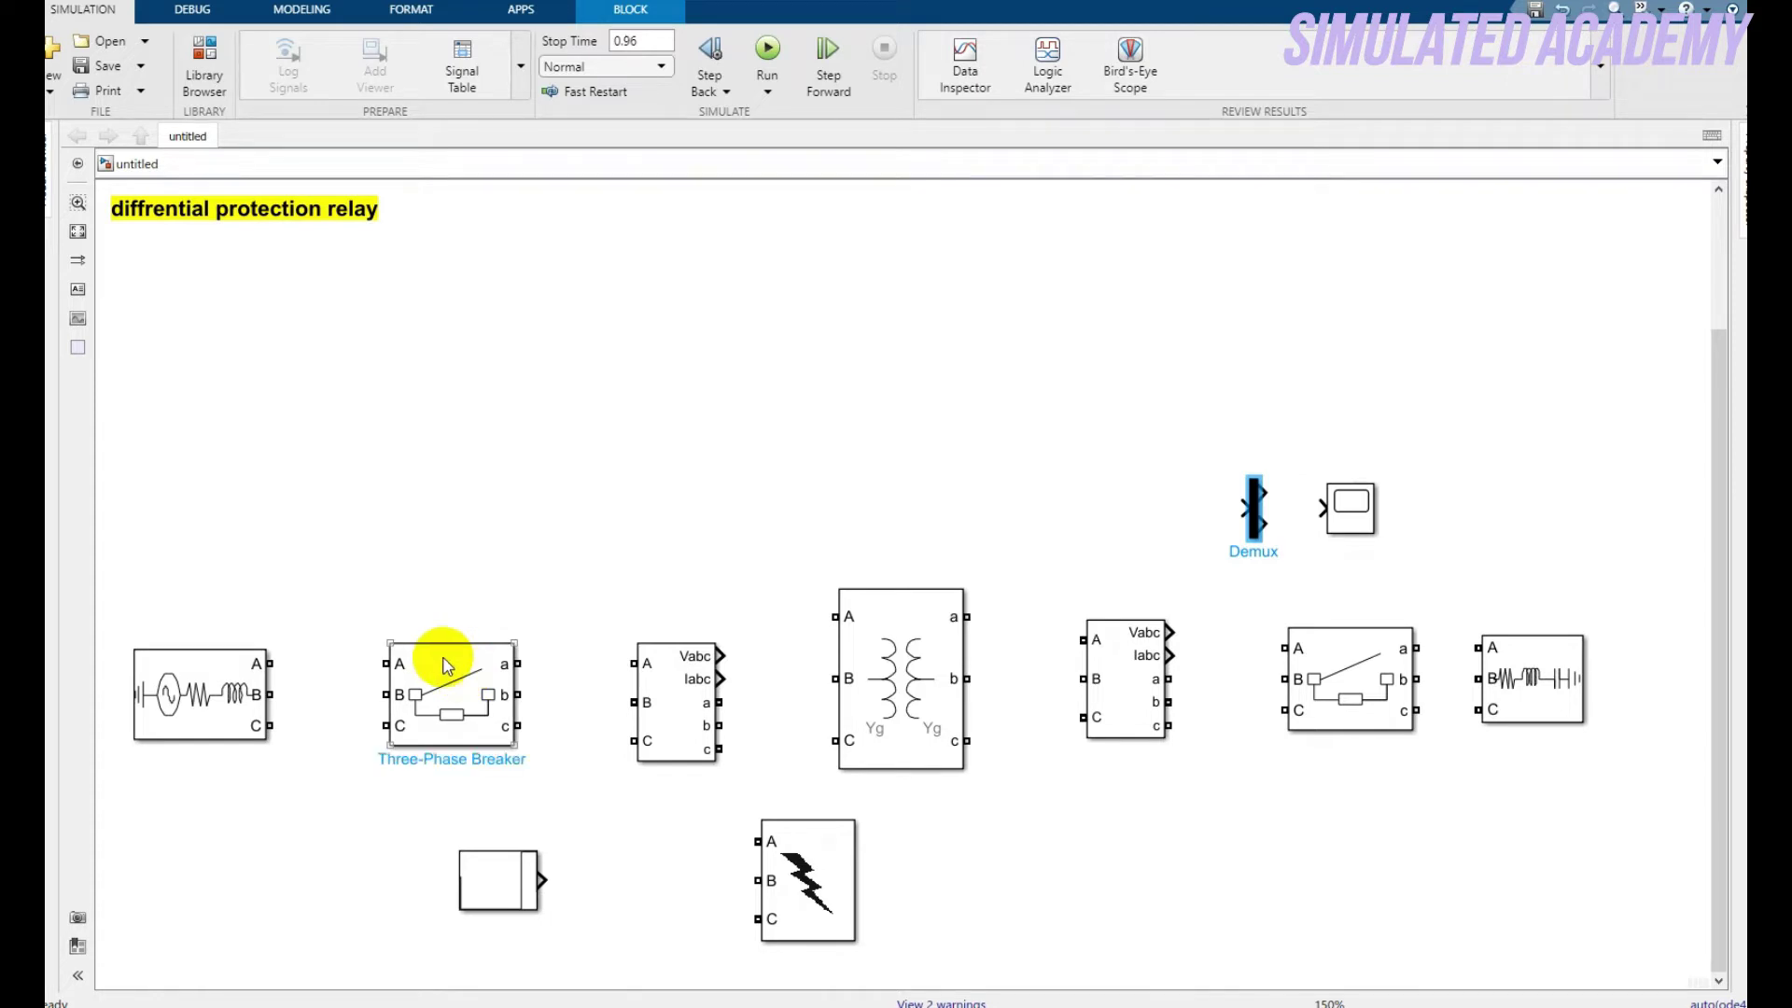
Connect the A, B and C outputs of the Three-Phase Source to the first breaker's A, B and C ports
{"action": "left_click_drag", "start_coordinate": [268, 663], "coordinate": [386, 664]}
{"action": "left_click_drag", "start_coordinate": [270, 695], "coordinate": [392, 694]}
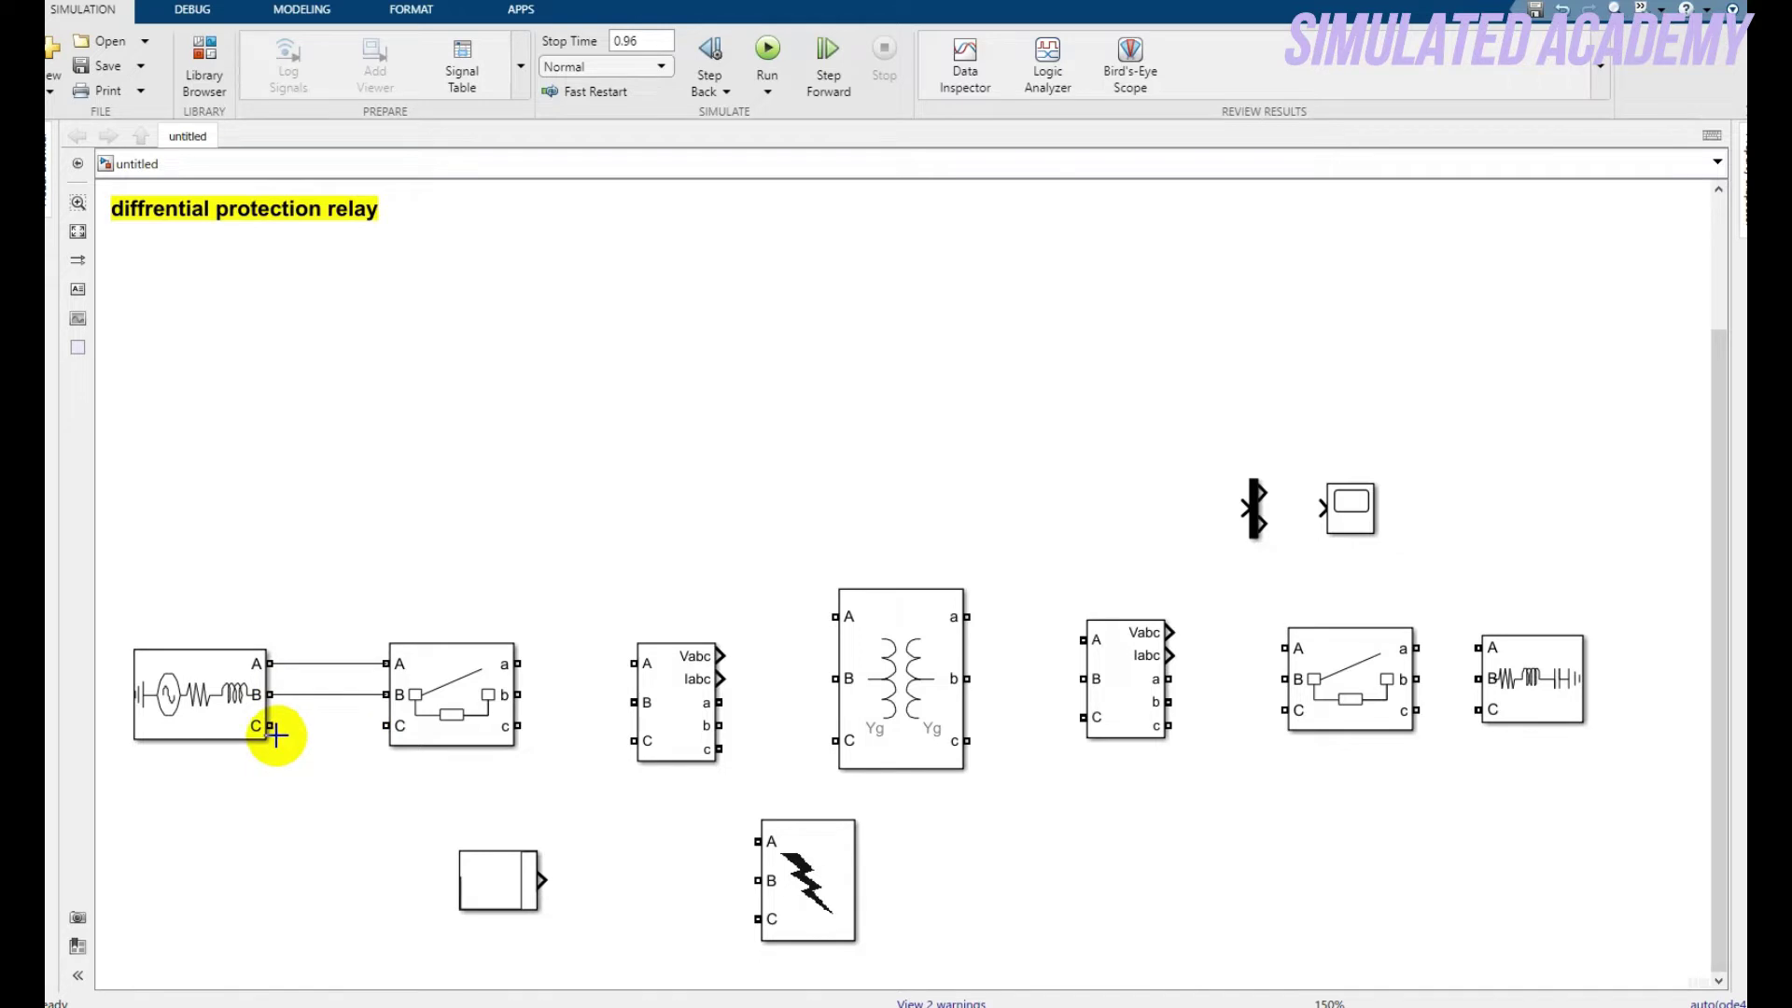
{"action": "left_click_drag", "start_coordinate": [271, 726], "coordinate": [385, 725]}
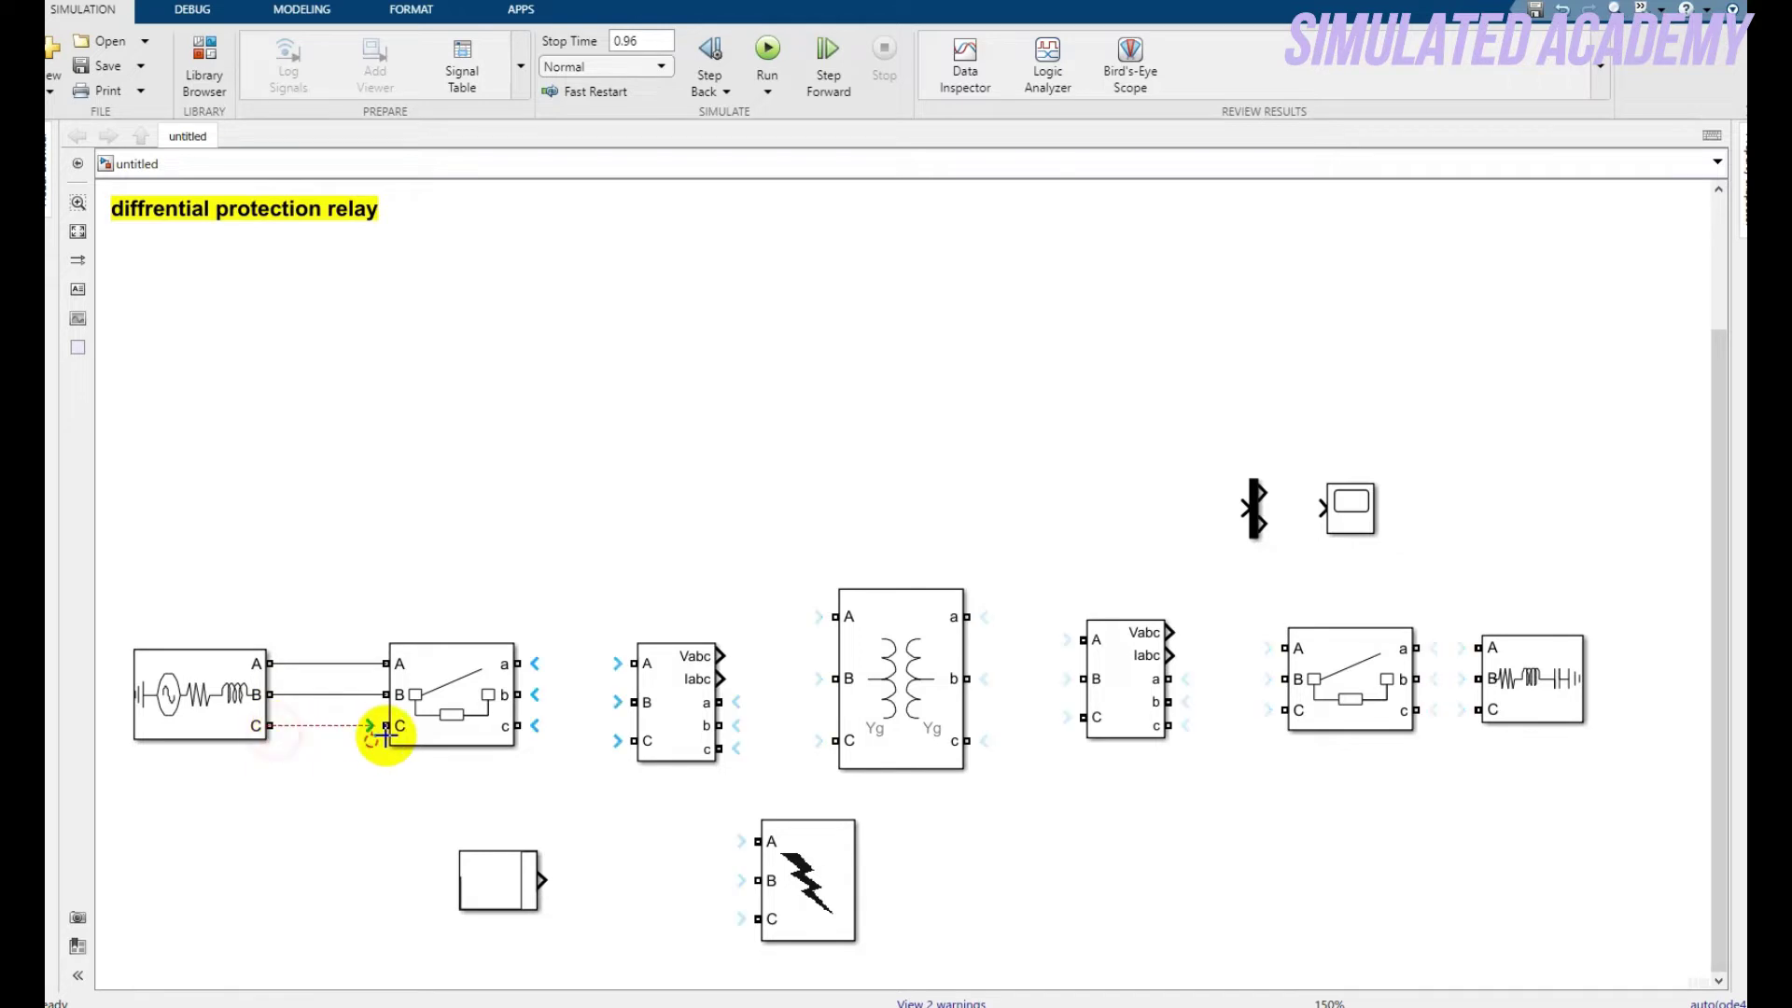
Set the Three-Phase Source frequency to 50 Hz
{"action": "left_click", "coordinate": [199, 704]}
{"action": "double_click", "coordinate": [199, 705]}
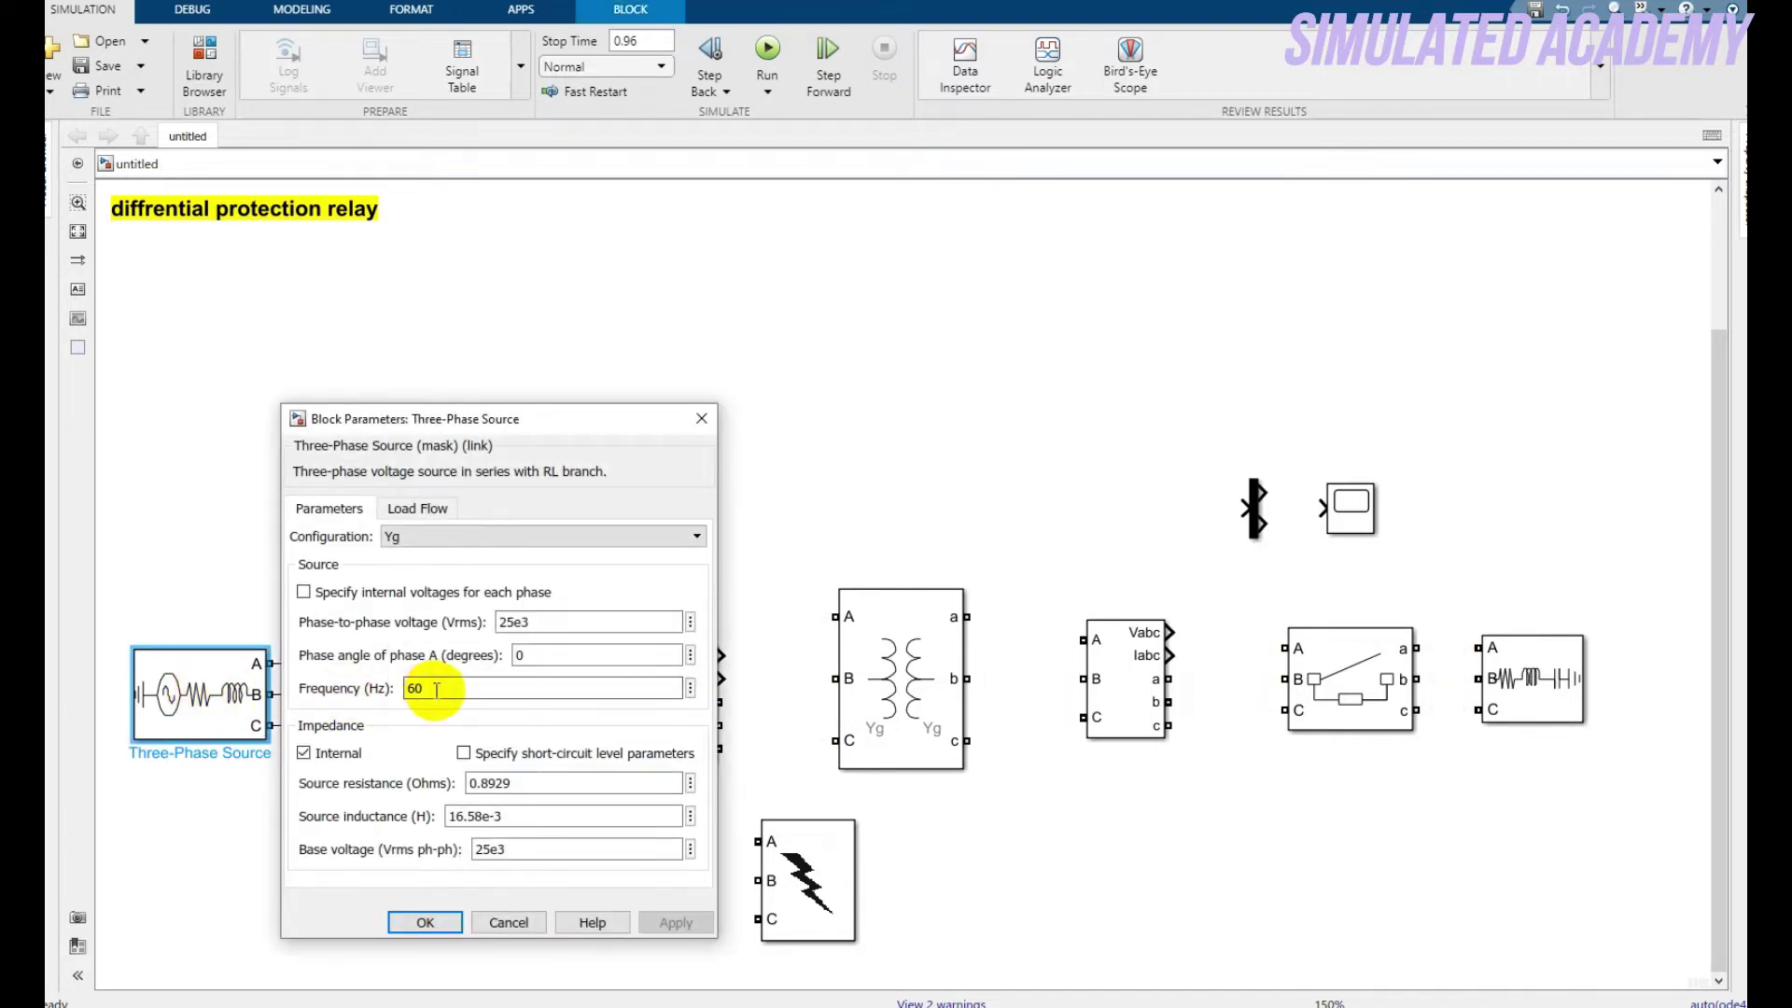
{"action": "type", "text": "50"}
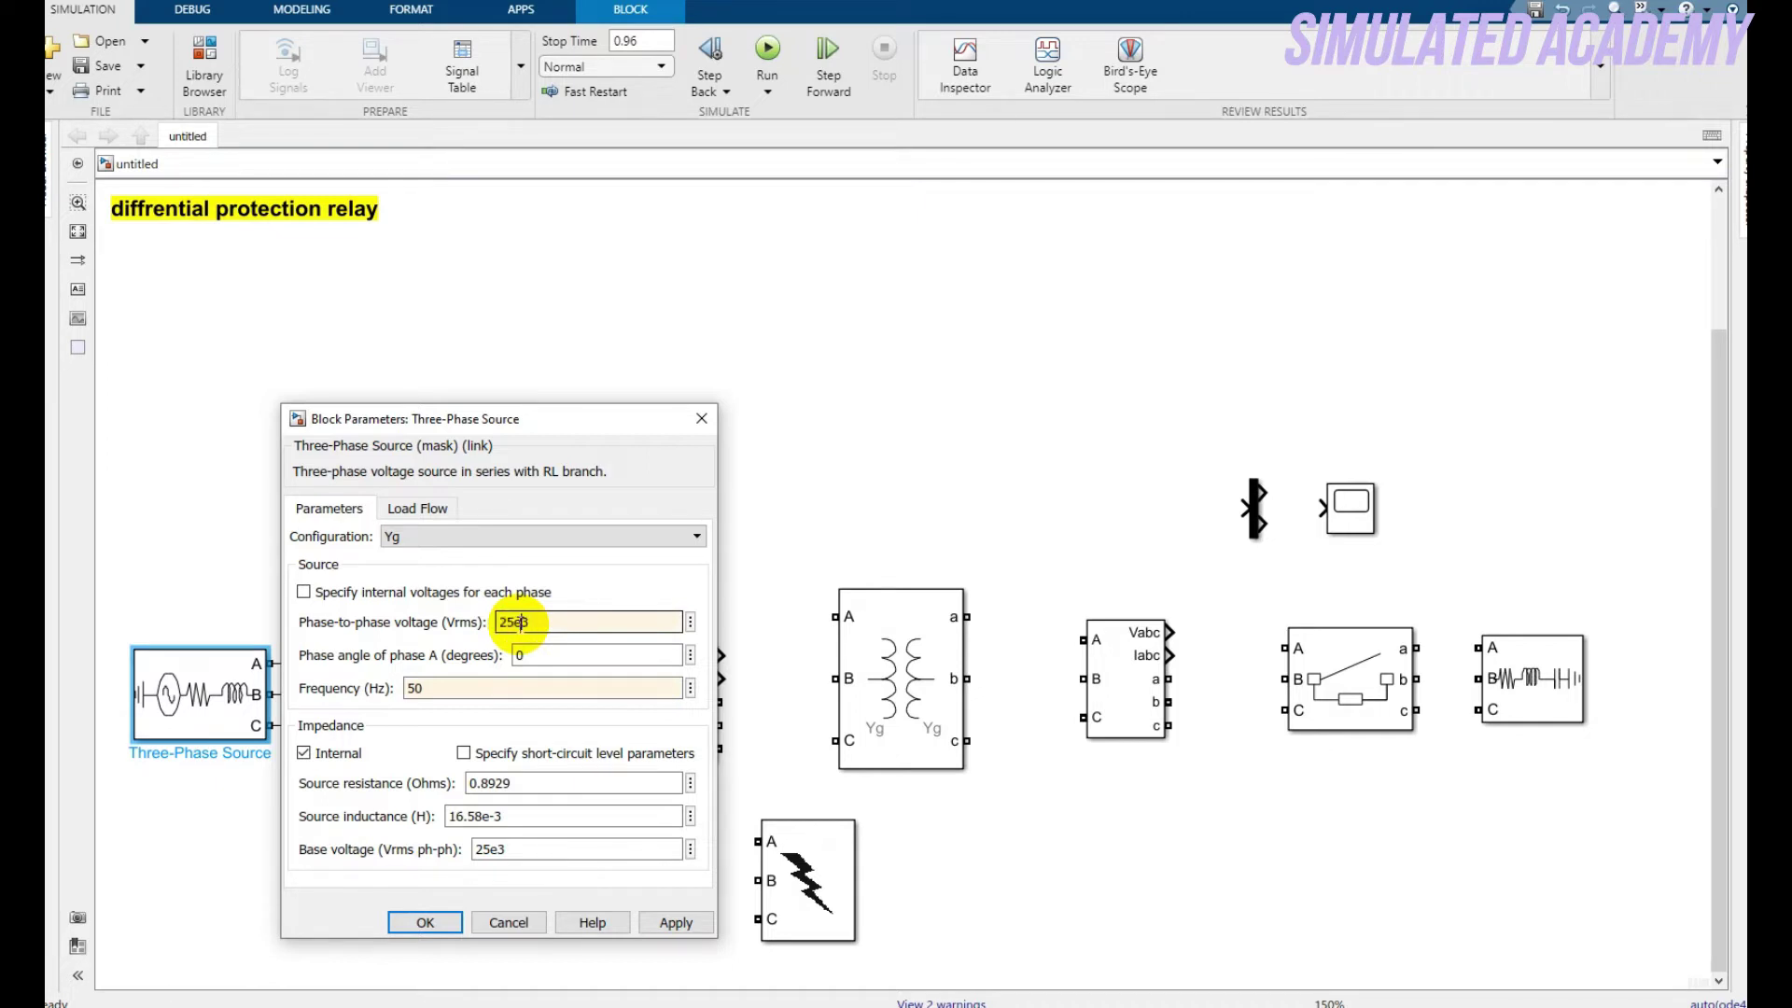
{"action": "left_click", "coordinate": [441, 917]}
Set the first Three-Phase Breaker's initial status to closed and enable external control of its switching times
{"action": "double_click", "coordinate": [444, 701]}
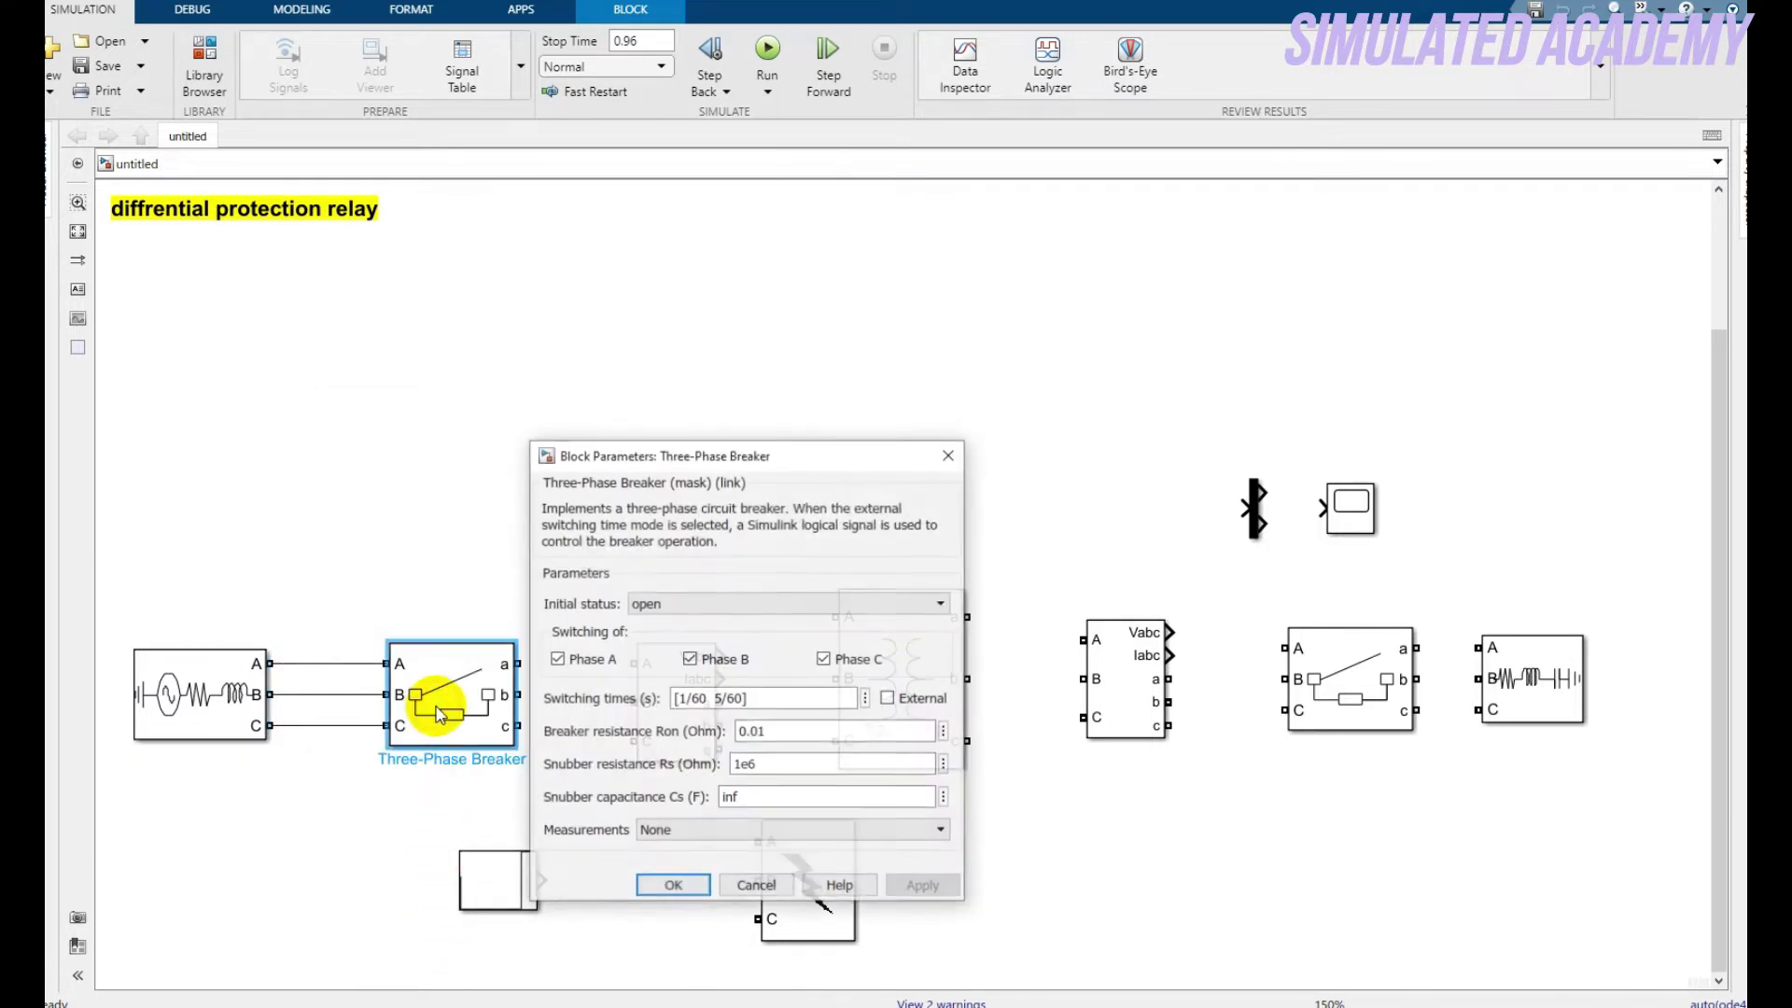
{"action": "left_click", "coordinate": [681, 604]}
{"action": "left_click", "coordinate": [681, 641]}
{"action": "left_click", "coordinate": [895, 699]}
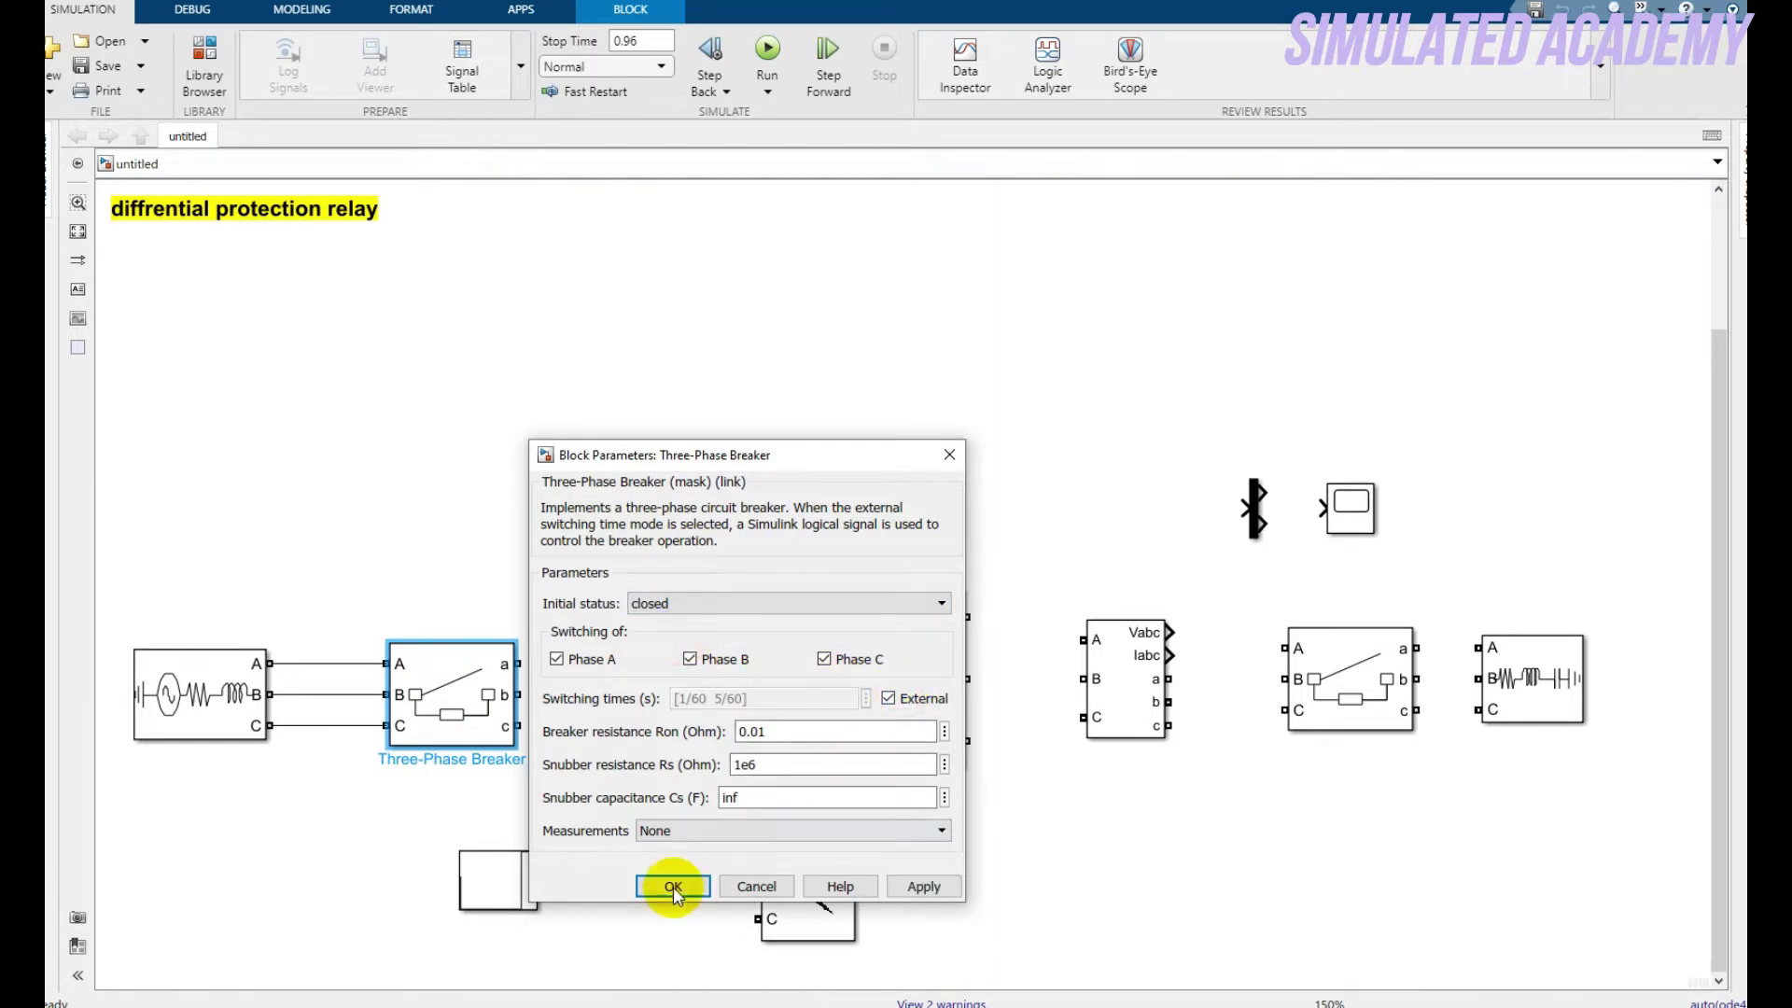
{"action": "left_click", "coordinate": [673, 887]}
Connect the first breaker's a, b and c outputs to the A, B and C ports of the first V-I Measurement block
{"action": "left_click_drag", "start_coordinate": [519, 672], "coordinate": [635, 664]}
{"action": "left_click_drag", "start_coordinate": [518, 701], "coordinate": [633, 702]}
{"action": "left_click_drag", "start_coordinate": [518, 733], "coordinate": [635, 739]}
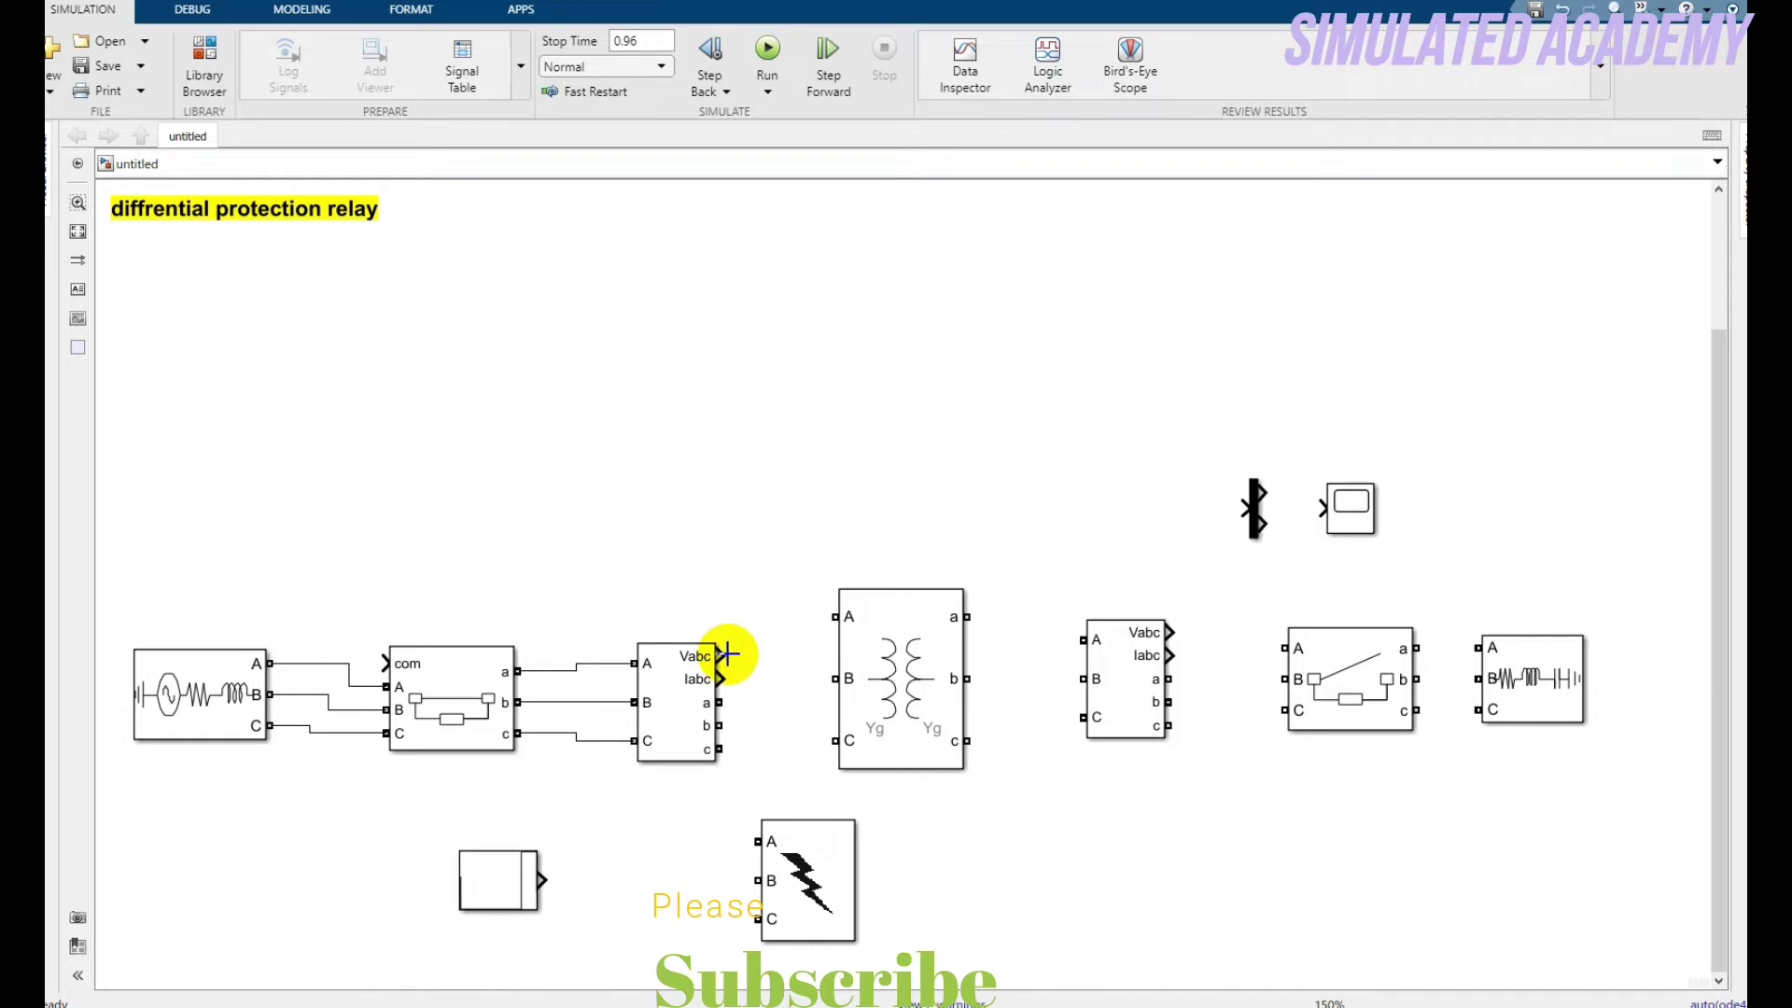
Connect the first V-I Measurement's a, b and c outputs to the transformer's A, B and C ports and shift the transformer slightly down and right
{"action": "left_click_drag", "start_coordinate": [717, 701], "coordinate": [835, 617]}
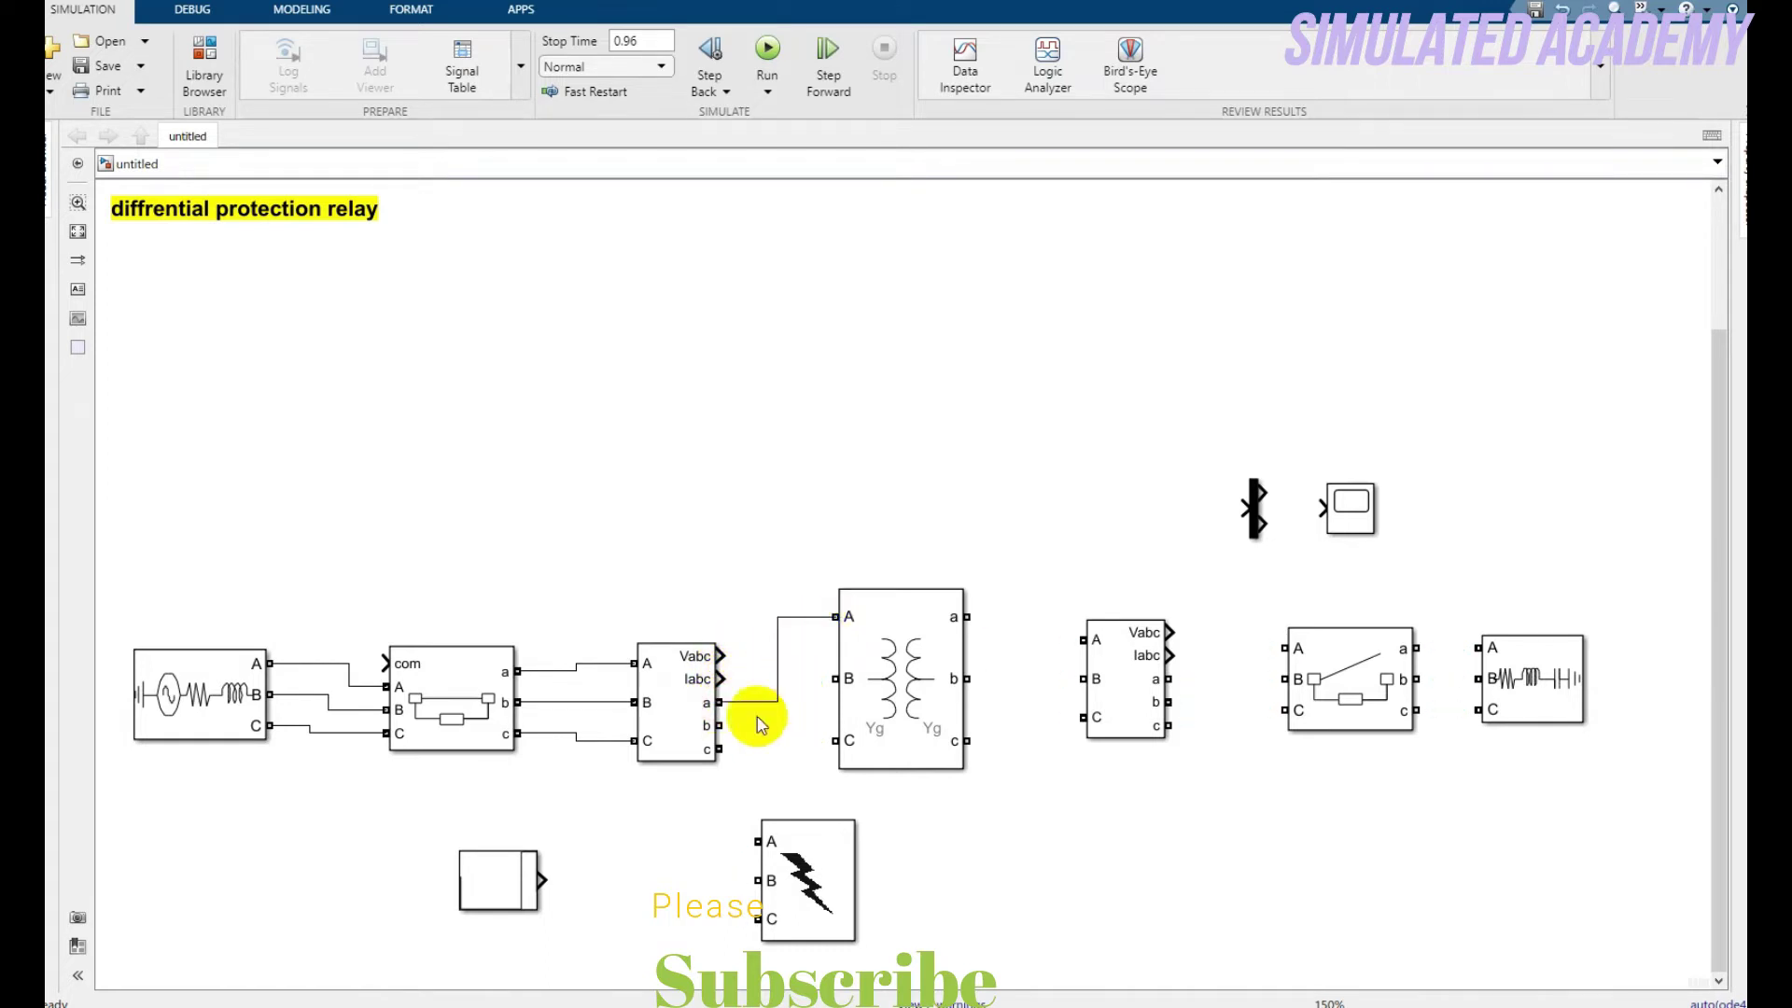
{"action": "left_click_drag", "start_coordinate": [718, 725], "coordinate": [835, 678]}
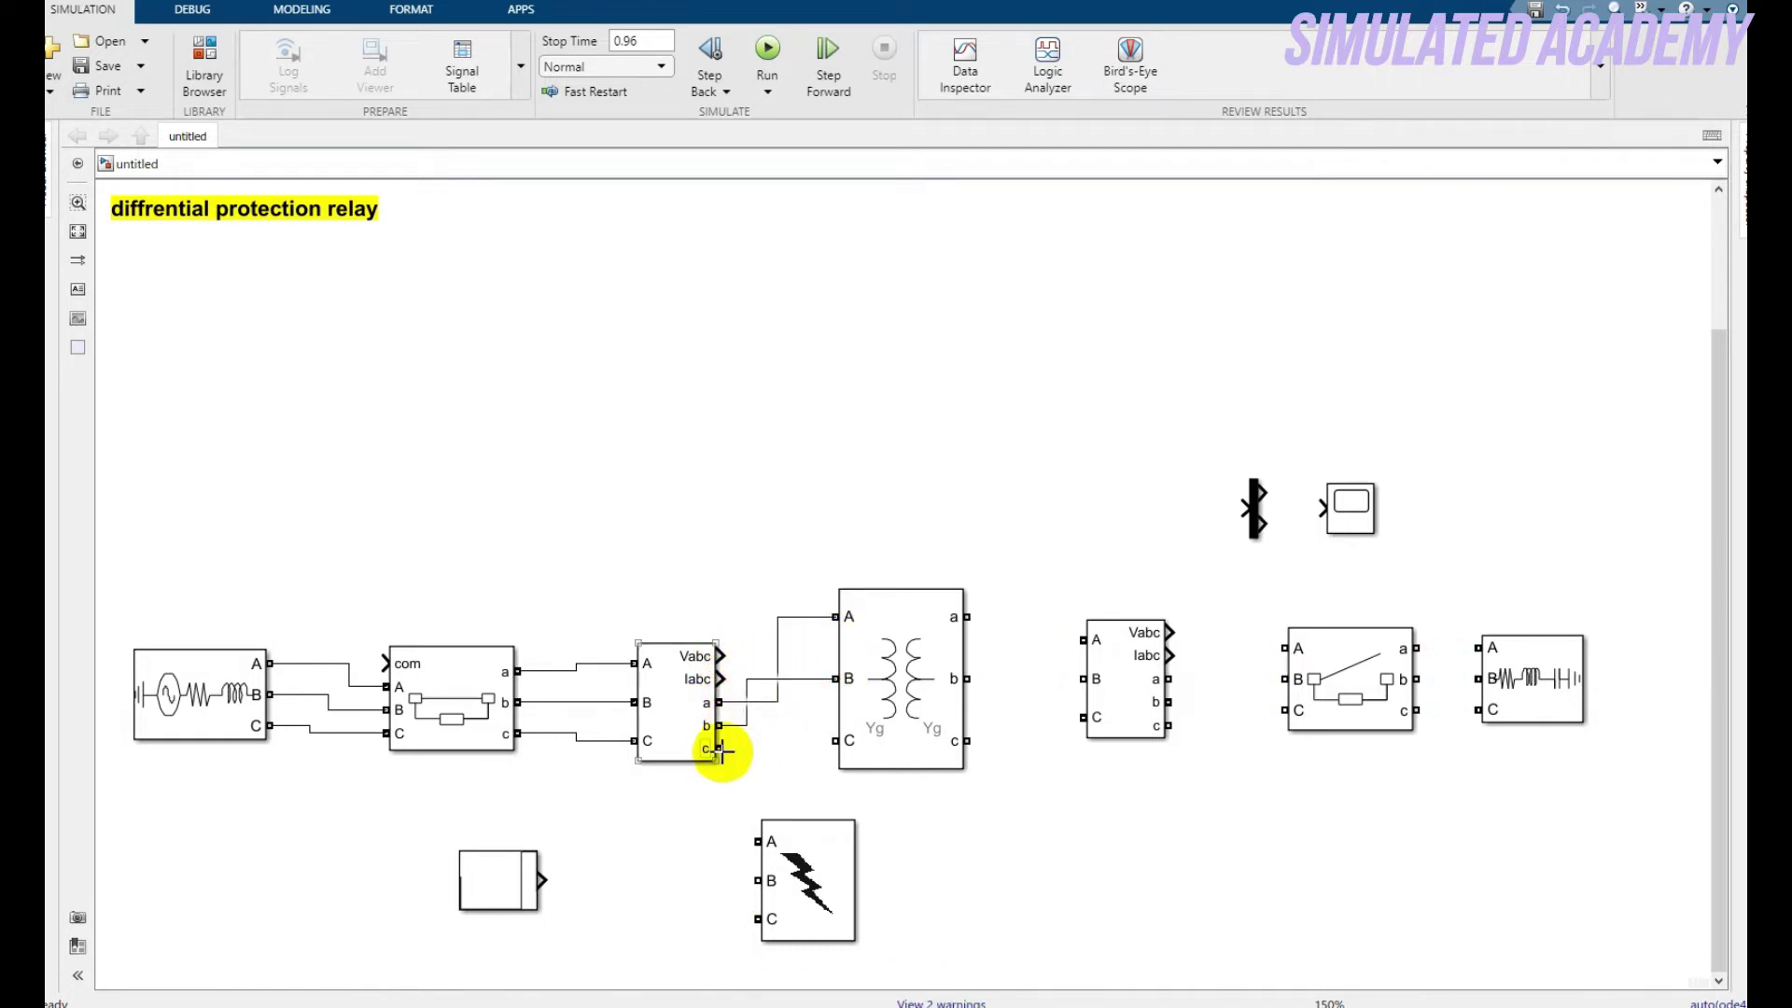
{"action": "left_click_drag", "start_coordinate": [717, 748], "coordinate": [913, 762]}
{"action": "left_click", "coordinate": [1060, 793]}
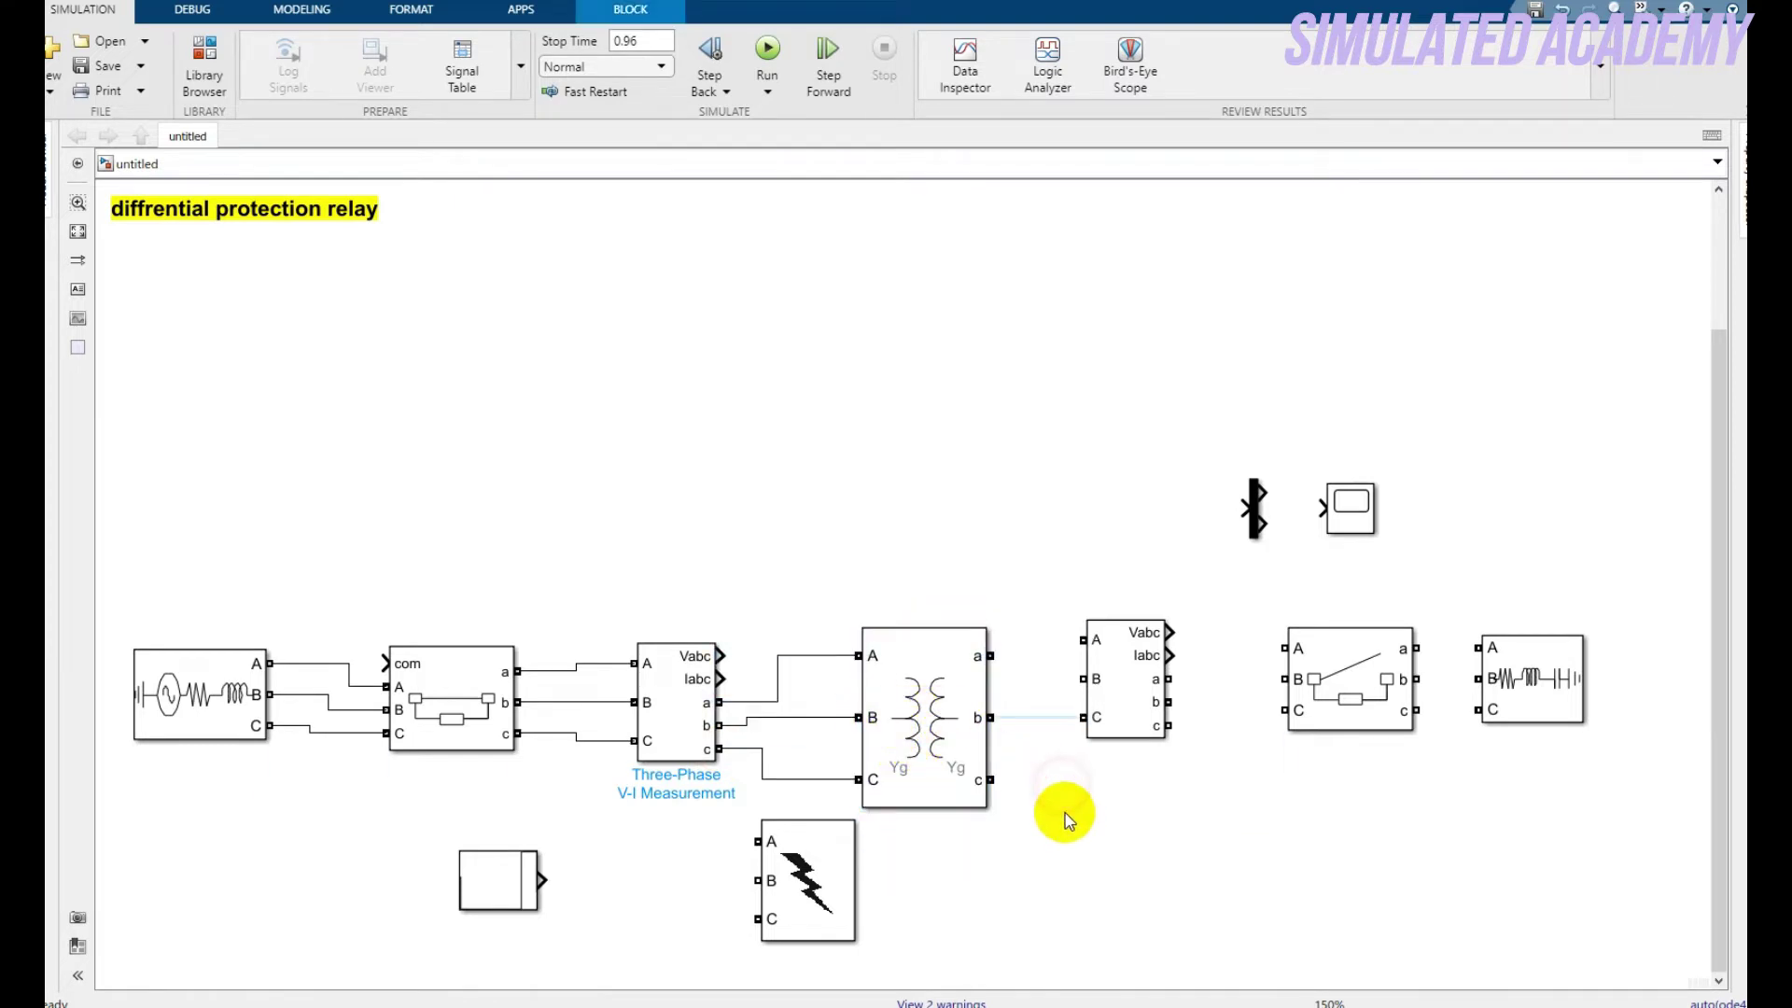
Lower the second V-I Measurement block slightly and connect the transformer's a, b and c outputs to its A, B and C ports
{"action": "mouse_move", "coordinate": [1102, 719]}
{"action": "left_mouse_down"}
{"action": "mouse_move", "coordinate": [1132, 700]}
{"action": "mouse_move", "coordinate": [1106, 737]}
{"action": "left_mouse_up"}
{"action": "left_click_drag", "start_coordinate": [992, 656], "coordinate": [1091, 670]}
{"action": "left_click_drag", "start_coordinate": [992, 716], "coordinate": [1091, 710]}
{"action": "left_click_drag", "start_coordinate": [992, 780], "coordinate": [1087, 747]}
Lower the second breaker slightly and connect the second V-I Measurement's a, b and c outputs to its A, B and C ports
{"action": "left_click", "coordinate": [1353, 699]}
{"action": "left_click_drag", "start_coordinate": [1353, 700], "coordinate": [1345, 715]}
{"action": "left_click", "coordinate": [1350, 801]}
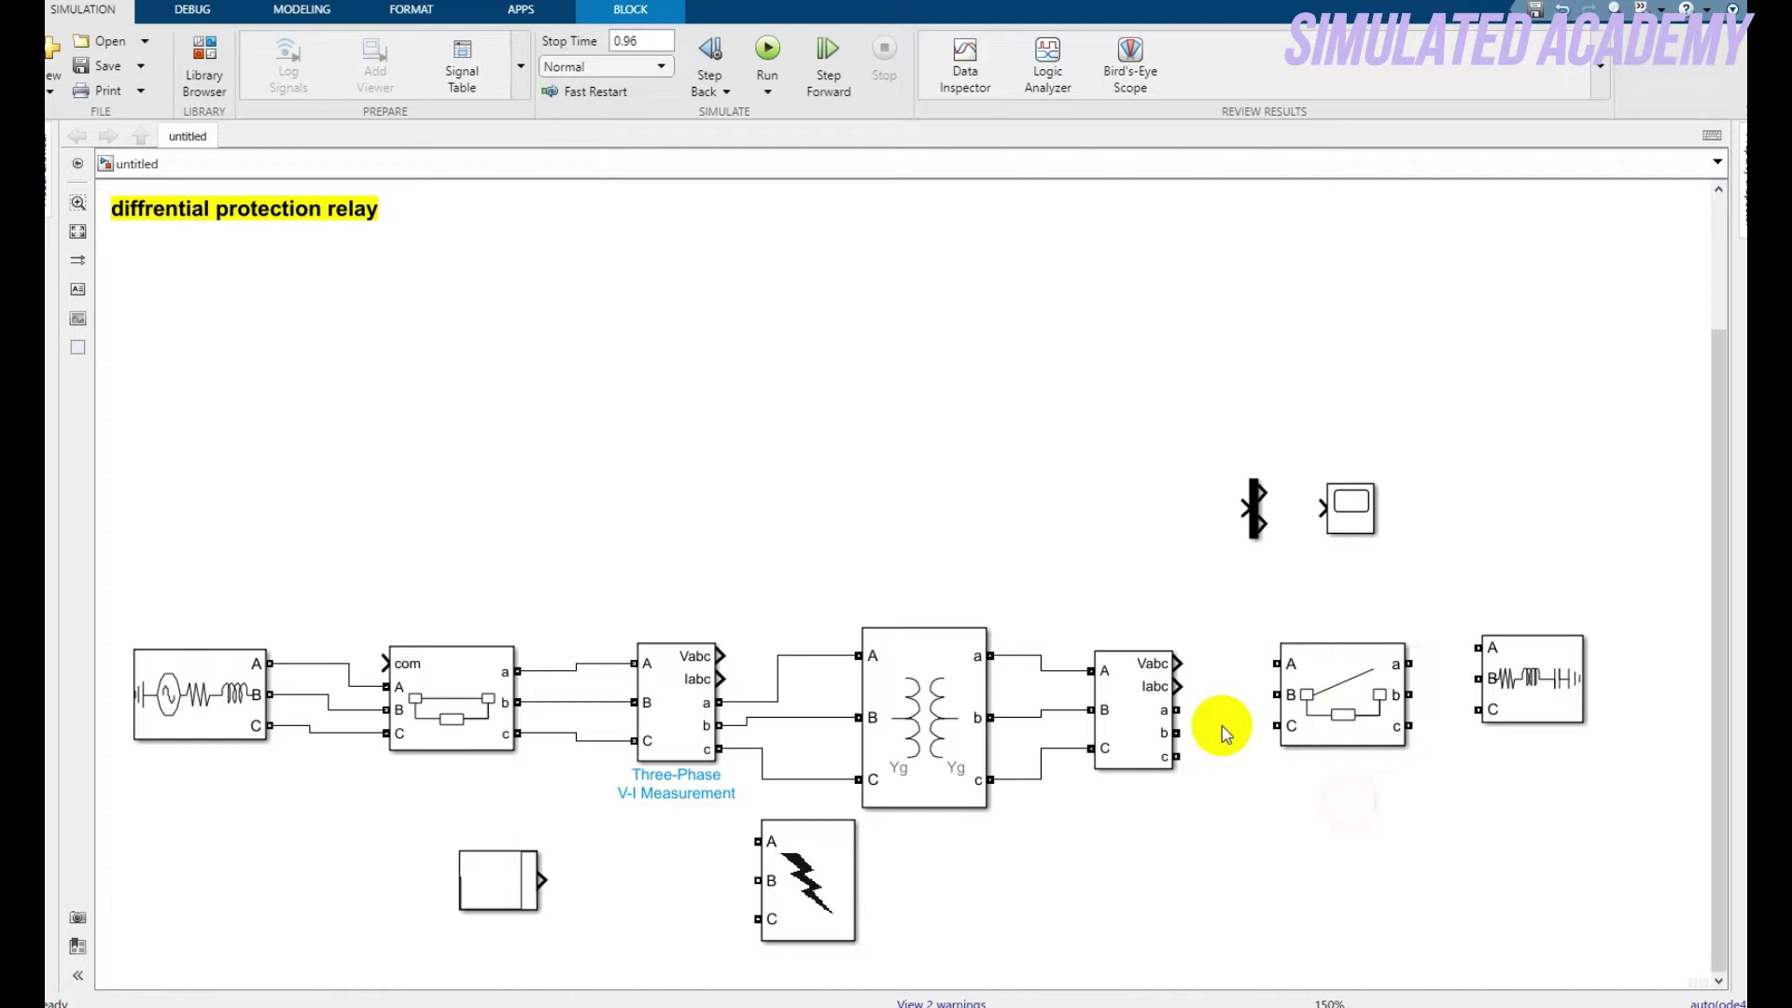
{"action": "left_click_drag", "start_coordinate": [1181, 709], "coordinate": [1276, 663]}
{"action": "left_click_drag", "start_coordinate": [1176, 732], "coordinate": [1275, 695]}
{"action": "left_click_drag", "start_coordinate": [1175, 761], "coordinate": [1274, 726]}
Set the second Three-Phase Breaker's initial status to closed and enable external control of its switching times
{"action": "double_click", "coordinate": [1330, 692]}
{"action": "left_click", "coordinate": [1160, 603]}
{"action": "left_click", "coordinate": [1133, 638]}
{"action": "left_click", "coordinate": [1221, 702]}
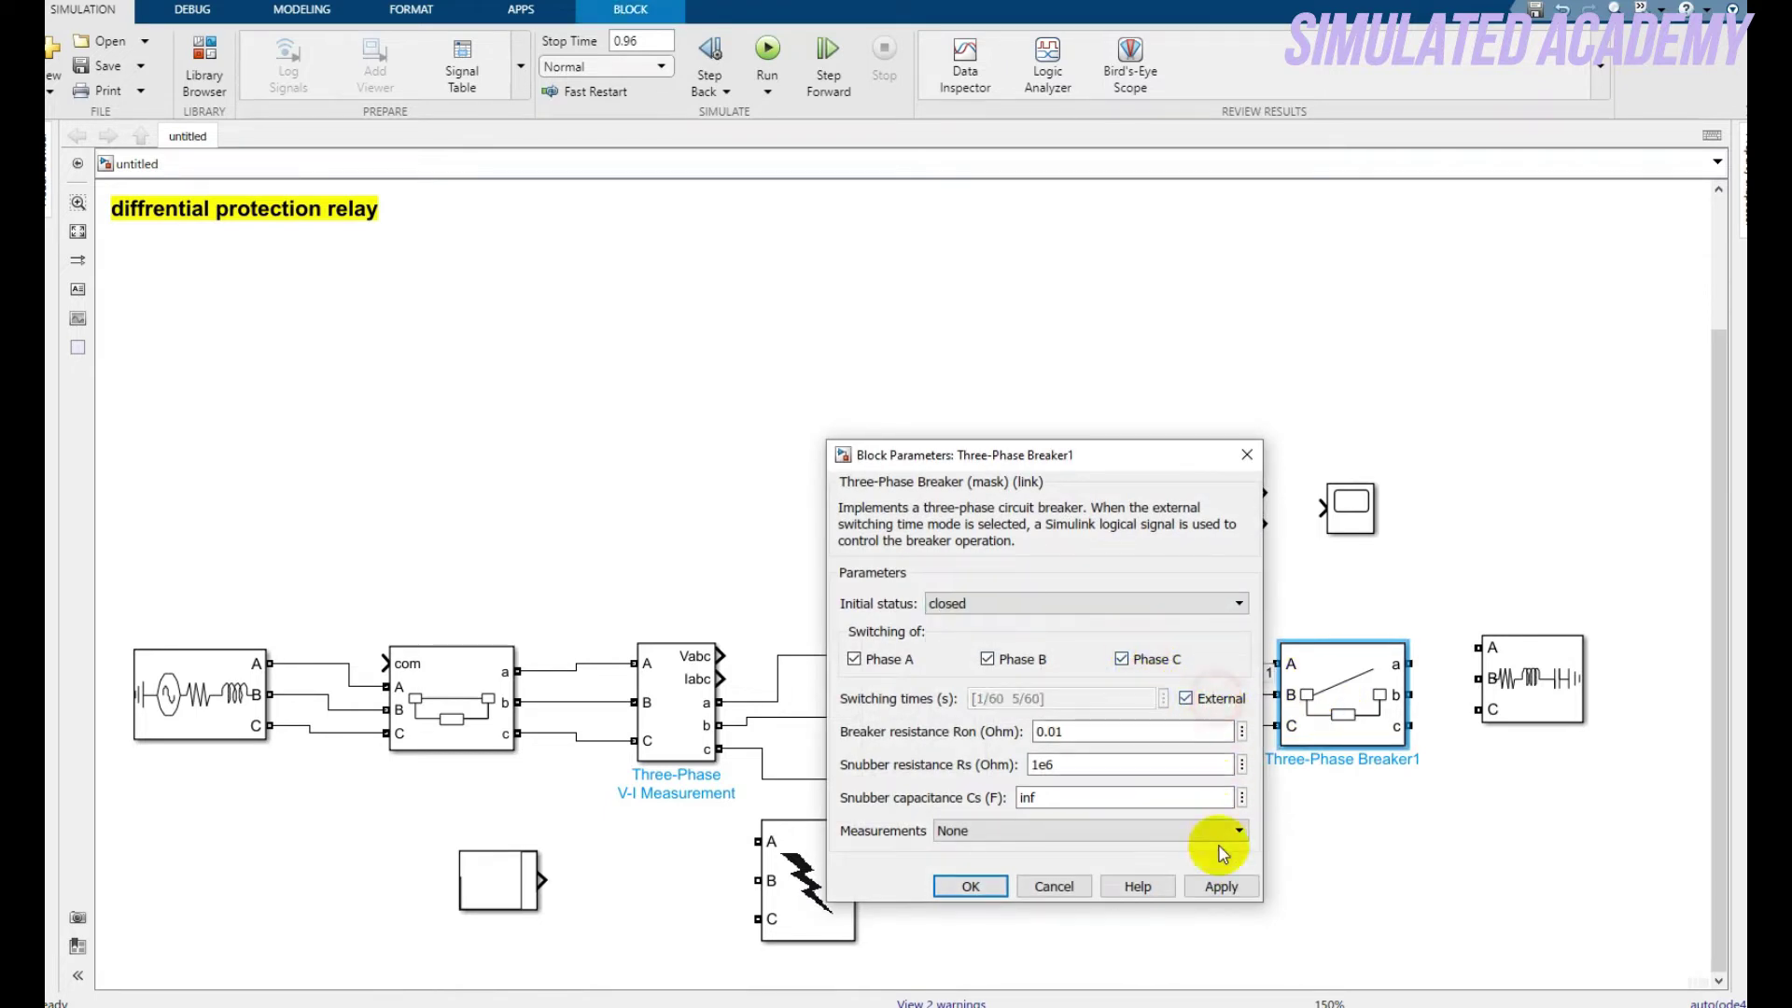
{"action": "left_click", "coordinate": [1220, 886]}
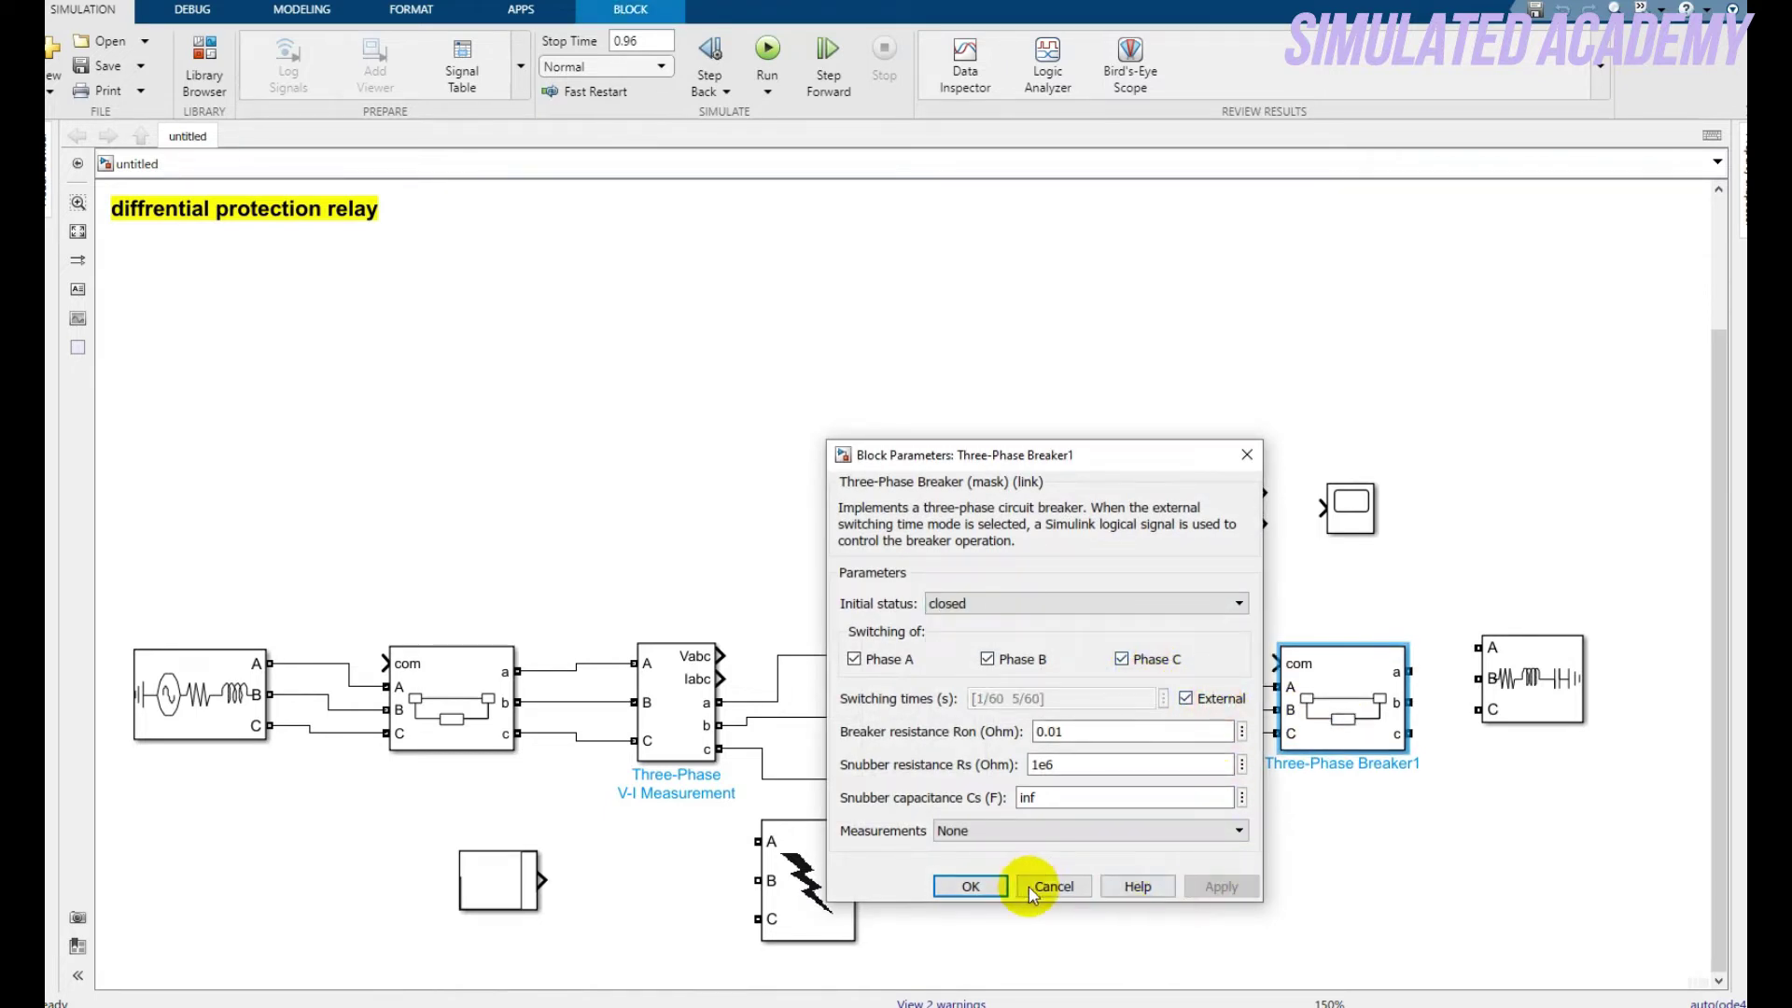
{"action": "left_click", "coordinate": [970, 886]}
Connect the second breaker's a, b and c outputs to the RLC load's A, B and C ports and align the load with the breaker
{"action": "left_click_drag", "start_coordinate": [1409, 671], "coordinate": [1478, 647]}
{"action": "left_click_drag", "start_coordinate": [1416, 703], "coordinate": [1478, 678]}
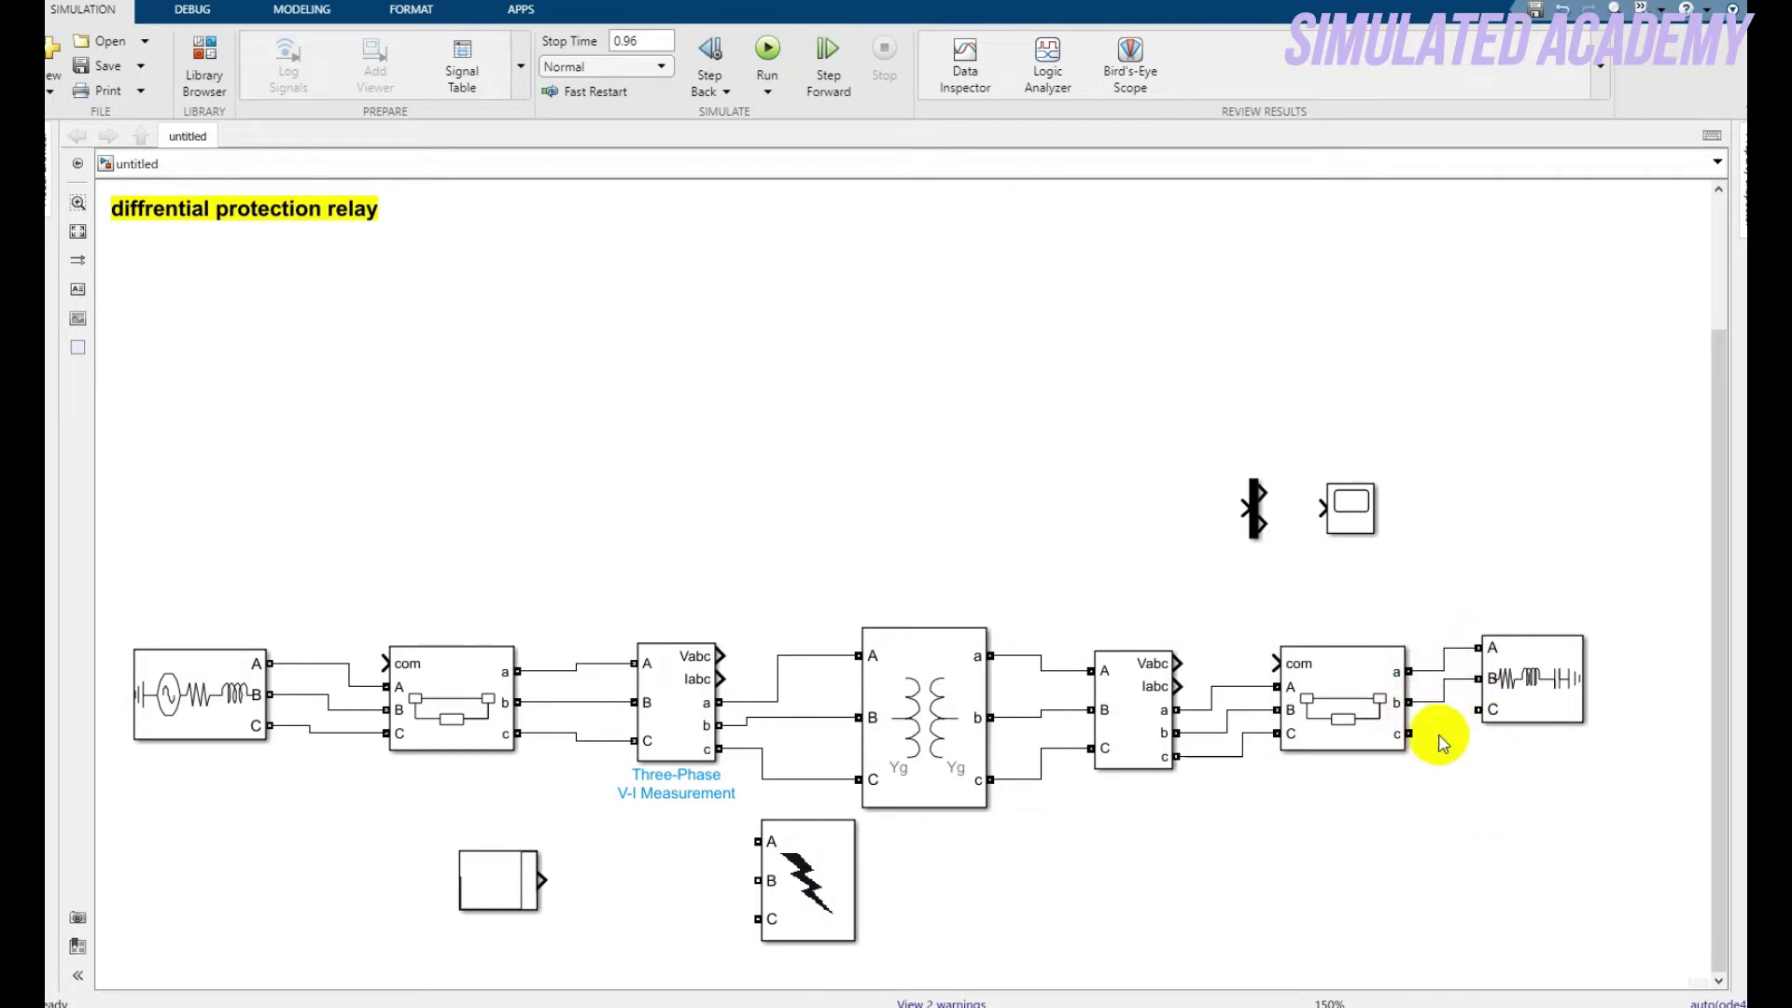
{"action": "left_click_drag", "start_coordinate": [1409, 735], "coordinate": [1479, 710]}
{"action": "left_click_drag", "start_coordinate": [1527, 698], "coordinate": [1522, 722]}
{"action": "left_click", "coordinate": [1360, 827]}
Move the Three-Phase Fault block beneath the transformer and connect its A, B and C ports to the matching lines entering the transformer
{"action": "left_click", "coordinate": [812, 871]}
{"action": "left_click_drag", "start_coordinate": [851, 886], "coordinate": [928, 918]}
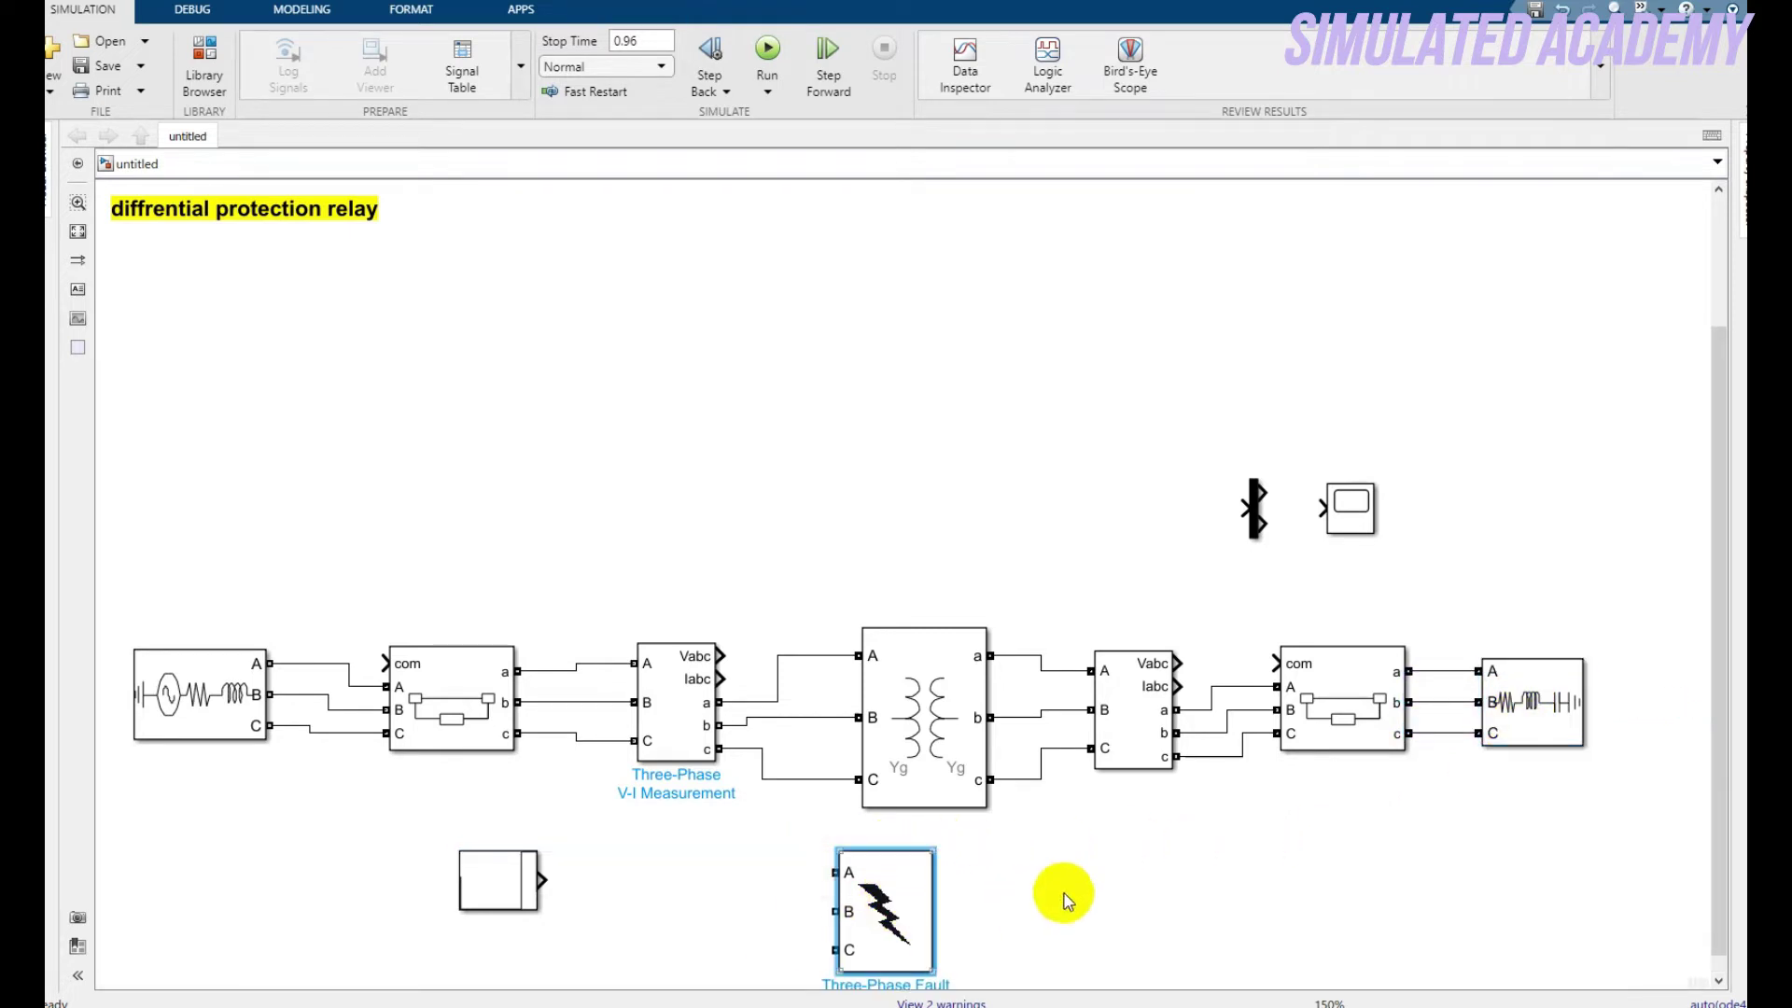
{"action": "left_click_drag", "start_coordinate": [833, 871], "coordinate": [825, 656]}
{"action": "left_click", "coordinate": [851, 915]}
{"action": "left_click_drag", "start_coordinate": [830, 905], "coordinate": [807, 716]}
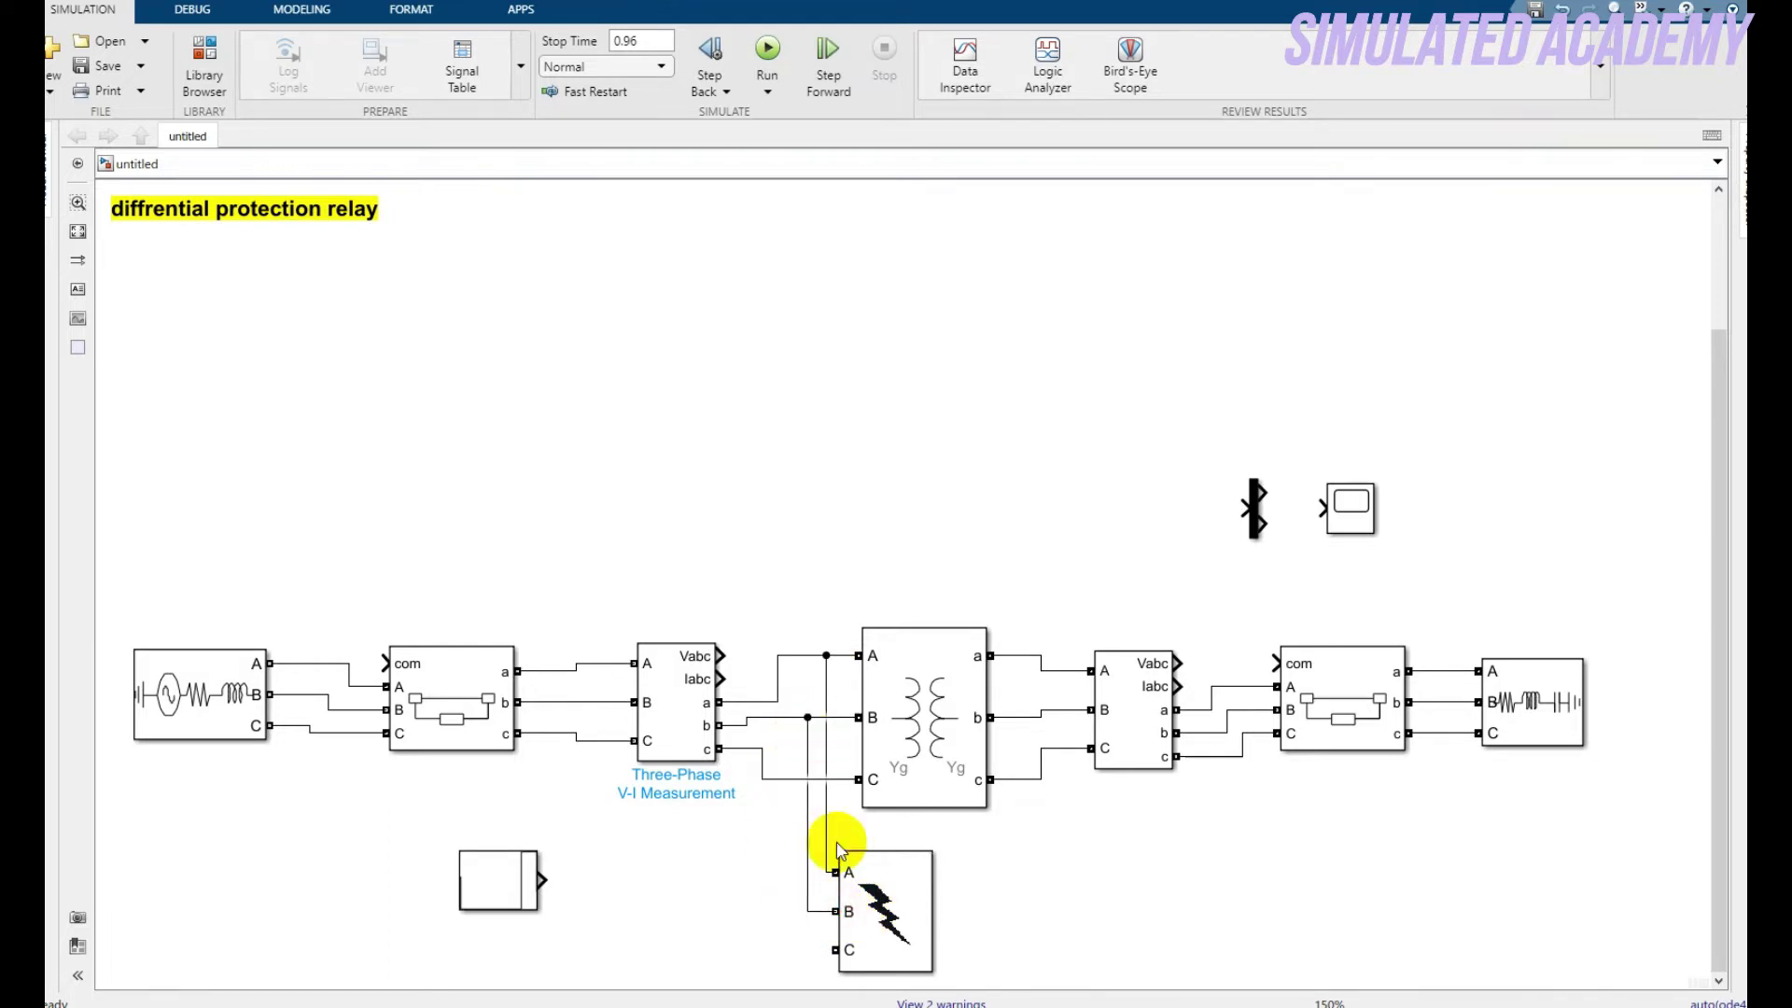
{"action": "left_click_drag", "start_coordinate": [832, 947], "coordinate": [779, 779]}
Enable external control of the Three-Phase Fault block's switching times
{"action": "double_click", "coordinate": [889, 919]}
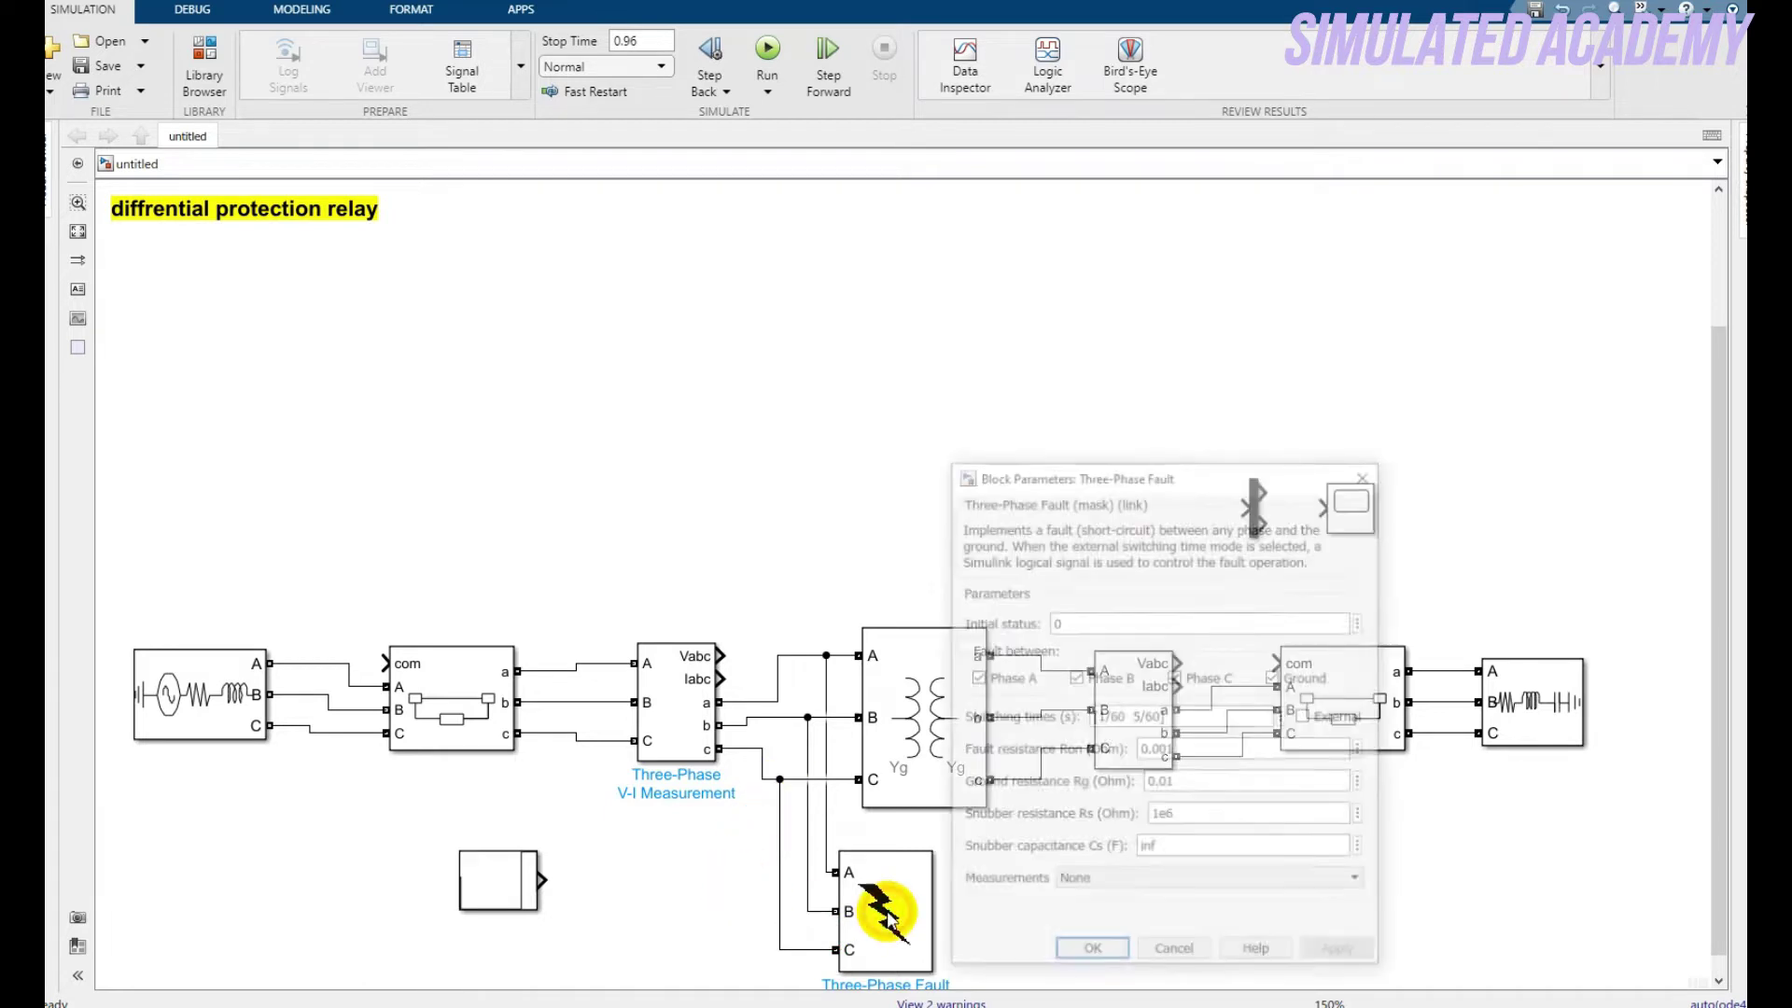
{"action": "left_click", "coordinate": [1308, 717]}
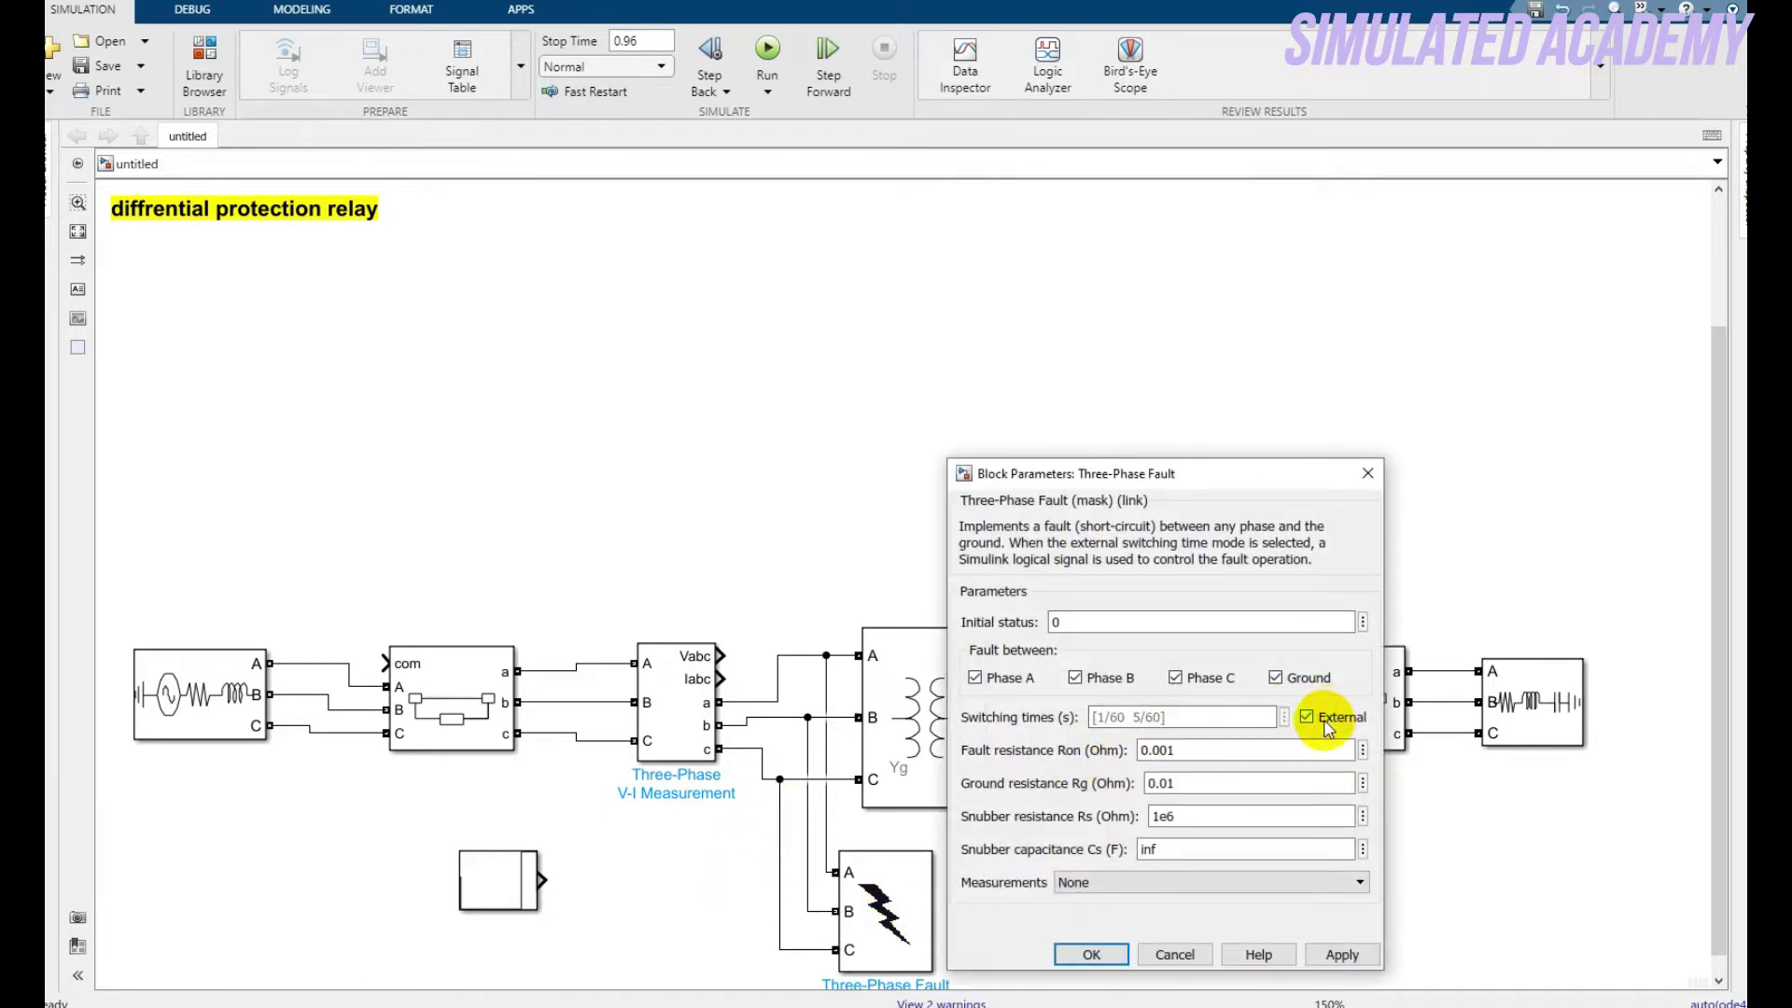
{"action": "left_click", "coordinate": [1090, 953]}
Connect the Stair Generator output to the fault block's control input and align the generator so the line runs straight
{"action": "left_click", "coordinate": [535, 885]}
{"action": "left_click_drag", "start_coordinate": [544, 877], "coordinate": [849, 877]}
{"action": "left_click_drag", "start_coordinate": [504, 894], "coordinate": [519, 878]}
{"action": "left_click", "coordinate": [680, 944]}
Set the Stair Generator's time vector to [0, 0.1, 0.3, 0.35] seconds
{"action": "double_click", "coordinate": [523, 875]}
{"action": "left_click", "coordinate": [612, 754]}
{"action": "type", "text": "0."}
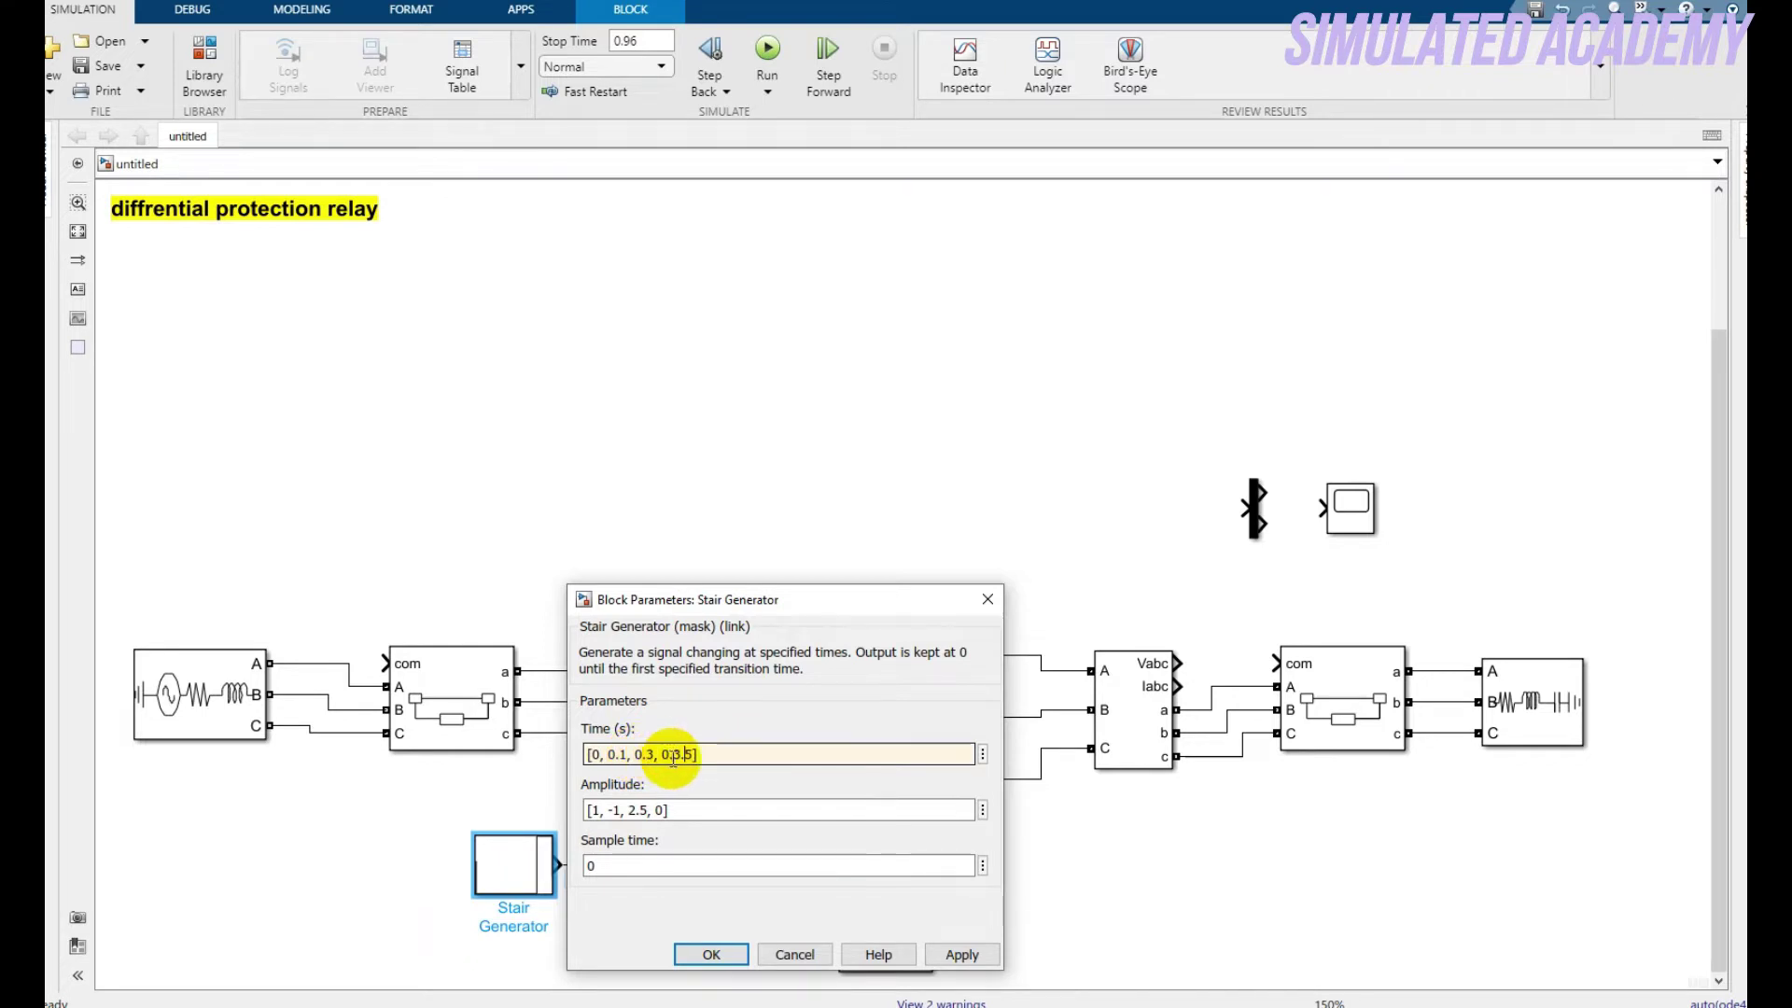
{"action": "key", "text": "Right"}
{"action": "key", "text": "Delete"}
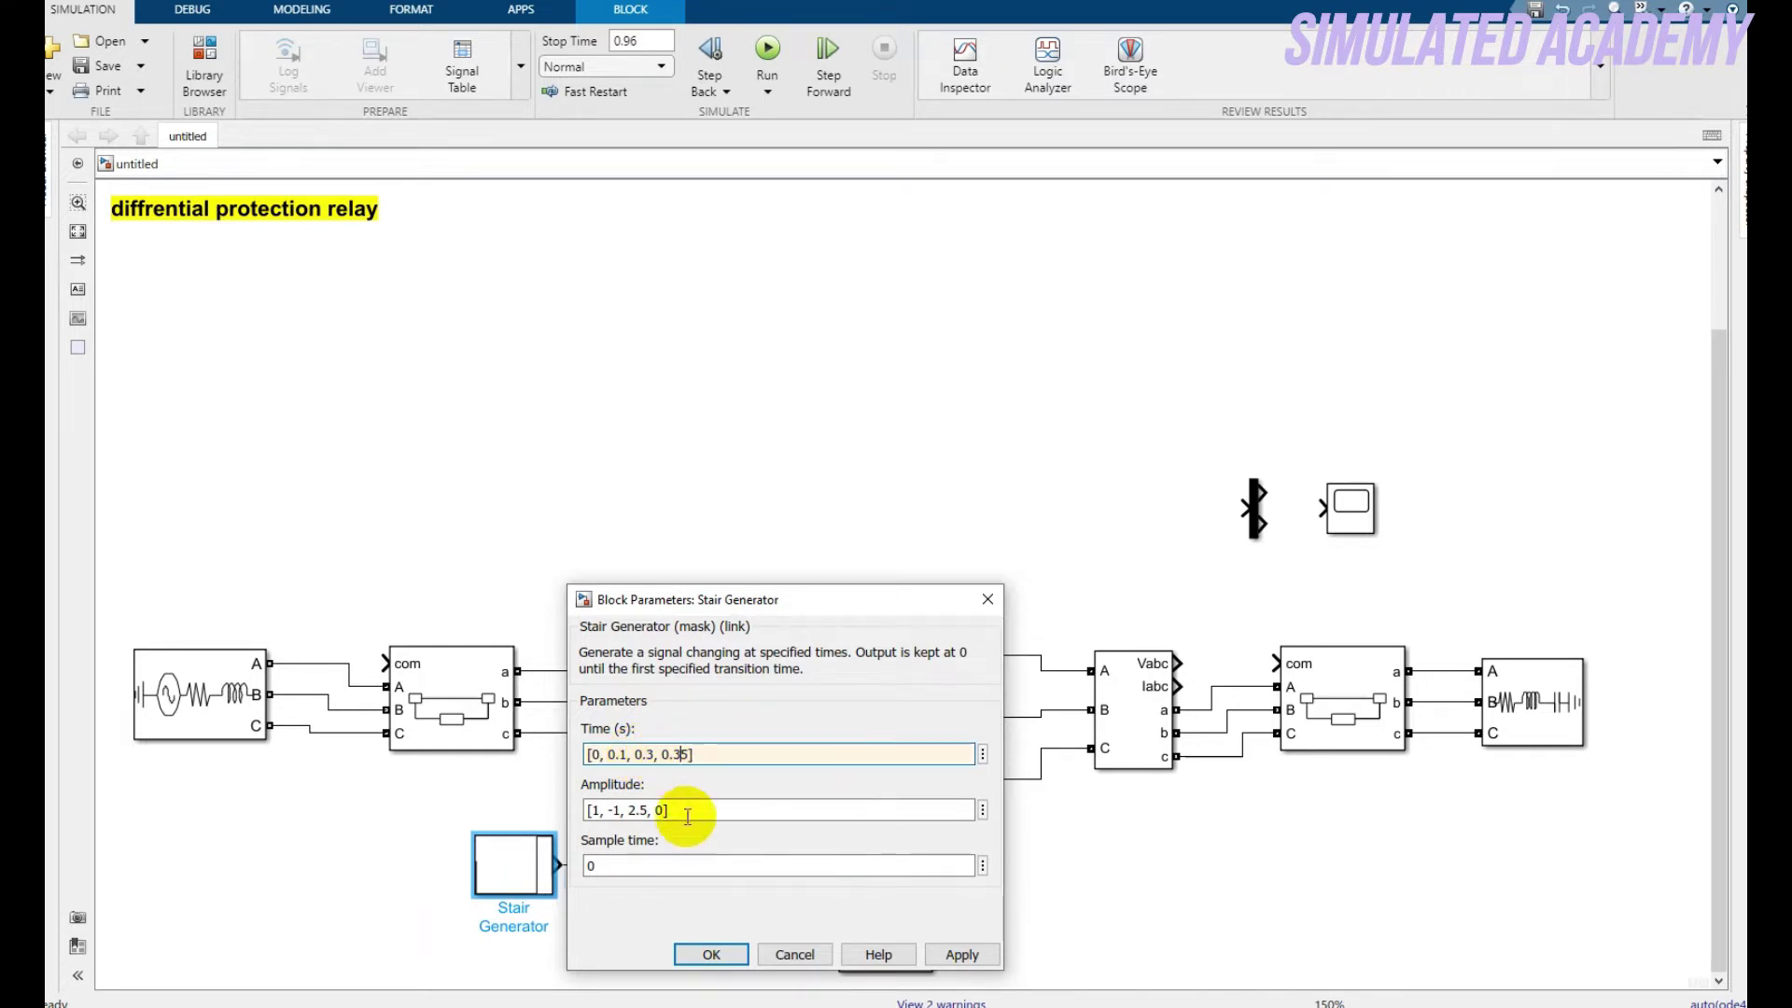
Set the Stair Generator's amplitude vector to [0, 0, 0, 0] and apply the parameters
{"action": "triple_click", "coordinate": [602, 809]}
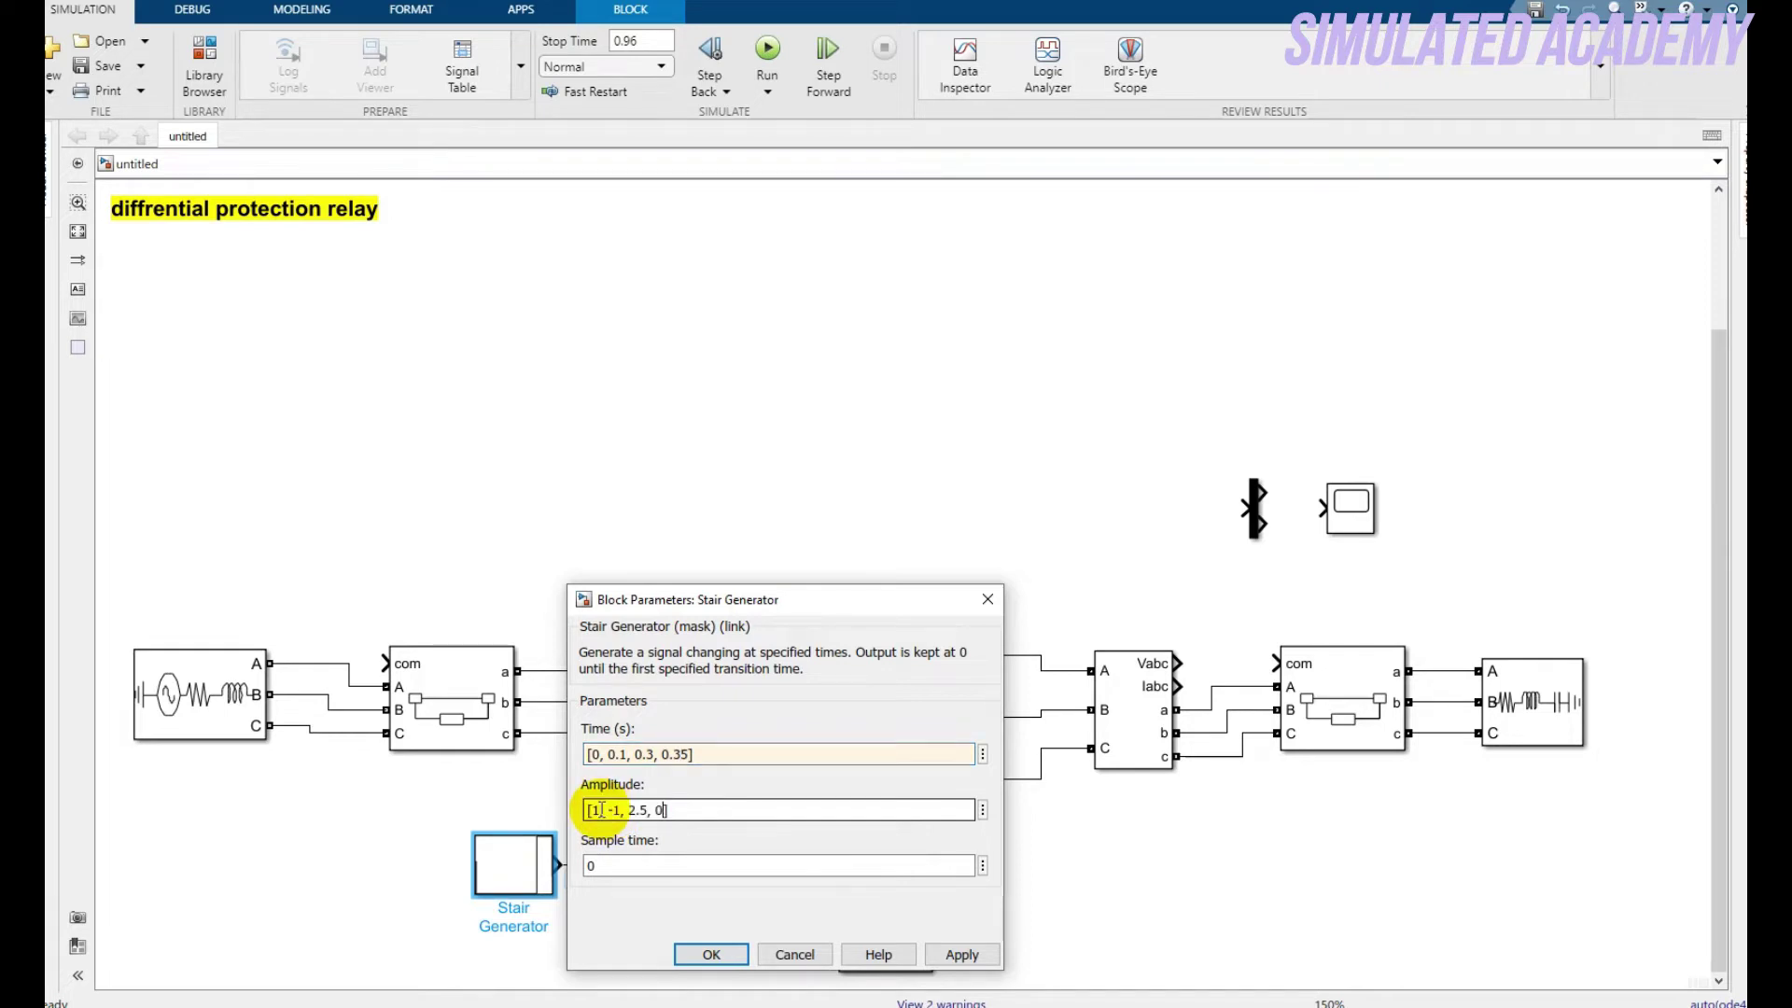
{"action": "key", "text": "BackSpace"}
{"action": "key", "text": "BackSpace"}
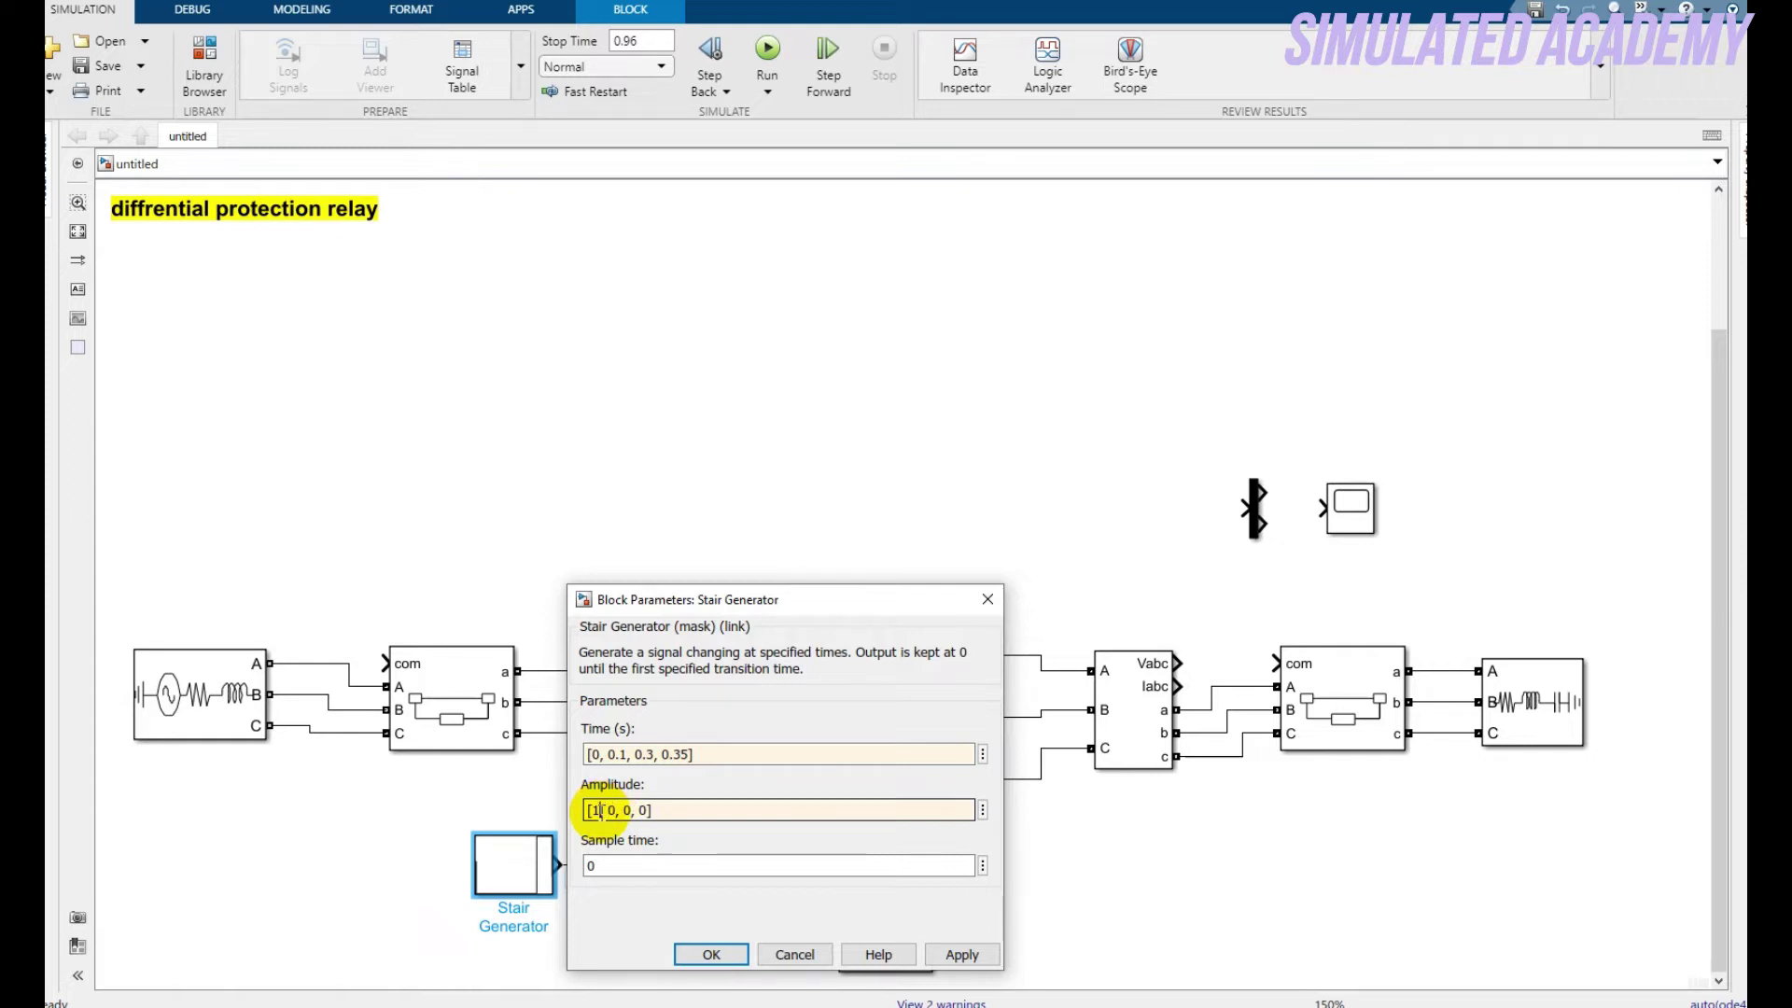
{"action": "type", "text": "0"}
{"action": "left_click", "coordinate": [961, 951]}
{"action": "left_click", "coordinate": [707, 952]}
{"action": "left_click", "coordinate": [683, 898]}
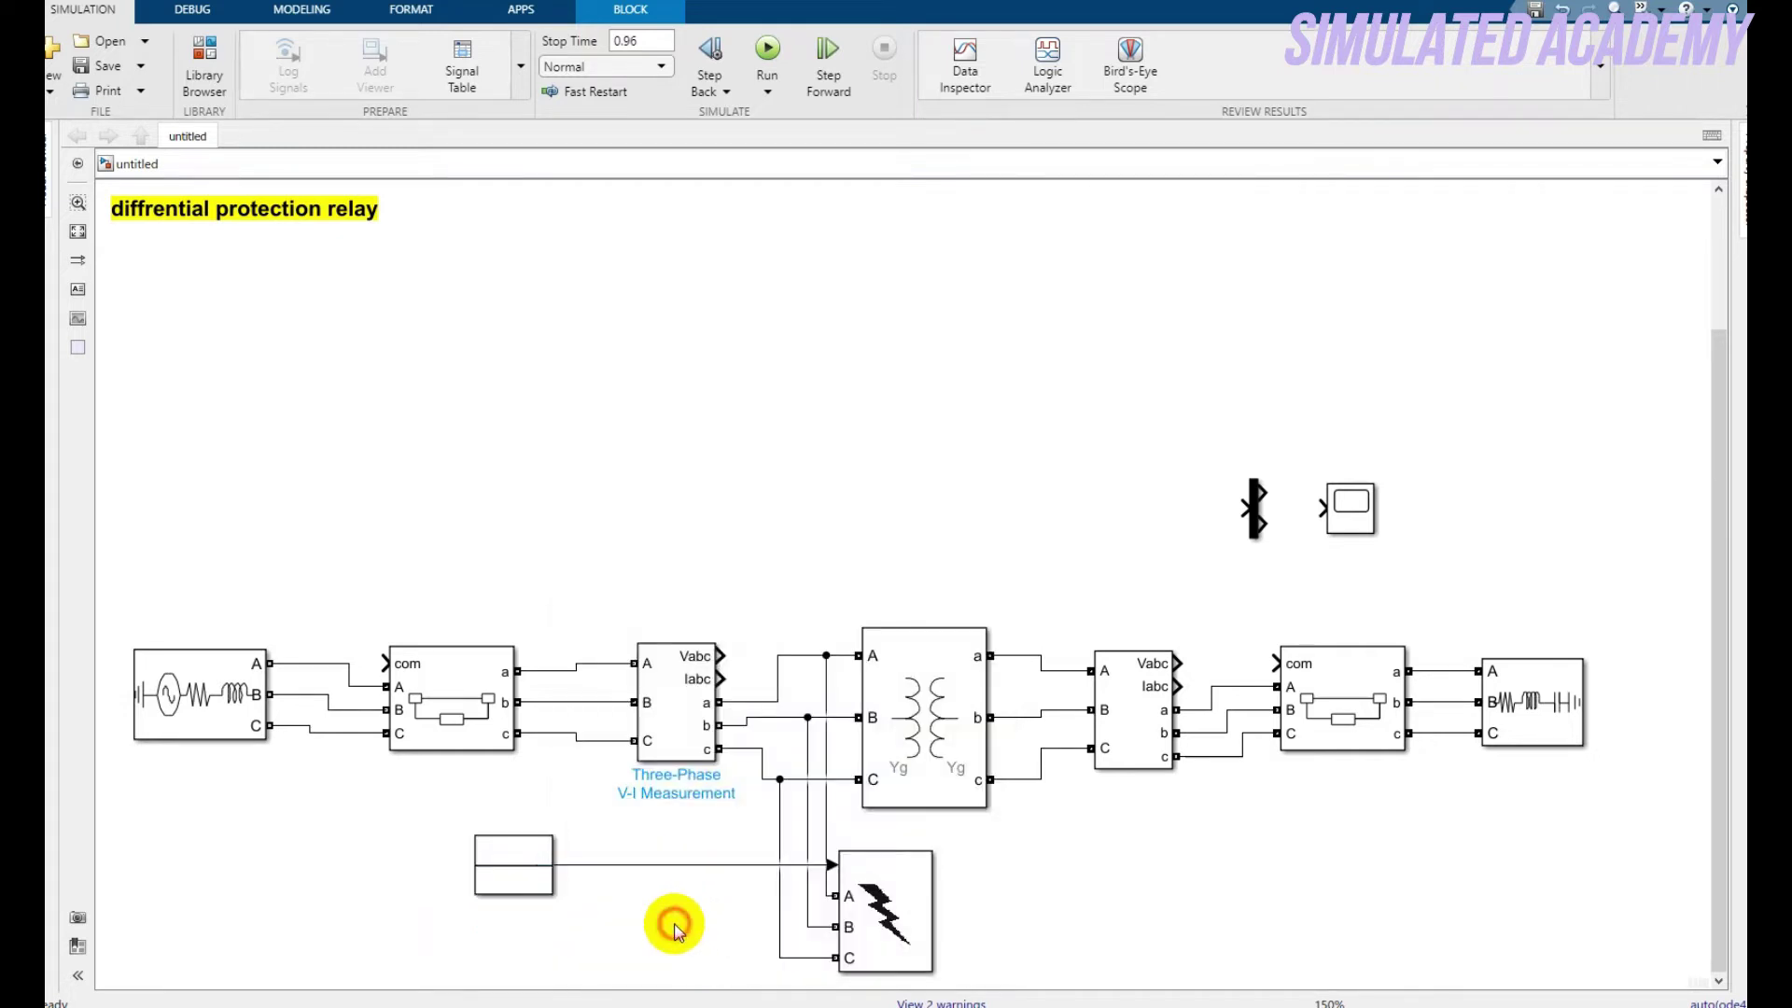
Set the Three-Phase Transformer's nominal frequency to 50 Hz
{"action": "left_click", "coordinate": [933, 719]}
{"action": "double_click", "coordinate": [934, 718]}
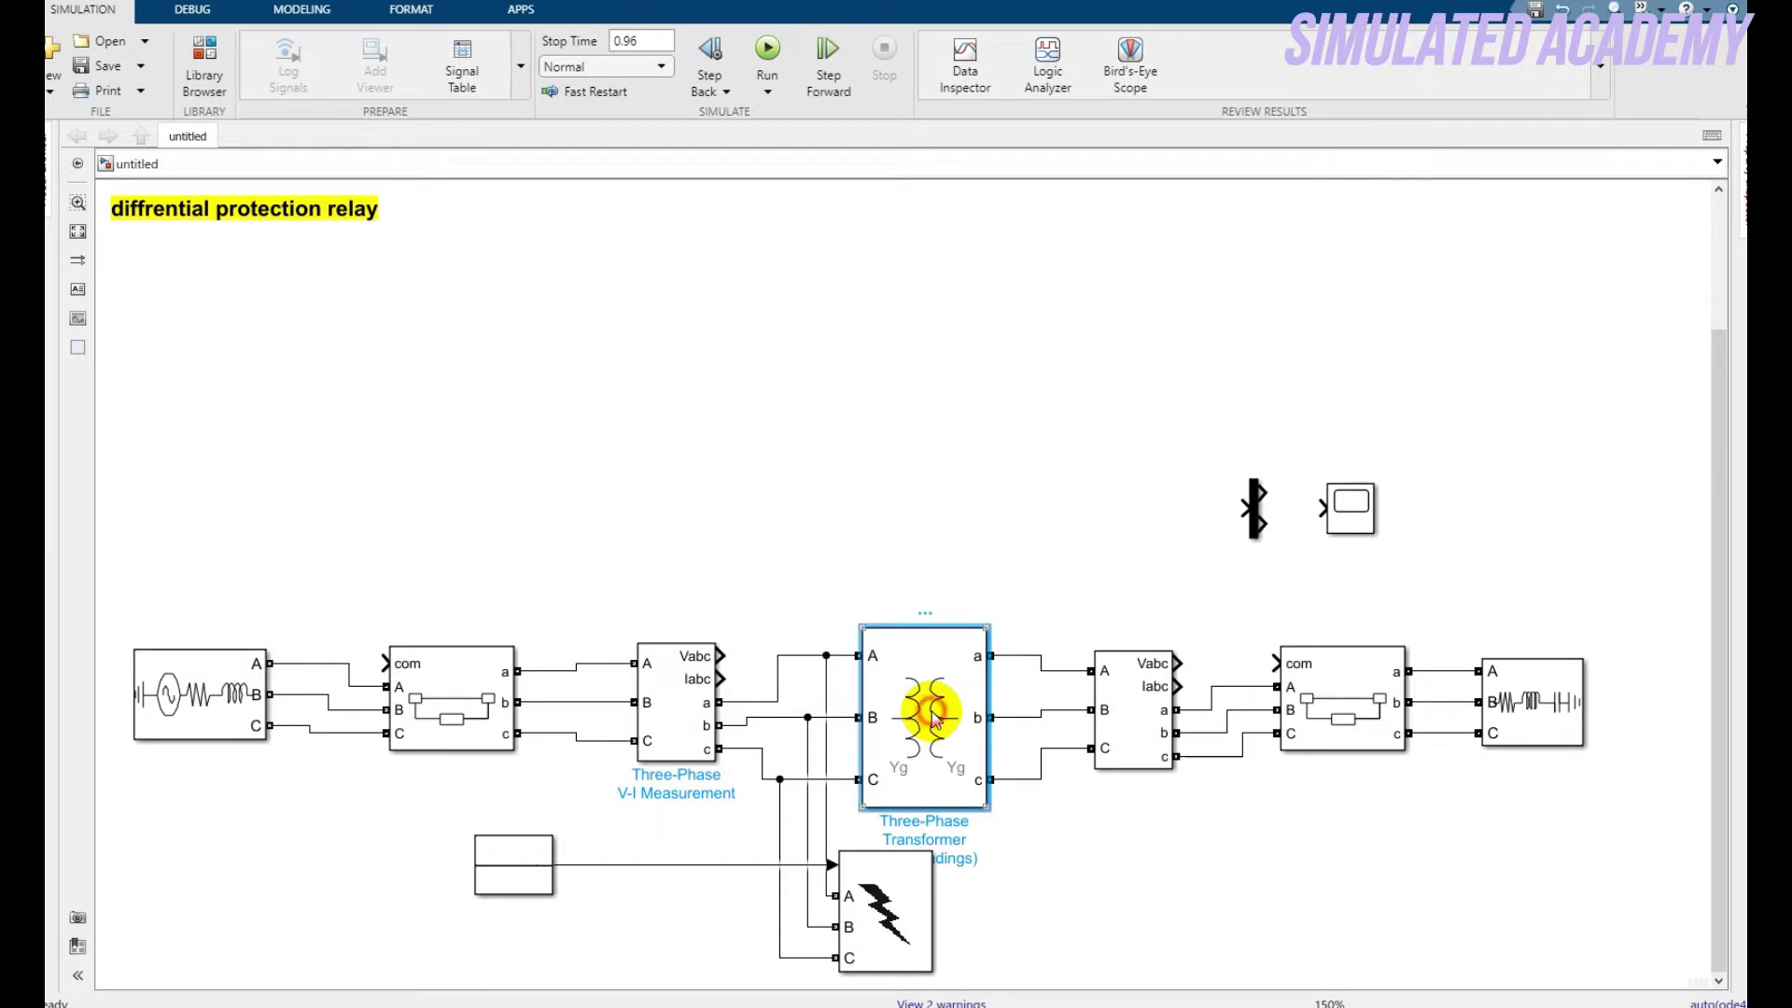
{"action": "left_click_drag", "start_coordinate": [1108, 474], "coordinate": [834, 357]}
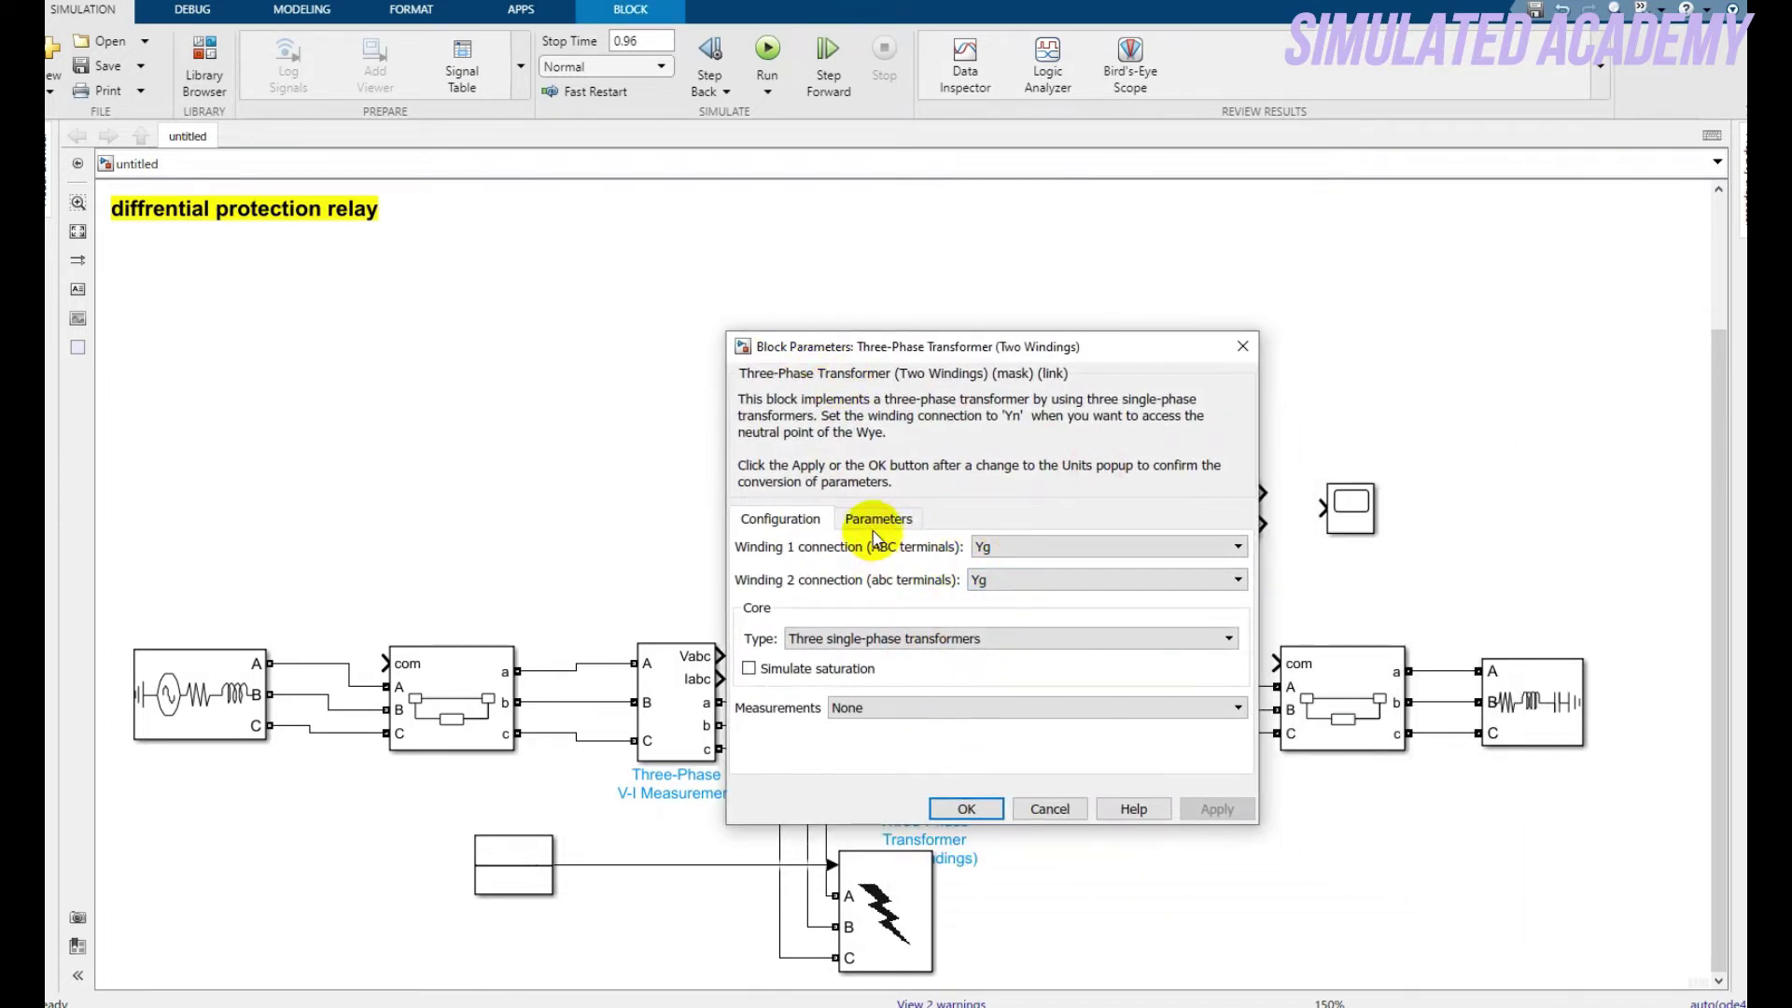
{"action": "left_click", "coordinate": [877, 521]}
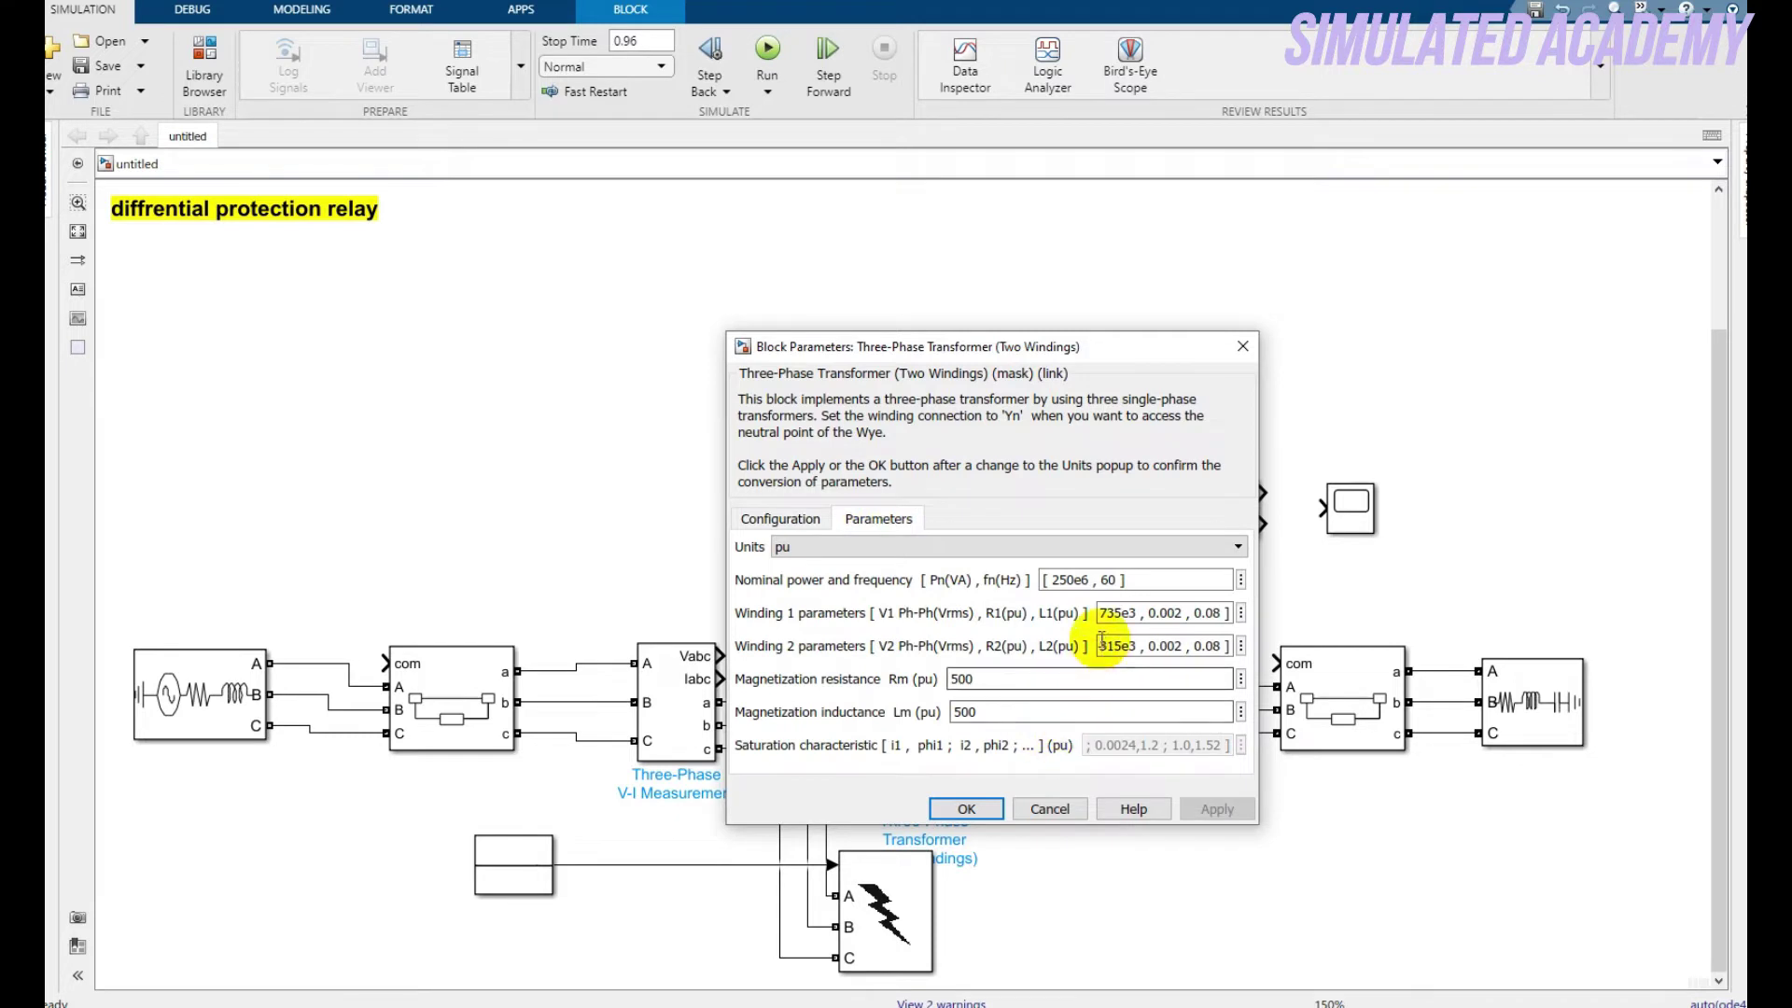
{"action": "triple_click", "coordinate": [1109, 579]}
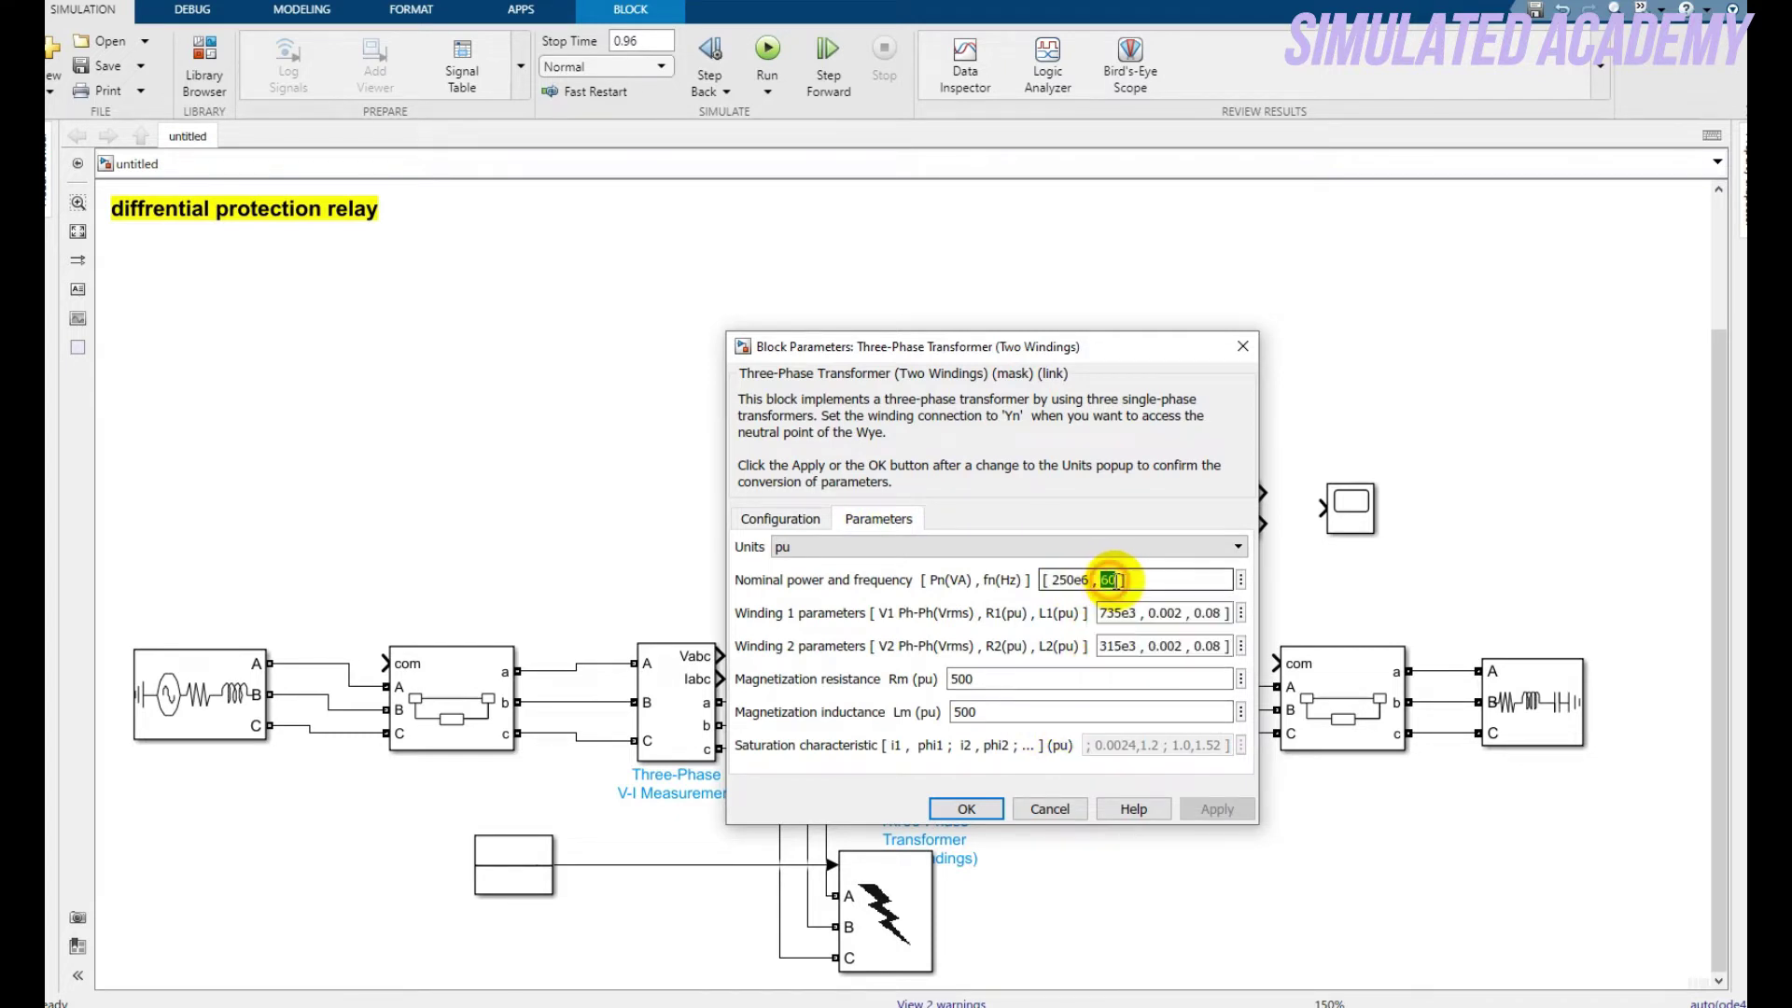
{"action": "type", "text": "50"}
Set the transformer's winding 1 voltage to 11e3 and winding 2 voltage to 33e3, and accept the parameters
{"action": "triple_click", "coordinate": [1117, 614]}
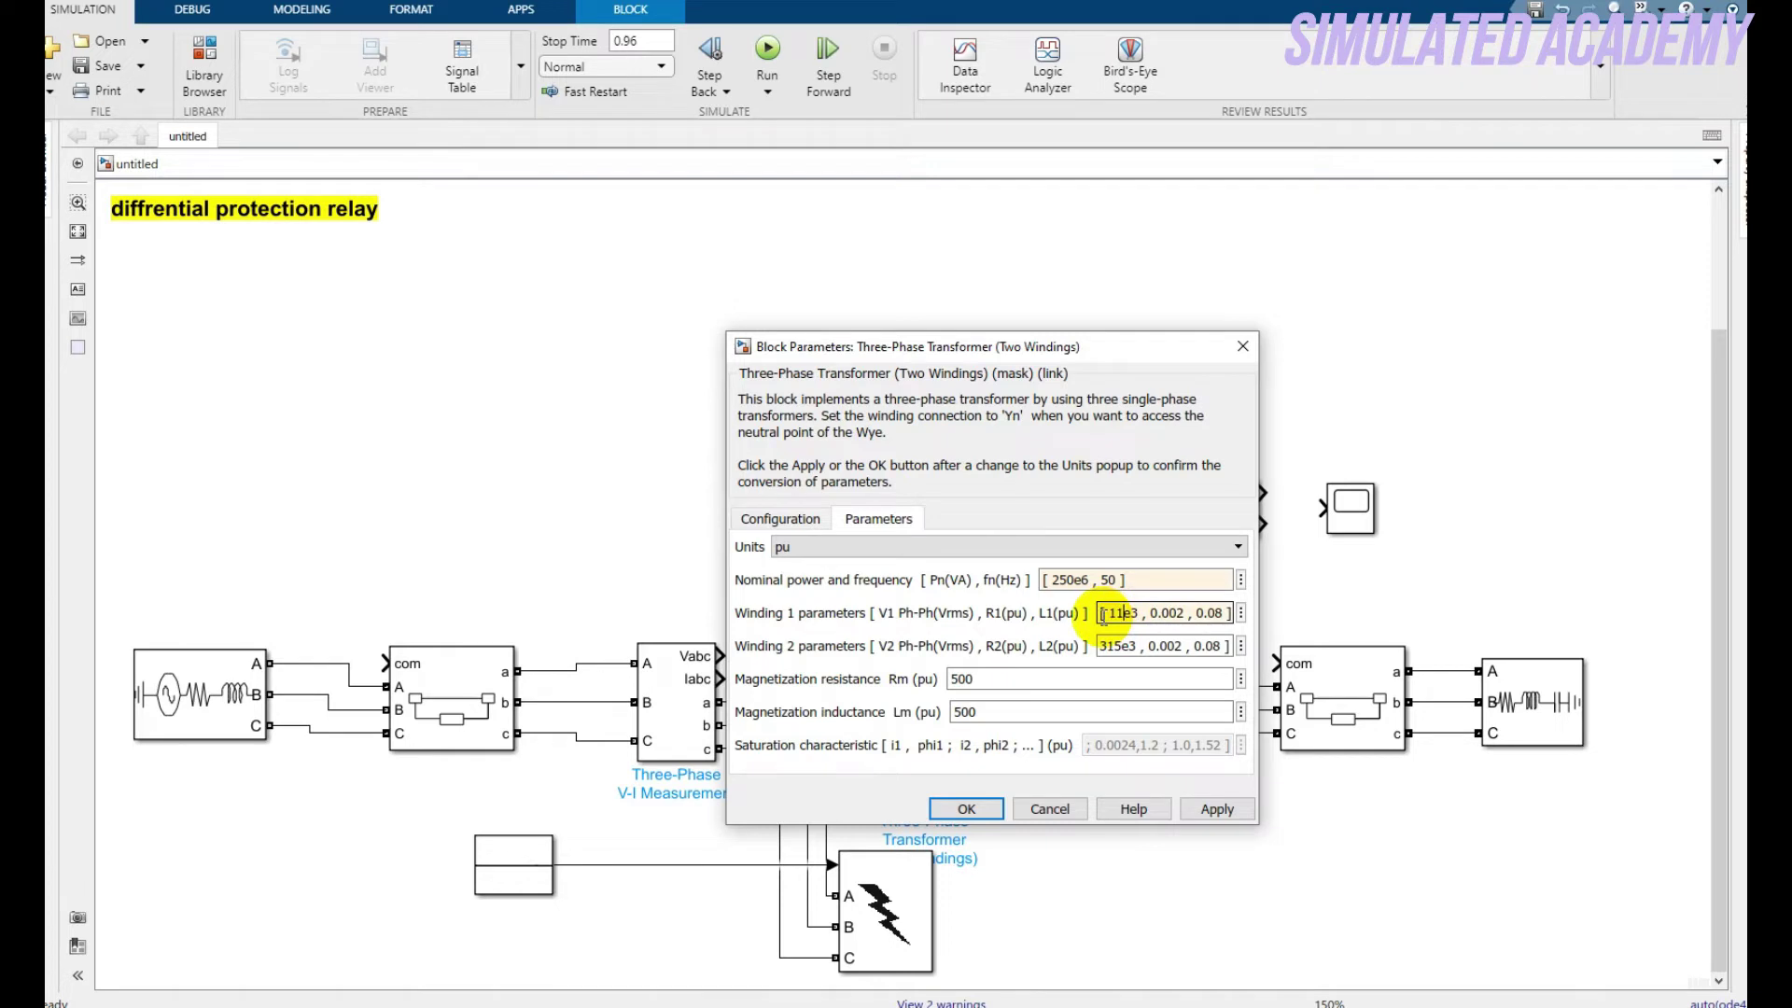
{"action": "double_click", "coordinate": [1116, 644]}
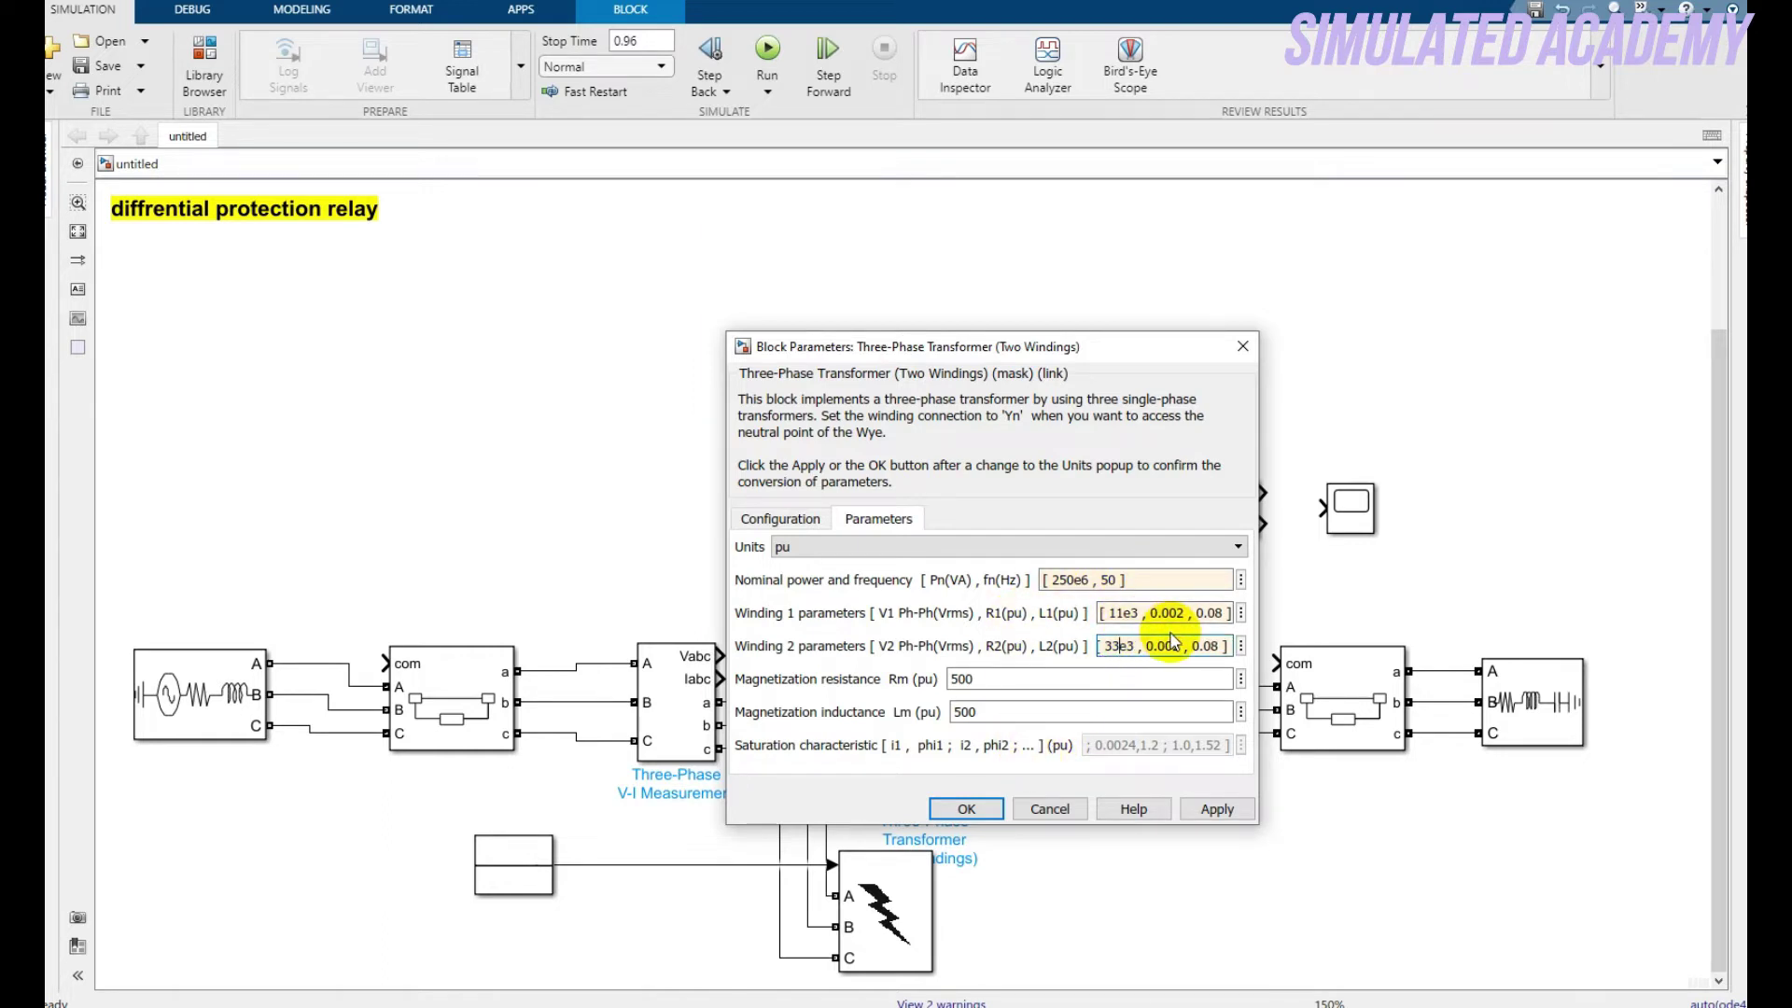
{"action": "left_click", "coordinate": [968, 809]}
{"action": "left_click", "coordinate": [1088, 880]}
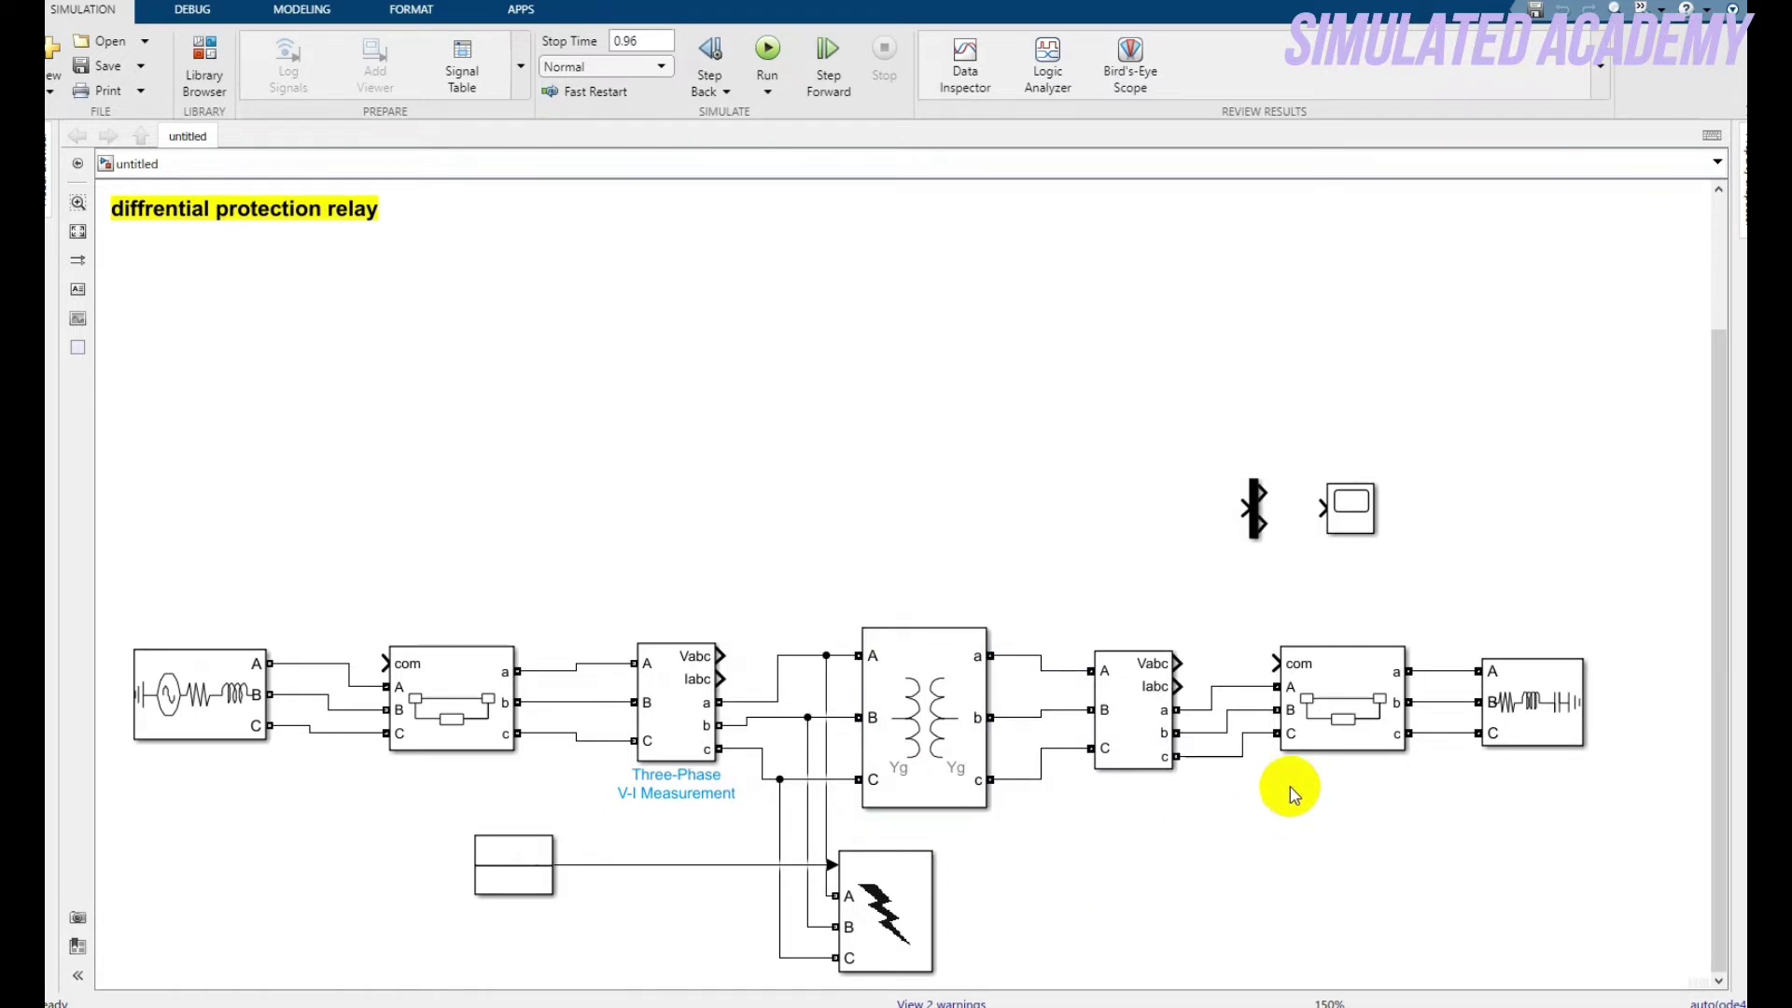
Set the Three-Phase Series RLC Load's nominal frequency to 50 Hz and accept the parameters
{"action": "double_click", "coordinate": [1507, 714]}
{"action": "double_click", "coordinate": [1227, 651]}
{"action": "type", "text": "50"}
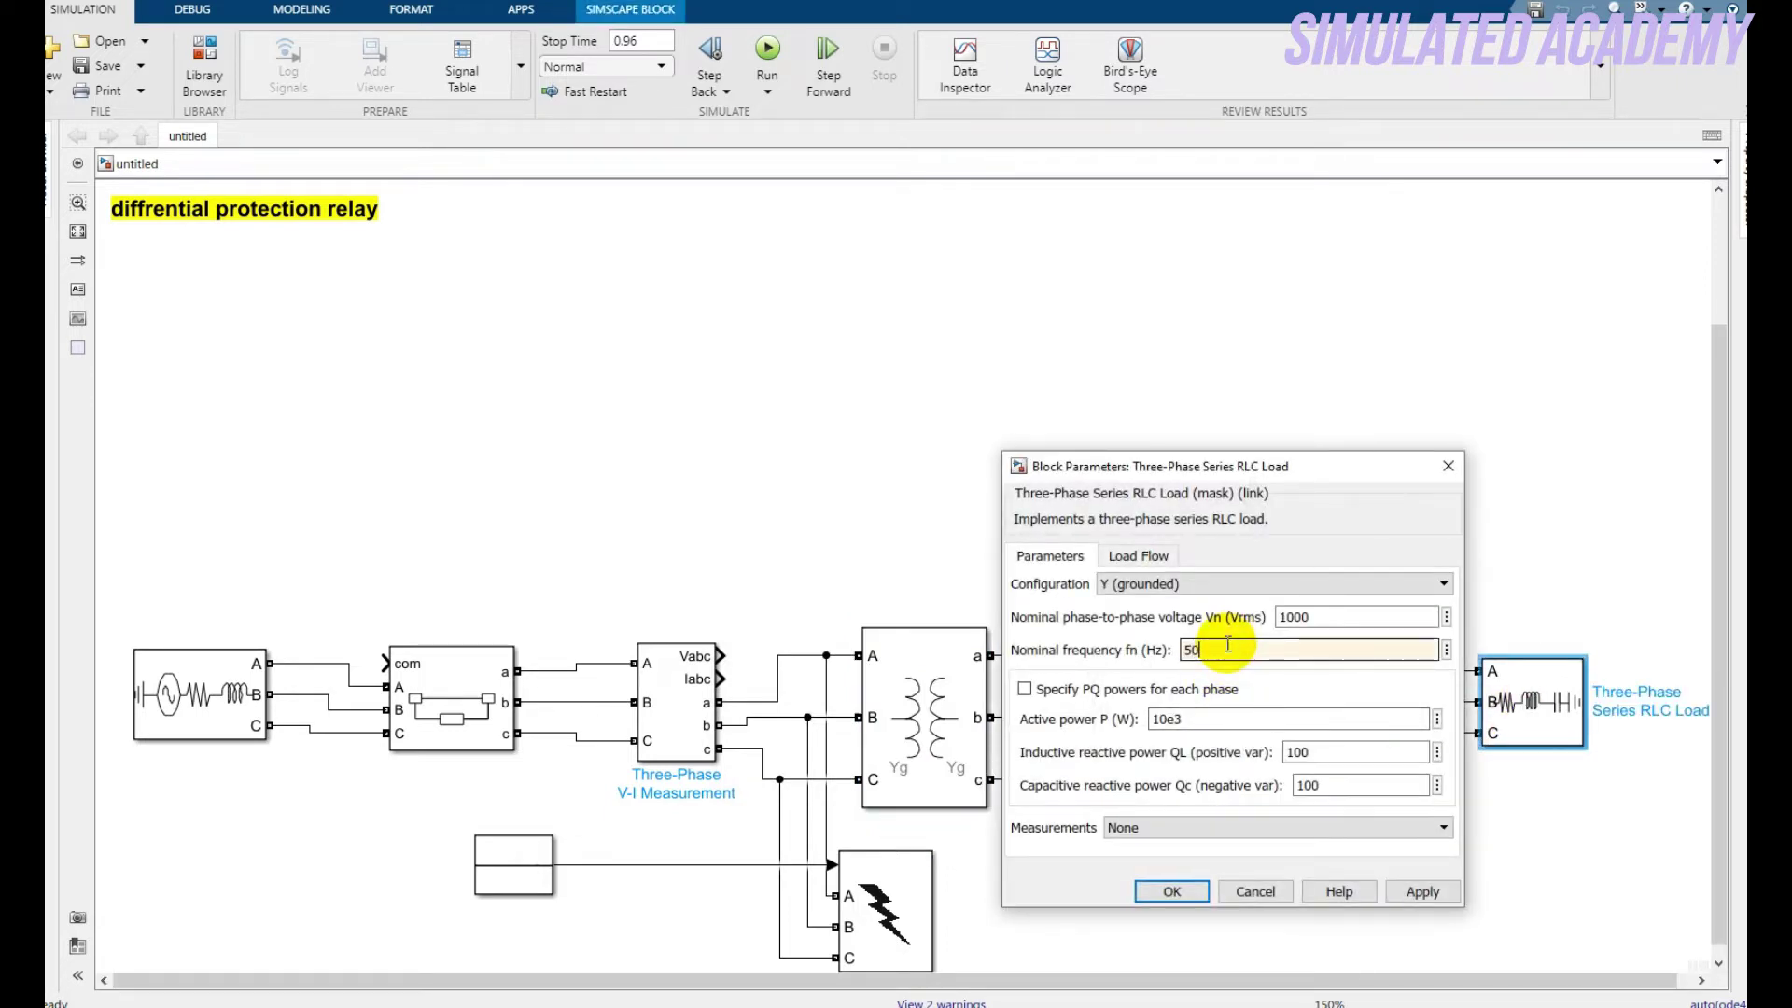
{"action": "left_click", "coordinate": [1172, 893]}
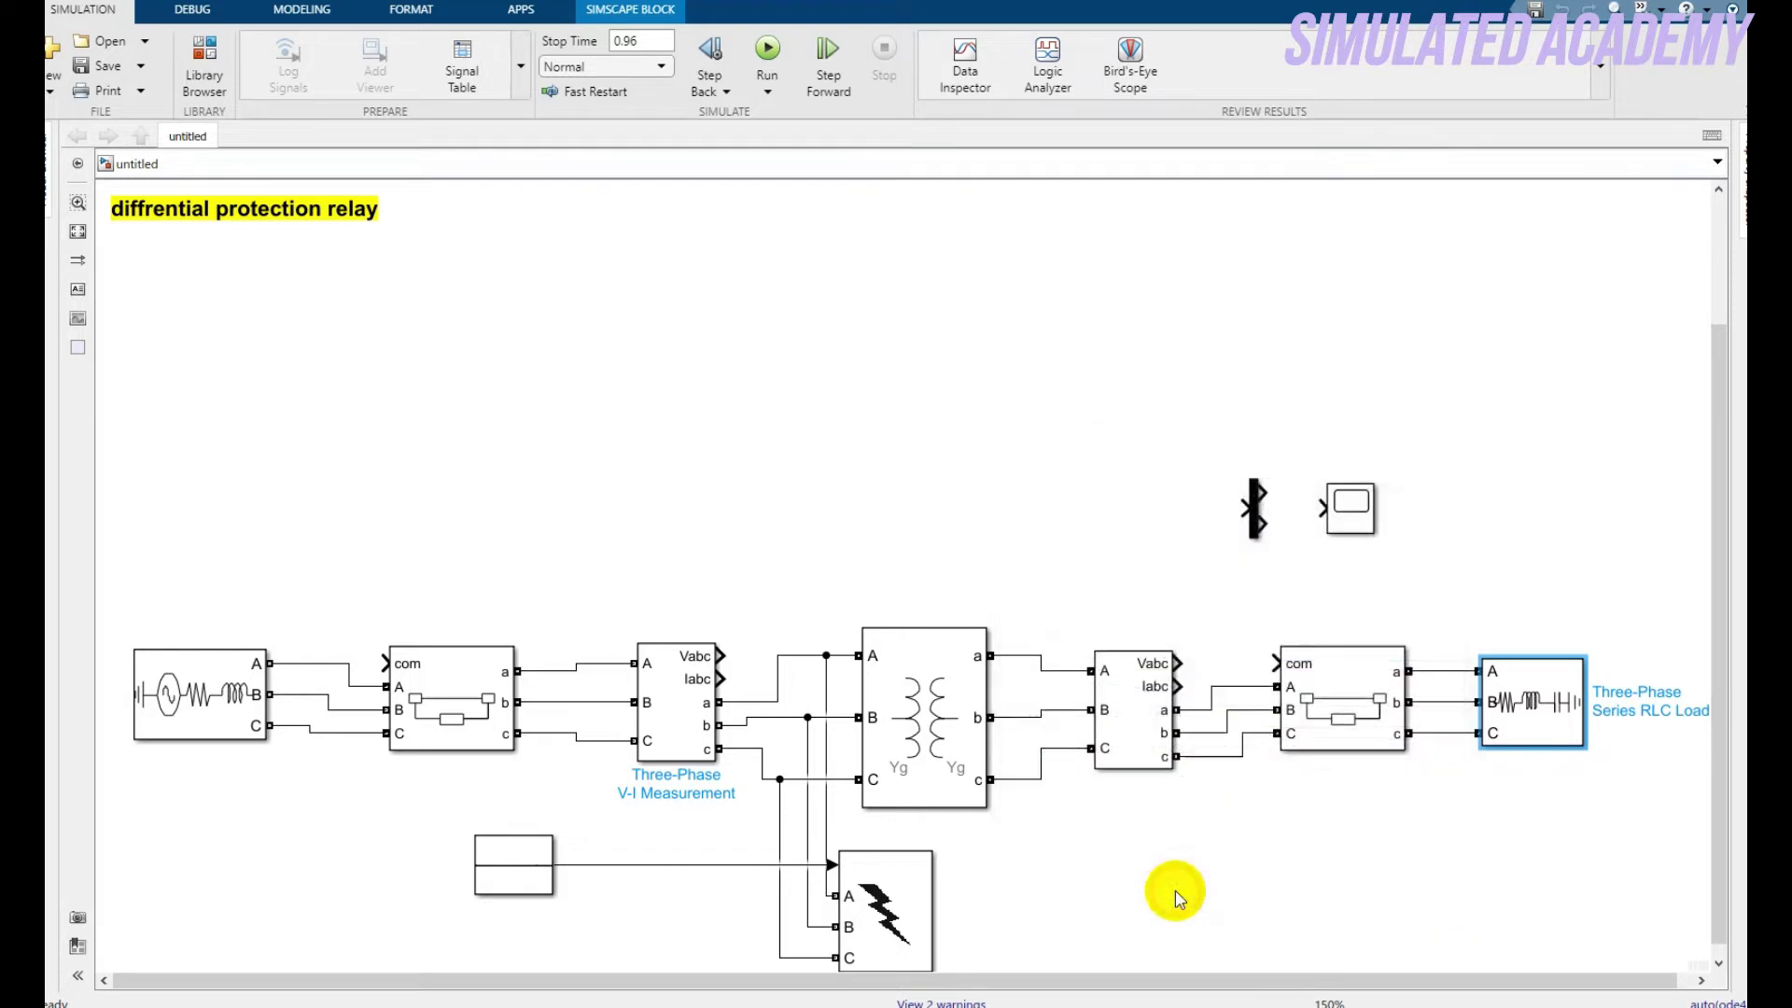
Configure the Scope with 3 input ports and a layout of three displays stacked in one column
{"action": "left_click", "coordinate": [1348, 507]}
{"action": "double_click", "coordinate": [1348, 506]}
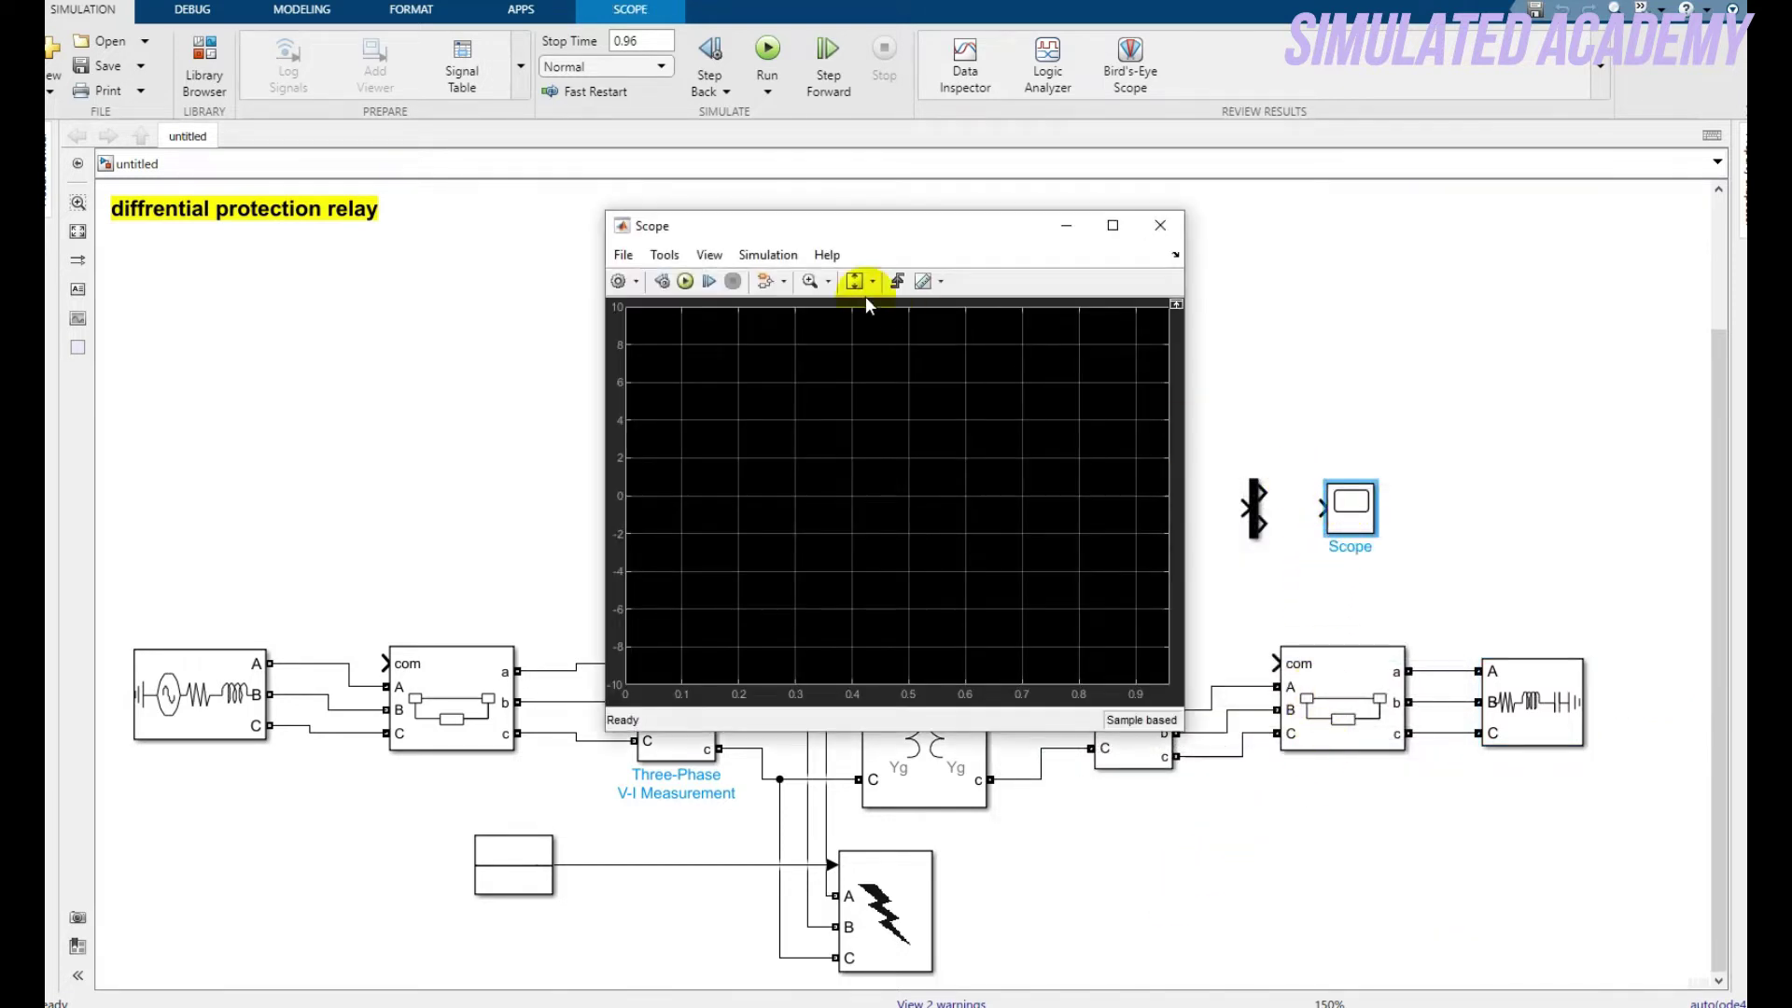
{"action": "left_click", "coordinate": [709, 255]}
{"action": "left_click", "coordinate": [746, 304]}
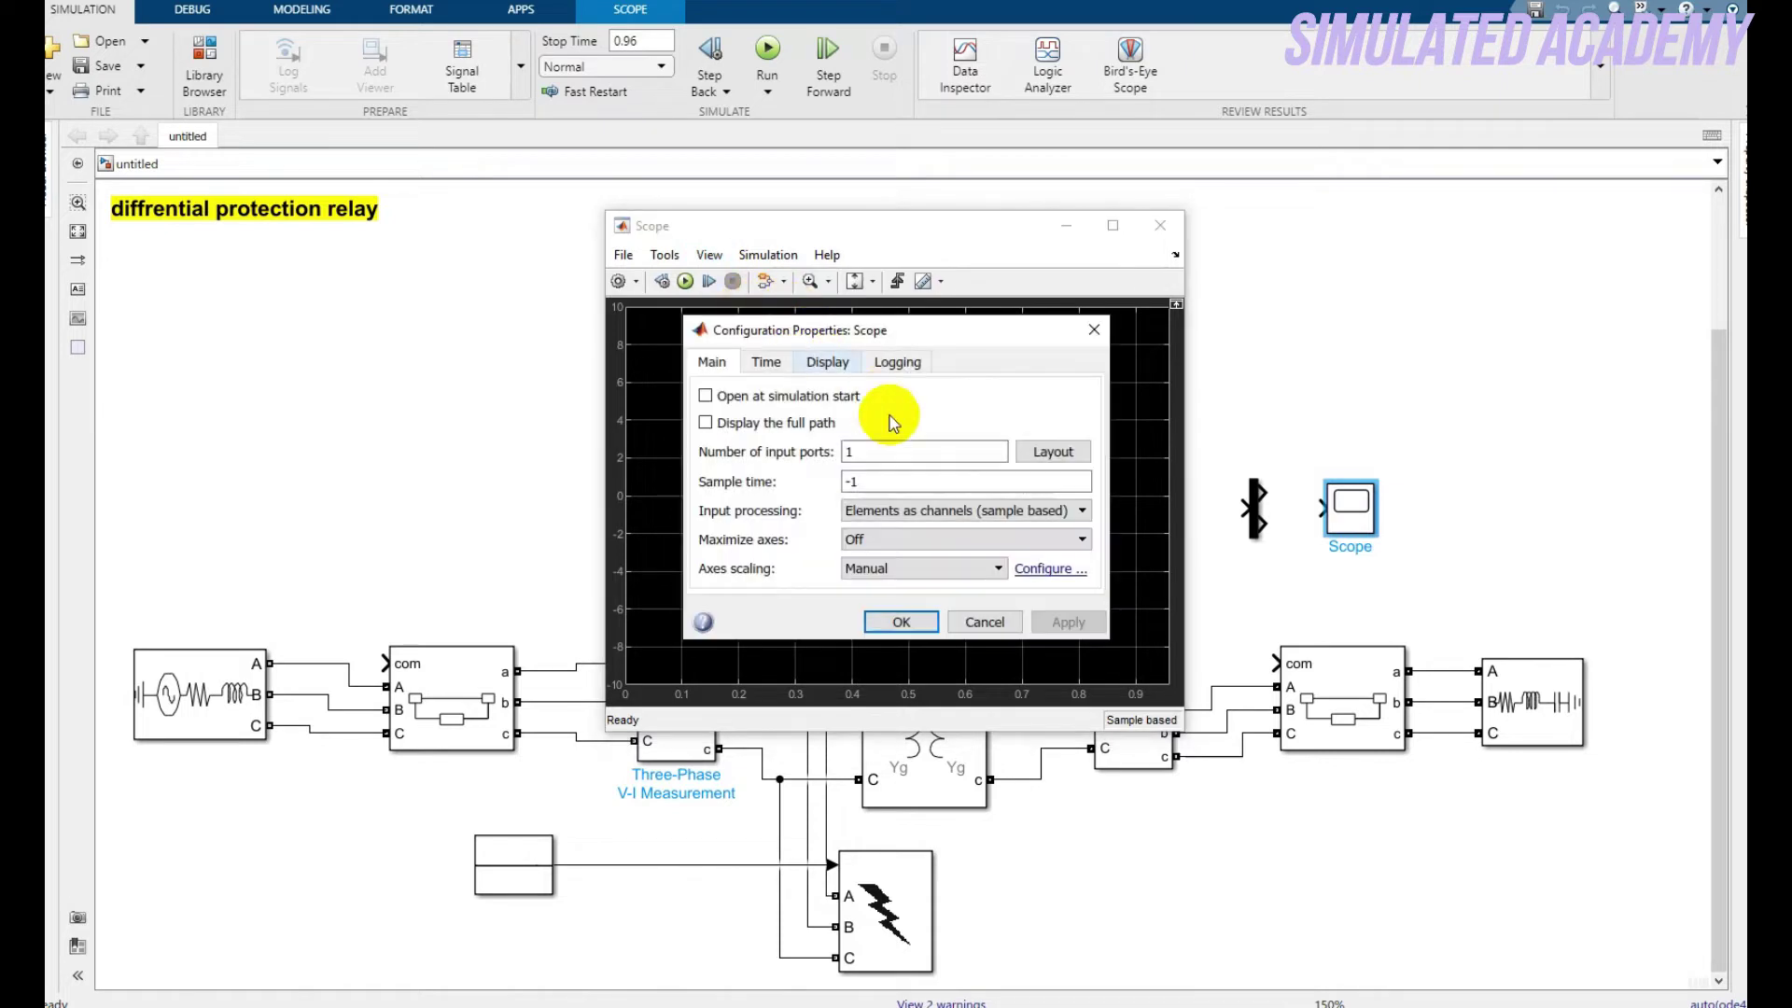
{"action": "type", "text": "3"}
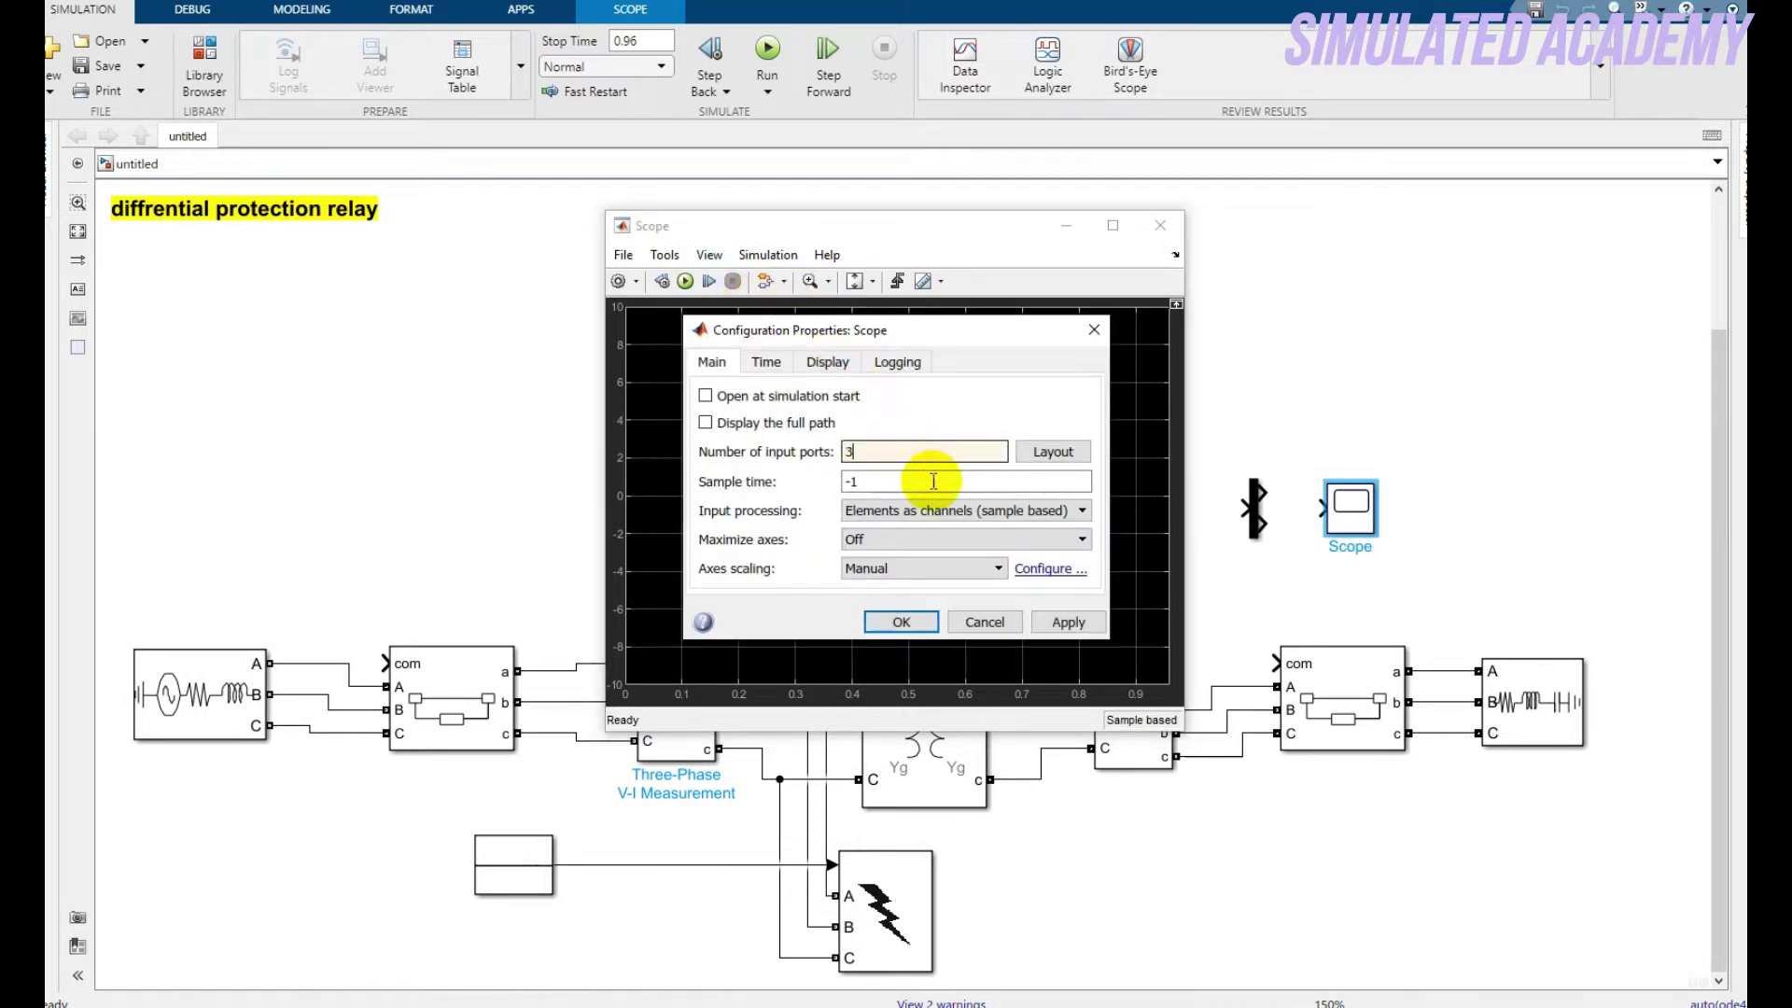
{"action": "left_click", "coordinate": [1052, 452]}
{"action": "left_click", "coordinate": [1142, 552]}
{"action": "left_click", "coordinate": [1064, 621]}
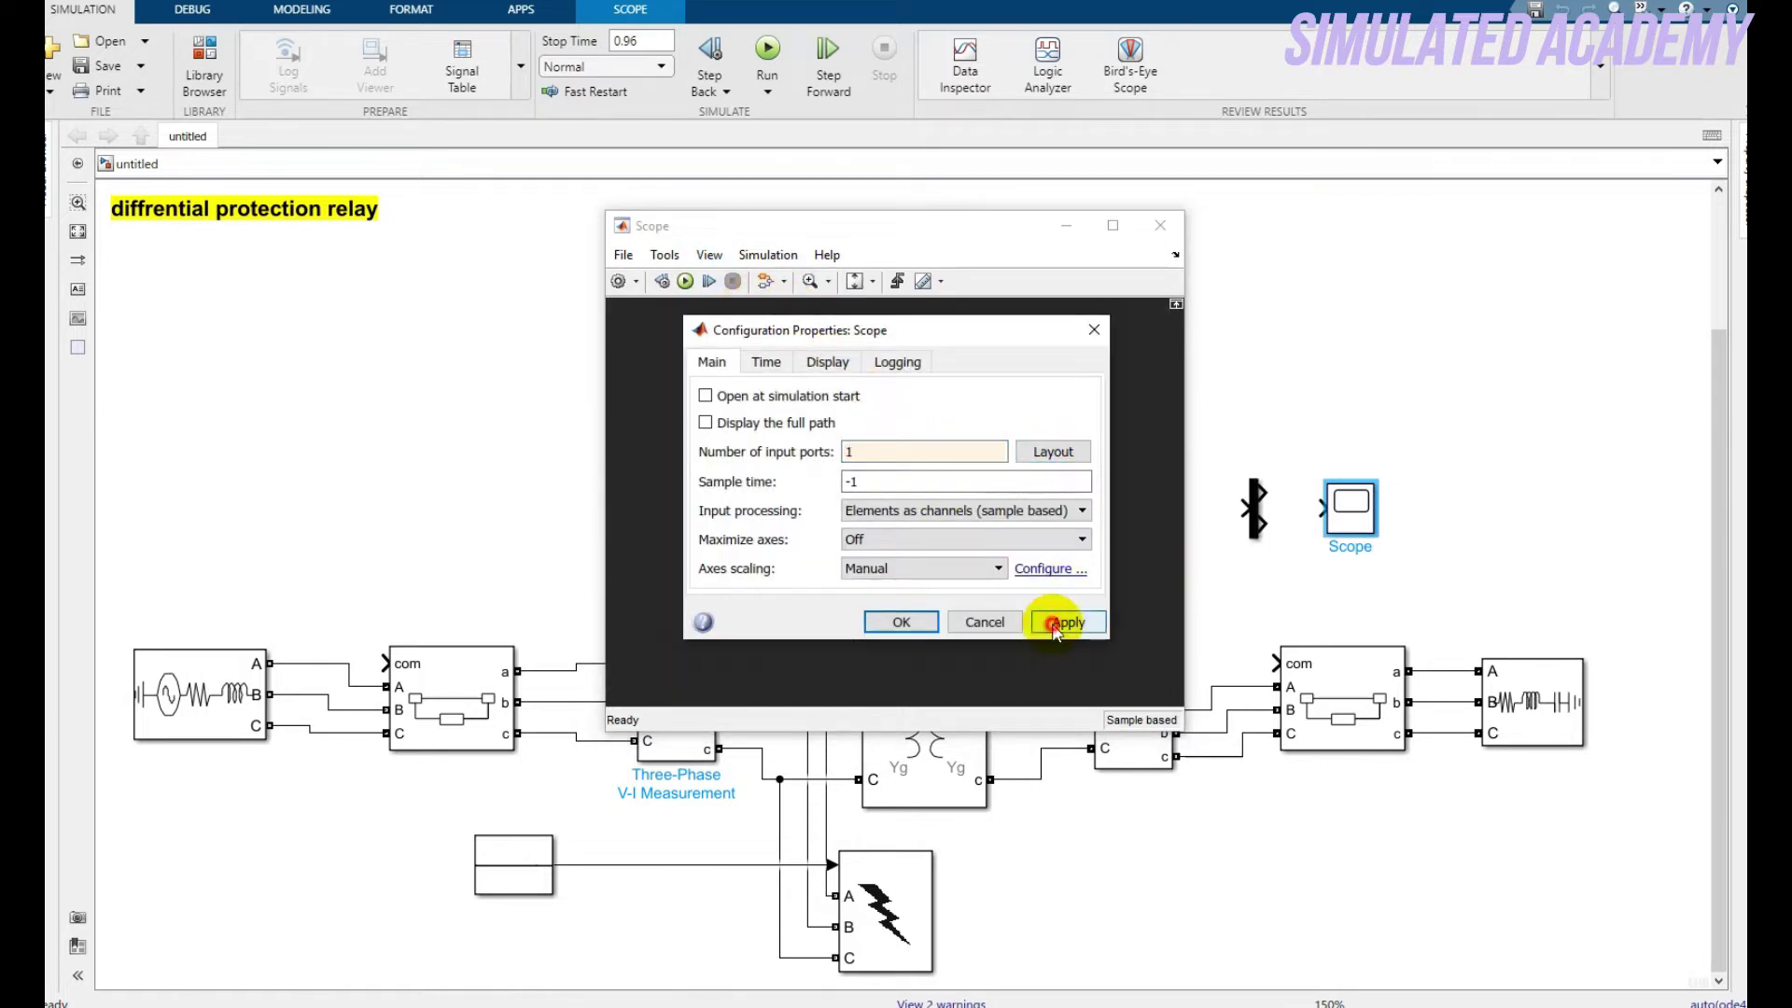
{"action": "left_click", "coordinate": [901, 622]}
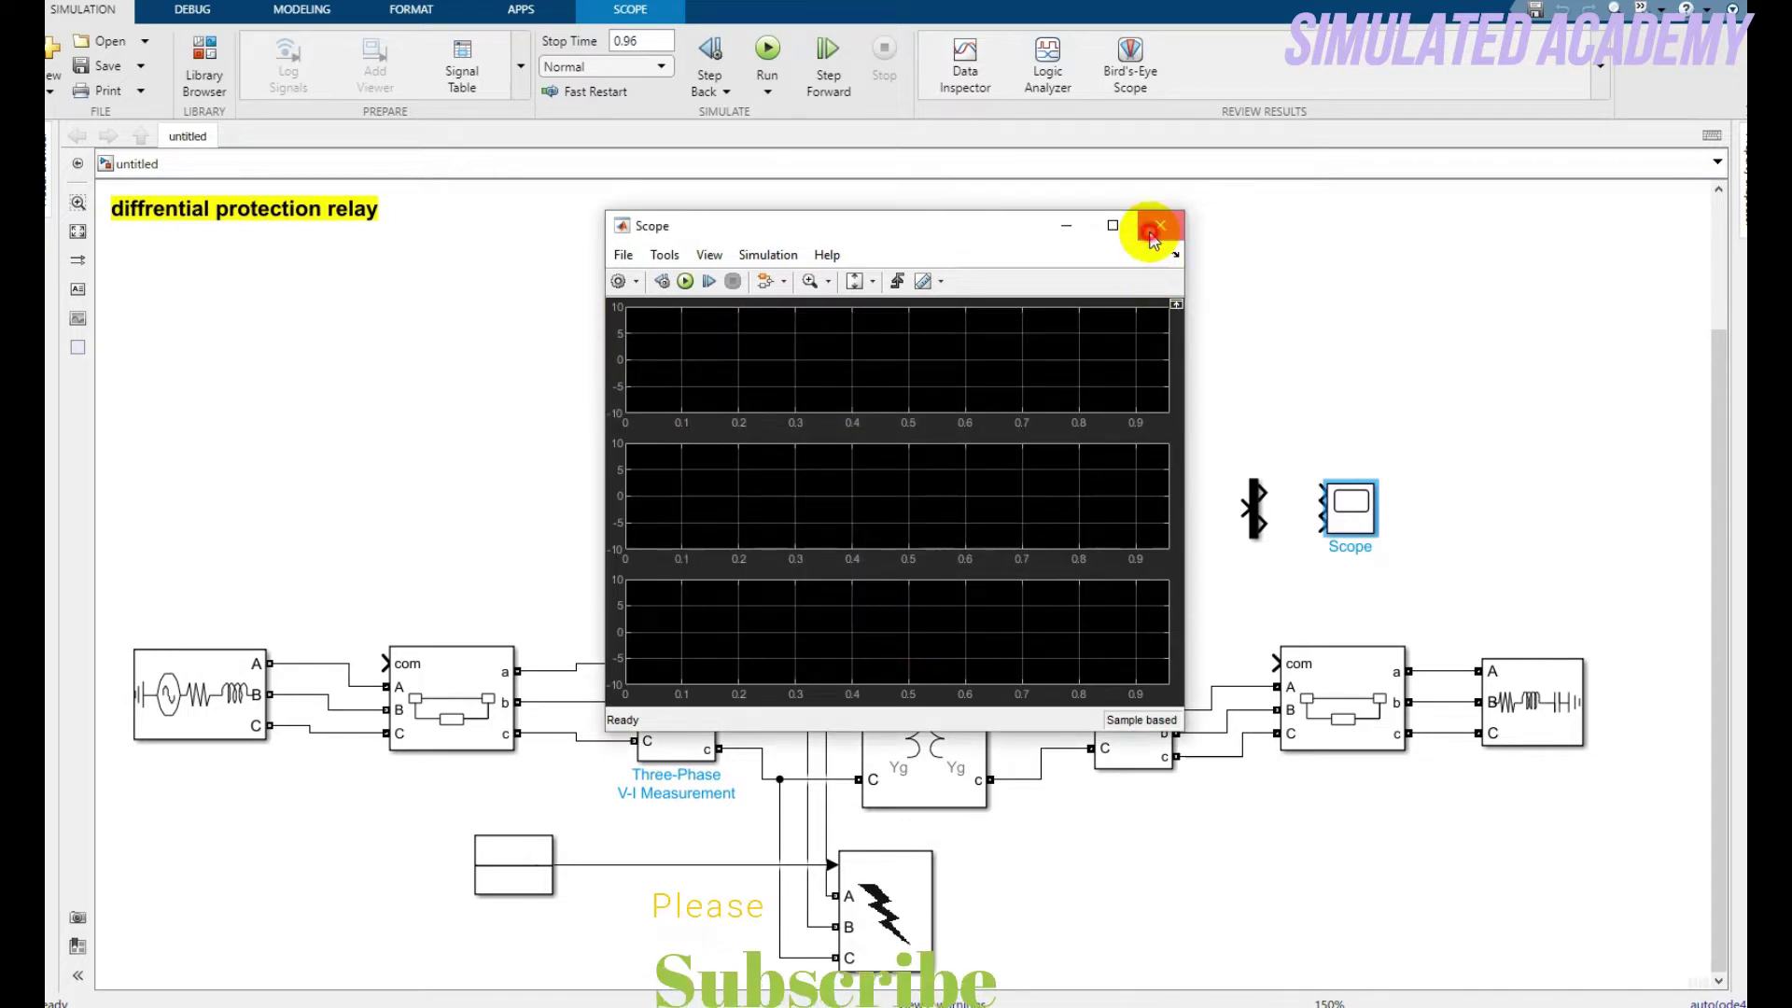
{"action": "left_click", "coordinate": [1160, 225]}
Set the Demux to 3 outputs and connect all of them to the Scope's inputs
{"action": "left_click", "coordinate": [1256, 516]}
{"action": "double_click", "coordinate": [1257, 516]}
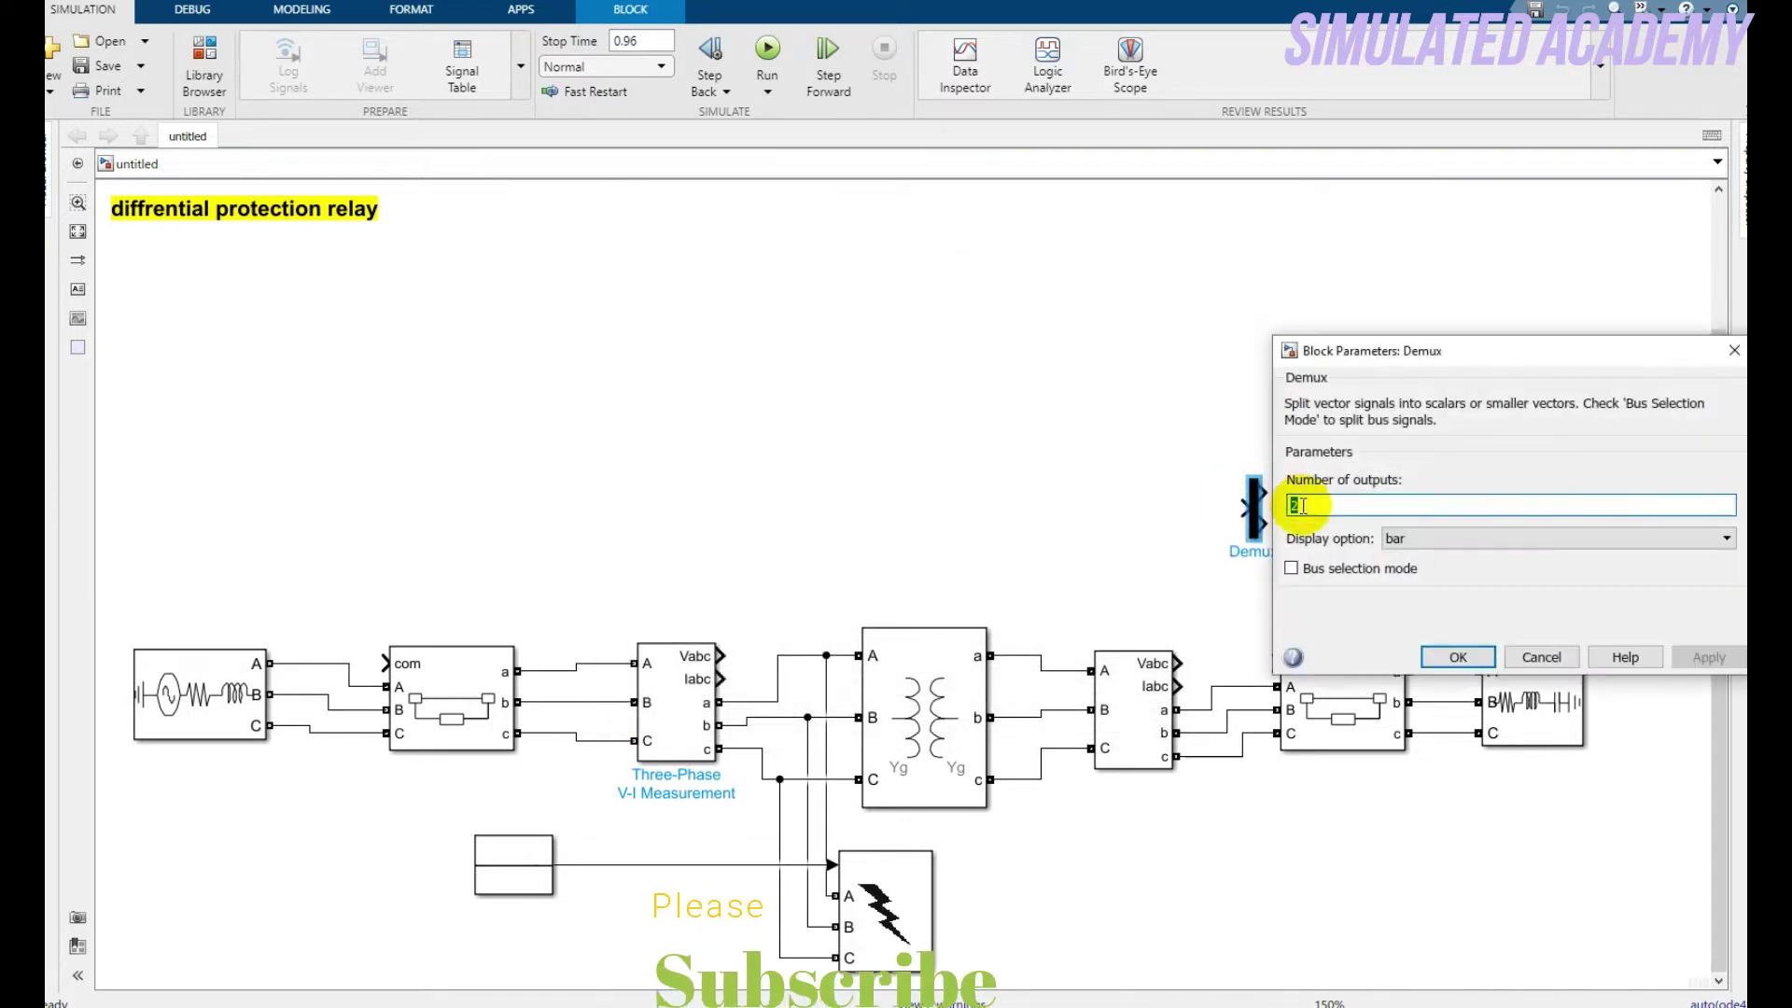
{"action": "type", "text": "3"}
{"action": "left_click", "coordinate": [1455, 657]}
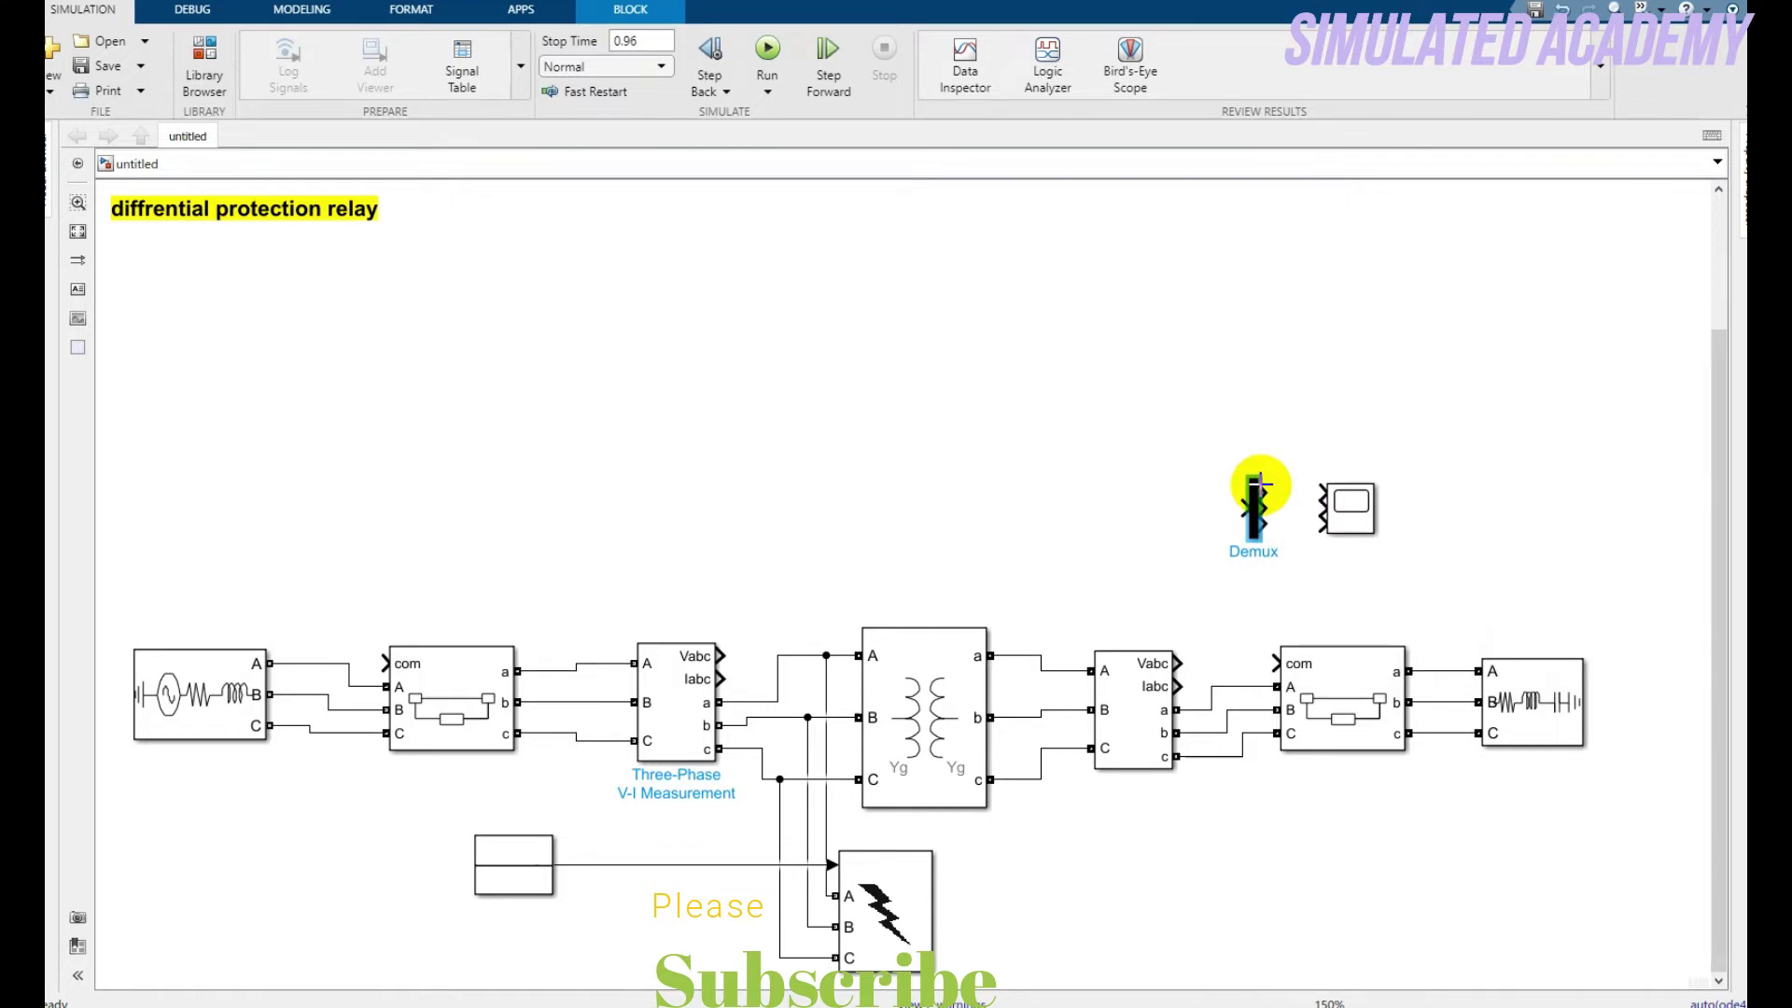
{"action": "left_click_drag", "start_coordinate": [1263, 493], "coordinate": [1320, 525]}
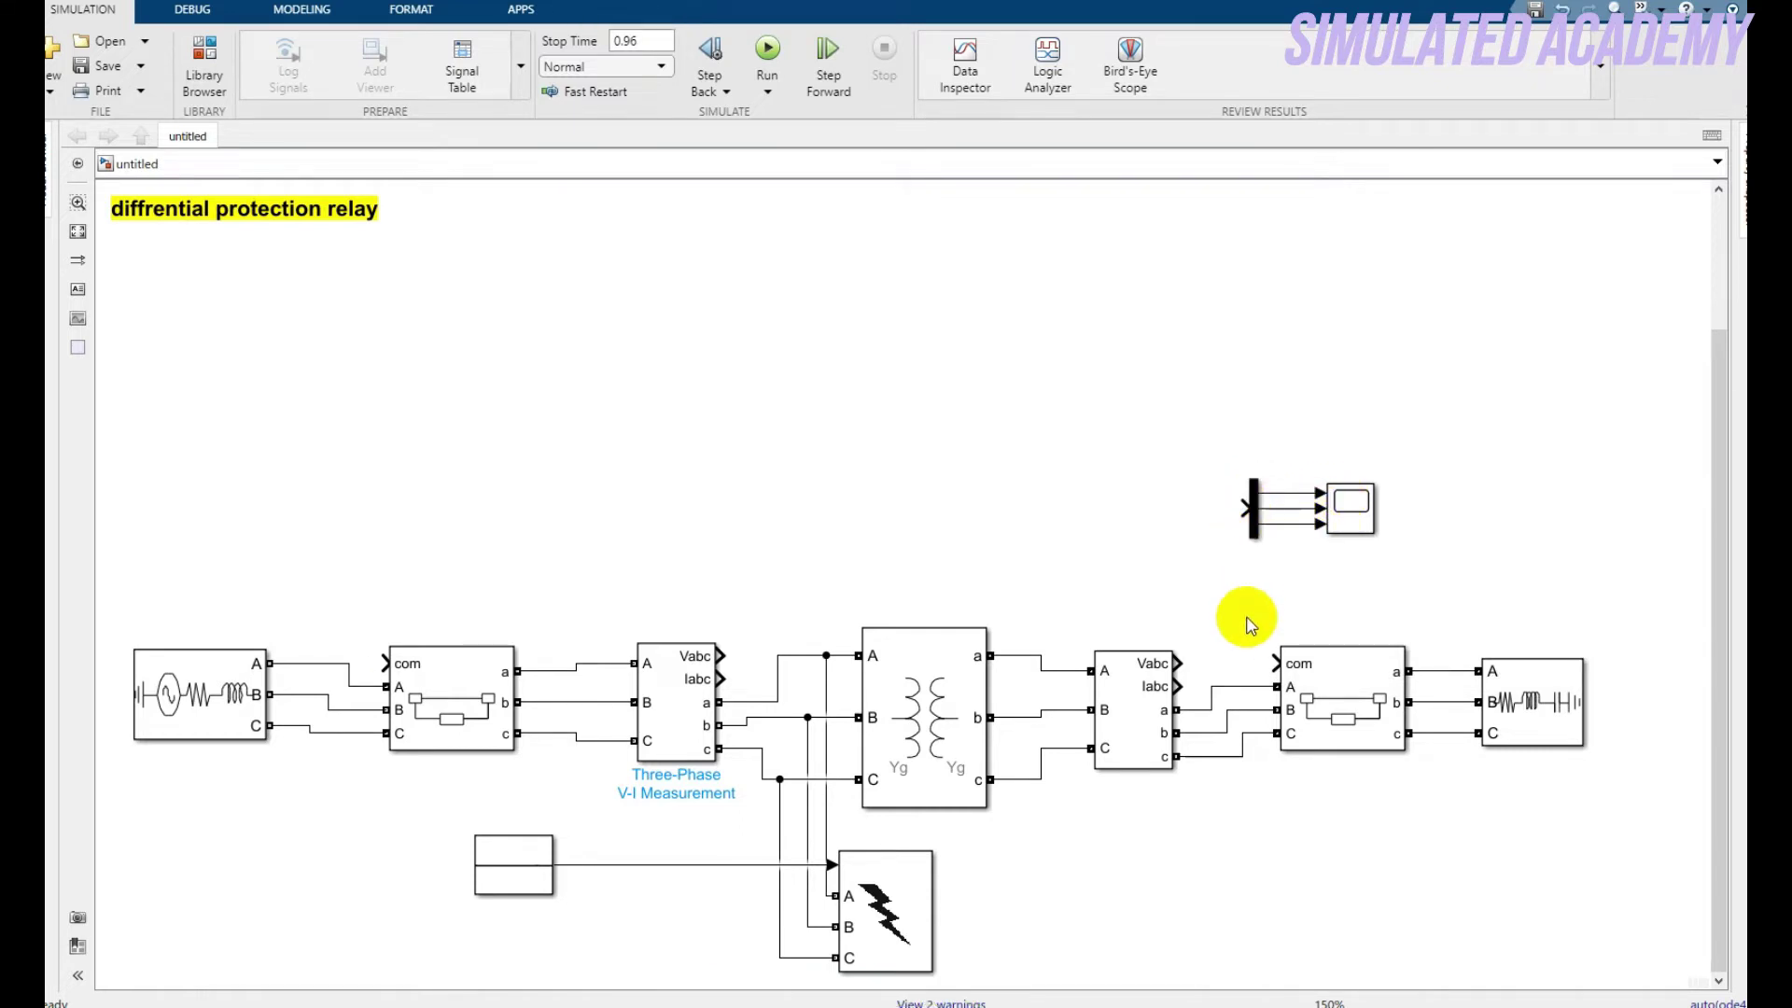
Duplicate the wired Demux and Scope pair, placing the copy beside the original above the load-side measurement block
{"action": "left_click_drag", "start_coordinate": [1440, 564], "coordinate": [1213, 453]}
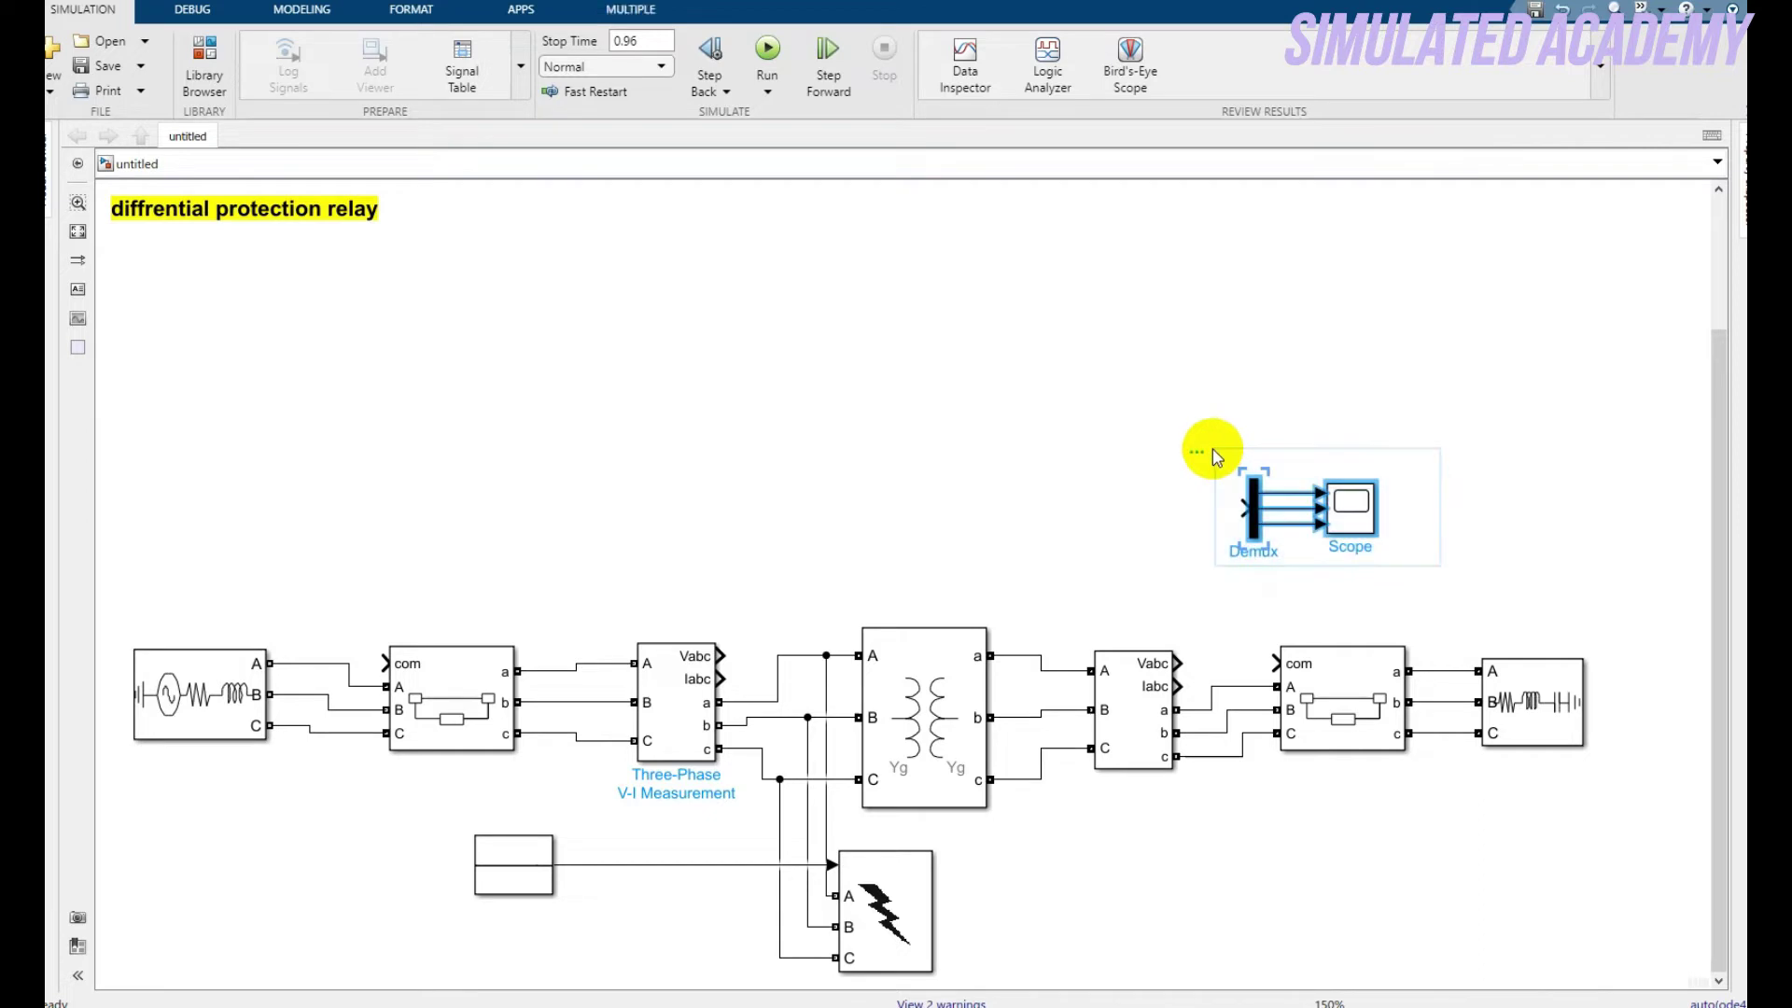
{"action": "left_click", "coordinate": [1089, 518]}
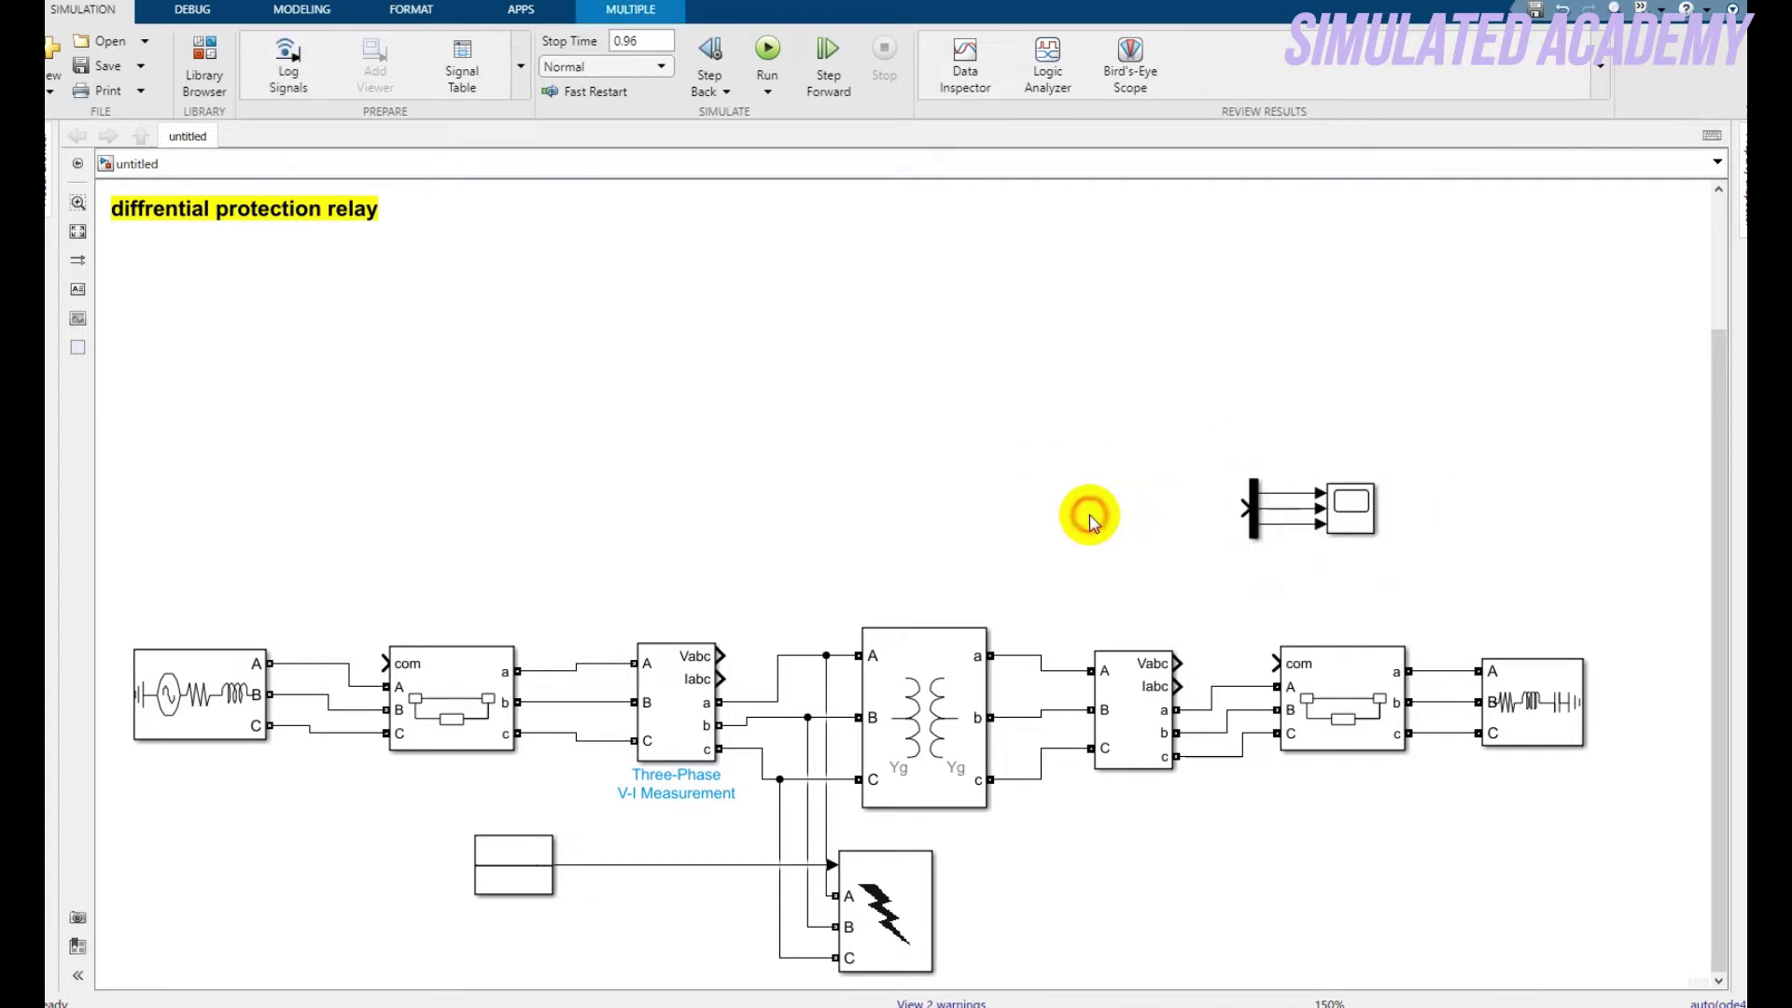
{"action": "key", "text": "ctrl+v"}
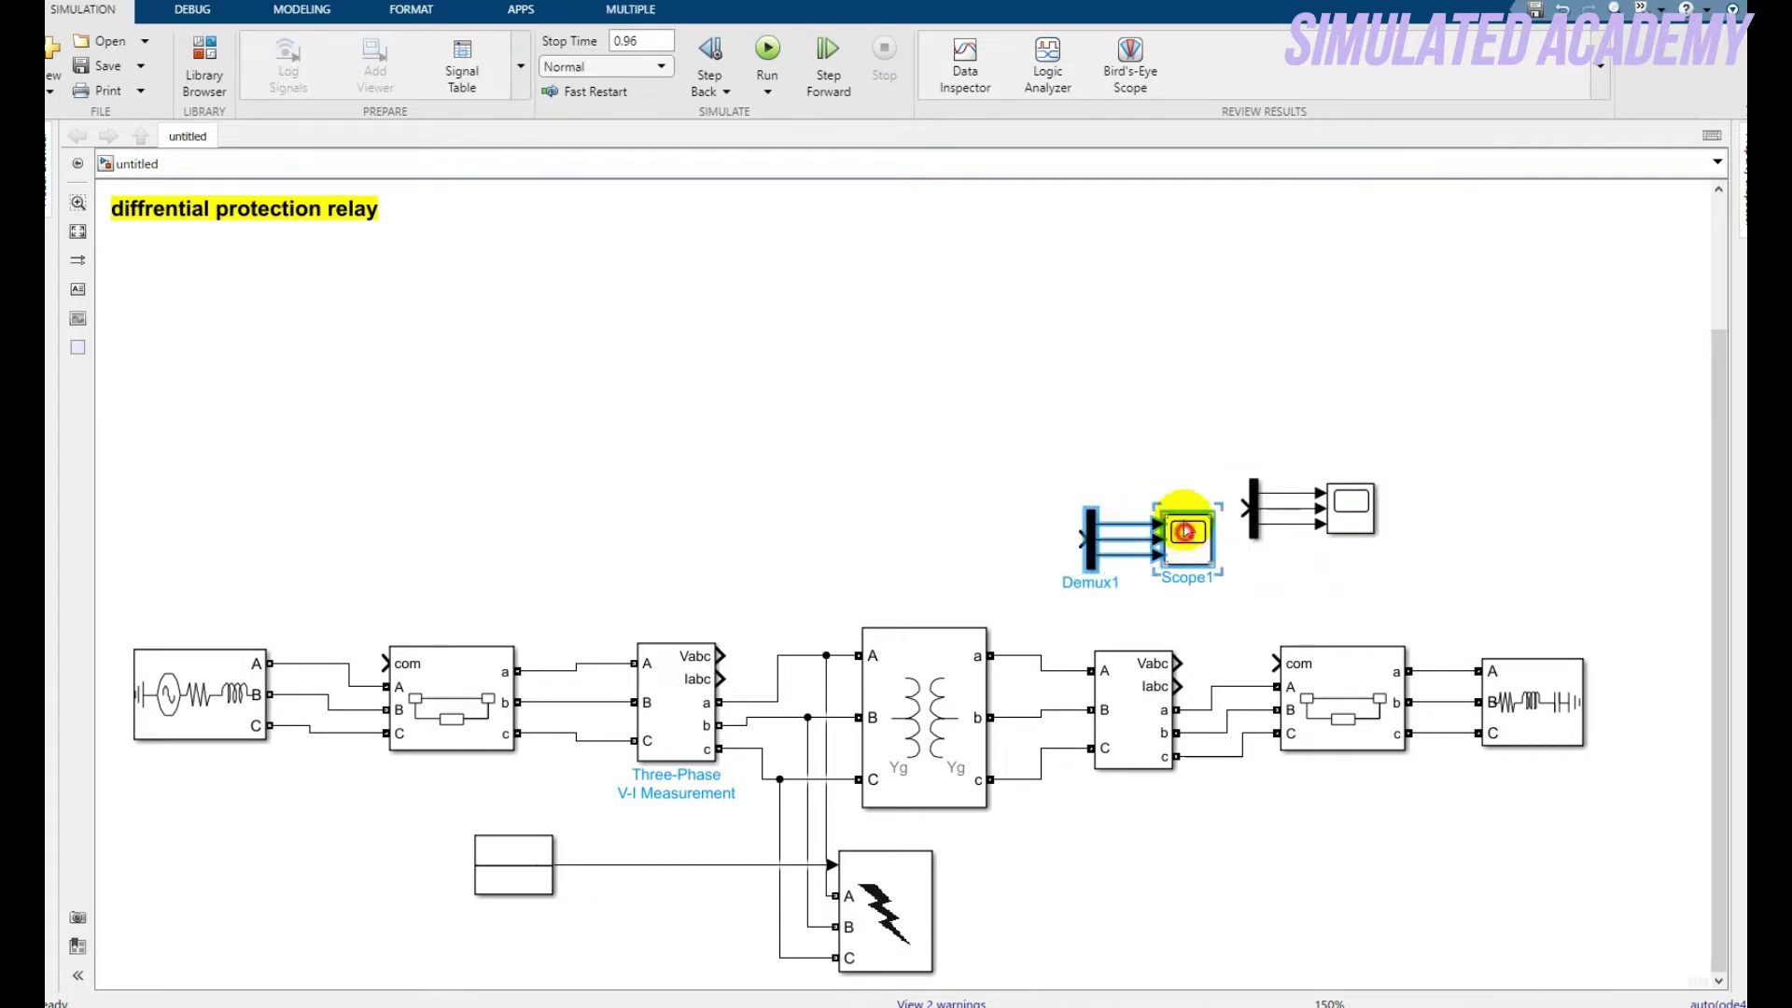
Add two more copies of the Demux and Scope pair side by side above the source-side measurement block, level with the others
{"action": "left_click", "coordinate": [704, 502]}
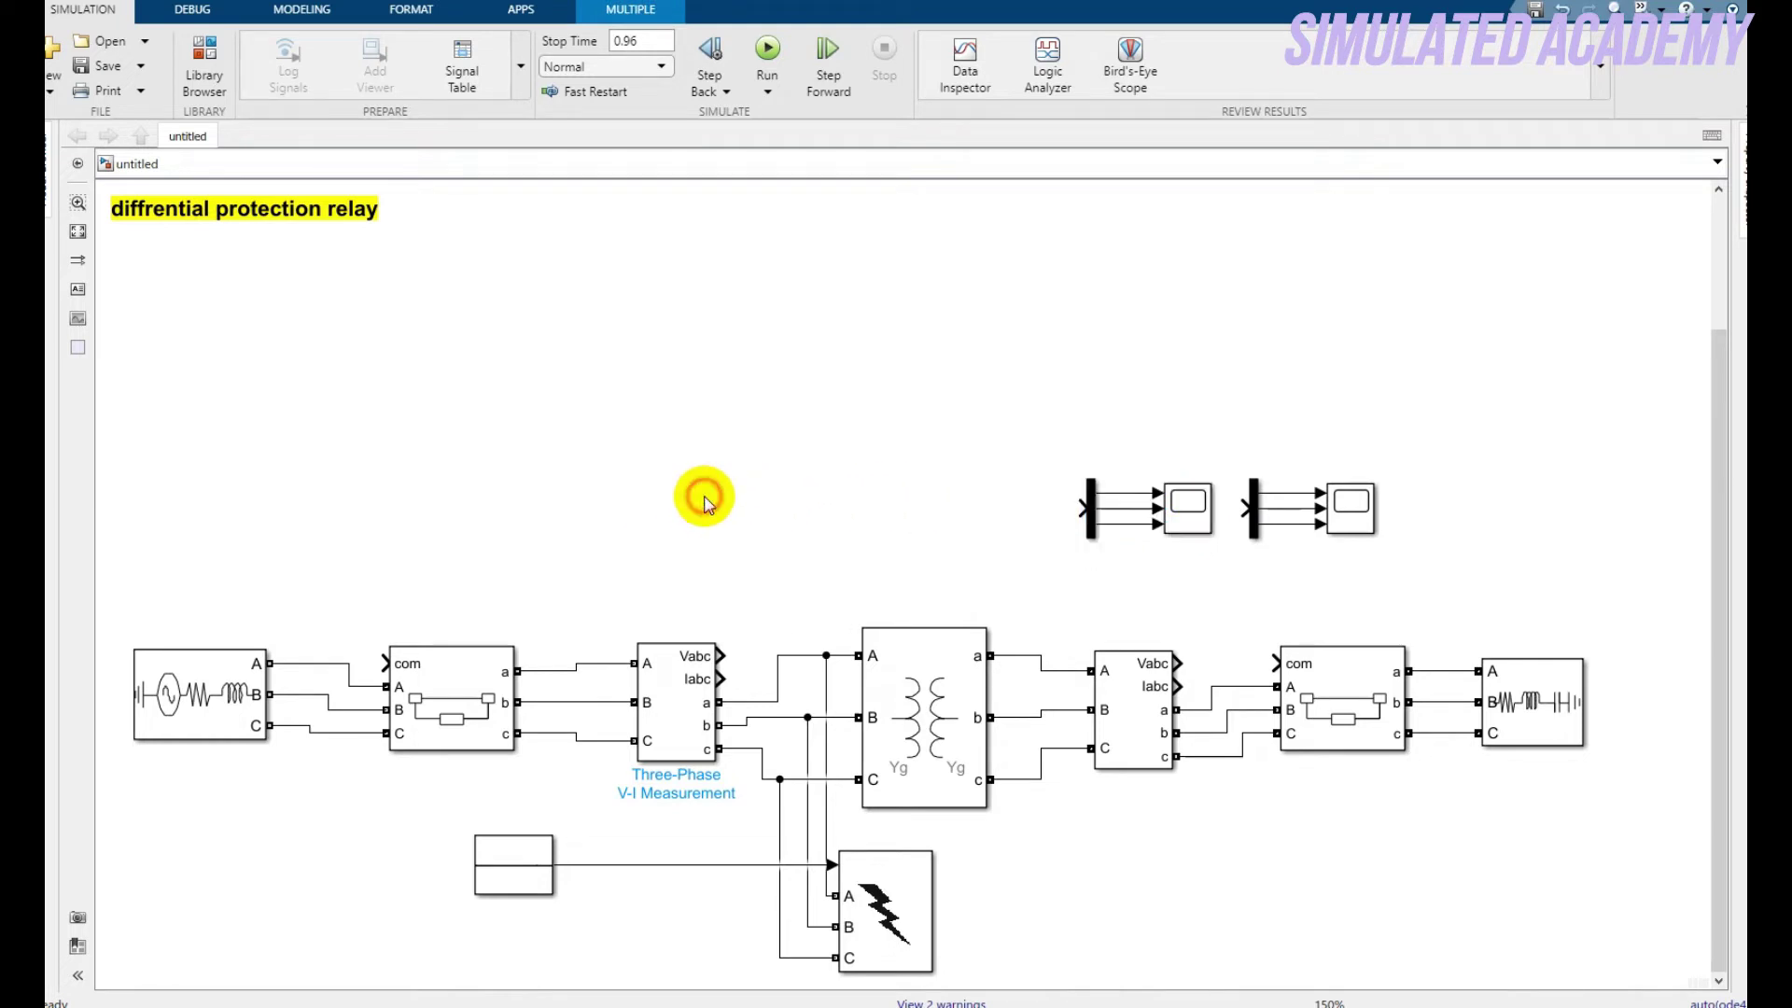
{"action": "key", "text": "ctrl+v"}
{"action": "left_click_drag", "start_coordinate": [800, 522], "coordinate": [882, 512]}
{"action": "left_click", "coordinate": [643, 509]}
{"action": "key", "text": "ctrl+v"}
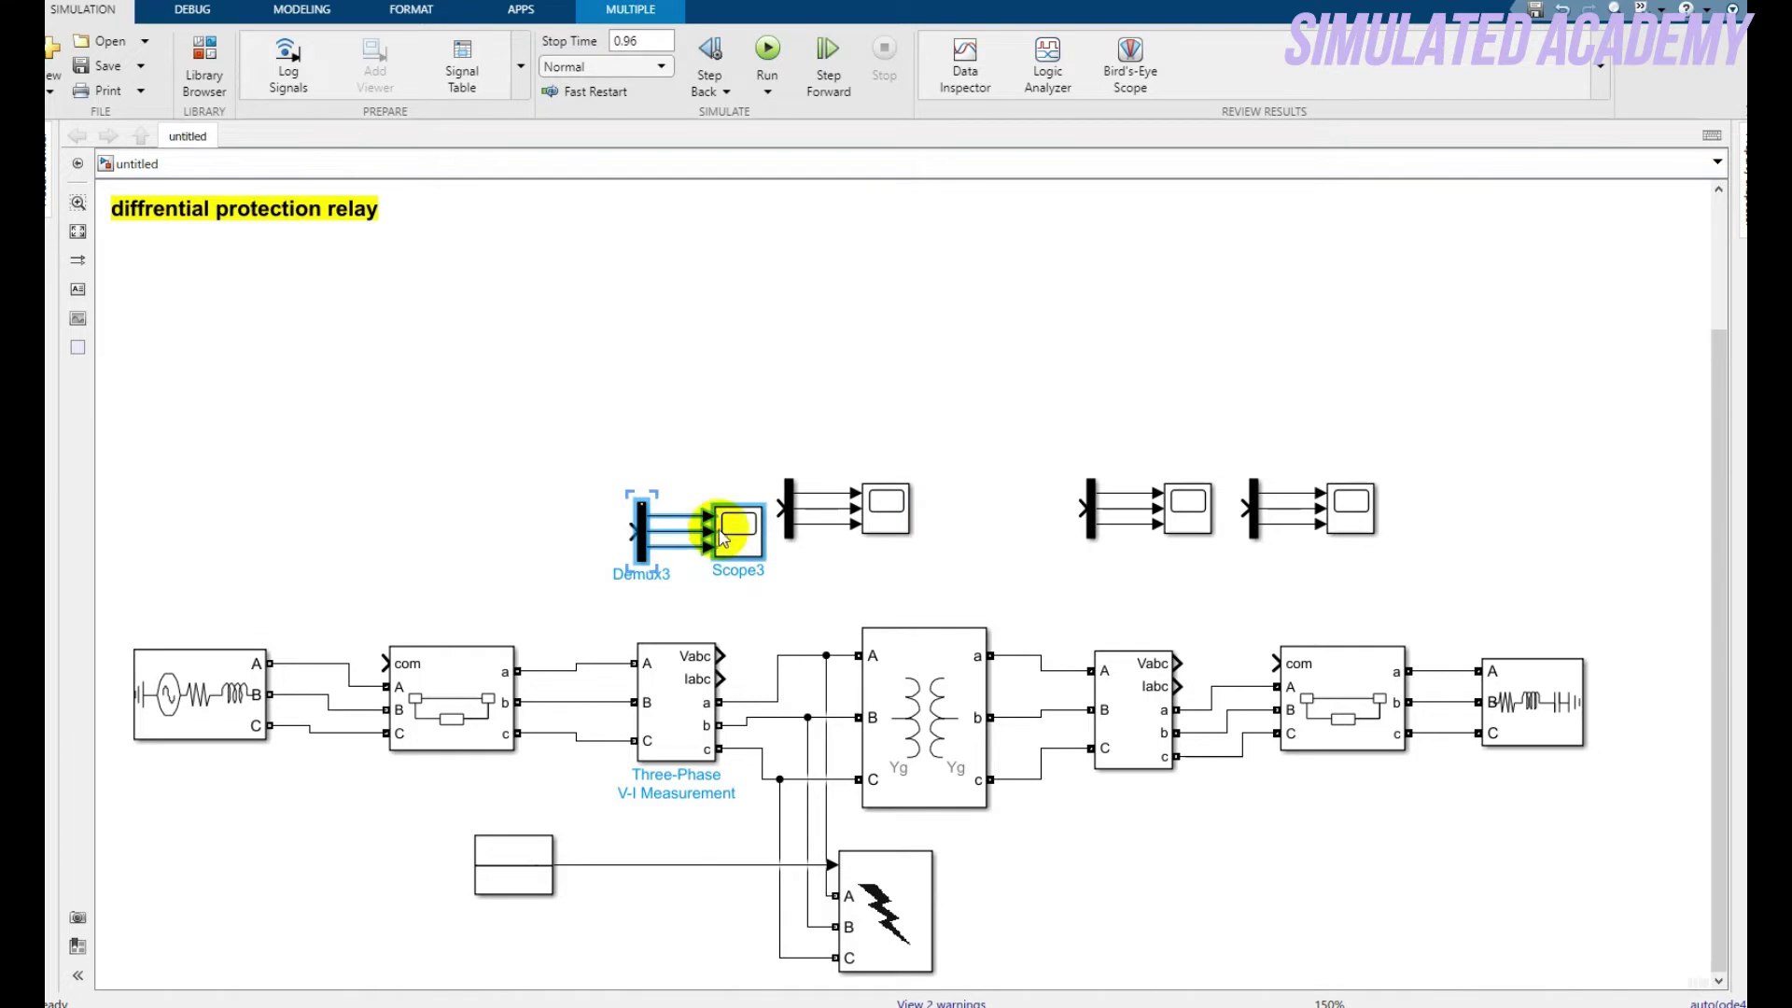
{"action": "left_click_drag", "start_coordinate": [737, 525], "coordinate": [712, 512]}
{"action": "left_click", "coordinate": [867, 588]}
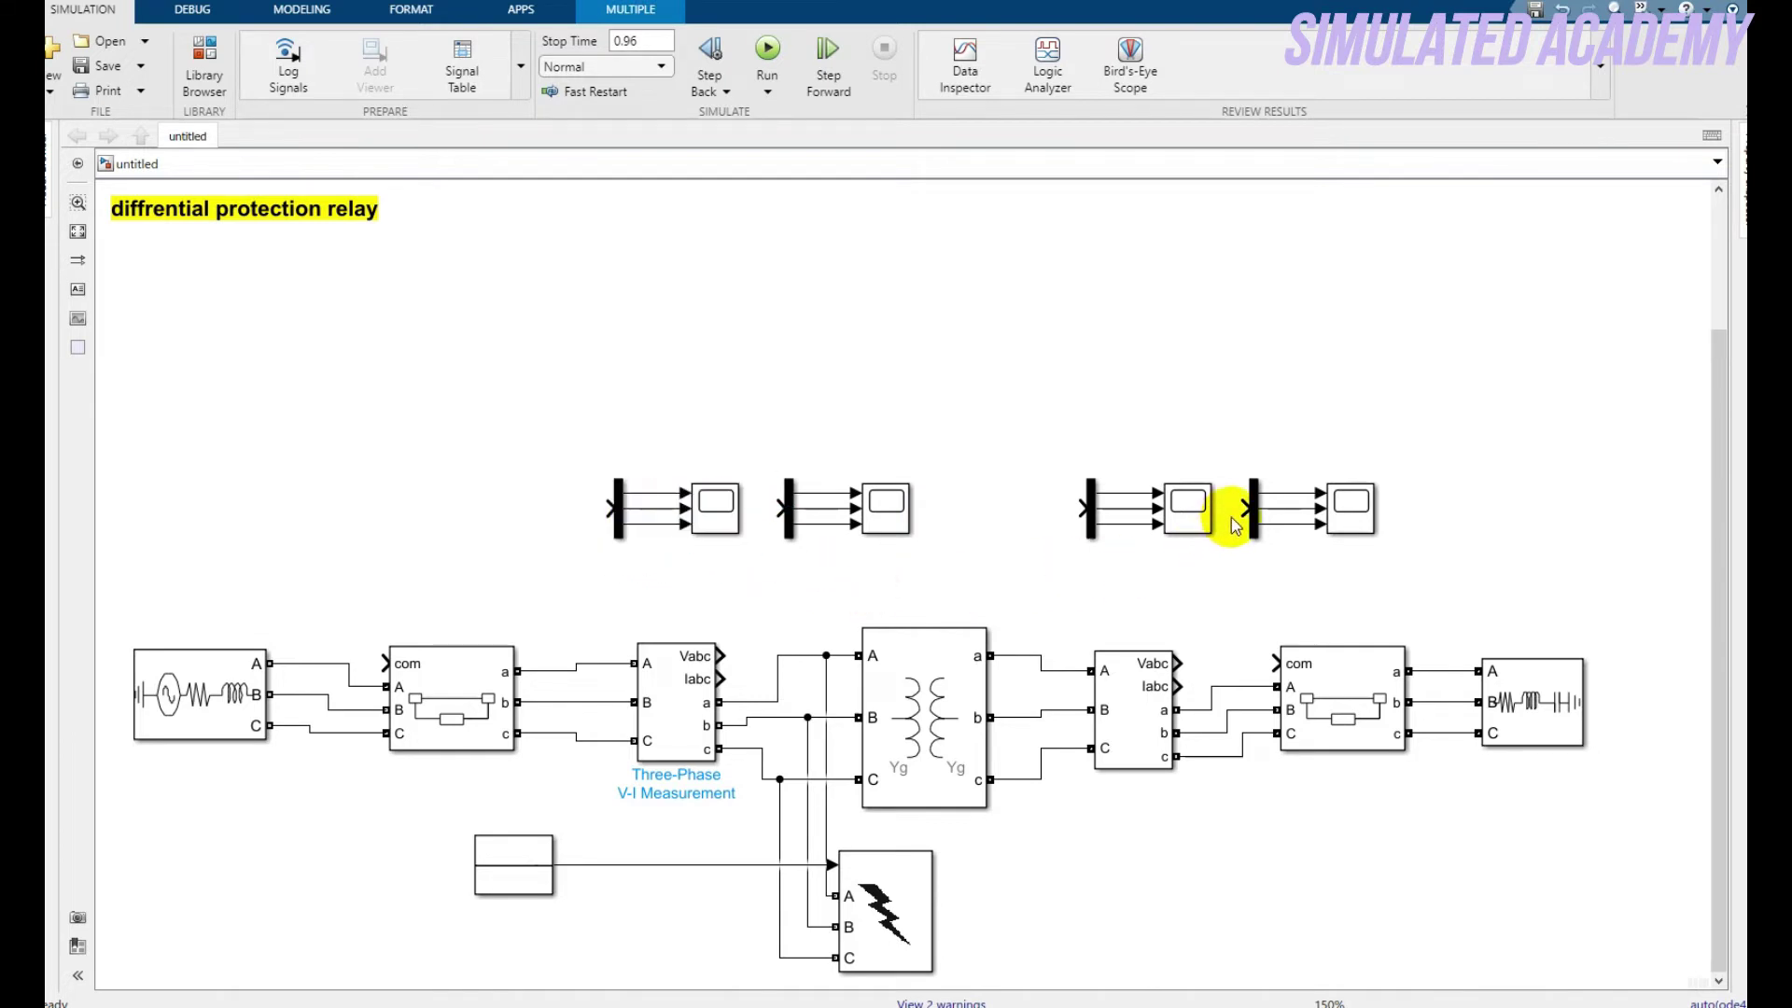
Connect the Vabc and Iabc outputs of both V-I measurement blocks to the four Demux inputs, one signal per Demux
{"action": "left_click_drag", "start_coordinate": [1241, 508], "coordinate": [1176, 659]}
{"action": "left_click_drag", "start_coordinate": [1082, 511], "coordinate": [1179, 663]}
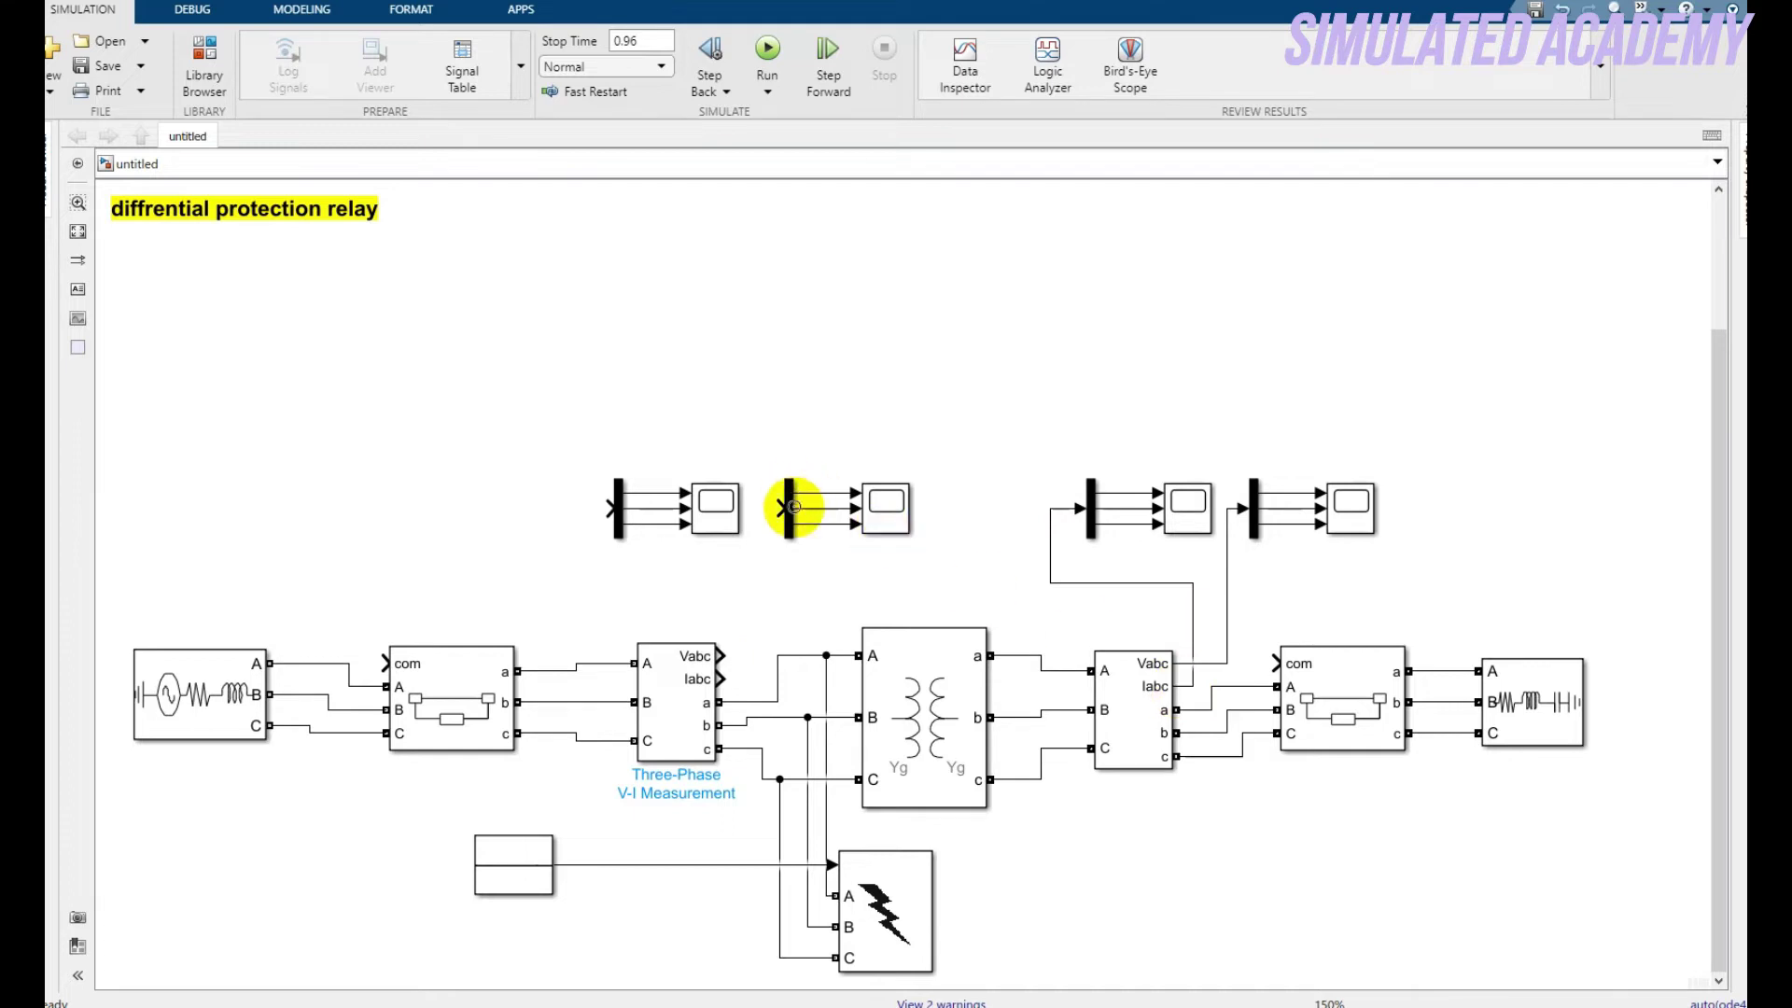
{"action": "left_click_drag", "start_coordinate": [779, 512], "coordinate": [716, 656]}
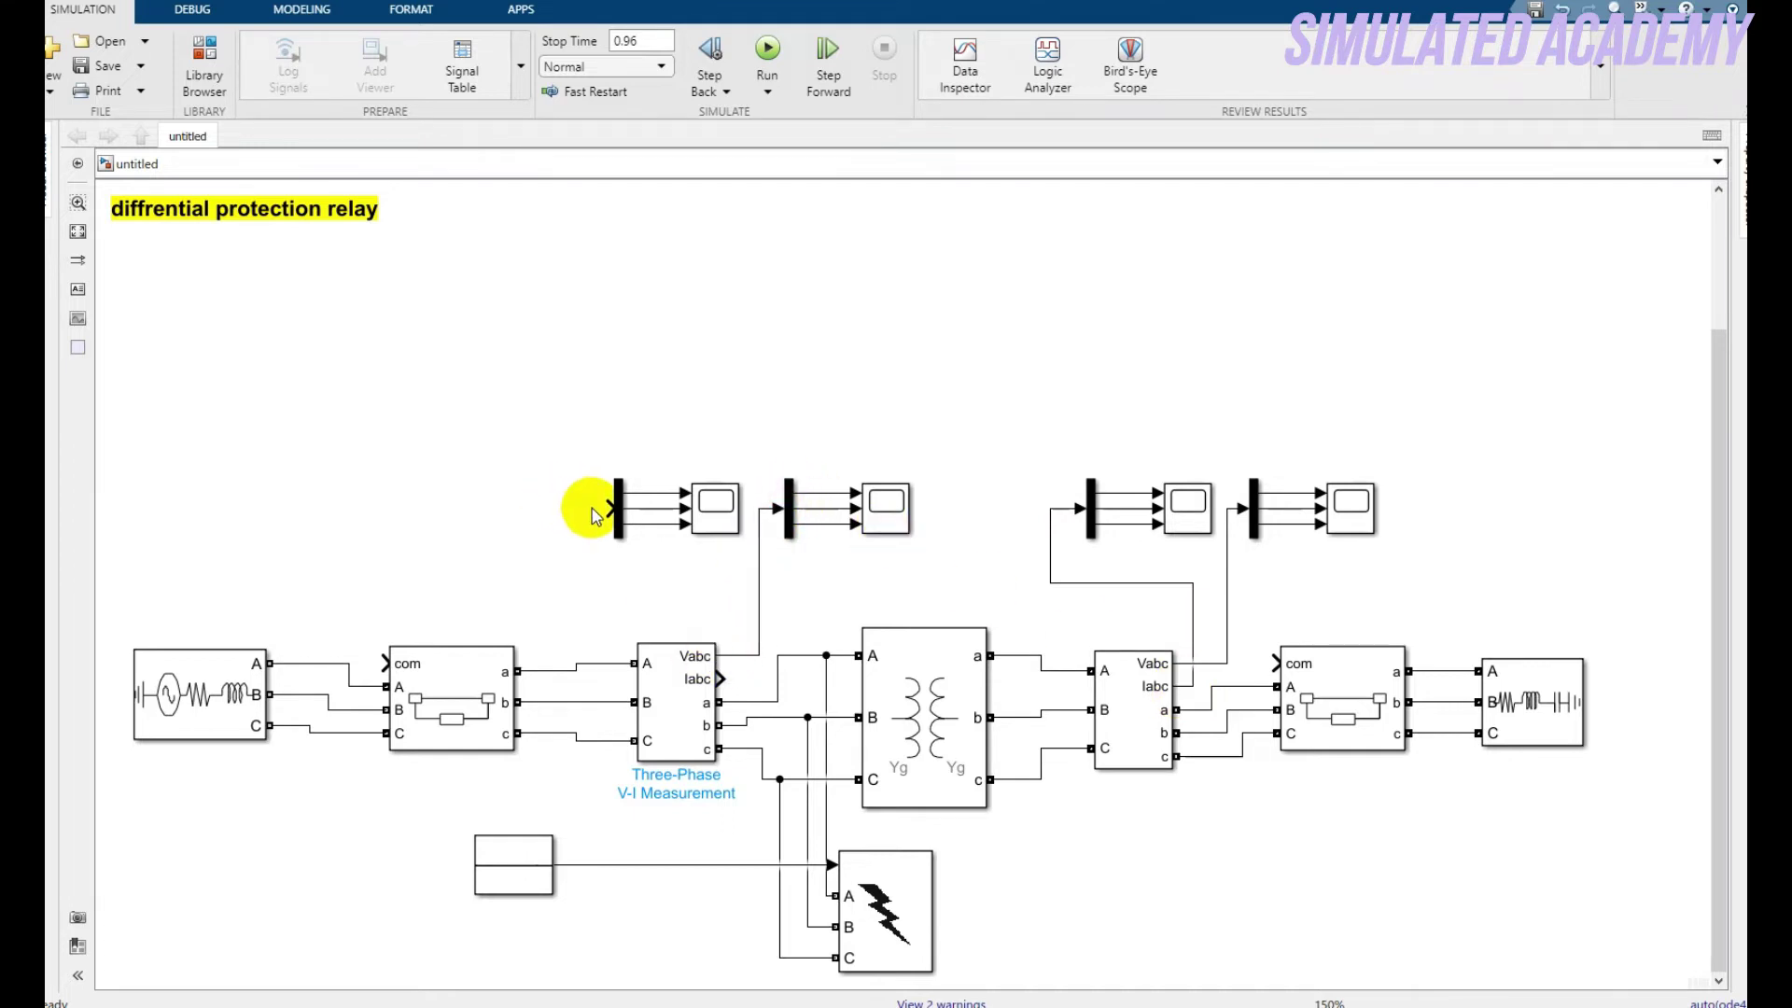
{"action": "left_click_drag", "start_coordinate": [609, 506], "coordinate": [721, 678]}
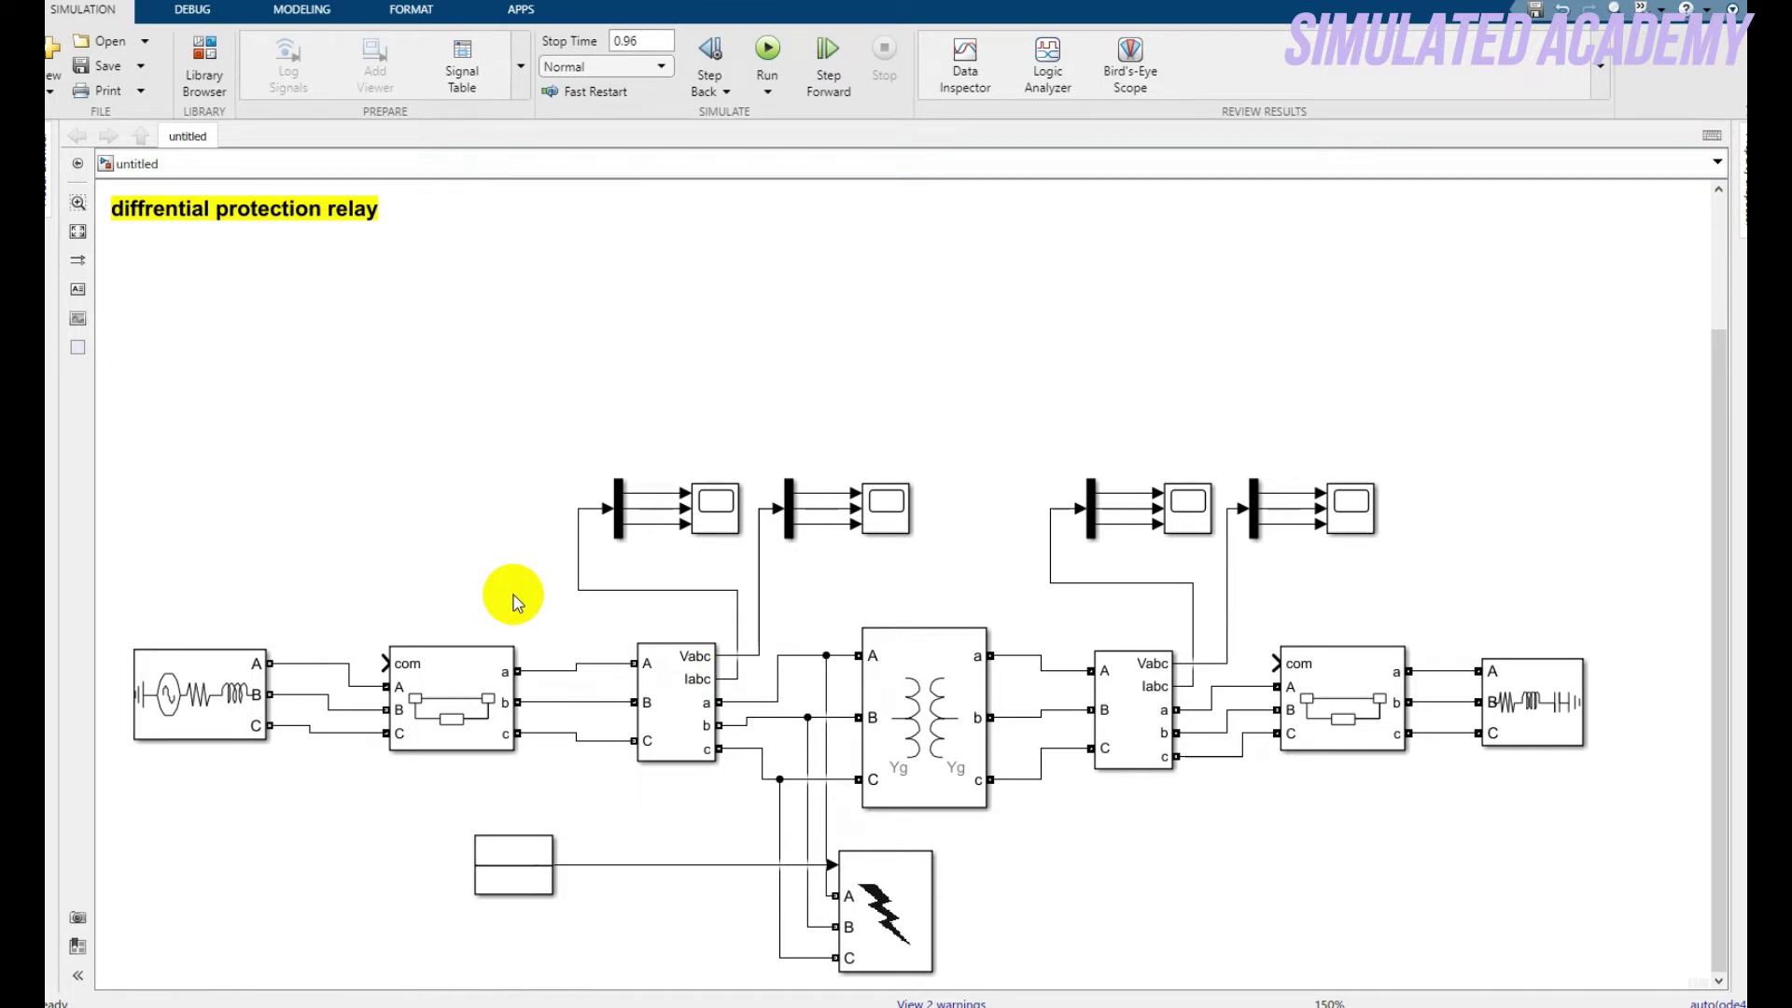
Place two more Demux copies, one above the other, in the empty area above the scopes and enlarge both into tall bars
{"action": "left_click_drag", "start_coordinate": [1719, 752], "coordinate": [1741, 560]}
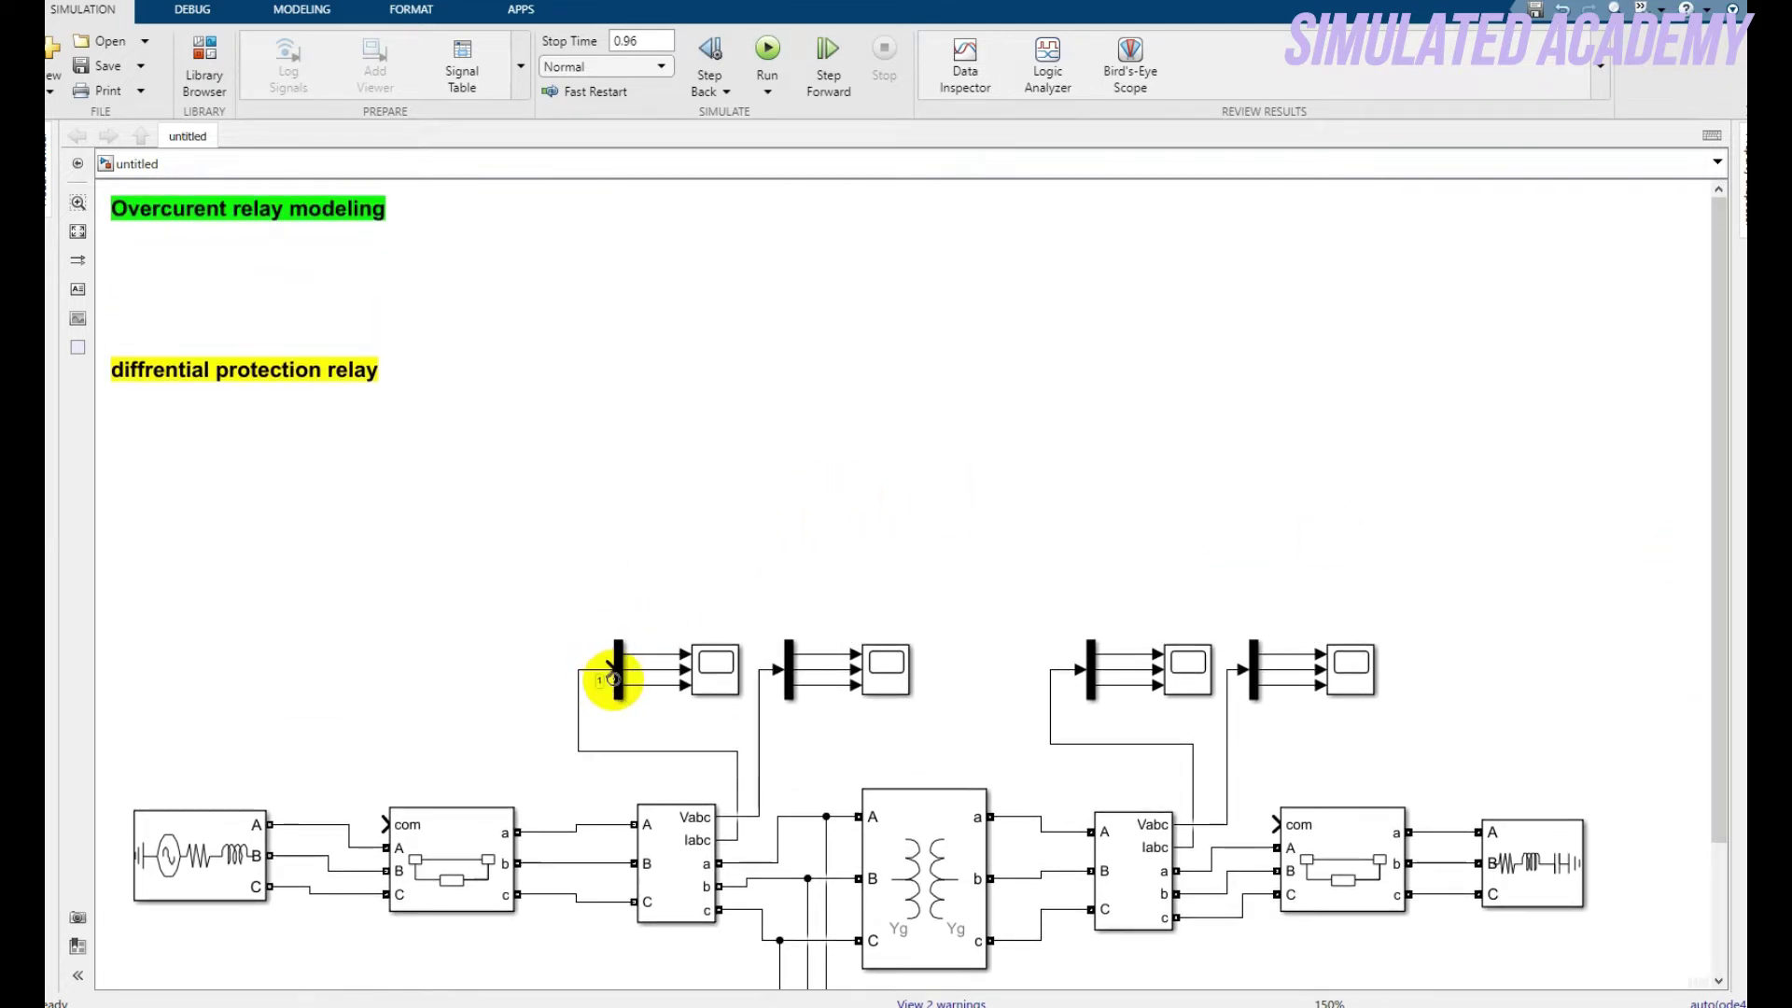
{"action": "left_click_drag", "start_coordinate": [620, 686], "coordinate": [684, 270]}
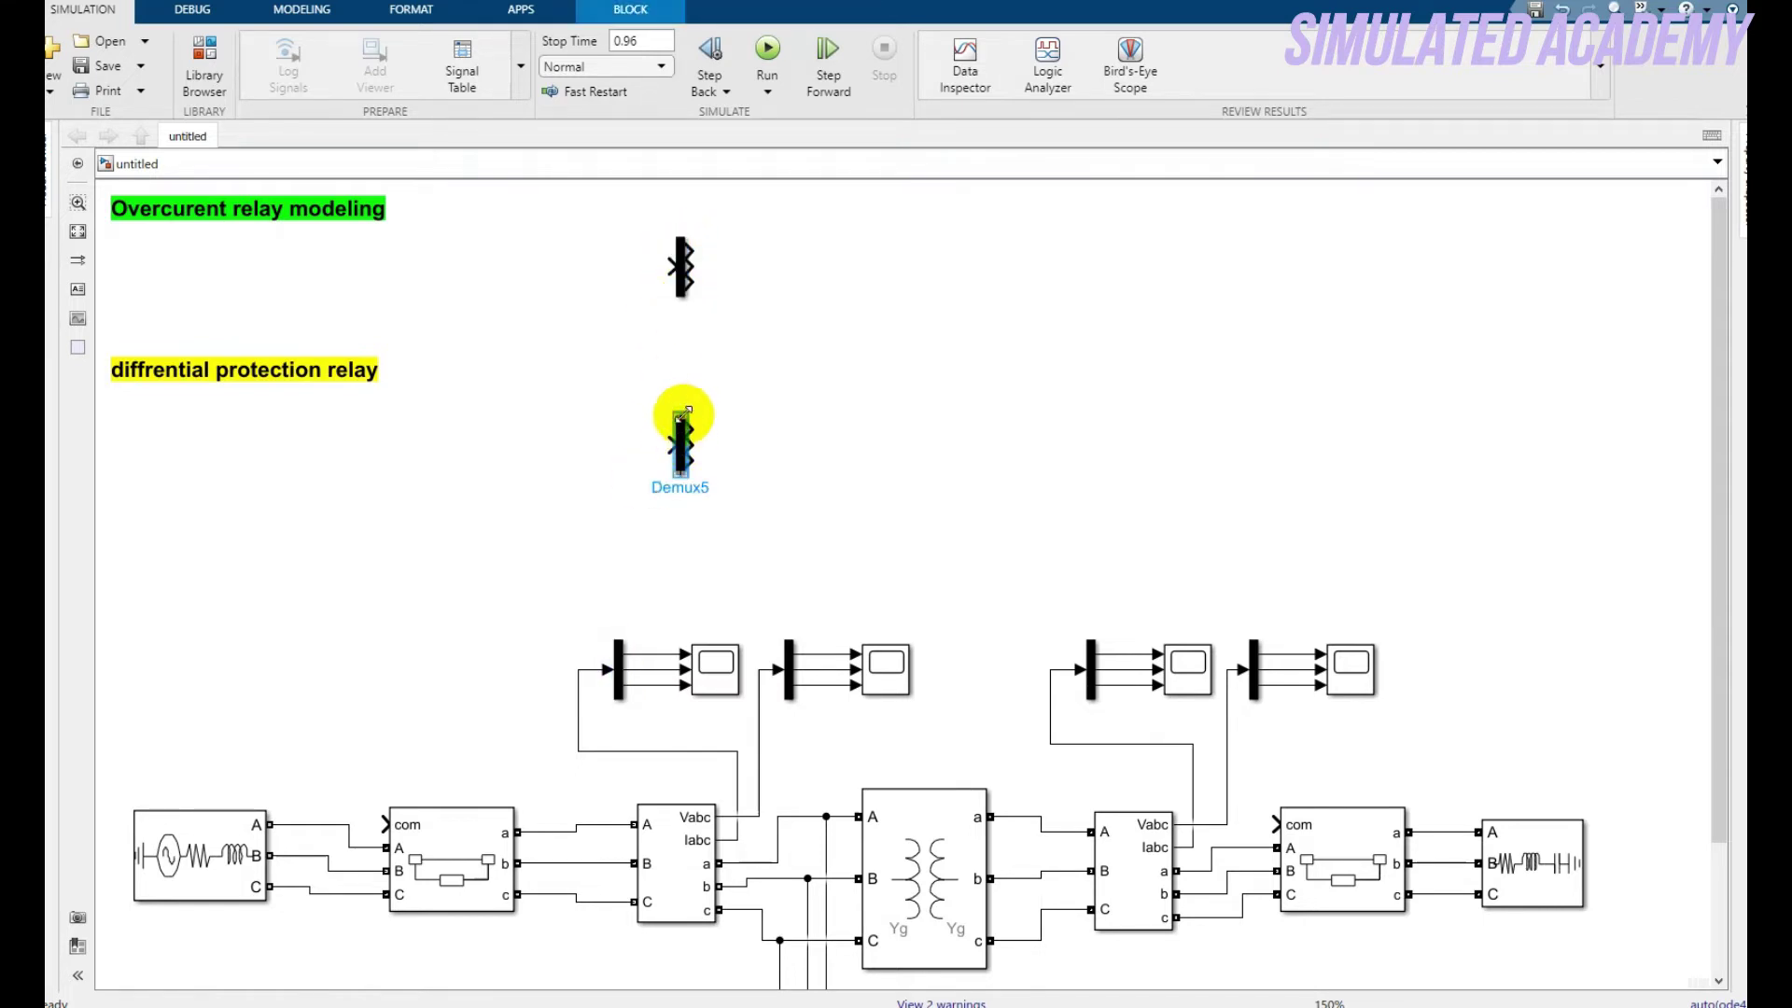
{"action": "left_click_drag", "start_coordinate": [682, 420], "coordinate": [663, 466]}
{"action": "left_click_drag", "start_coordinate": [702, 526], "coordinate": [702, 576]}
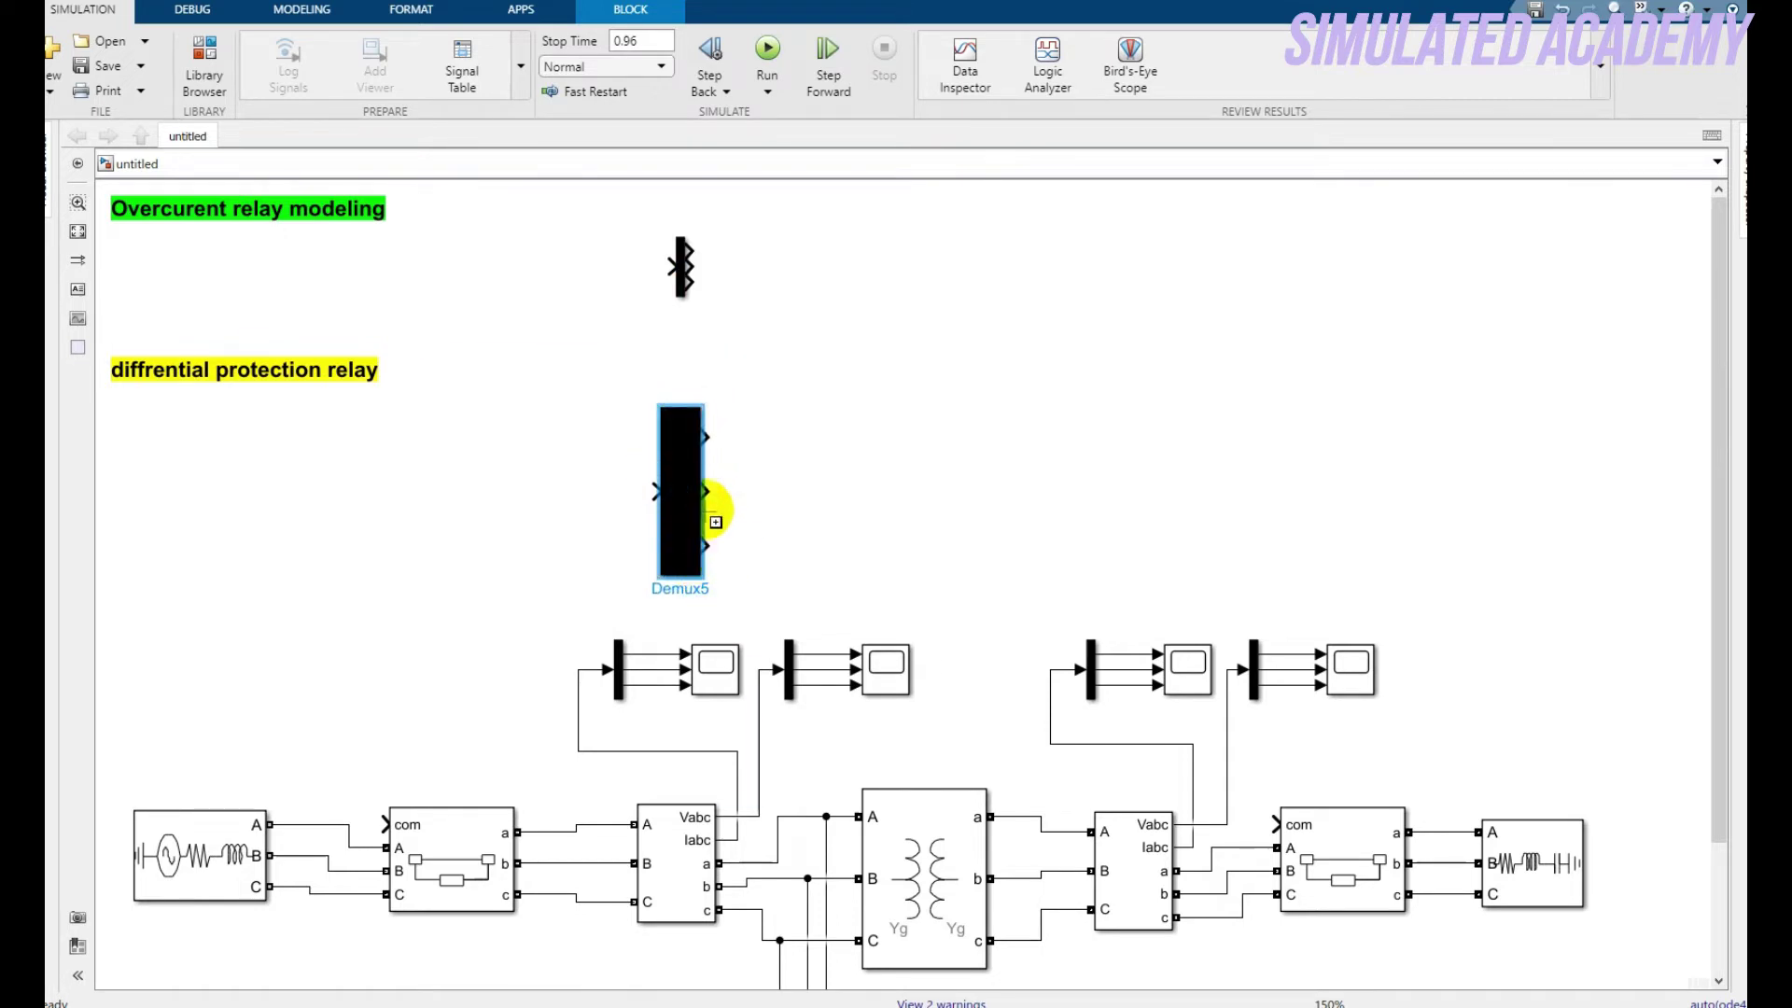
{"action": "left_click_drag", "start_coordinate": [684, 491], "coordinate": [684, 477]}
{"action": "left_click", "coordinate": [682, 275]}
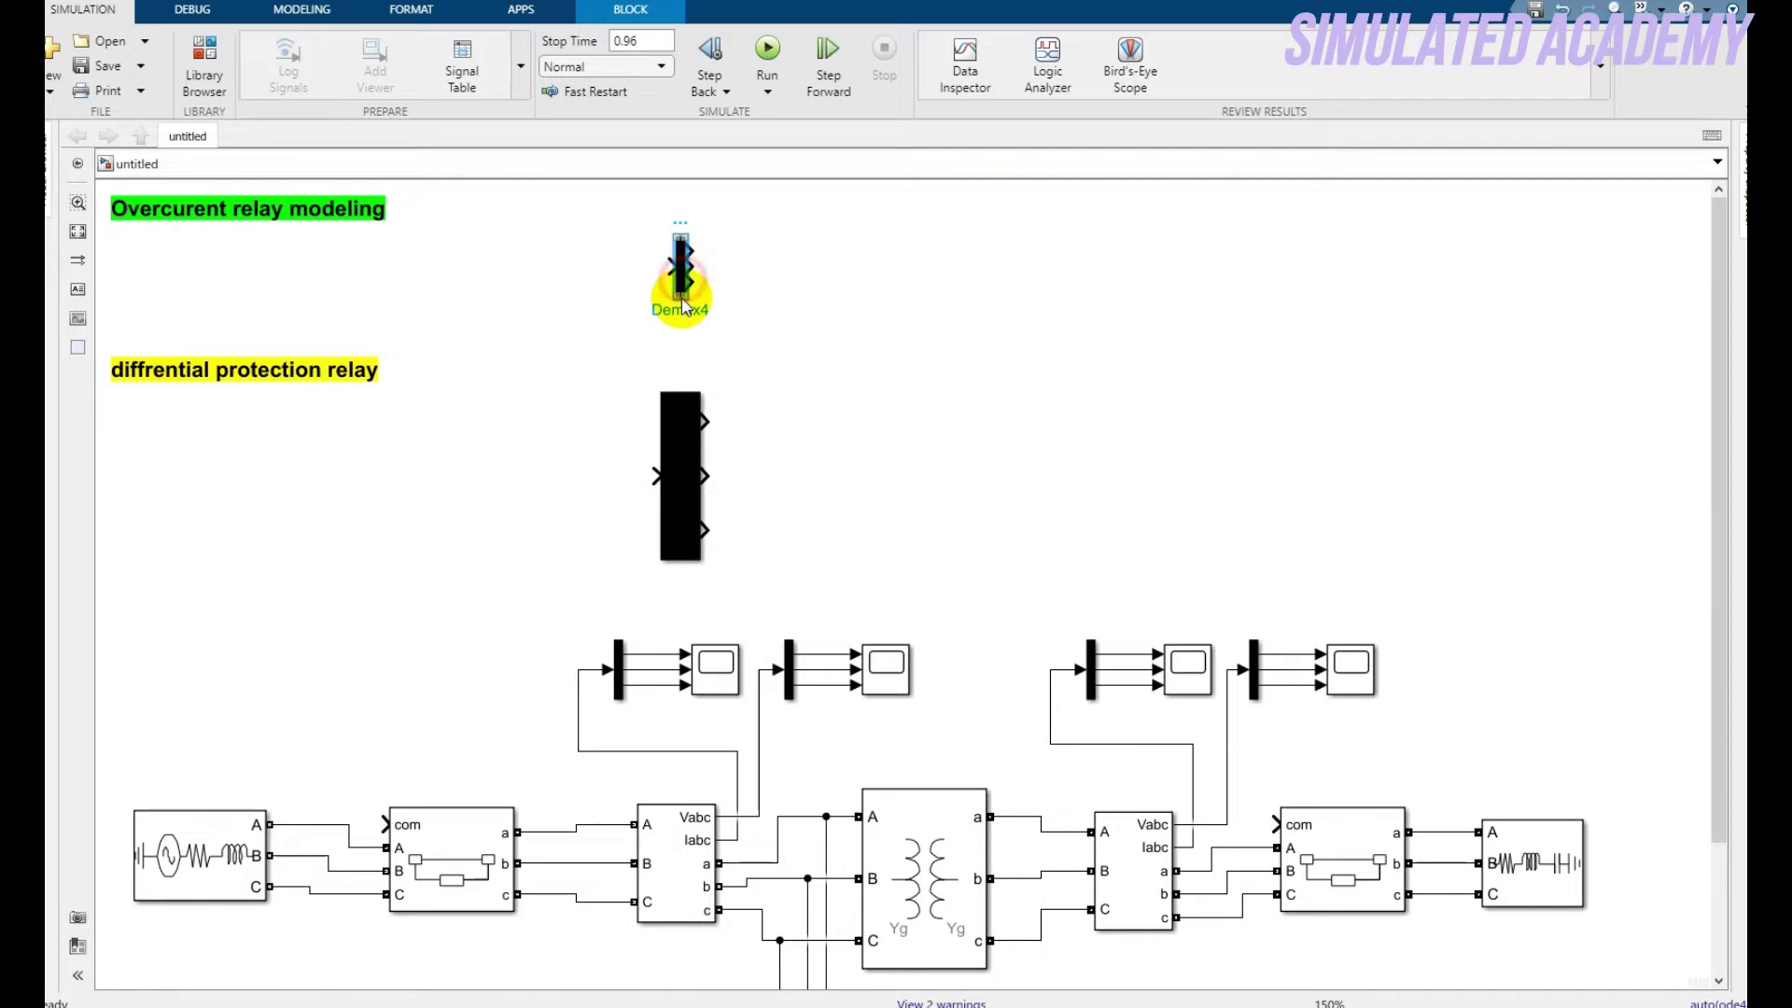
{"action": "left_click_drag", "start_coordinate": [681, 280], "coordinate": [705, 187]}
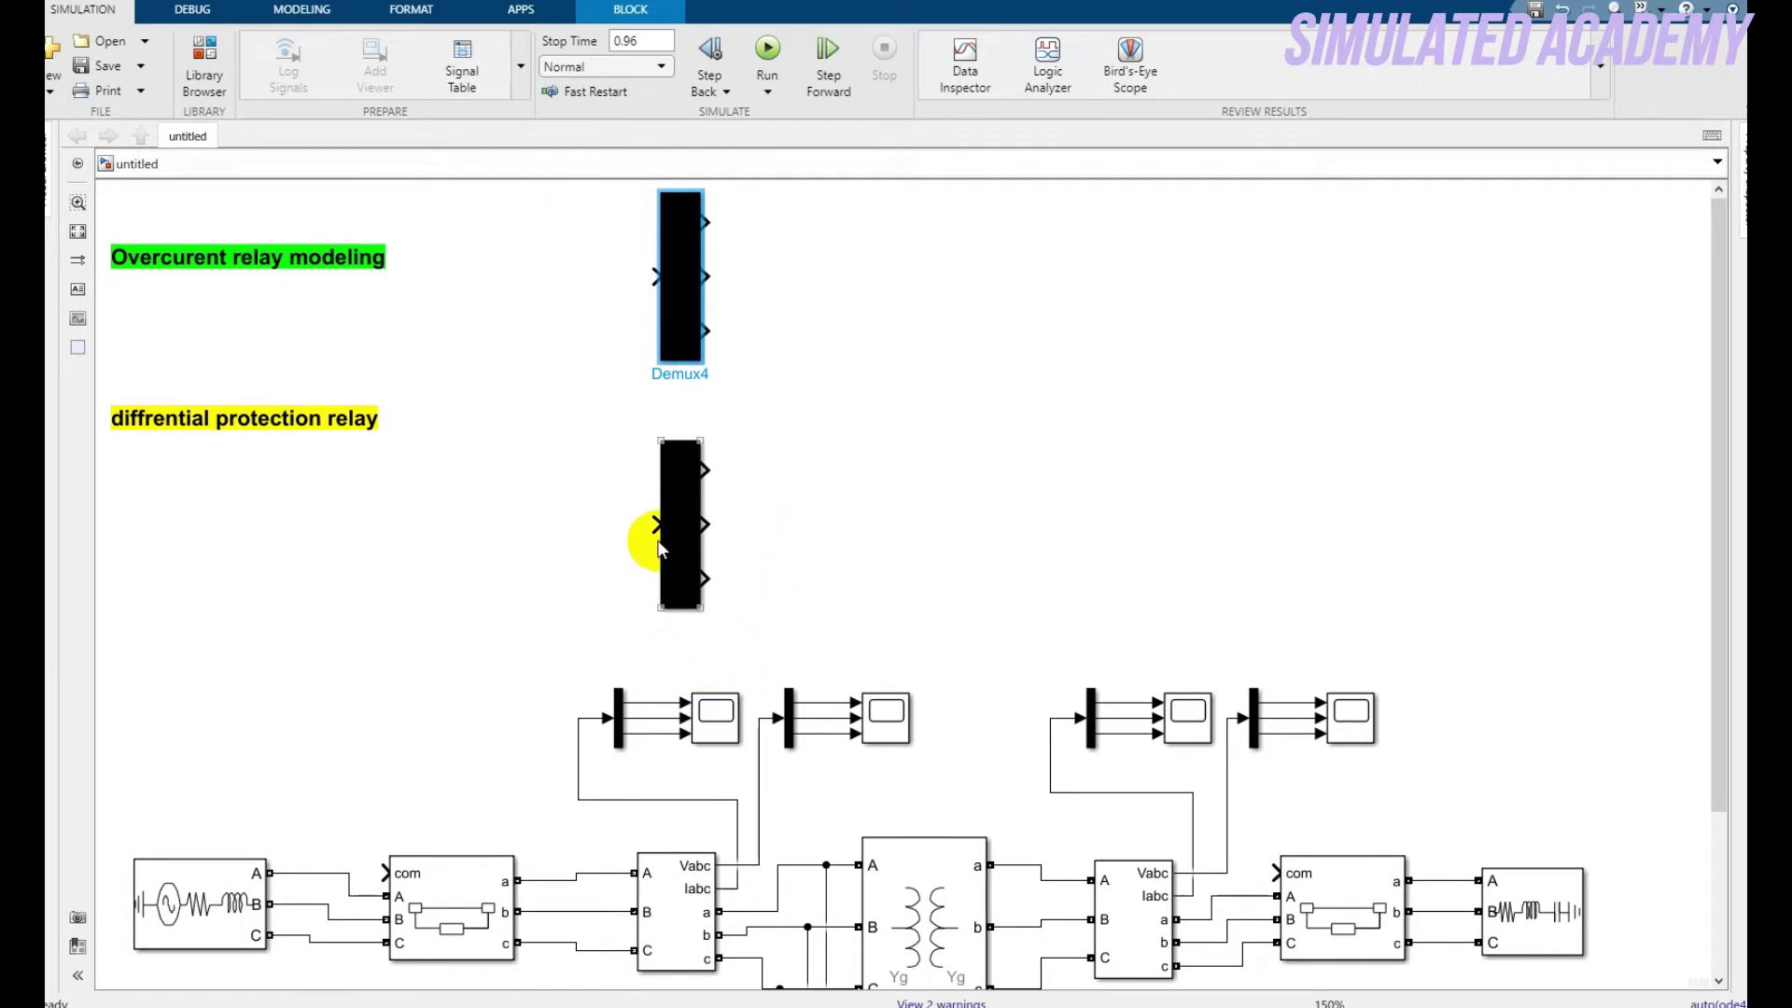
Branch the source-side Iabc line to the upper tall Demux and the load-side Iabc line to the lower one
{"action": "left_click_drag", "start_coordinate": [656, 277], "coordinate": [580, 717]}
{"action": "left_click_drag", "start_coordinate": [654, 523], "coordinate": [1048, 750]}
{"action": "left_click", "coordinate": [1048, 607]}
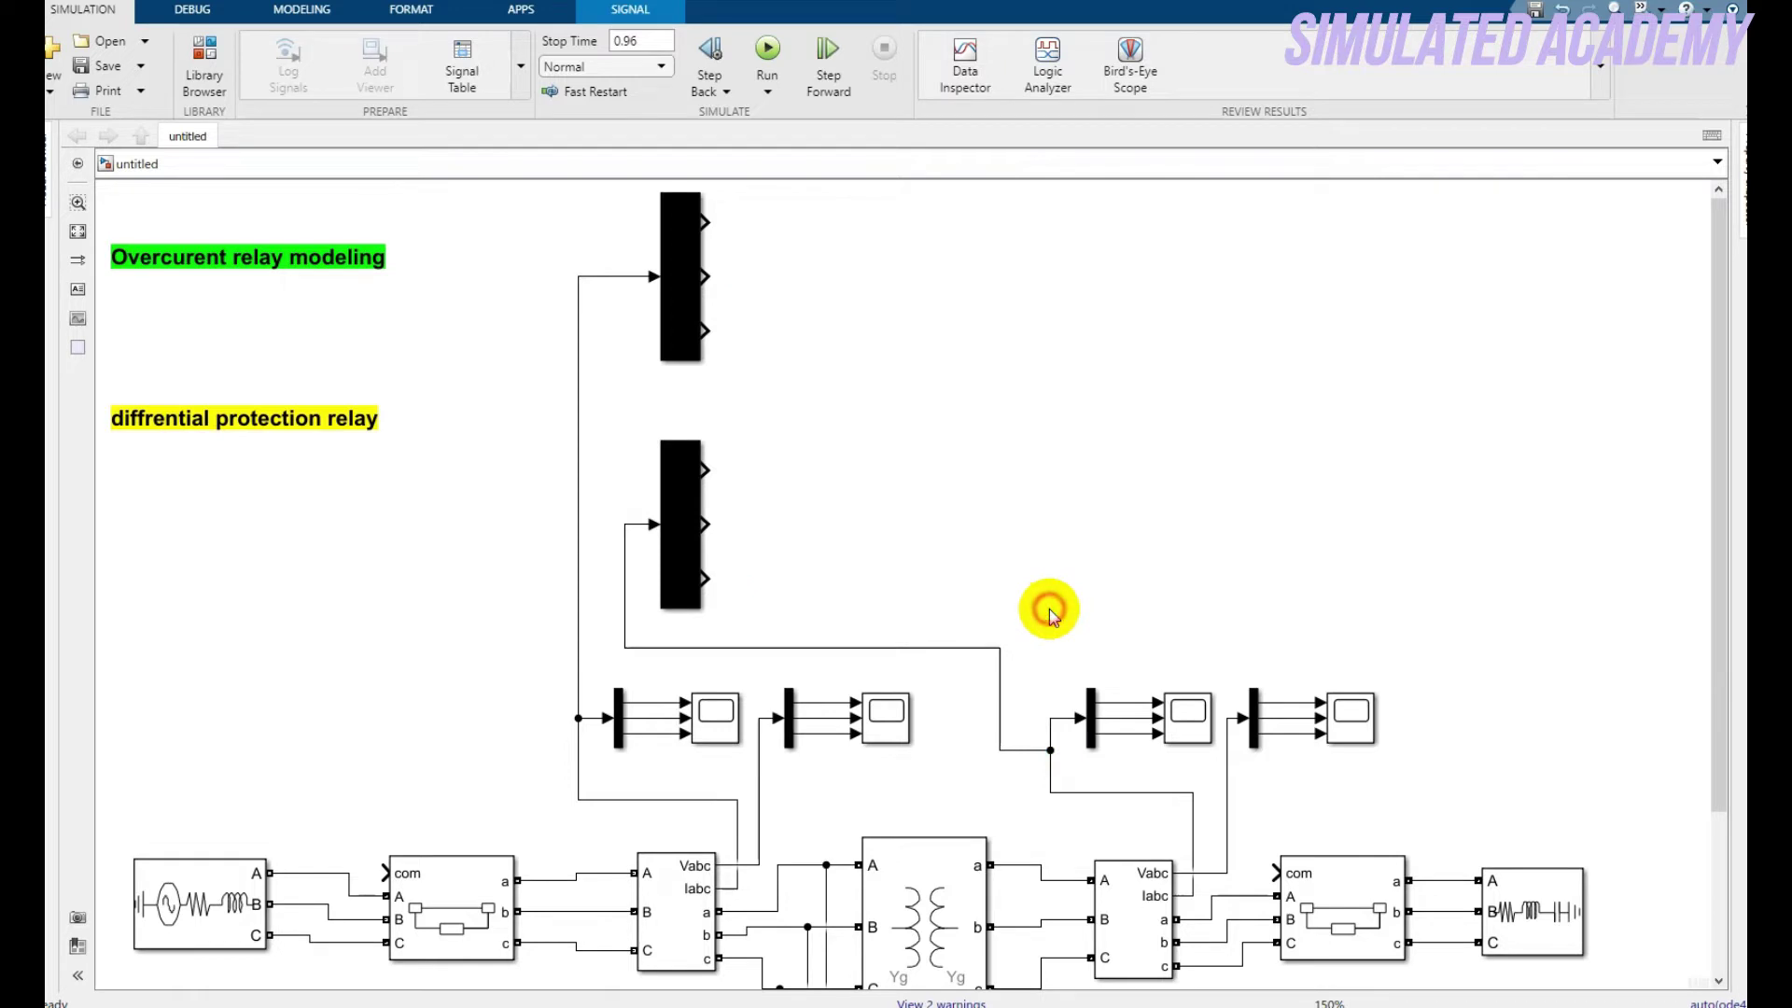
Search the block library for "root mean" and add a Discrete RMS block beside the upper tall Demux, level with its first output
{"action": "left_click", "coordinate": [204, 67]}
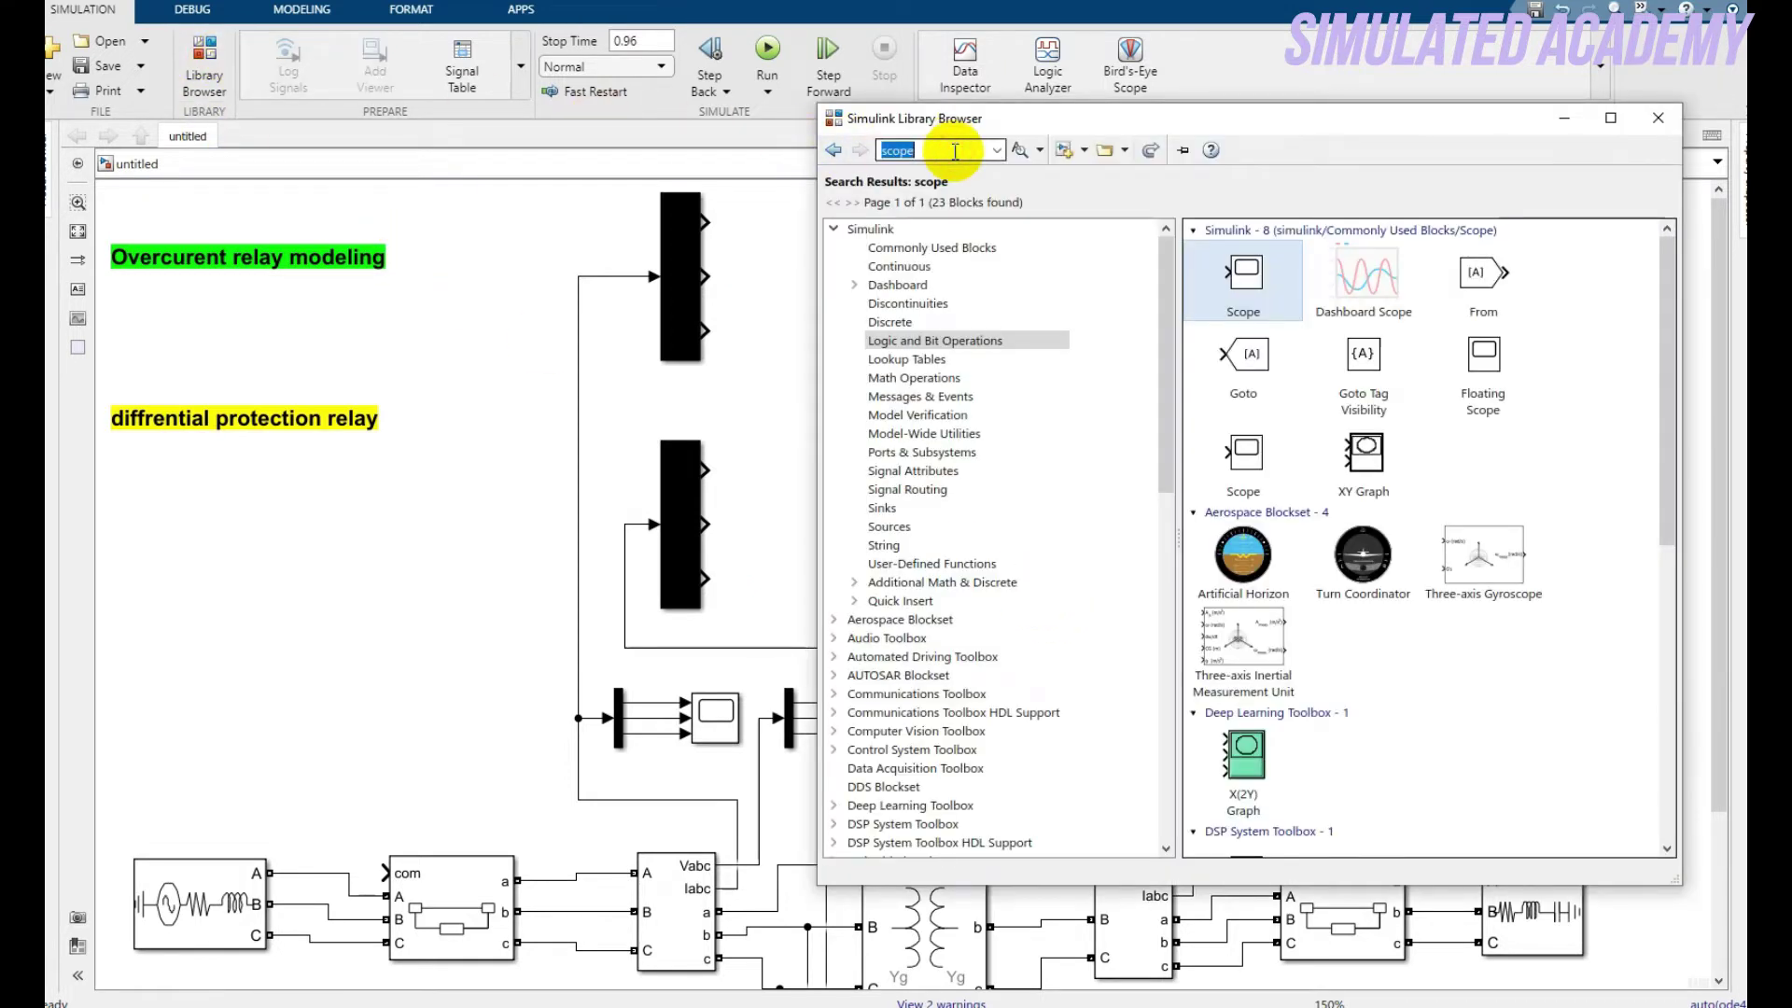
{"action": "type", "text": "Roo"}
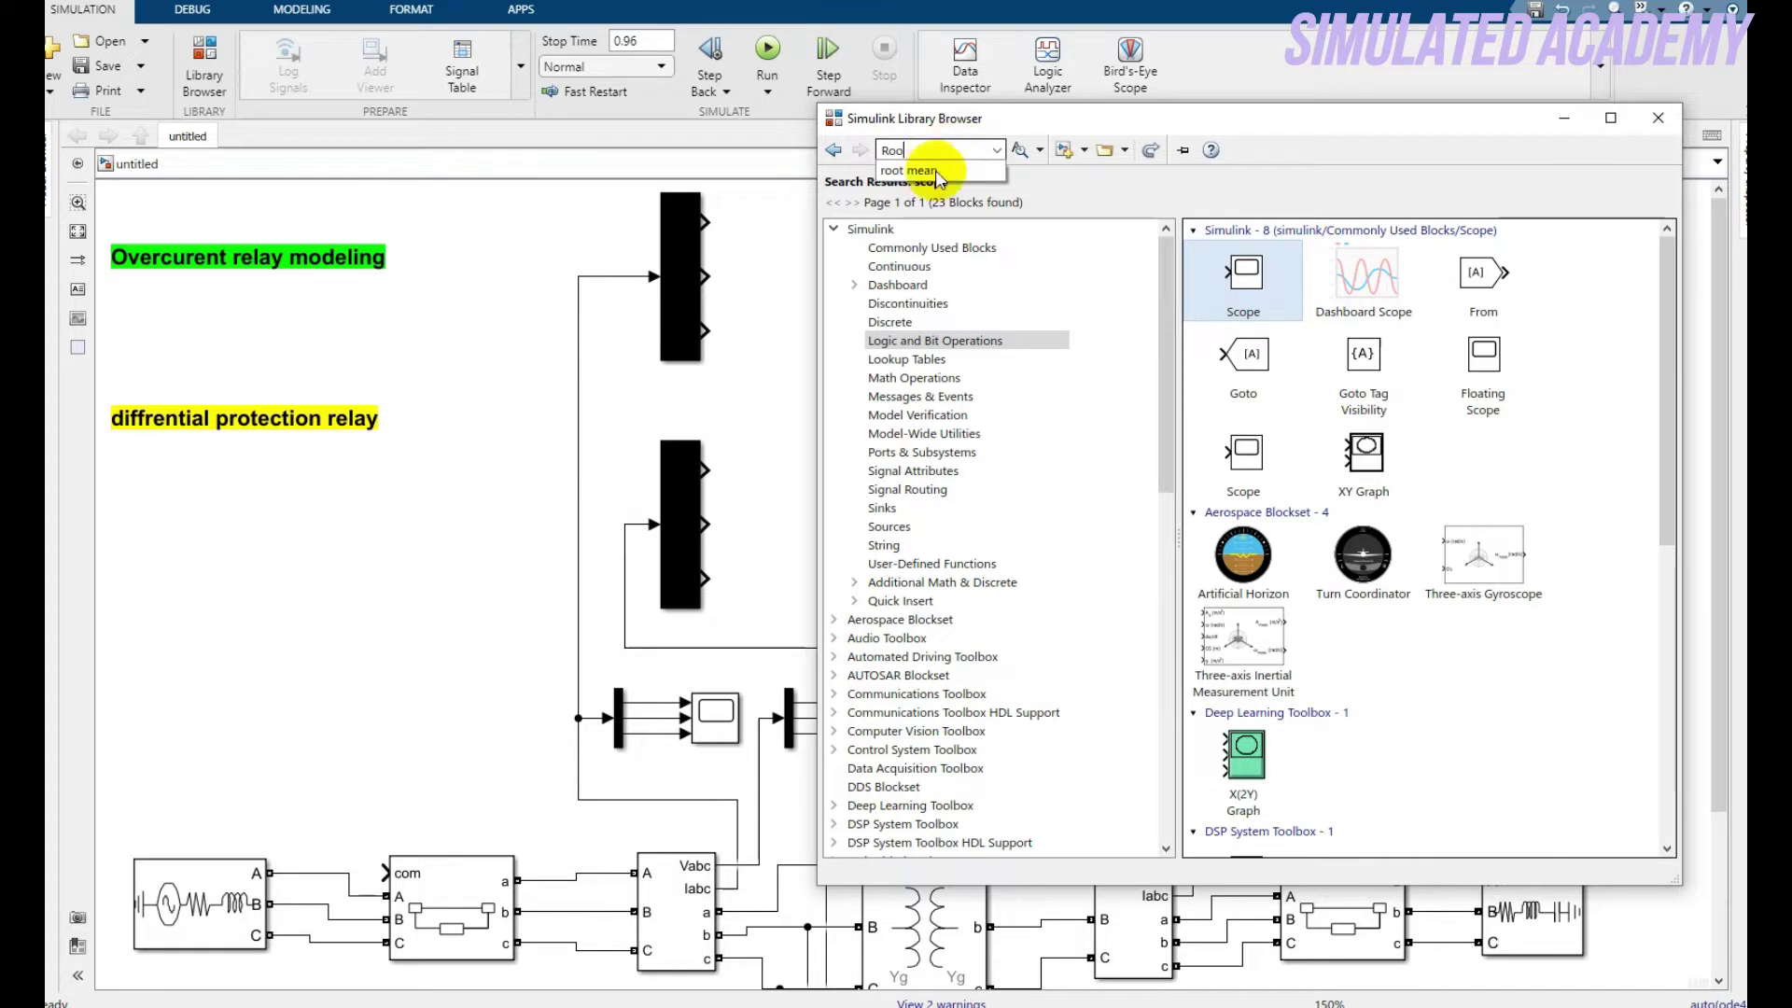
{"action": "left_click", "coordinate": [937, 173]}
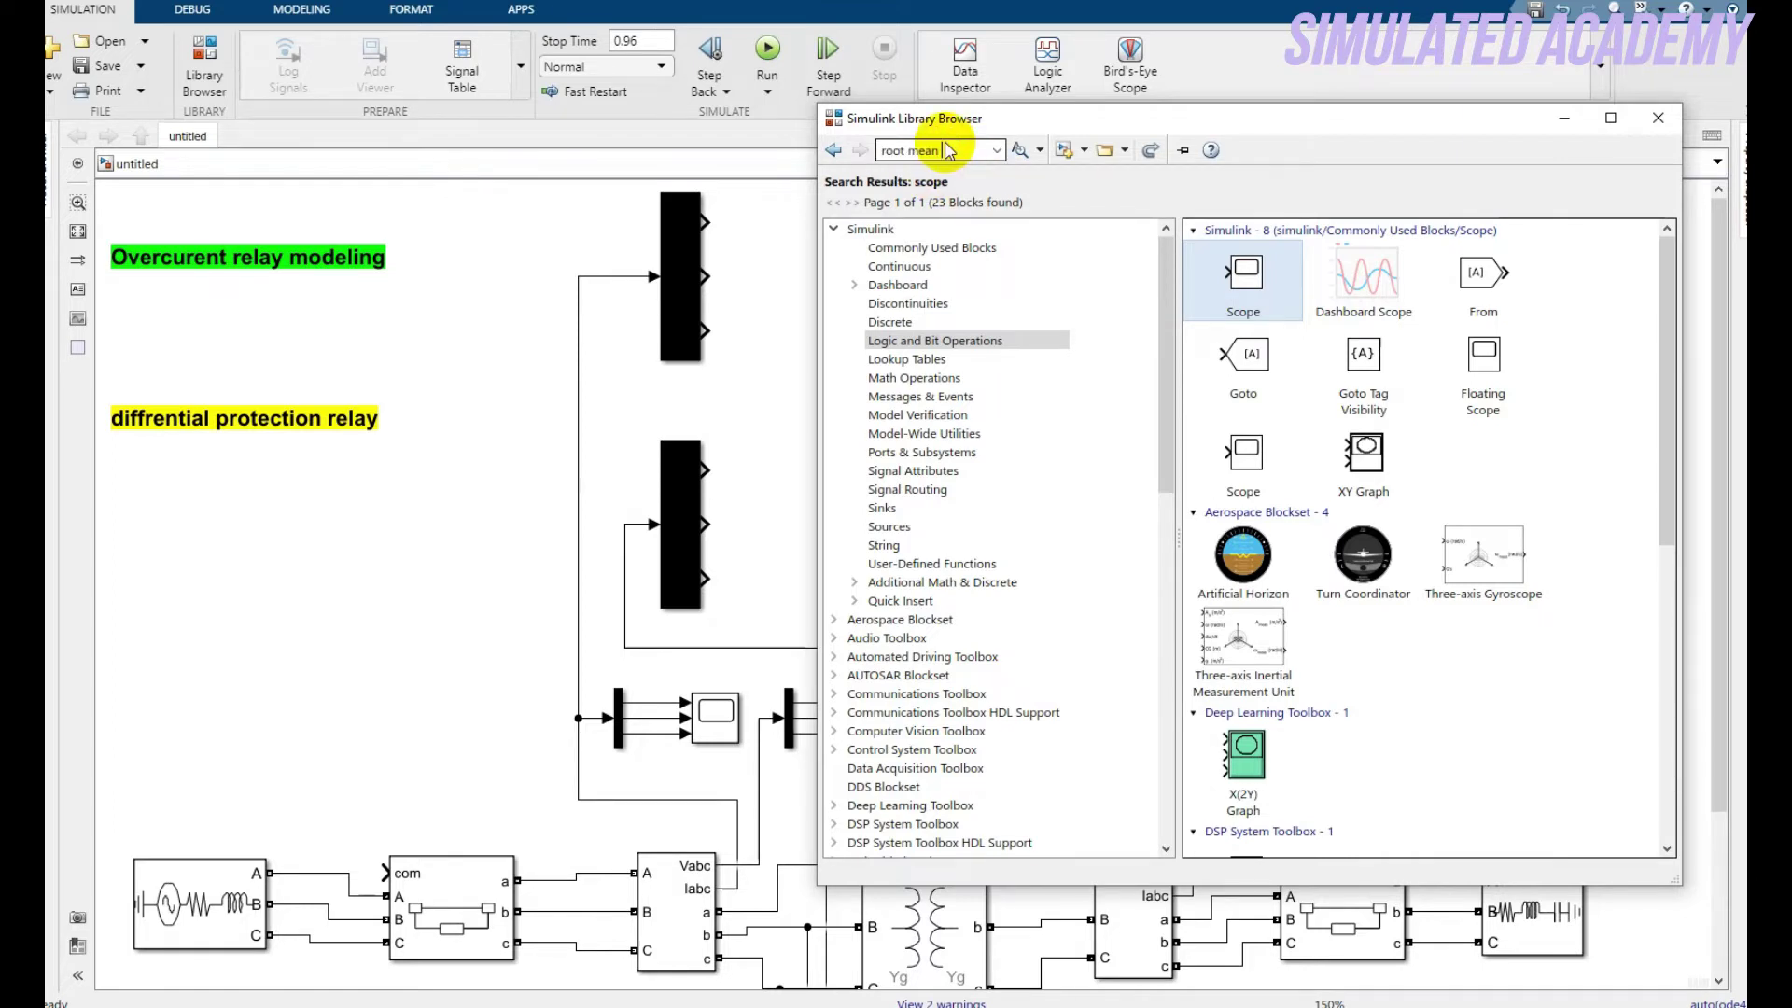
{"action": "key", "text": "Return"}
{"action": "left_click", "coordinate": [1336, 383]}
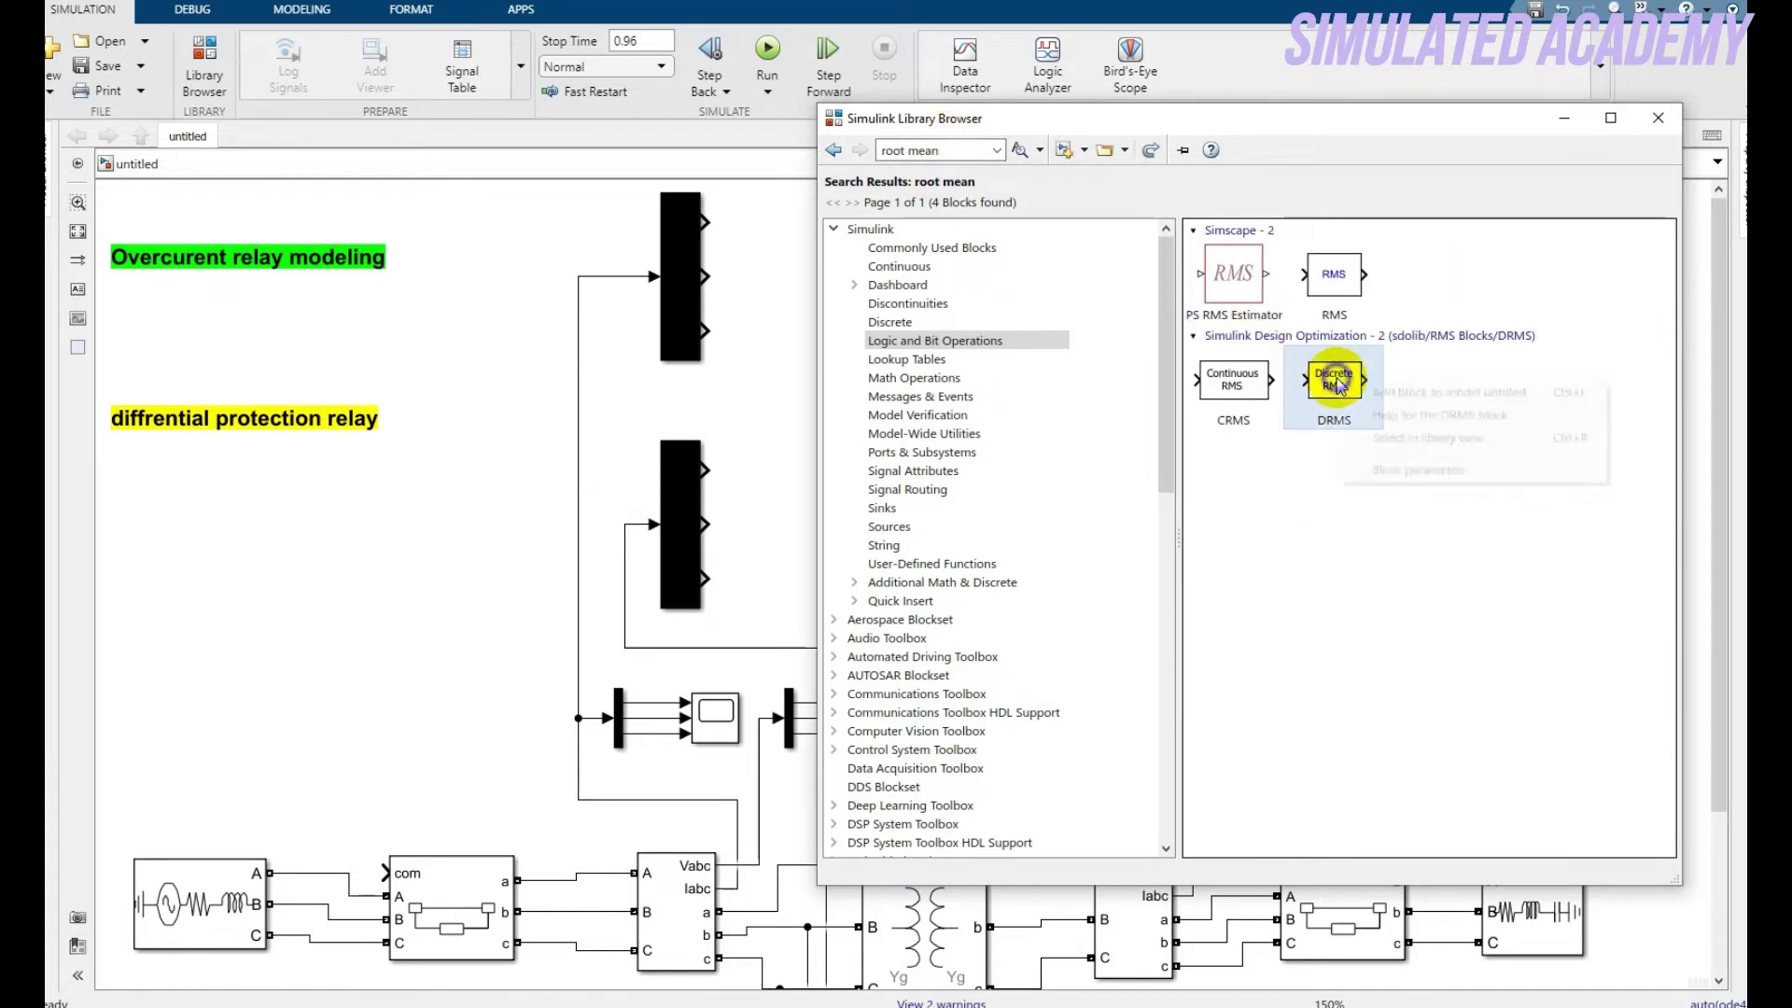
{"action": "left_click", "coordinate": [1370, 395]}
{"action": "left_click", "coordinate": [732, 401]}
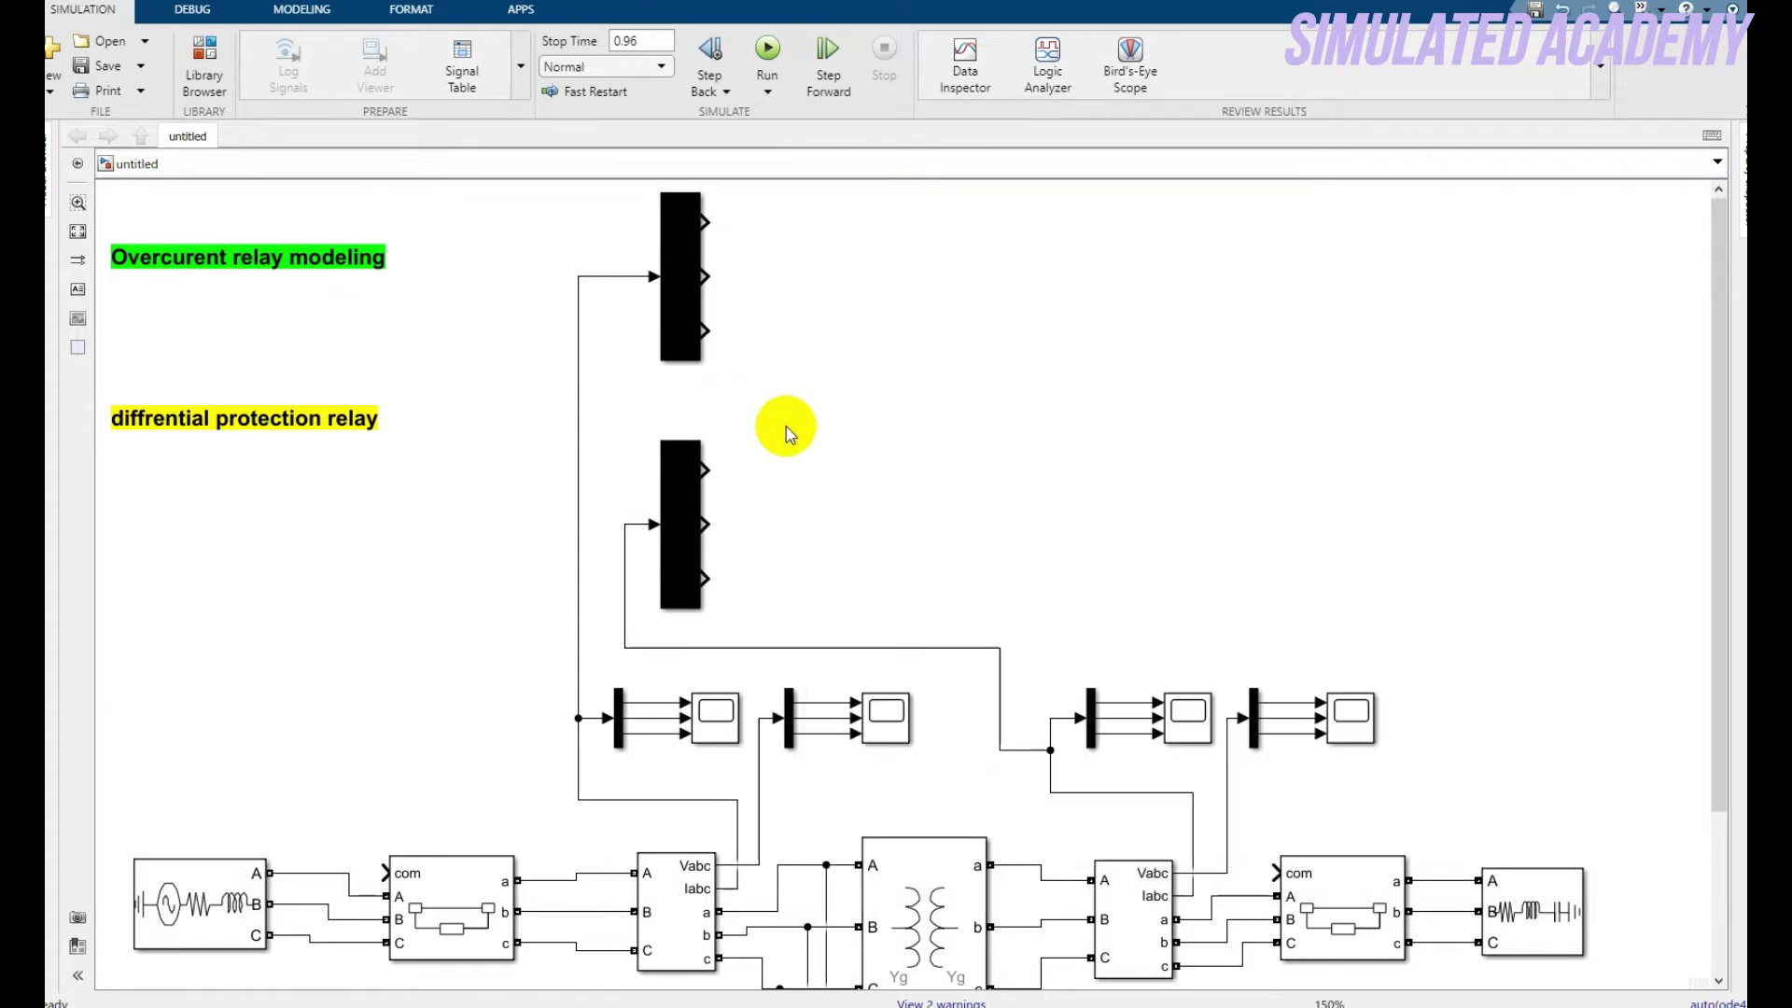
{"action": "left_click_drag", "start_coordinate": [896, 574], "coordinate": [849, 227]}
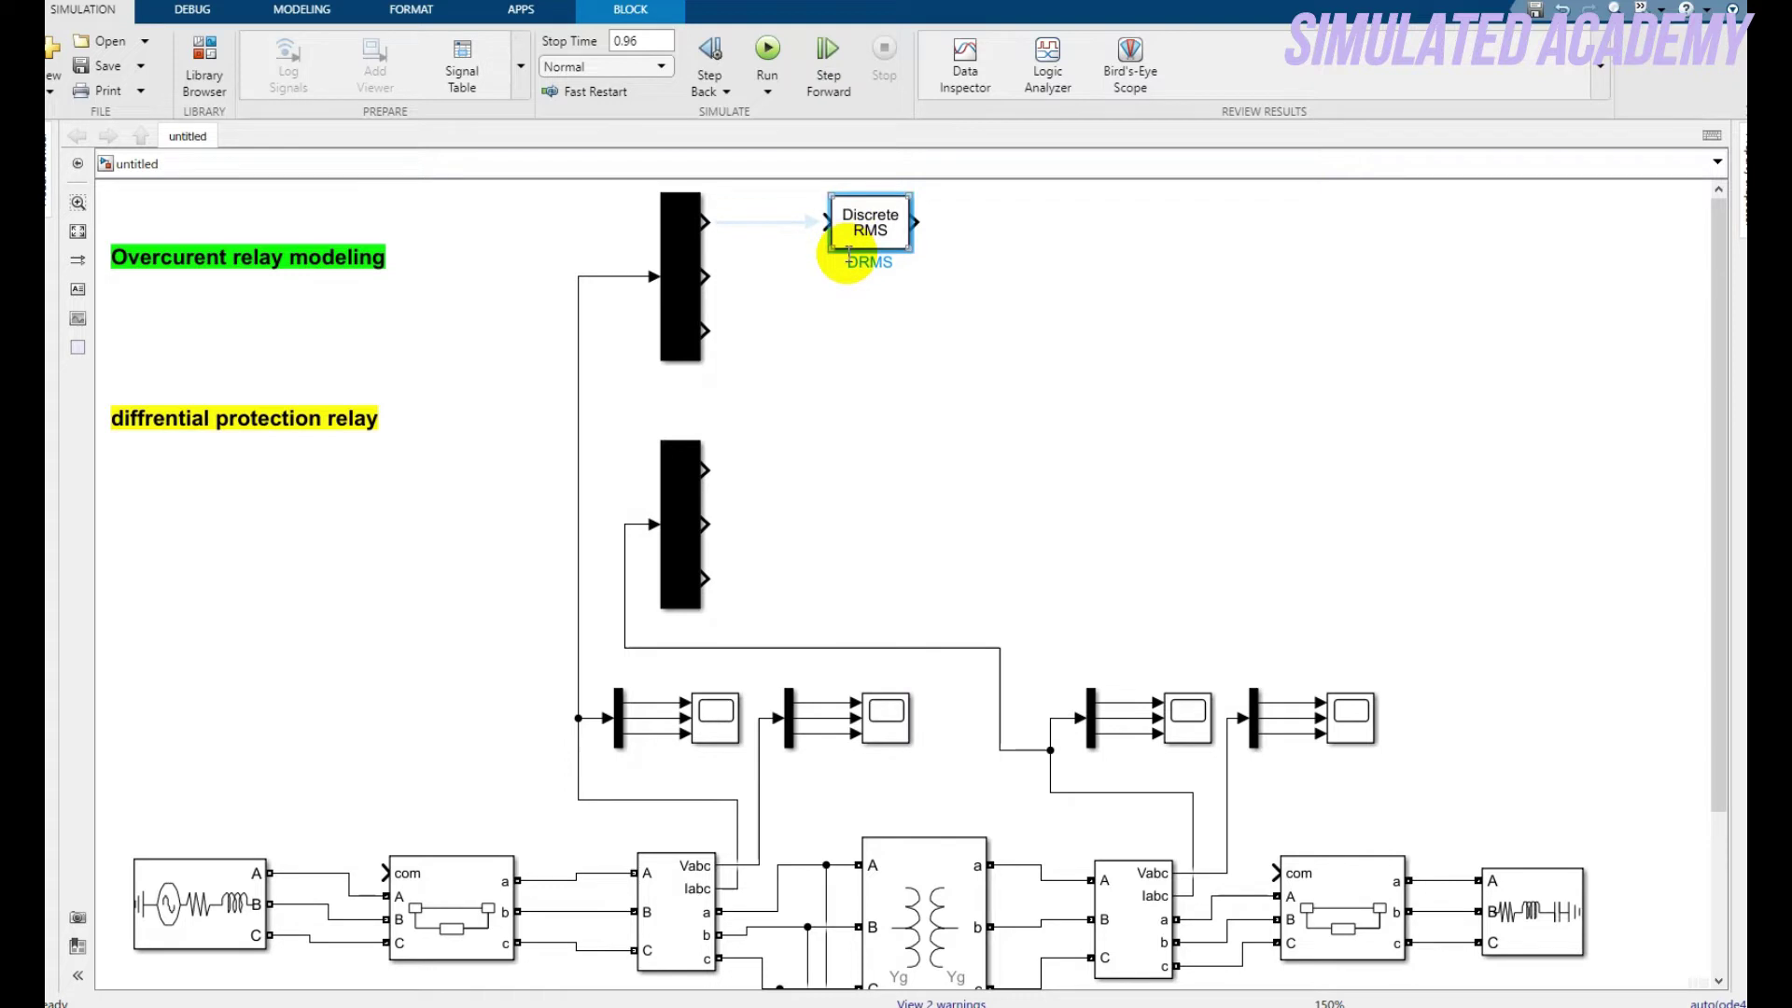
Add two more Discrete RMS copies stacked in a column below the first, beside the upper tall Demux
{"action": "key", "text": "ctrl+v"}
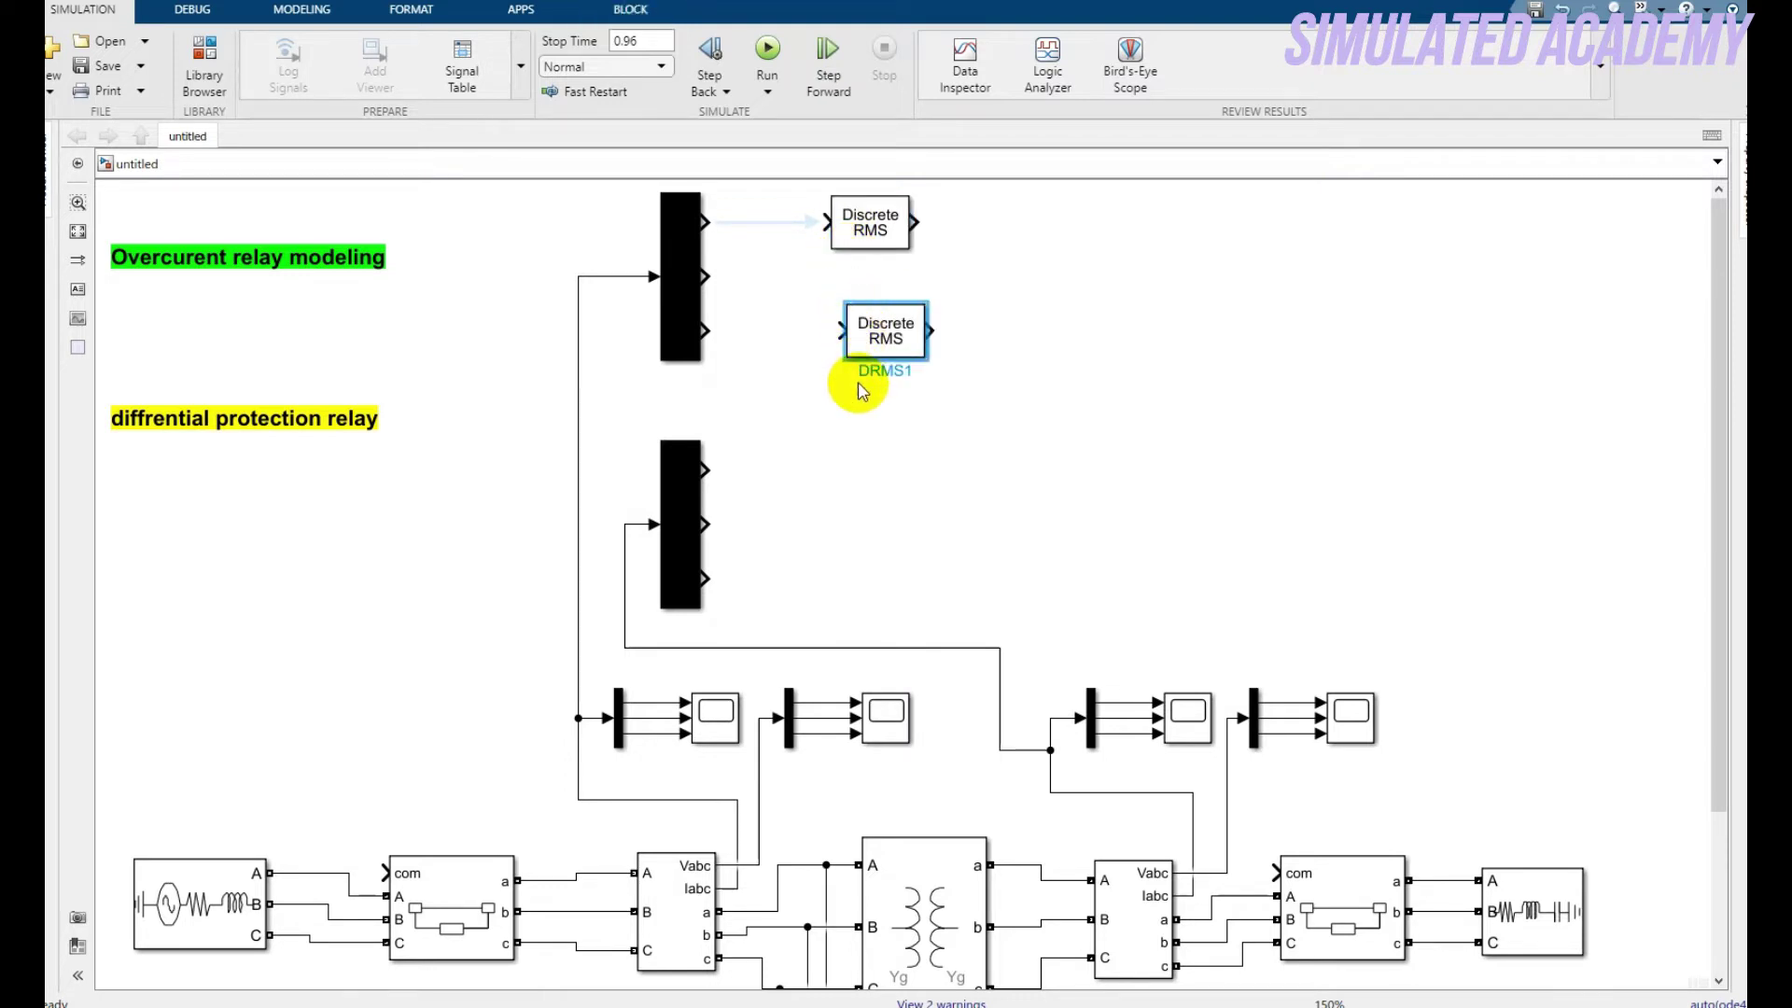
{"action": "key", "text": "ctrl+v"}
{"action": "left_click_drag", "start_coordinate": [868, 318], "coordinate": [853, 278]}
{"action": "left_click_drag", "start_coordinate": [911, 362], "coordinate": [876, 371]}
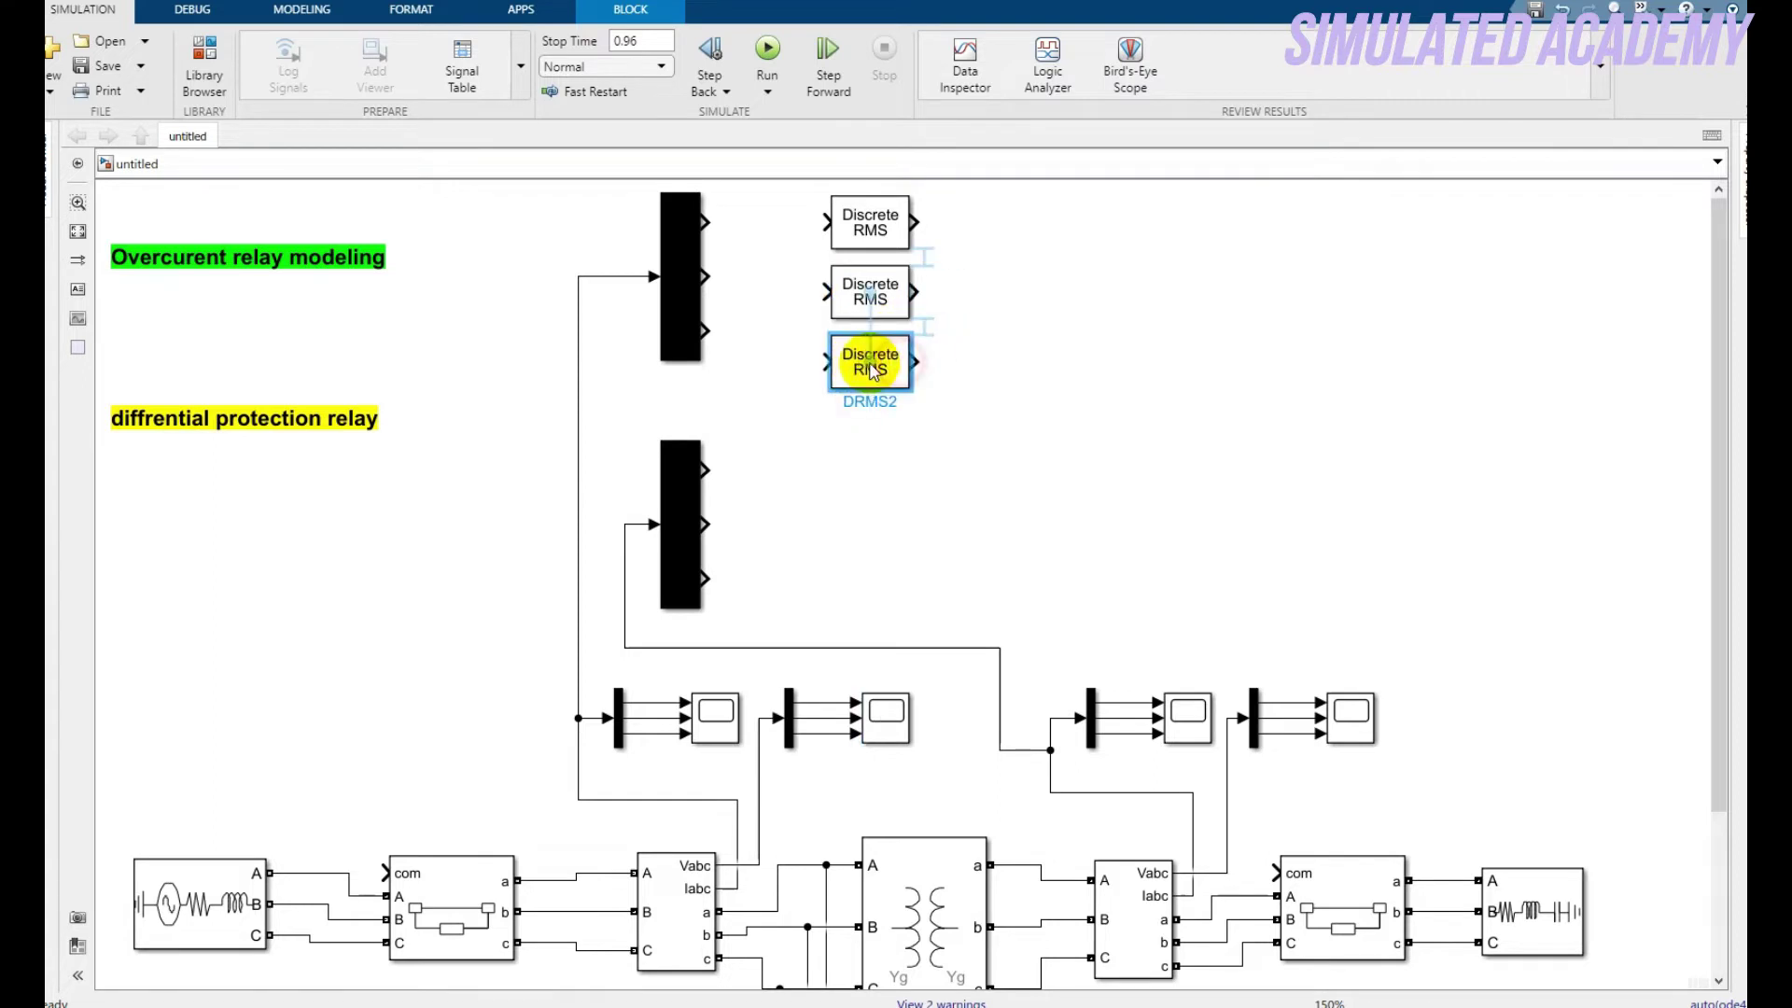
Add three more Discrete RMS copies beside the lower tall Demux, each level with one of its outputs
{"action": "left_click", "coordinate": [852, 457]}
{"action": "key", "text": "ctrl+v"}
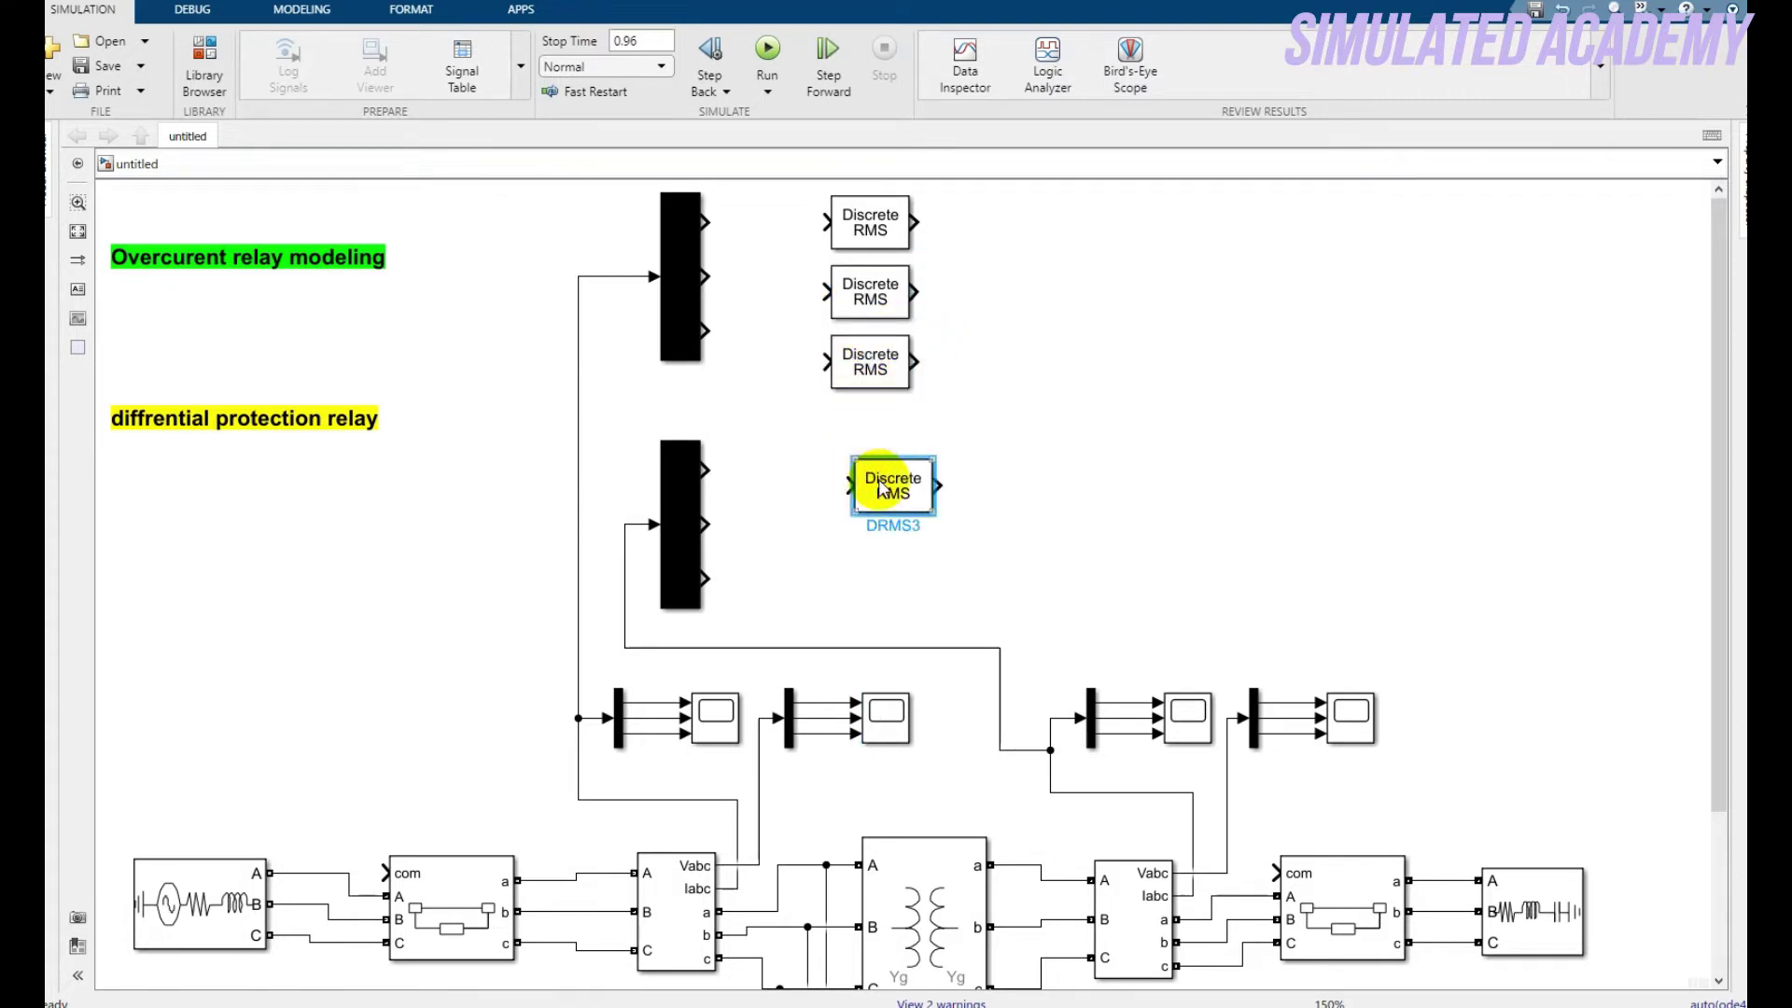
{"action": "left_click_drag", "start_coordinate": [879, 487], "coordinate": [872, 471]}
{"action": "key", "text": "ctrl+v"}
{"action": "left_click_drag", "start_coordinate": [887, 549], "coordinate": [877, 549]}
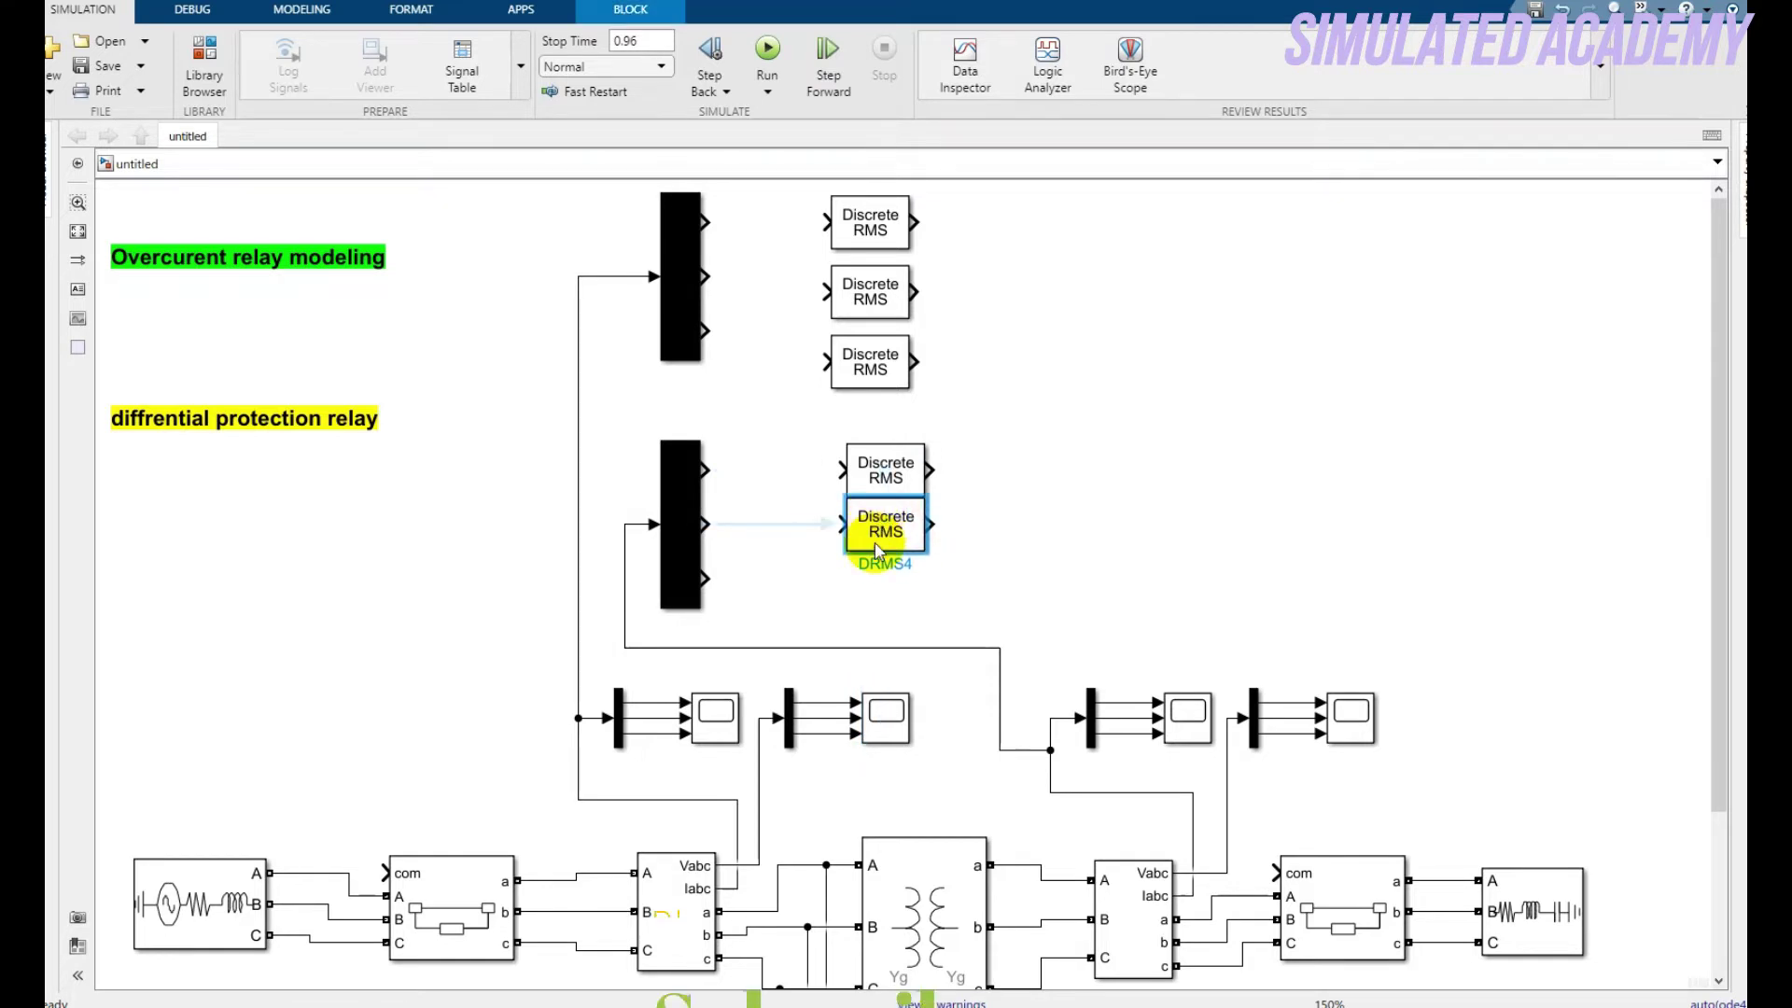
{"action": "left_click", "coordinate": [872, 591]}
{"action": "key", "text": "ctrl+v"}
{"action": "left_click_drag", "start_coordinate": [905, 615], "coordinate": [883, 579]}
{"action": "left_click", "coordinate": [1000, 568]}
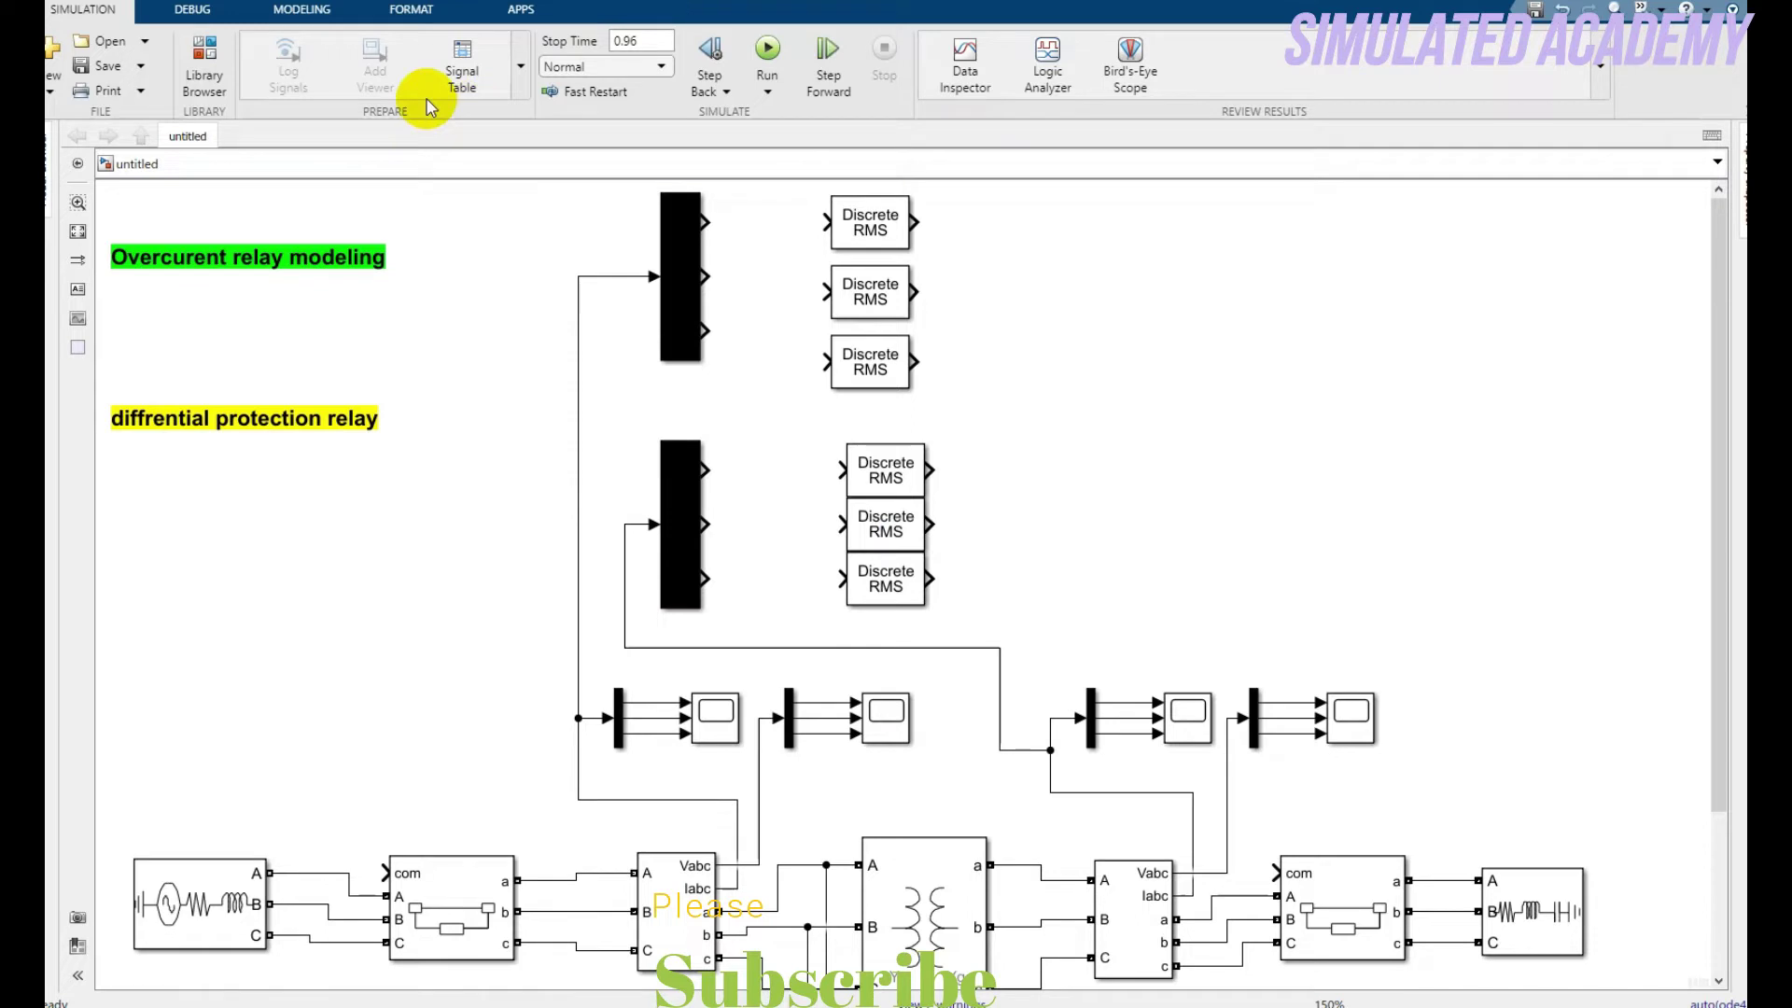
Search the block library for "gain" and place a Gain block after the first of the lower Discrete RMS blocks
{"action": "left_click", "coordinate": [205, 65]}
{"action": "triple_click", "coordinate": [948, 149]}
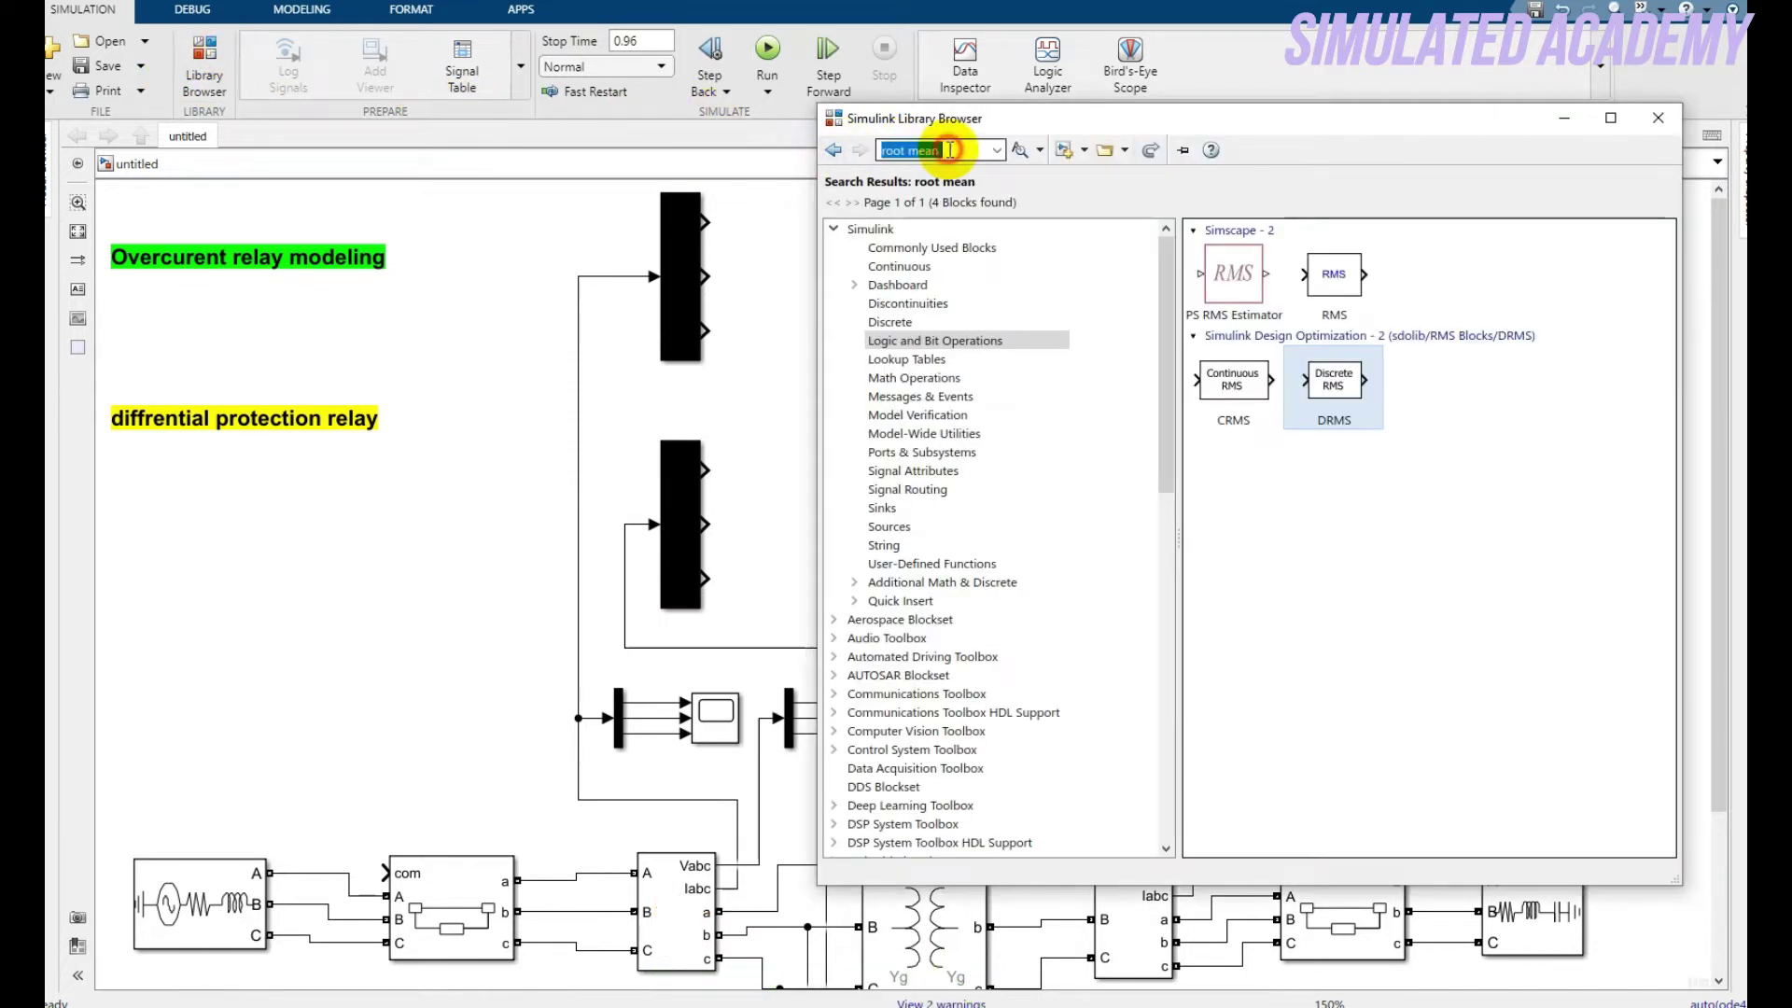
{"action": "type", "text": "gain"}
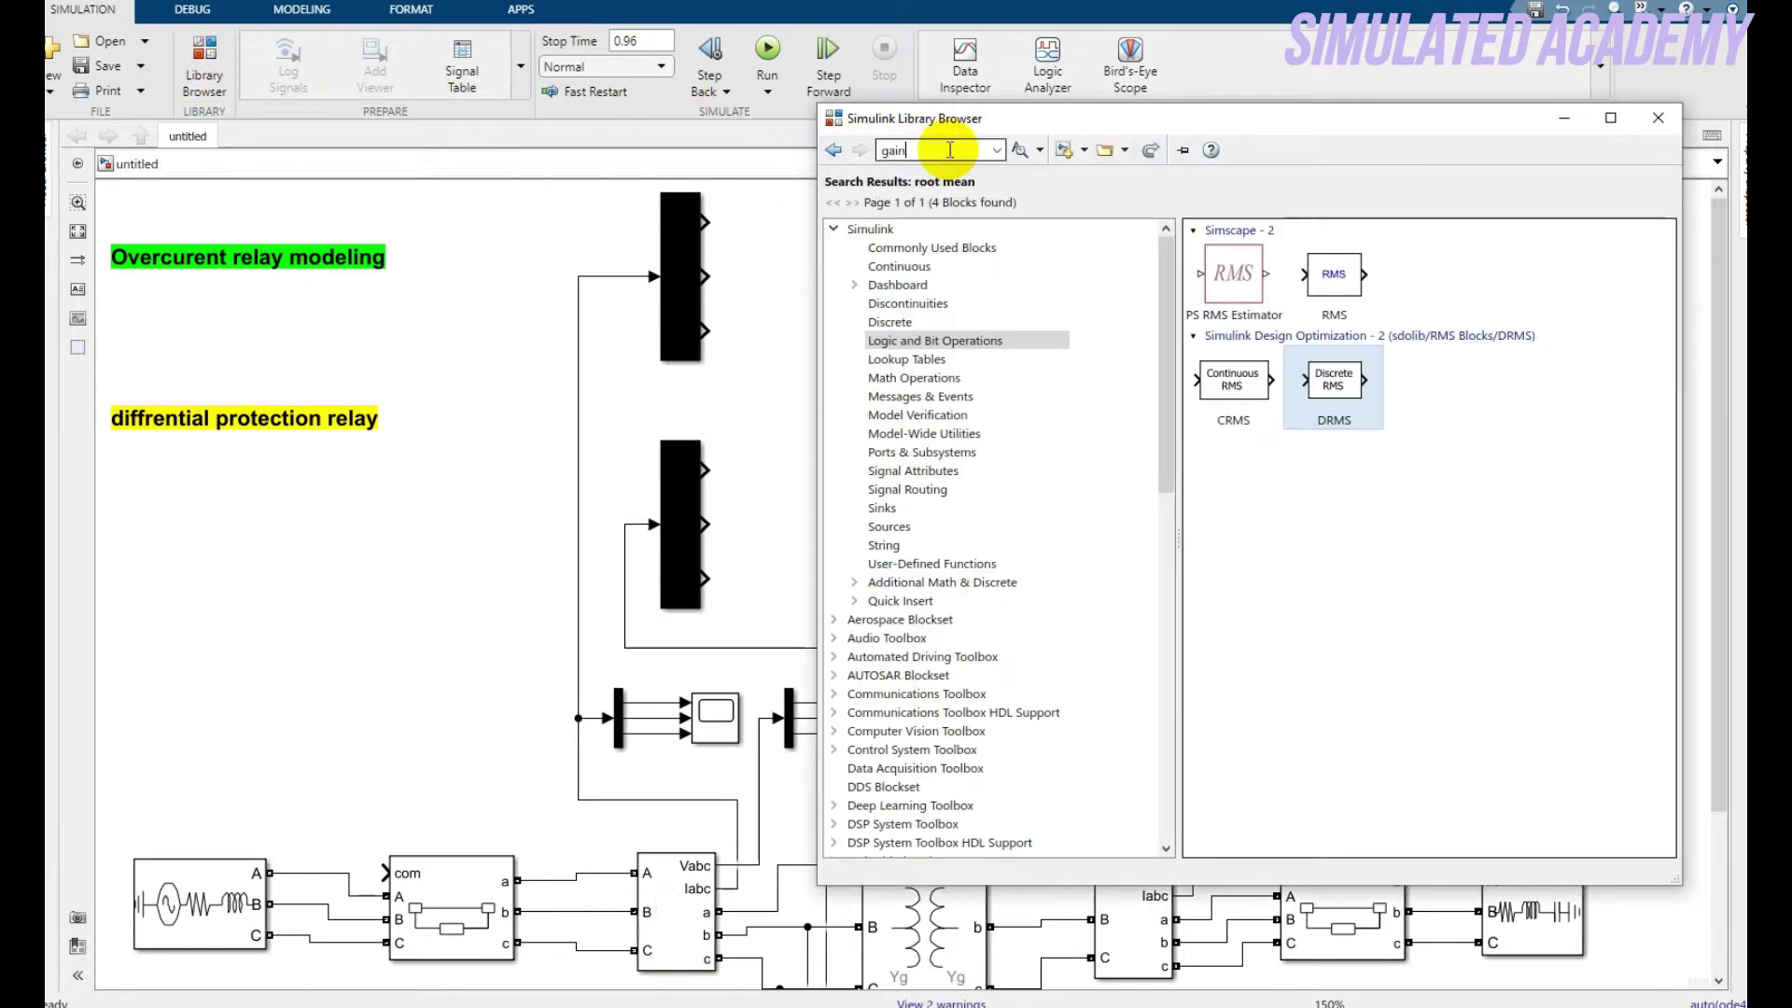
{"action": "key", "text": "Return"}
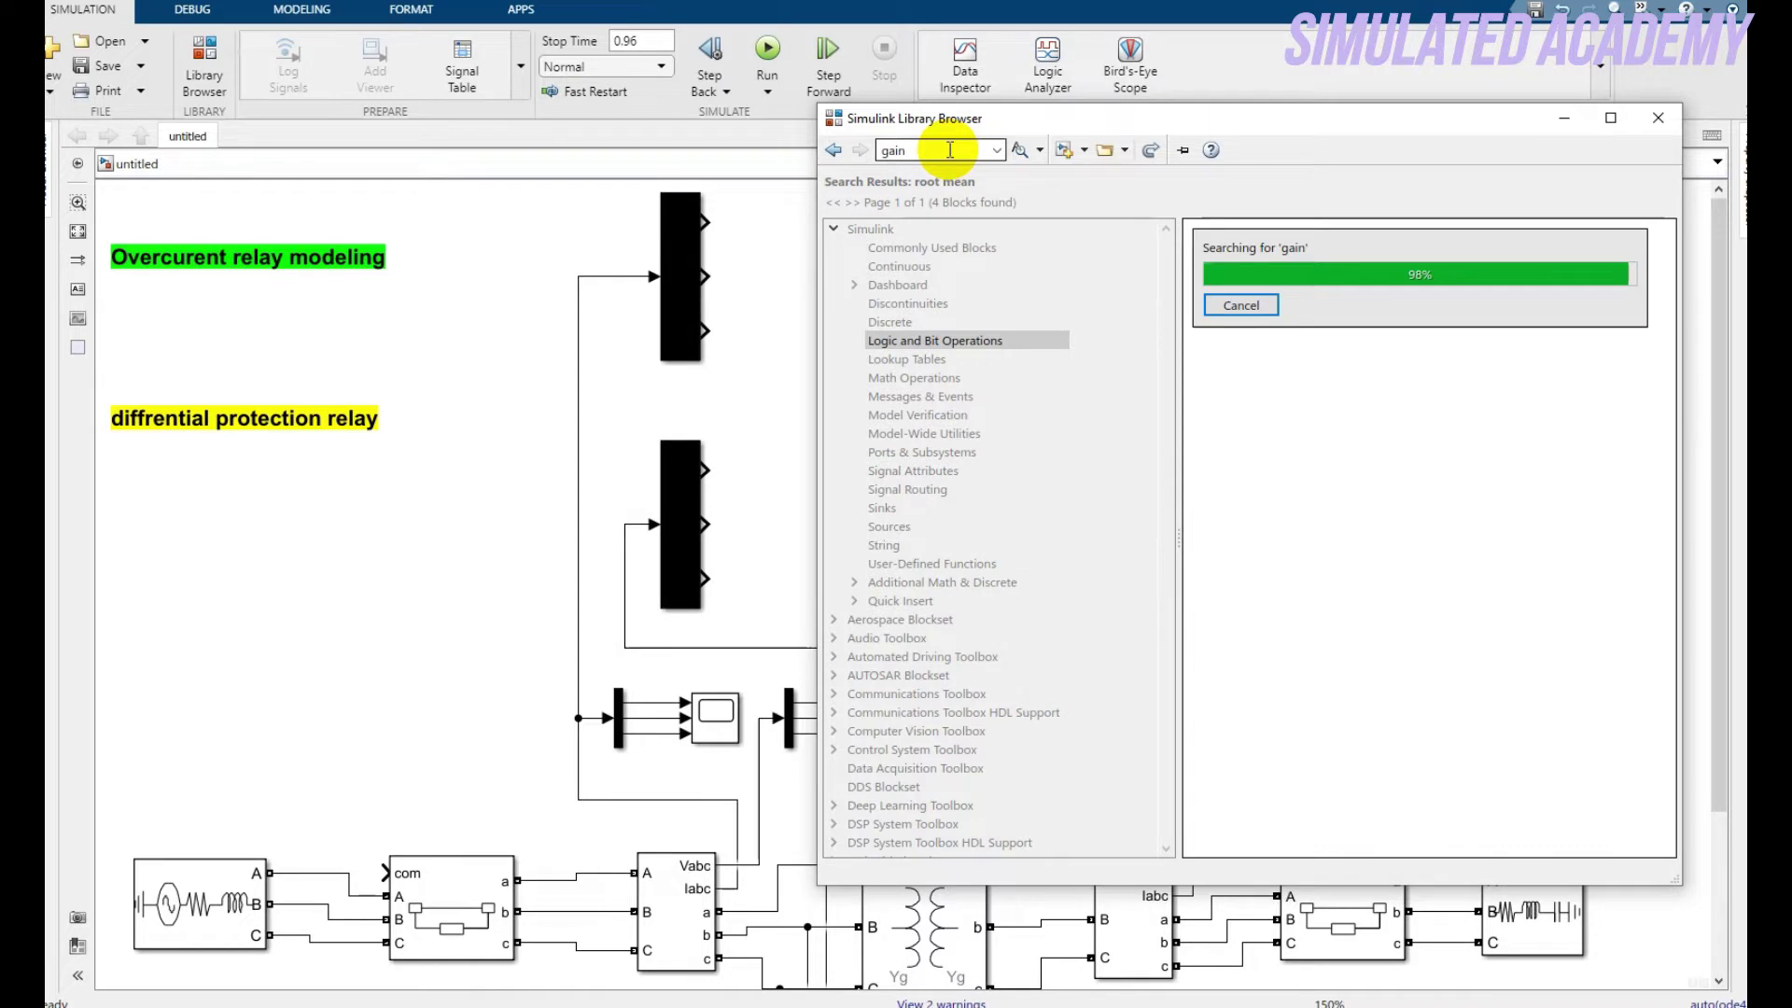
{"action": "right_click", "coordinate": [1247, 271]}
{"action": "left_click", "coordinate": [1325, 292]}
{"action": "left_click", "coordinate": [684, 429]}
{"action": "left_click_drag", "start_coordinate": [900, 586], "coordinate": [1001, 473]}
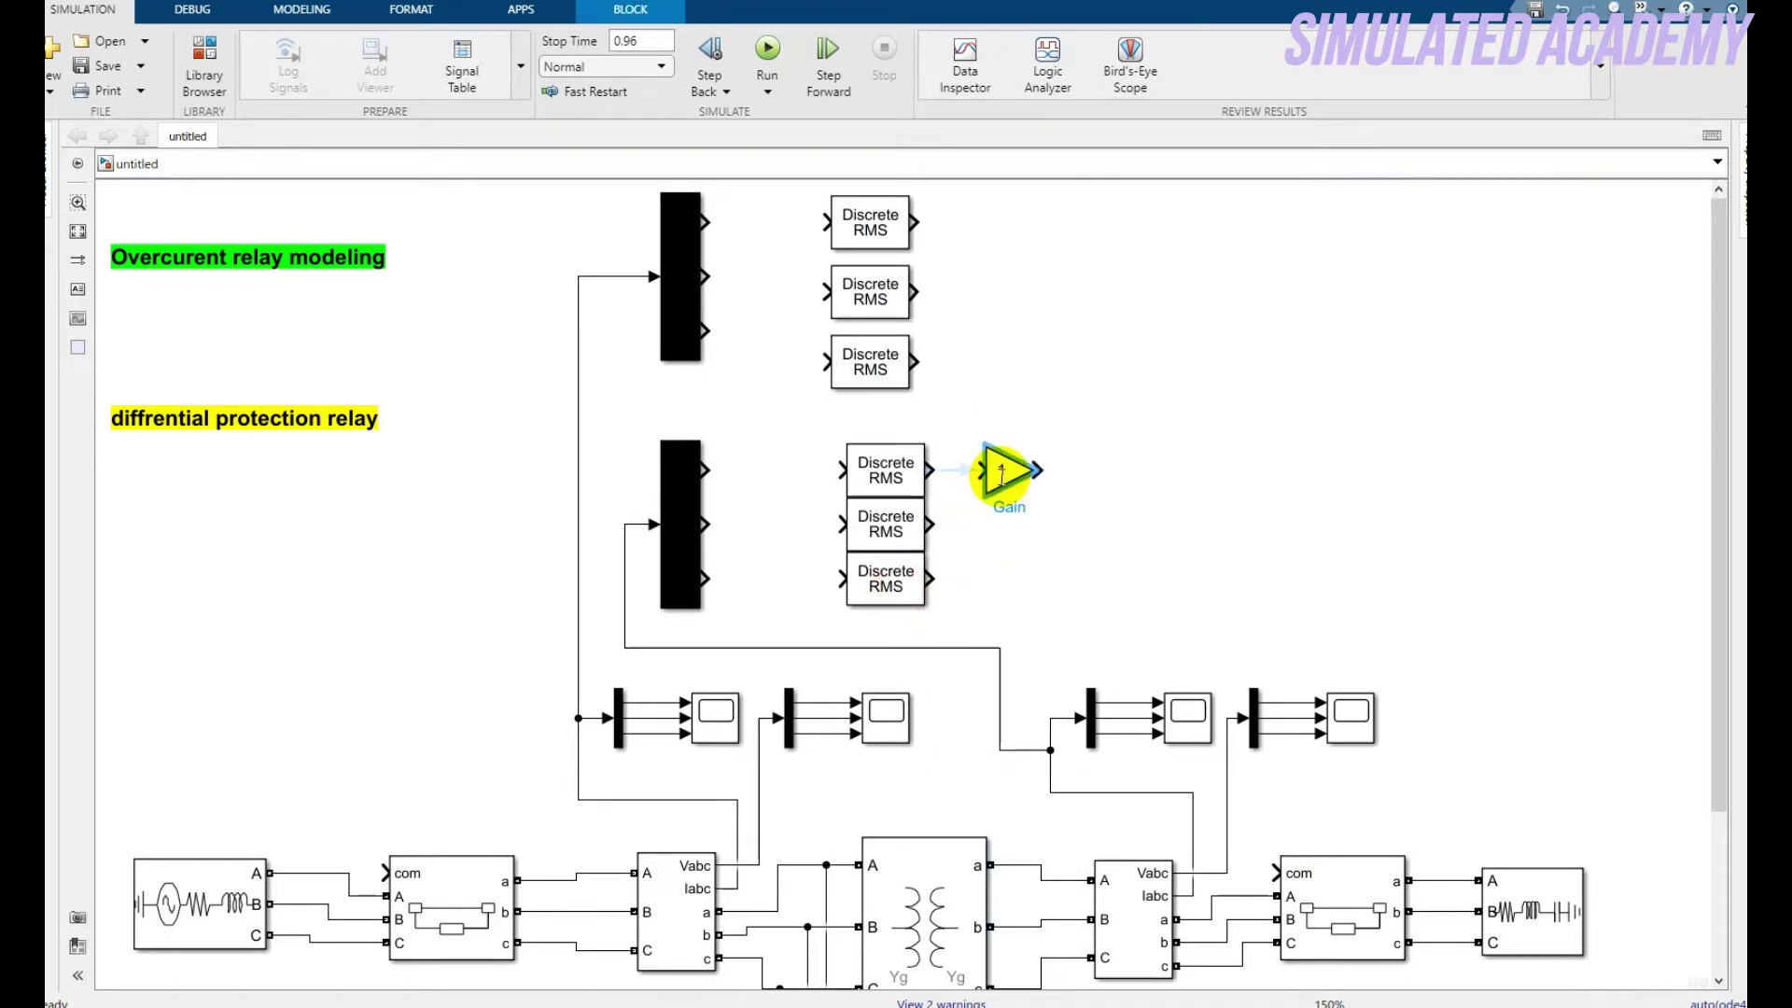
Add two more Gain copies below the first, beside the second and third lower Discrete RMS blocks
{"action": "left_click", "coordinate": [1006, 553]}
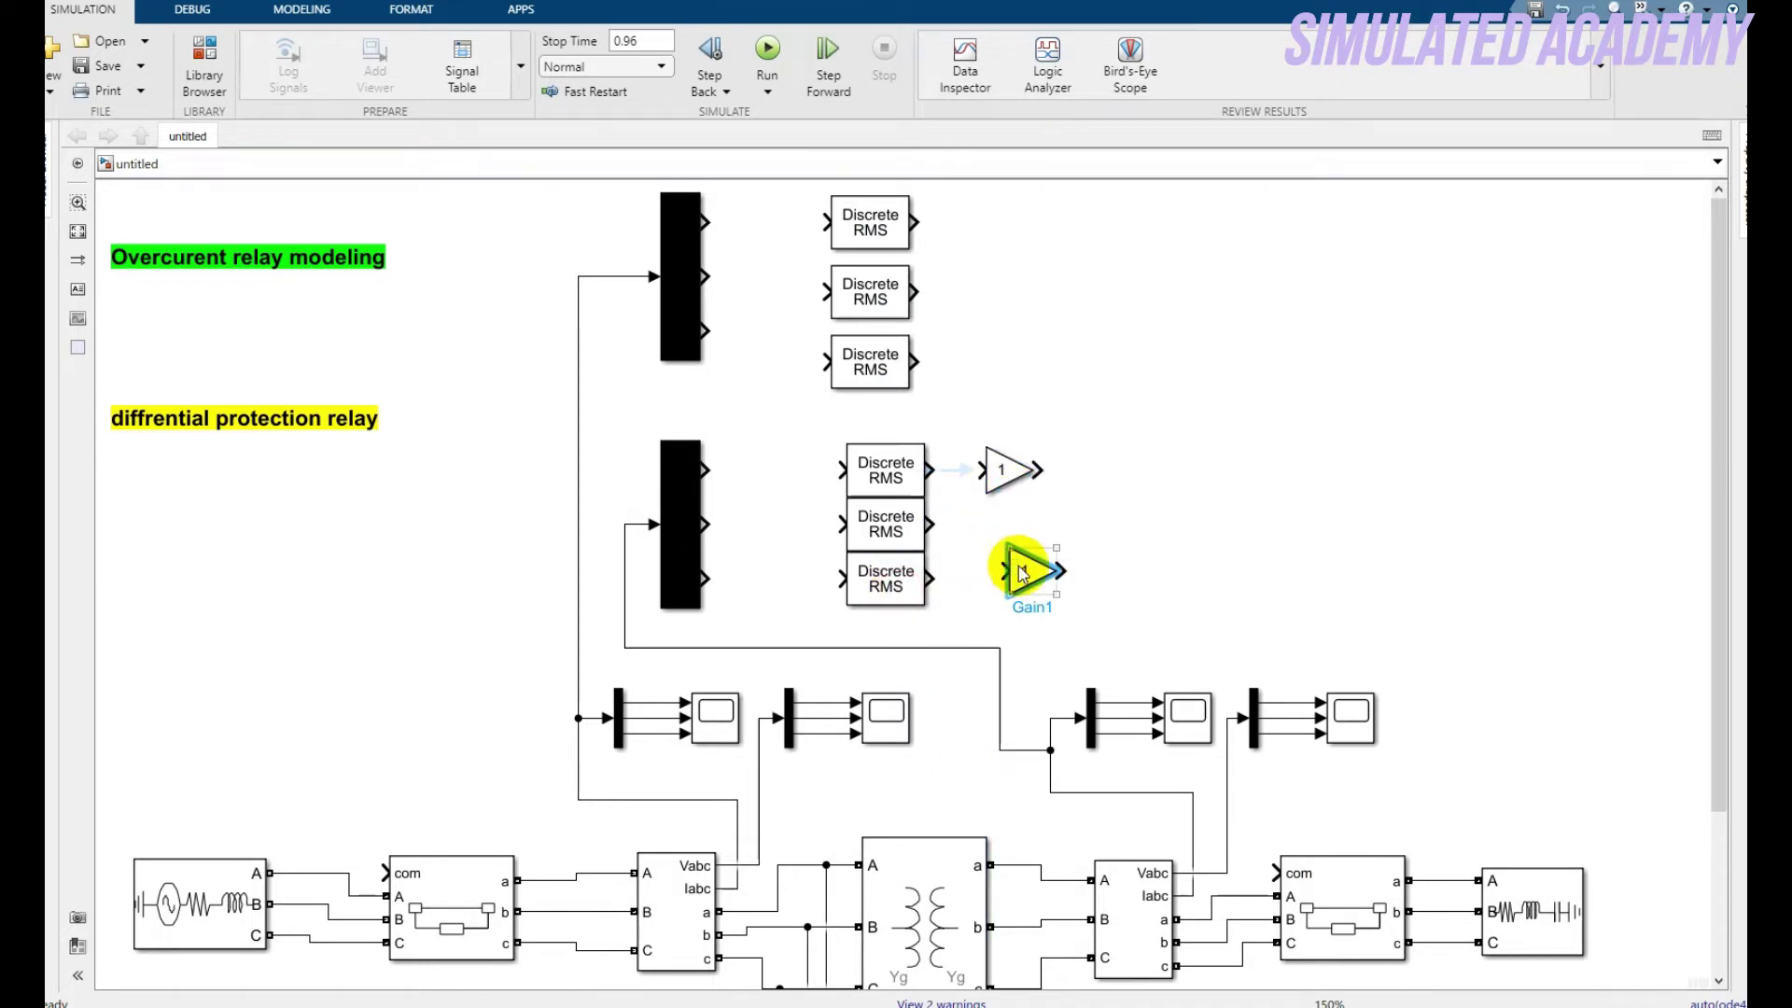
{"action": "left_click_drag", "start_coordinate": [1021, 574], "coordinate": [1003, 525]}
{"action": "left_click", "coordinate": [999, 591]}
{"action": "key", "text": "ctrl+v"}
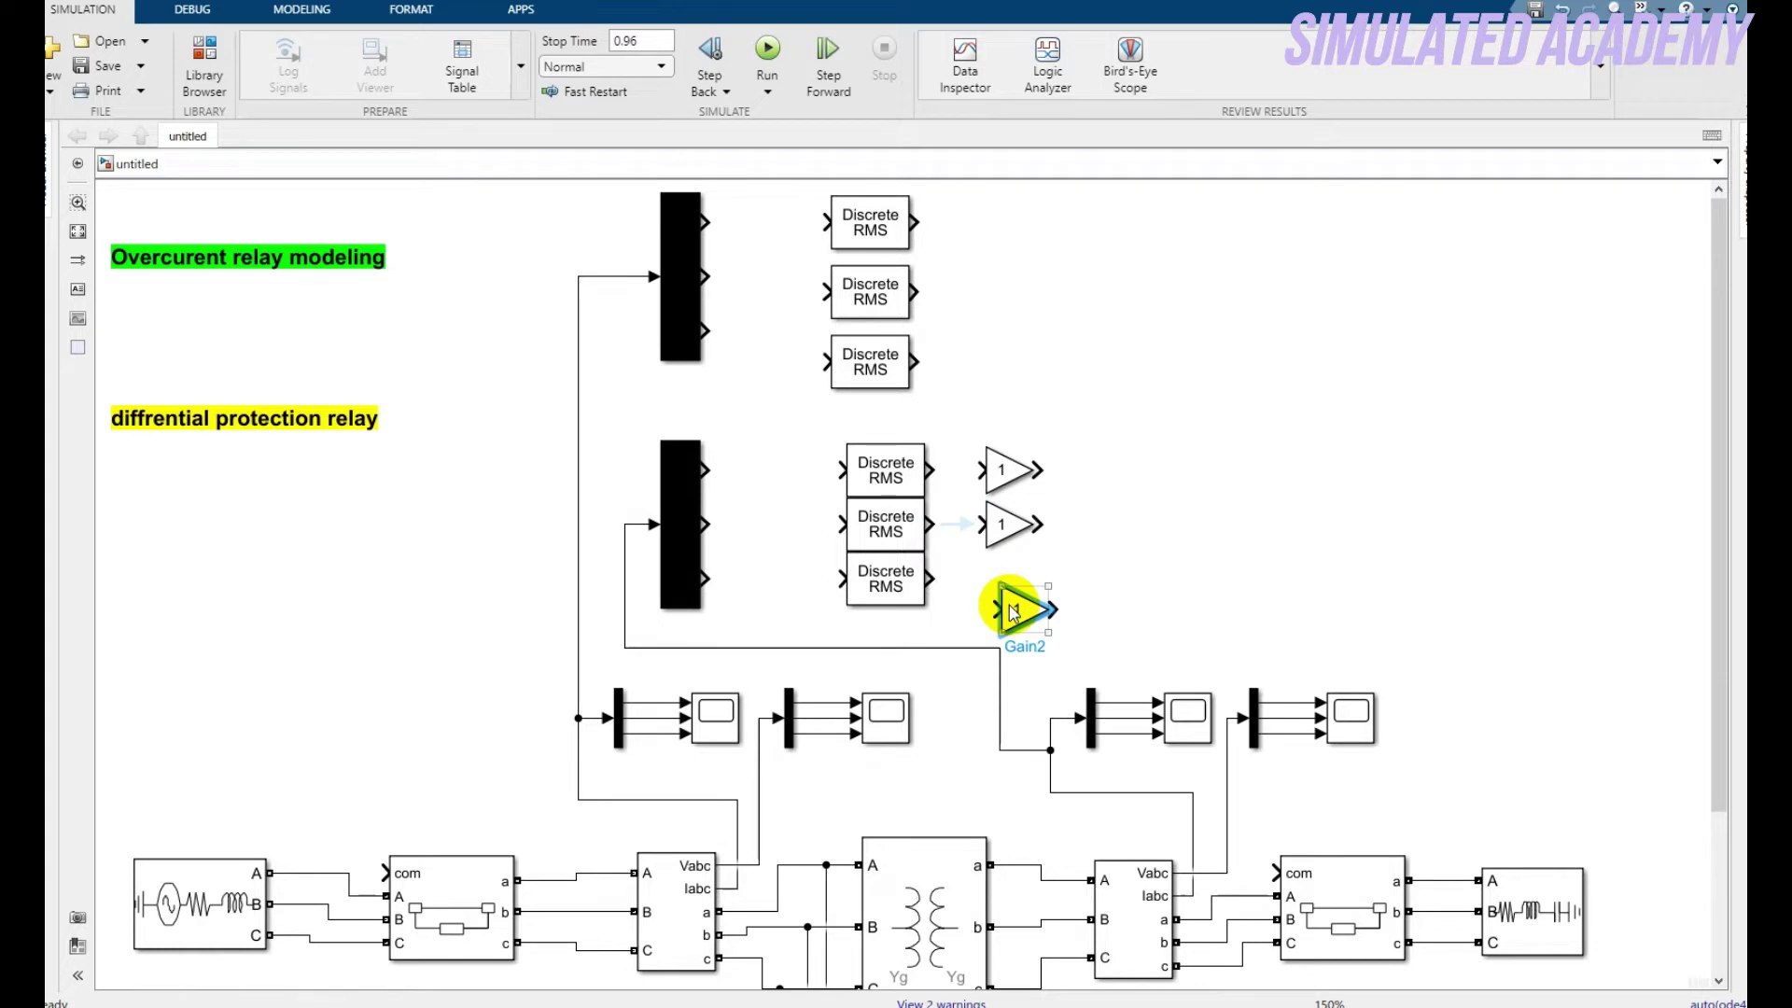
{"action": "left_click_drag", "start_coordinate": [1015, 611], "coordinate": [1012, 586]}
{"action": "left_click", "coordinate": [1088, 584]}
Connect the three outputs of the upper tall Demux to the three upper Discrete RMS blocks in order
{"action": "left_click_drag", "start_coordinate": [707, 224], "coordinate": [826, 222]}
{"action": "left_click_drag", "start_coordinate": [705, 277], "coordinate": [826, 292]}
{"action": "left_click_drag", "start_coordinate": [705, 332], "coordinate": [828, 361]}
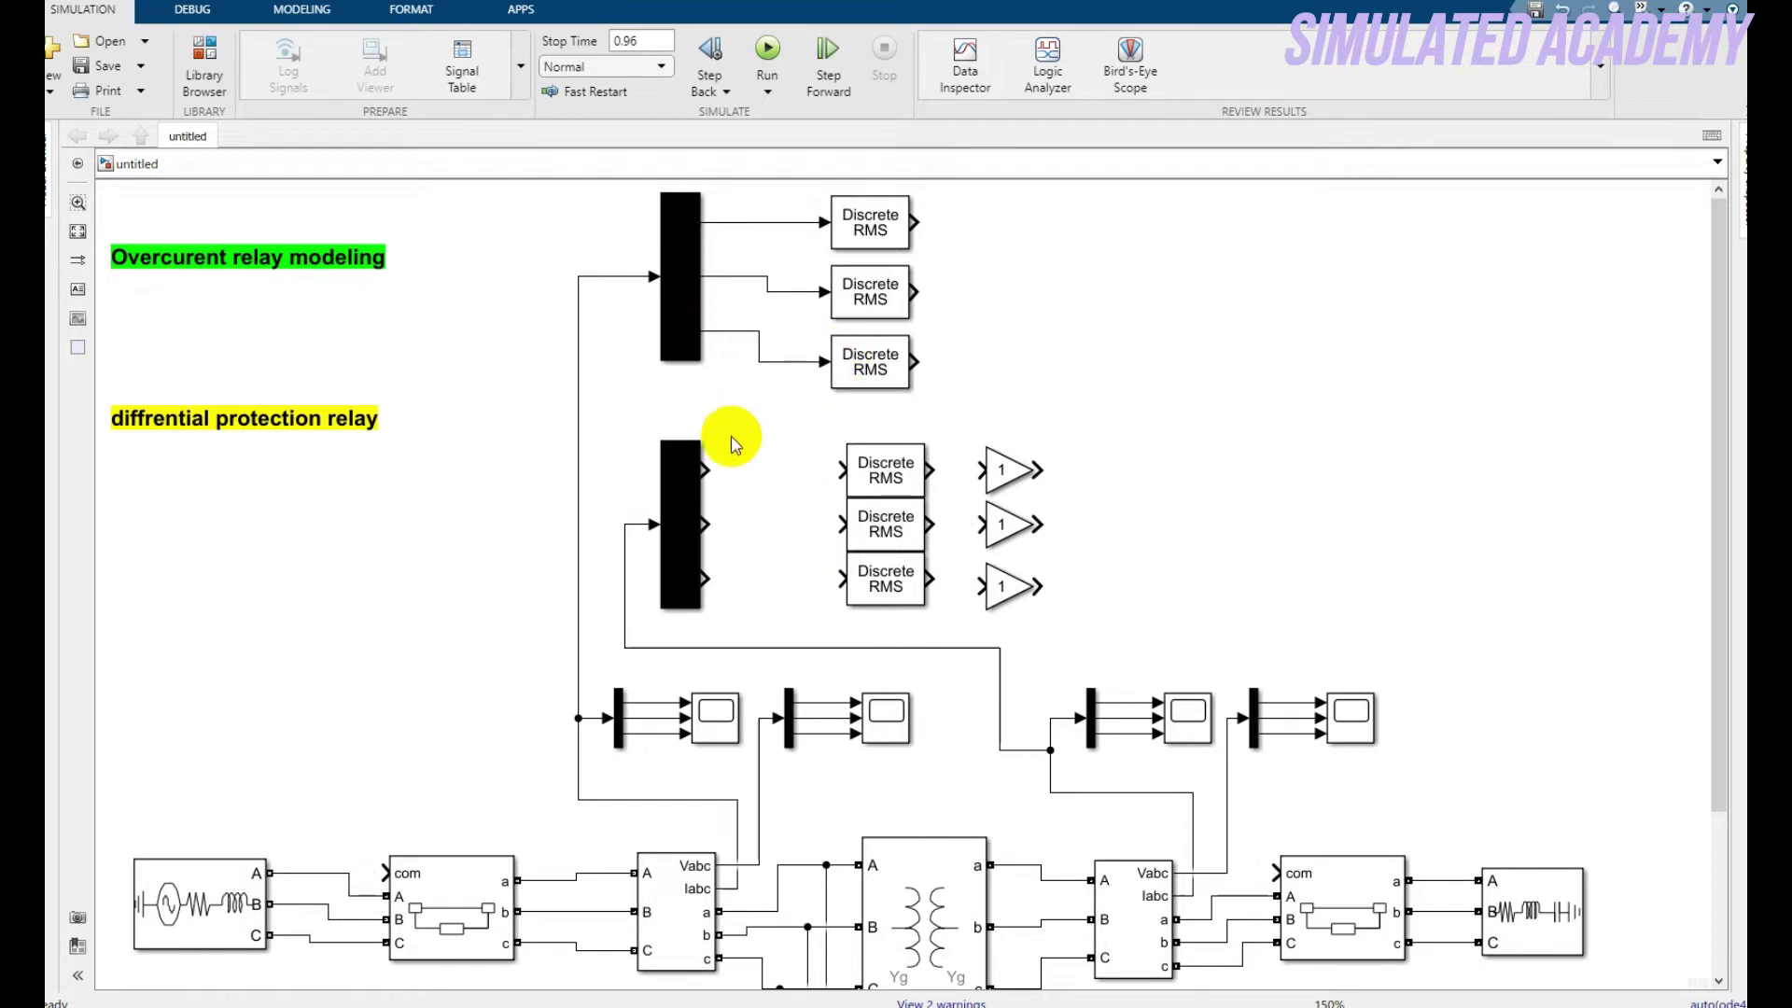
Connect the lower tall Demux outputs to the three lower Discrete RMS blocks and those blocks to the three Gains
{"action": "left_click_drag", "start_coordinate": [707, 469], "coordinate": [843, 468]}
{"action": "left_click_drag", "start_coordinate": [700, 520], "coordinate": [880, 514]}
{"action": "left_click_drag", "start_coordinate": [712, 580], "coordinate": [847, 580]}
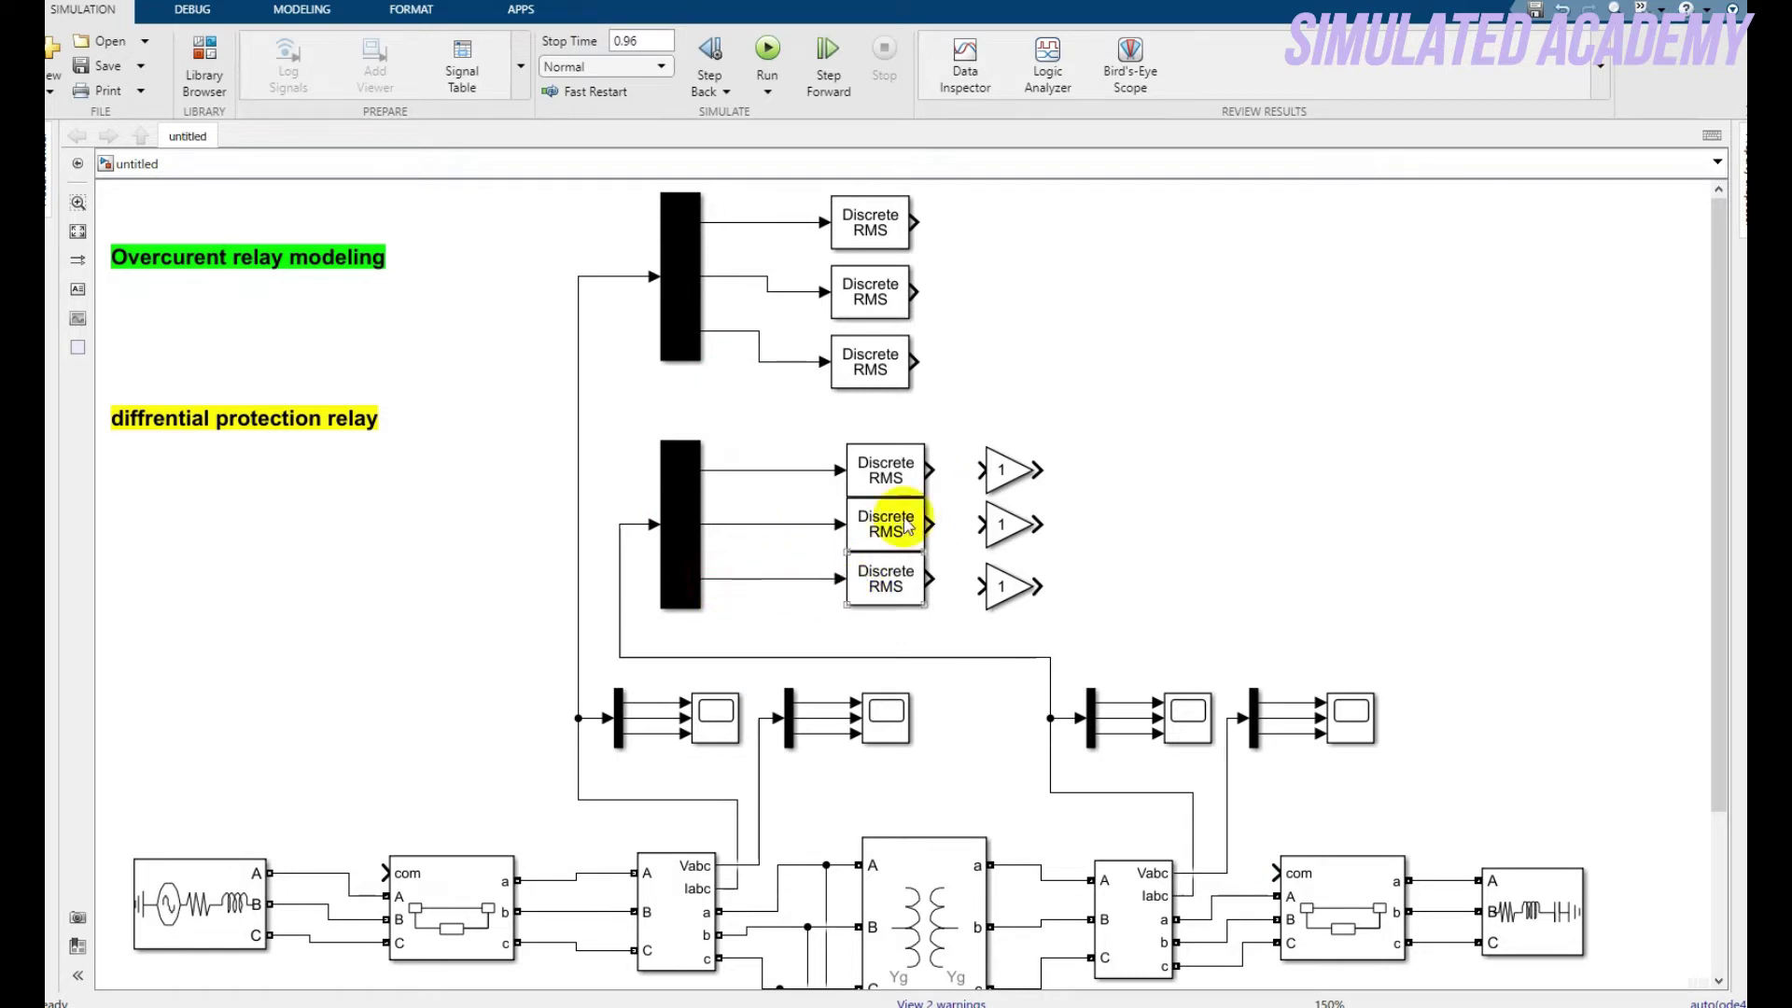
{"action": "left_click_drag", "start_coordinate": [931, 471], "coordinate": [981, 469]}
{"action": "left_click_drag", "start_coordinate": [928, 524], "coordinate": [982, 586]}
Set the gain of all three Gain blocks to 3
{"action": "left_click", "coordinate": [1012, 522]}
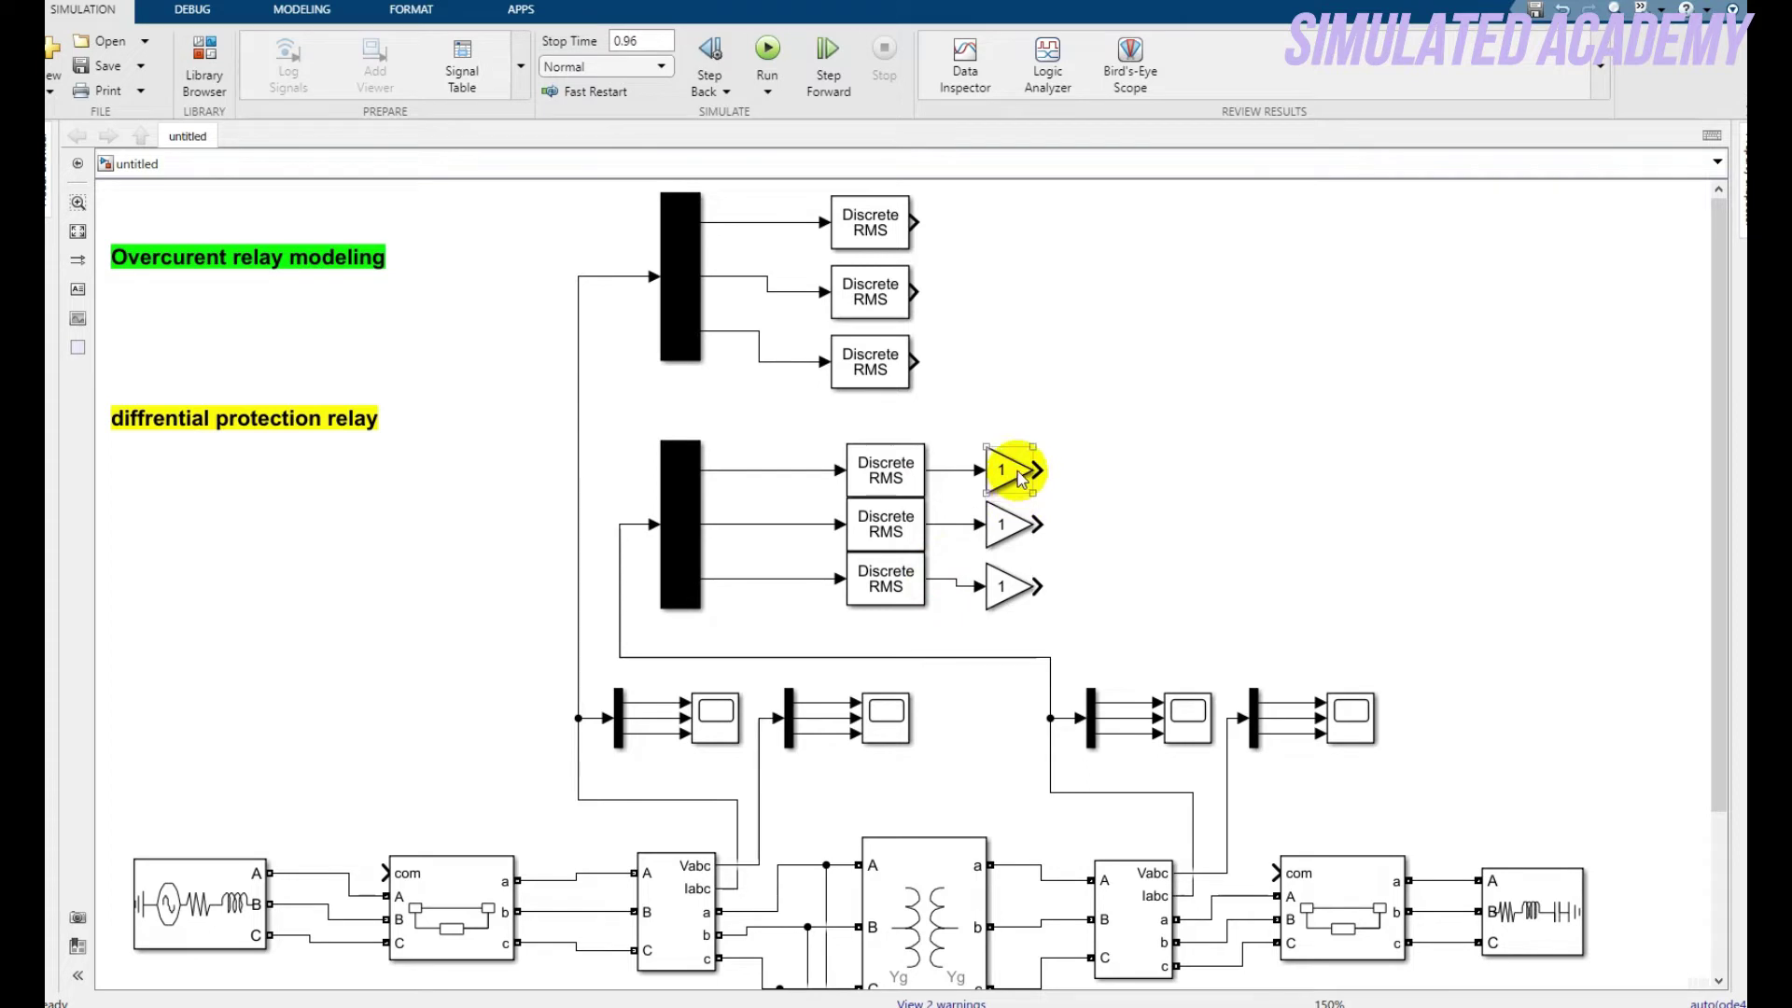
{"action": "double_click", "coordinate": [1013, 476]}
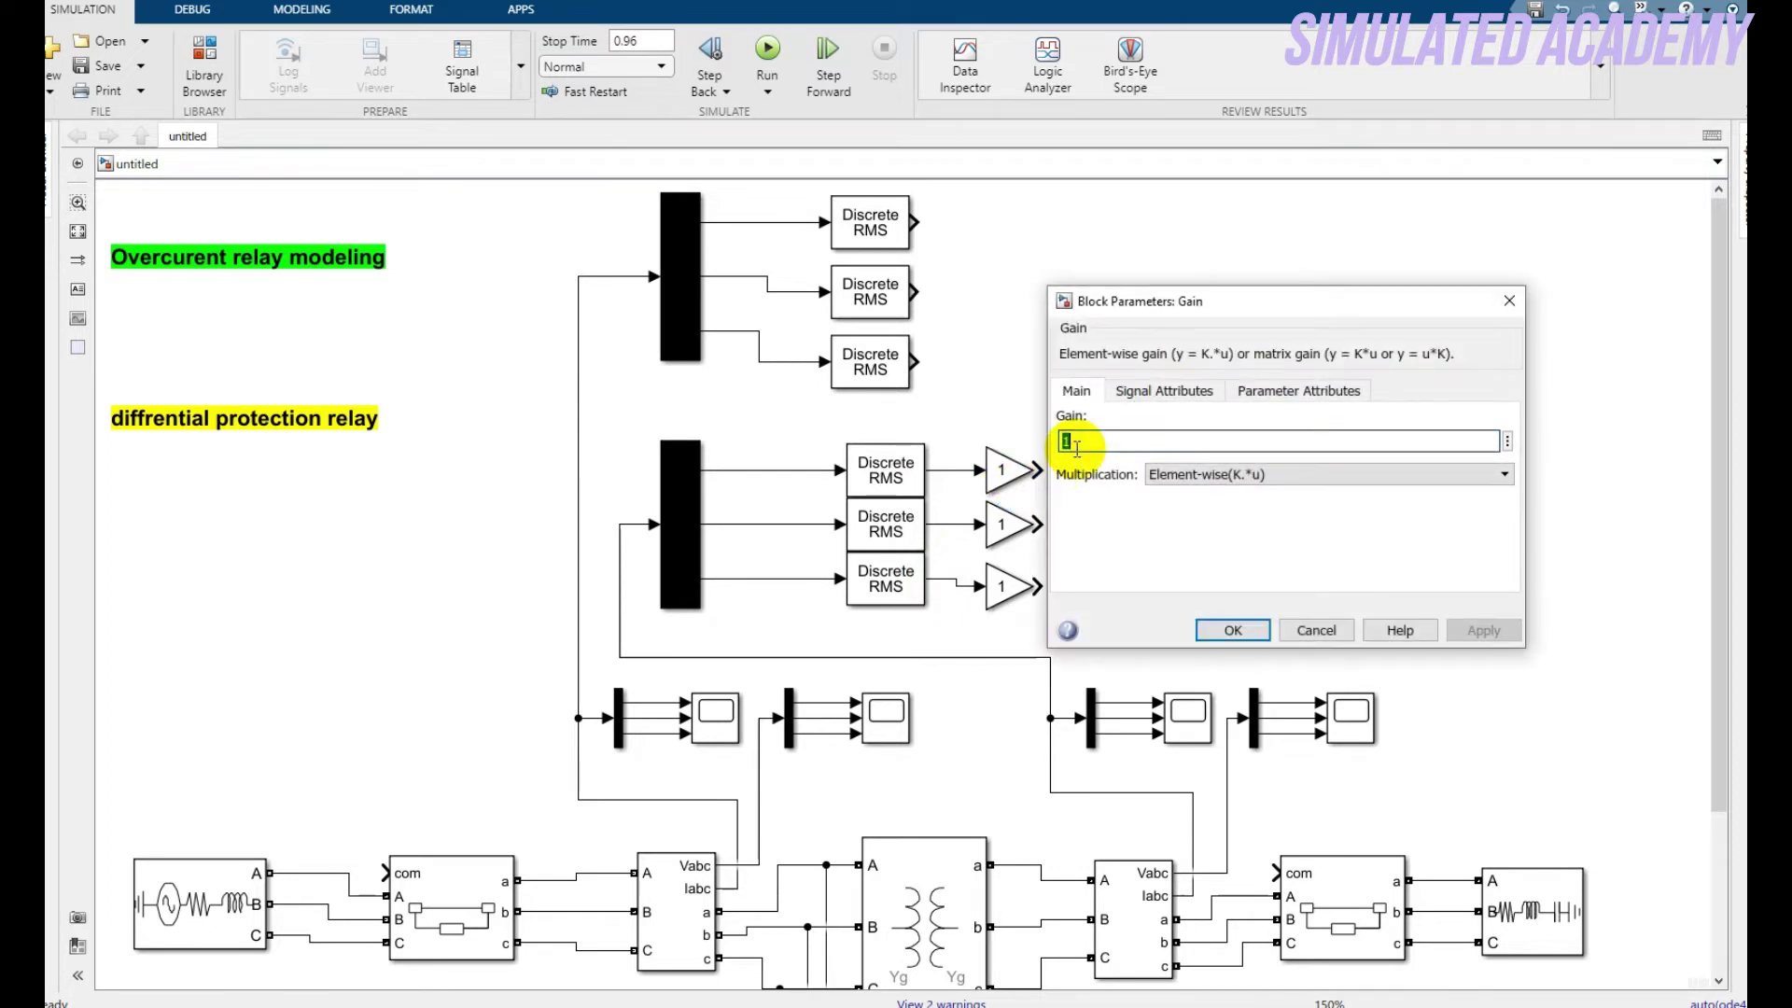
{"action": "left_click", "coordinate": [1229, 628]}
{"action": "left_click", "coordinate": [1004, 534]}
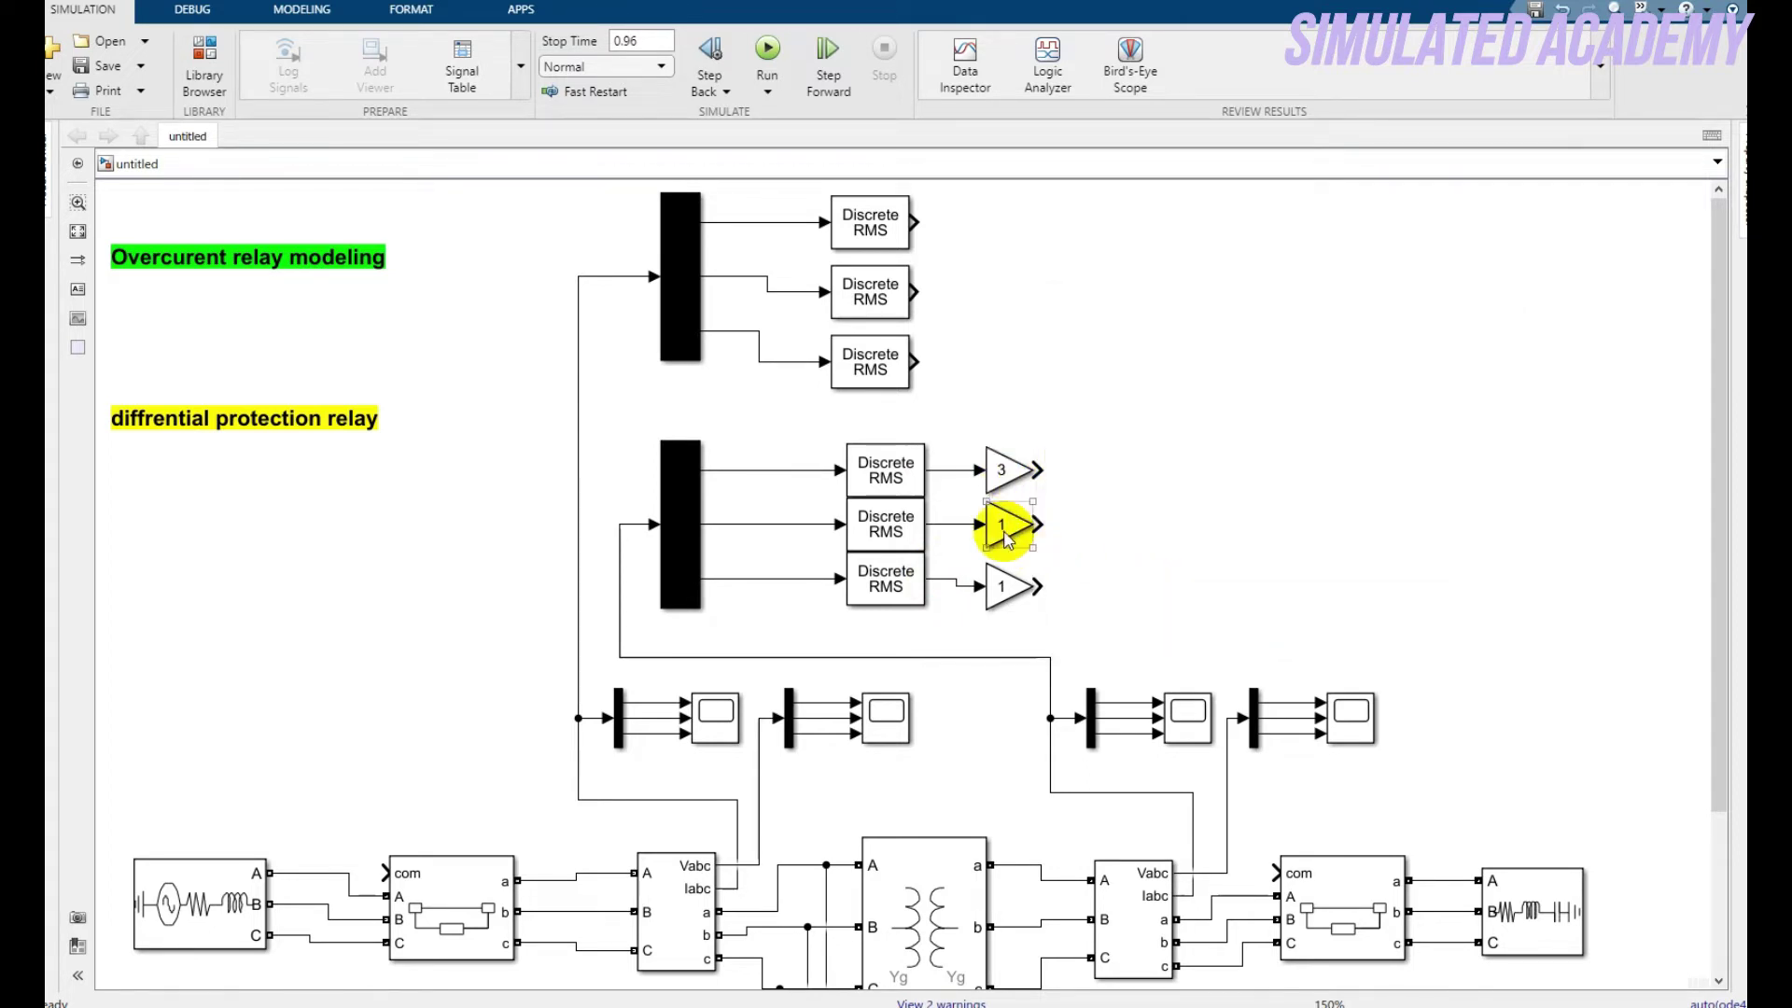
{"action": "double_click", "coordinate": [1004, 529]}
{"action": "type", "text": "3"}
{"action": "left_click", "coordinate": [1213, 679]}
{"action": "left_click", "coordinate": [999, 588]}
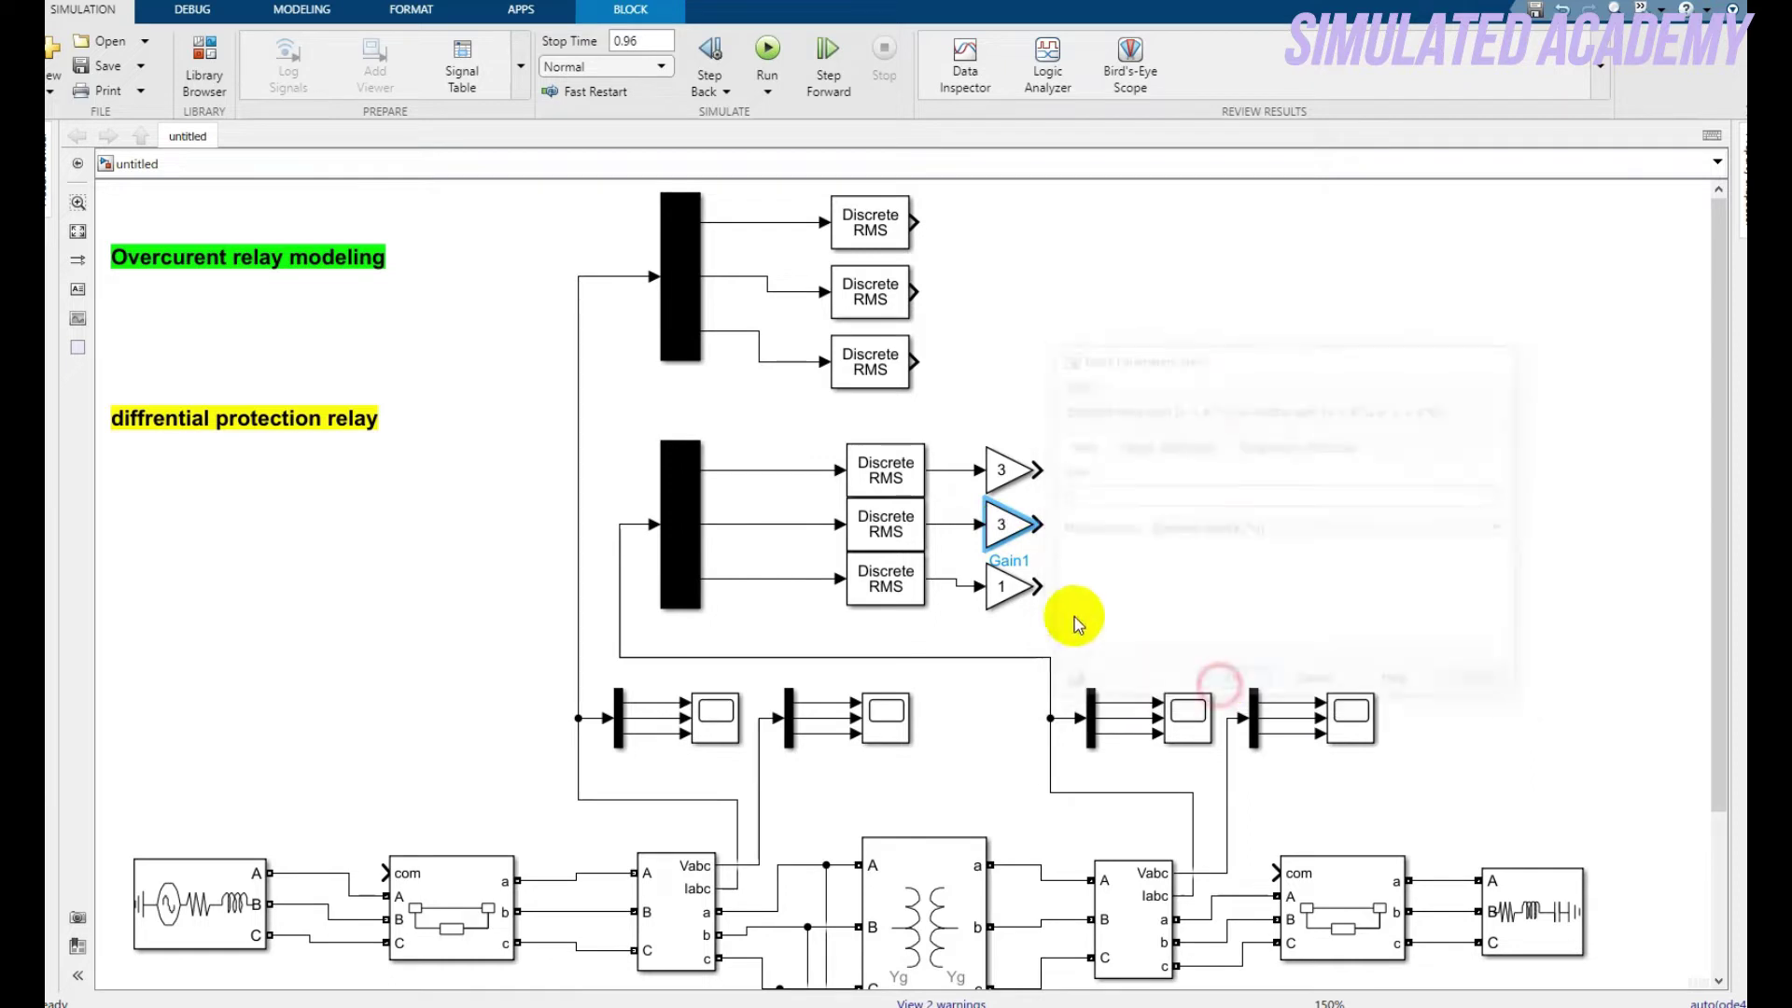
{"action": "double_click", "coordinate": [998, 590]}
{"action": "type", "text": "3"}
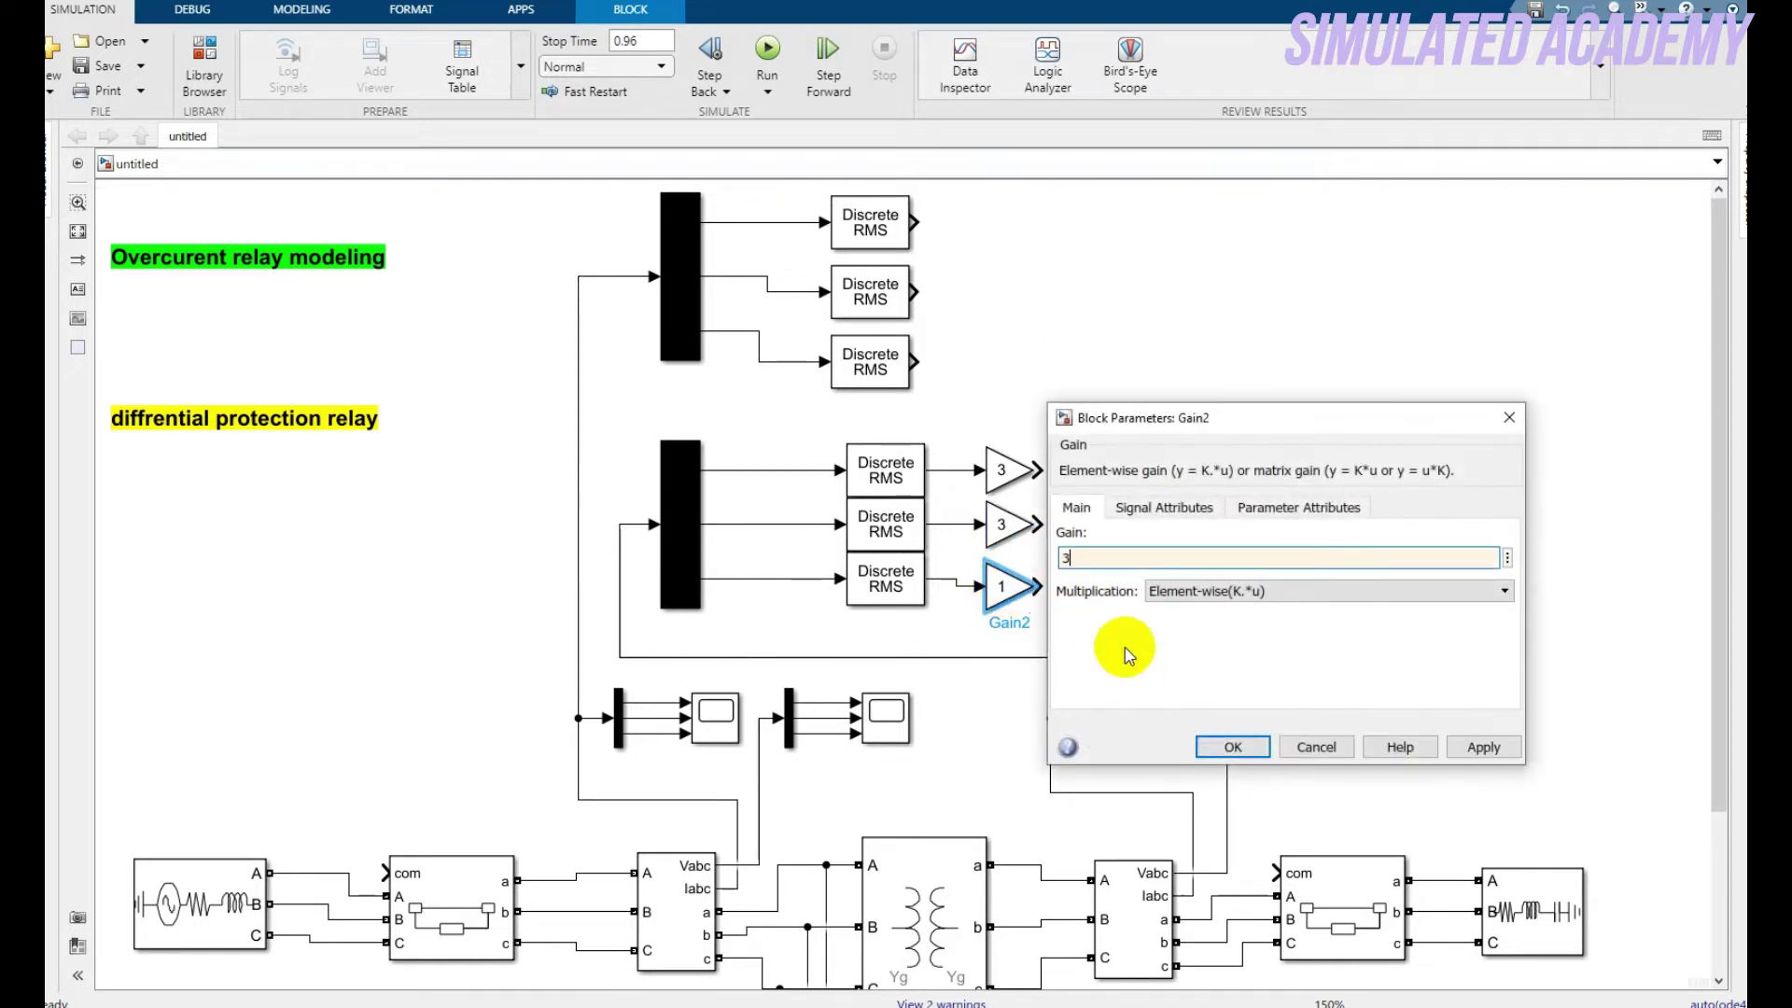
{"action": "left_click", "coordinate": [1216, 744]}
{"action": "left_click", "coordinate": [1111, 539]}
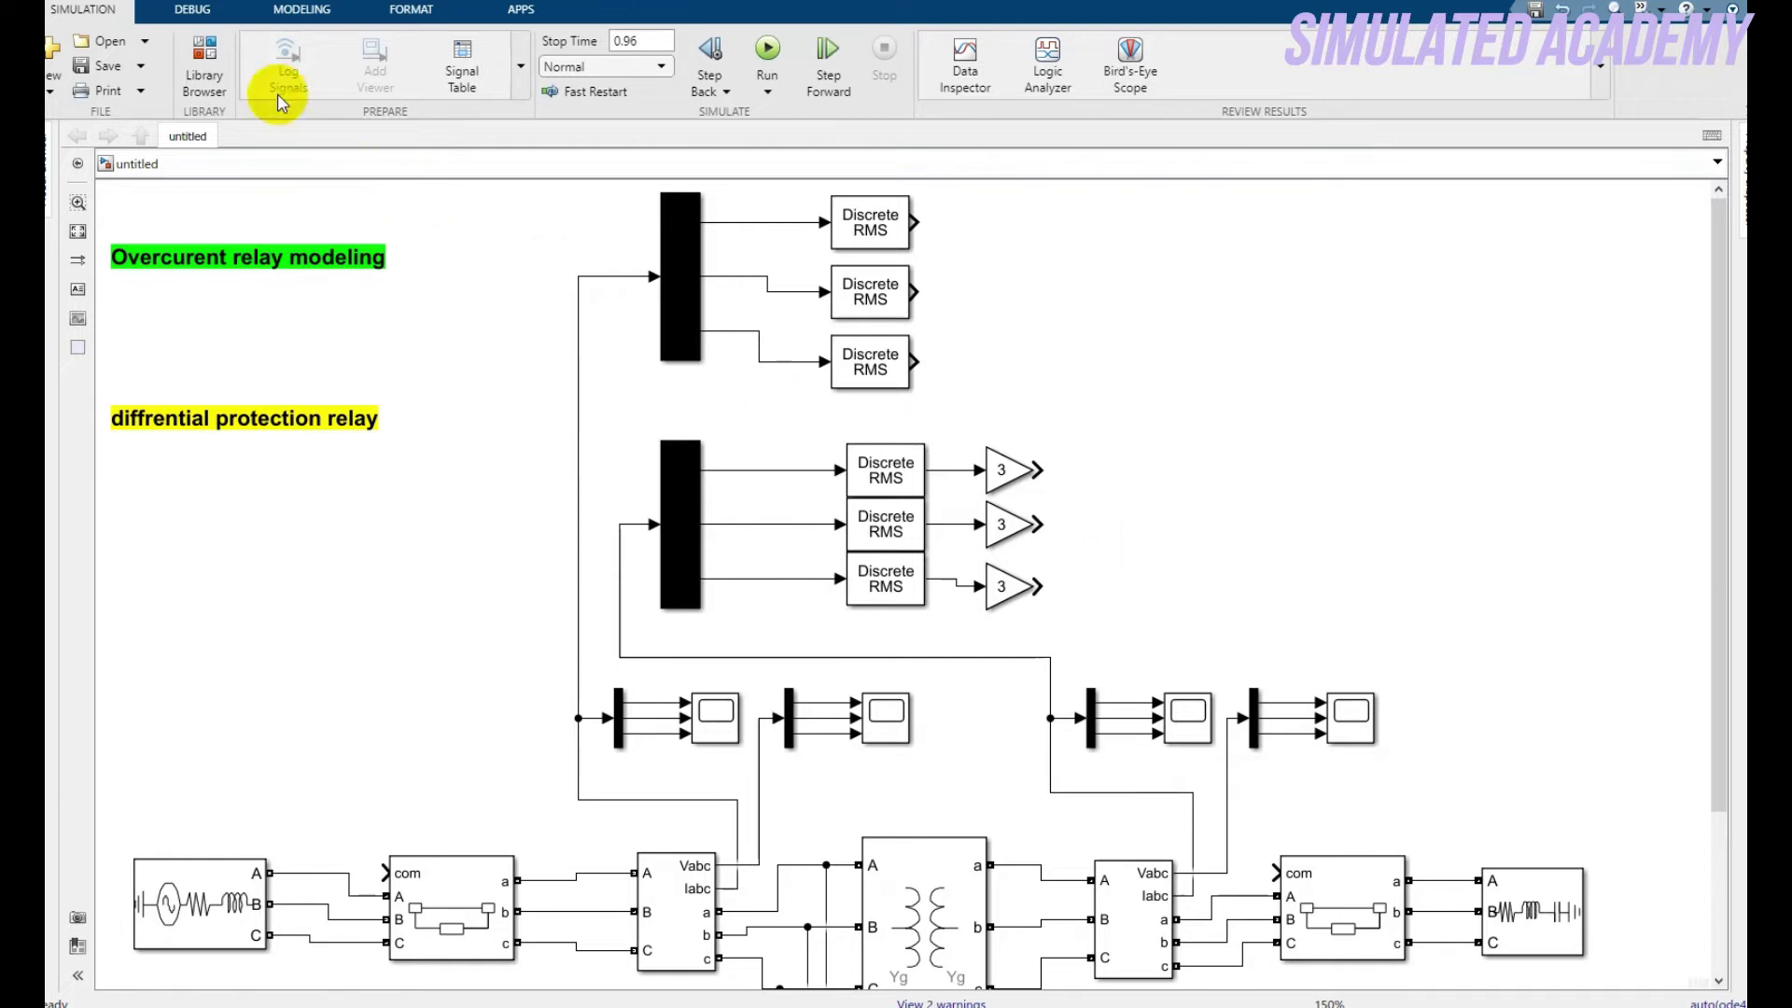
Search the block library for "add" and place a round Sum block well to the right of the first upper Discrete RMS block
{"action": "left_click", "coordinate": [204, 68]}
{"action": "left_click", "coordinate": [921, 150]}
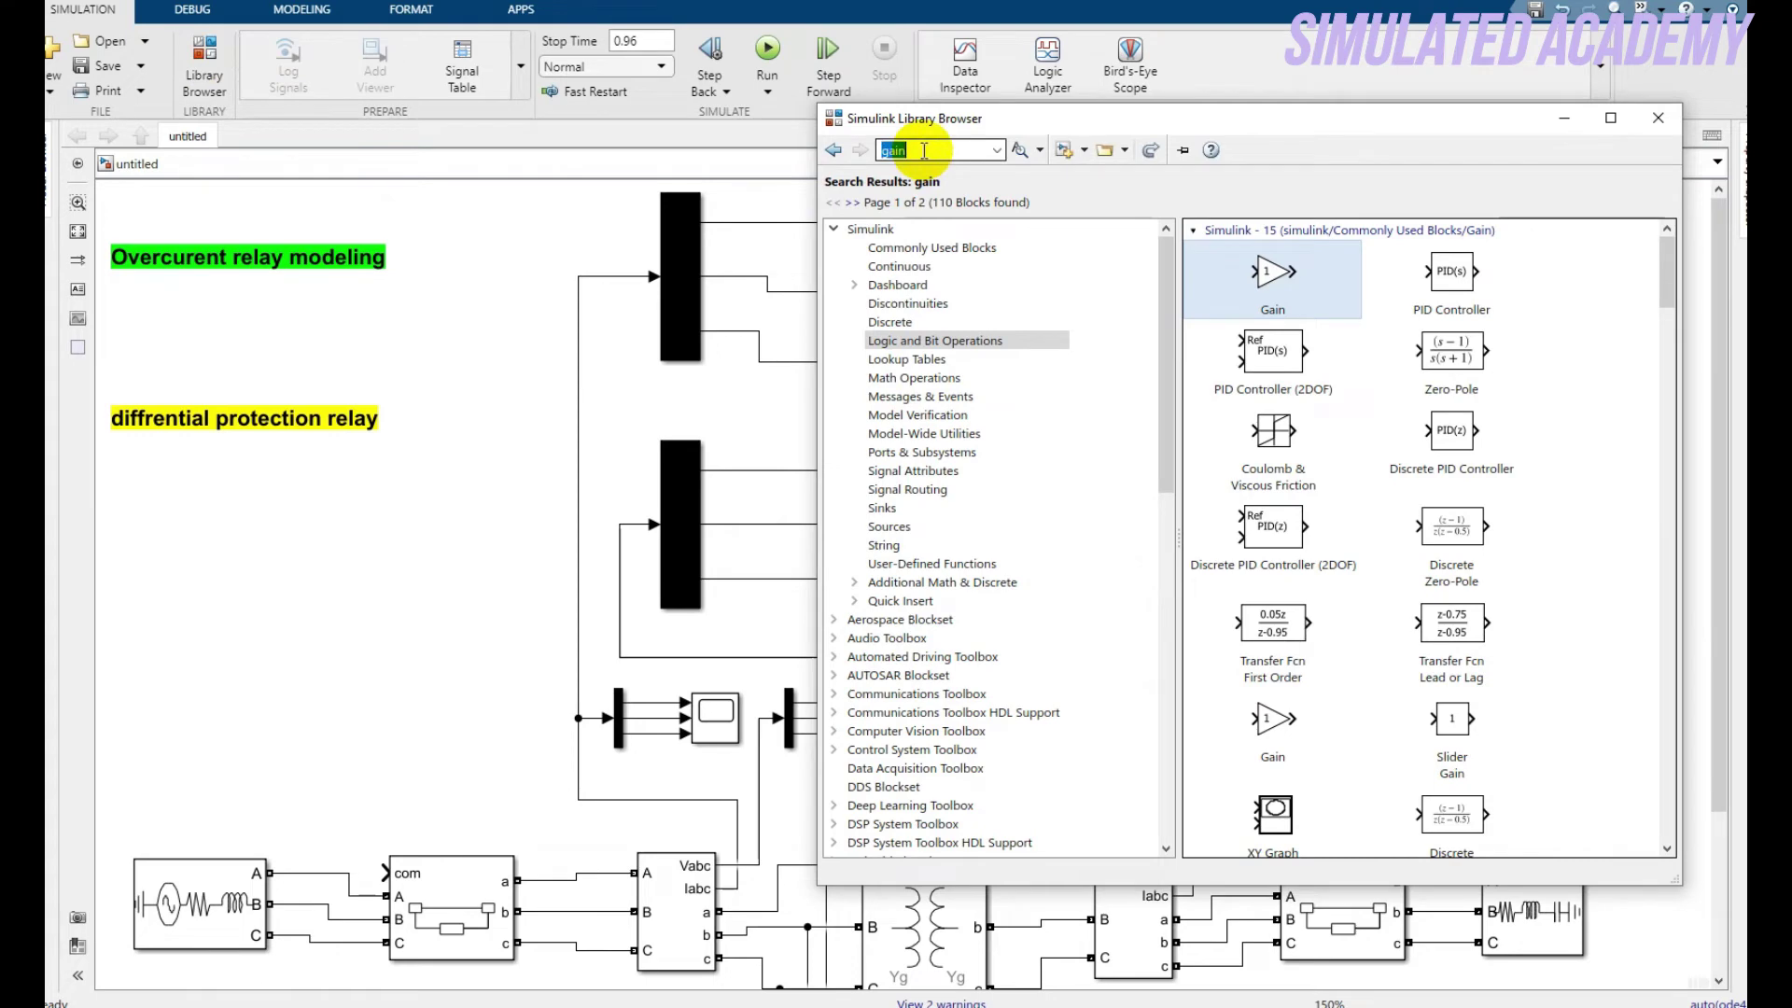
{"action": "key", "text": "Return"}
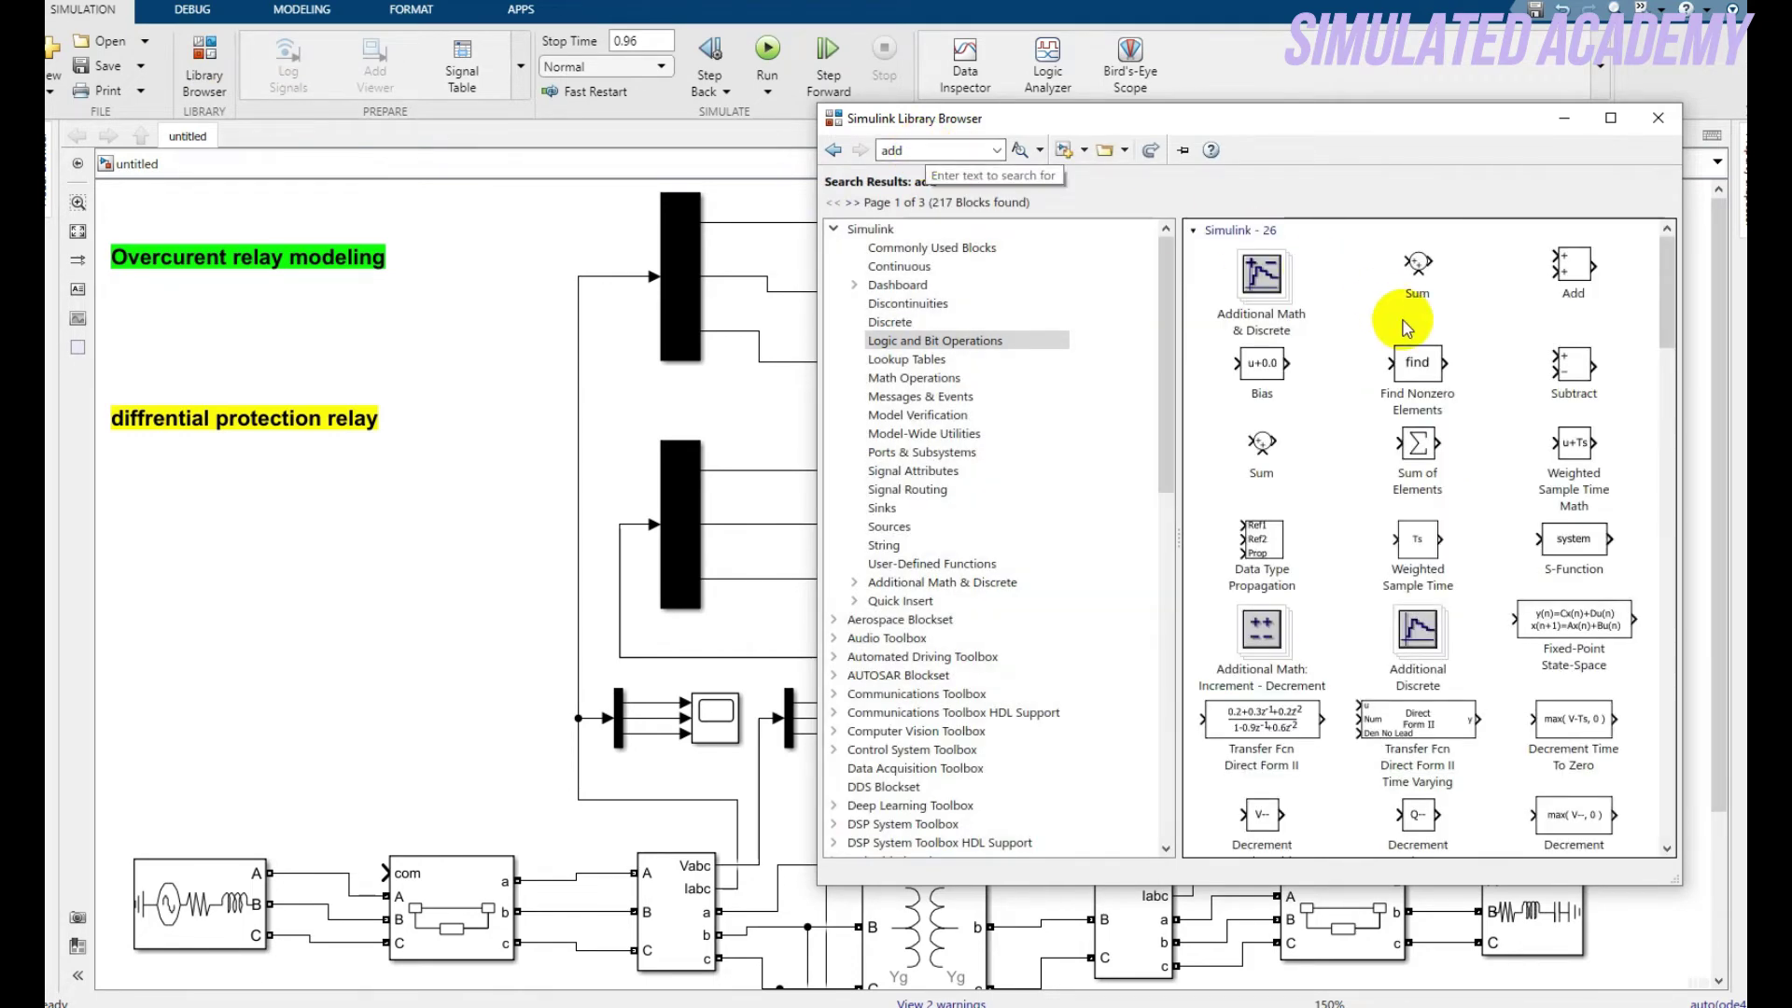
{"action": "right_click", "coordinate": [1417, 271]}
{"action": "left_click", "coordinate": [1586, 112]}
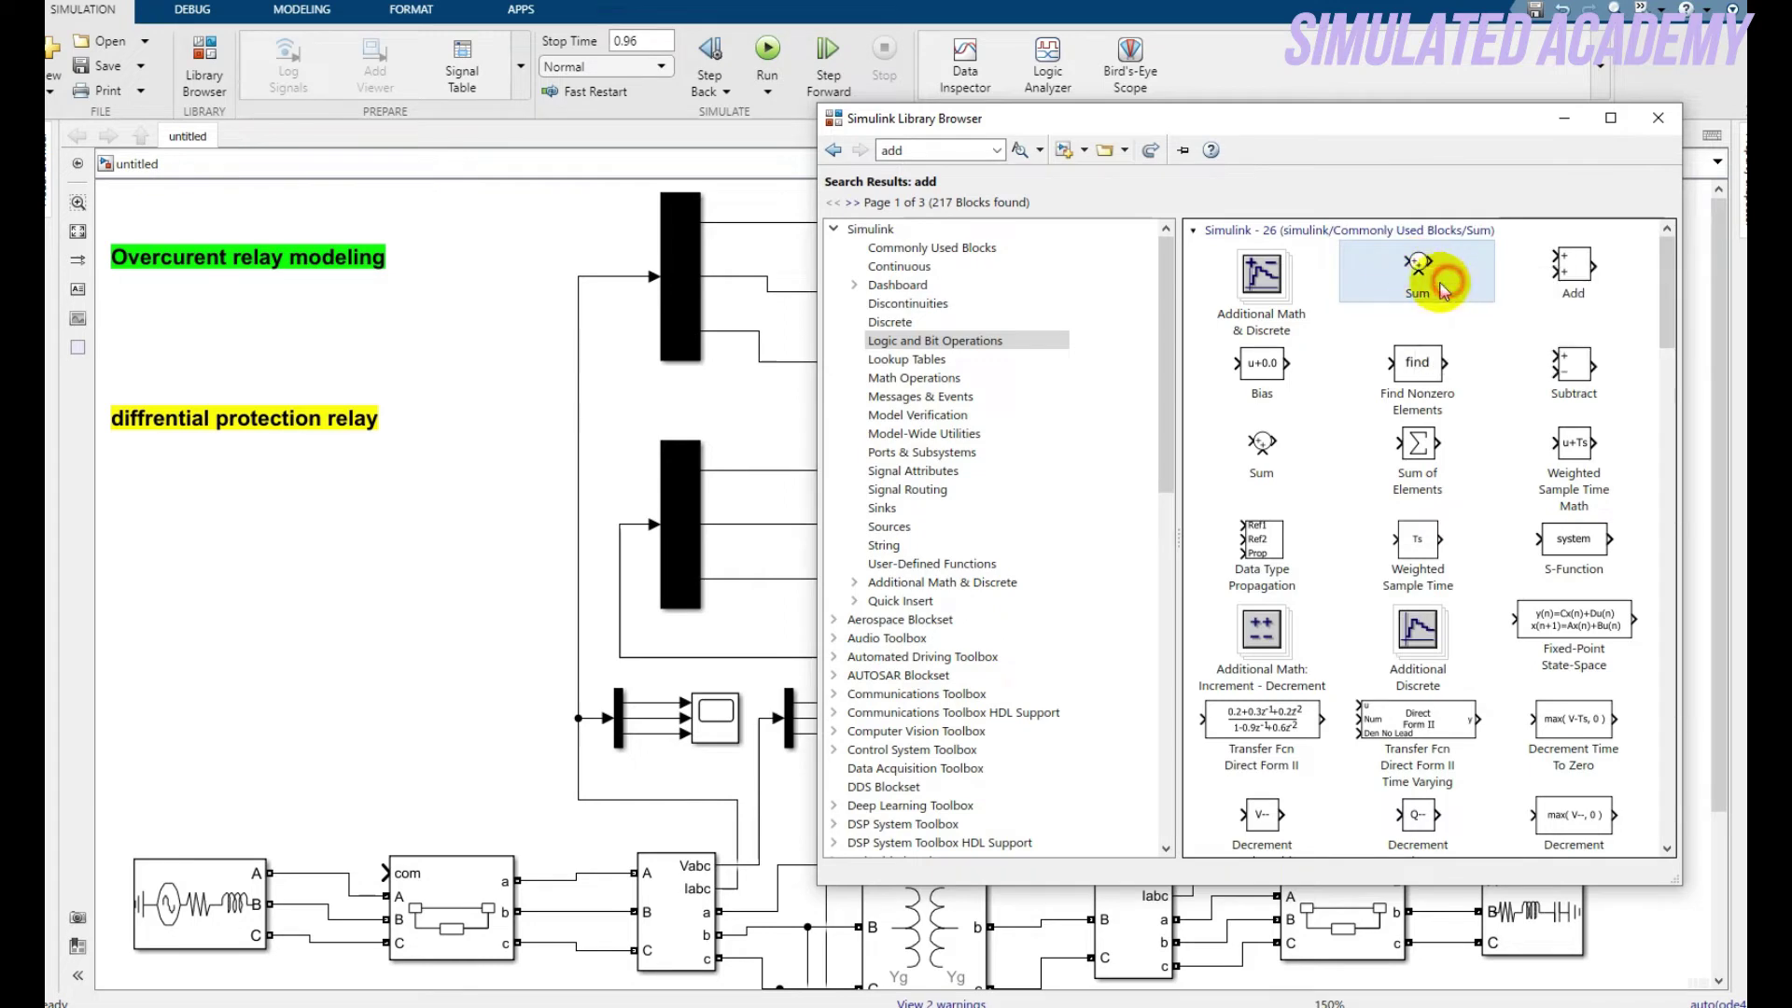
{"action": "left_click", "coordinate": [808, 363]}
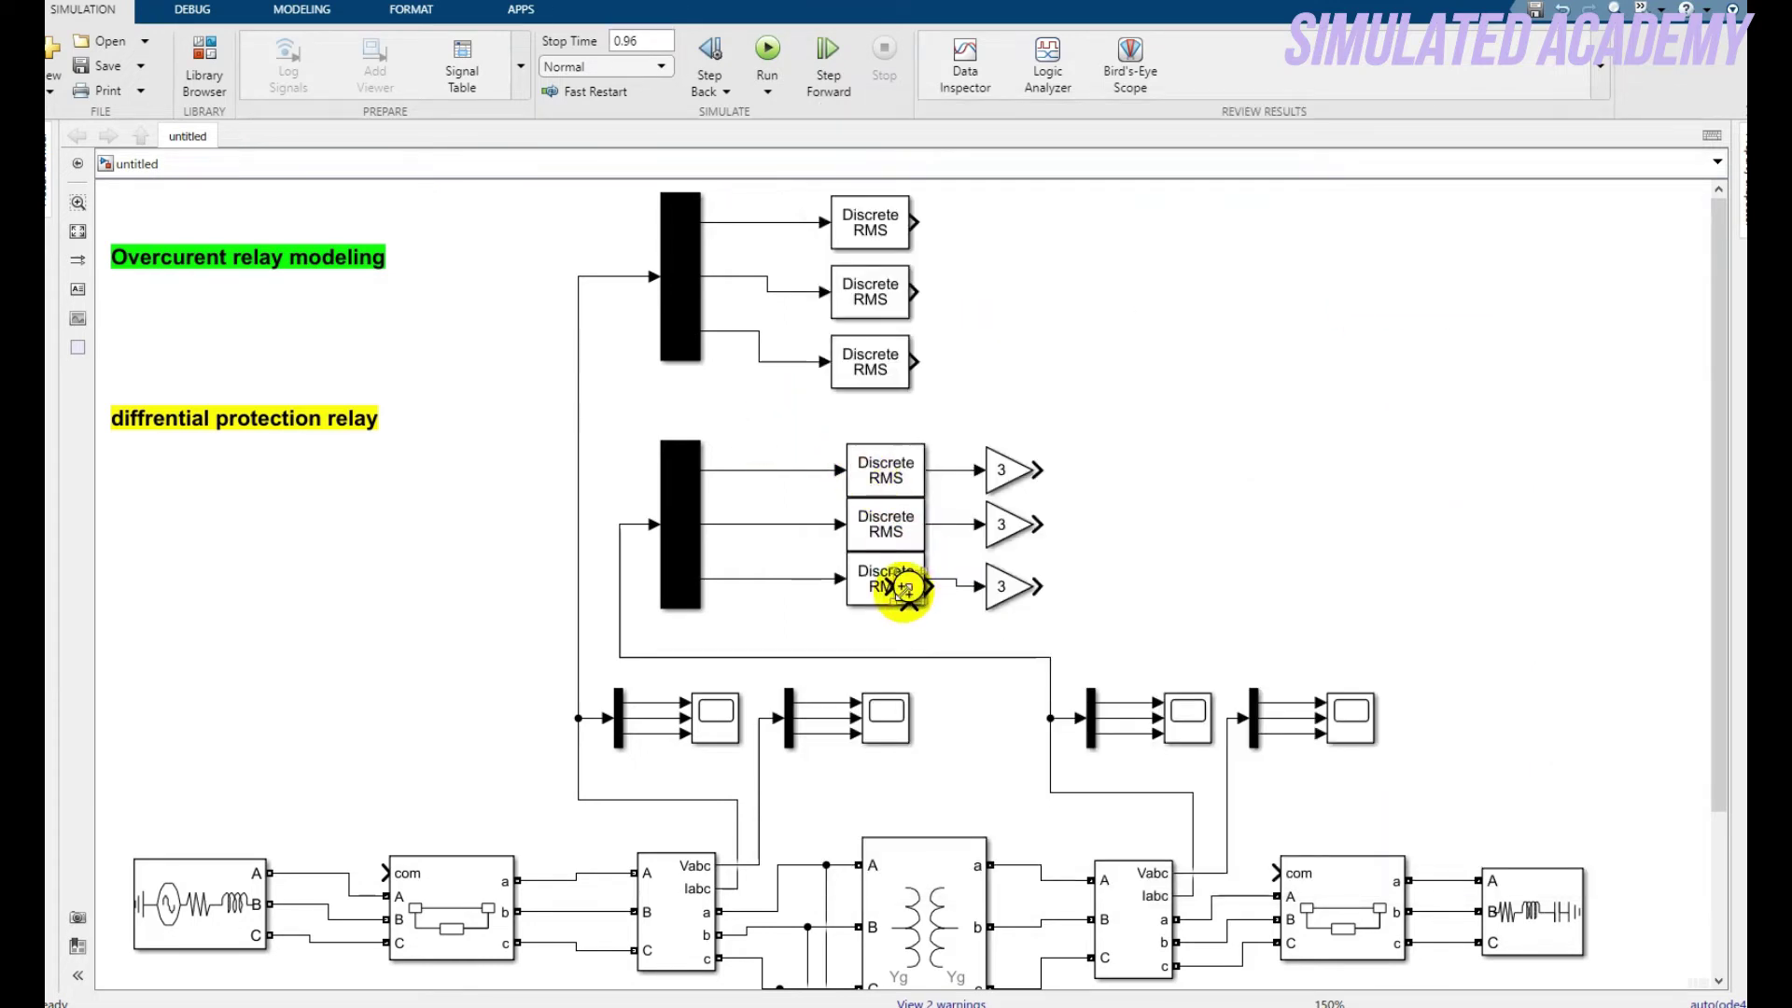
{"action": "left_click_drag", "start_coordinate": [910, 584], "coordinate": [1134, 232]}
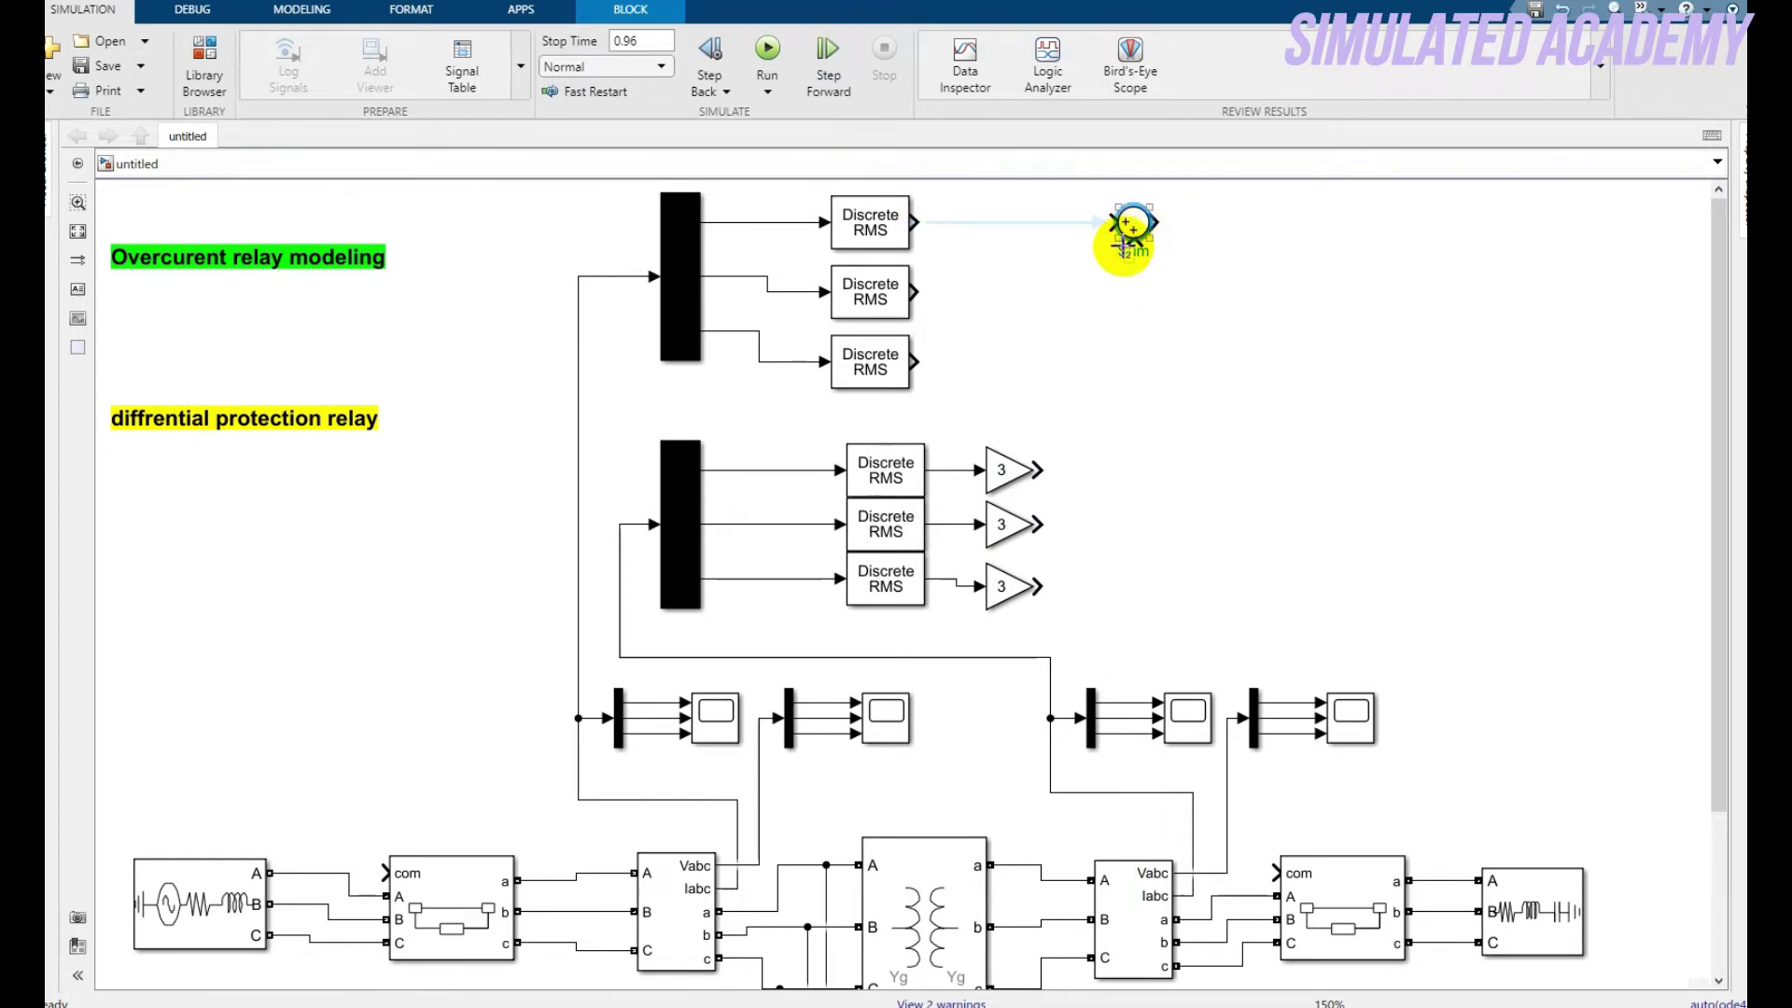
Add two more Sum copies, stepping diagonally down and to the right from the first one
{"action": "left_click_drag", "start_coordinate": [1187, 306], "coordinate": [1174, 270]}
{"action": "key", "text": "ctrl+v"}
{"action": "left_click_drag", "start_coordinate": [1203, 349], "coordinate": [1248, 334]}
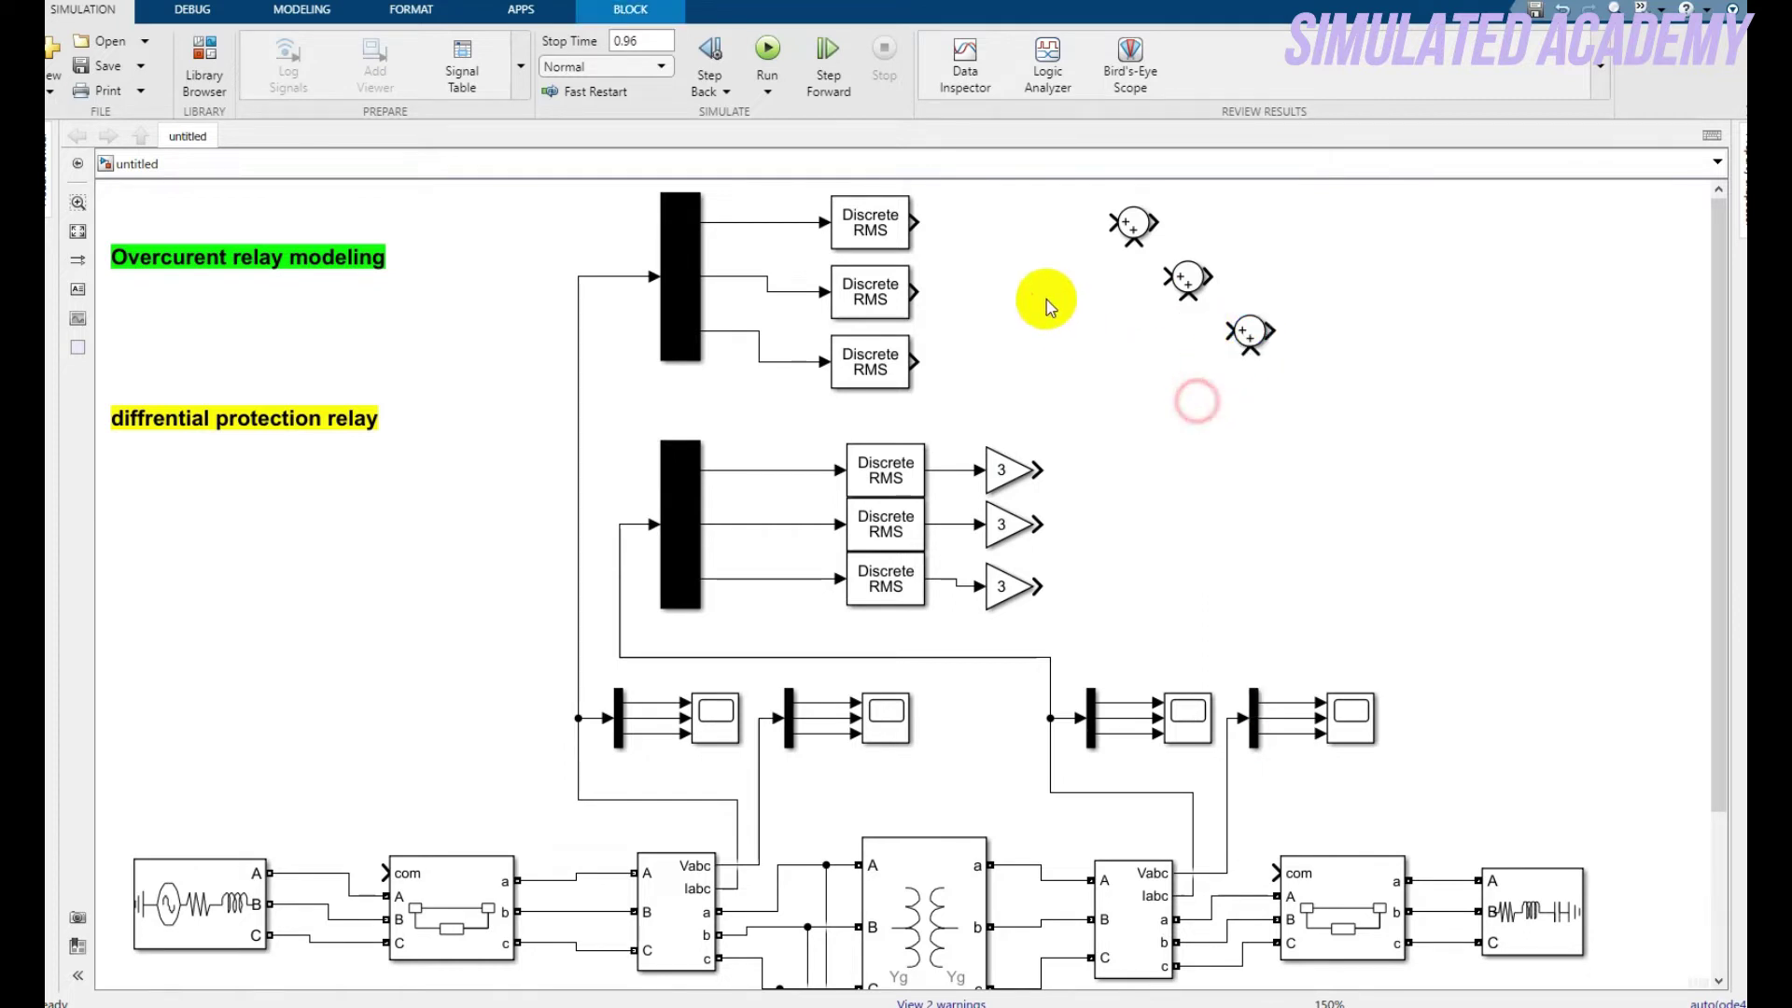
Connect the three upper Discrete RMS blocks and the three Gain outputs to the matching Sum blocks, one pair per phase
{"action": "left_click_drag", "start_coordinate": [912, 222], "coordinate": [1038, 467]}
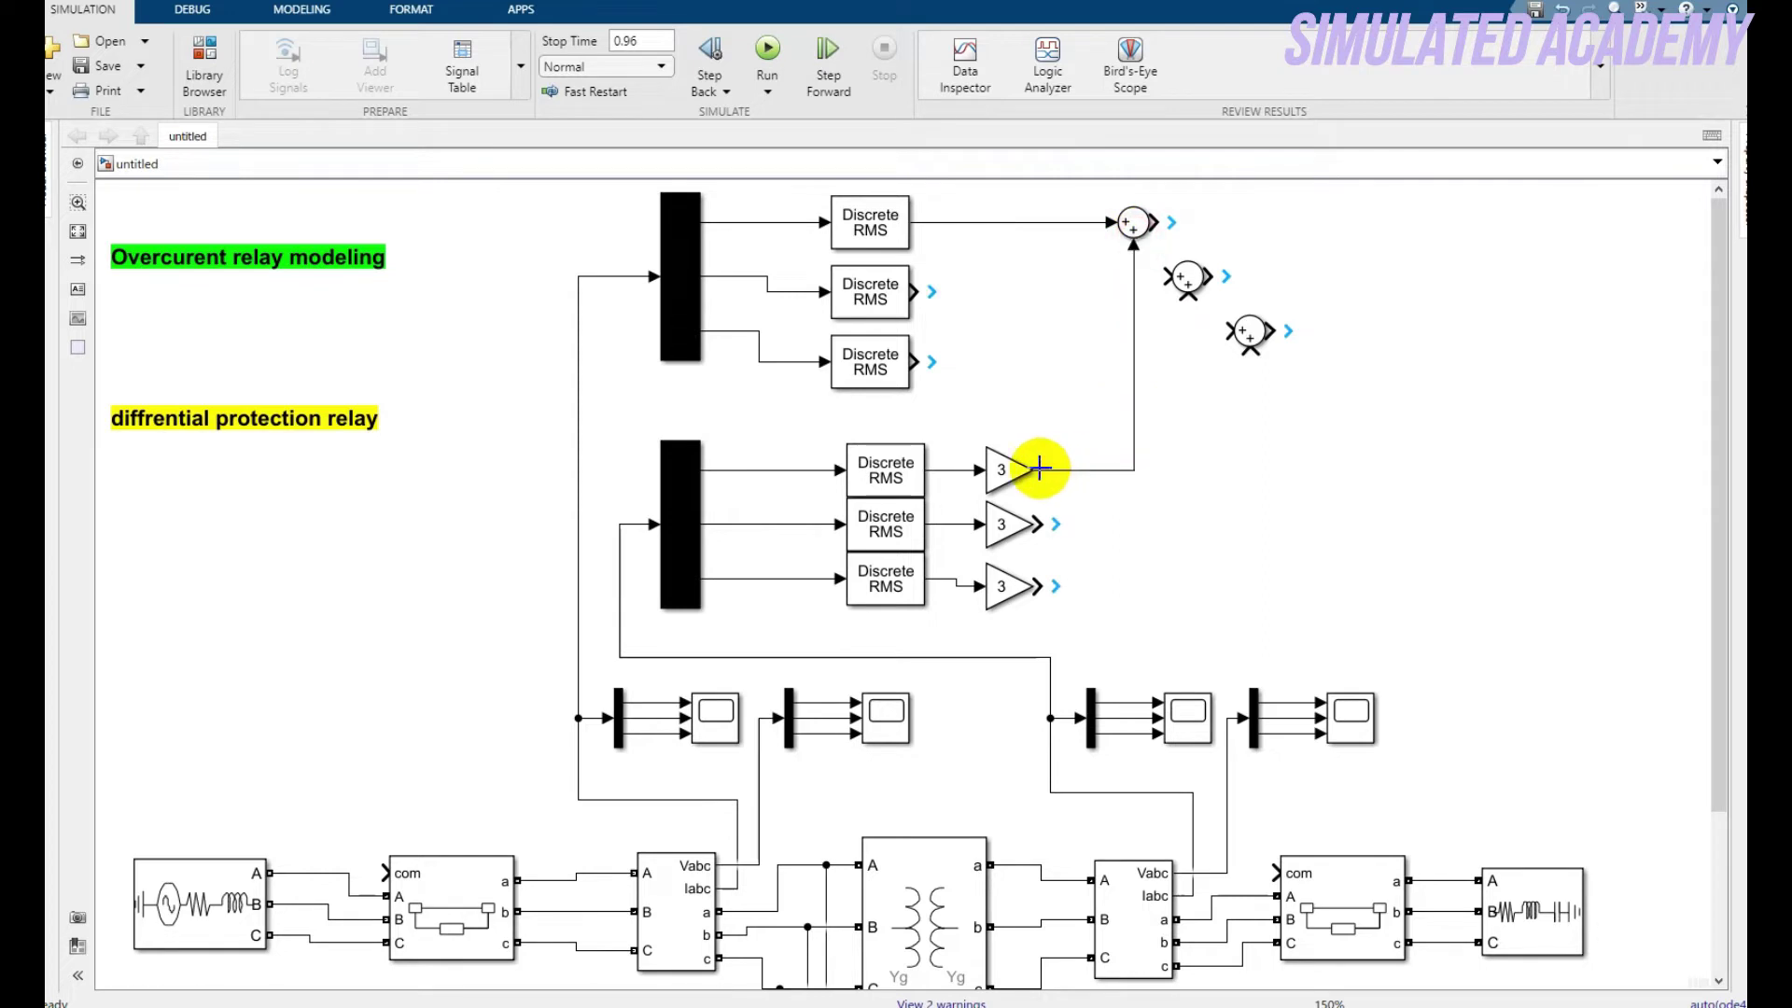
{"action": "left_click_drag", "start_coordinate": [1166, 274], "coordinate": [914, 291]}
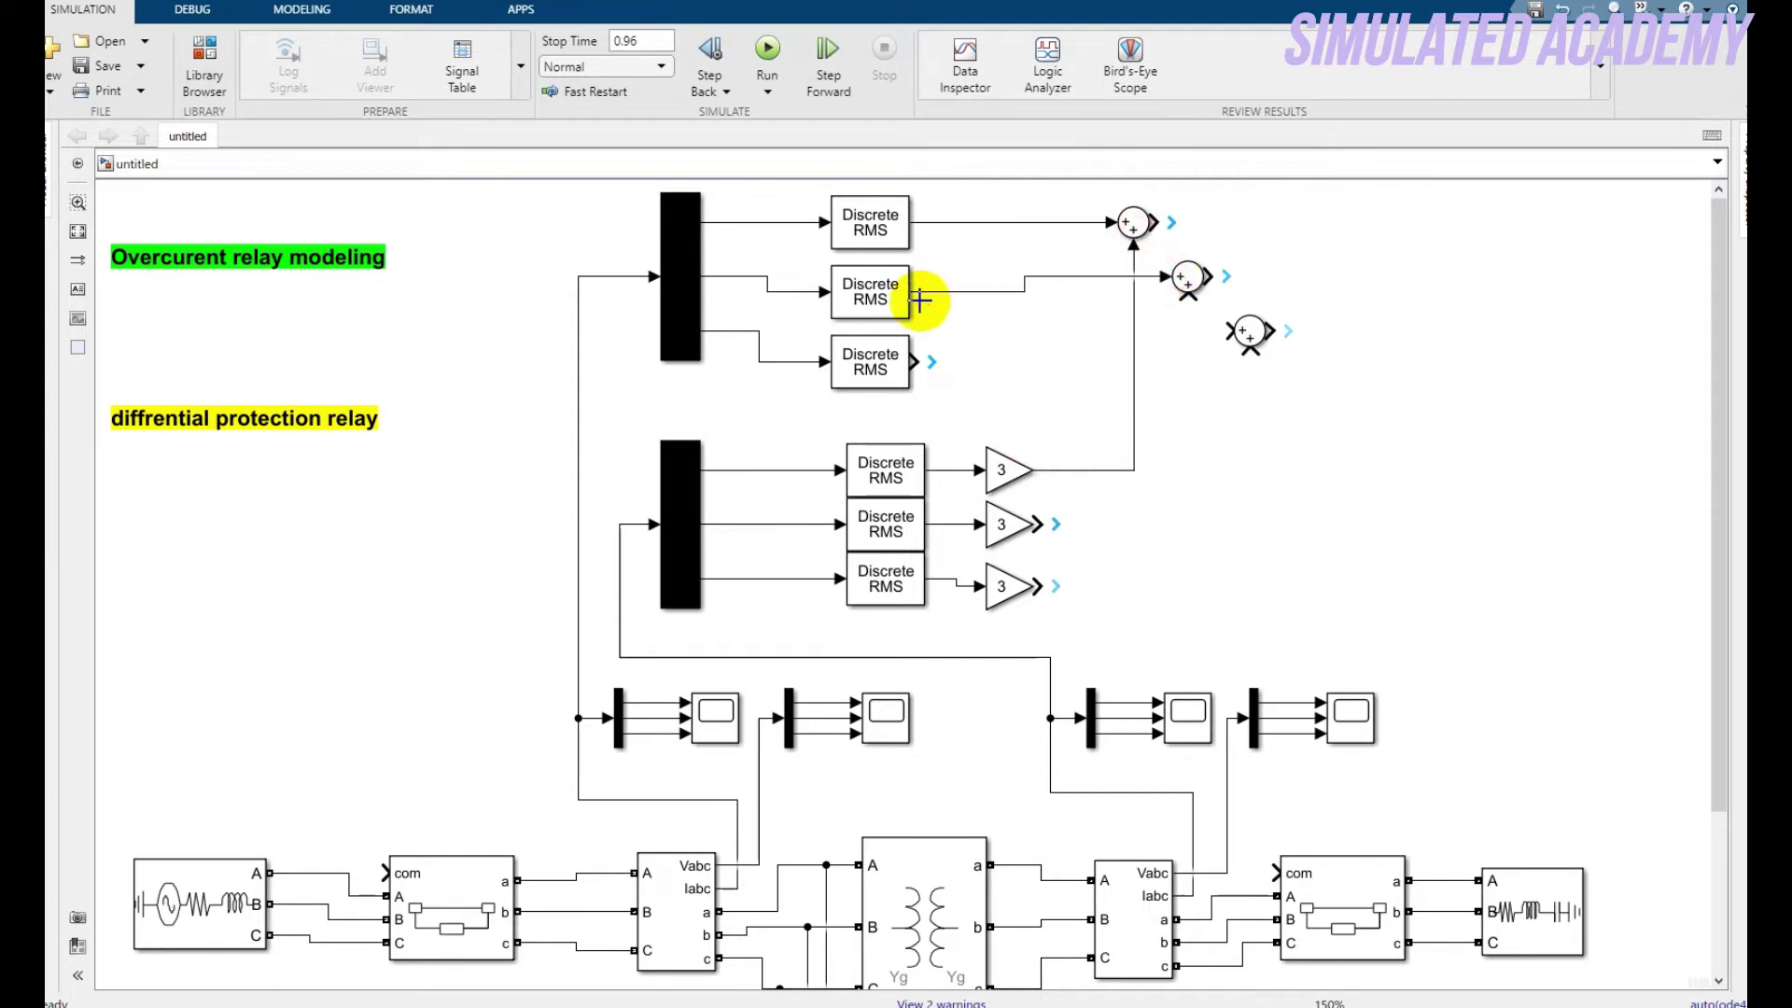
{"action": "left_click_drag", "start_coordinate": [1191, 299], "coordinate": [1030, 519]}
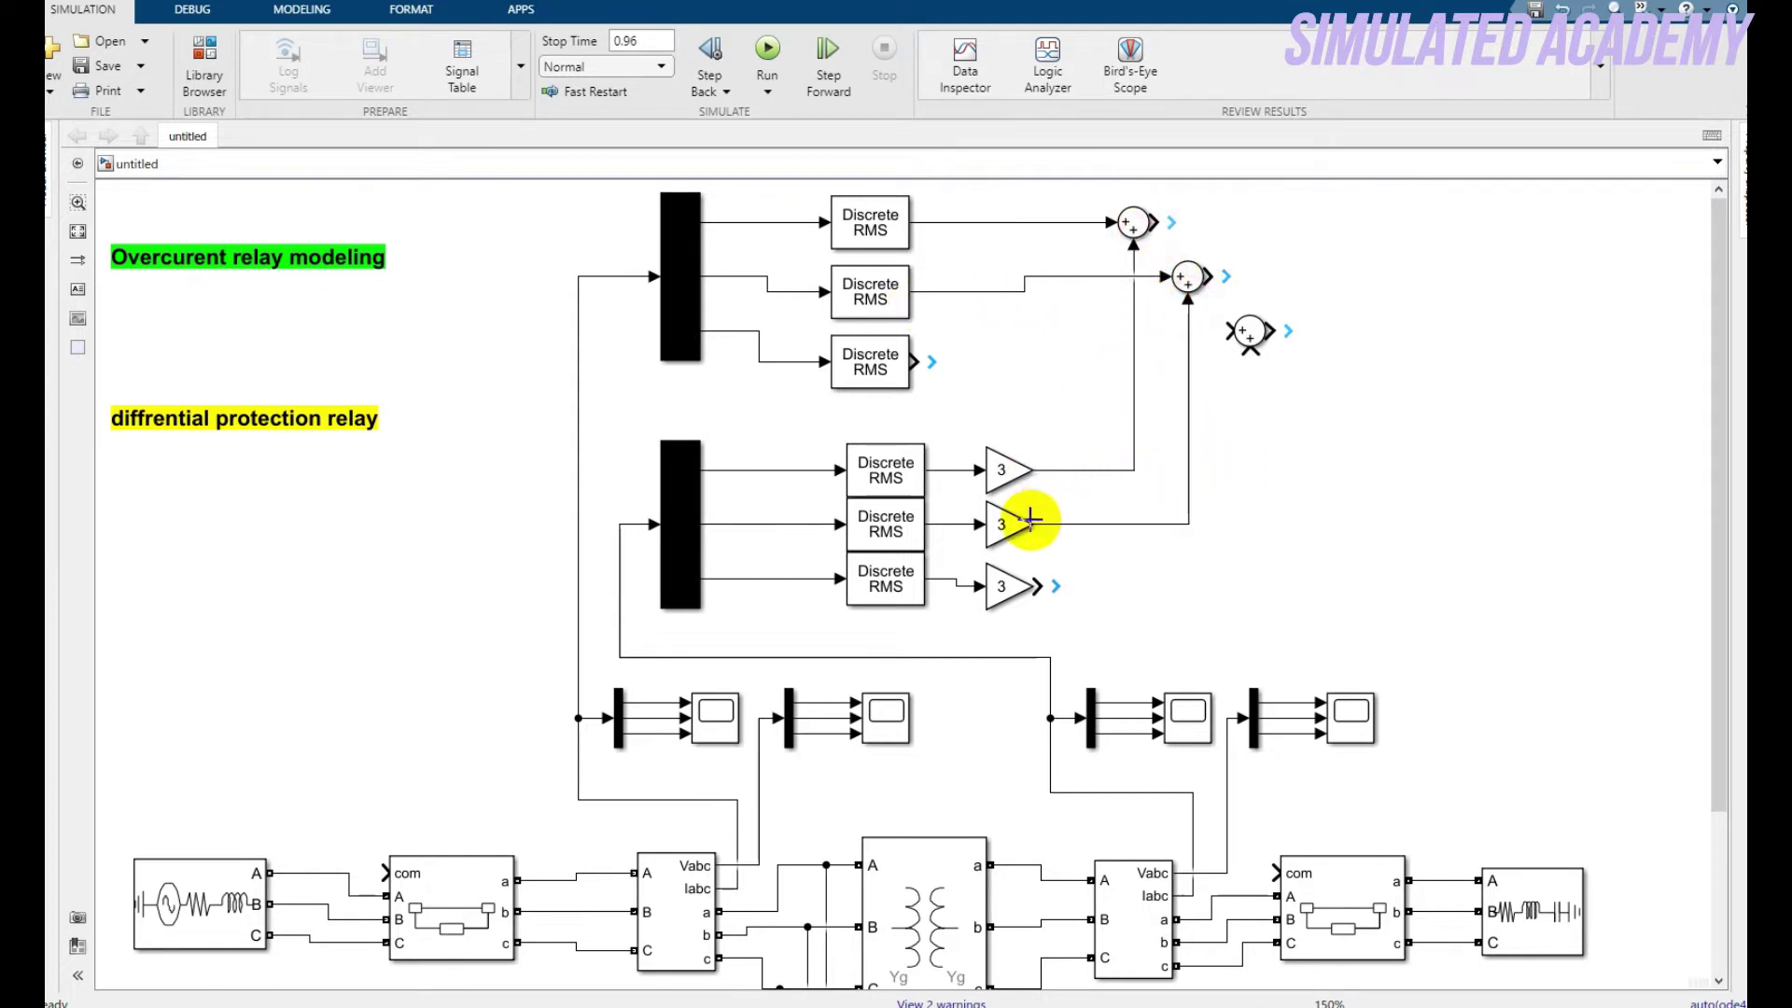
{"action": "left_click_drag", "start_coordinate": [918, 360], "coordinate": [1237, 332]}
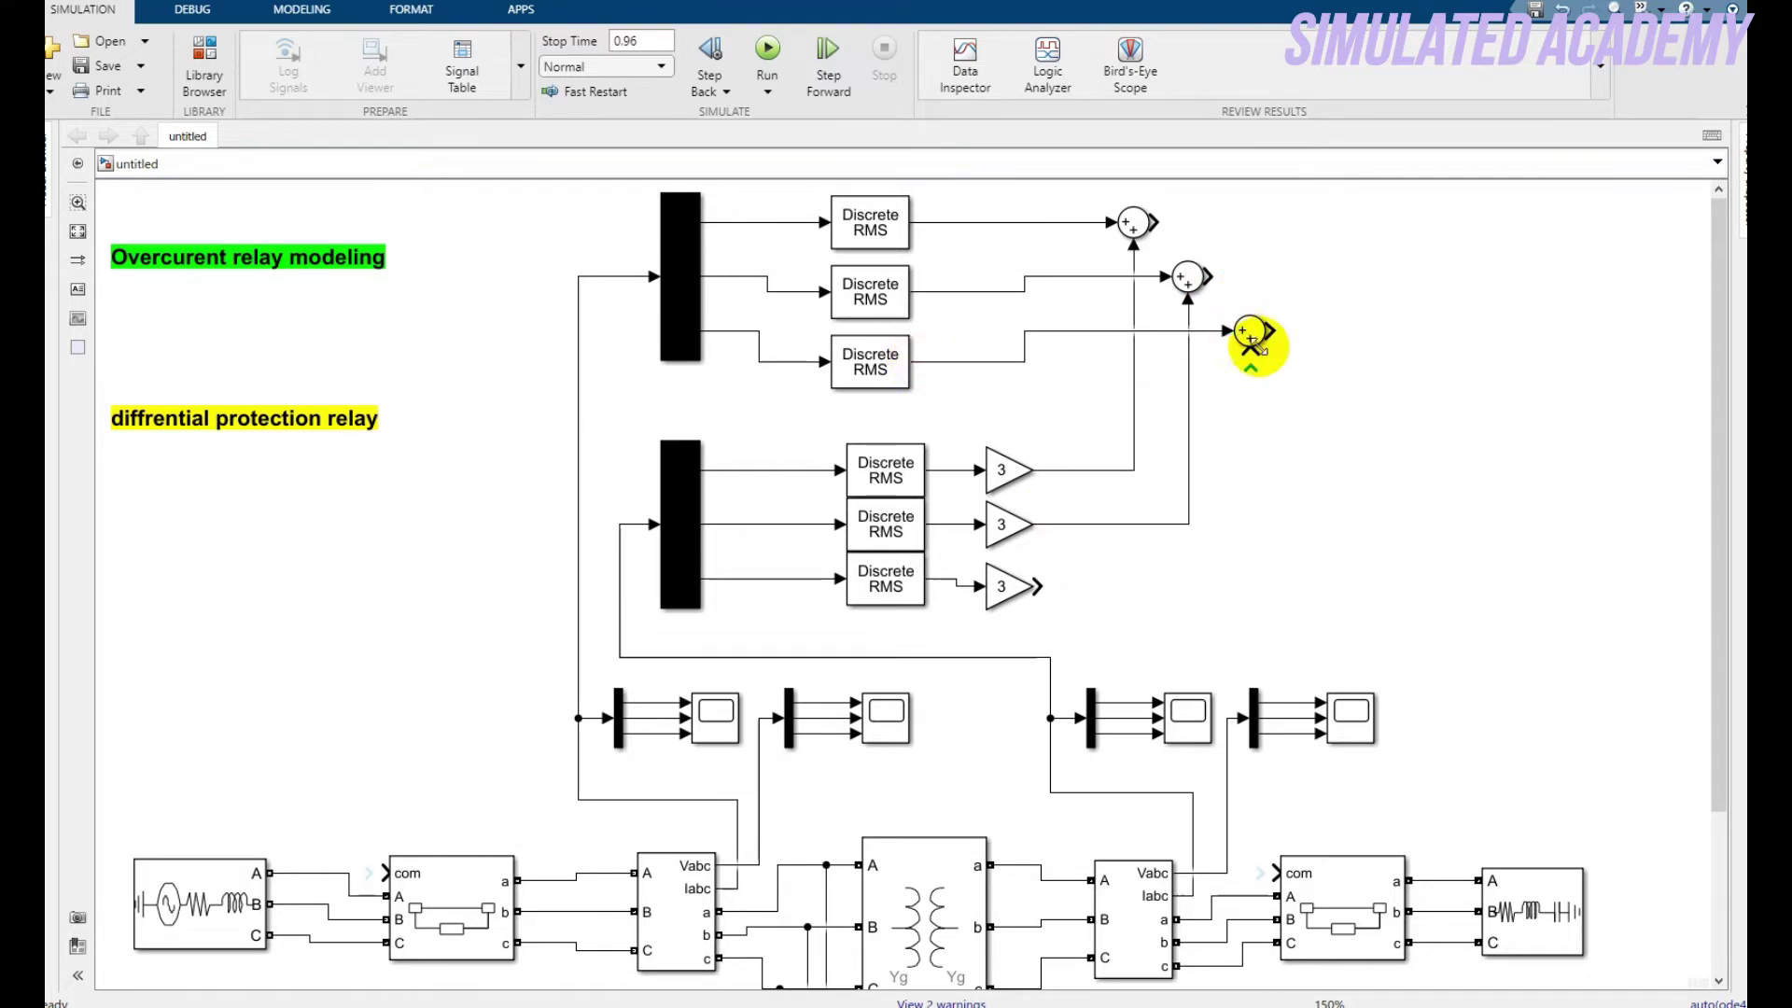
{"action": "left_click_drag", "start_coordinate": [1256, 420], "coordinate": [1032, 587]}
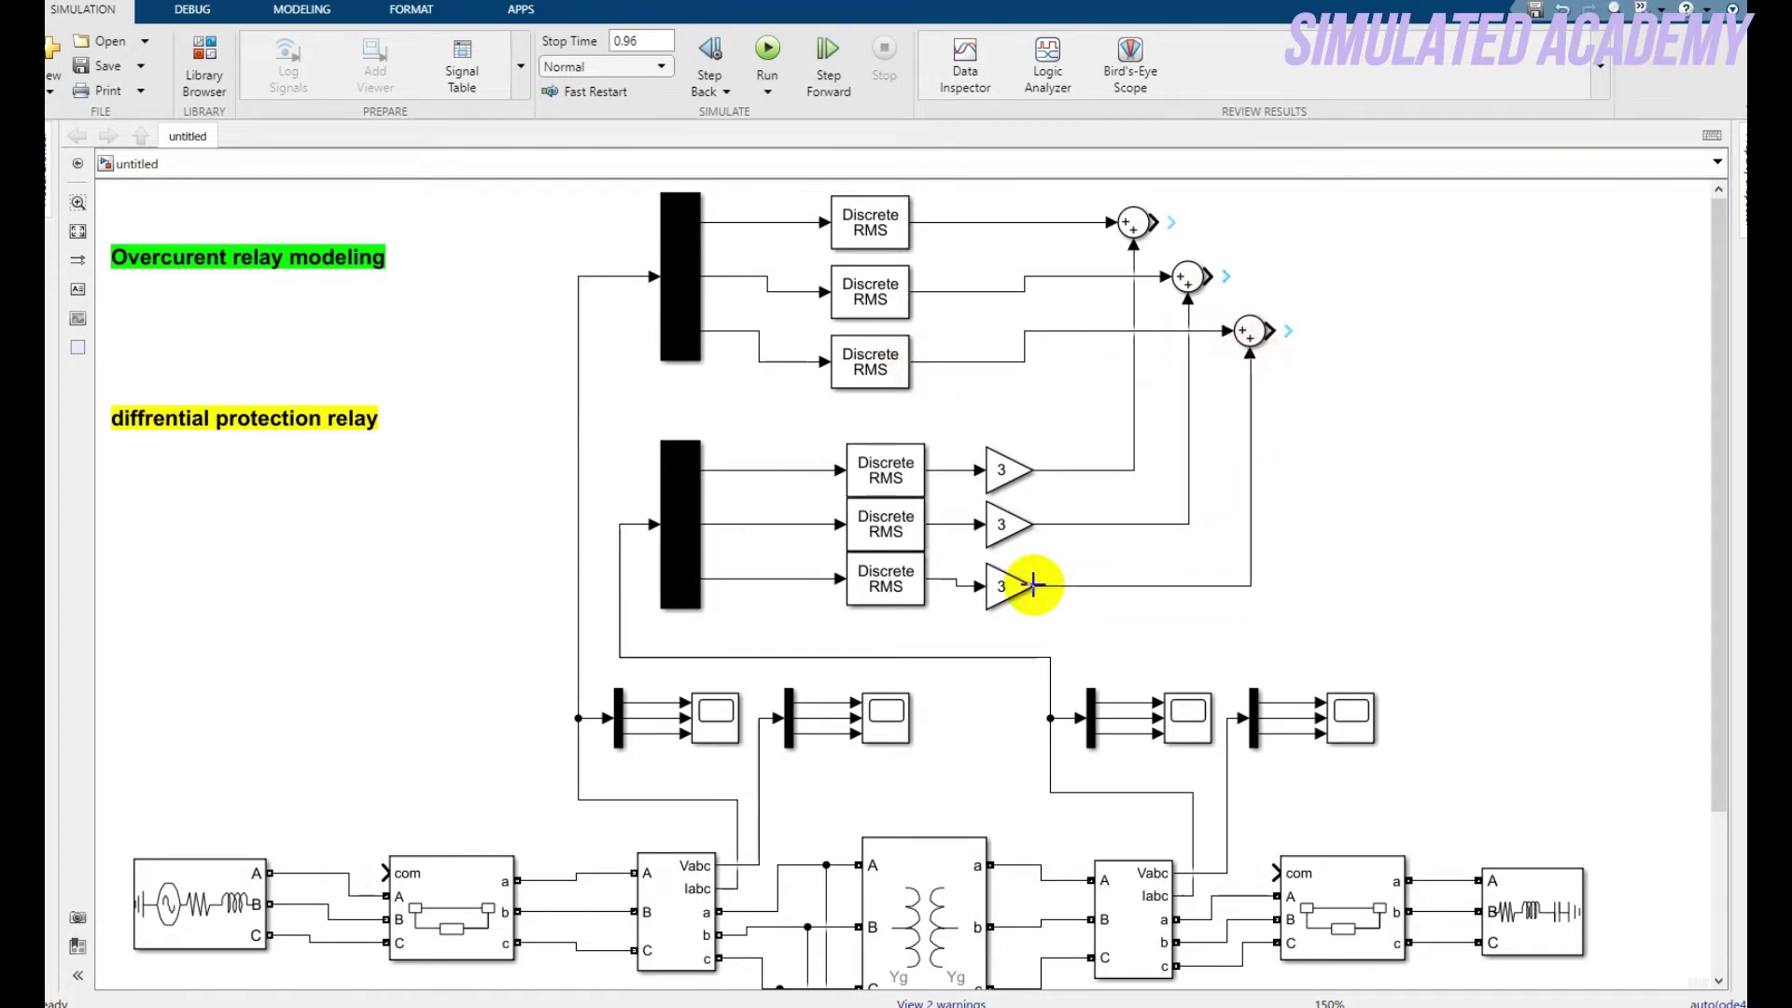
Search the block library for "abs" and place an Abs block in line with the first Sum block, to its right
{"action": "left_click", "coordinate": [213, 64]}
{"action": "double_click", "coordinate": [915, 149]}
{"action": "type", "text": "abs"}
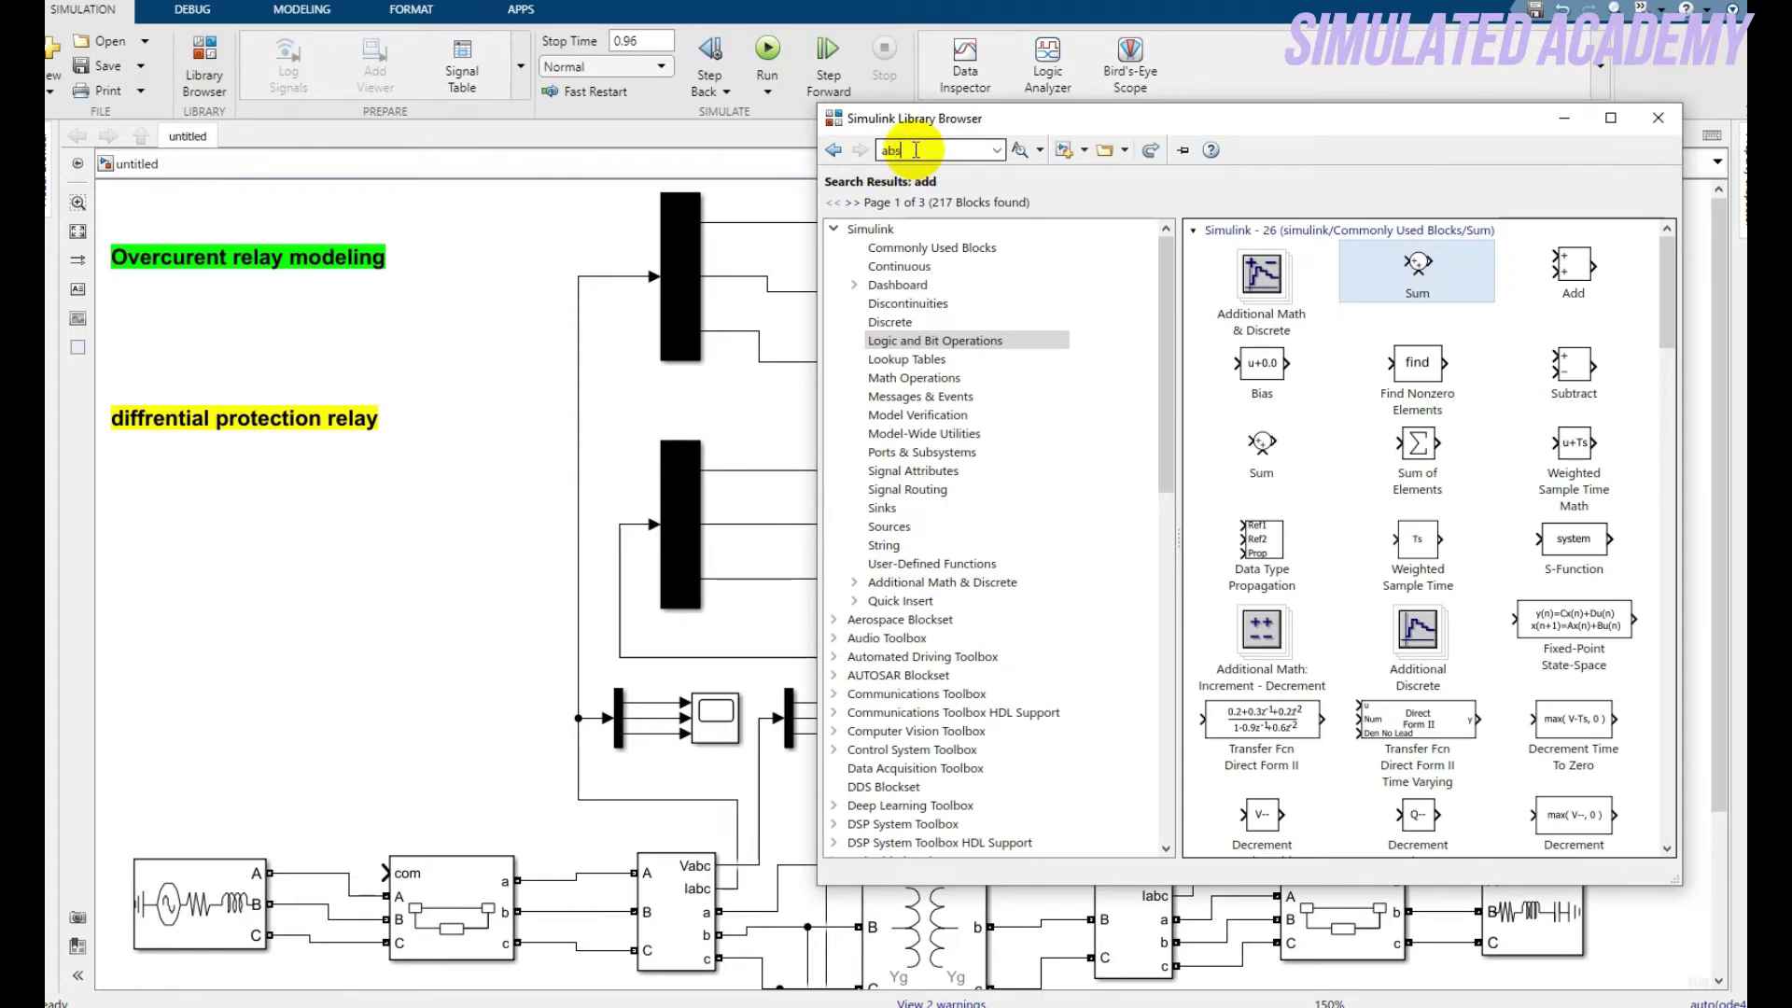
{"action": "key", "text": "Return"}
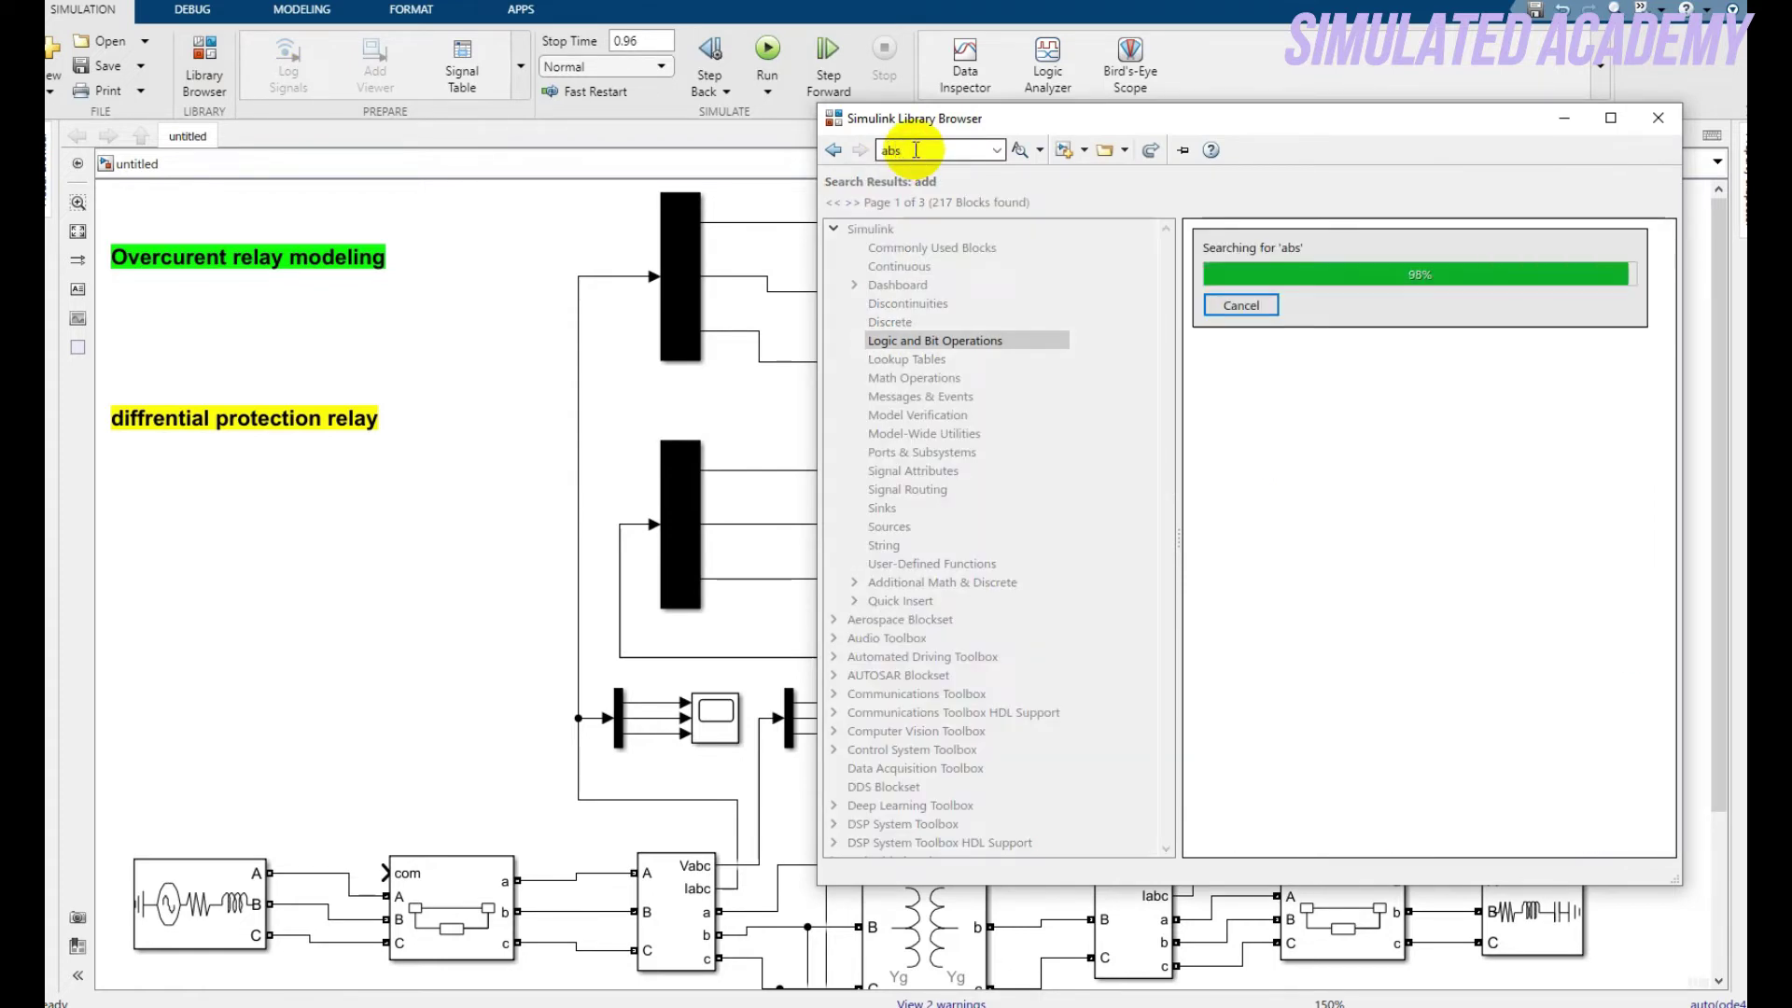
{"action": "left_click", "coordinate": [1399, 269]}
{"action": "right_click", "coordinate": [1402, 268]}
{"action": "left_click", "coordinate": [1484, 233]}
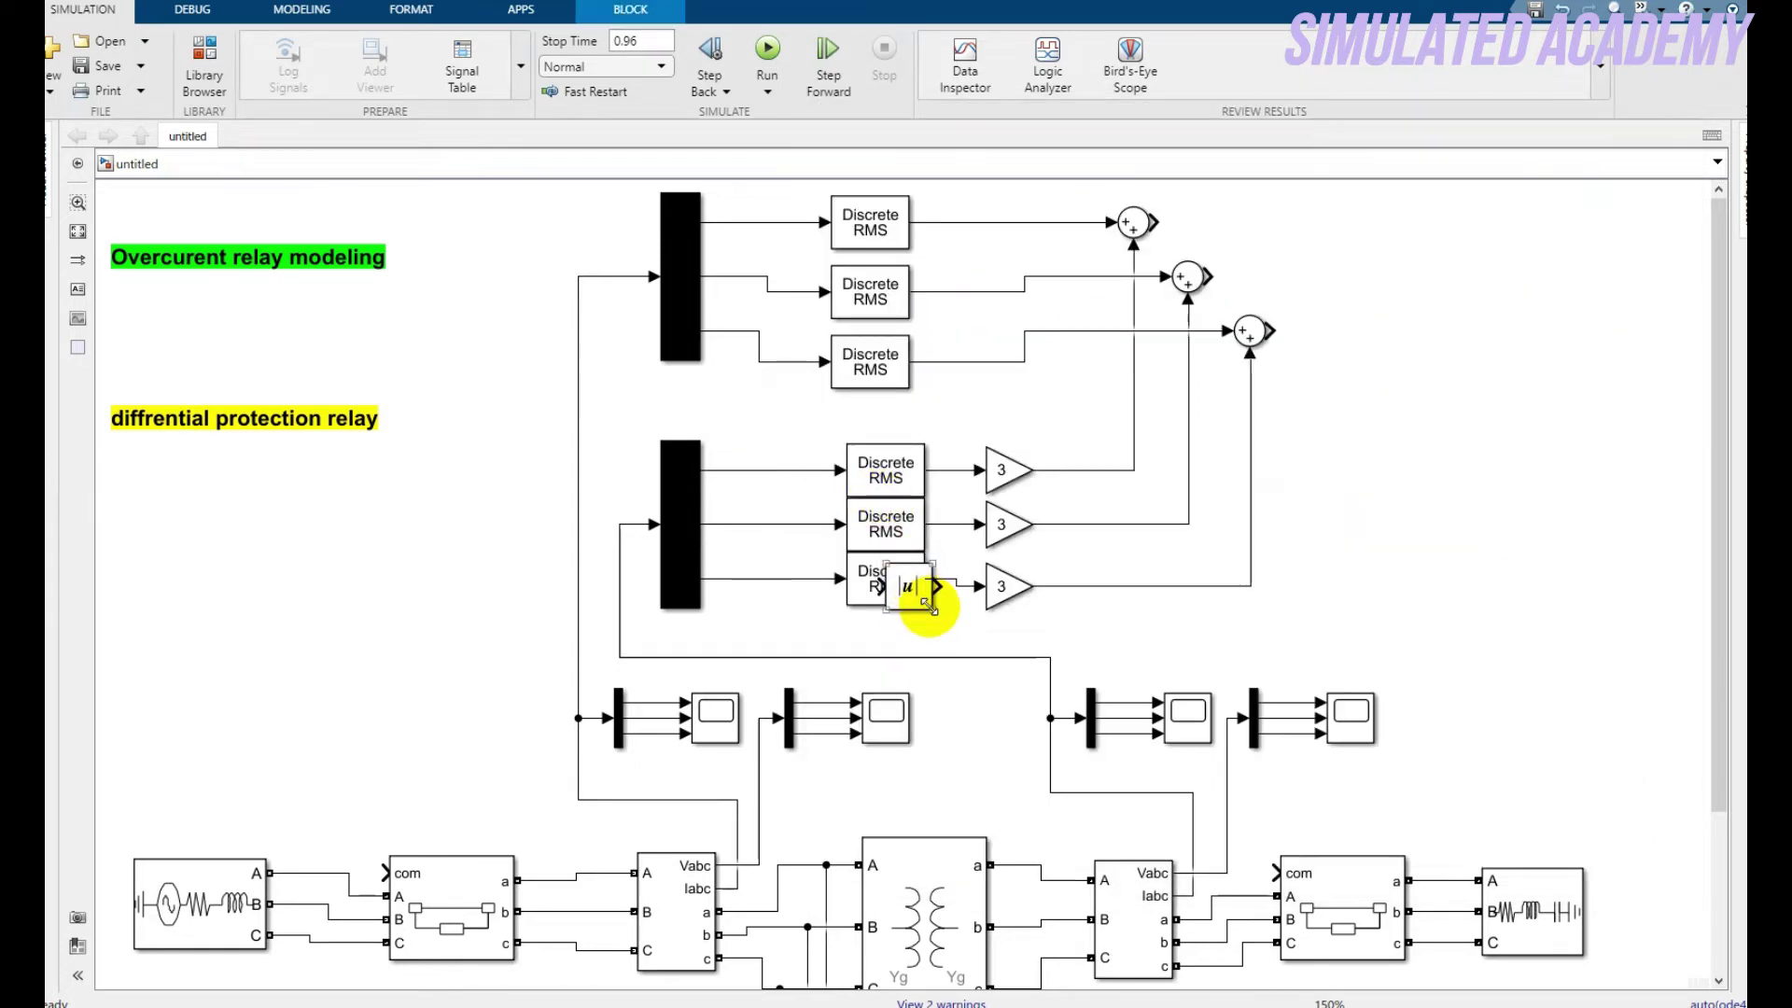
{"action": "left_click_drag", "start_coordinate": [912, 595], "coordinate": [1320, 236]}
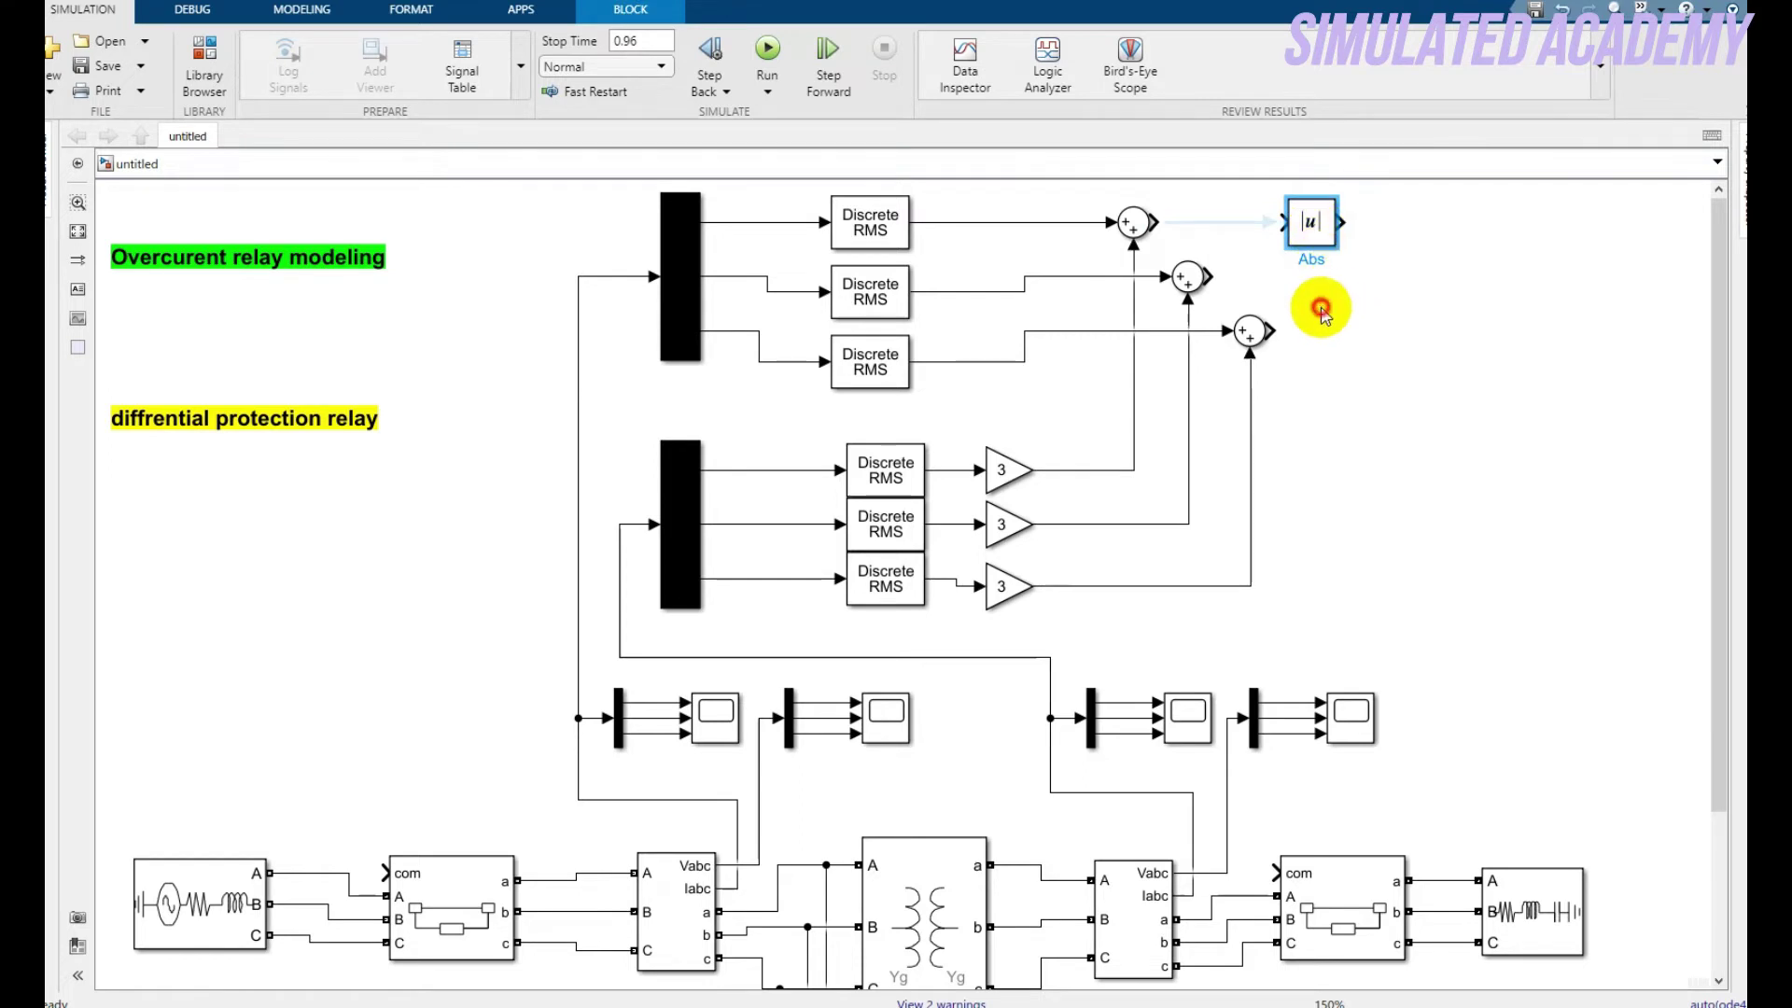
Add two more Abs copies, aligning them with the second and third Sum blocks
{"action": "key", "text": "ctrl+v"}
{"action": "left_click_drag", "start_coordinate": [1333, 319], "coordinate": [1339, 278]}
{"action": "left_click", "coordinate": [1341, 331]}
{"action": "key", "text": "ctrl+v"}
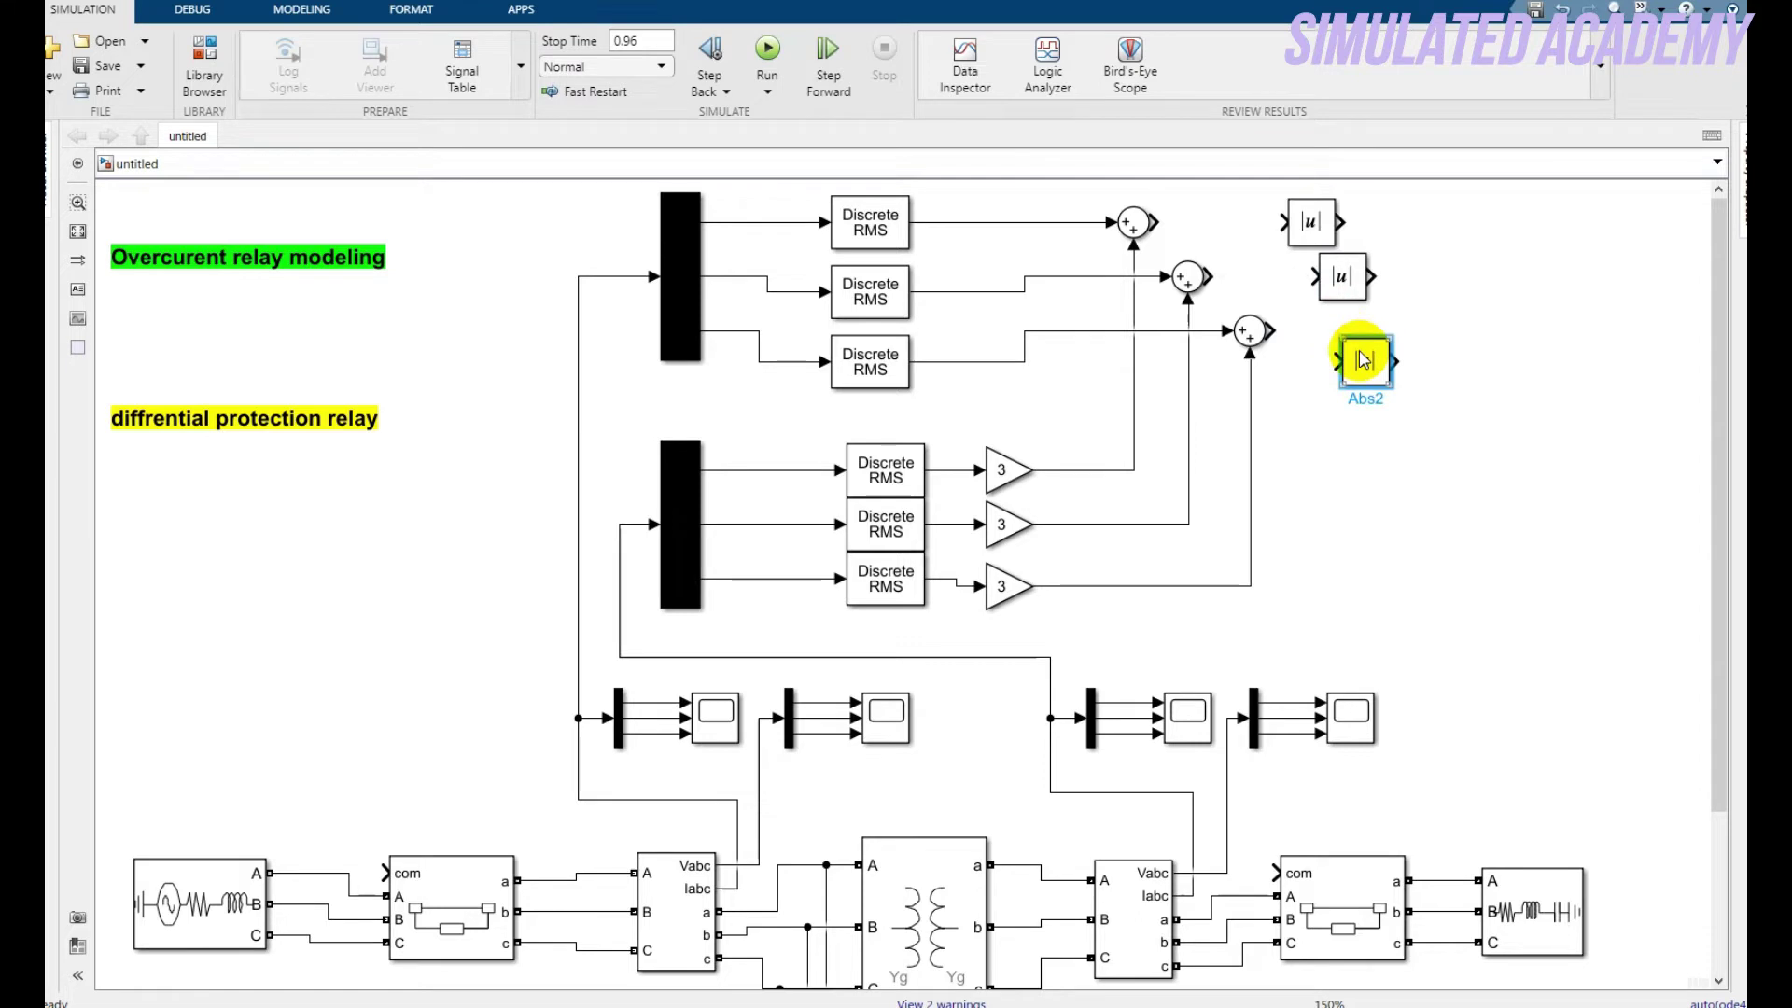
{"action": "left_click_drag", "start_coordinate": [1363, 353], "coordinate": [1364, 325]}
Connect each of the three Sum outputs to the Abs block beside it
{"action": "left_click_drag", "start_coordinate": [1153, 224], "coordinate": [1283, 222]}
{"action": "left_click_drag", "start_coordinate": [1209, 276], "coordinate": [1314, 276]}
{"action": "left_click_drag", "start_coordinate": [1269, 331], "coordinate": [1342, 330]}
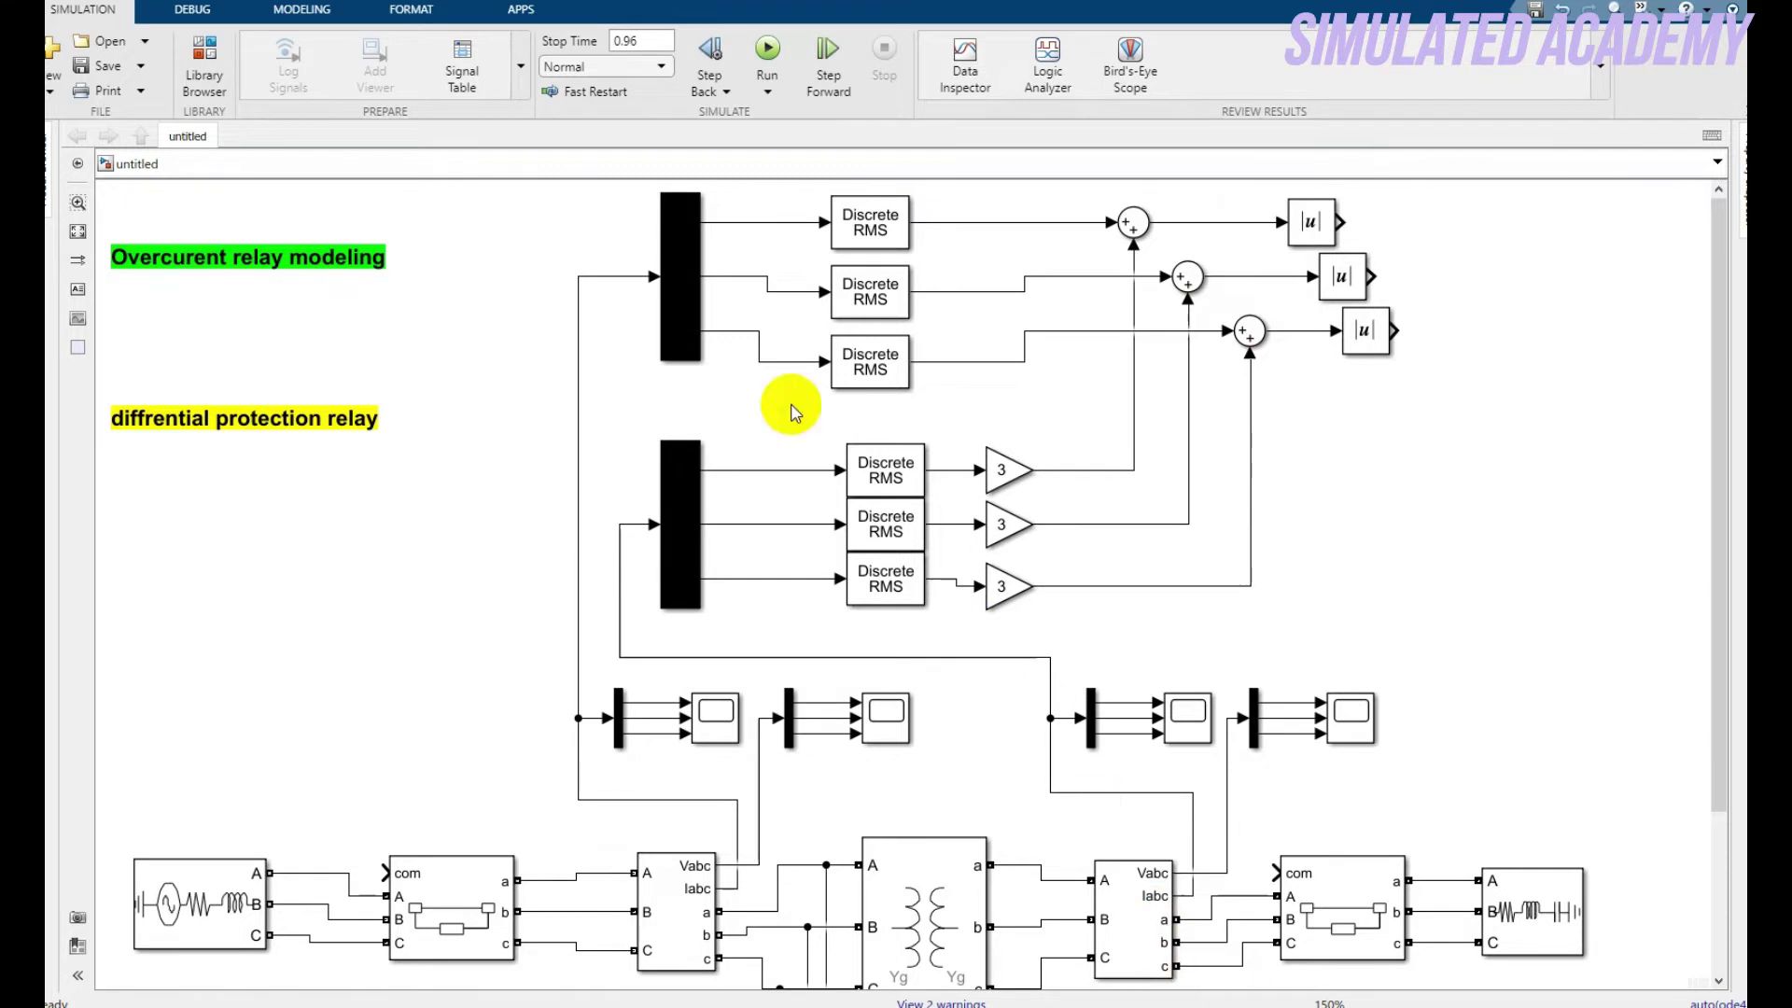
Place a Logical Operator block from Logic and Bit Operations to the right of the Abs blocks
{"action": "left_click", "coordinate": [203, 58]}
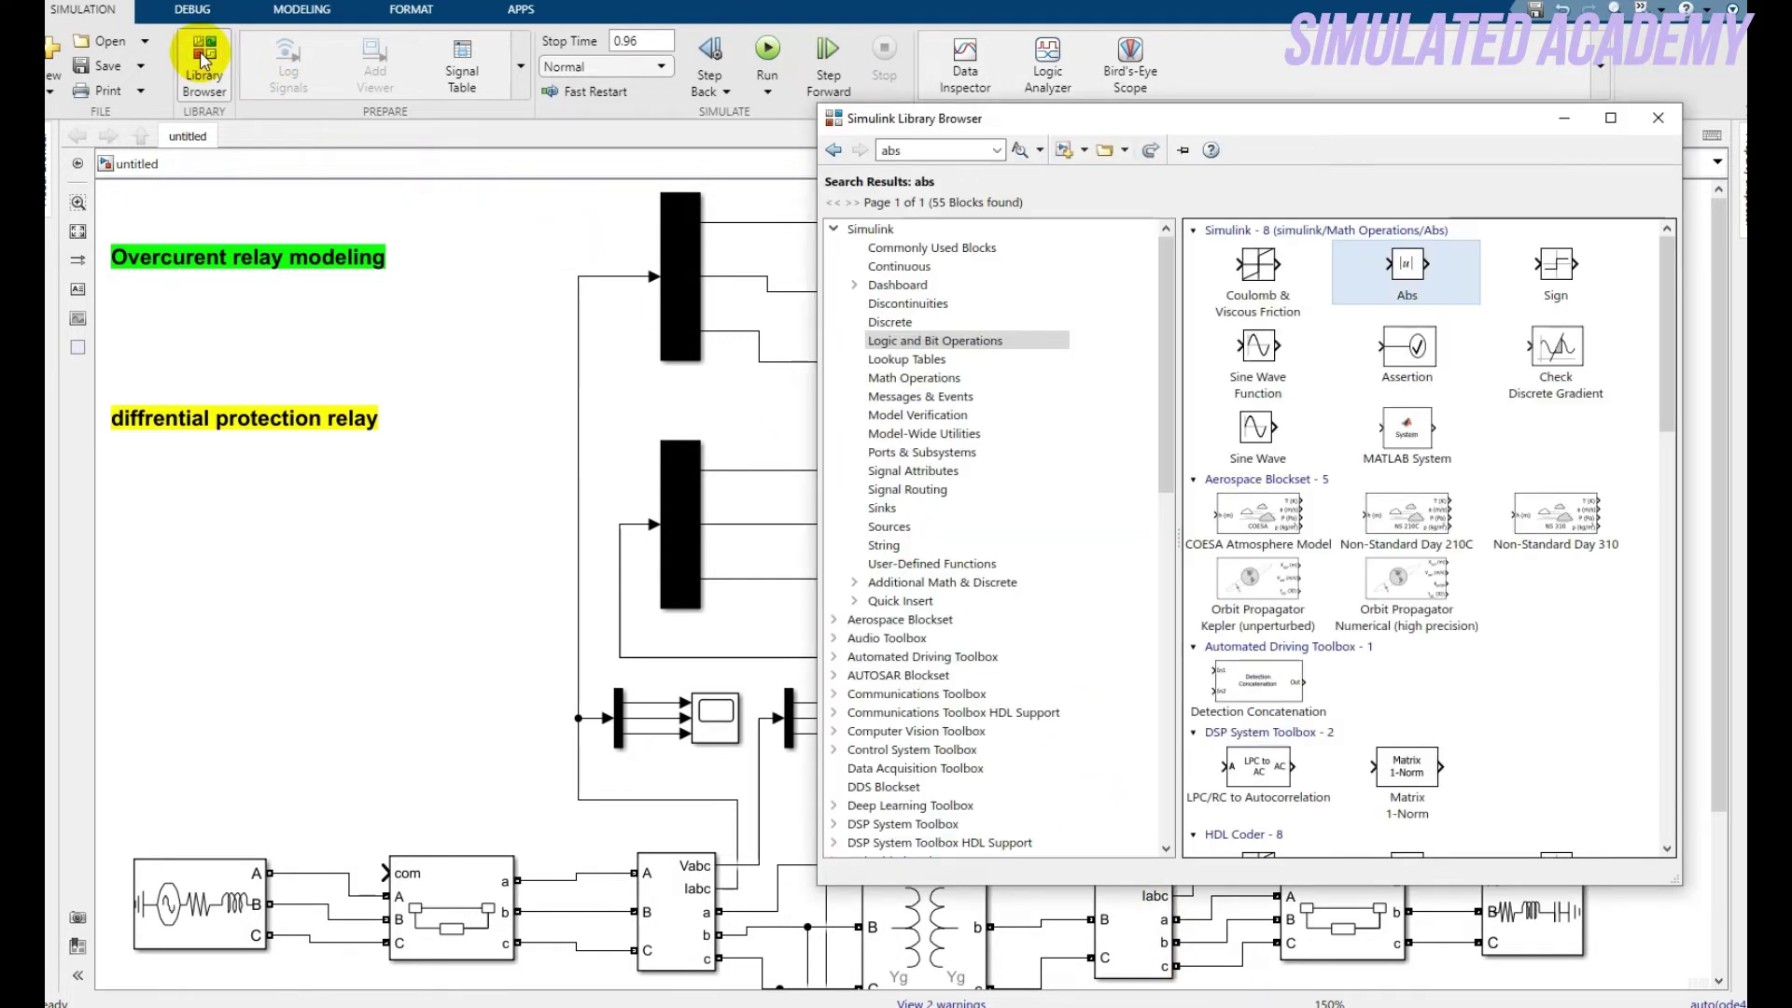
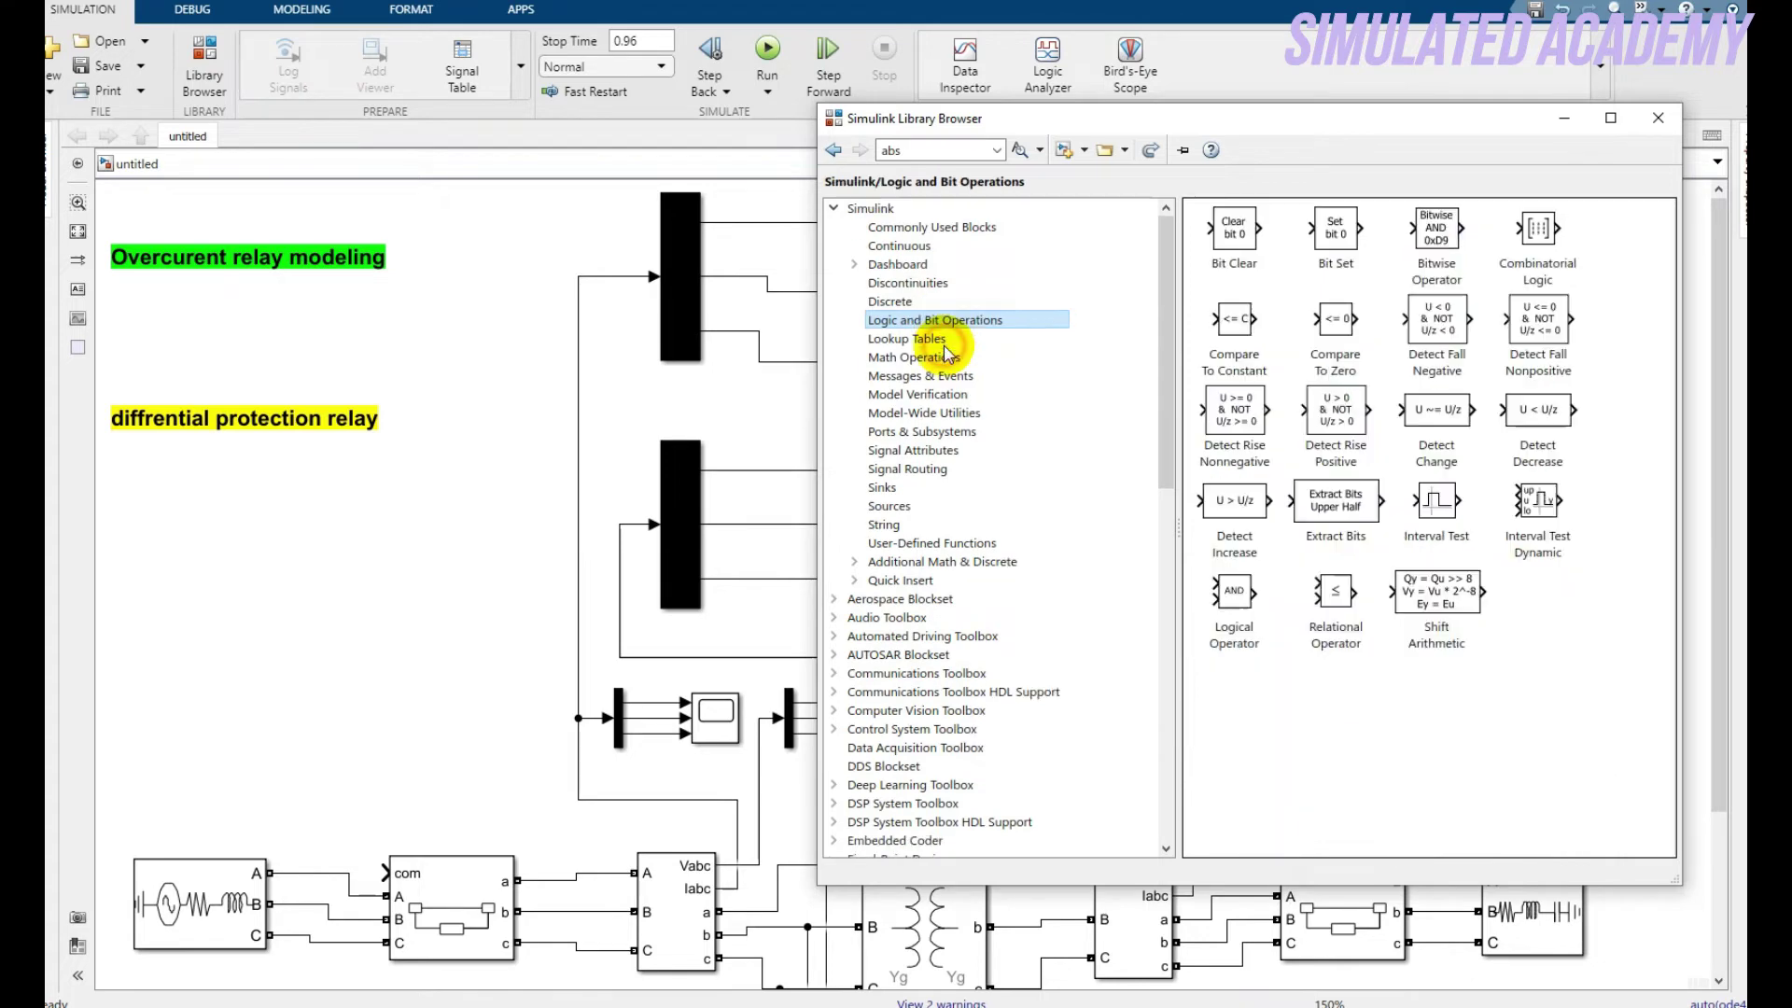
{"action": "left_click", "coordinate": [1233, 595]}
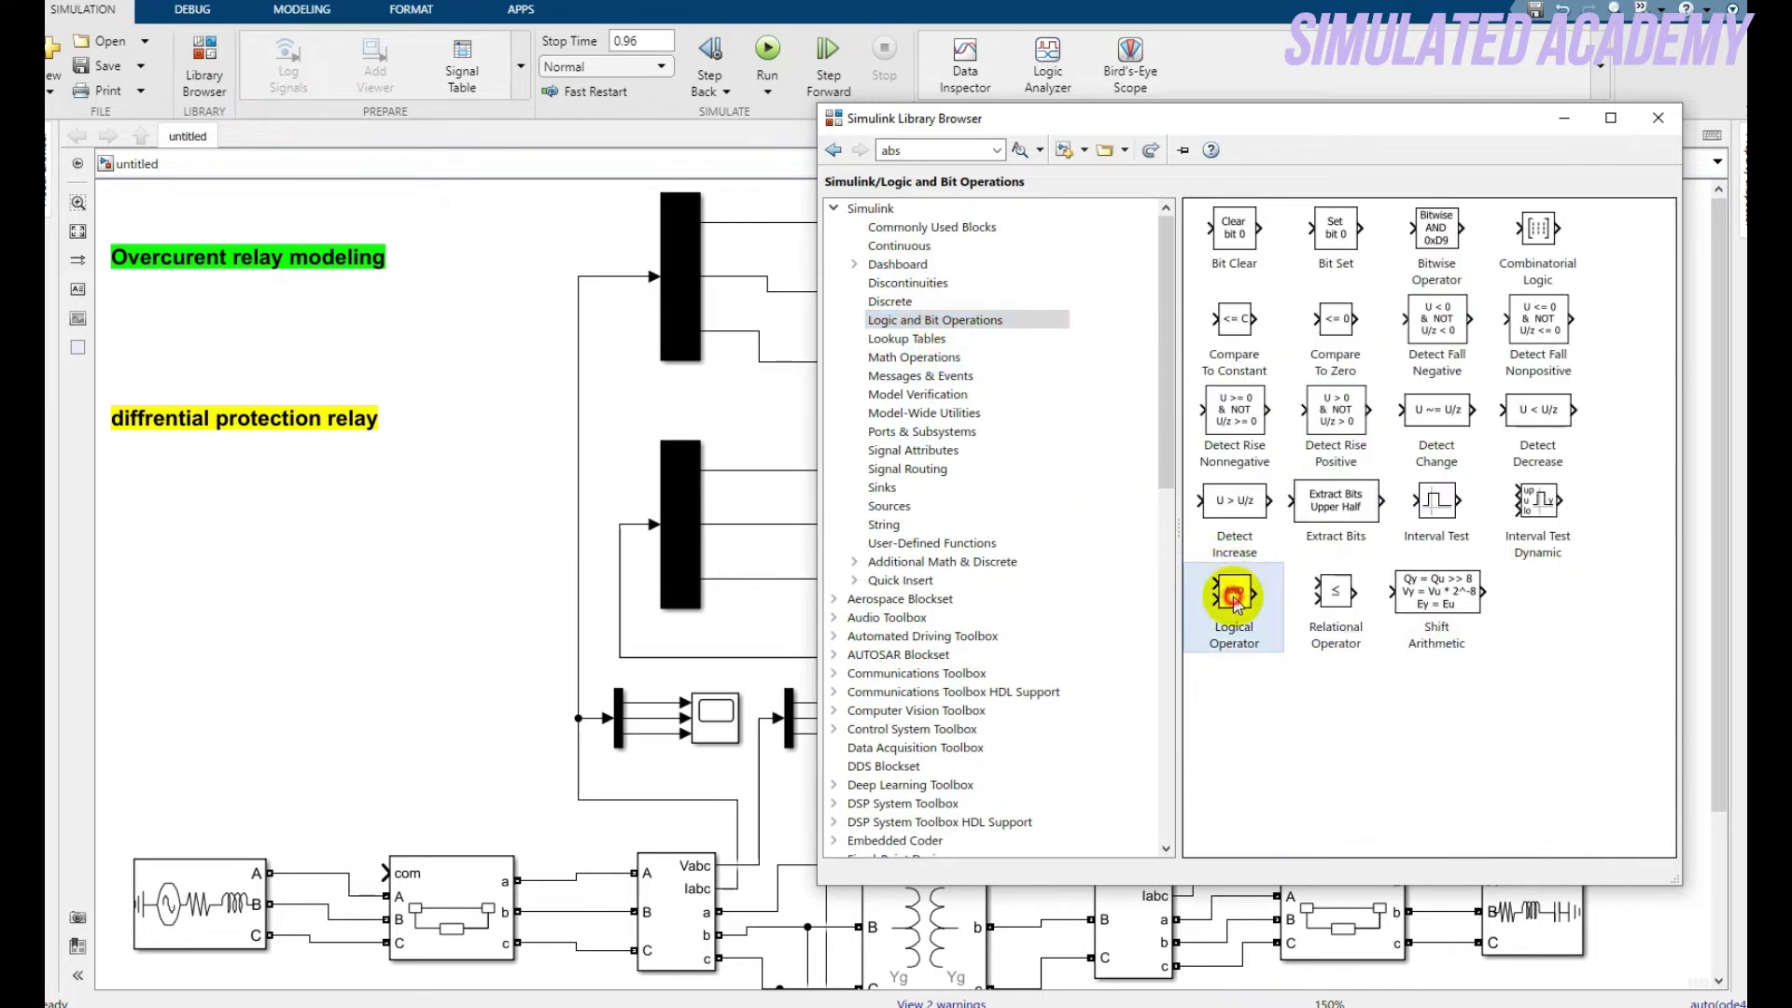
{"action": "right_click", "coordinate": [1223, 593]}
{"action": "left_click", "coordinate": [1306, 589]}
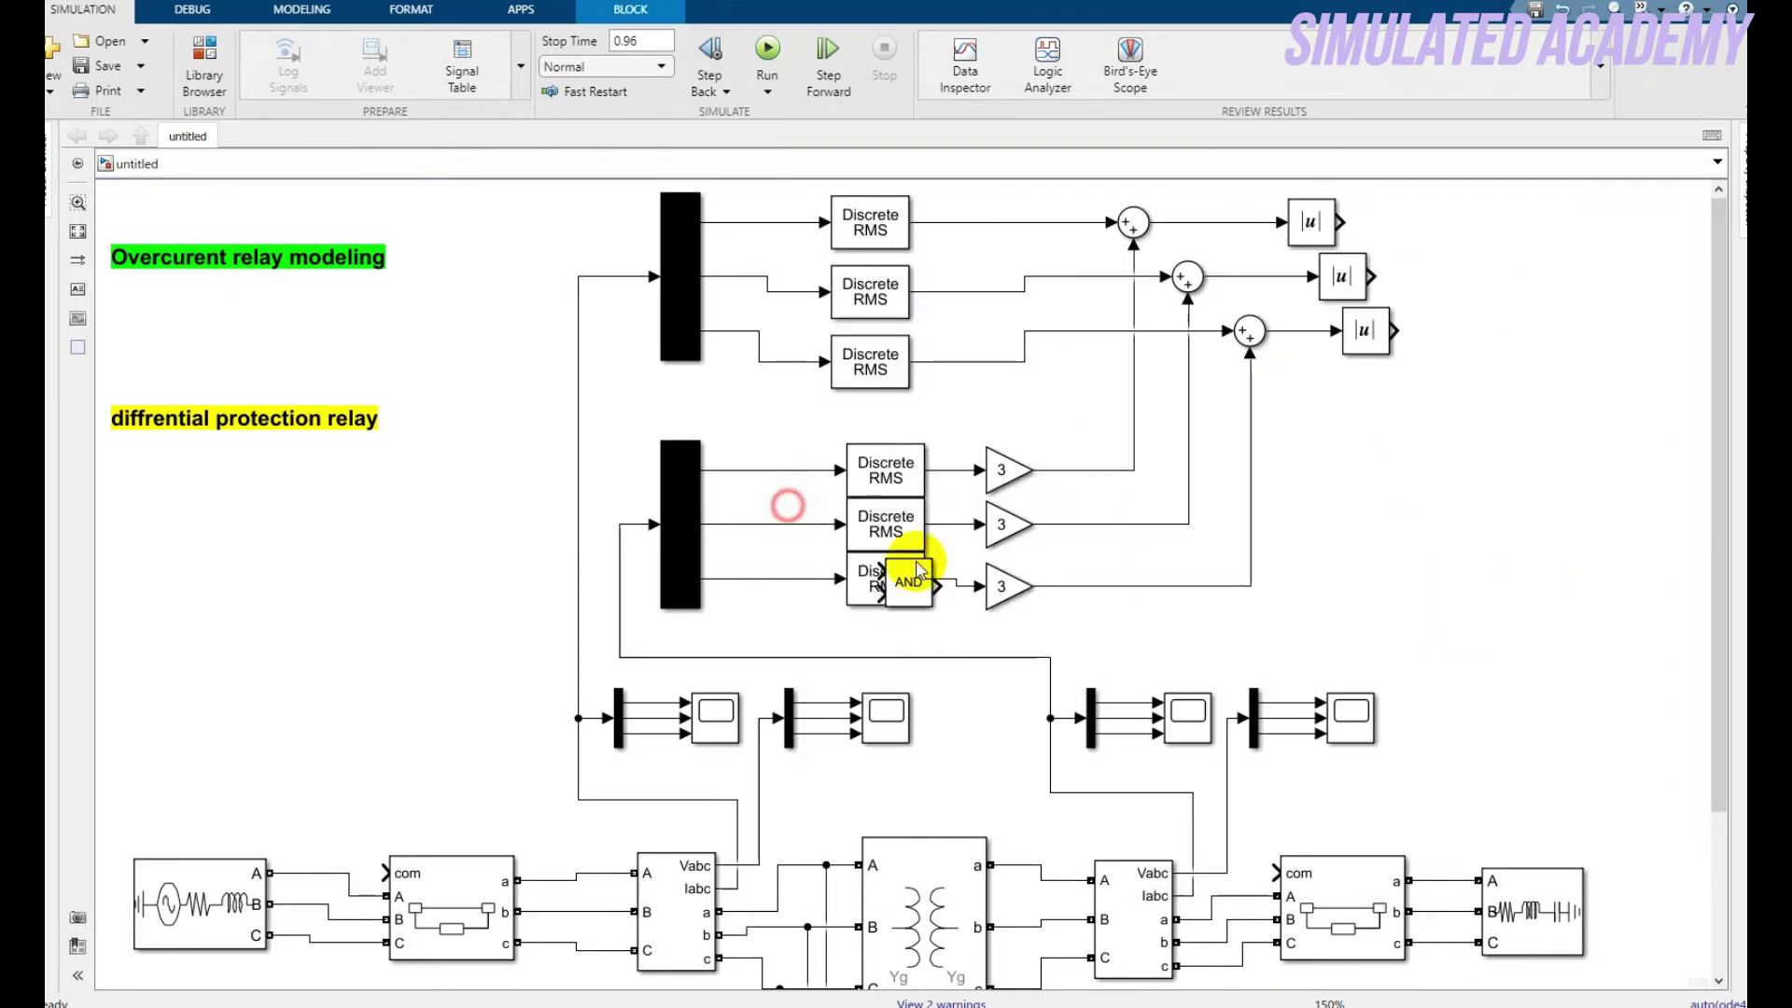
{"action": "left_click", "coordinate": [912, 576]}
{"action": "left_click_drag", "start_coordinate": [912, 588], "coordinate": [1475, 289]}
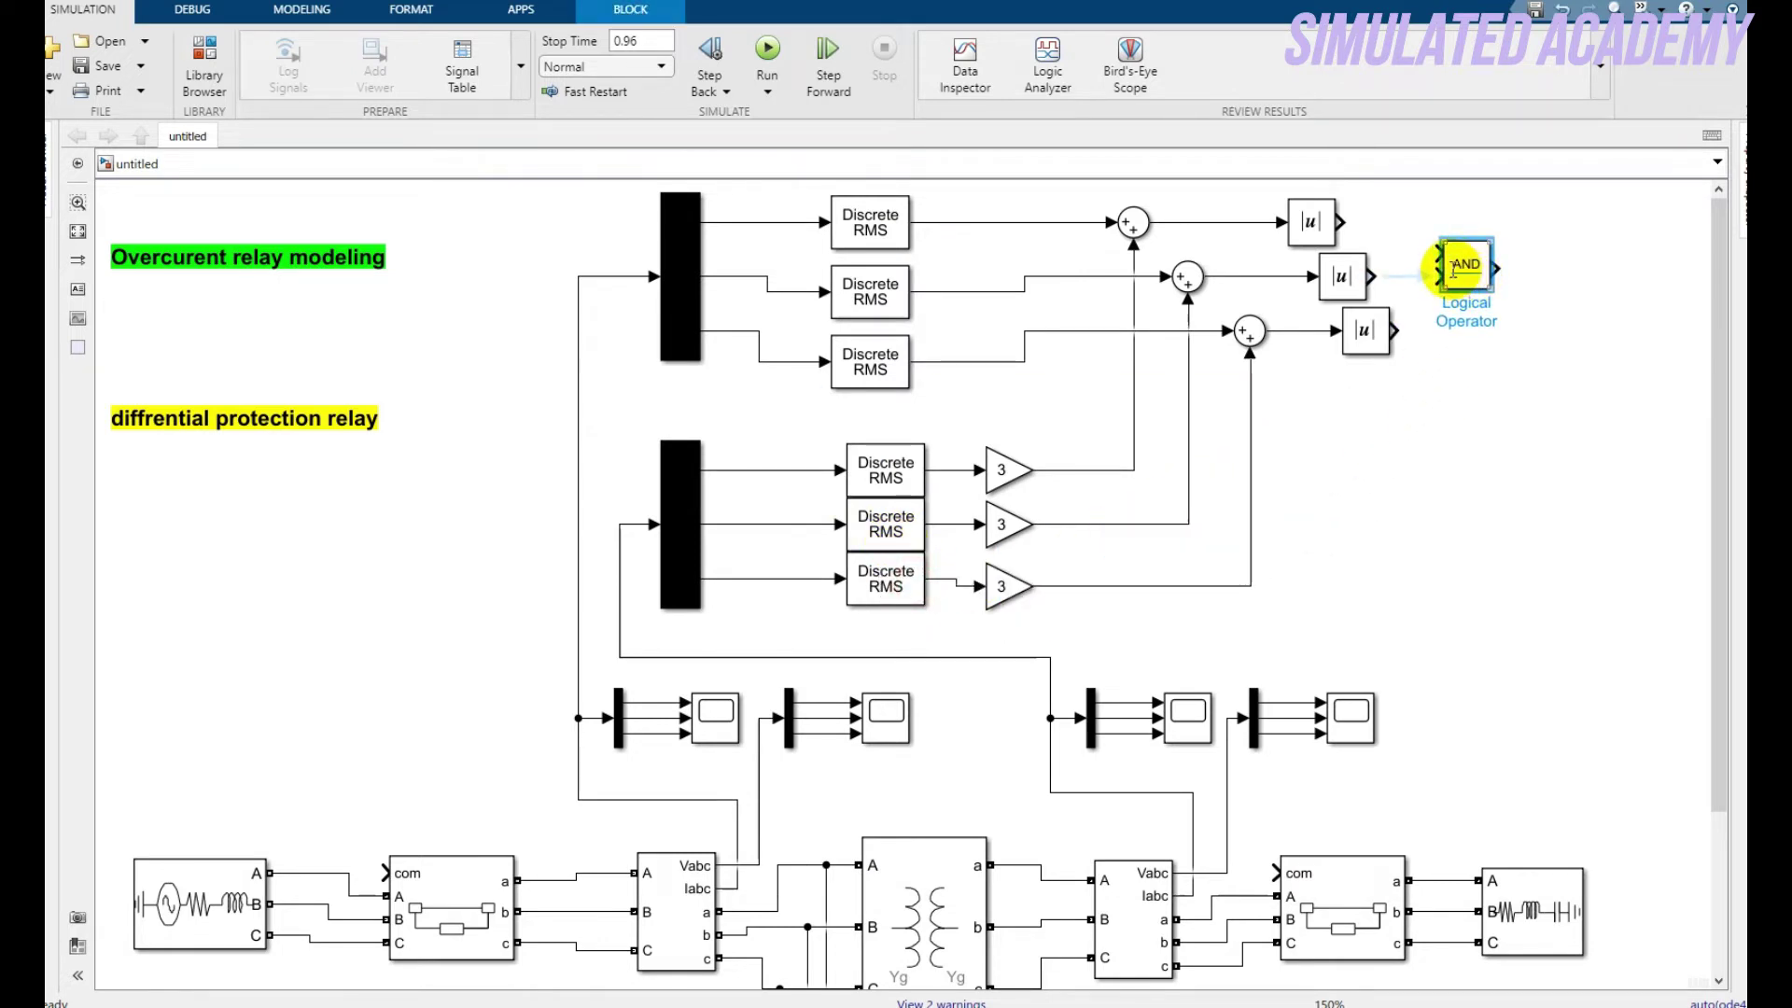
Place a Relational Operator block from Logic and Bit Operations to the right of the first Abs block
{"action": "left_click", "coordinate": [204, 70]}
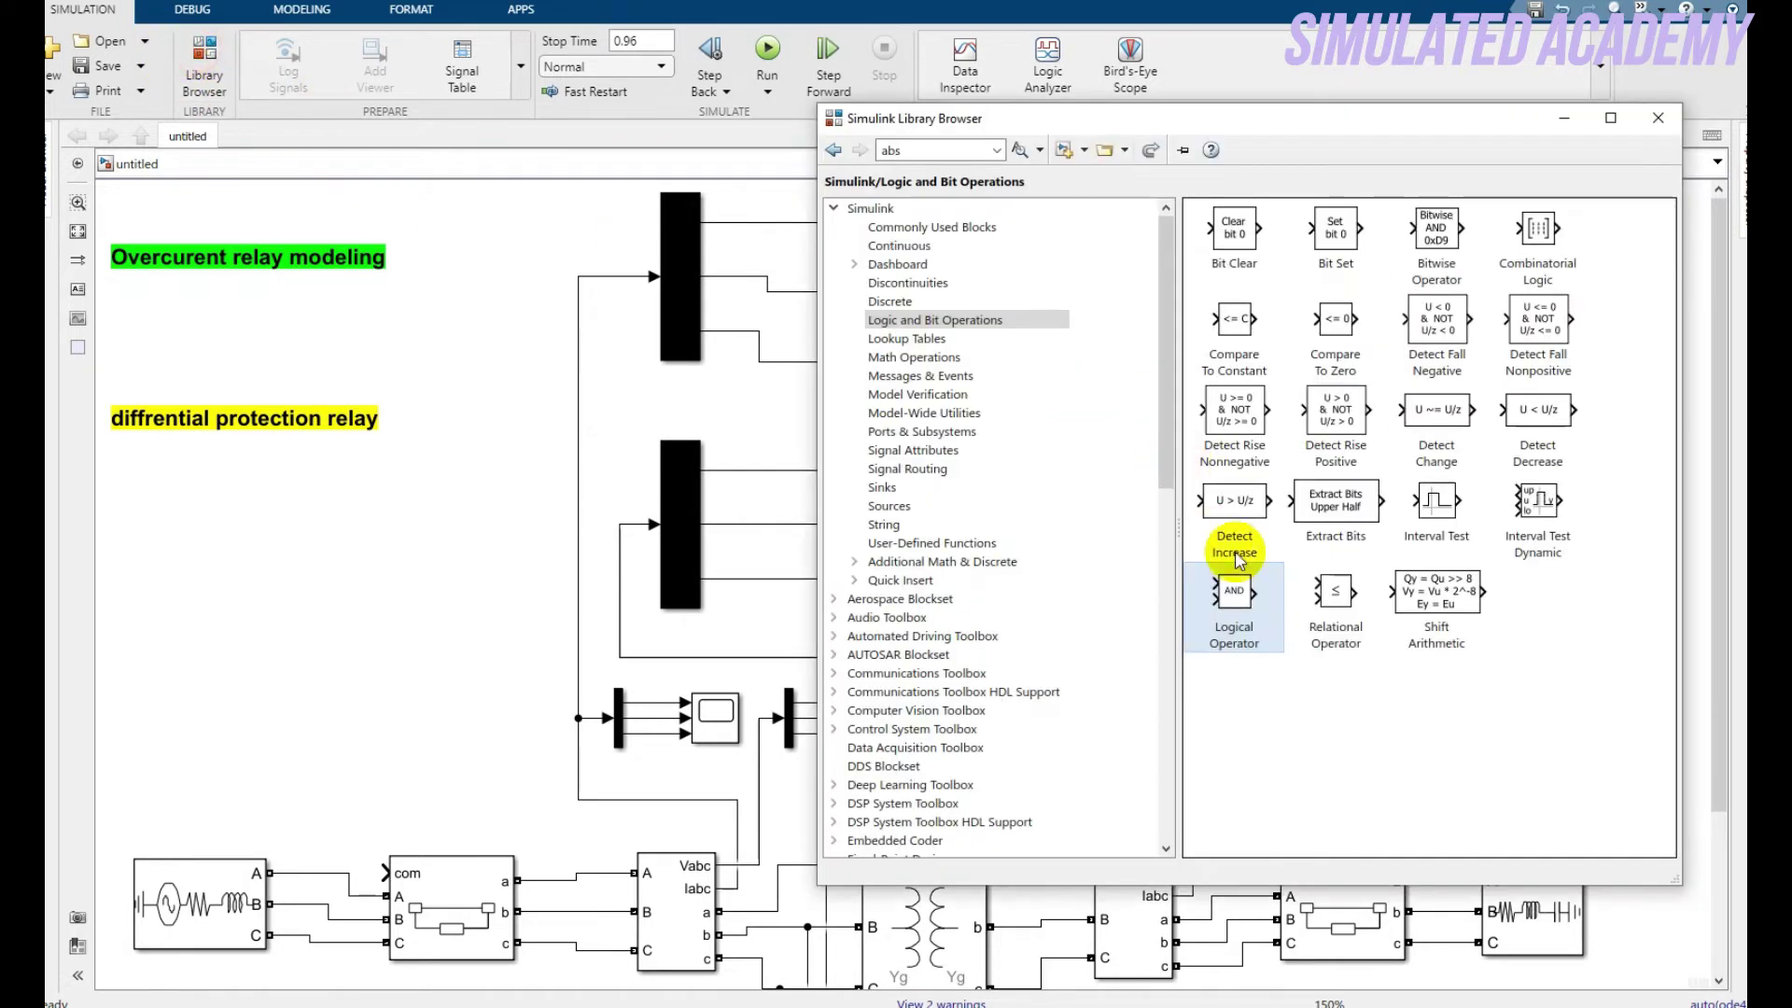
{"action": "left_click", "coordinate": [1335, 597]}
{"action": "right_click", "coordinate": [1311, 564]}
{"action": "key", "text": "Escape"}
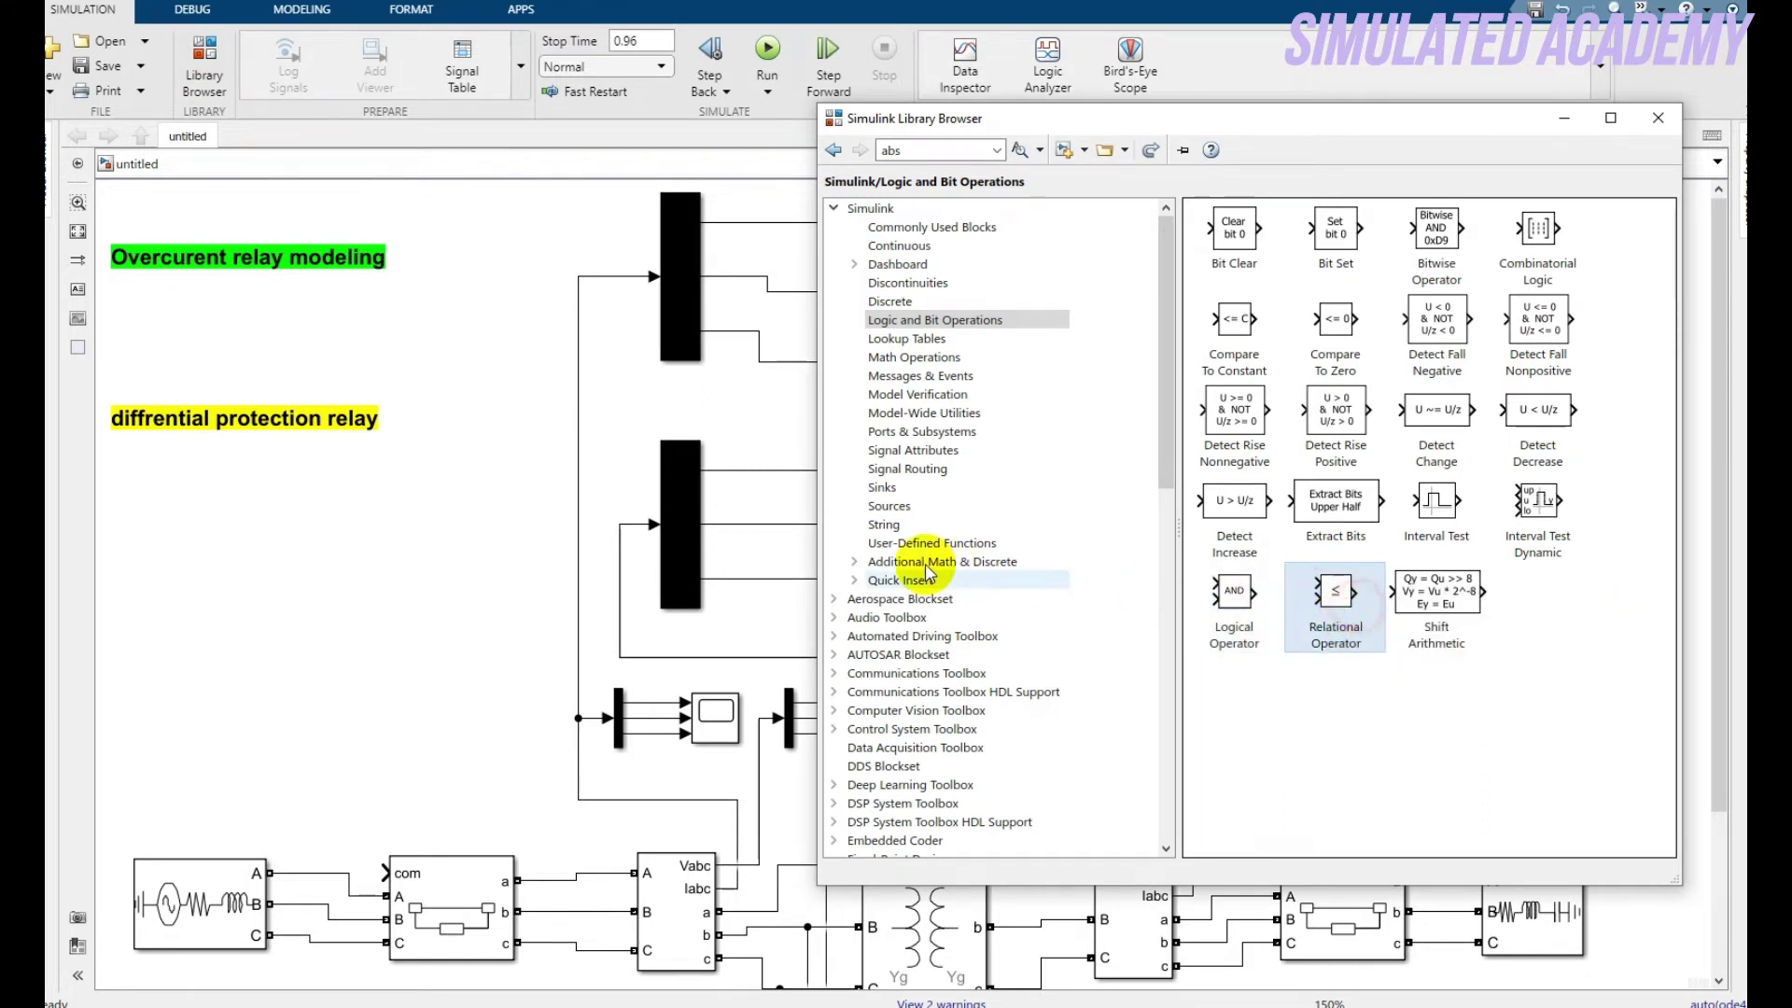
{"action": "left_click", "coordinate": [760, 560]}
{"action": "left_click_drag", "start_coordinate": [872, 584], "coordinate": [1445, 220]}
{"action": "left_click", "coordinate": [1446, 226]}
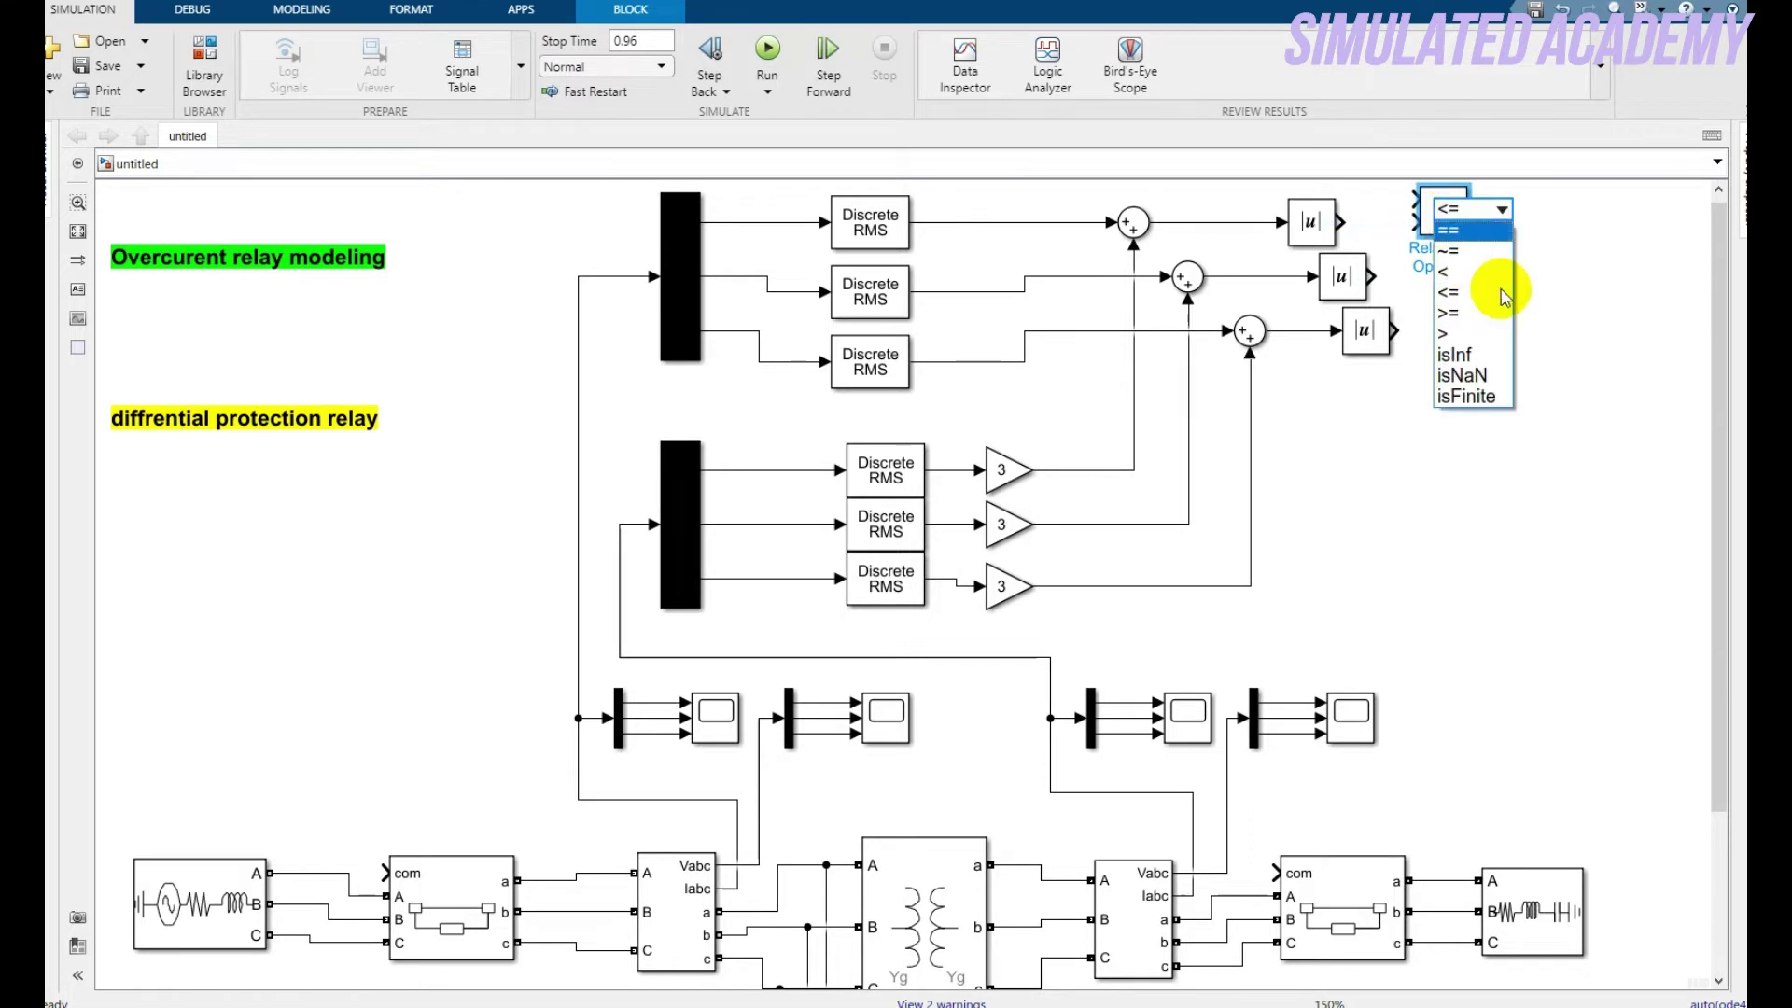
{"action": "left_click", "coordinate": [1591, 311]}
{"action": "left_click_drag", "start_coordinate": [1461, 224], "coordinate": [1496, 224]}
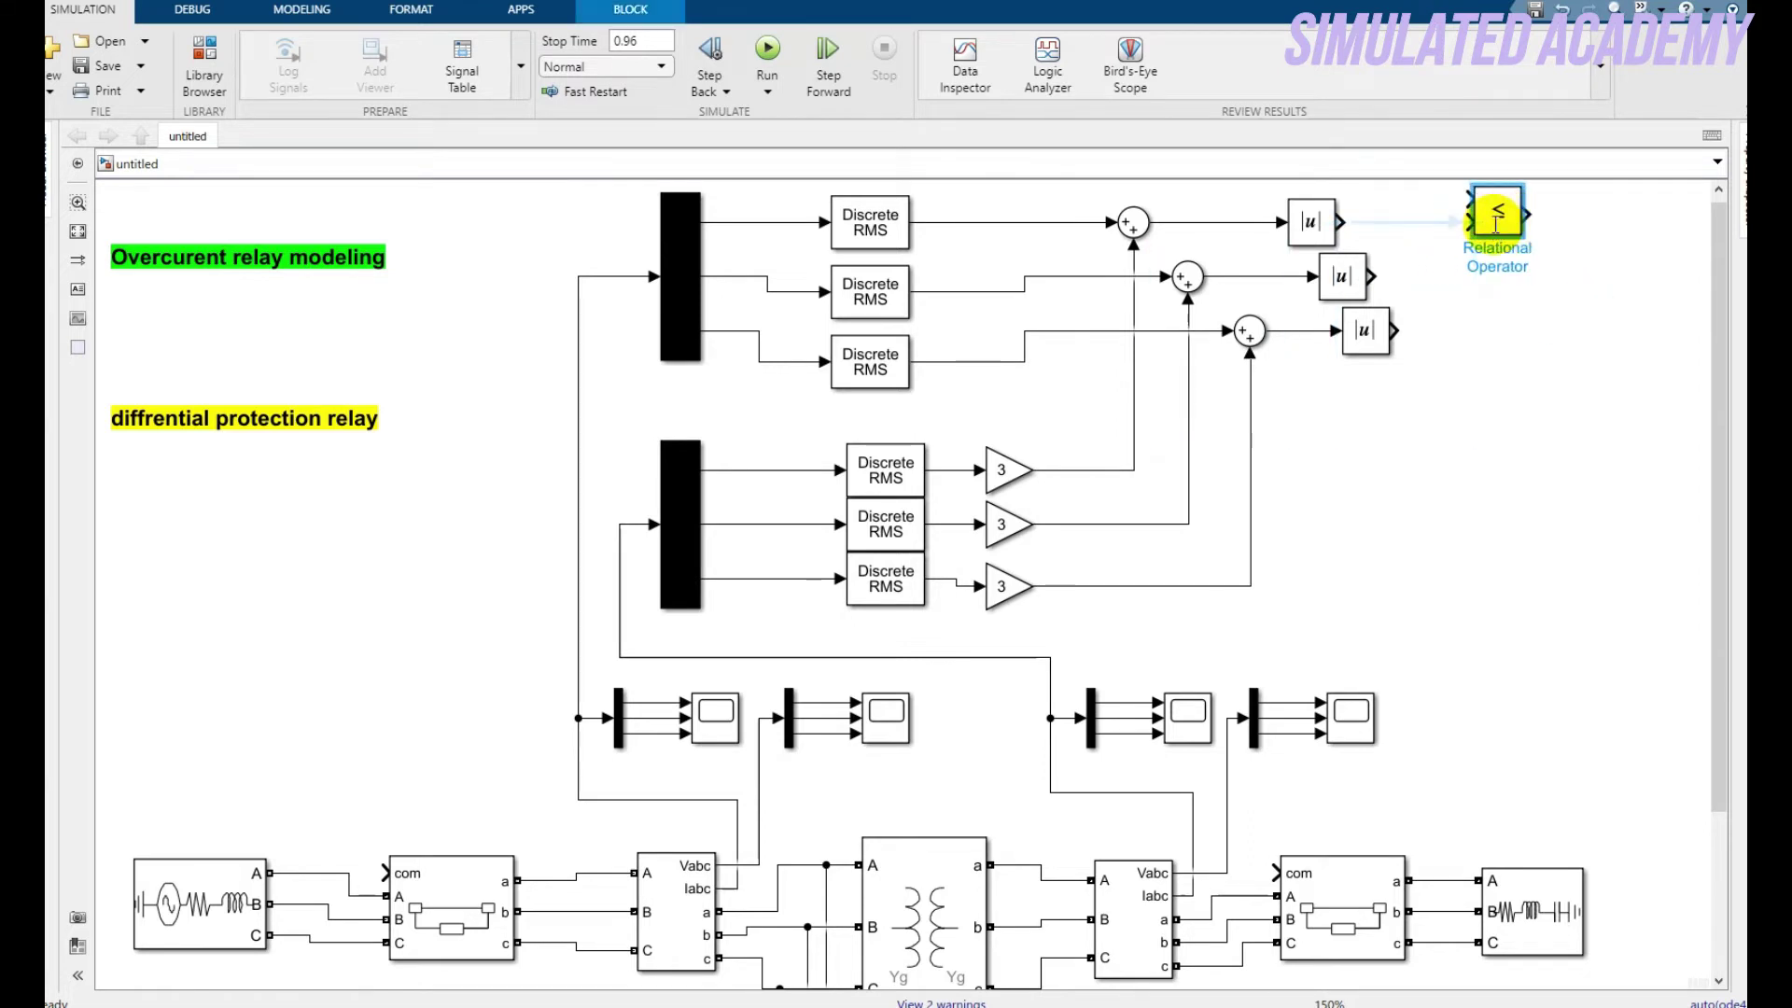
{"action": "left_click", "coordinate": [1497, 217]}
{"action": "left_click", "coordinate": [1419, 240]}
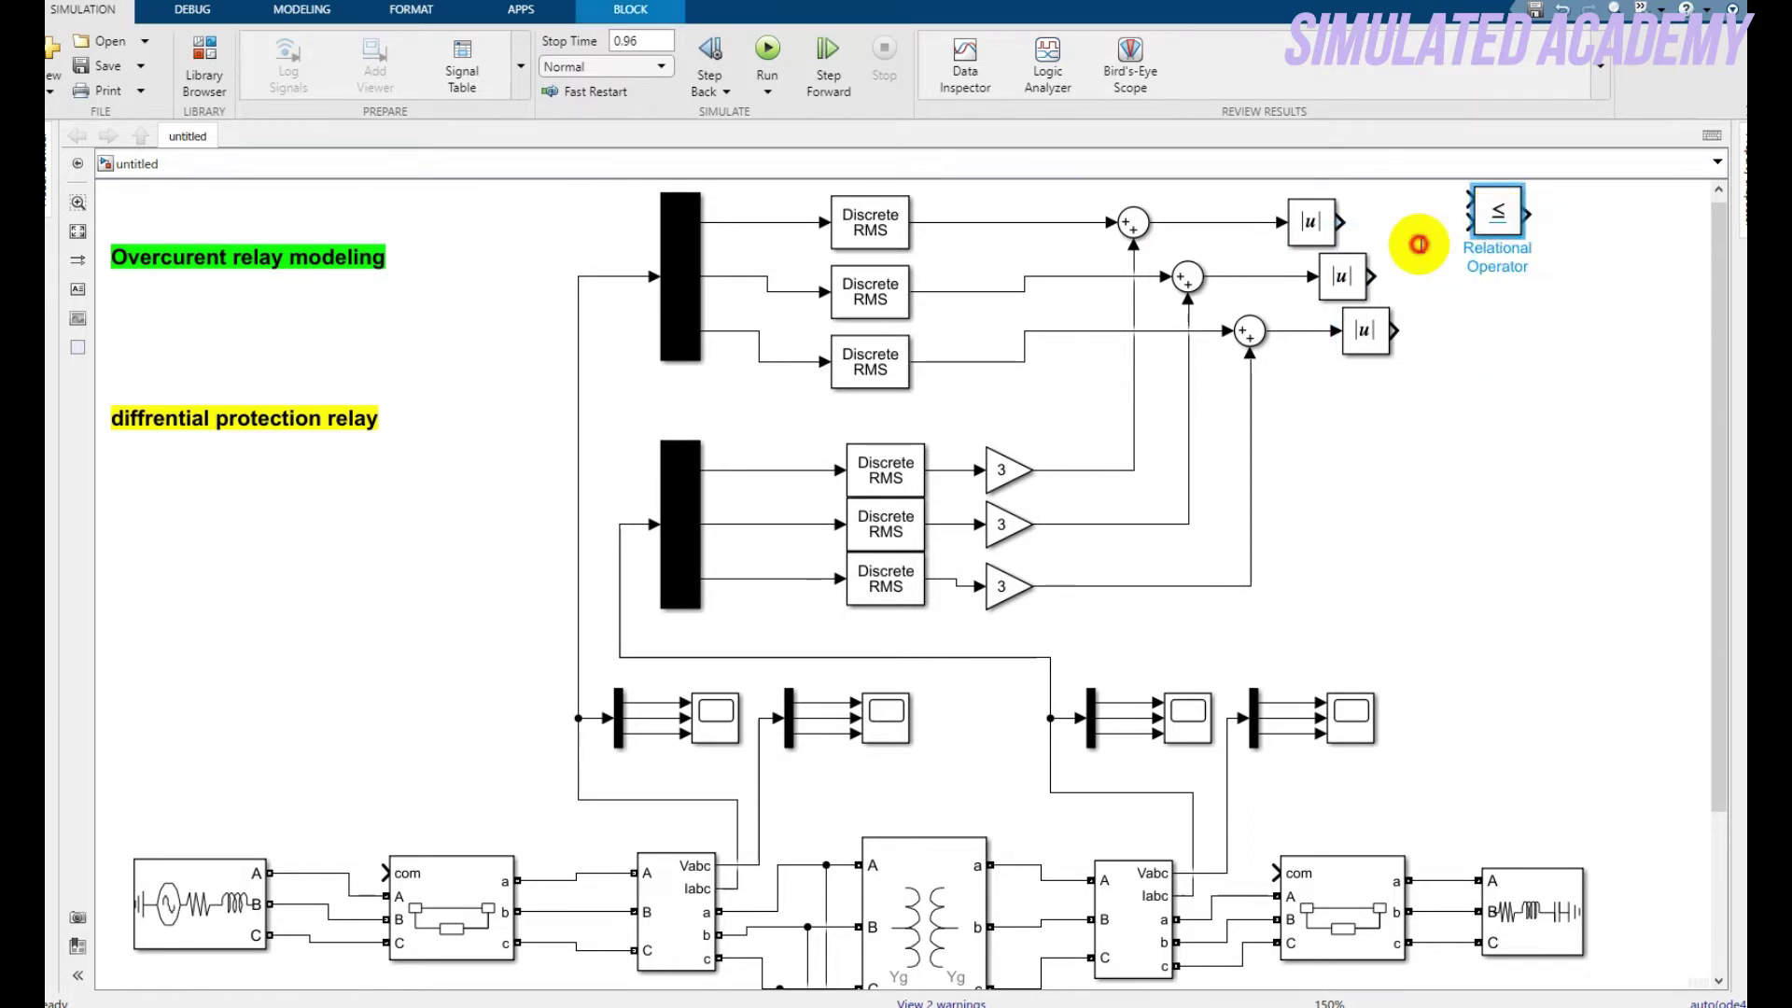
Set the Relational Operator block's operator to >
{"action": "double_click", "coordinate": [1498, 209]}
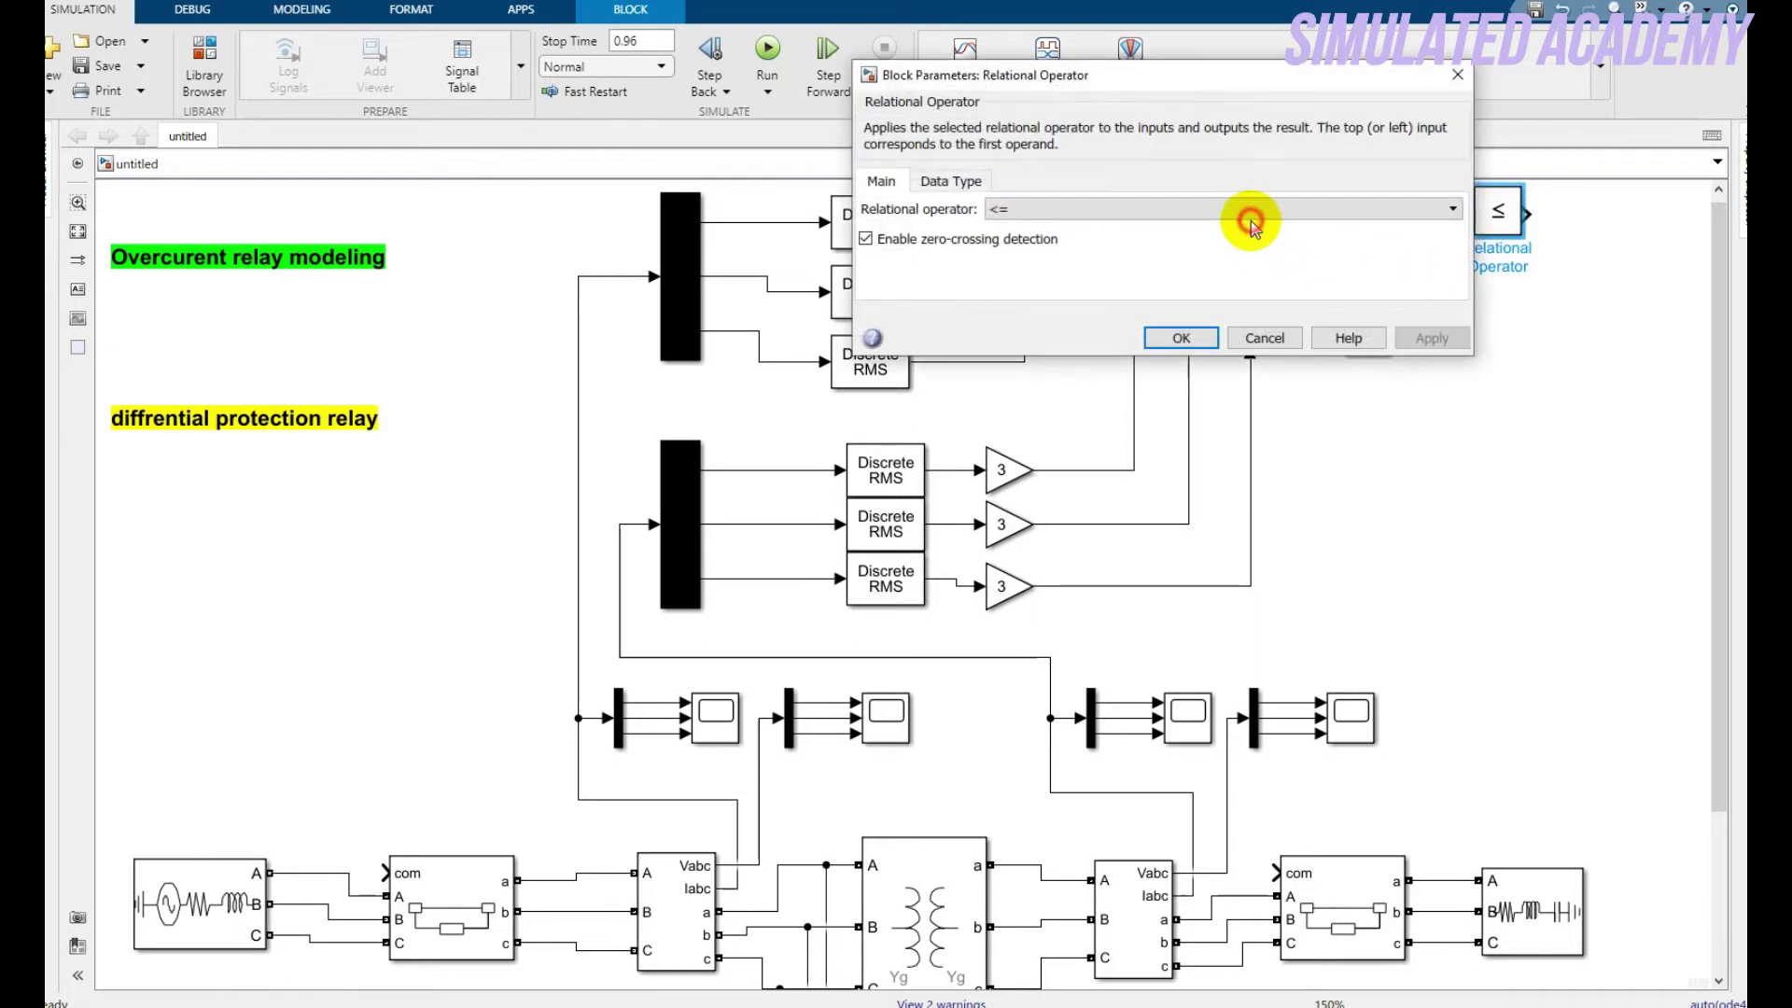
{"action": "left_click", "coordinate": [1247, 214]}
{"action": "left_click", "coordinate": [1157, 315]}
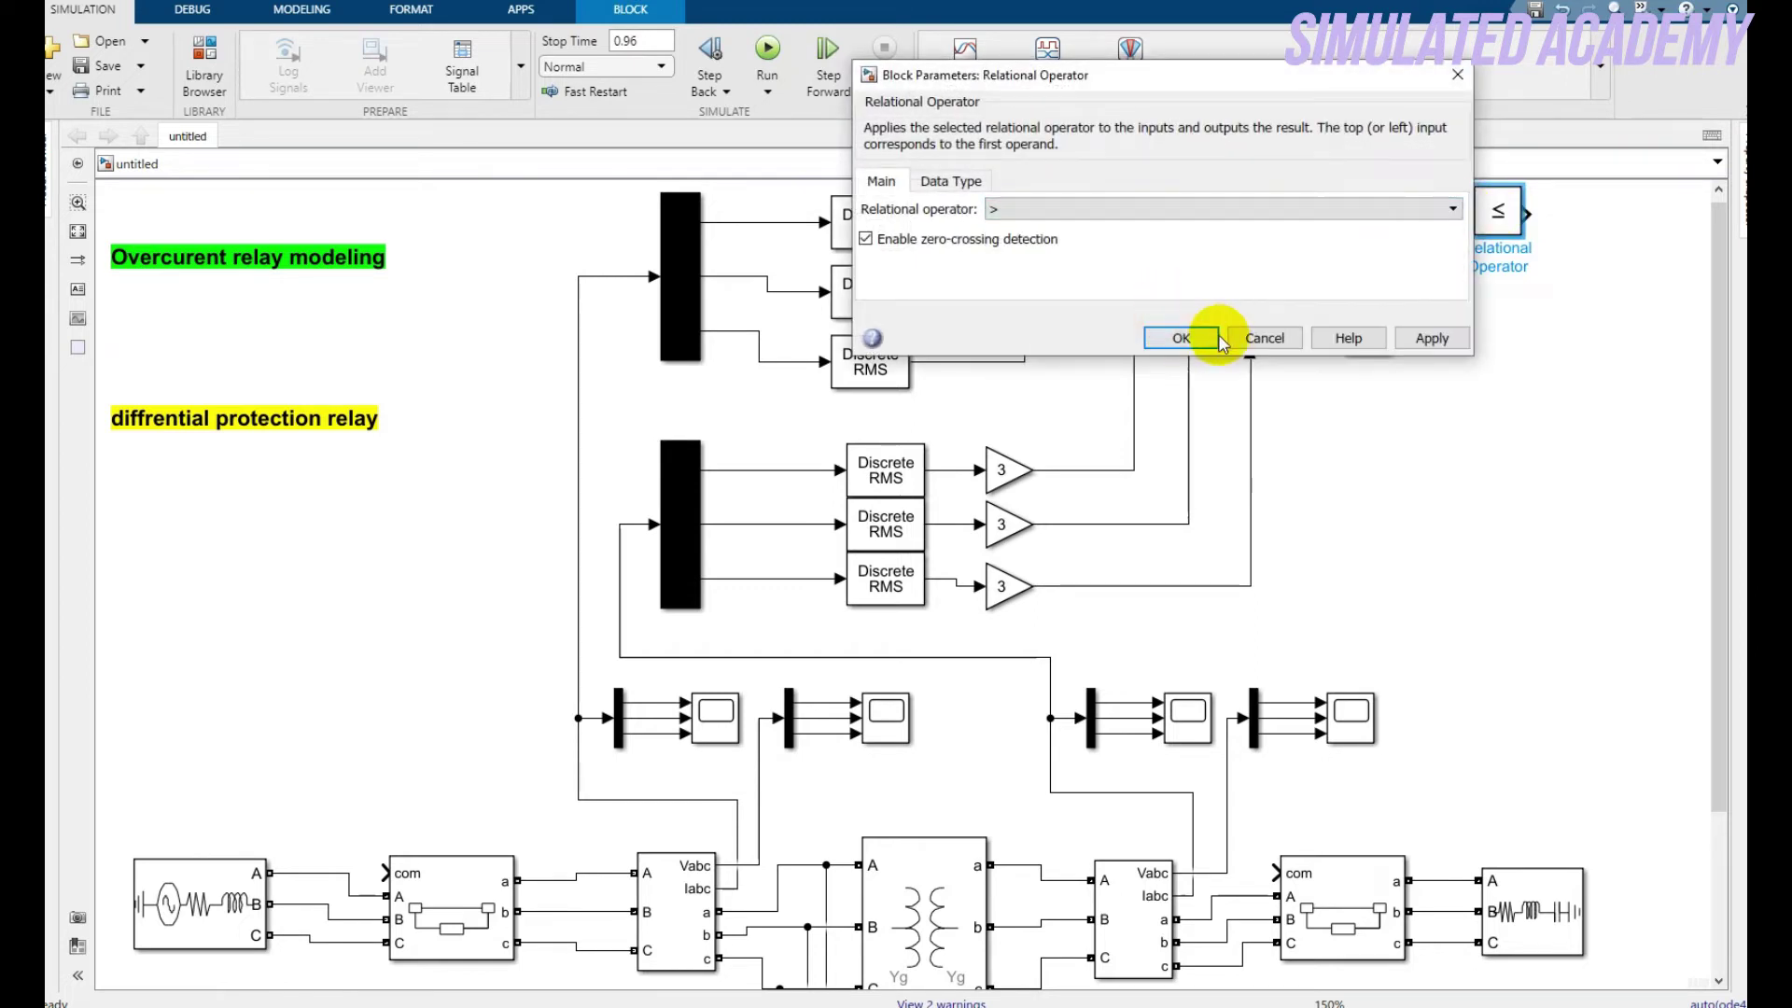
{"action": "left_click", "coordinate": [1201, 339]}
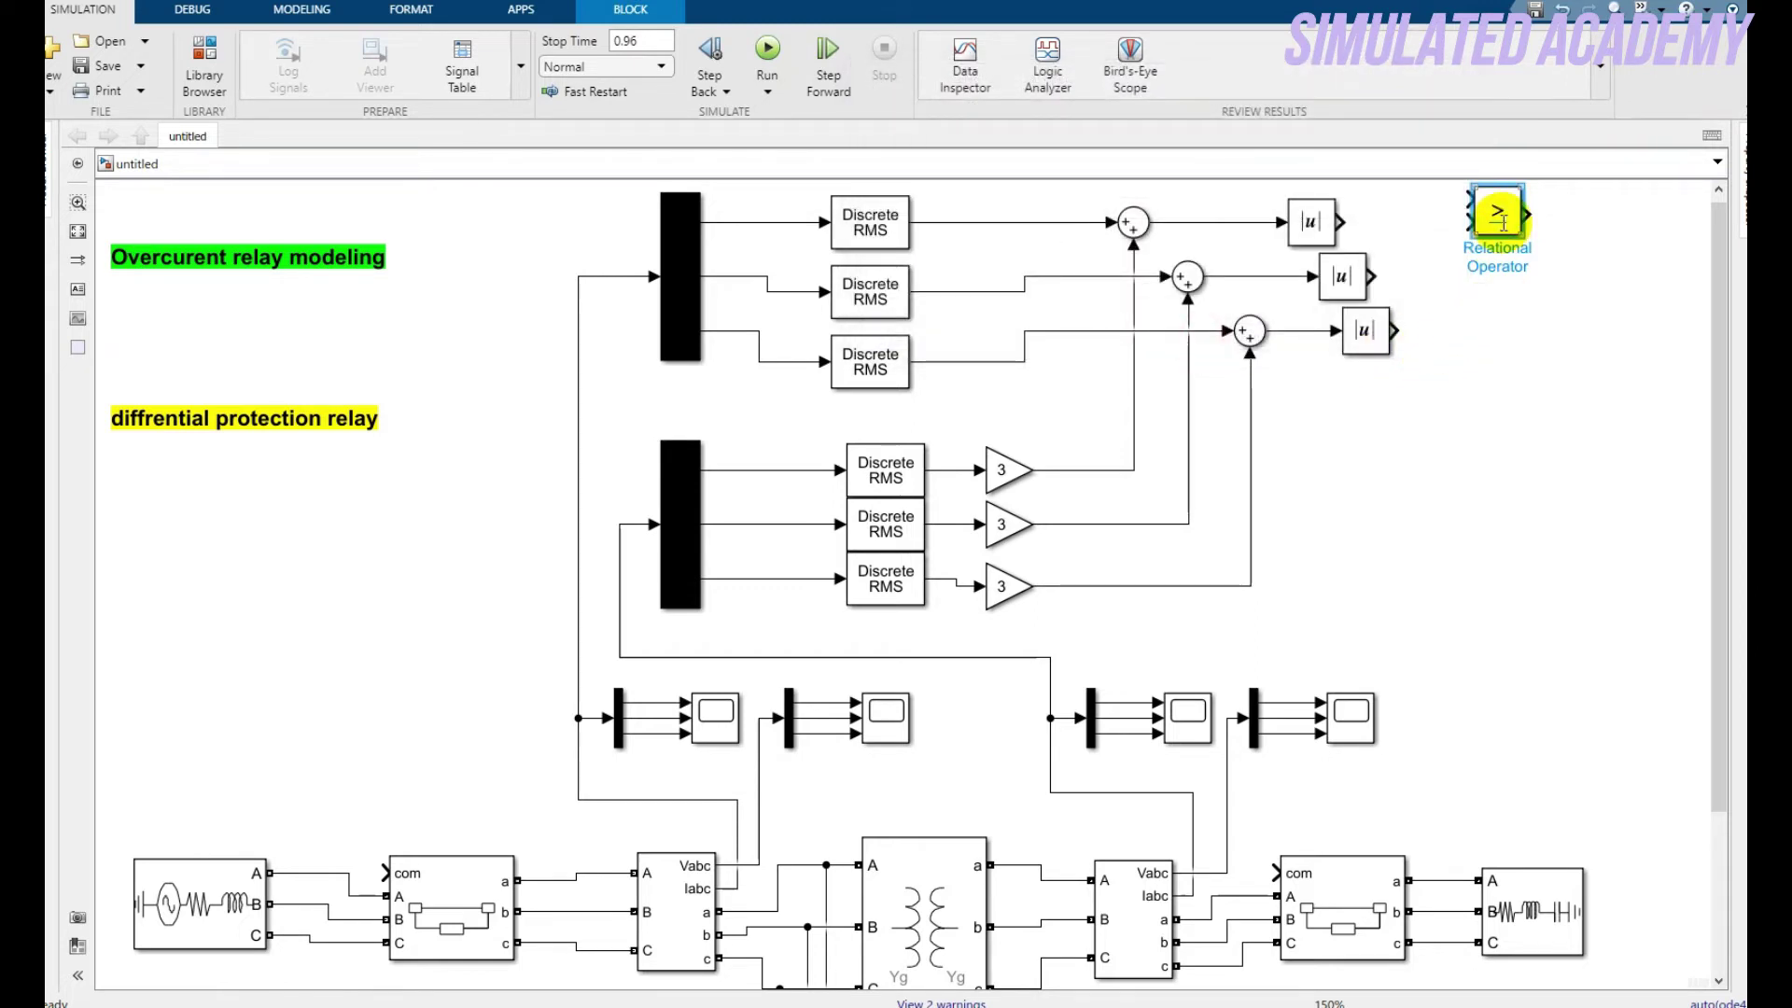
Add two copies of the > Relational Operator and stack them below the first, beside the other Abs blocks
{"action": "left_click_drag", "start_coordinate": [1504, 315], "coordinate": [1544, 490]}
{"action": "left_click", "coordinate": [1512, 327]}
{"action": "left_click_drag", "start_coordinate": [1507, 322], "coordinate": [1498, 287]}
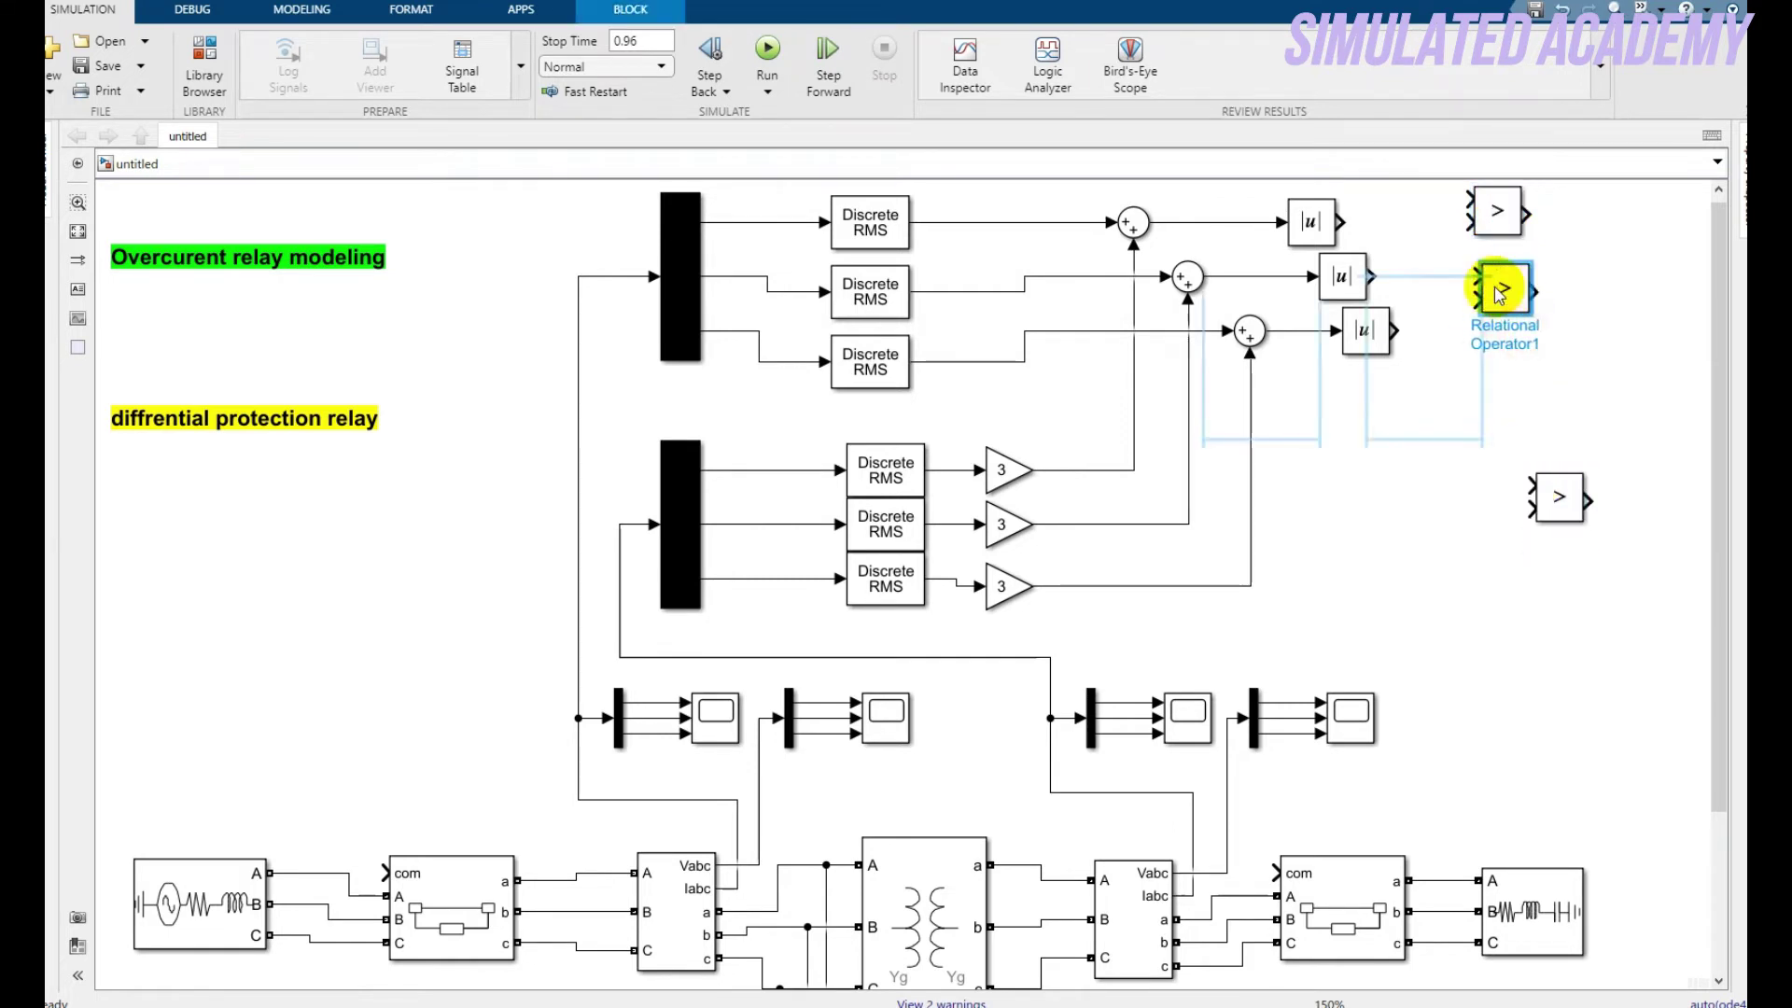
{"action": "left_click_drag", "start_coordinate": [1547, 500], "coordinate": [1518, 357]}
{"action": "left_click", "coordinate": [1564, 435]}
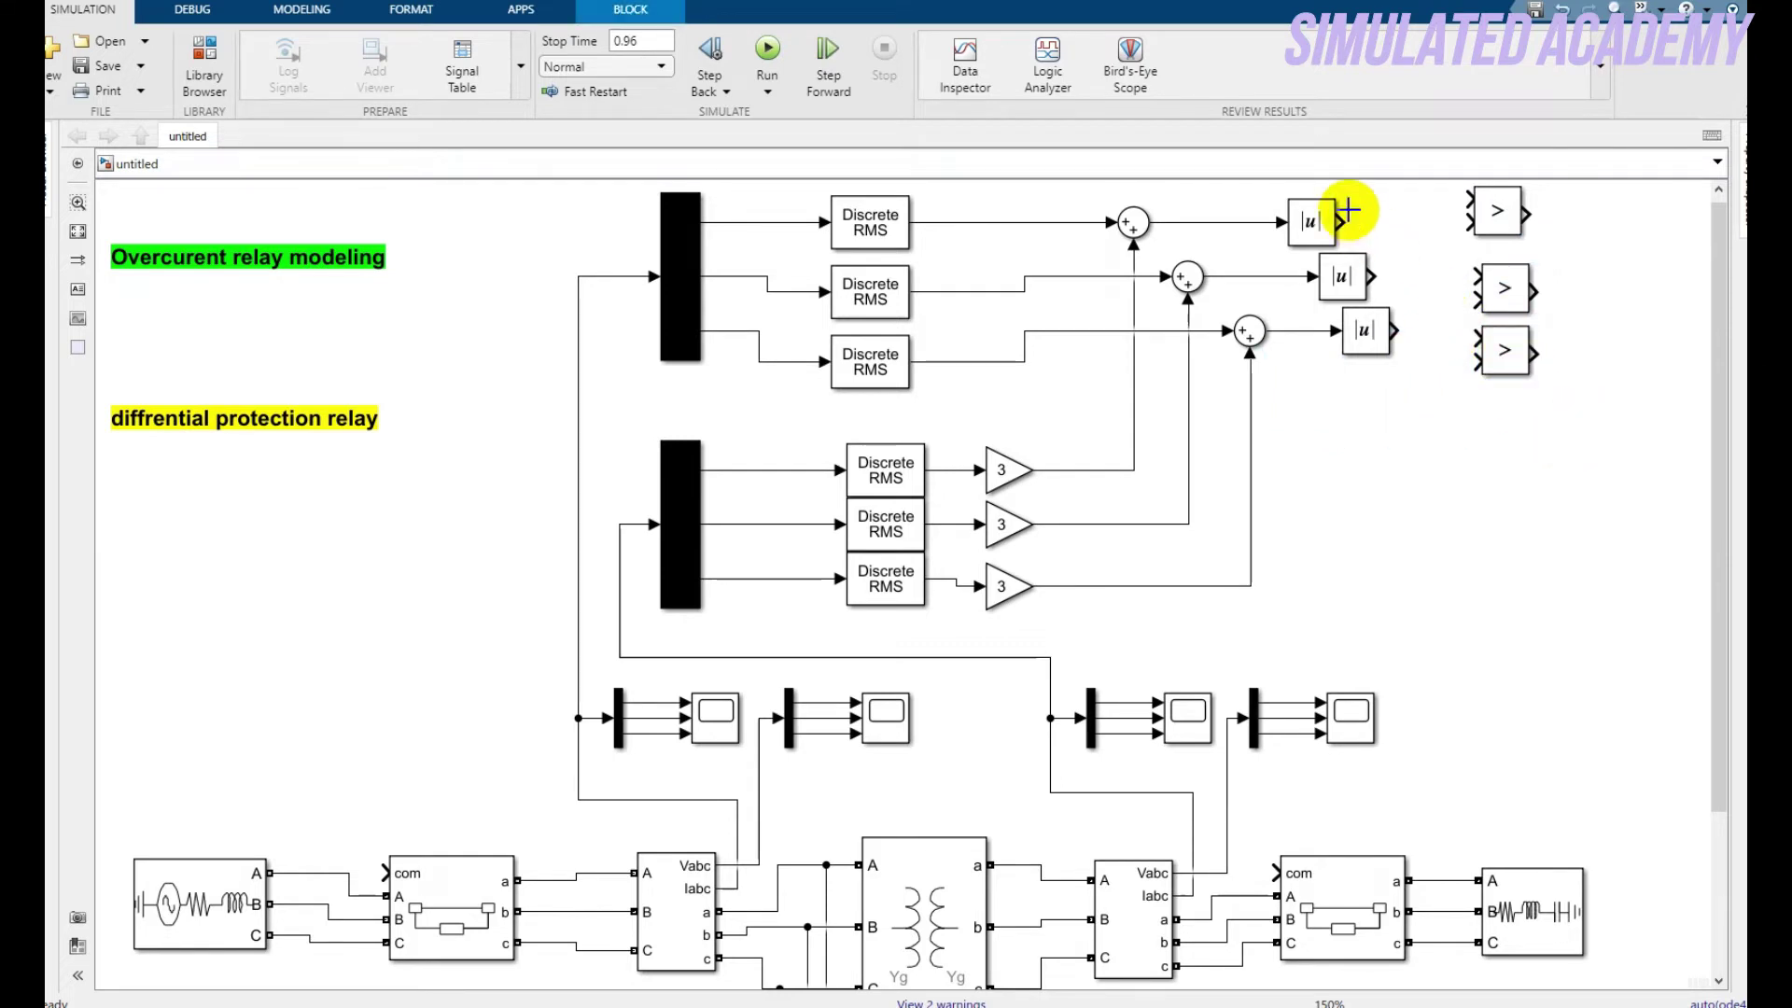
Connect the three Abs outputs to the upper inputs of the matching Relational Operator blocks
{"action": "left_click_drag", "start_coordinate": [1344, 218], "coordinate": [1468, 201]}
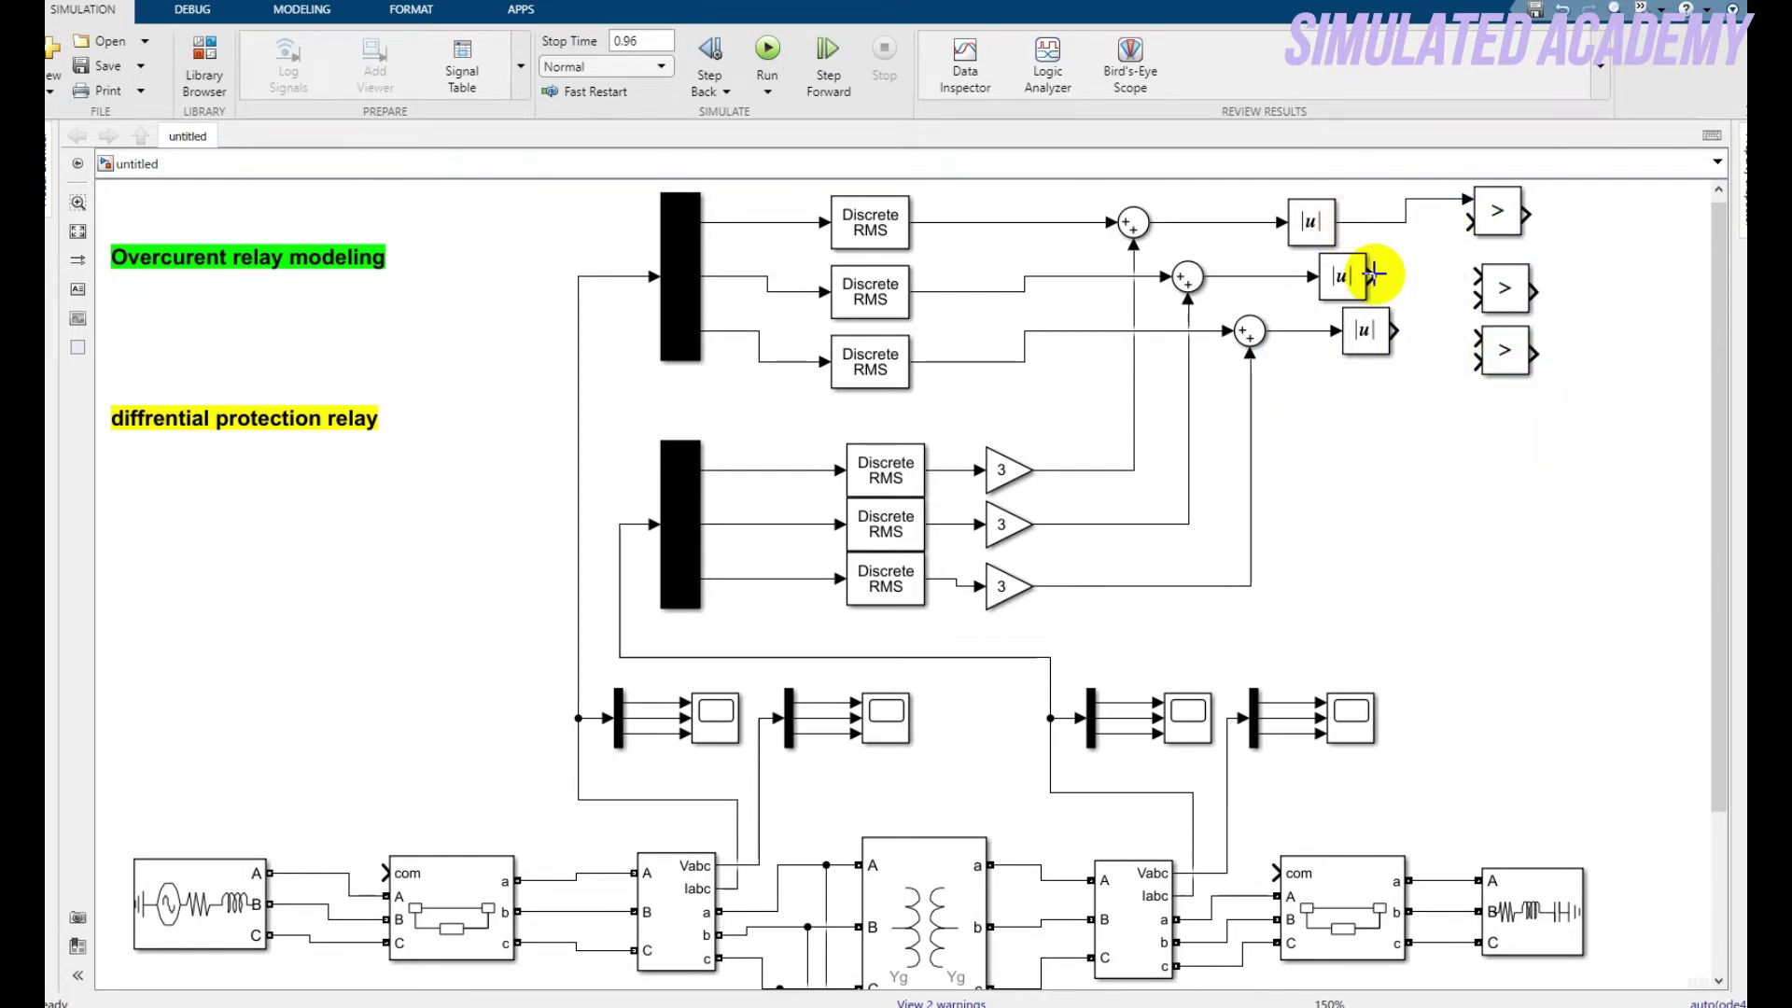
{"action": "left_click_drag", "start_coordinate": [1374, 273], "coordinate": [1475, 277]}
{"action": "left_click_drag", "start_coordinate": [1394, 331], "coordinate": [1475, 338]}
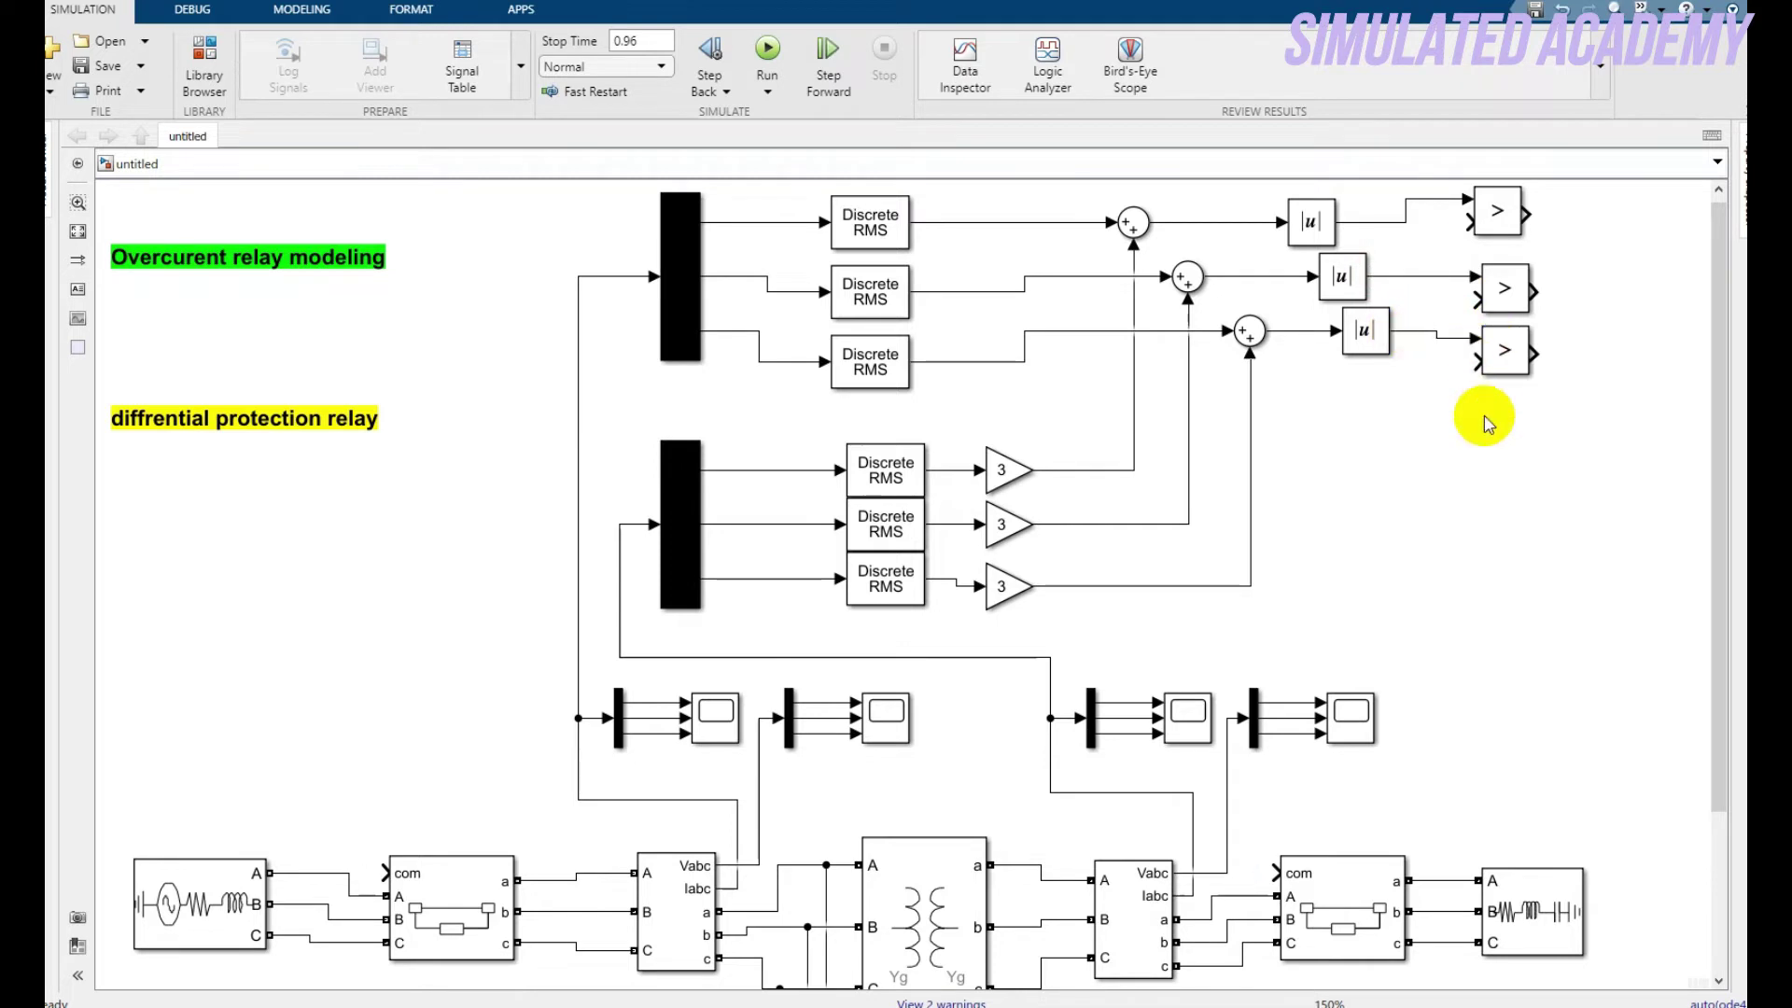
Search the block library for "constant" and place a Constant block below the Abs blocks, wired to the lower Relational Operators' second inputs
{"action": "left_click", "coordinate": [204, 68]}
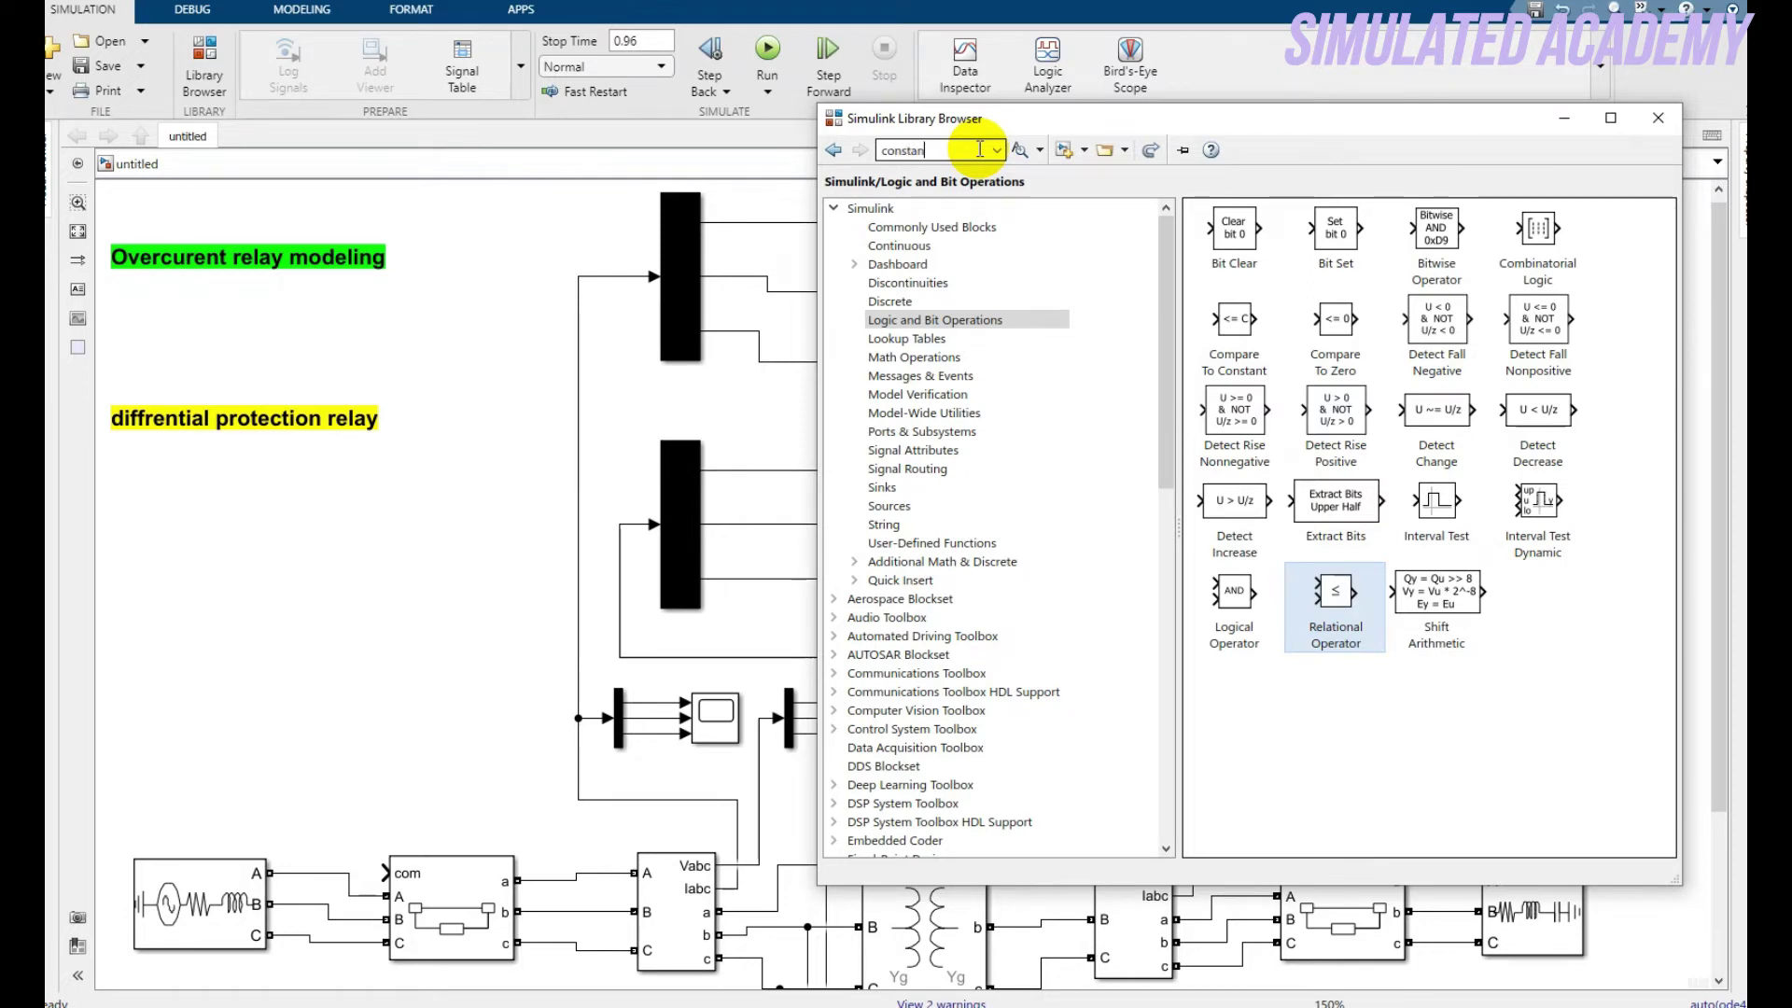
{"action": "key", "text": "Return"}
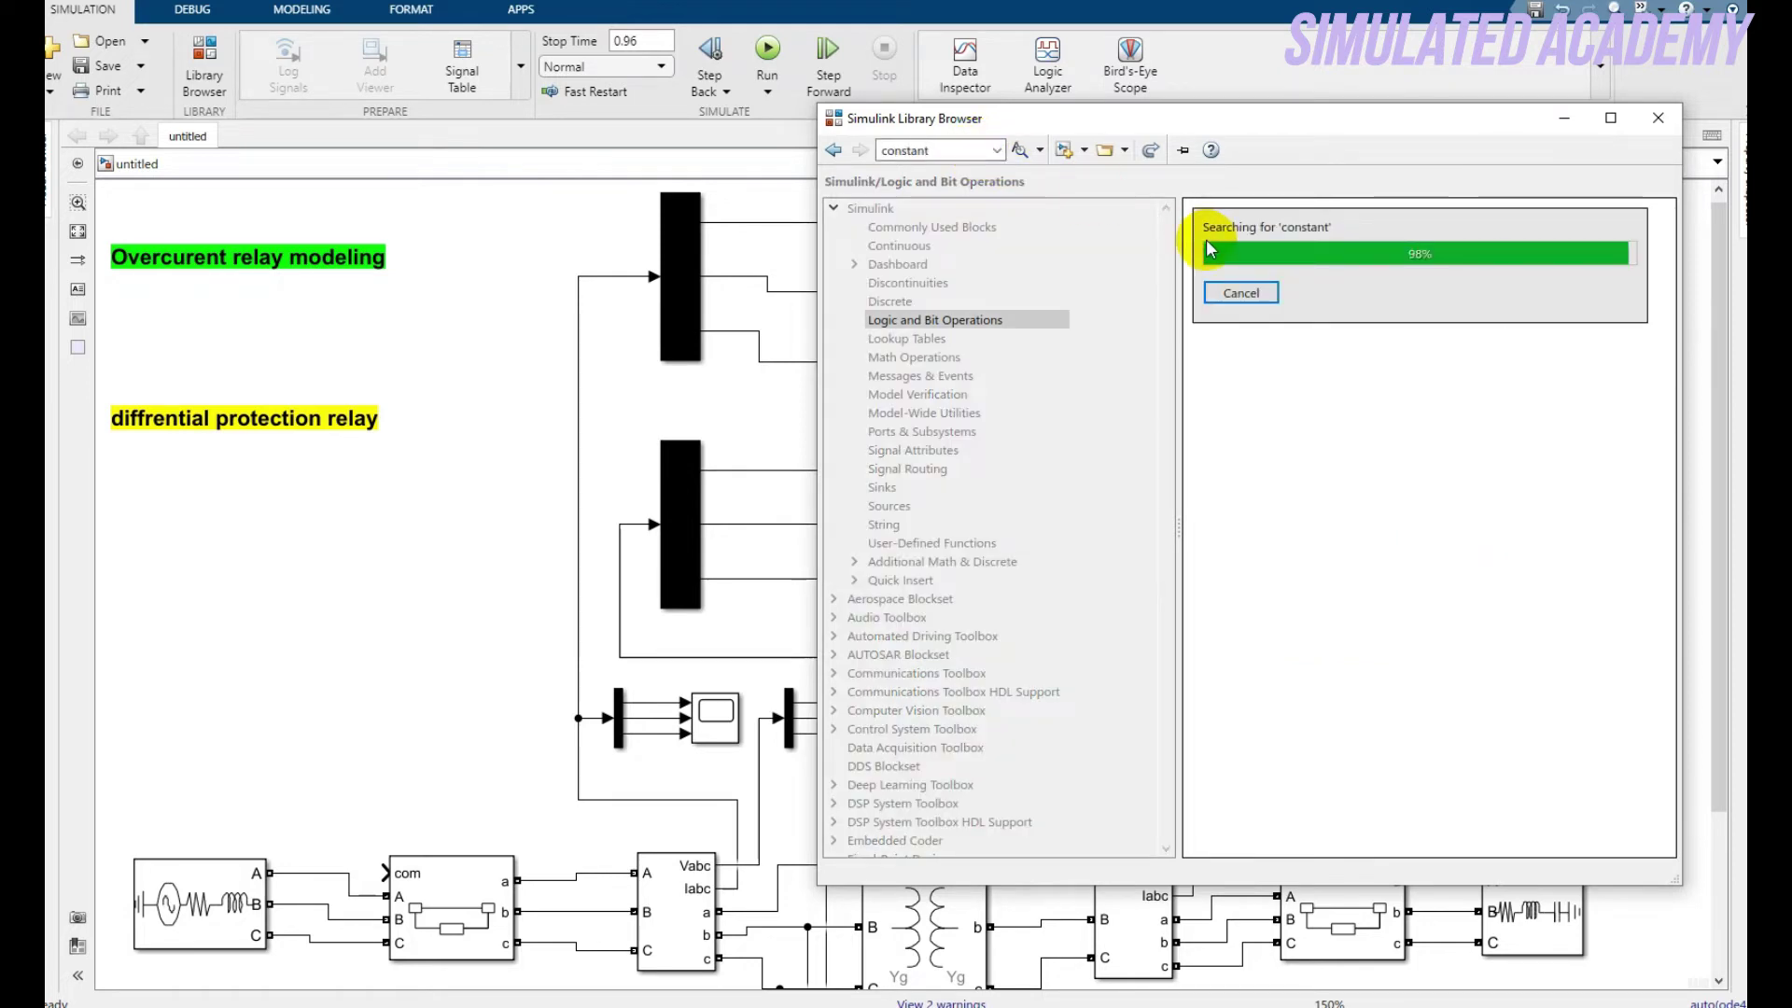
{"action": "left_click", "coordinate": [1286, 273]}
{"action": "right_click", "coordinate": [1286, 273]}
{"action": "left_click", "coordinate": [1344, 254]}
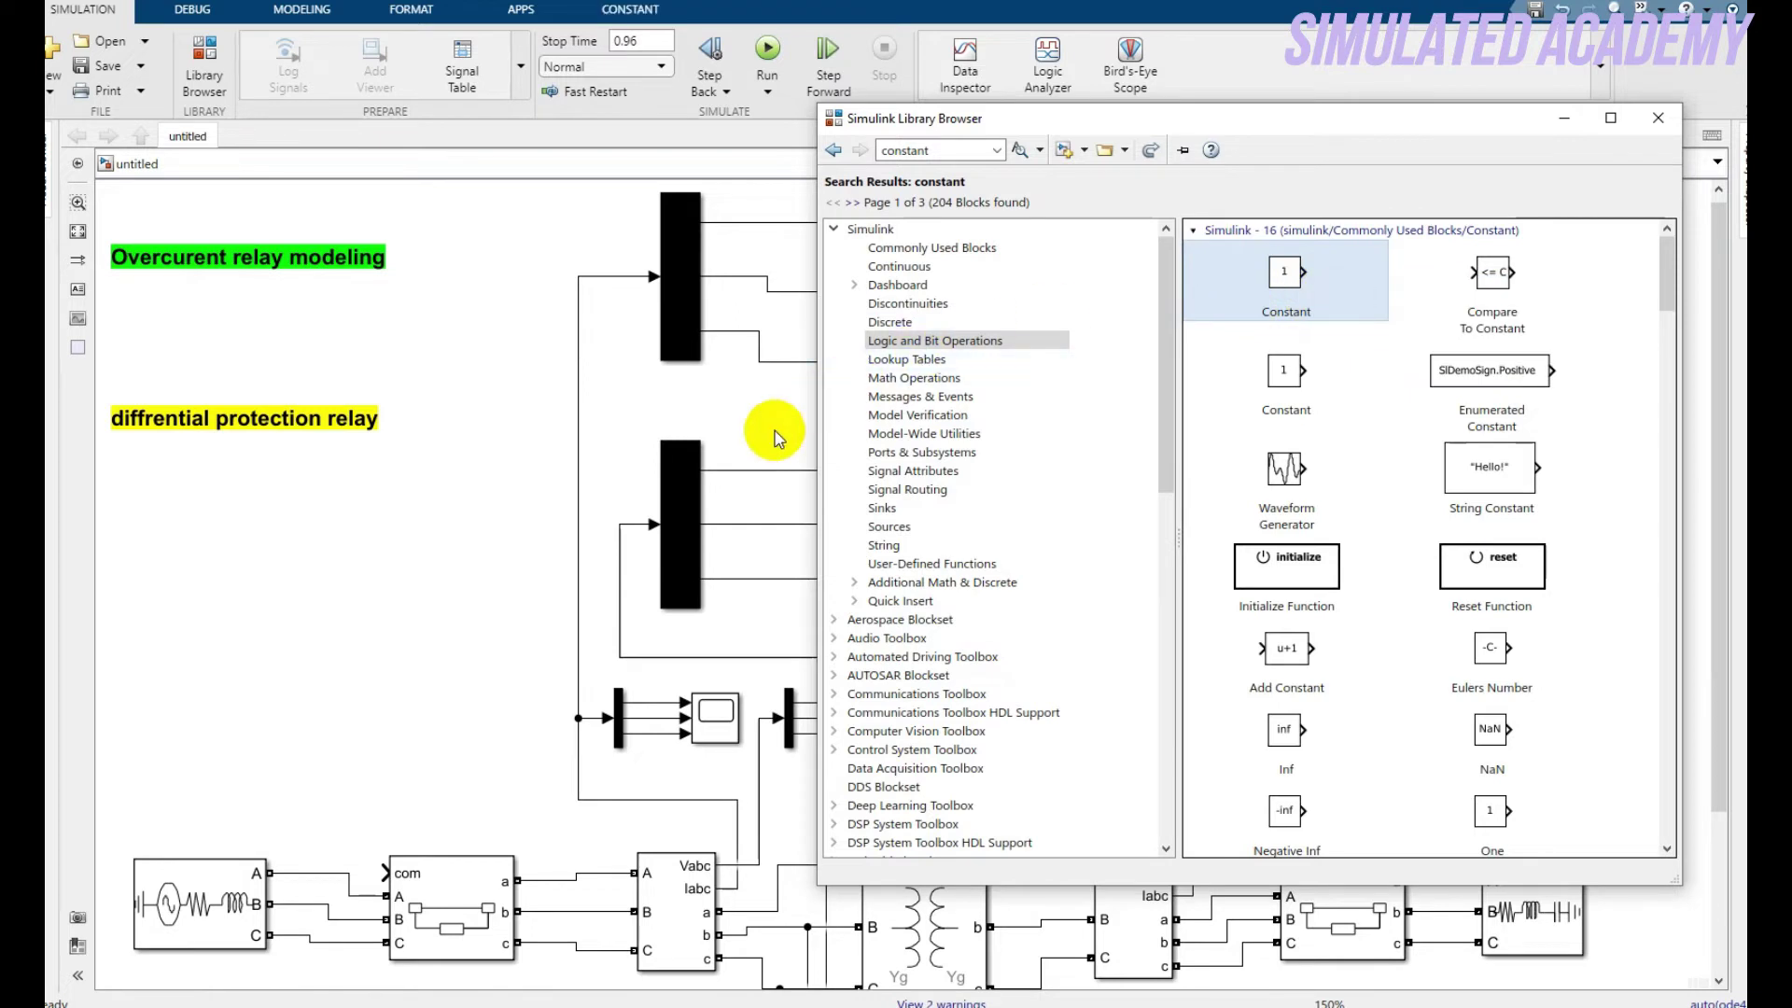
{"action": "left_click", "coordinate": [774, 439]}
{"action": "left_click_drag", "start_coordinate": [927, 574], "coordinate": [1474, 301]}
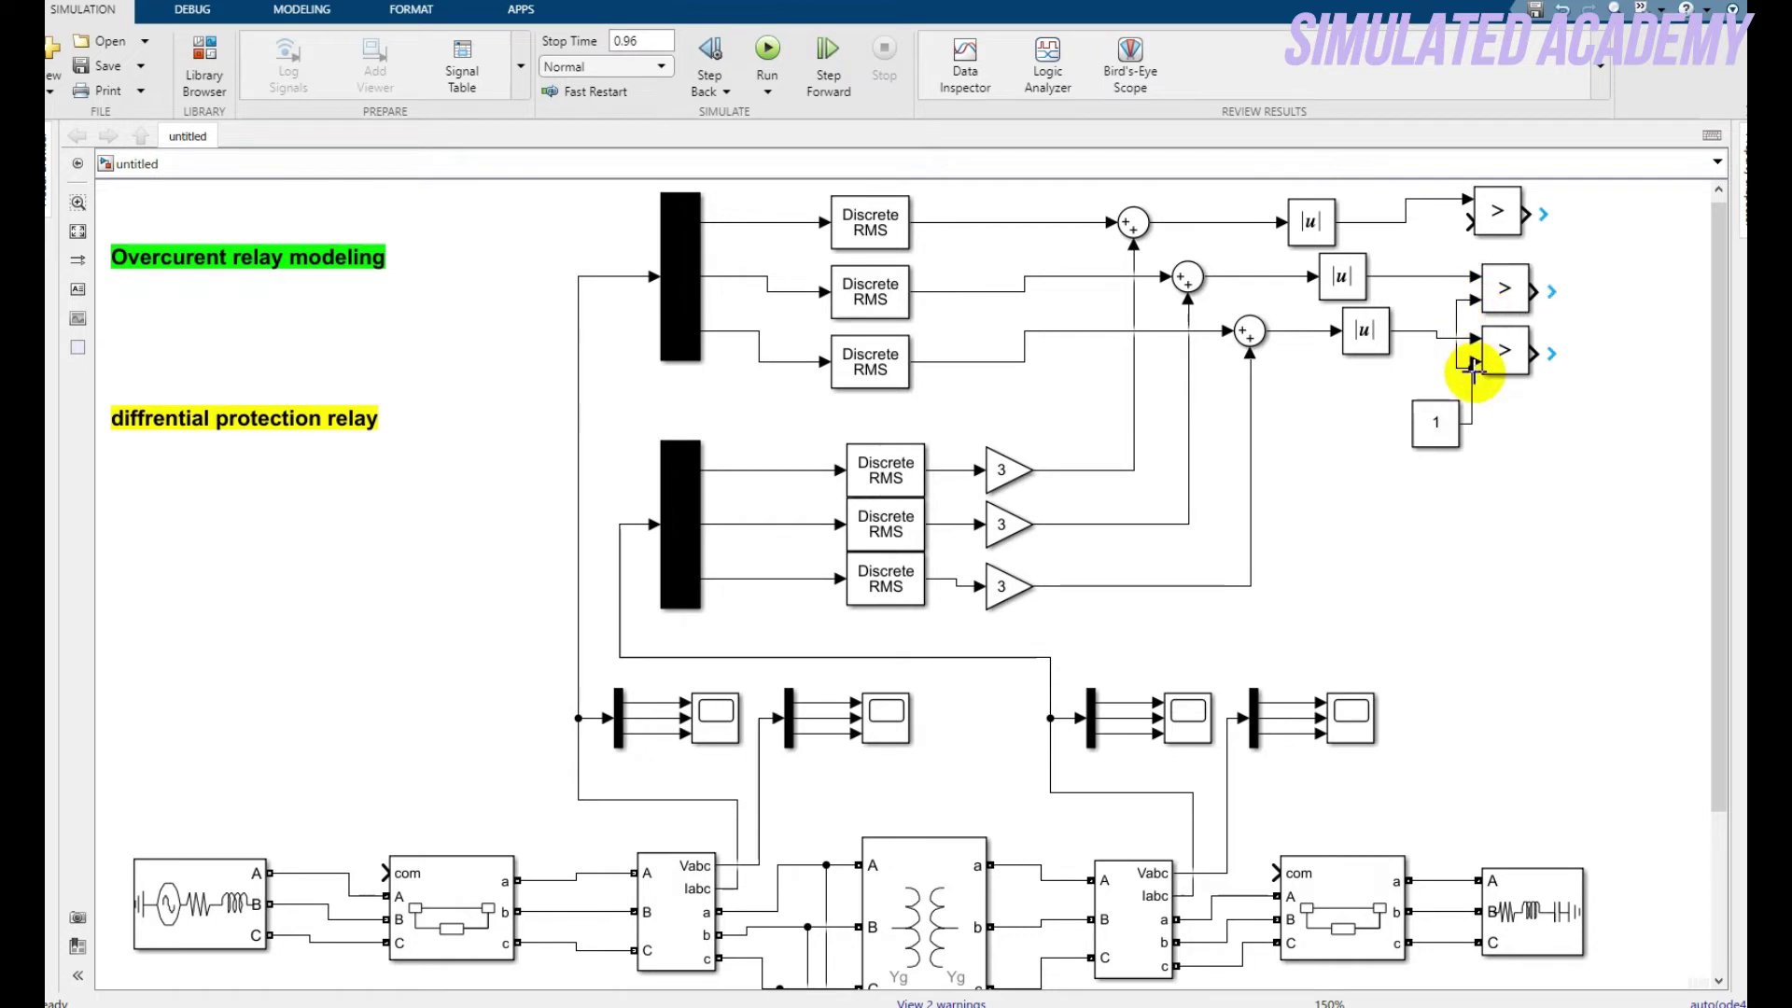
Branch the Constant signal to the second inputs of the upper two Relational Operators and route the branch above the Constant block
{"action": "left_click_drag", "start_coordinate": [1468, 390], "coordinate": [1472, 392]}
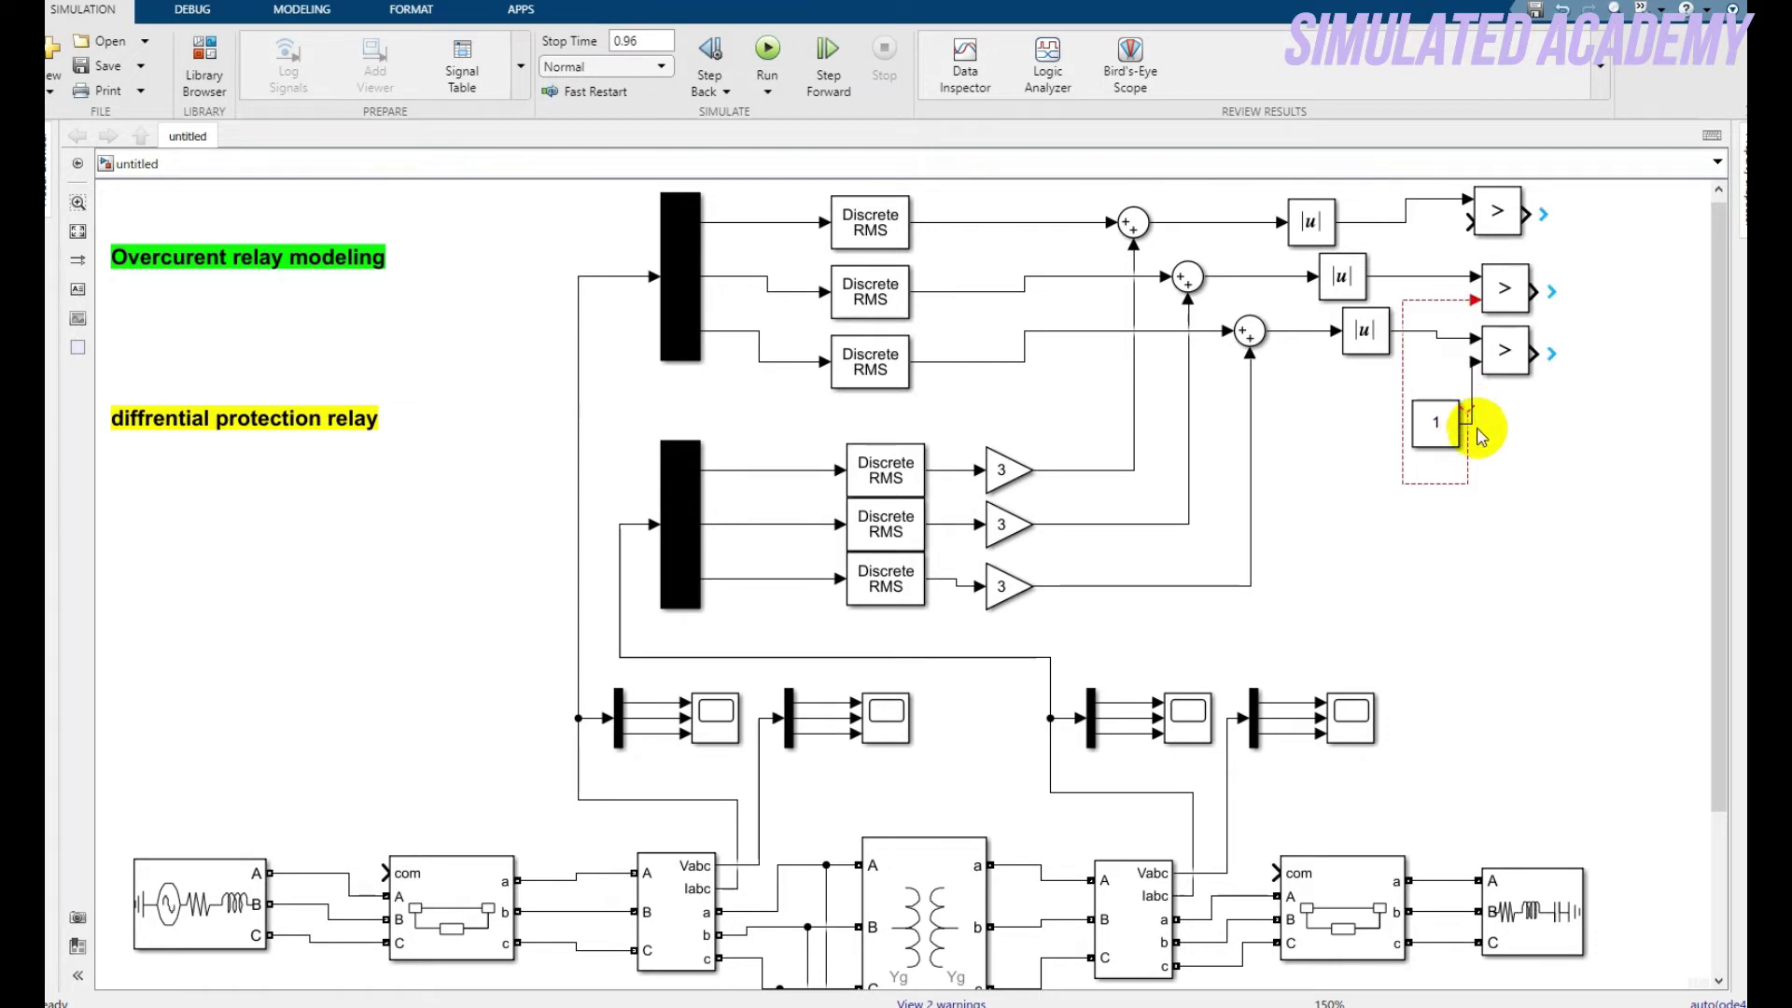
{"action": "left_click", "coordinate": [1460, 417]}
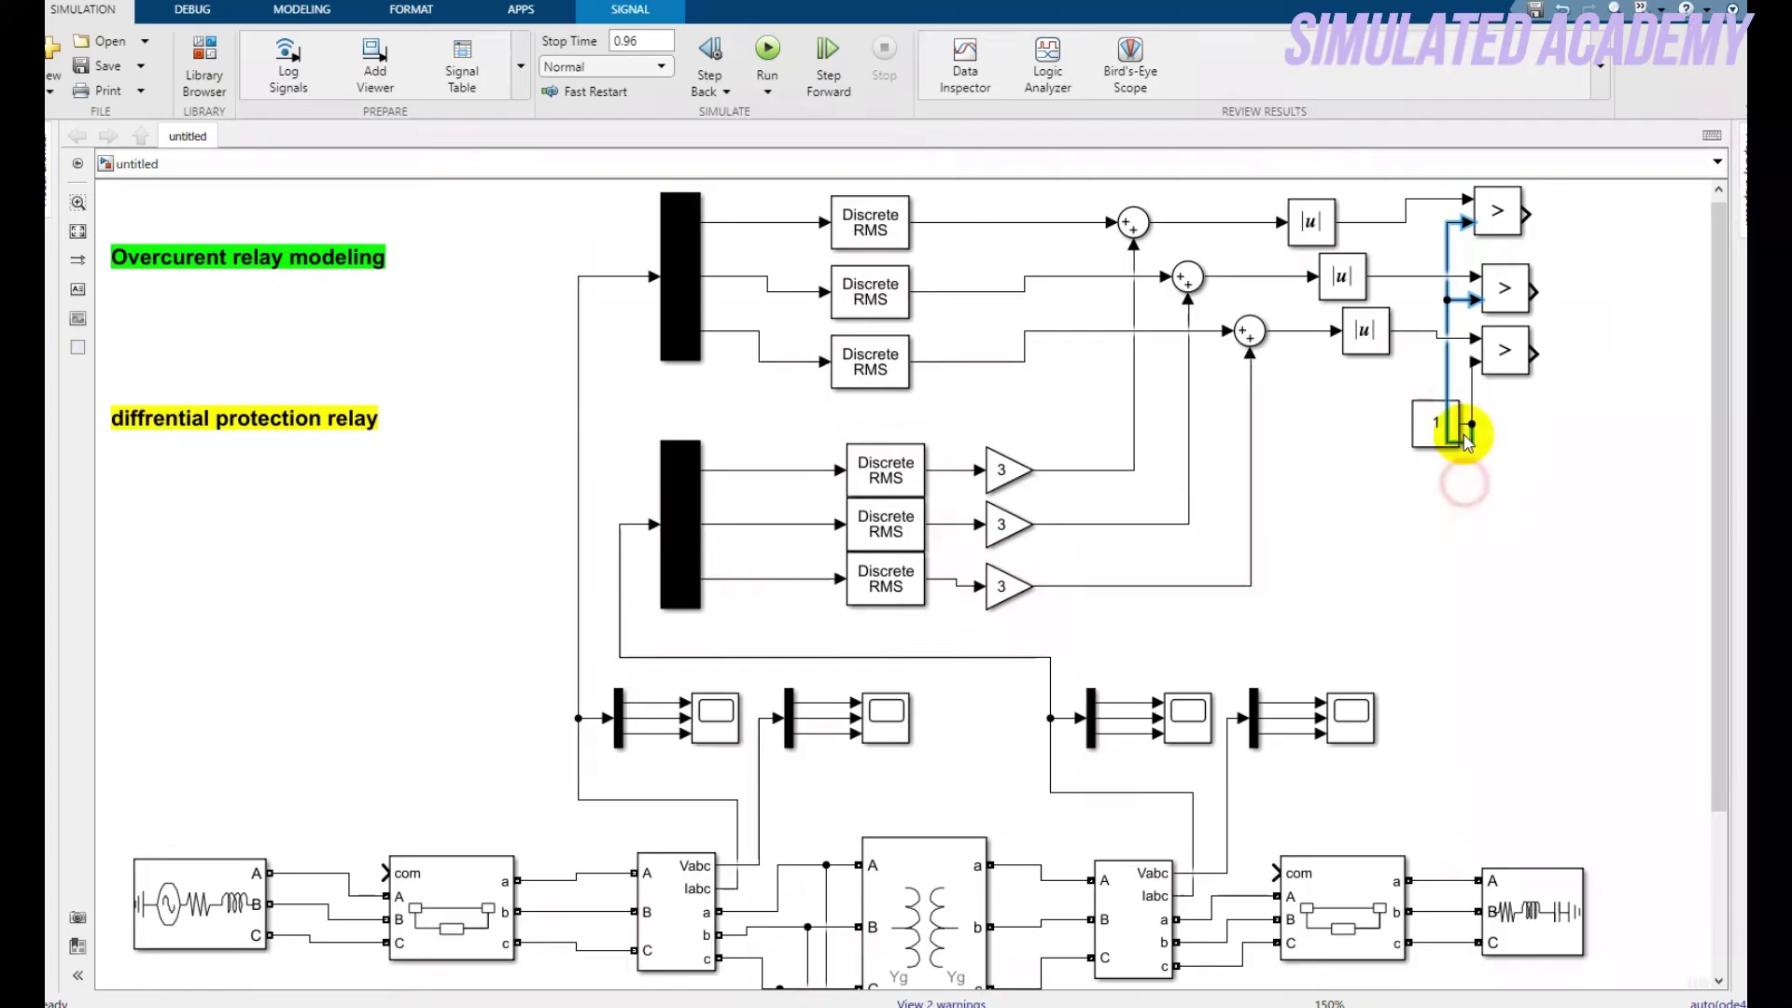
{"action": "left_click_drag", "start_coordinate": [1464, 472], "coordinate": [1447, 380]}
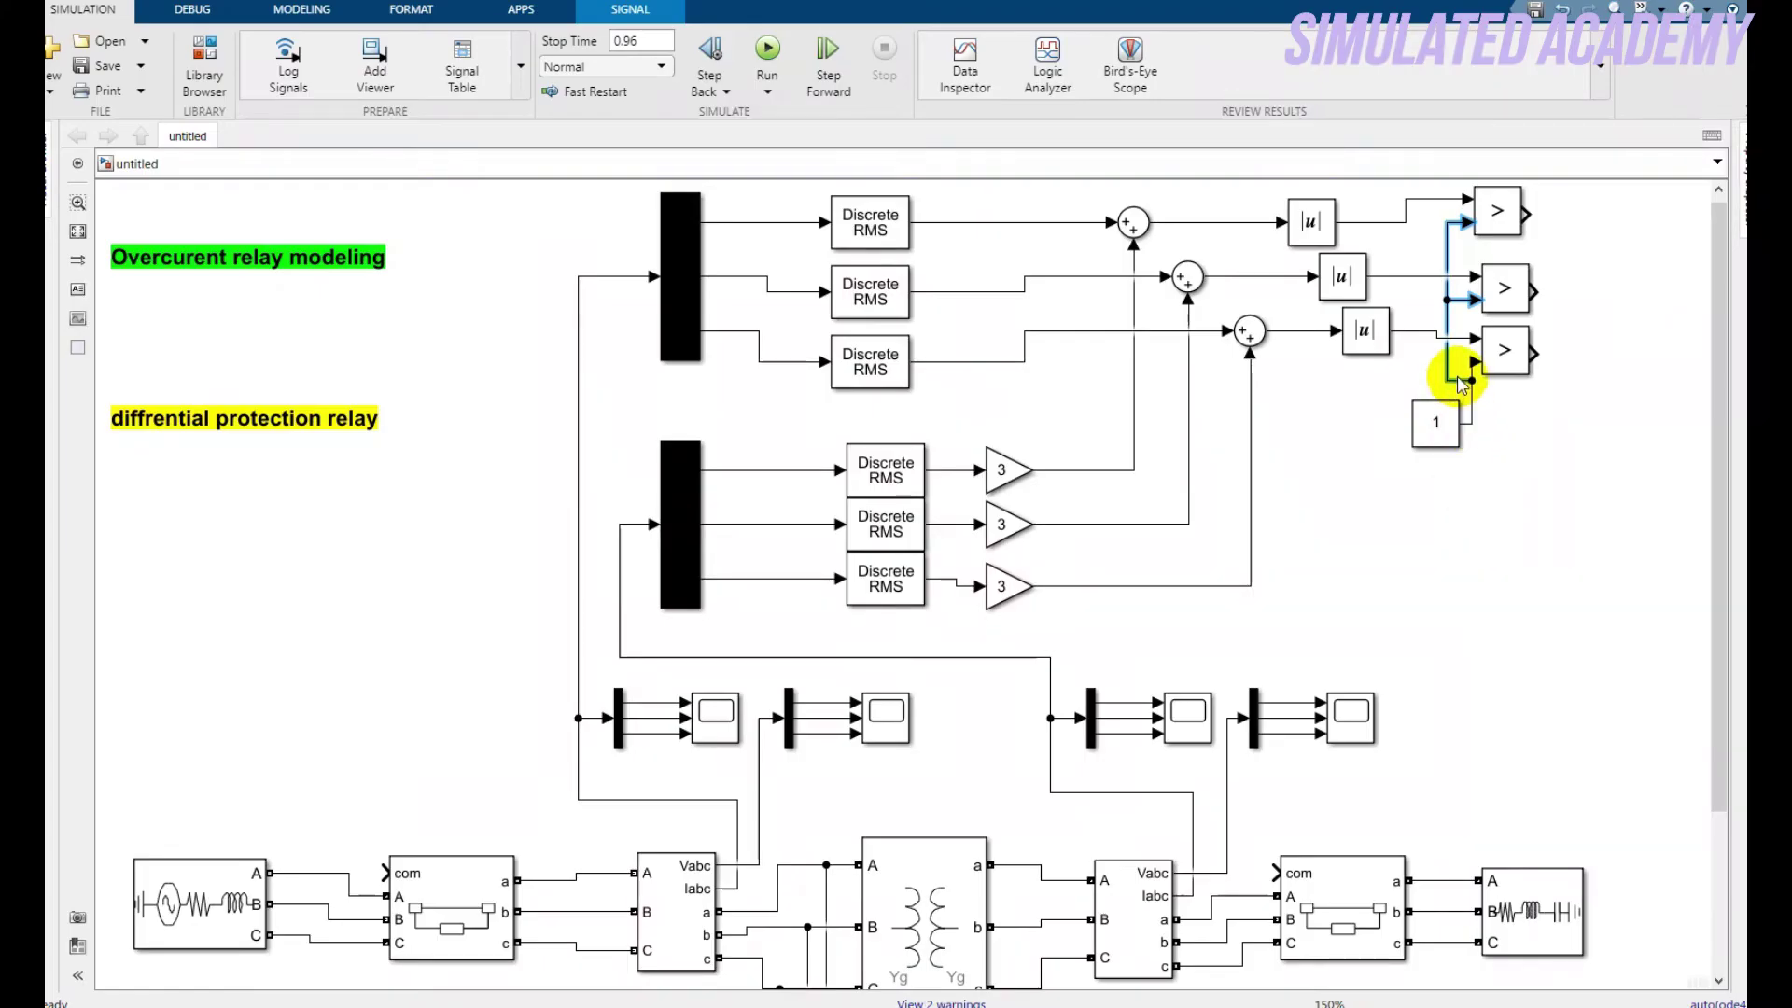
Set the value of the Constant block feeding the Relational Operators to 2
{"action": "double_click", "coordinate": [1437, 428]}
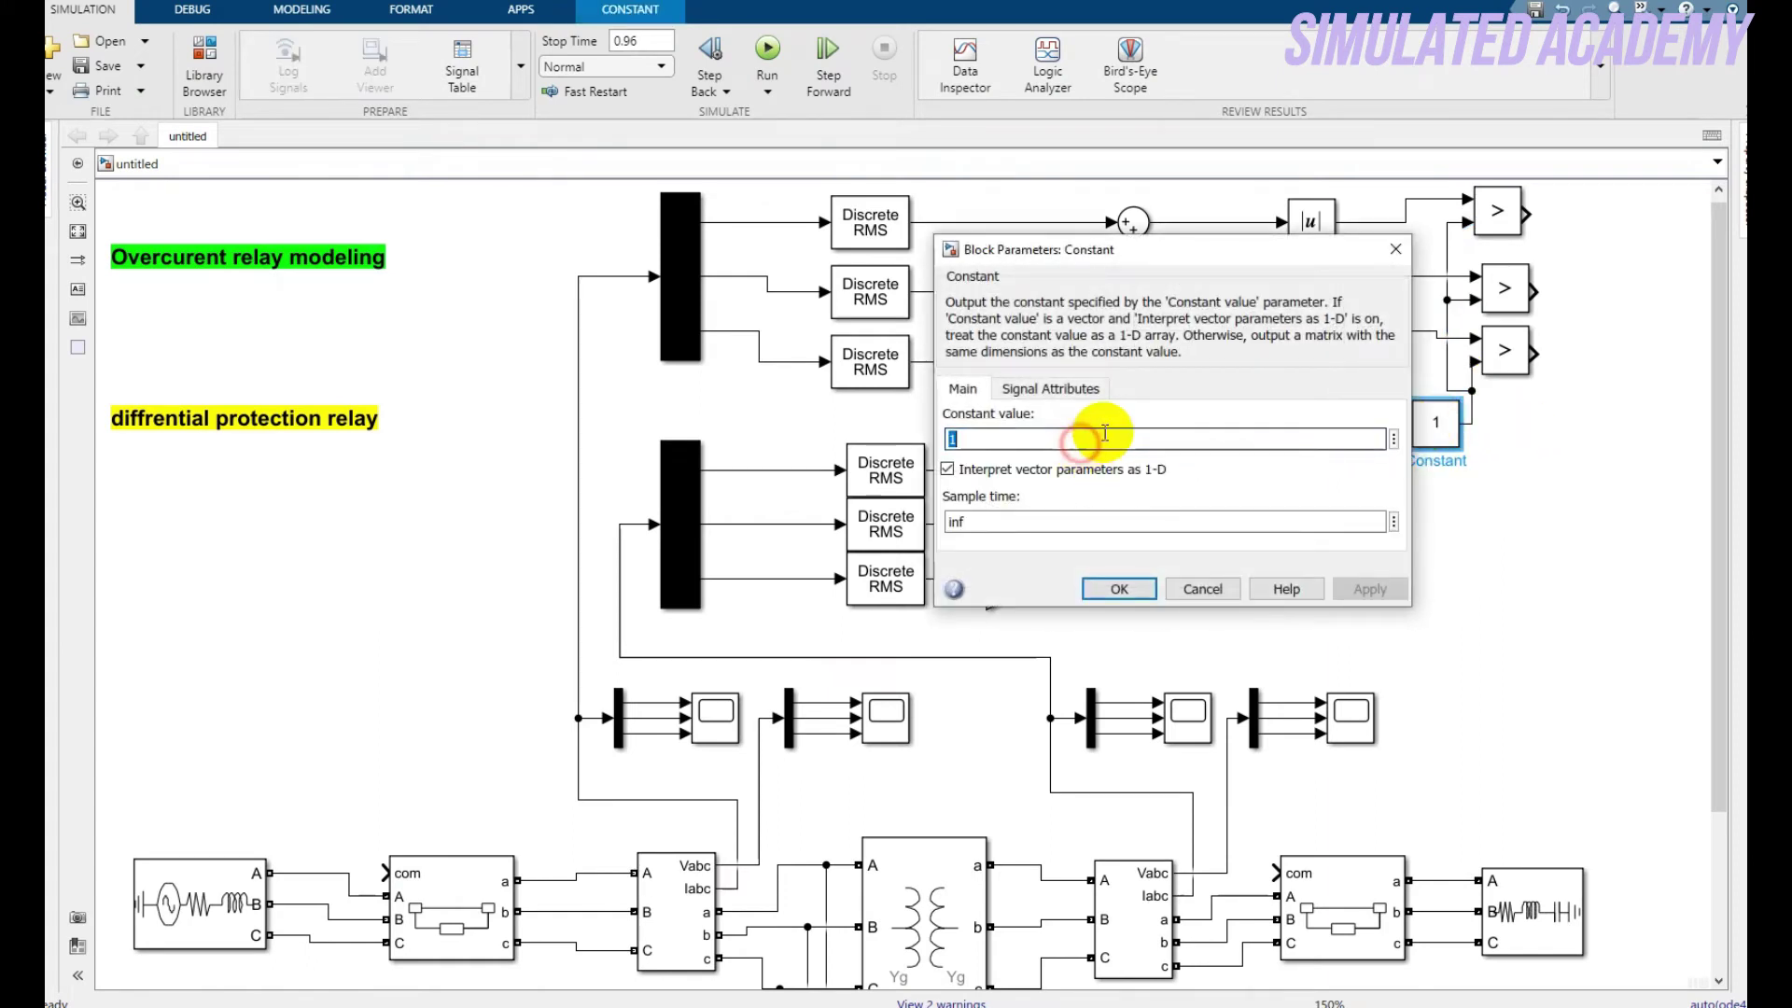
{"action": "type", "text": "2"}
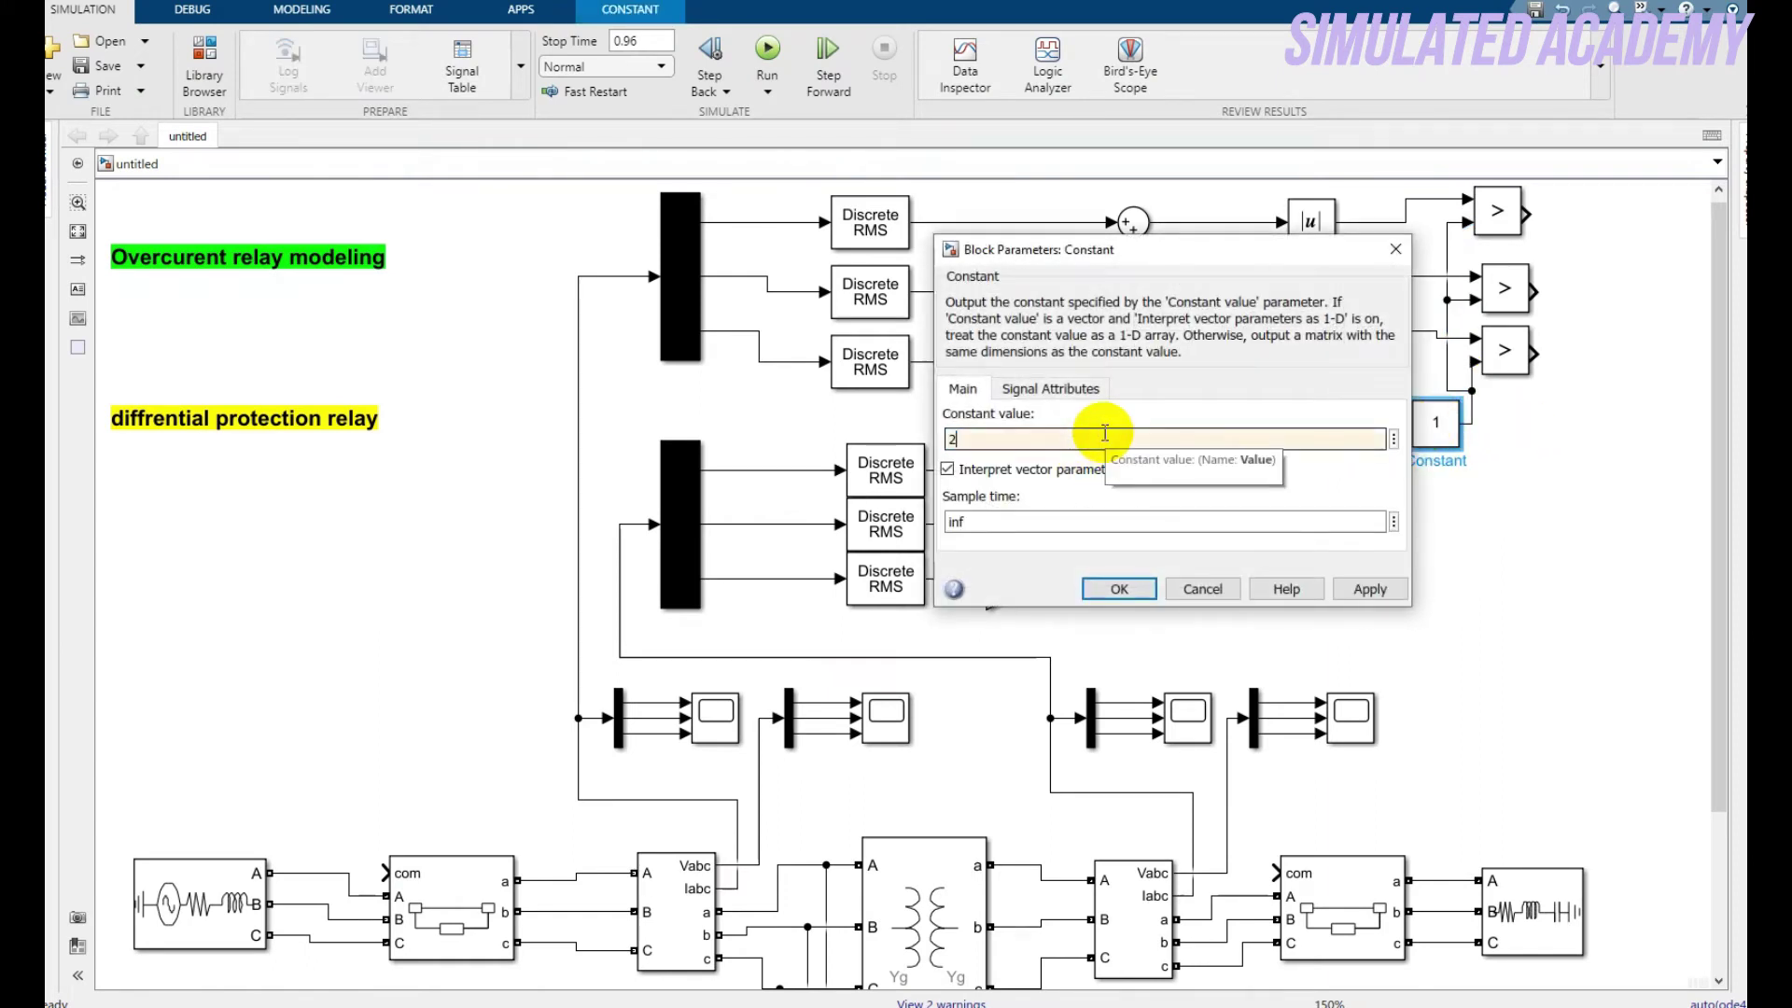
{"action": "left_click", "coordinate": [1050, 389]}
{"action": "left_click", "coordinate": [1121, 589]}
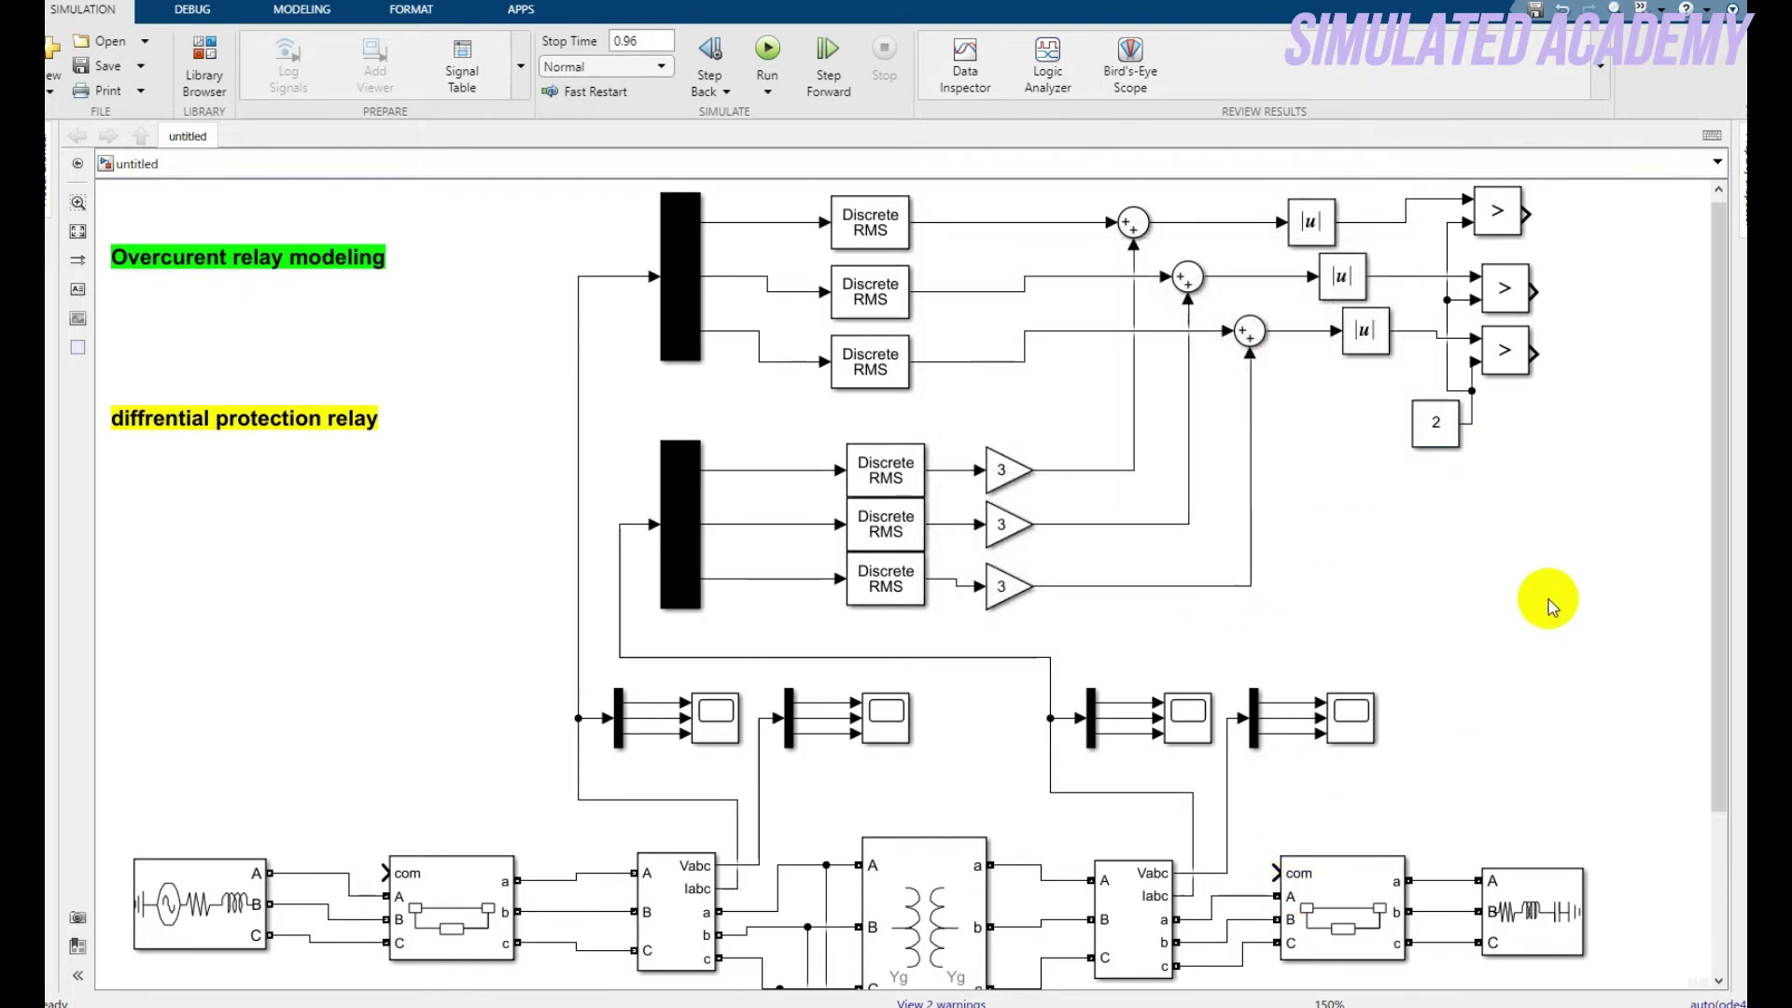
Search the block library for "S-R"
{"action": "left_click", "coordinate": [169, 74]}
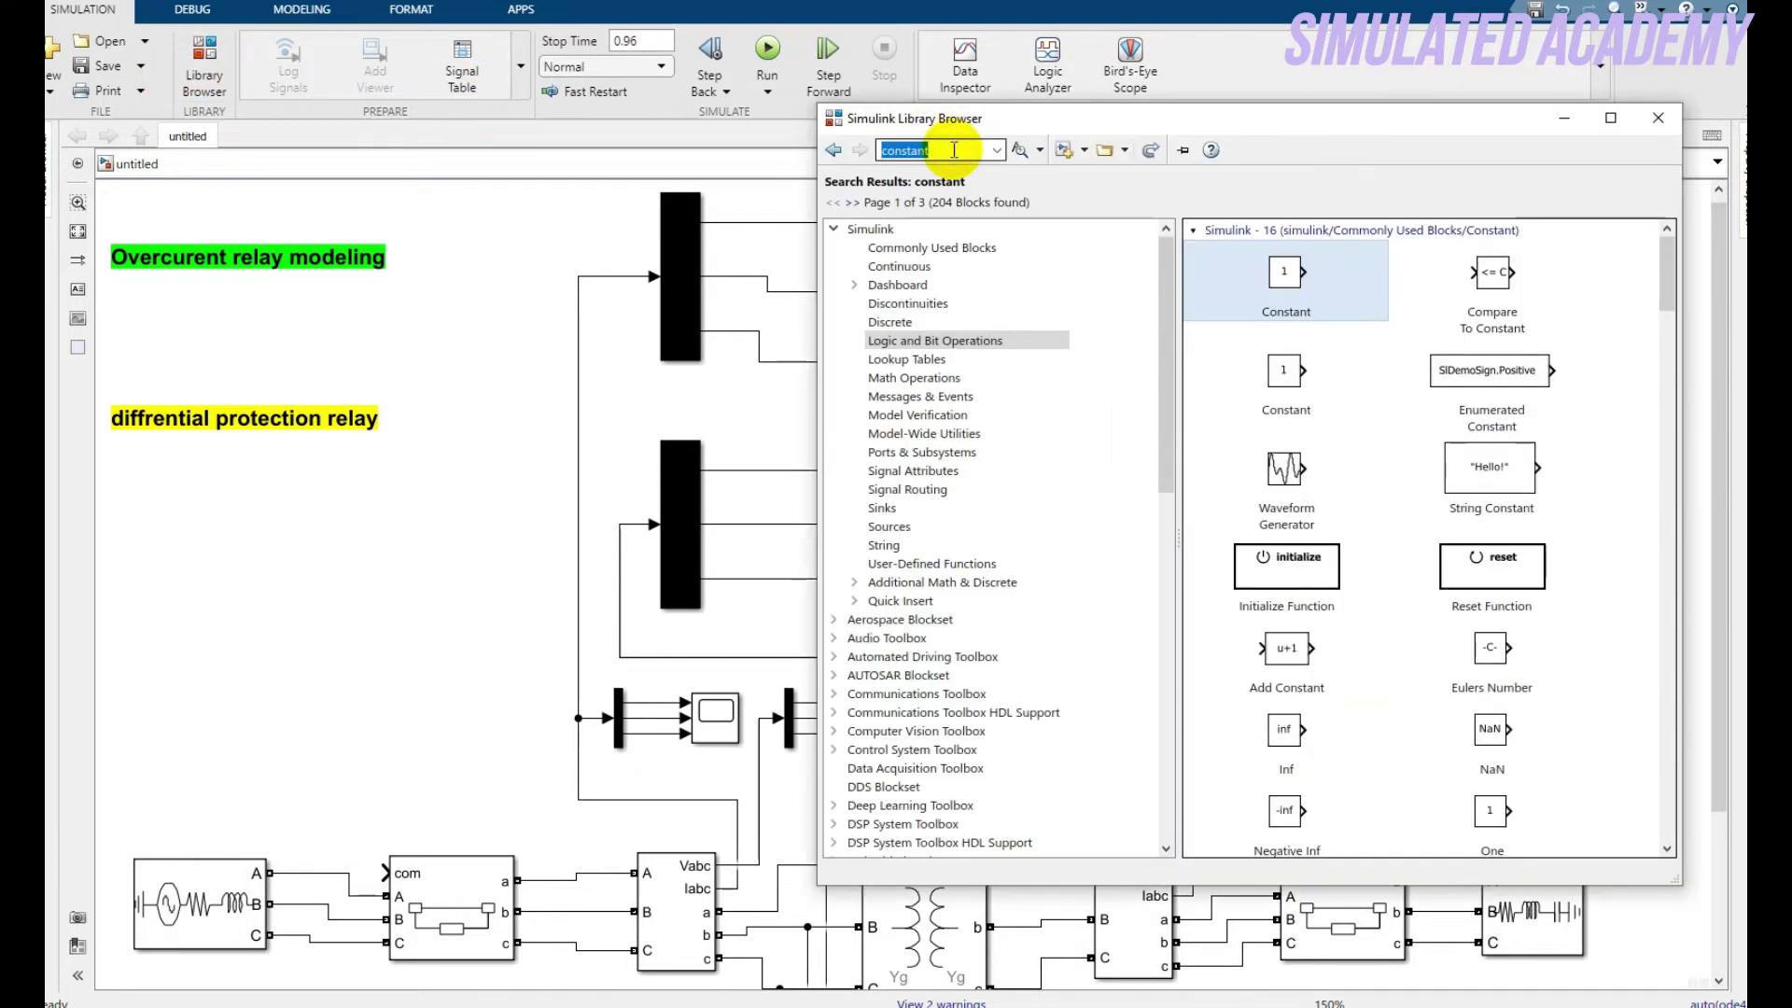
{"action": "left_click", "coordinate": [952, 149]}
{"action": "type", "text": "d"}
{"action": "key", "text": "BackSpace"}
{"action": "type", "text": "s"}
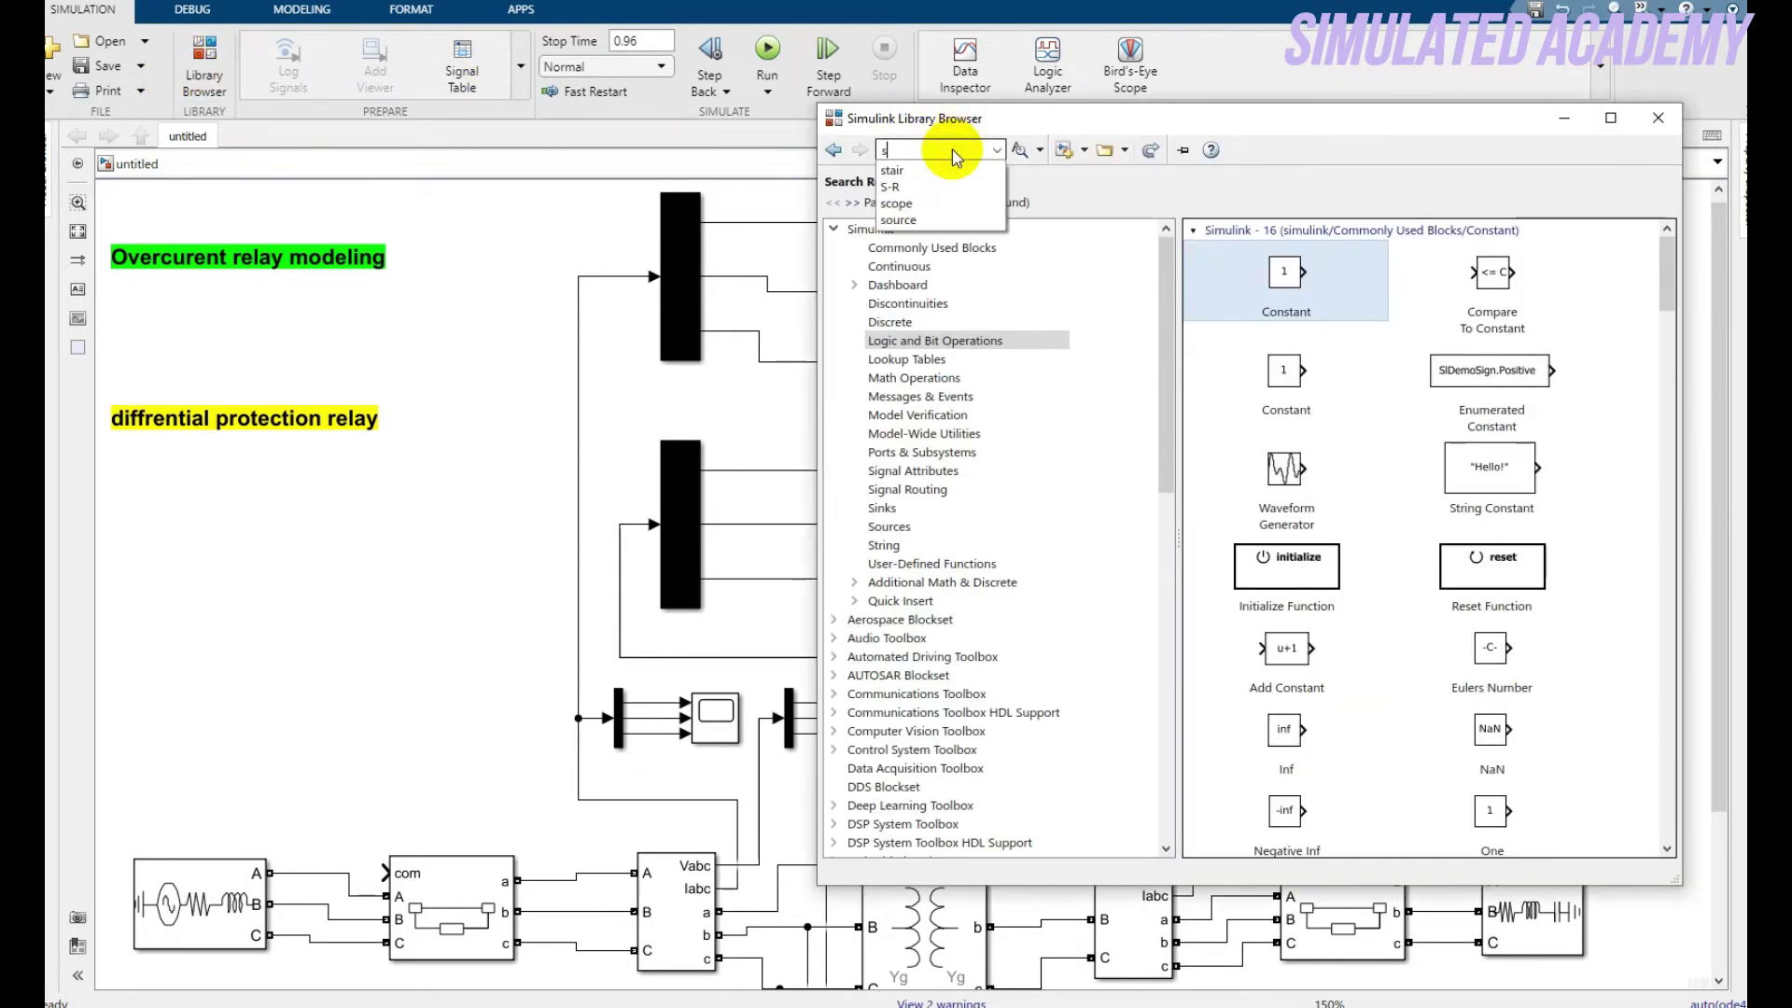
{"action": "left_click", "coordinate": [934, 190]}
{"action": "left_click", "coordinate": [929, 149]}
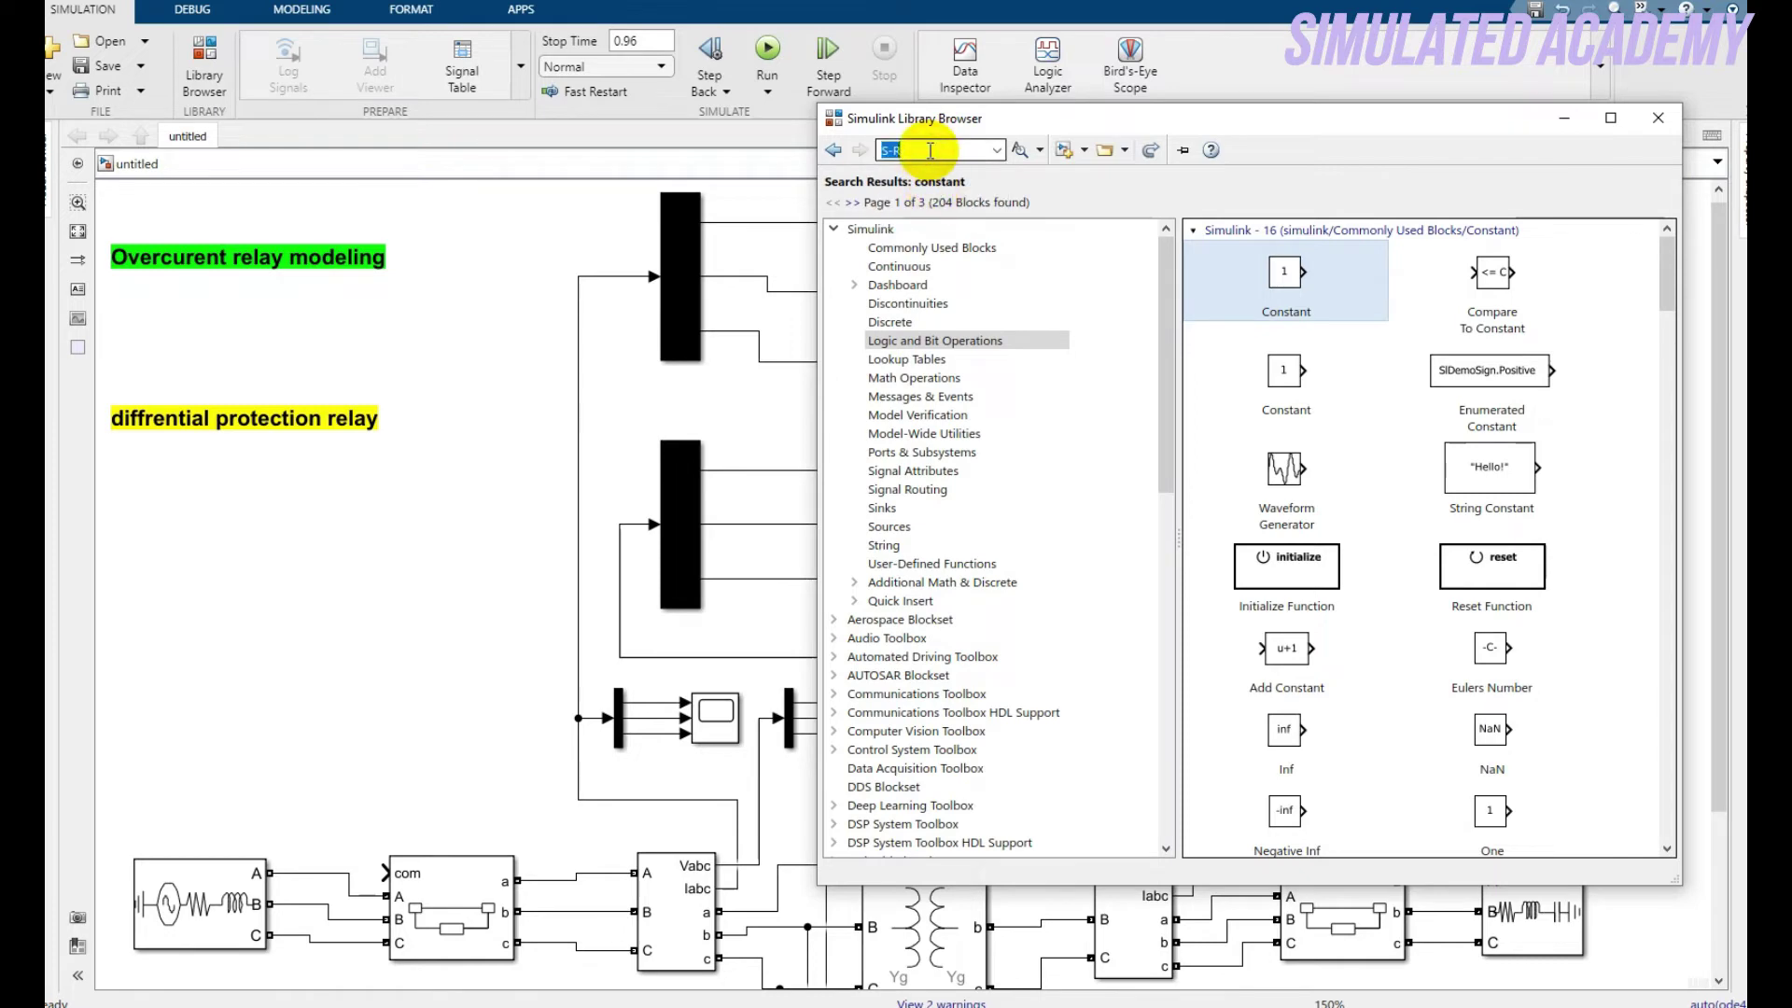
{"action": "key", "text": "Return"}
Add an S-R Flip-Flop block to the model and place it beyond the output of the top Relational Operator
{"action": "right_click", "coordinate": [1220, 380]}
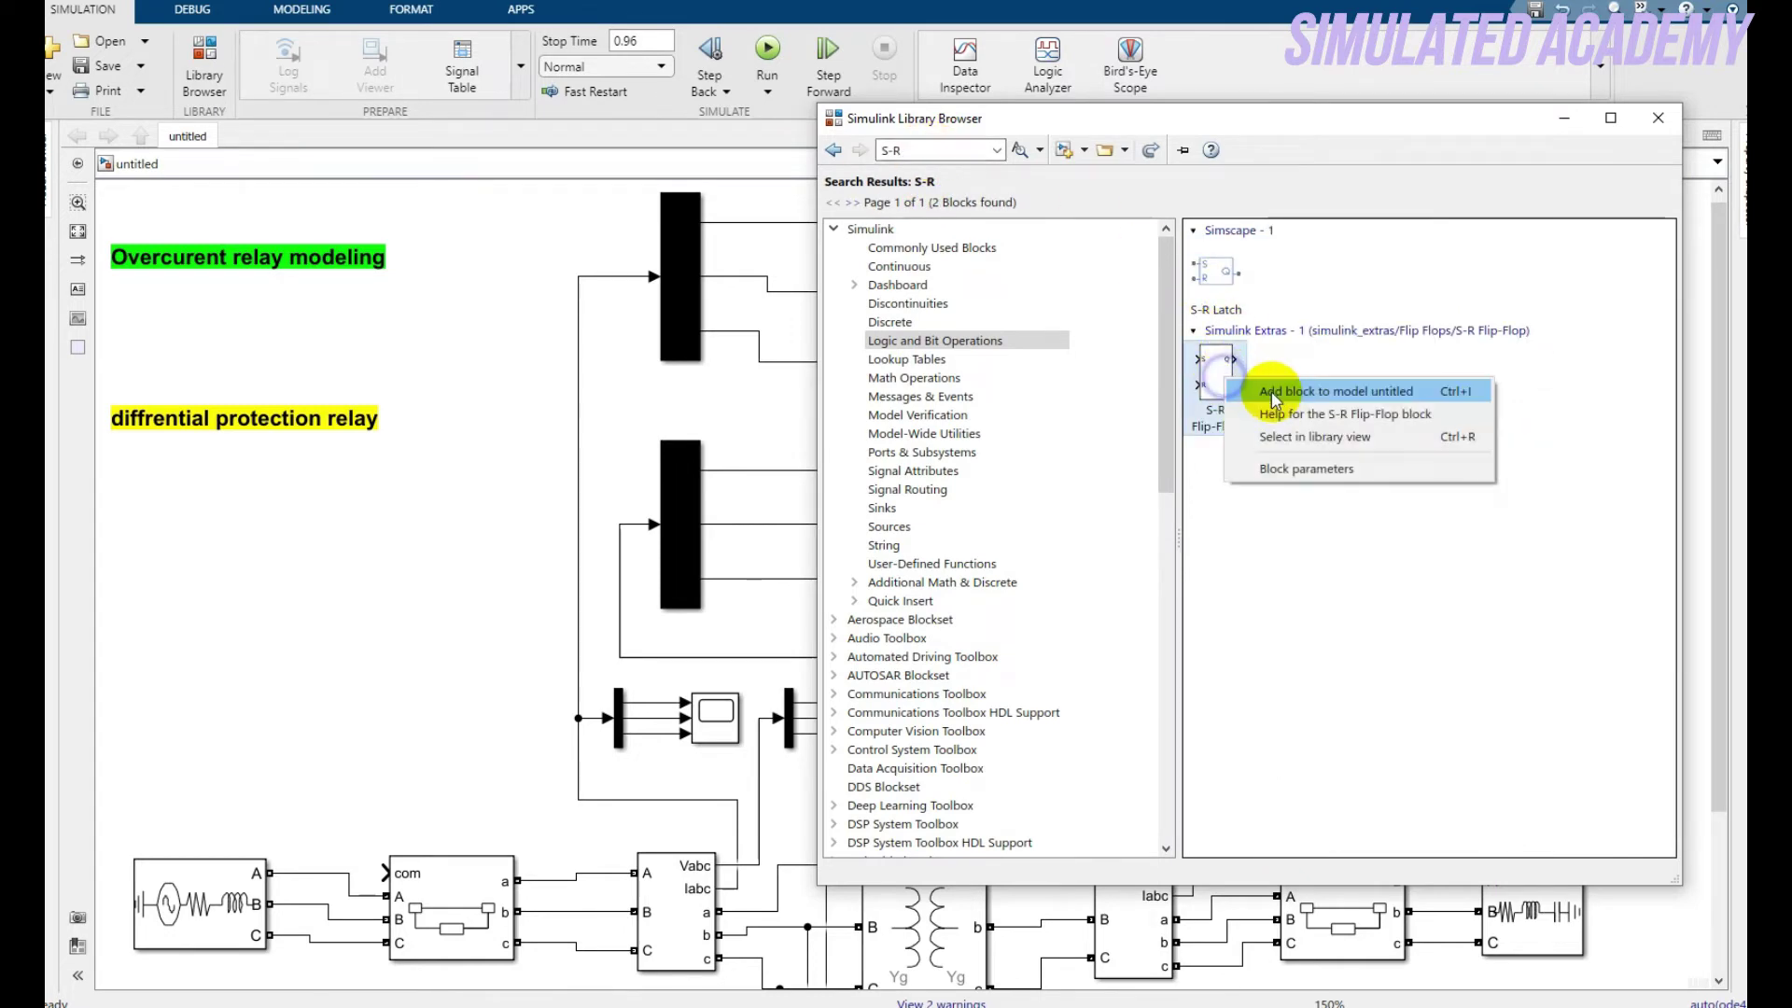
{"action": "left_click", "coordinate": [1275, 392]}
{"action": "left_click", "coordinate": [756, 385]}
{"action": "left_click", "coordinate": [927, 595]}
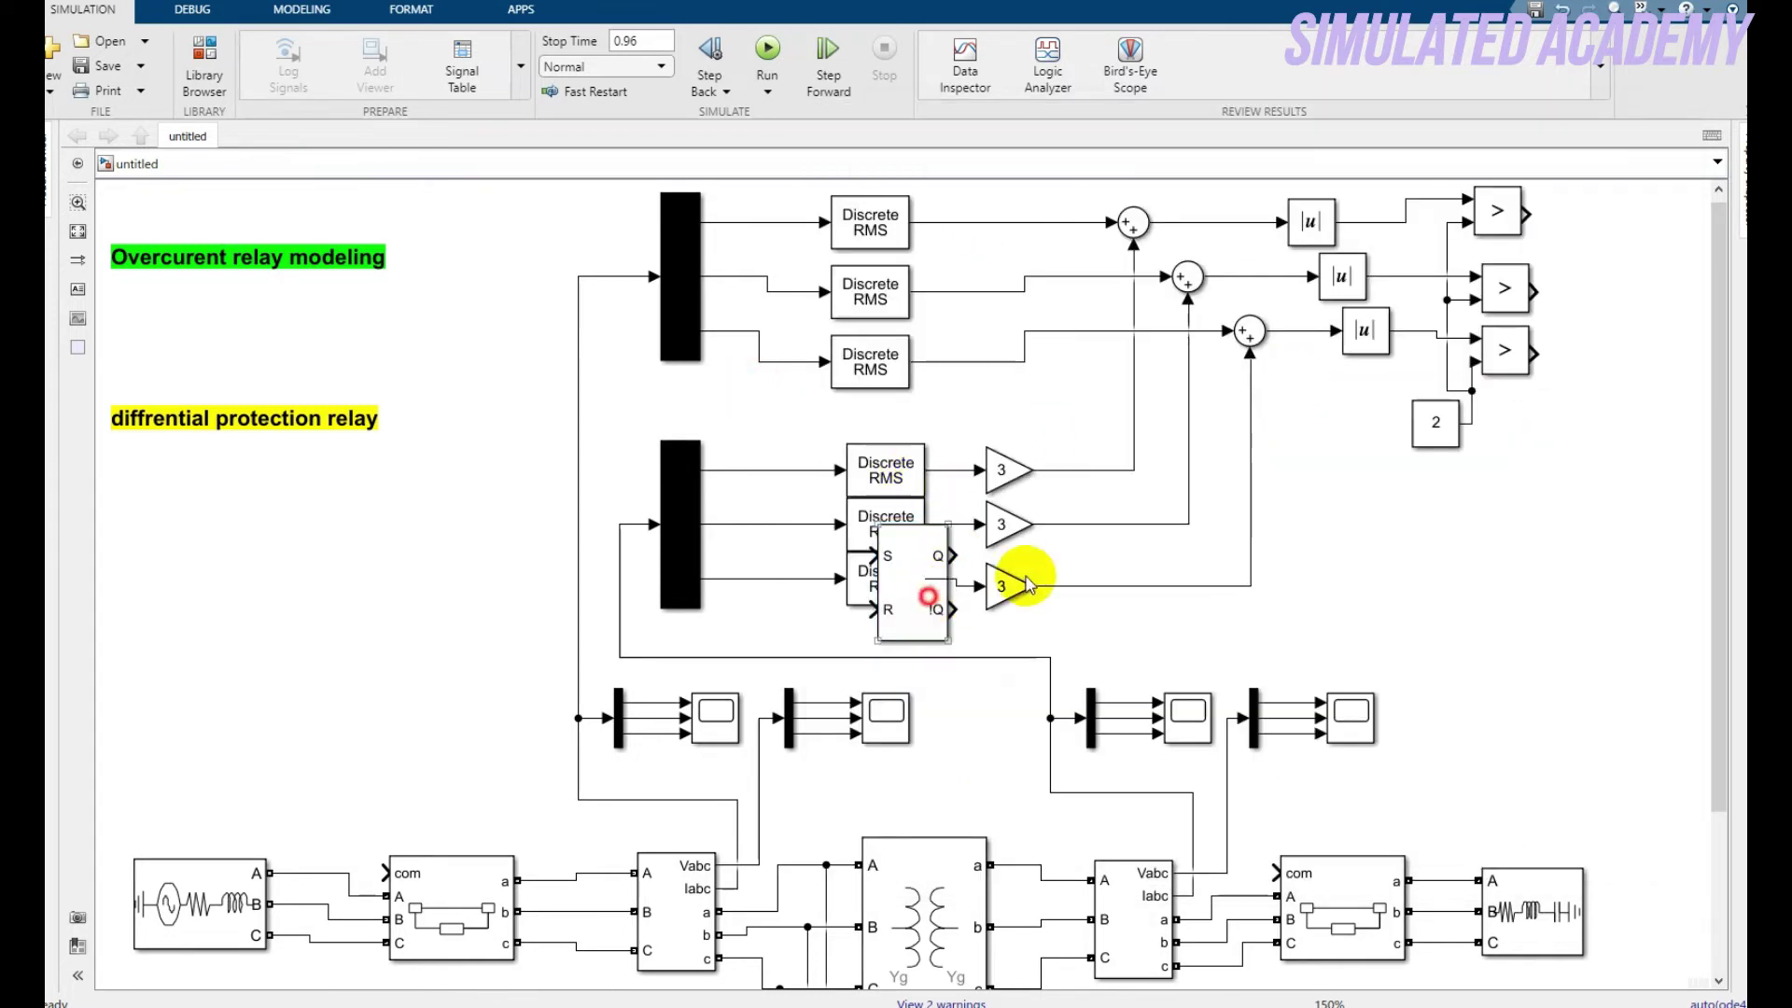
{"action": "left_click_drag", "start_coordinate": [1026, 583], "coordinate": [1530, 241]}
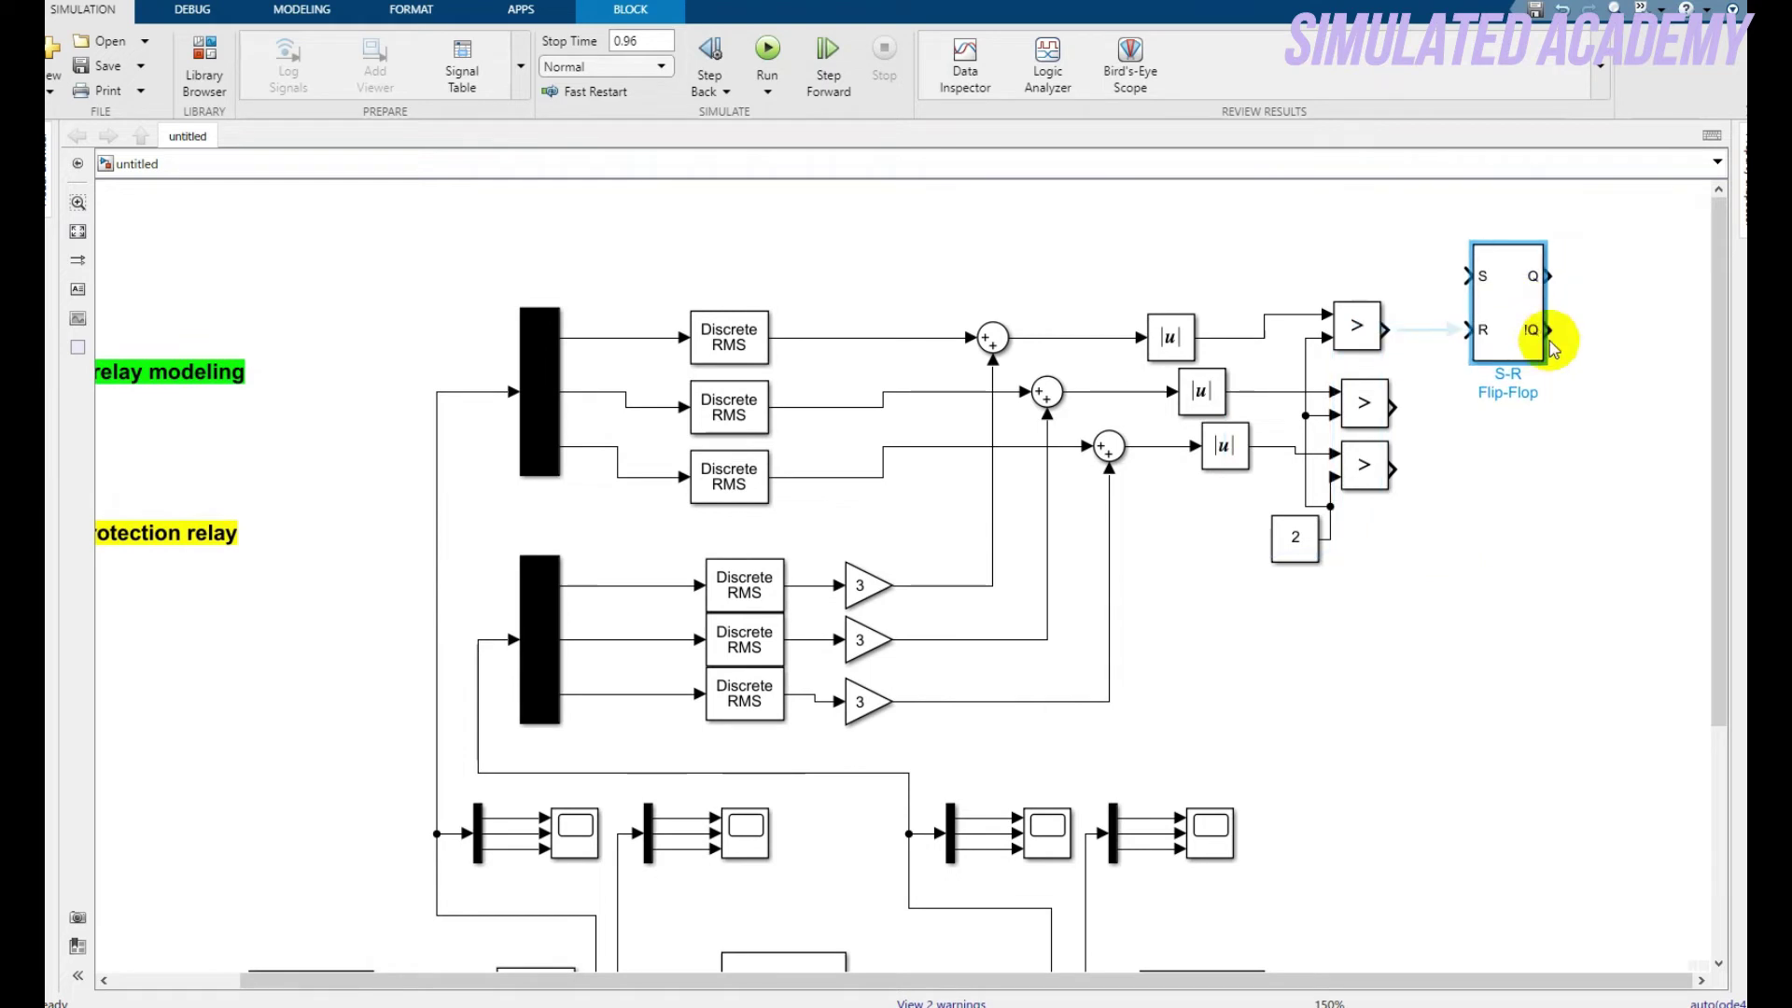
Add two copies of the S-R Flip-Flop and stack them in line below the first
{"action": "left_click", "coordinate": [1590, 372]}
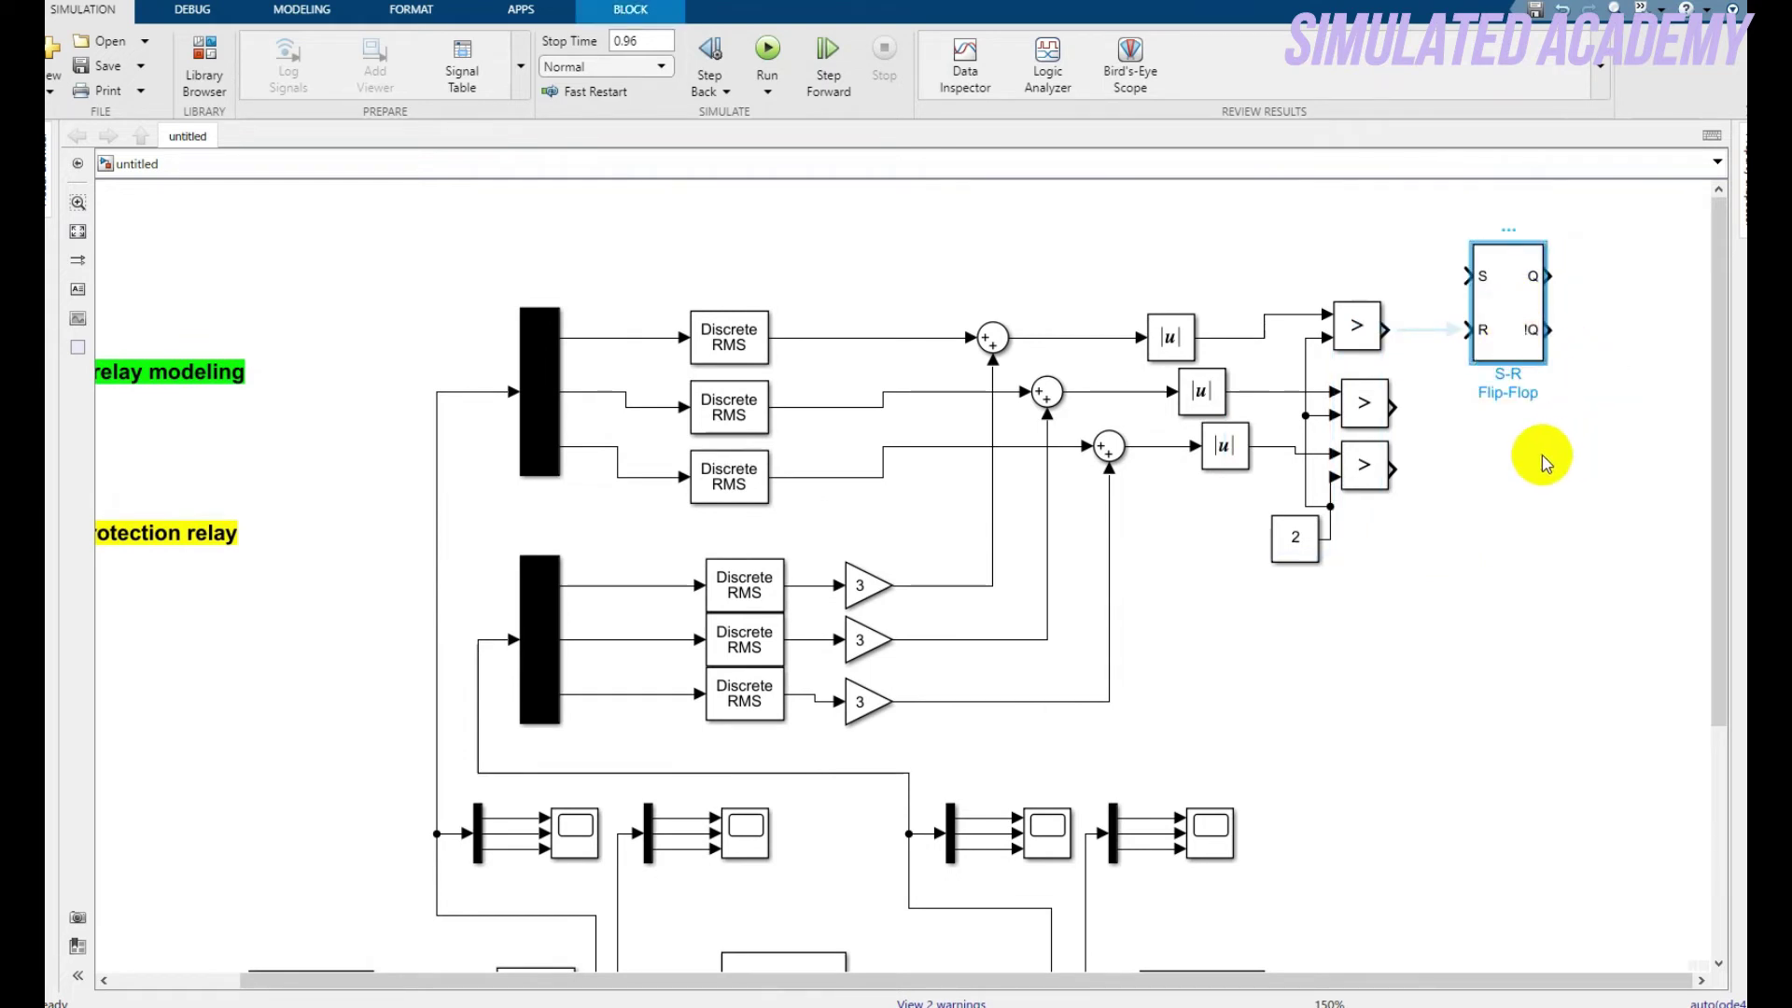
{"action": "left_click", "coordinate": [1513, 423]}
{"action": "key", "text": "ctrl+v"}
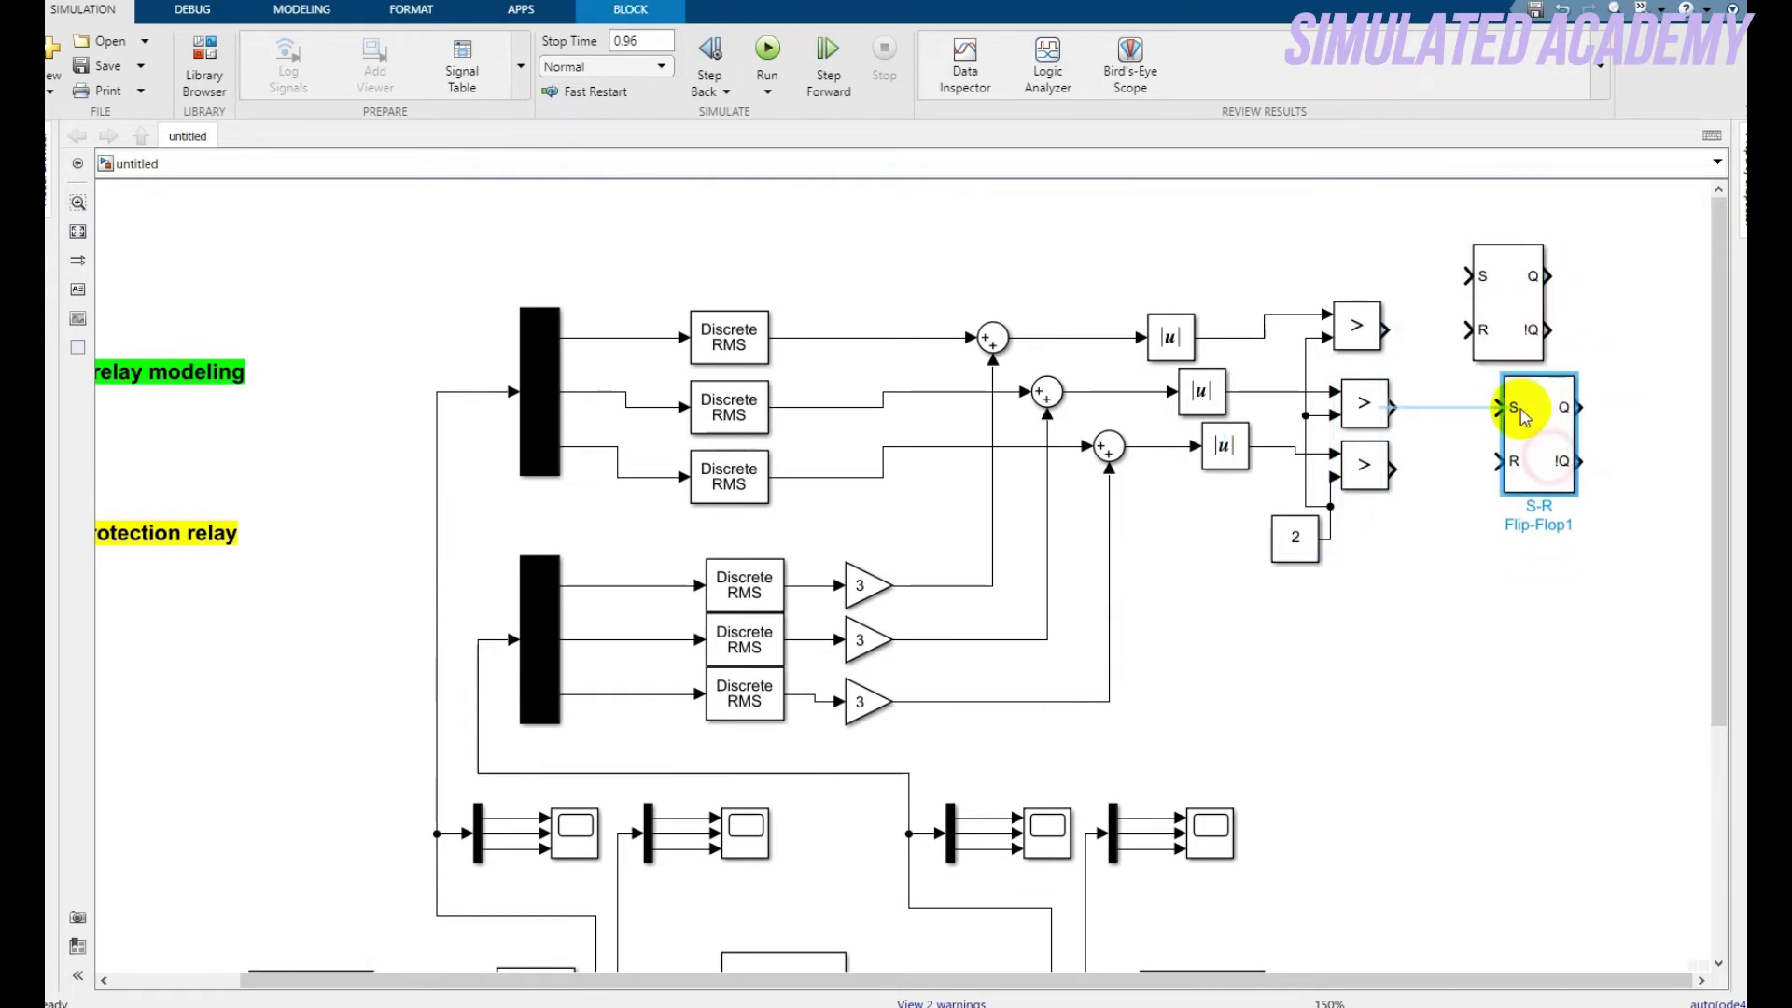
{"action": "key", "text": "ctrl+v"}
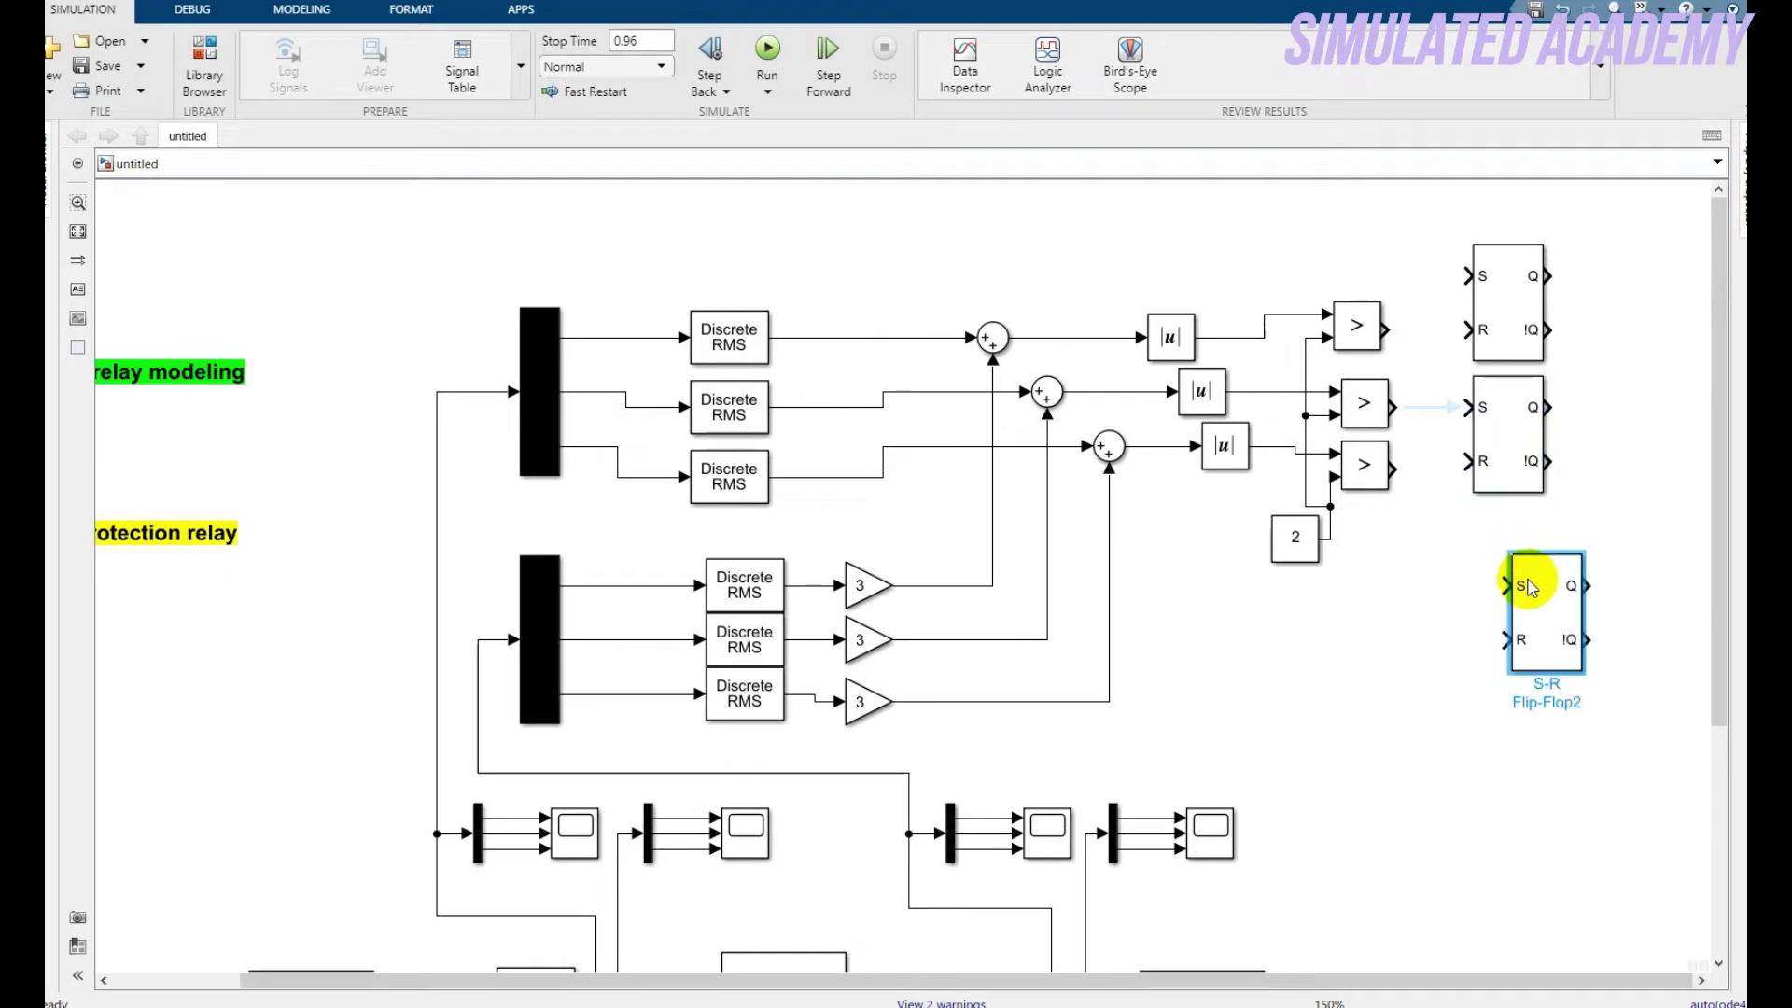
{"action": "left_click_drag", "start_coordinate": [1523, 572], "coordinate": [1508, 541]}
{"action": "left_click", "coordinate": [1642, 584]}
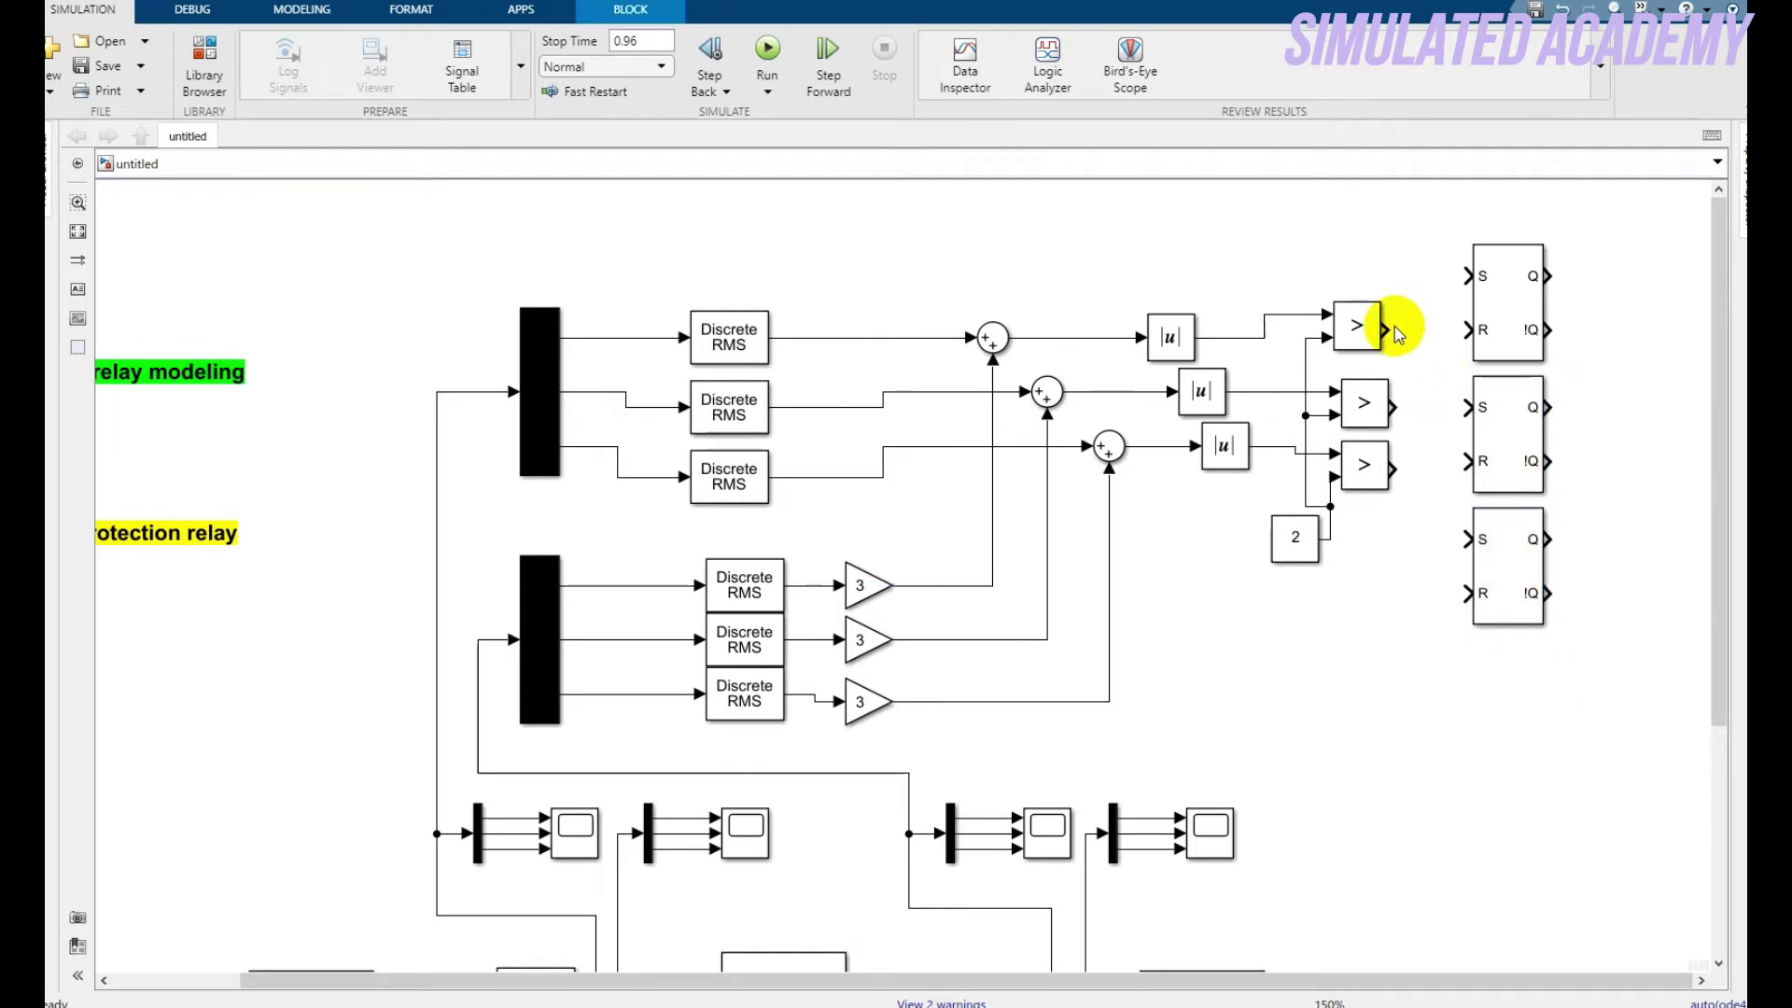
Connect the three Relational Operator outputs to the S inputs of the matching S-R Flip-Flops
{"action": "left_click_drag", "start_coordinate": [1384, 324], "coordinate": [1464, 274]}
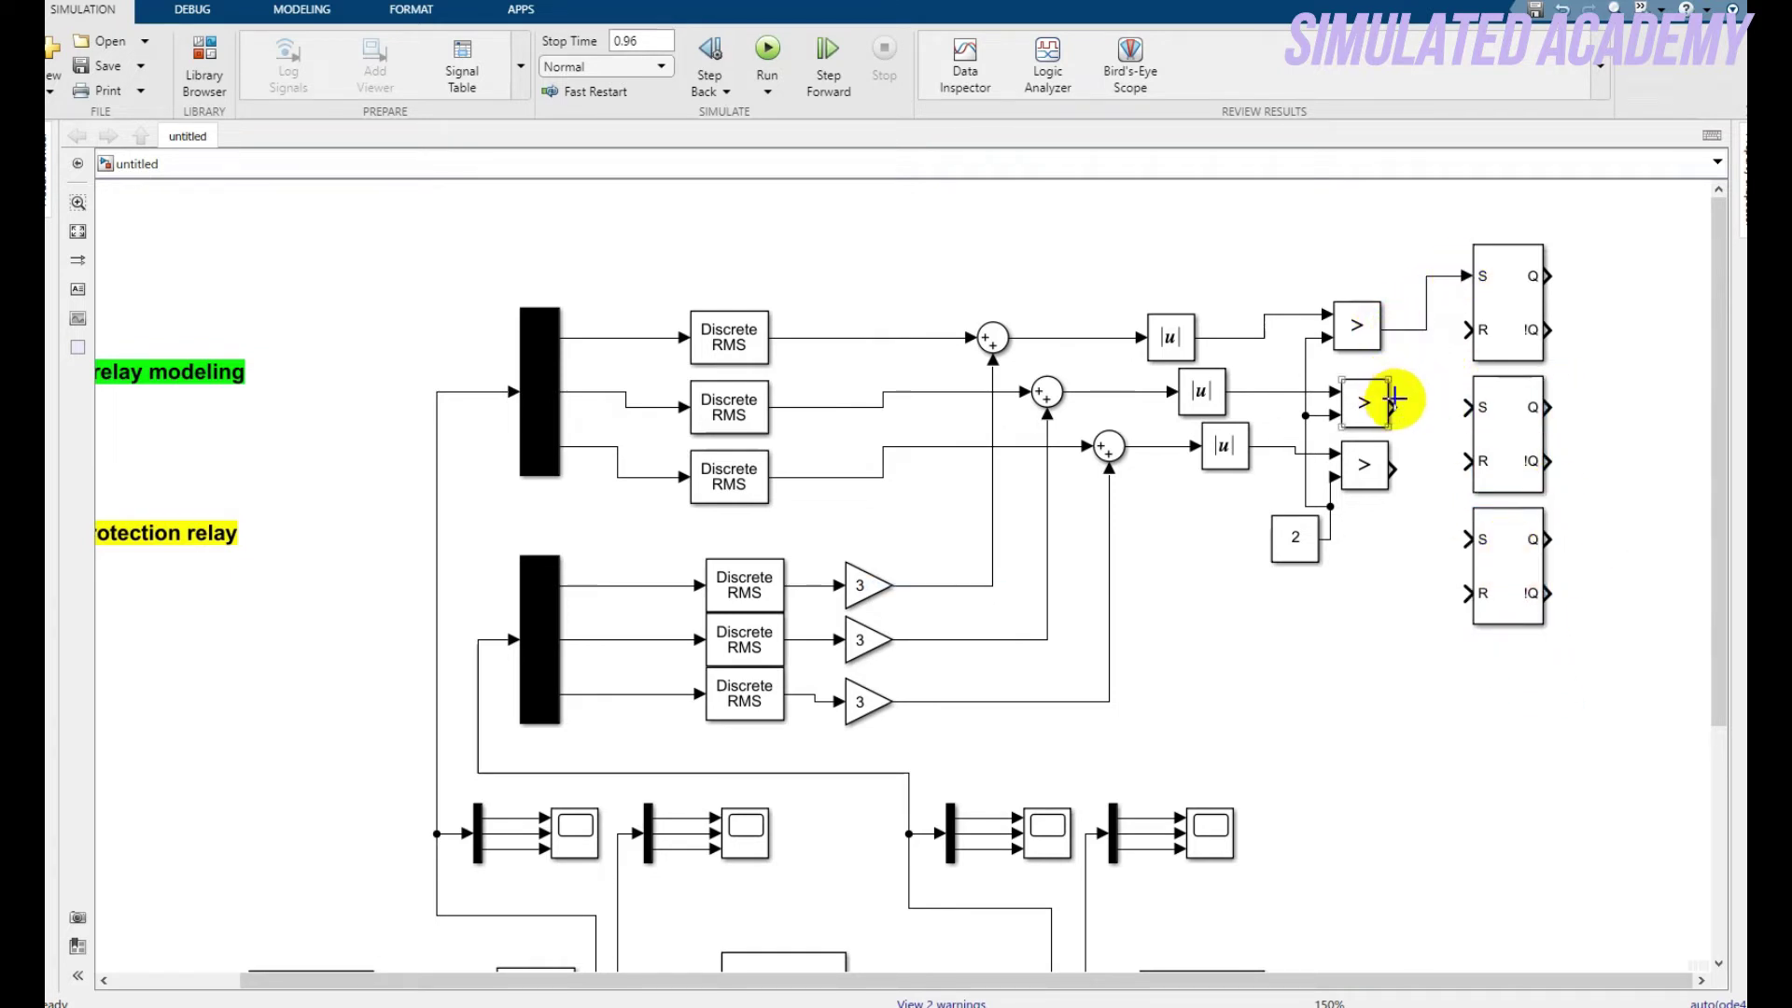
{"action": "left_click_drag", "start_coordinate": [1397, 407], "coordinate": [1472, 407]}
{"action": "left_click_drag", "start_coordinate": [1390, 464], "coordinate": [1474, 540]}
Copy the Constant block to just below the third flip-flop's inputs and wire it to the R inputs of all three S-R Flip-Flops
{"action": "left_click", "coordinate": [1300, 535]}
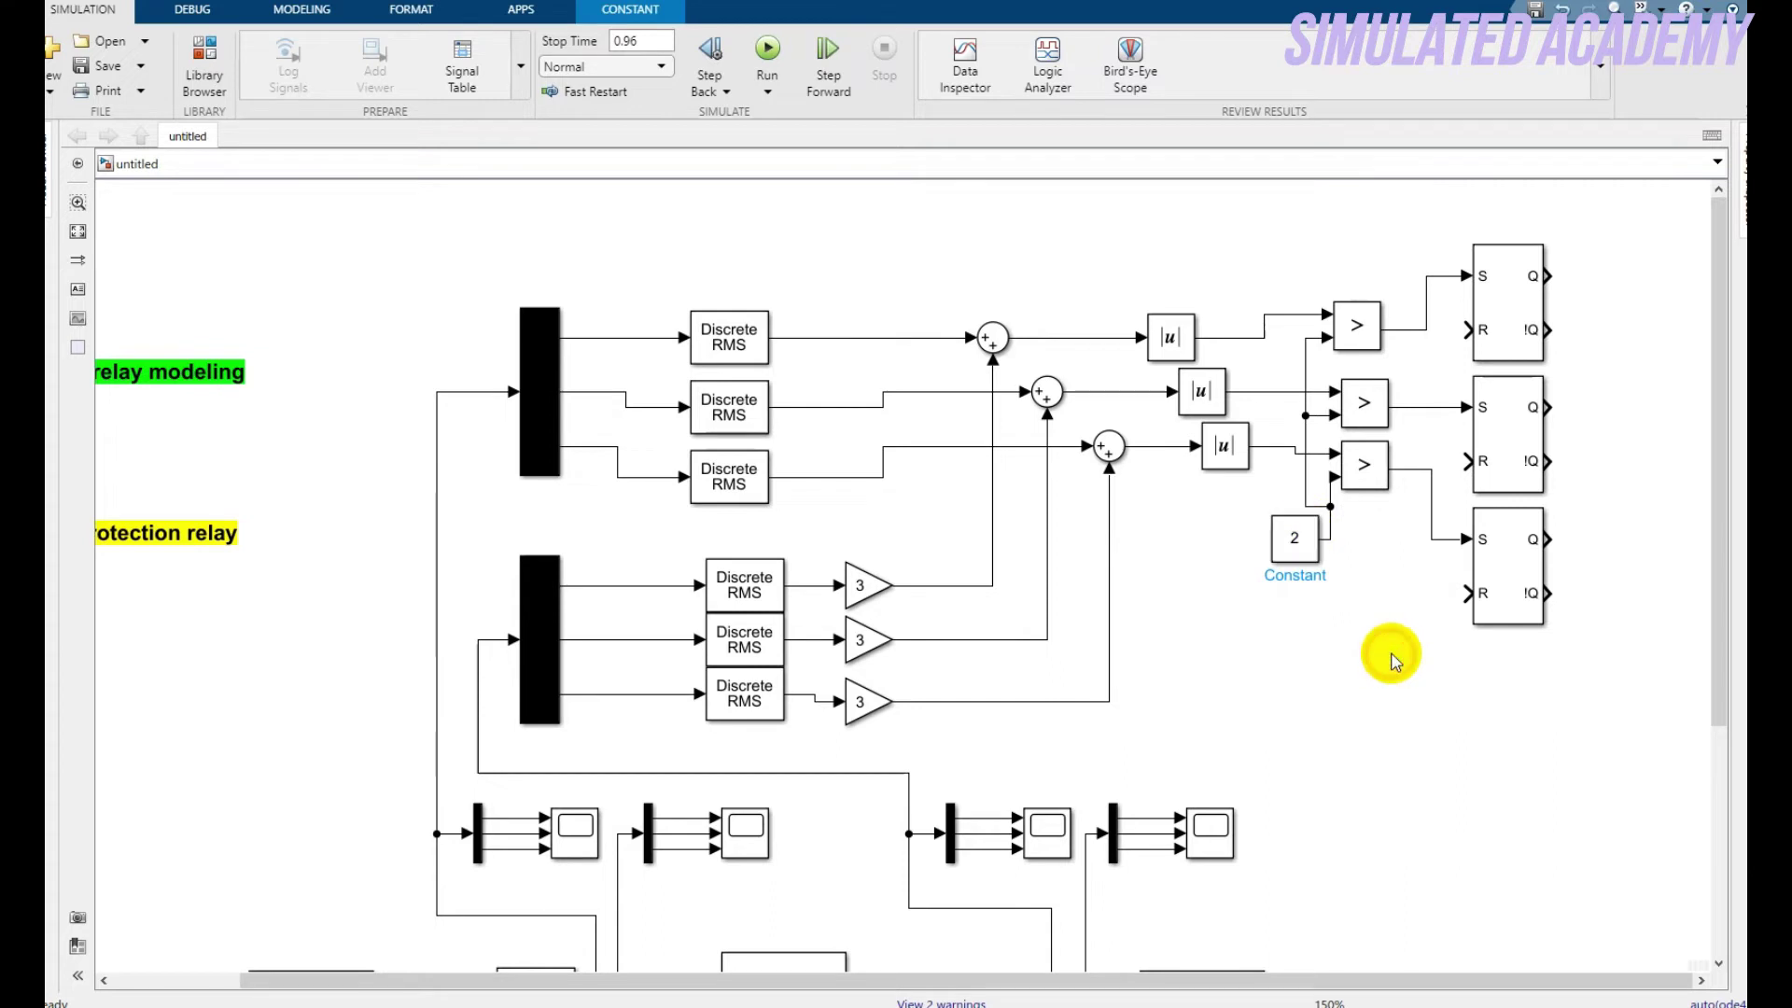
{"action": "key", "text": "ctrl+v"}
{"action": "left_click_drag", "start_coordinate": [1411, 670], "coordinate": [1467, 593]}
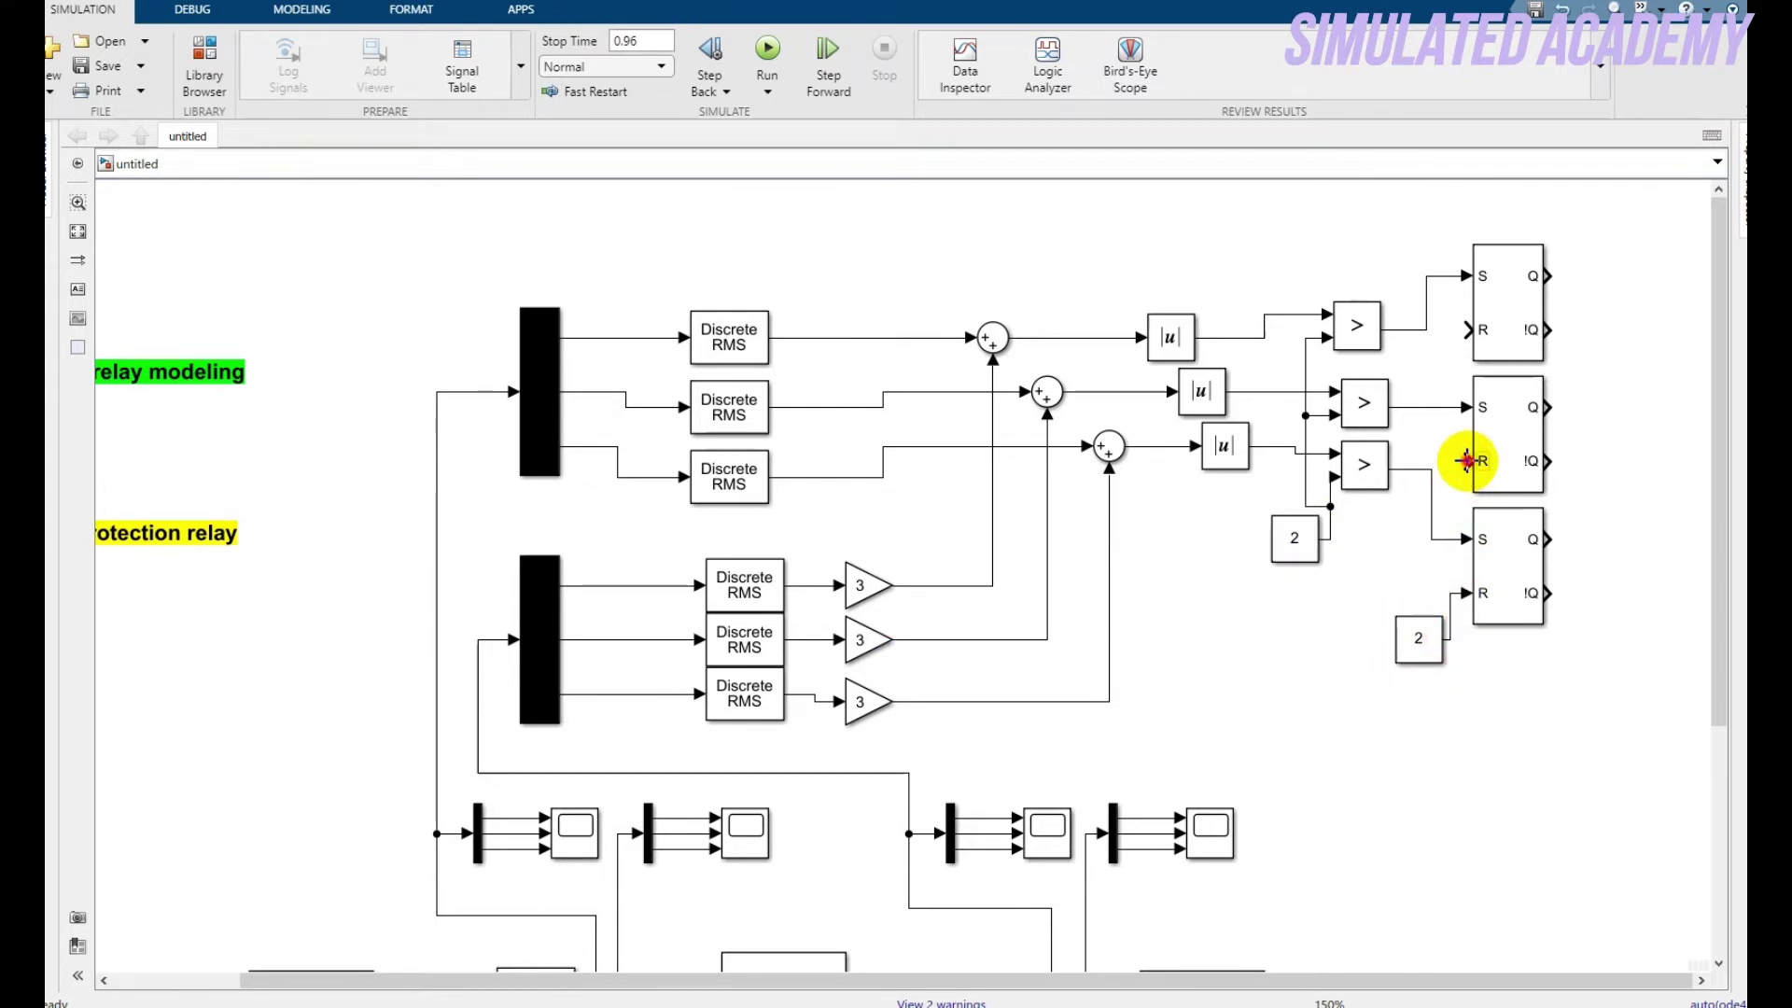
{"action": "left_click_drag", "start_coordinate": [1467, 460], "coordinate": [1449, 594]}
{"action": "left_click_drag", "start_coordinate": [1468, 329], "coordinate": [1452, 463]}
Set the Constant block feeding the R inputs to value 0 with output data type boolean
{"action": "double_click", "coordinate": [1416, 639]}
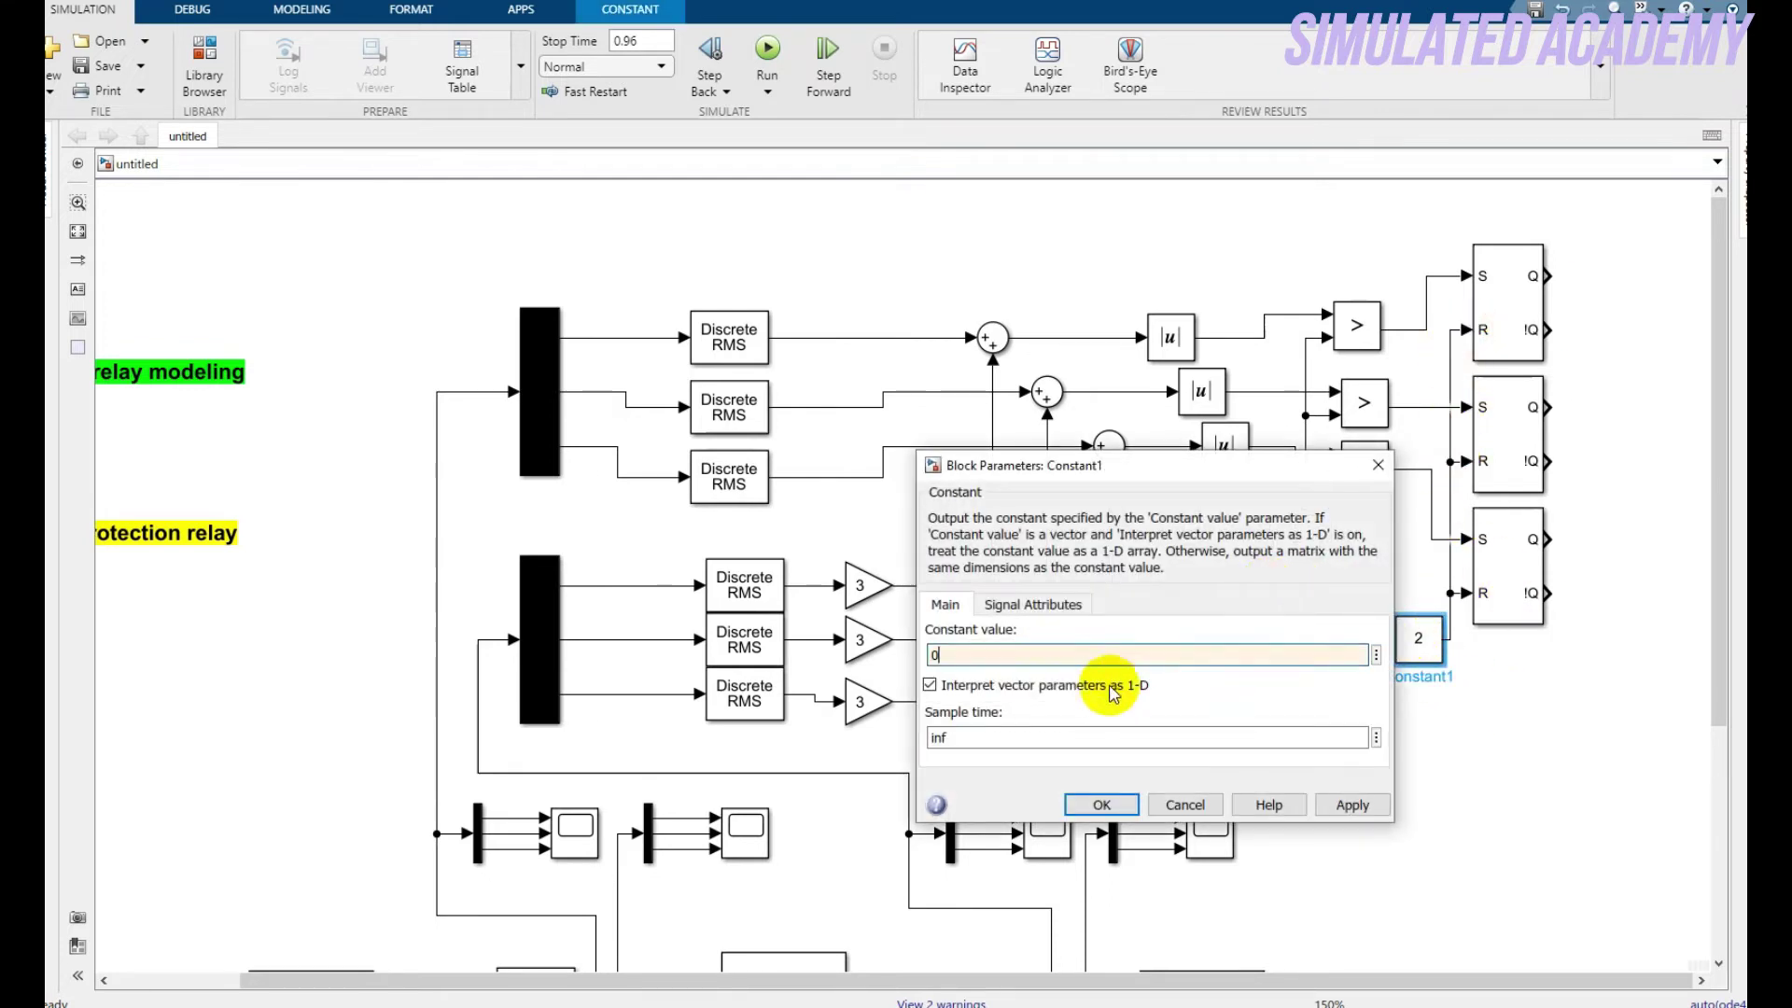
{"action": "left_click", "coordinate": [1043, 603]}
{"action": "left_click", "coordinate": [1276, 690]}
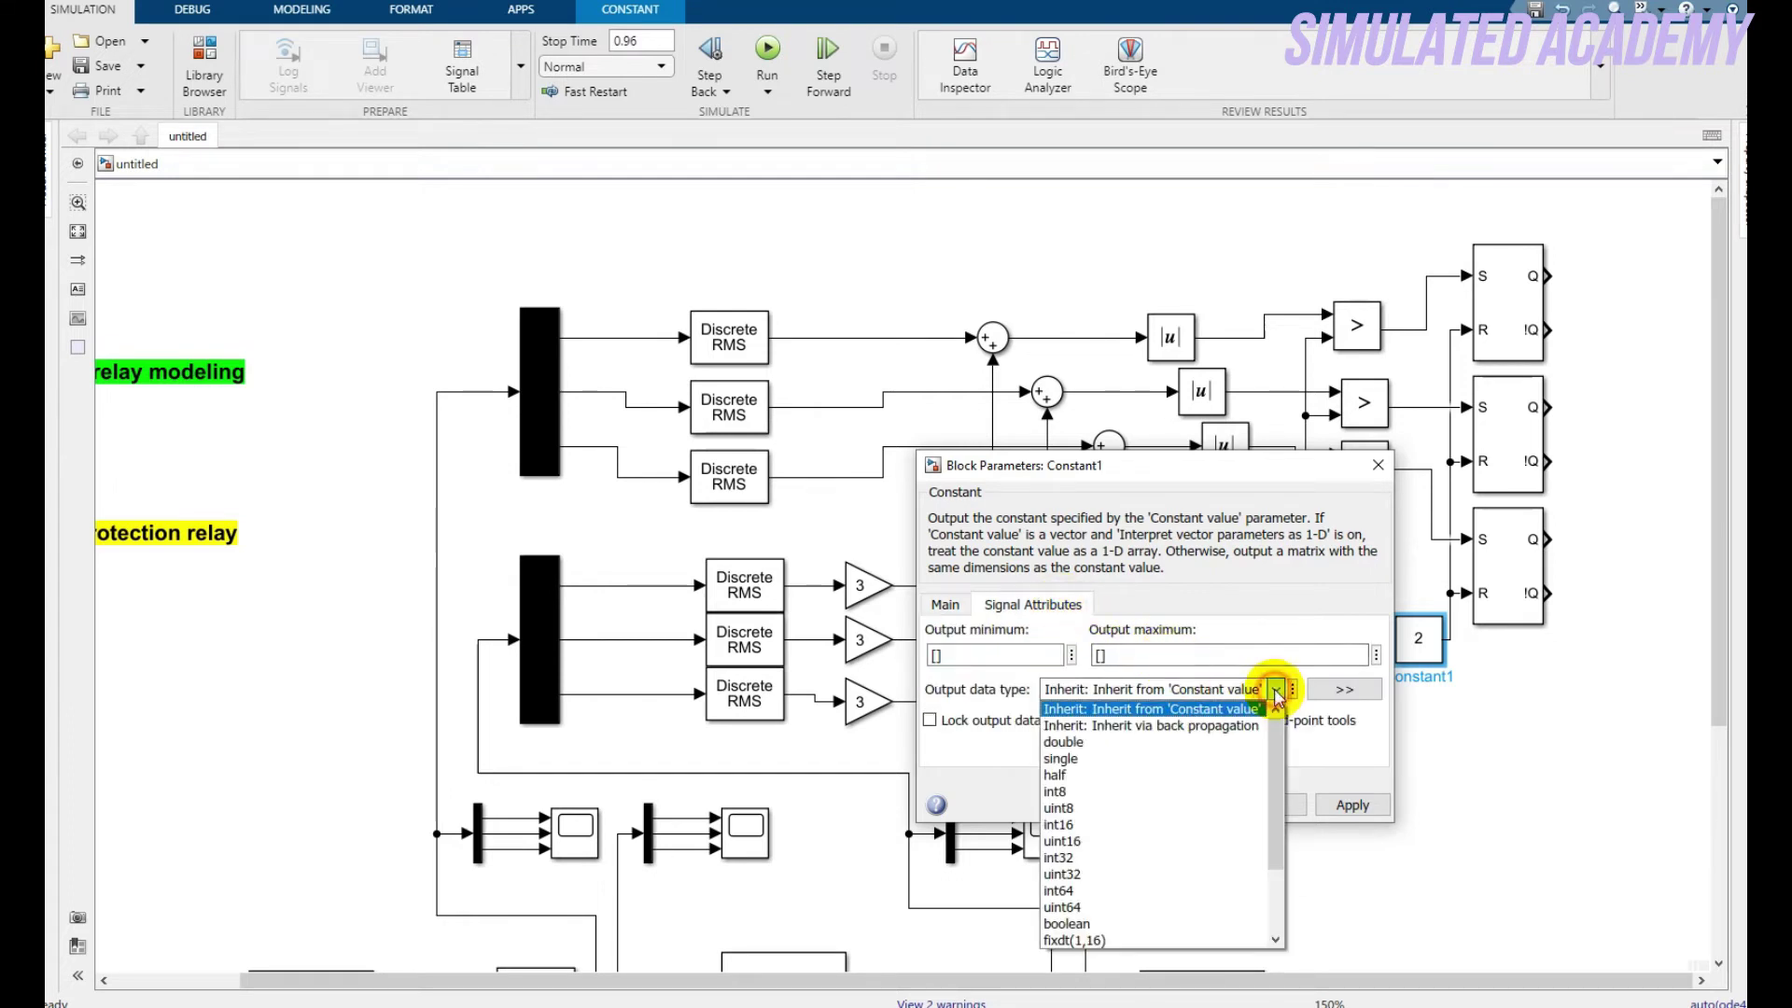
{"action": "left_click", "coordinate": [1115, 905]}
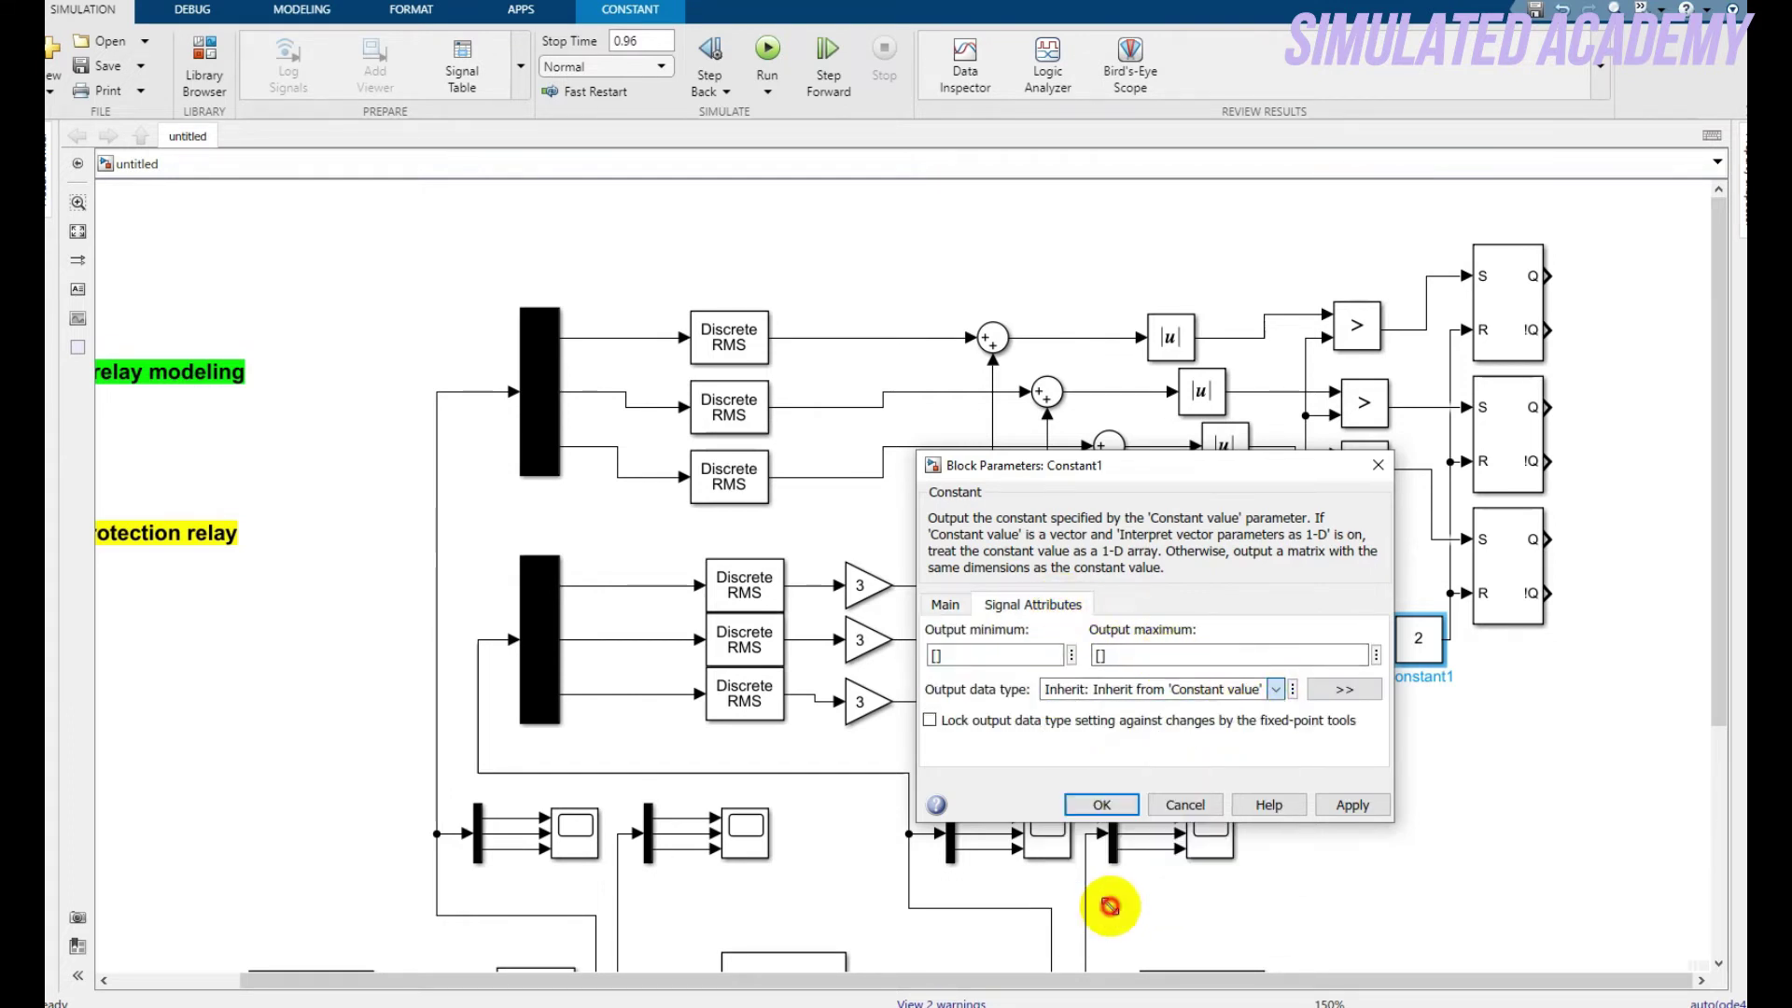
{"action": "left_click", "coordinate": [1275, 689]}
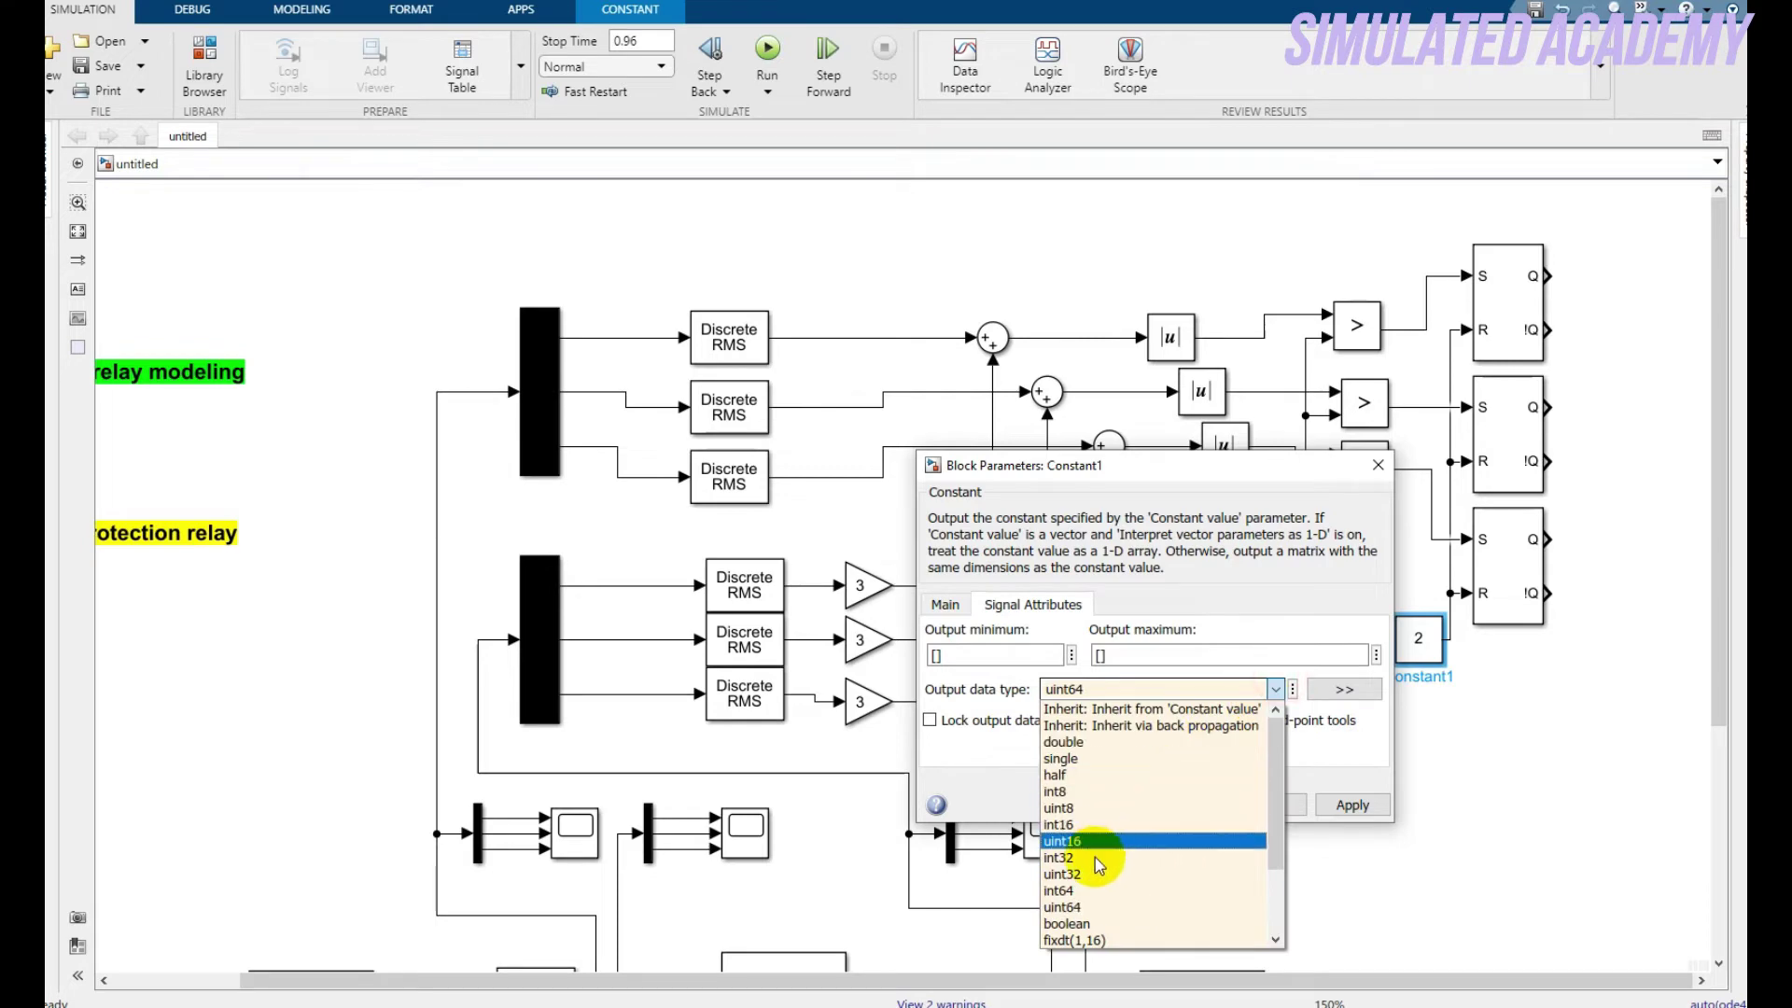
{"action": "left_click", "coordinate": [1082, 922]}
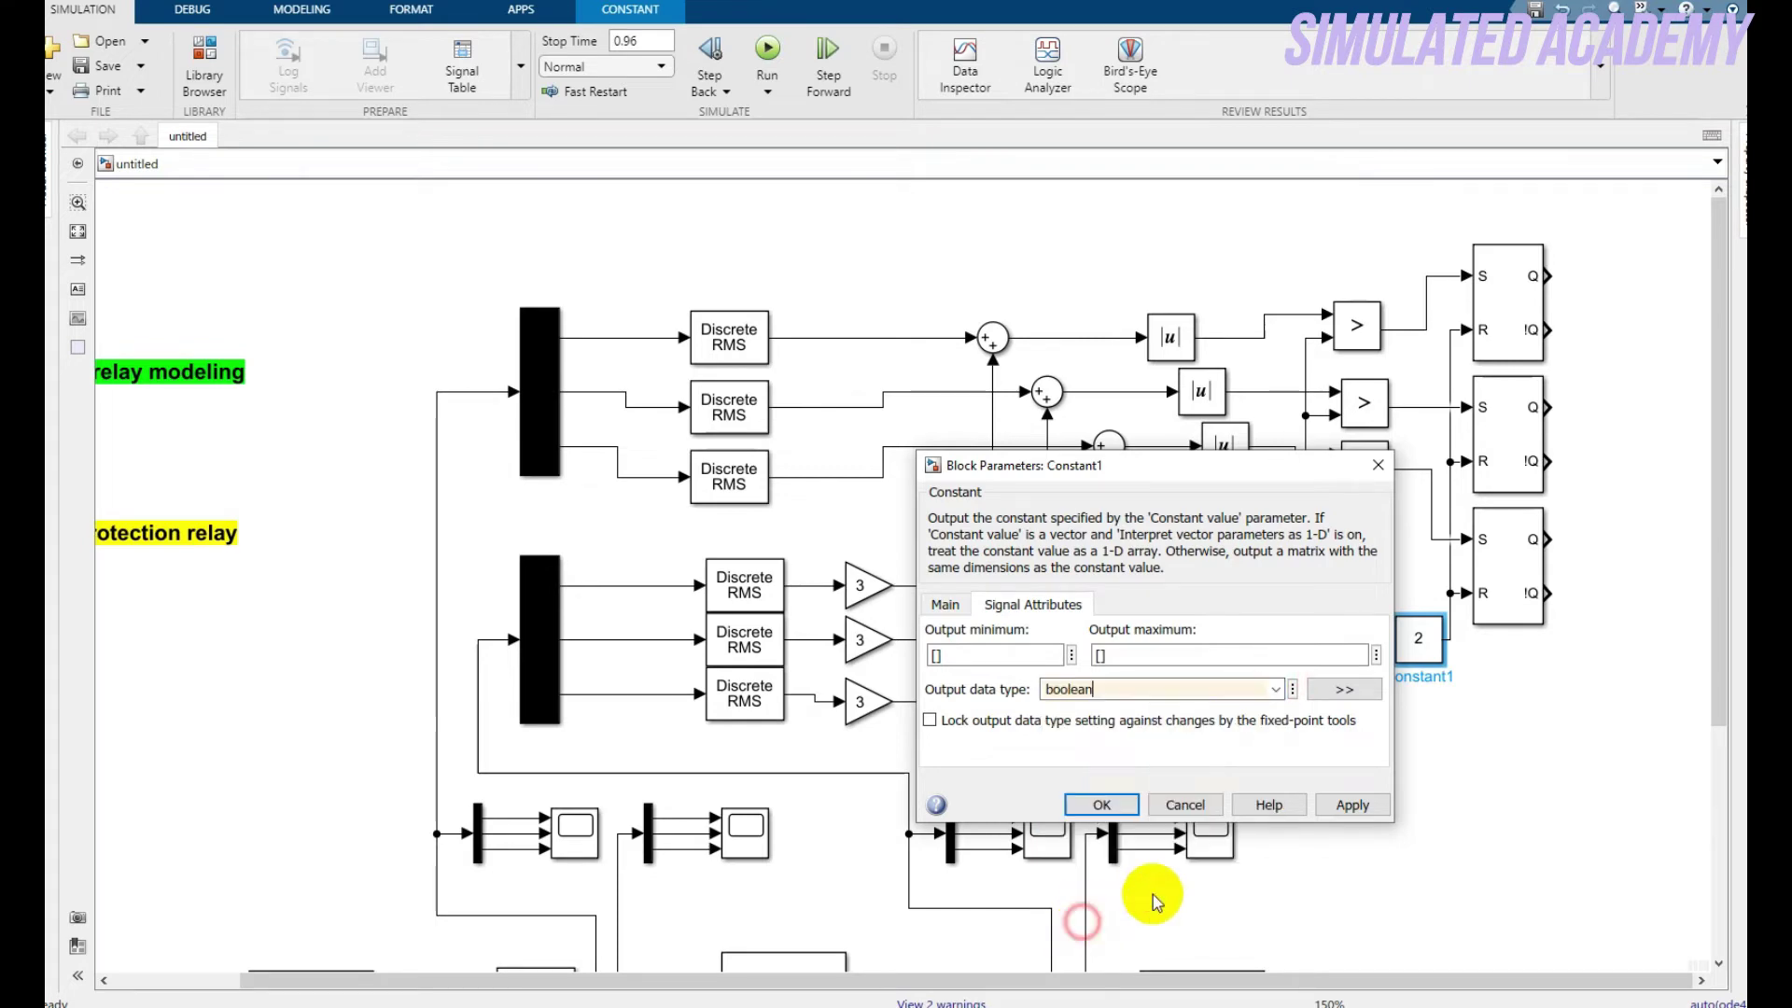
{"action": "left_click", "coordinate": [1352, 805]}
{"action": "left_click", "coordinate": [1101, 804]}
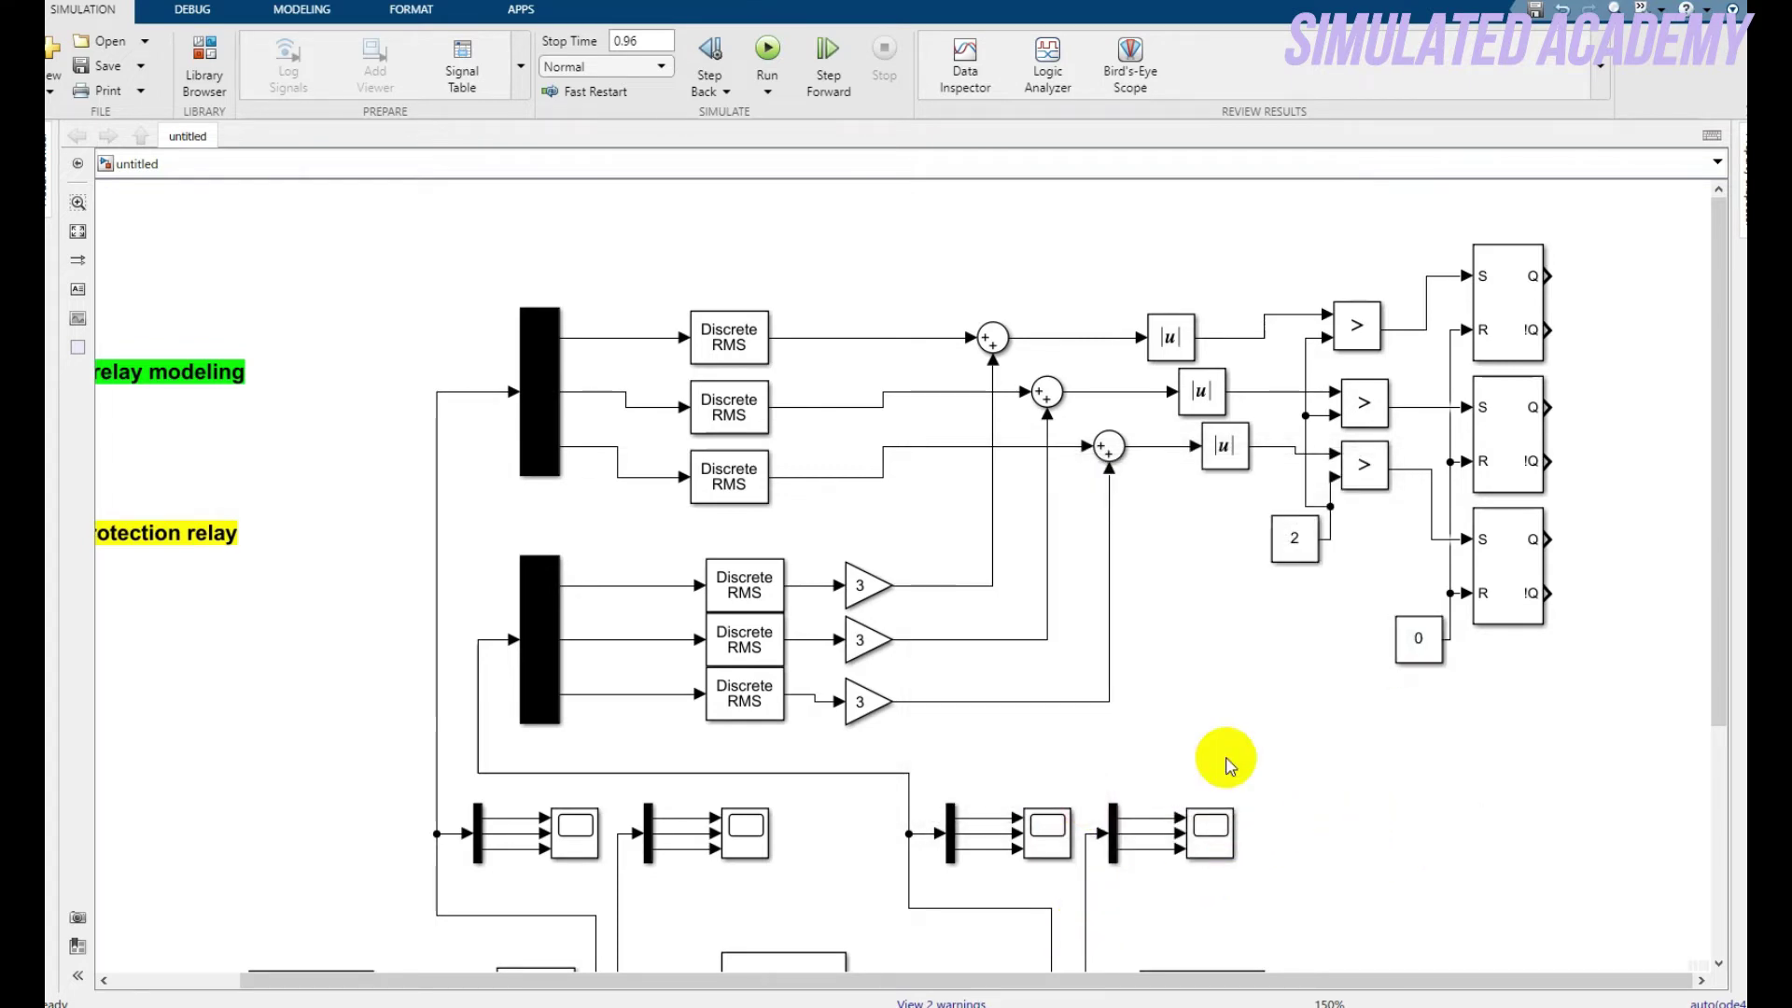
Add a Logical Operator block from Logic and Bit Operations beside the flip-flops and stretch it to span all three
{"action": "left_click", "coordinate": [205, 64]}
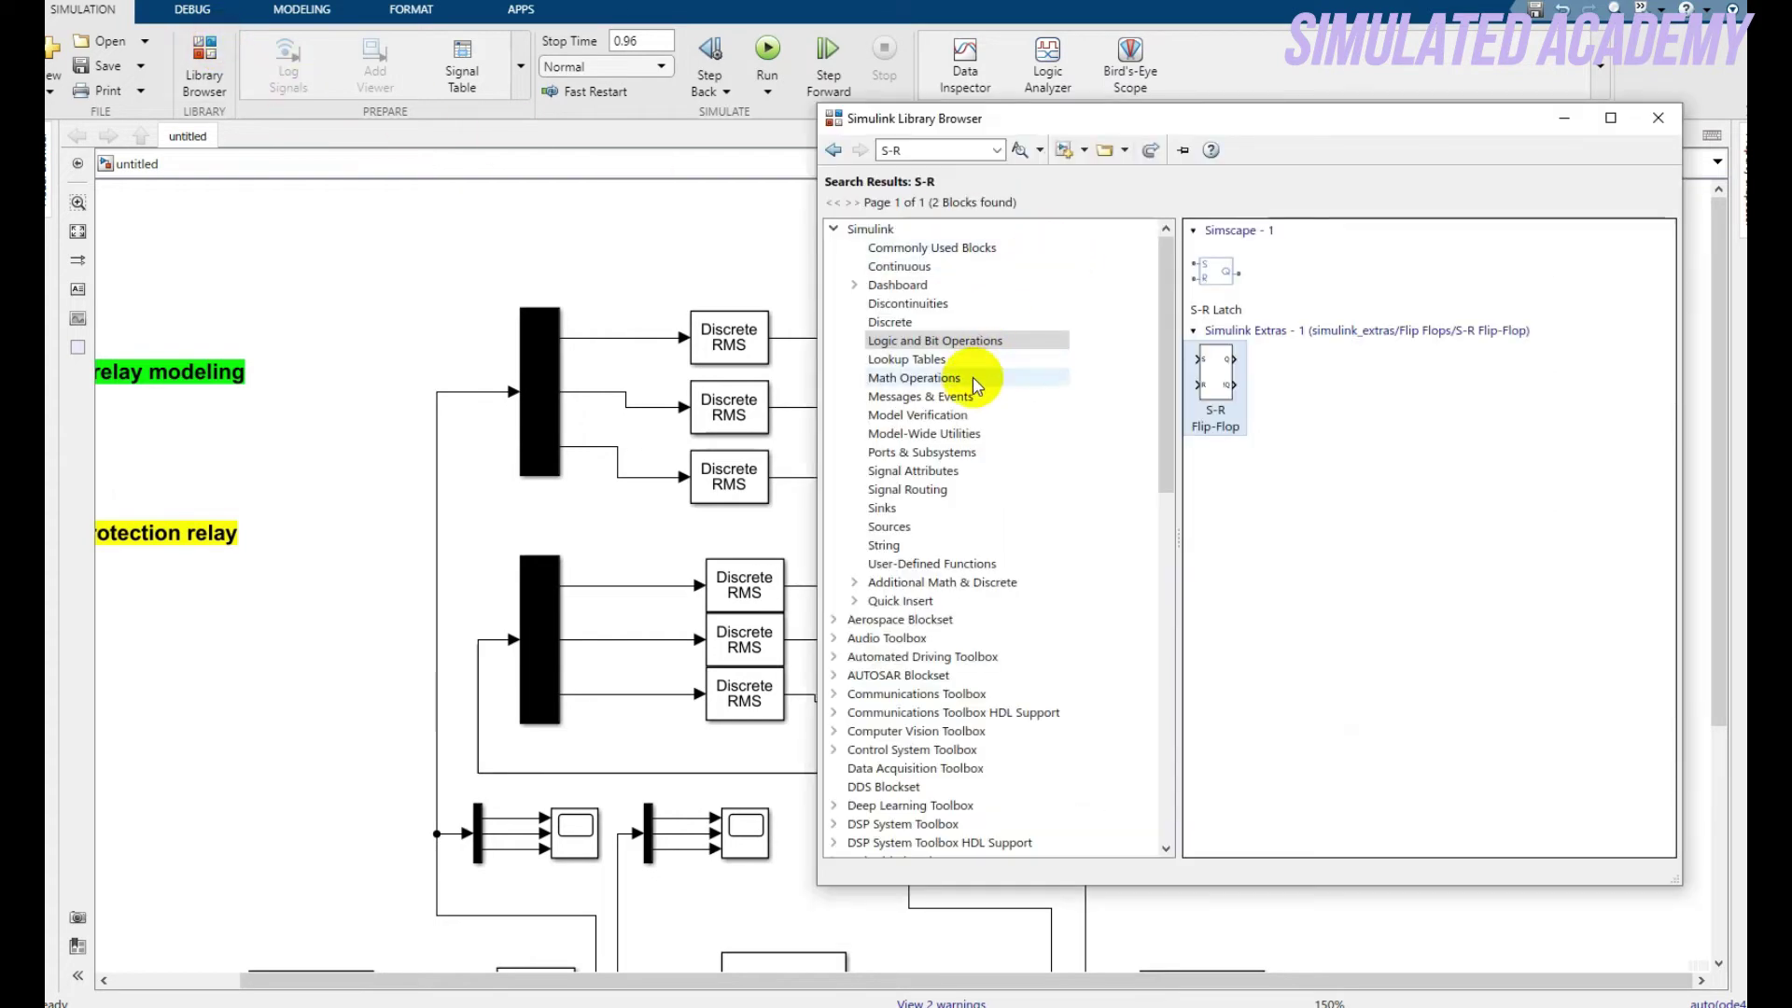
{"action": "left_click", "coordinate": [920, 339]}
{"action": "left_click", "coordinate": [1233, 597]}
{"action": "right_click", "coordinate": [1234, 597]}
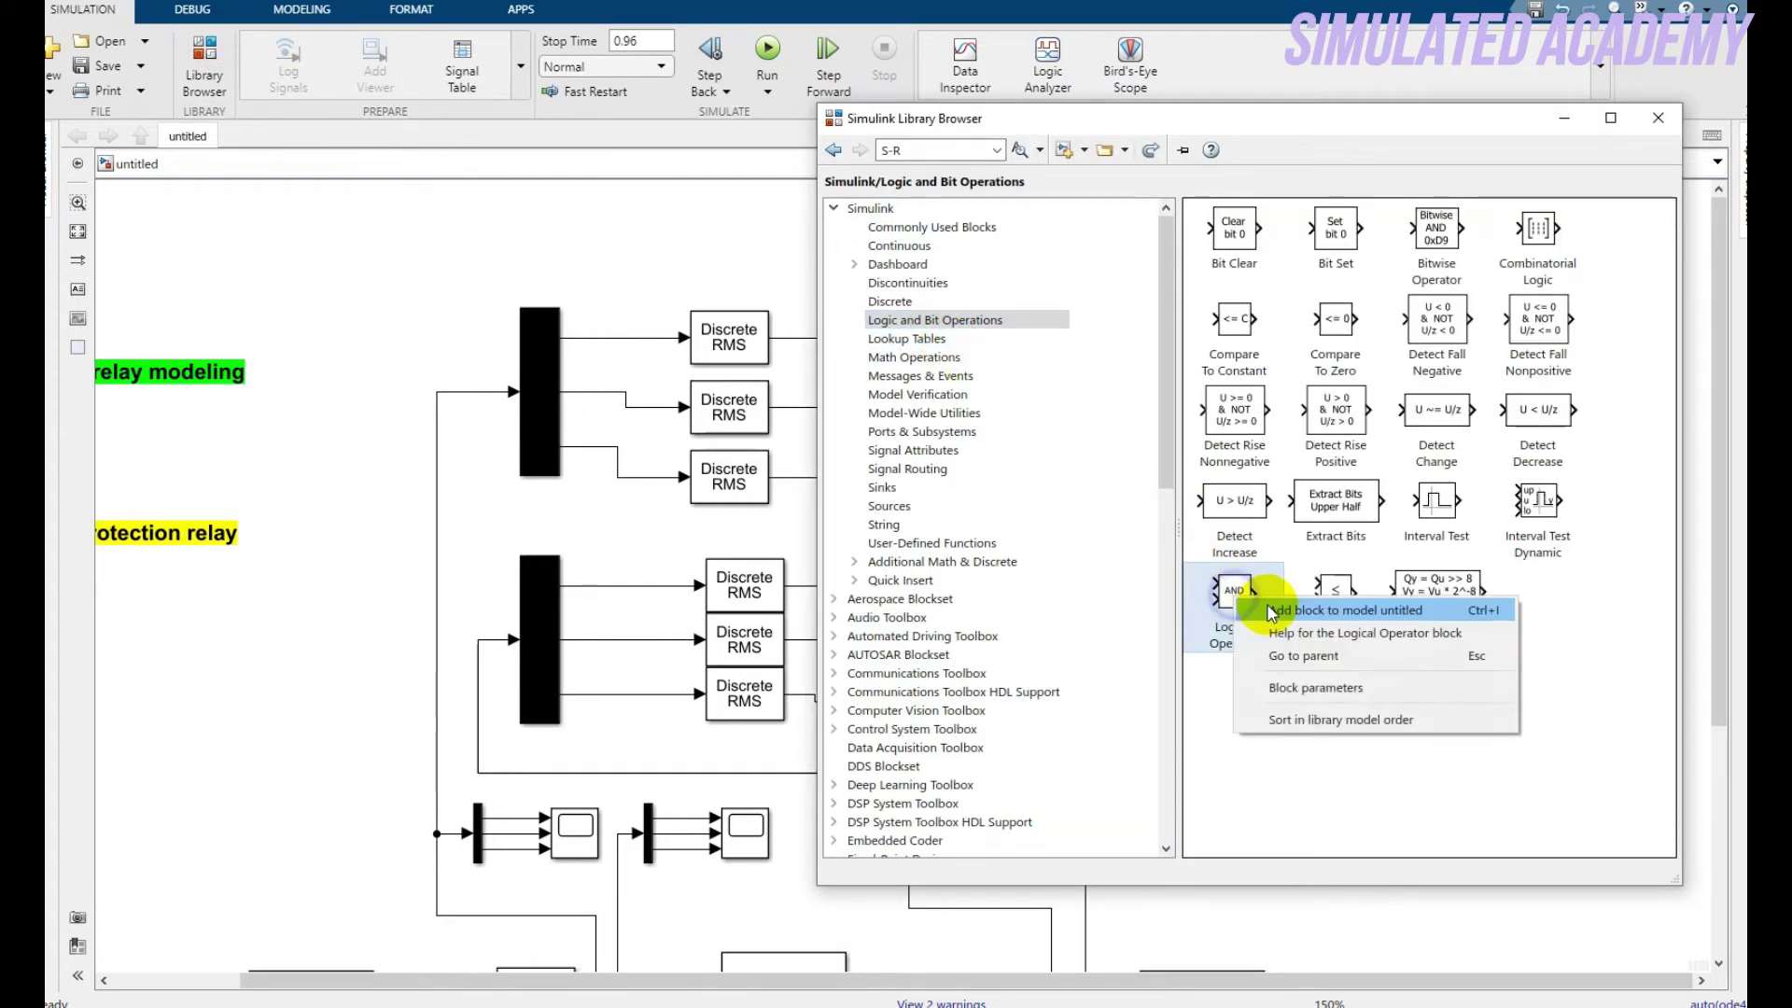
{"action": "left_click_drag", "start_coordinate": [1234, 598], "coordinate": [1691, 232]}
{"action": "left_click_drag", "start_coordinate": [1691, 415], "coordinate": [1706, 640]}
Set the AND Logical Operator's number of input ports to 3
{"action": "double_click", "coordinate": [1675, 504]}
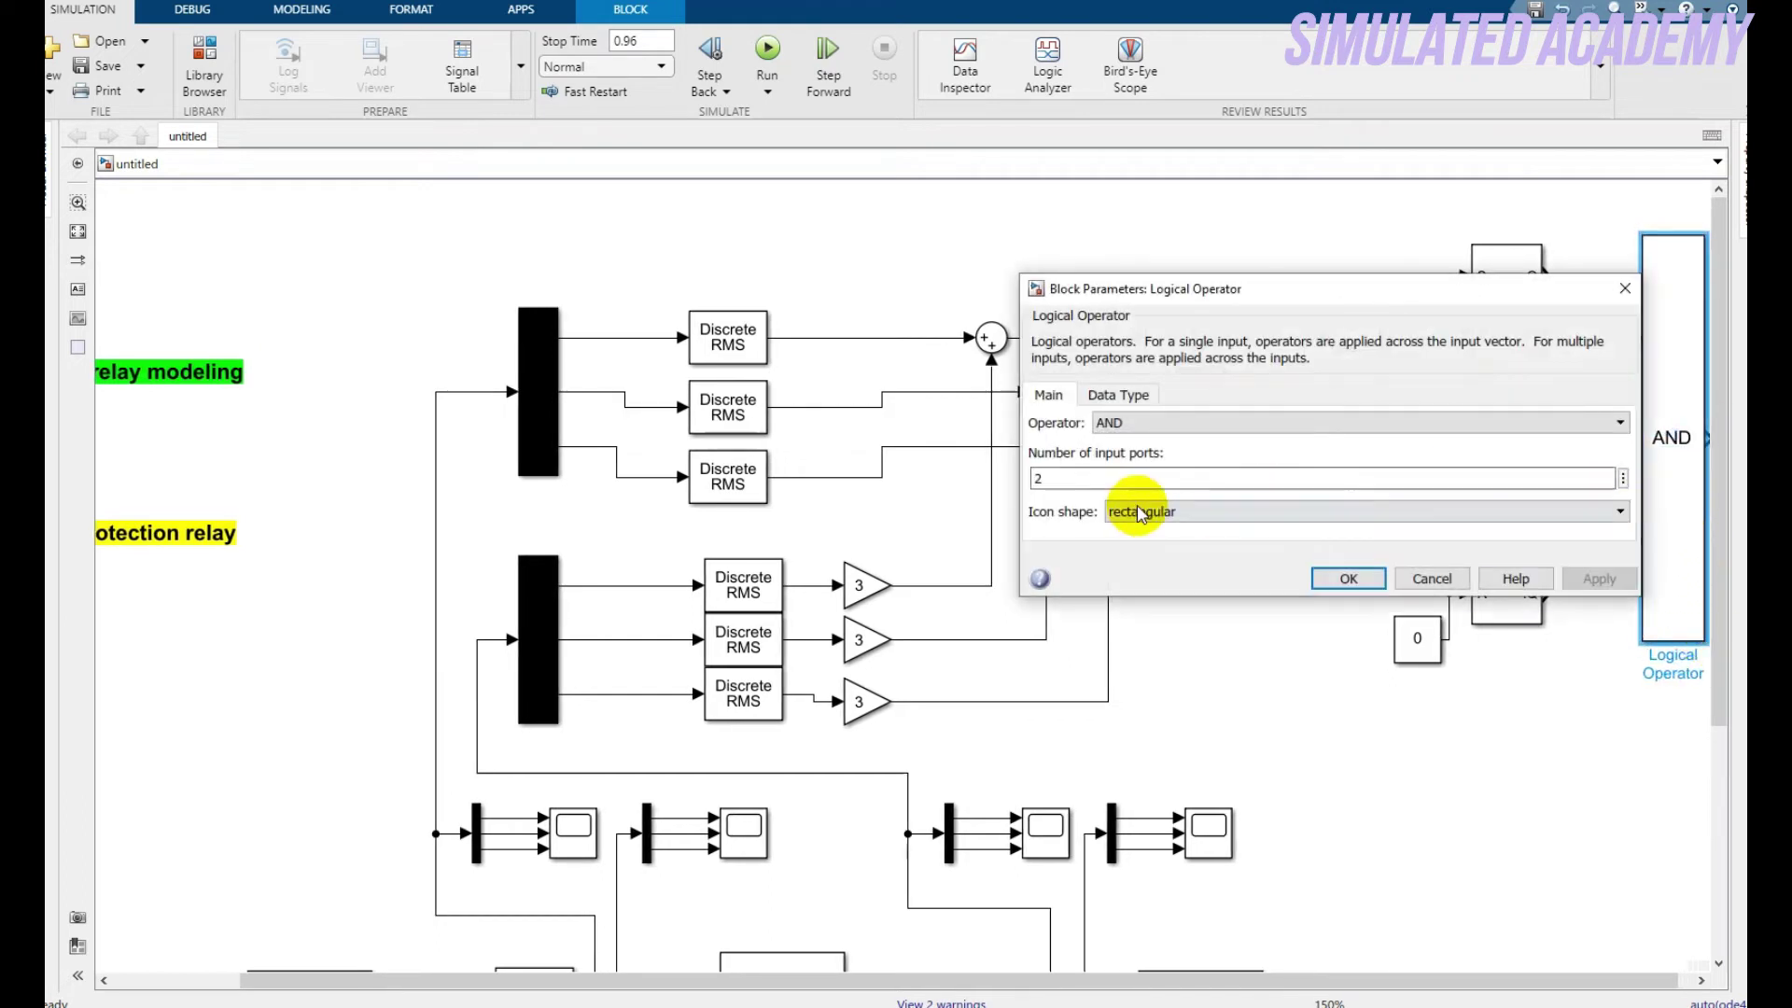
{"action": "double_click", "coordinate": [1124, 478]}
{"action": "type", "text": "3"}
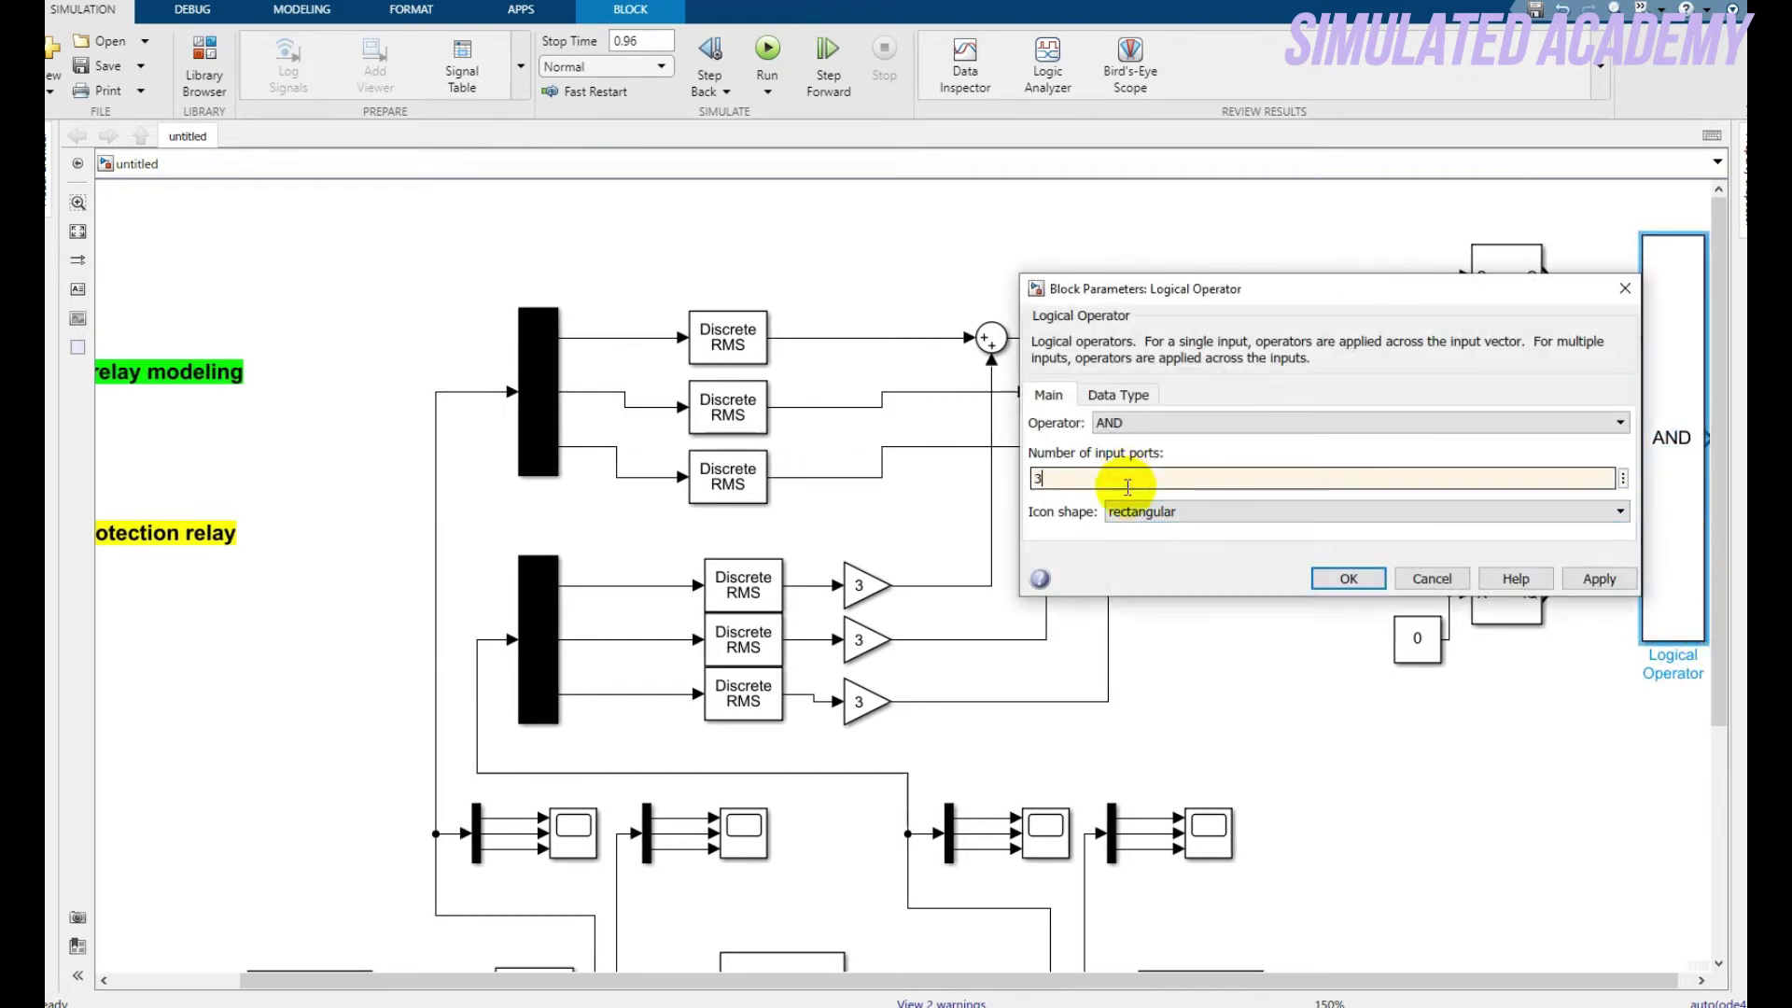
{"action": "left_click", "coordinate": [1348, 578]}
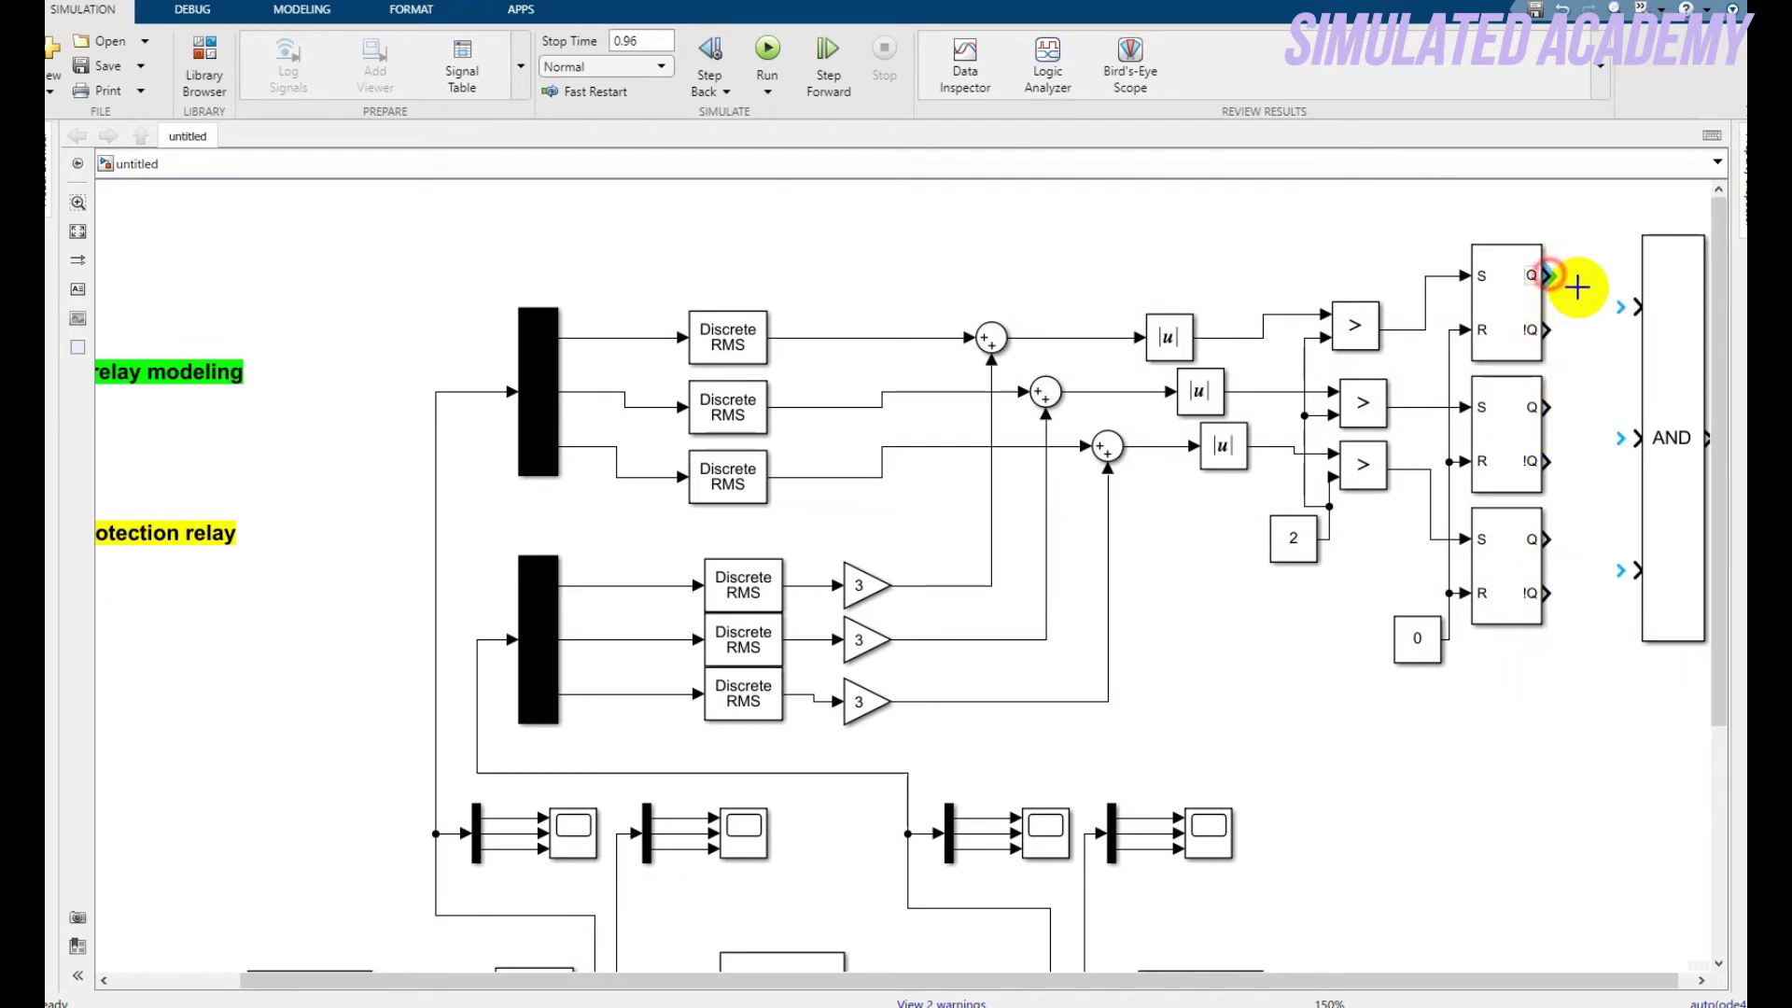
Connect the Q outputs of the three S-R Flip-Flops to the three inputs of the AND block
{"action": "left_click_drag", "start_coordinate": [1545, 275], "coordinate": [1636, 306]}
{"action": "left_click_drag", "start_coordinate": [1551, 408], "coordinate": [1635, 438]}
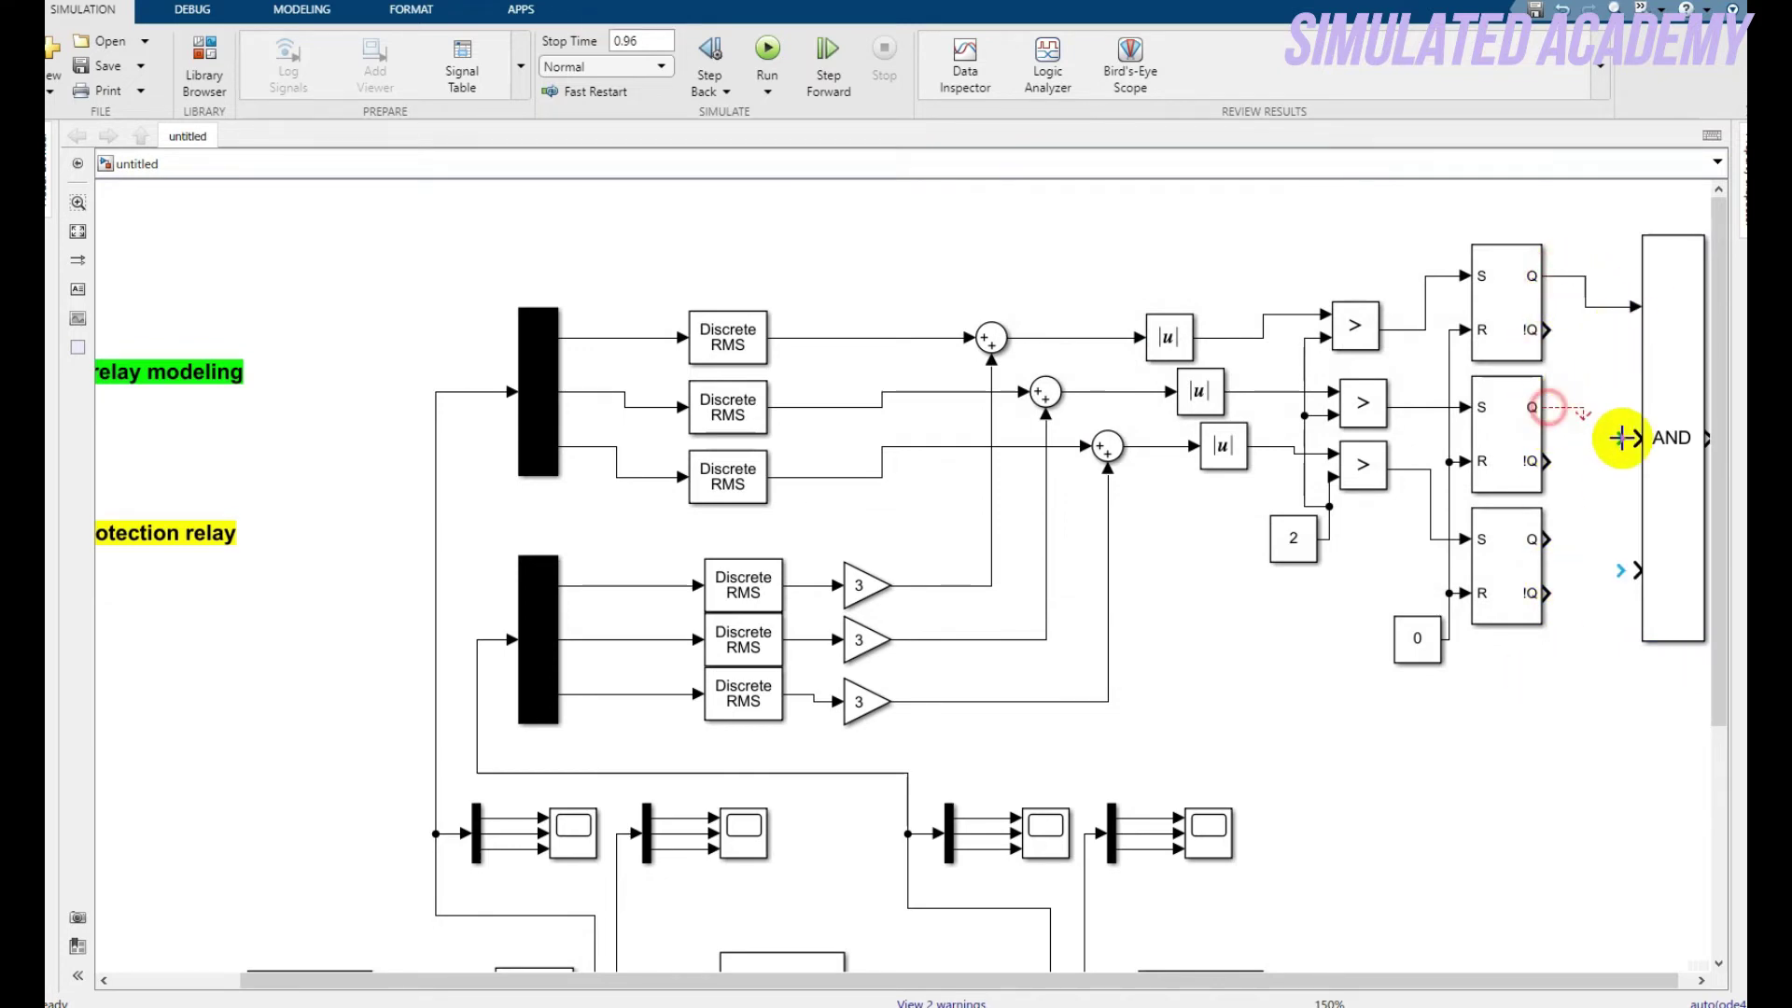
{"action": "left_click_drag", "start_coordinate": [1549, 539], "coordinate": [1635, 571]}
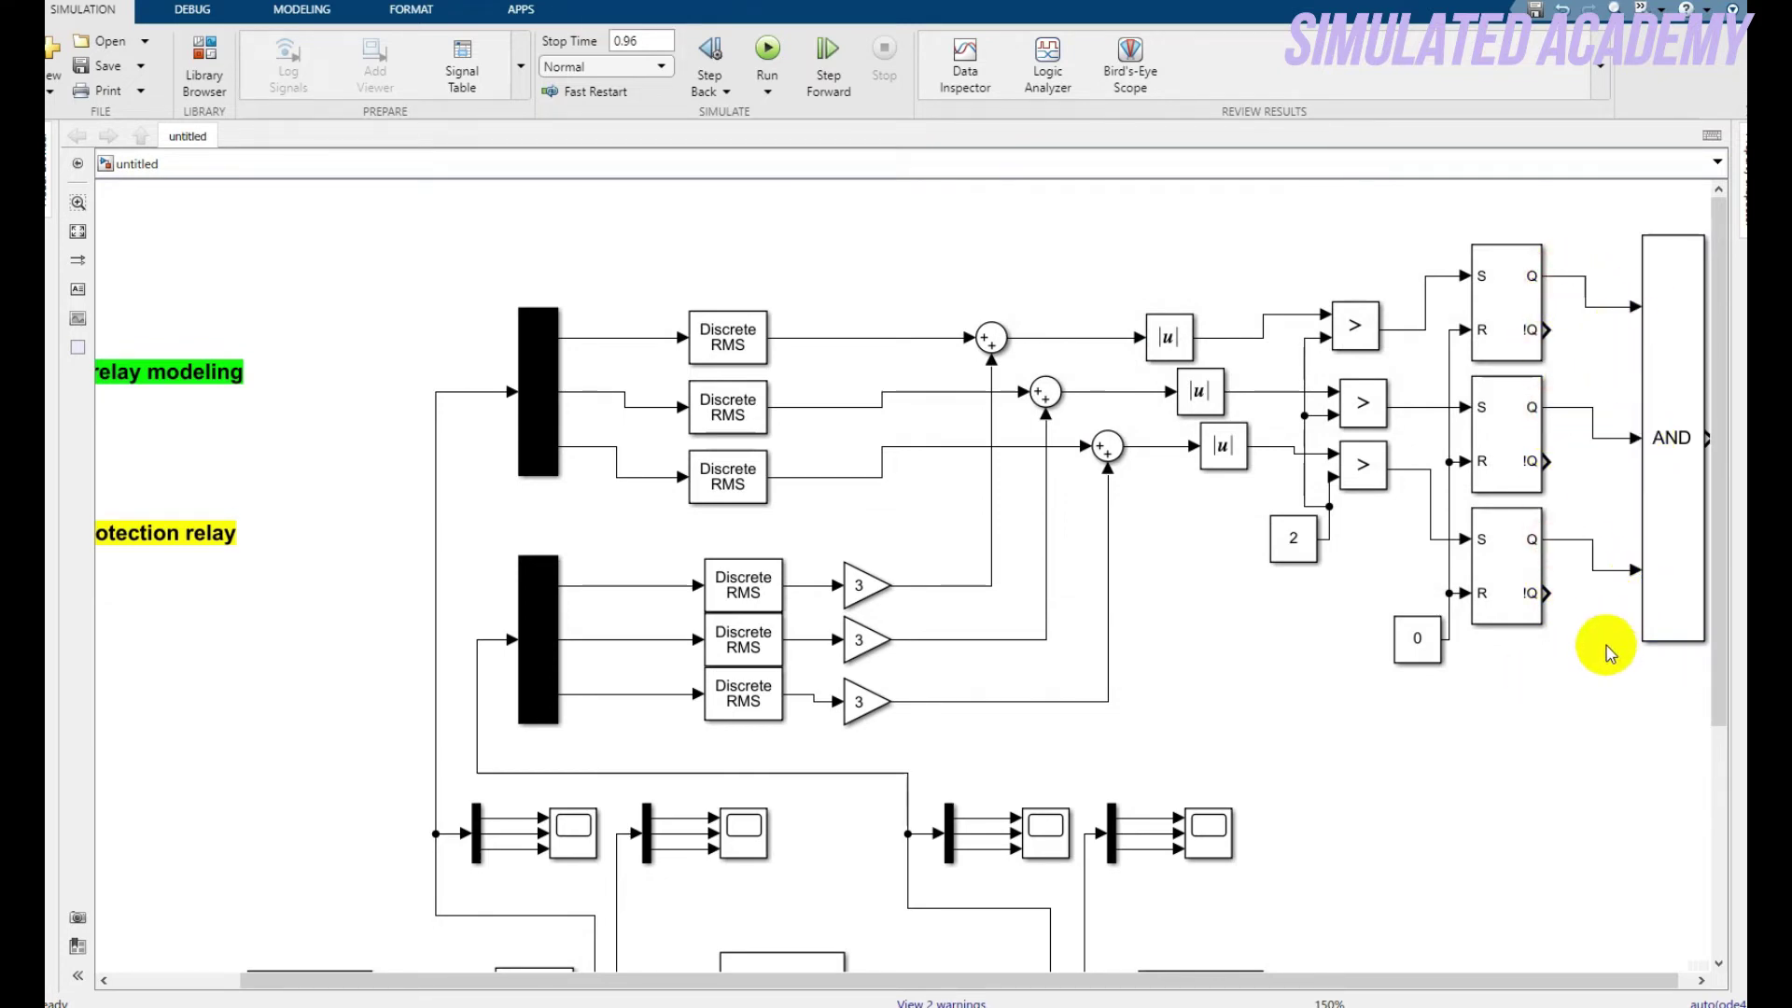
Find the Terminator block in the library, add it to the model and attach it to the first S-R Flip-Flop's !Q output
{"action": "left_click", "coordinate": [204, 60]}
{"action": "left_click", "coordinate": [919, 150]}
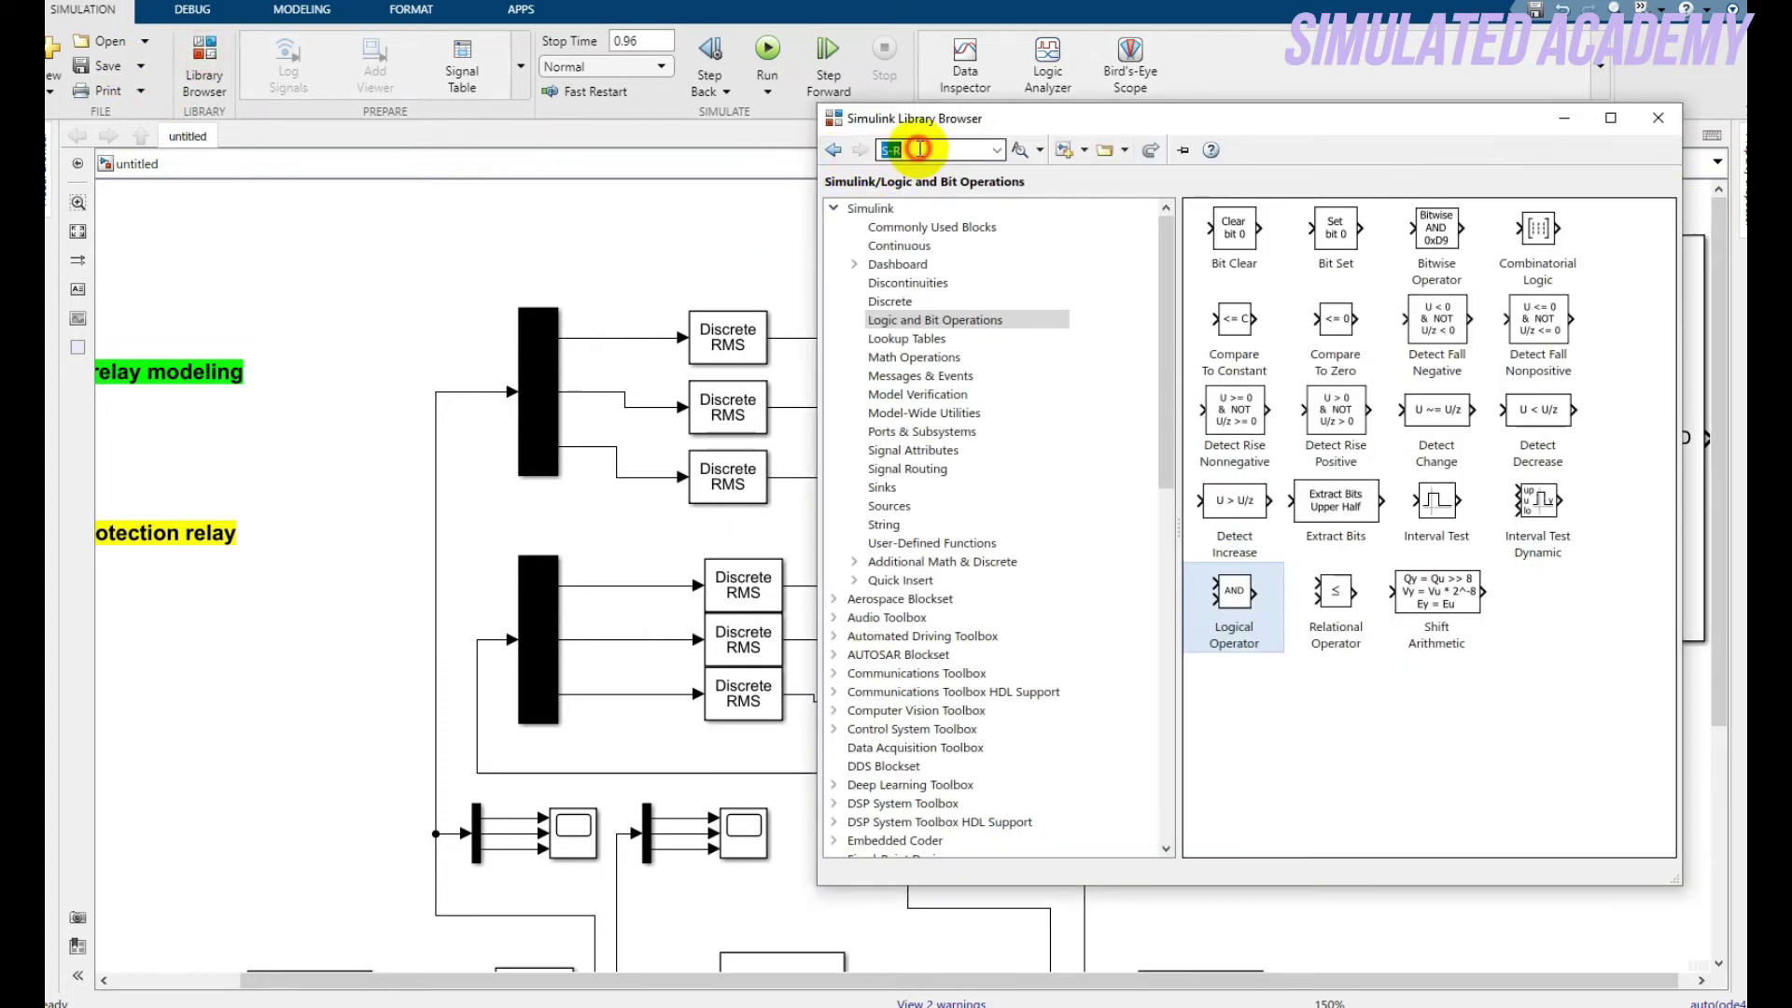
{"action": "type", "text": "t"}
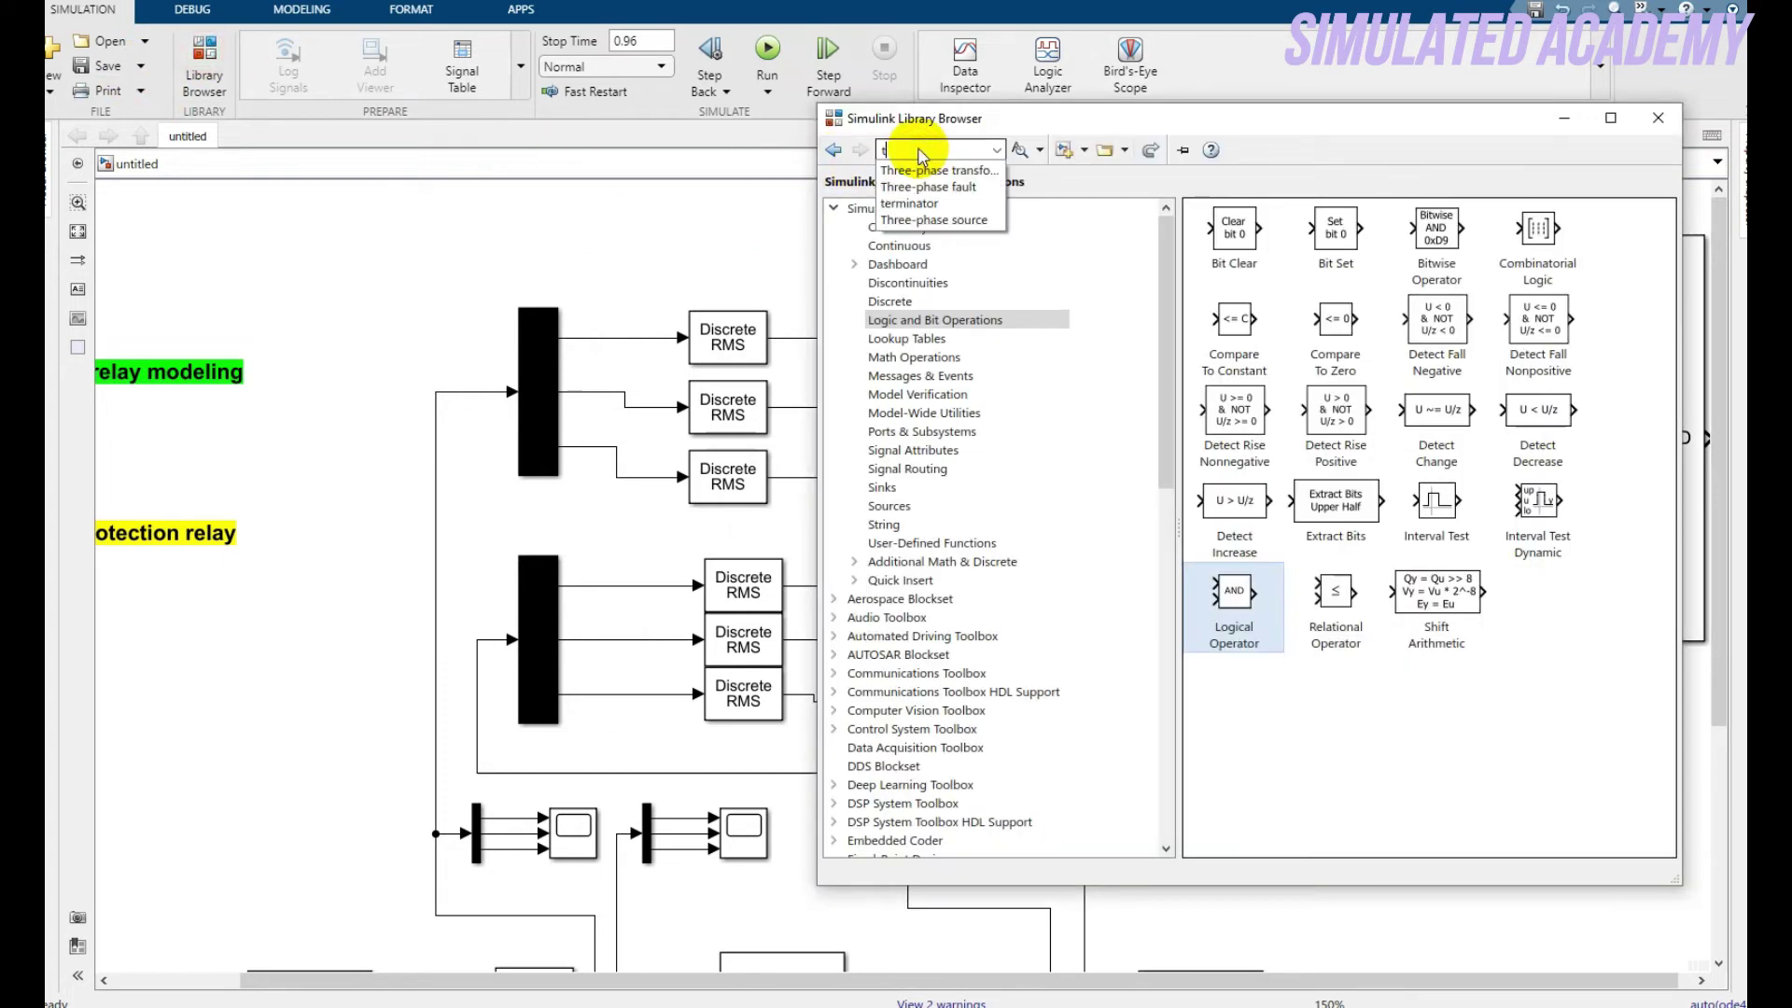
{"action": "left_click", "coordinate": [922, 203]}
{"action": "key", "text": "Return"}
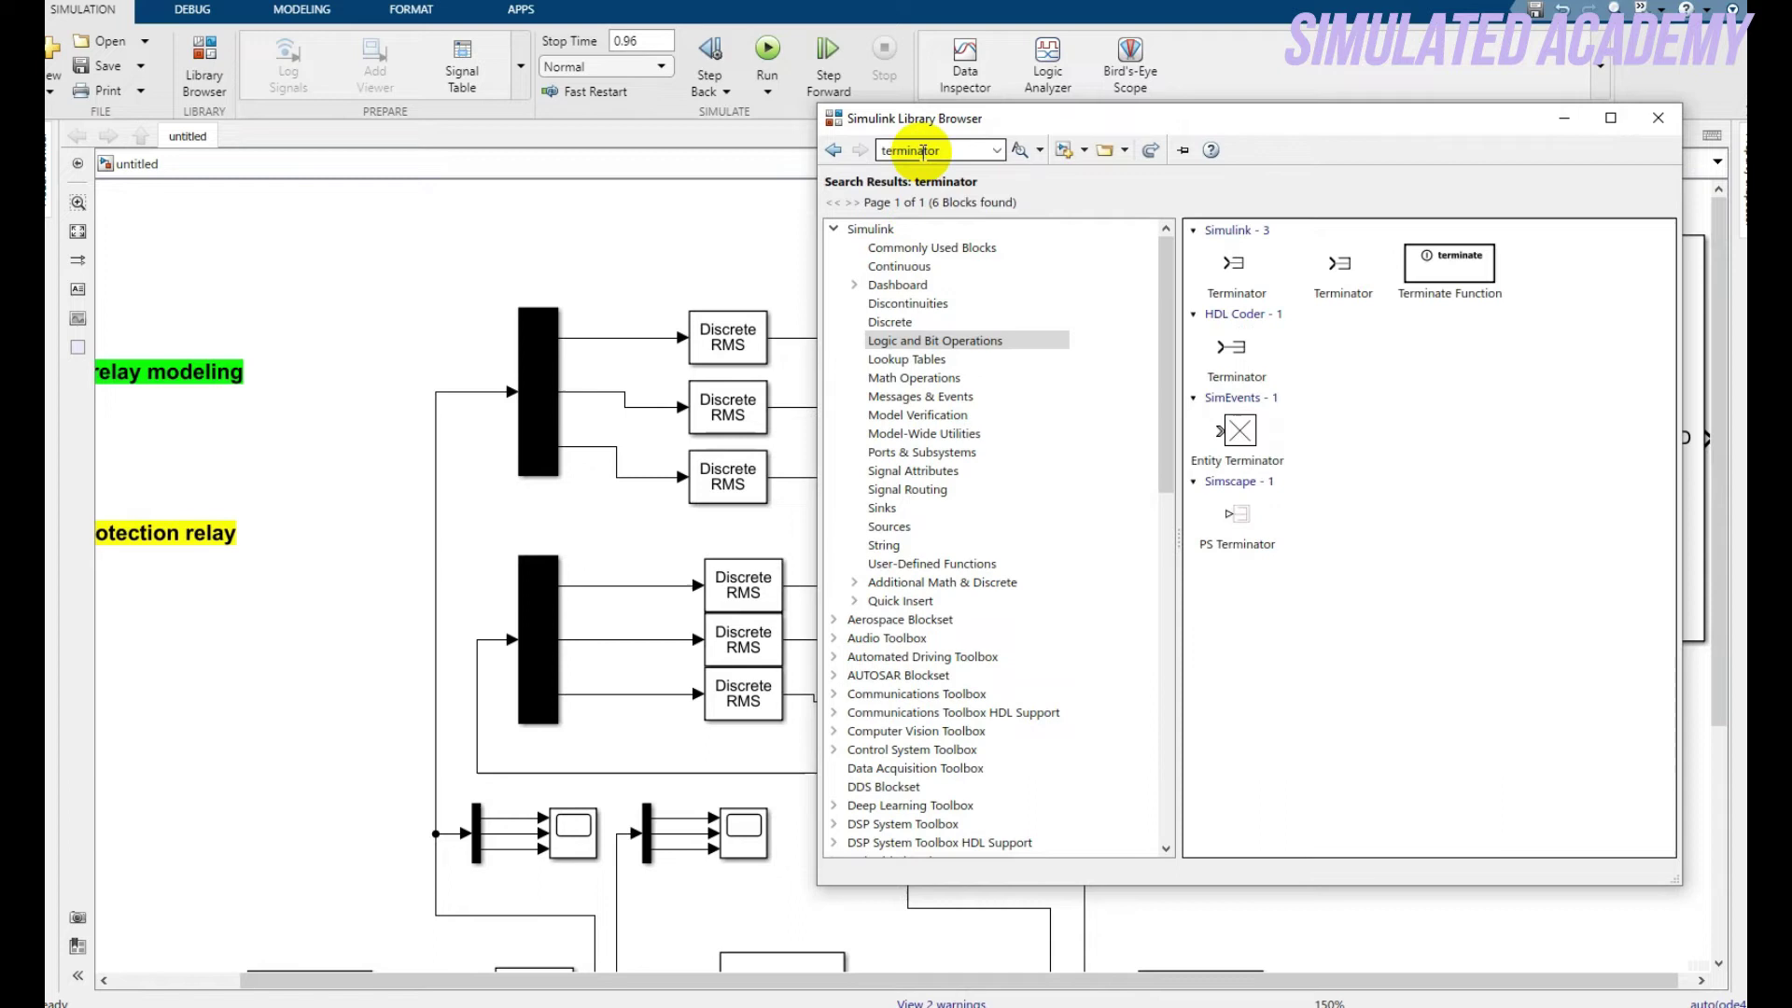
{"action": "left_click", "coordinate": [1239, 283]}
{"action": "right_click", "coordinate": [1239, 283]}
{"action": "left_click", "coordinate": [1306, 285]}
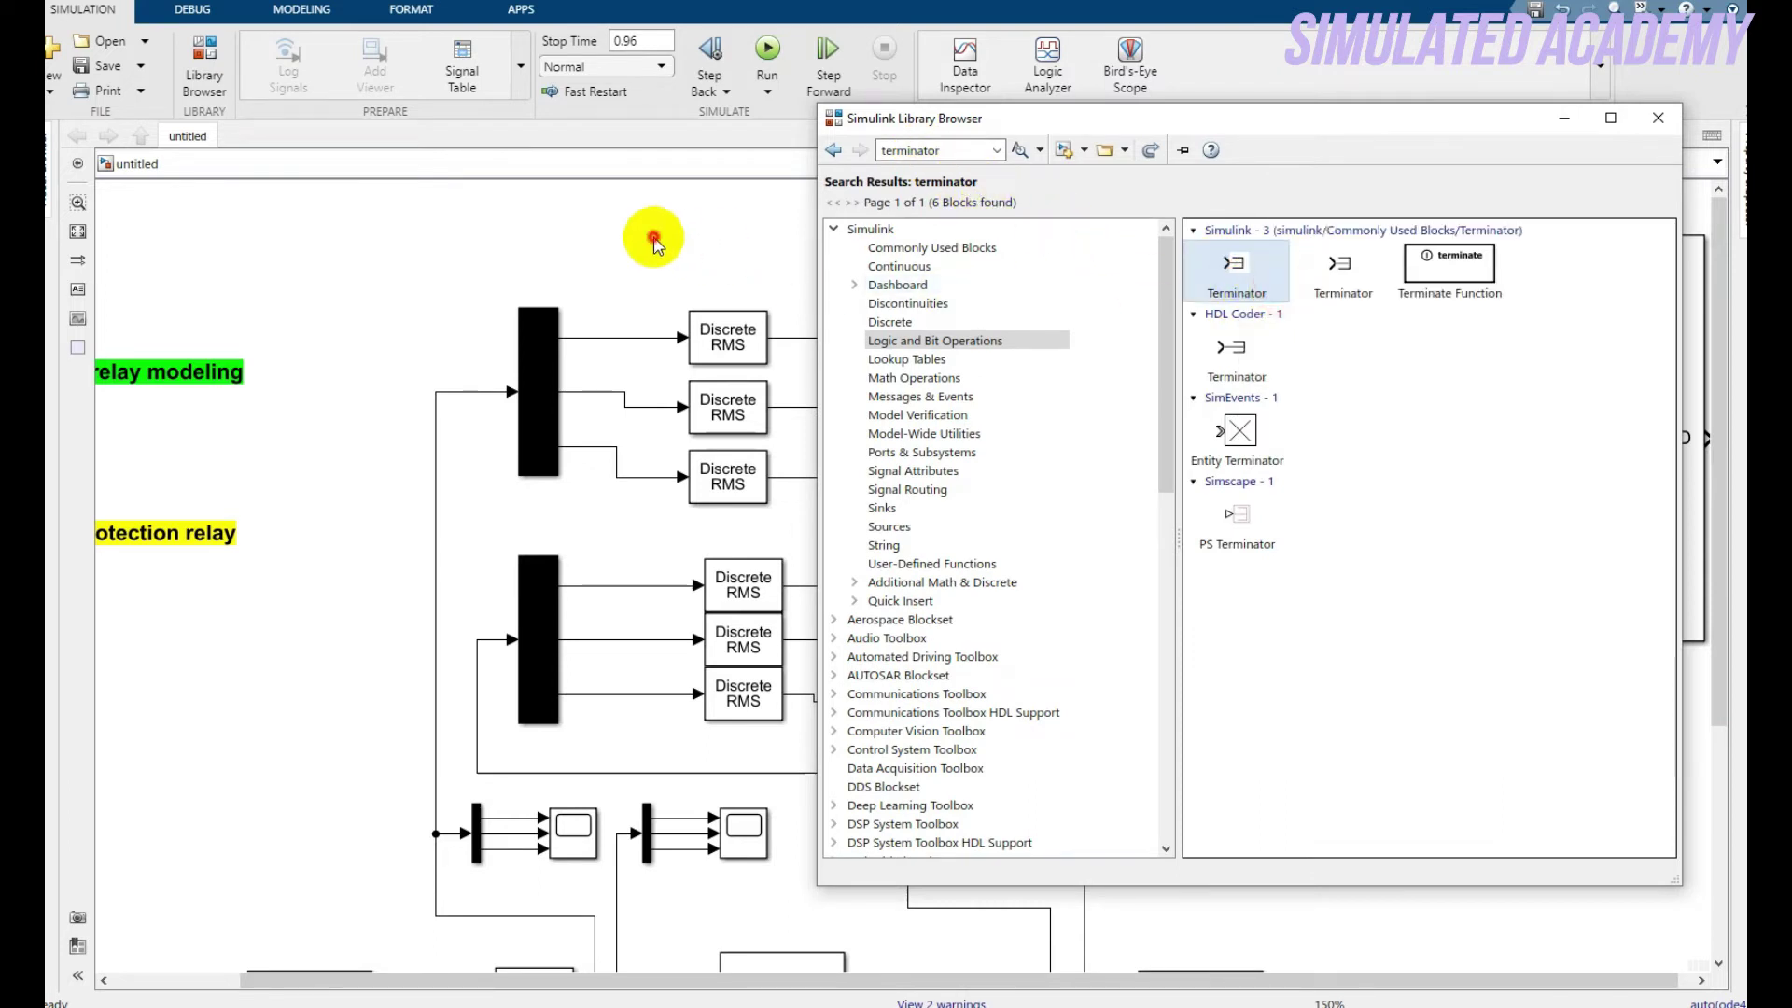
{"action": "left_click", "coordinate": [1393, 508]}
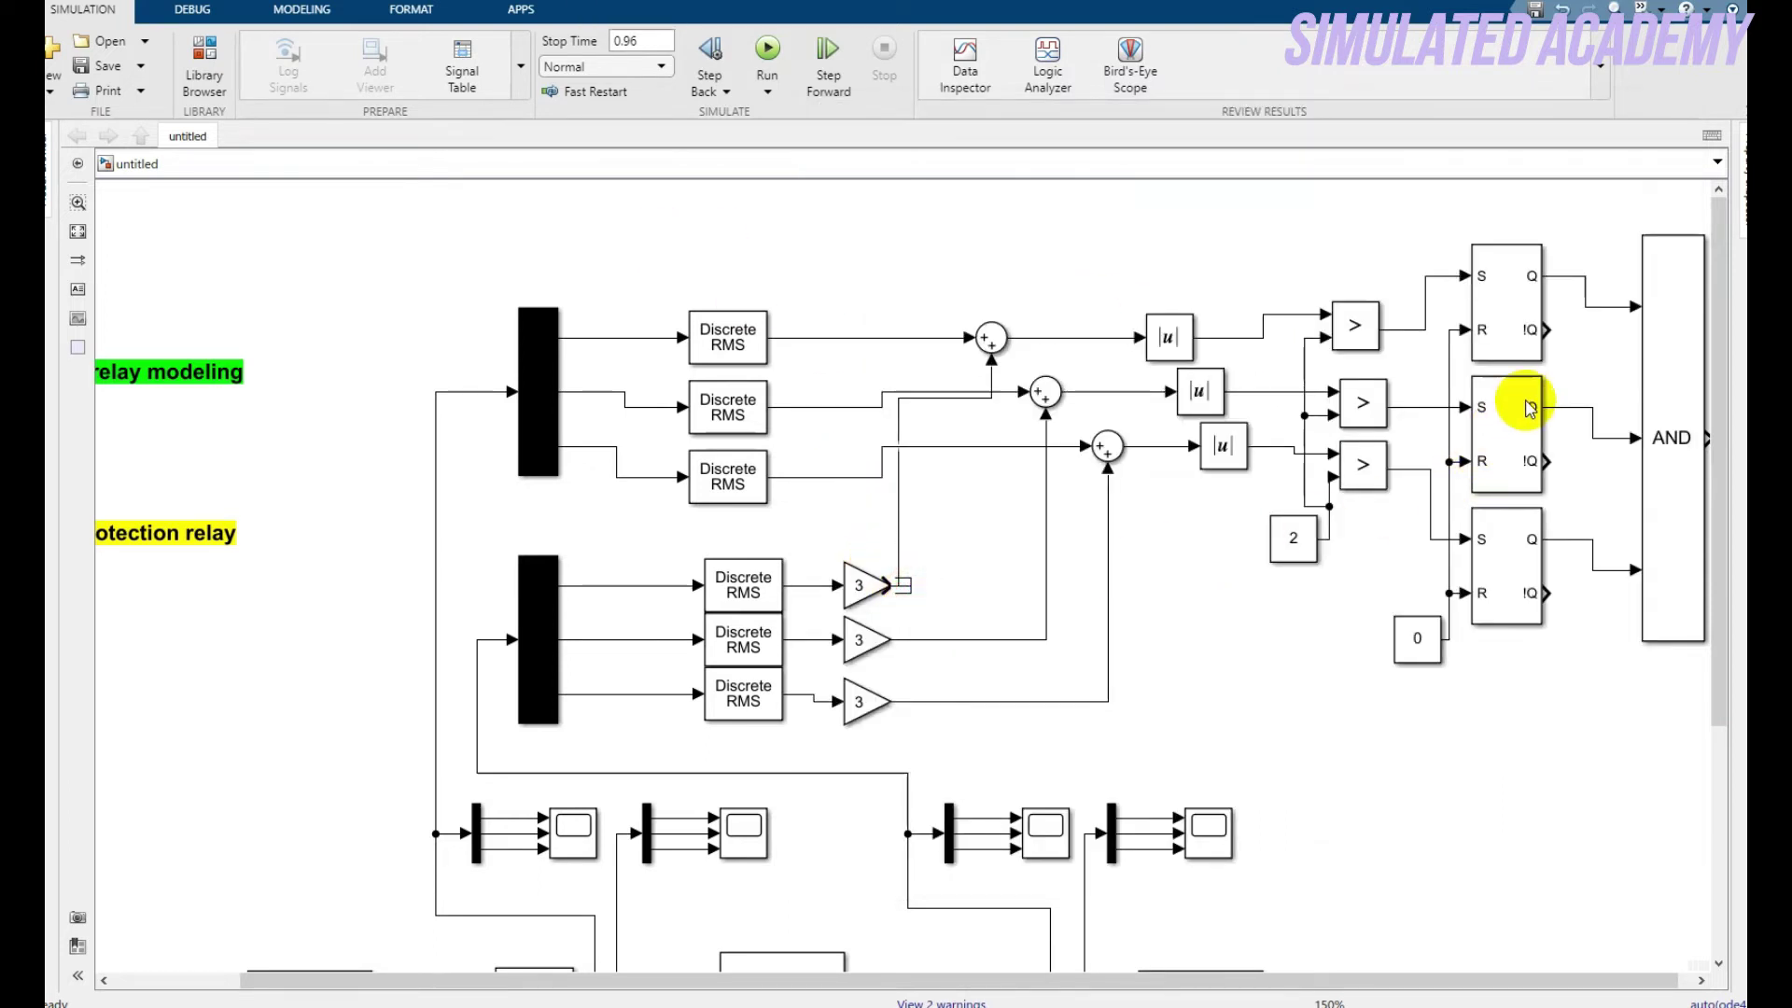
{"action": "left_click", "coordinate": [905, 590]}
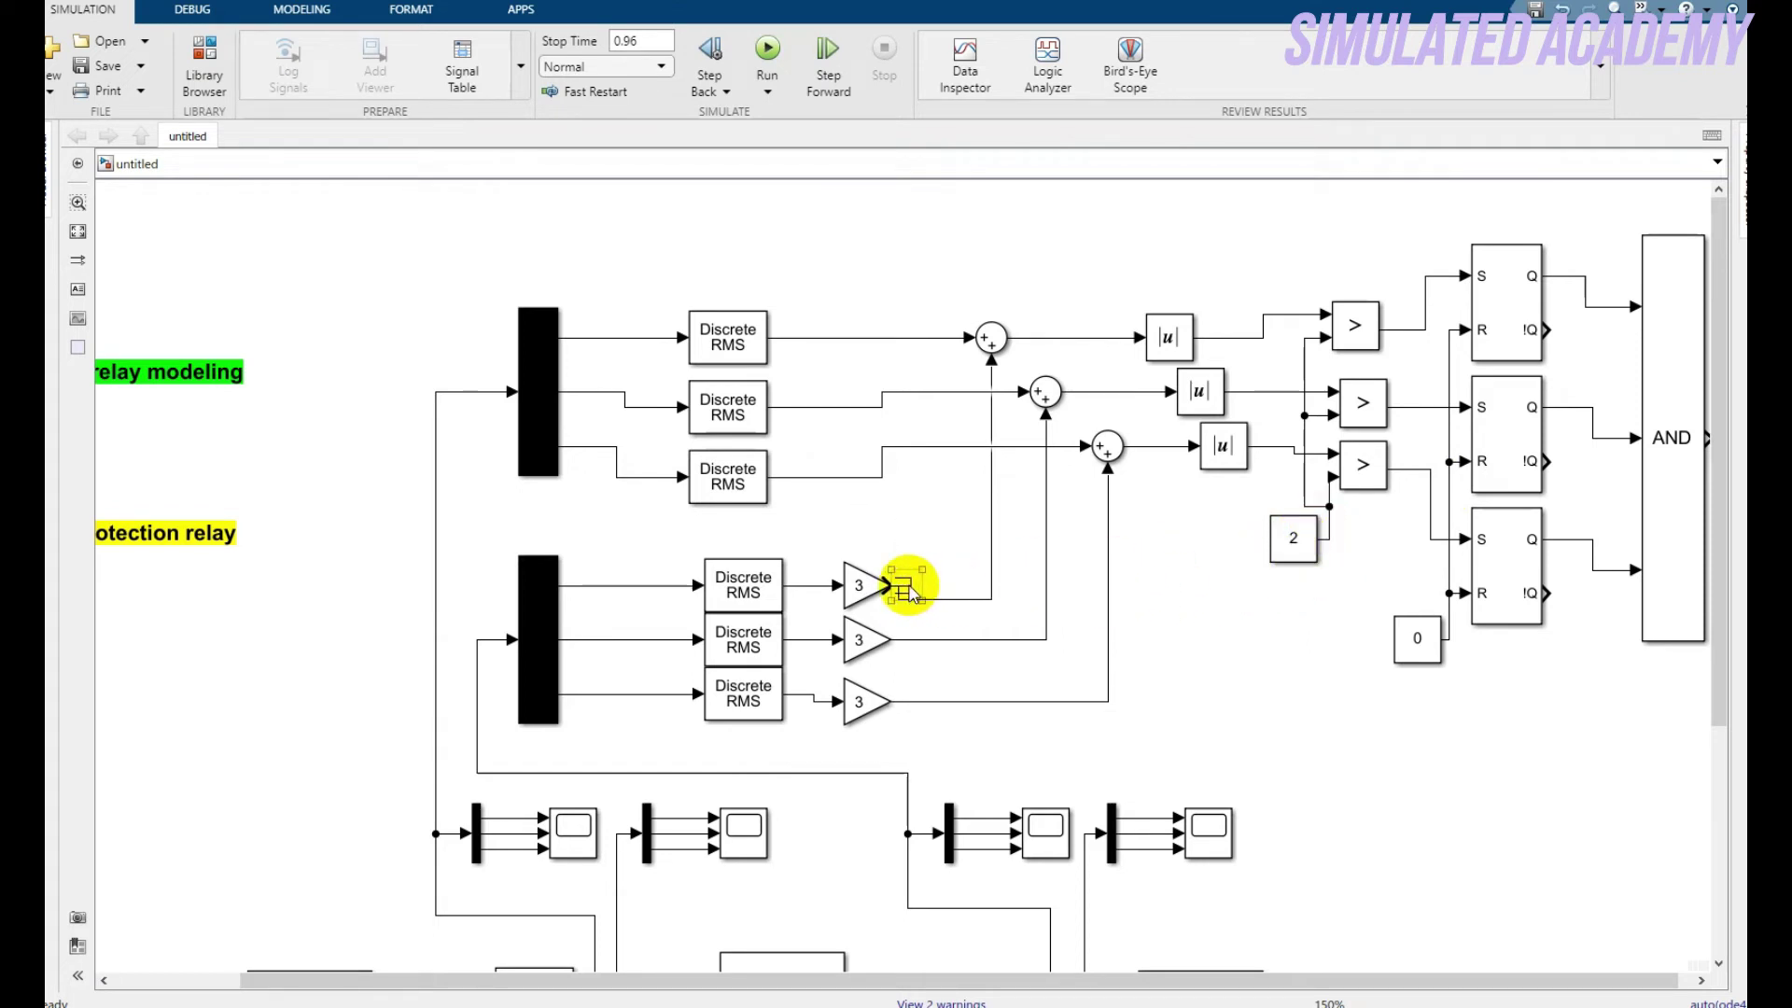
{"action": "left_click_drag", "start_coordinate": [910, 593], "coordinate": [1589, 343]}
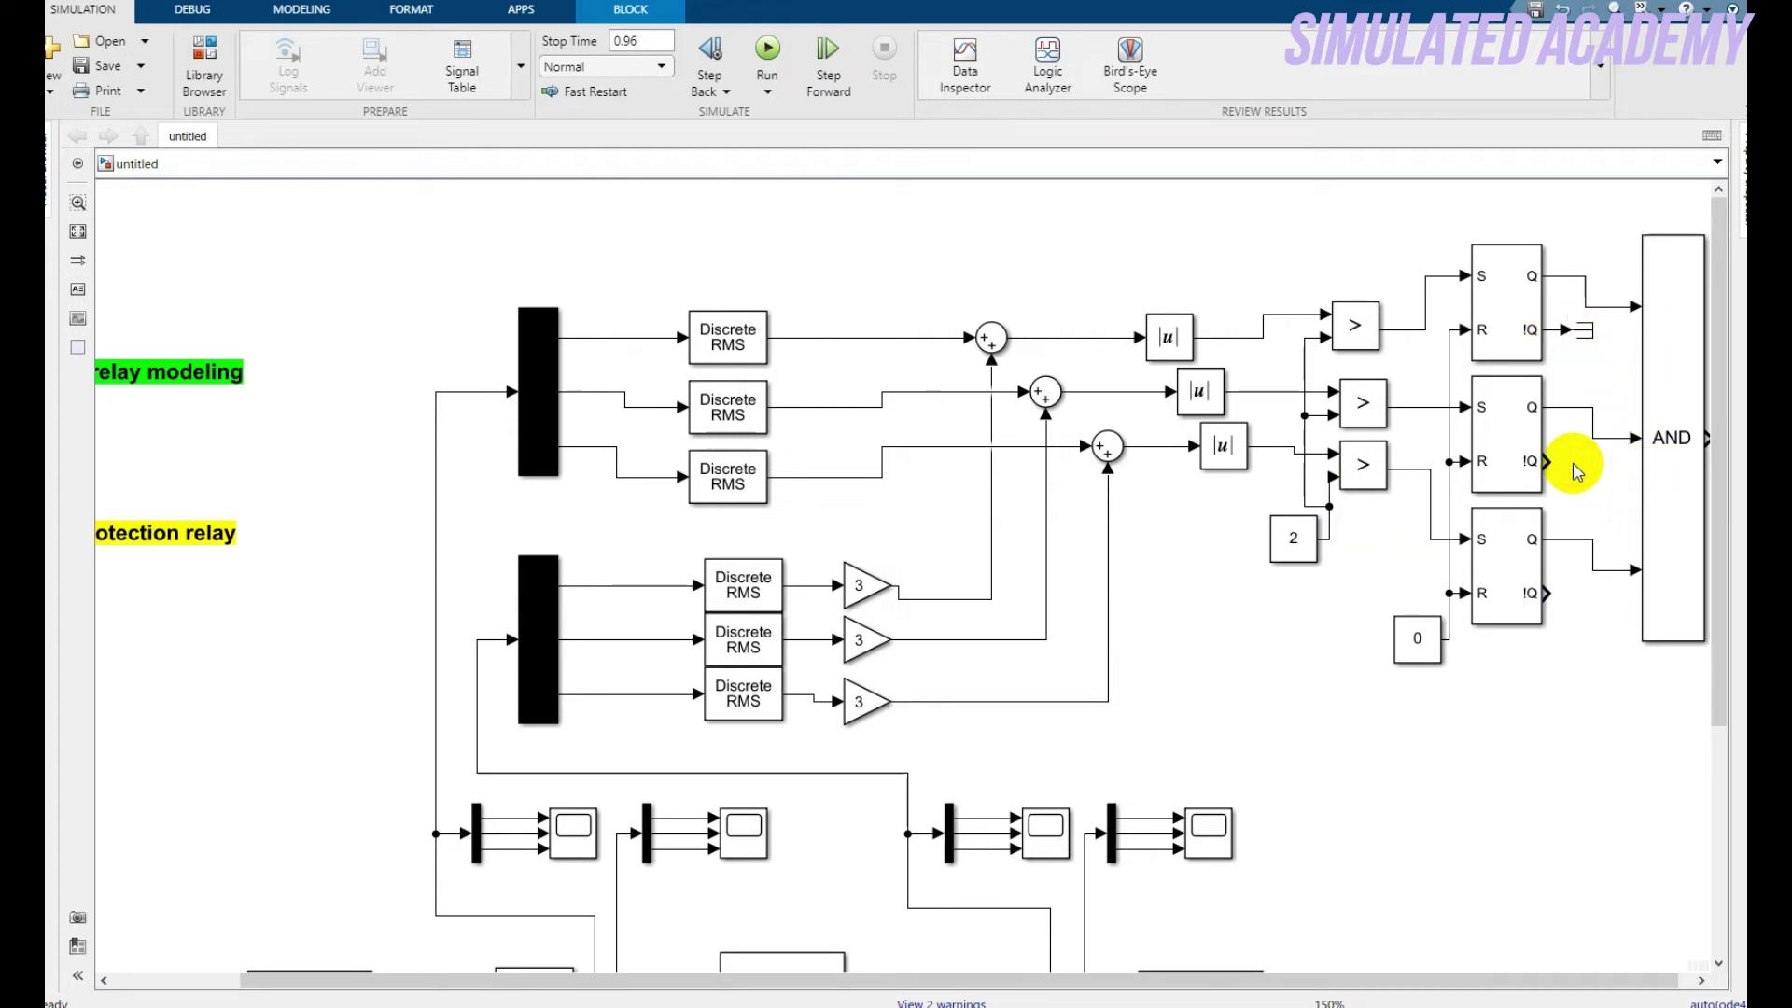
Attach copies of the Terminator block to the !Q outputs of the second and third S-R Flip-Flops
{"action": "left_click_drag", "start_coordinate": [1589, 482], "coordinate": [1584, 471]}
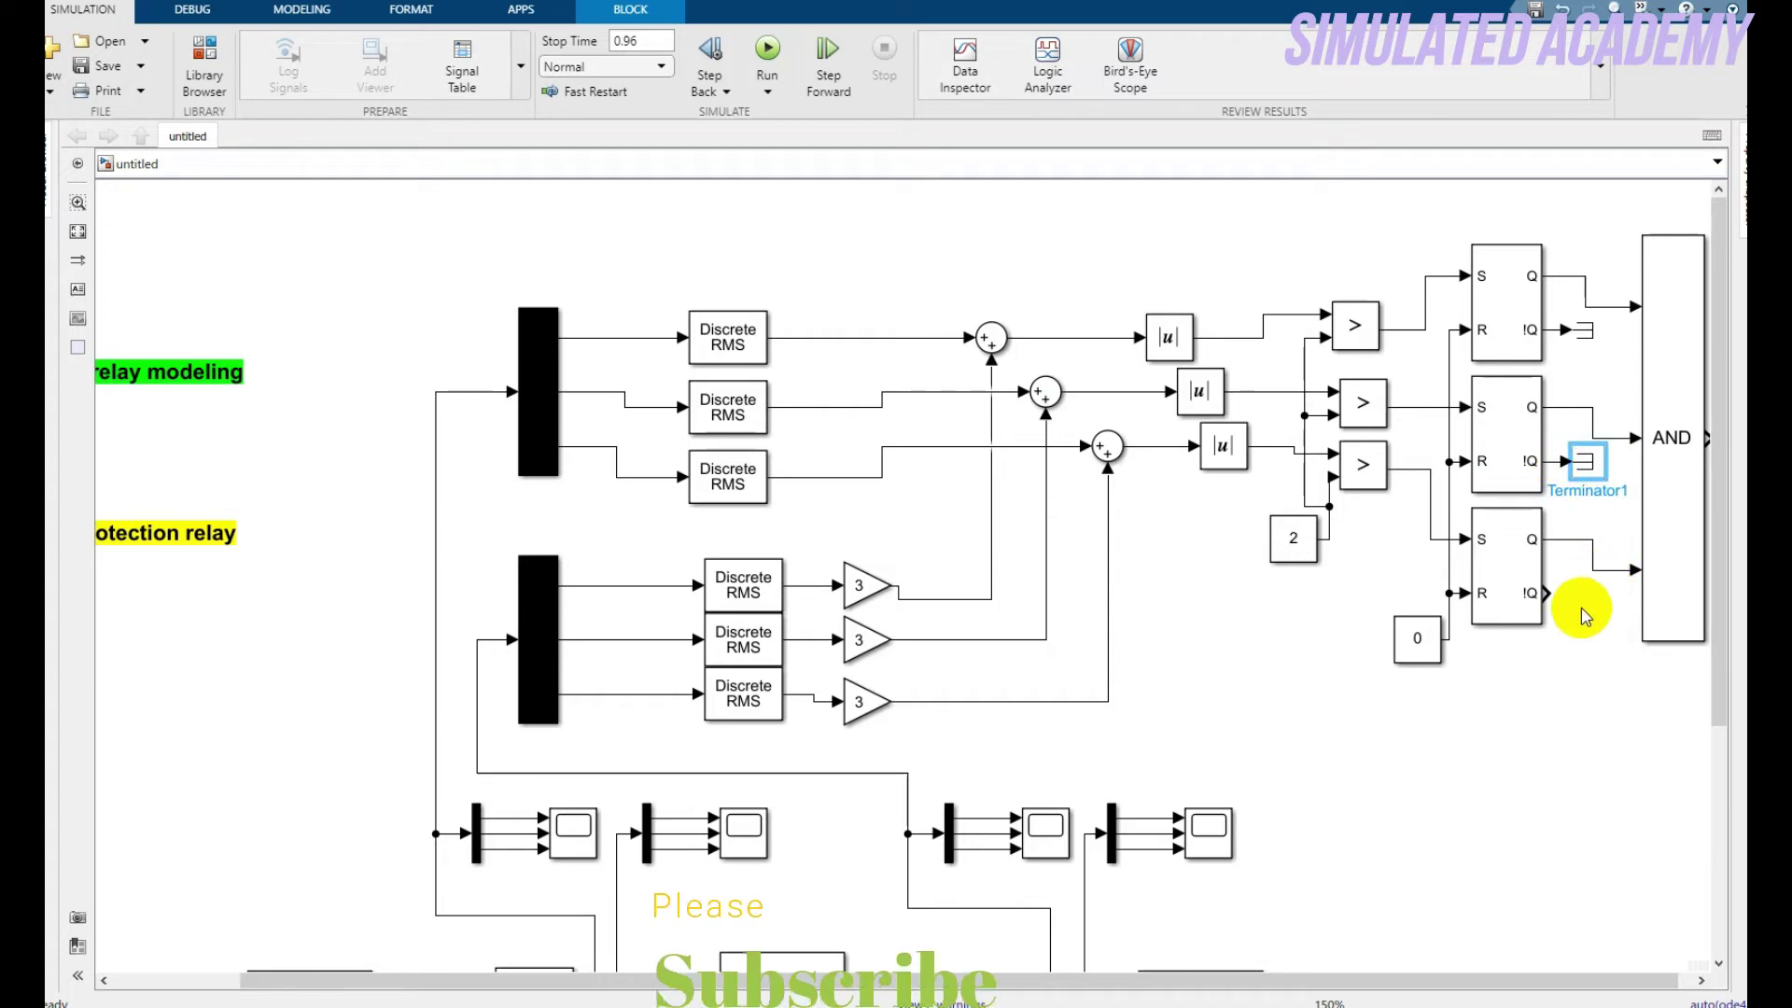
{"action": "key", "text": "ctrl+v"}
{"action": "mouse_move", "coordinate": [1585, 623]}
{"action": "left_mouse_down"}
{"action": "mouse_move", "coordinate": [1580, 602]}
{"action": "mouse_move", "coordinate": [1600, 601]}
{"action": "left_mouse_up"}
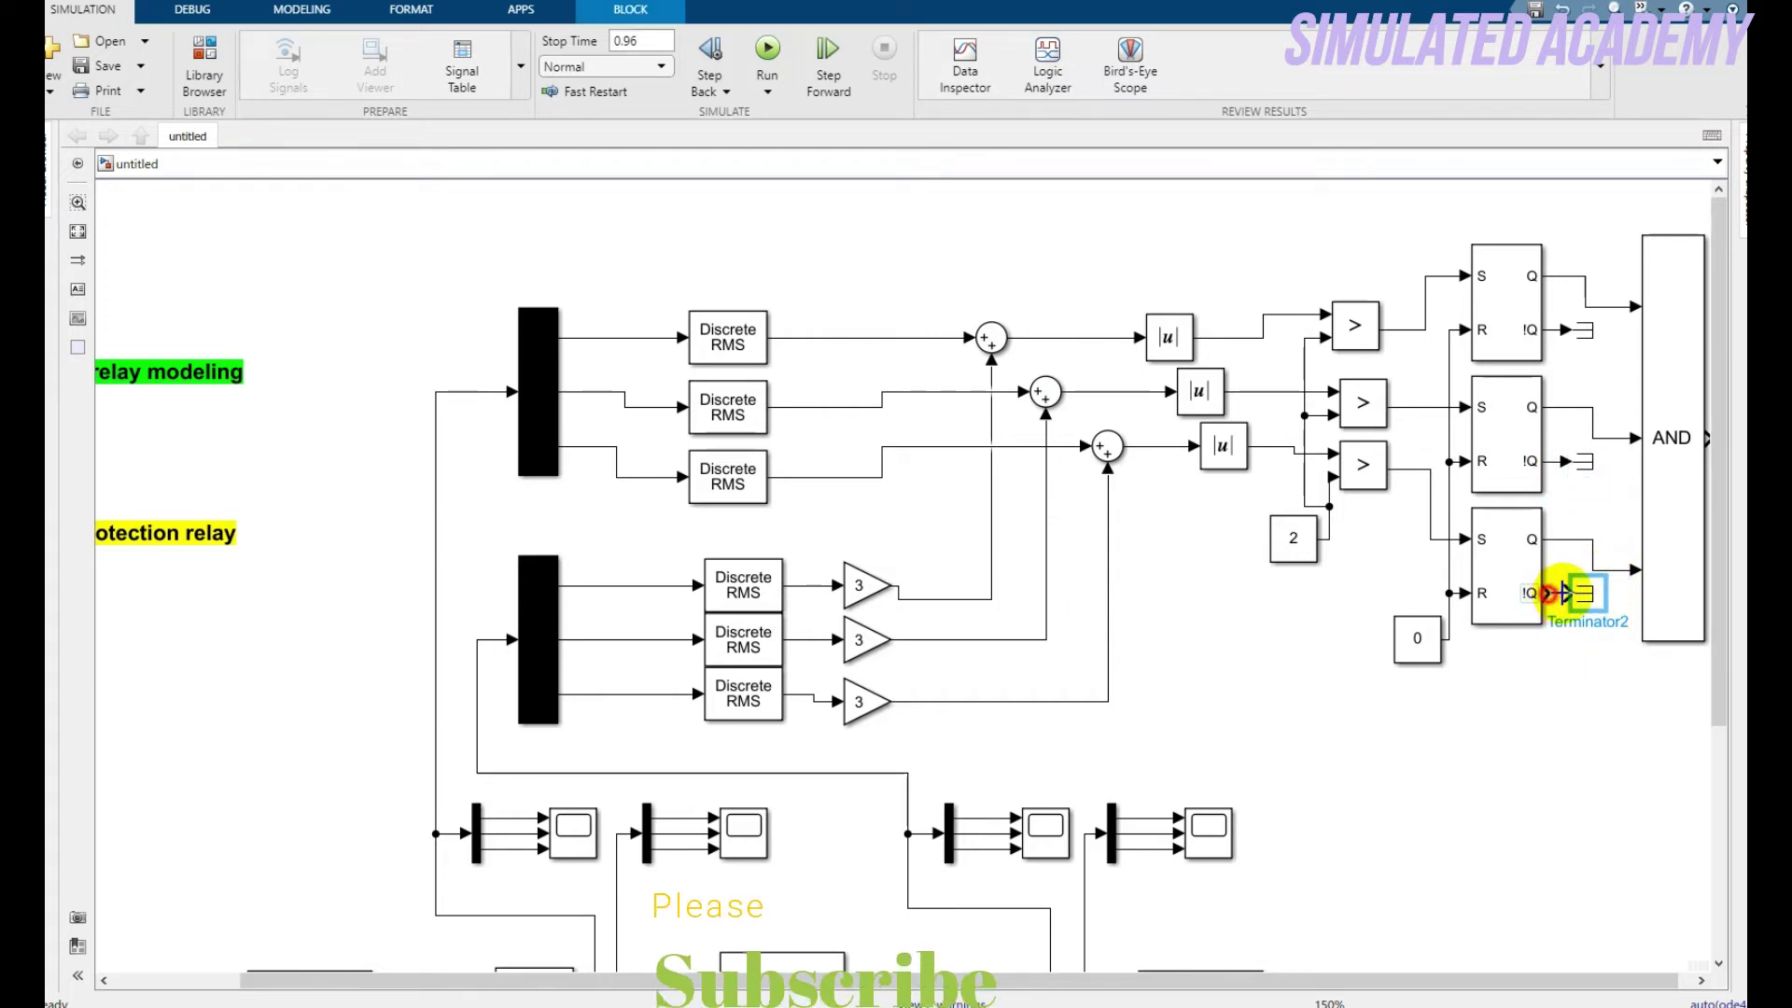
{"action": "left_click", "coordinate": [1584, 658]}
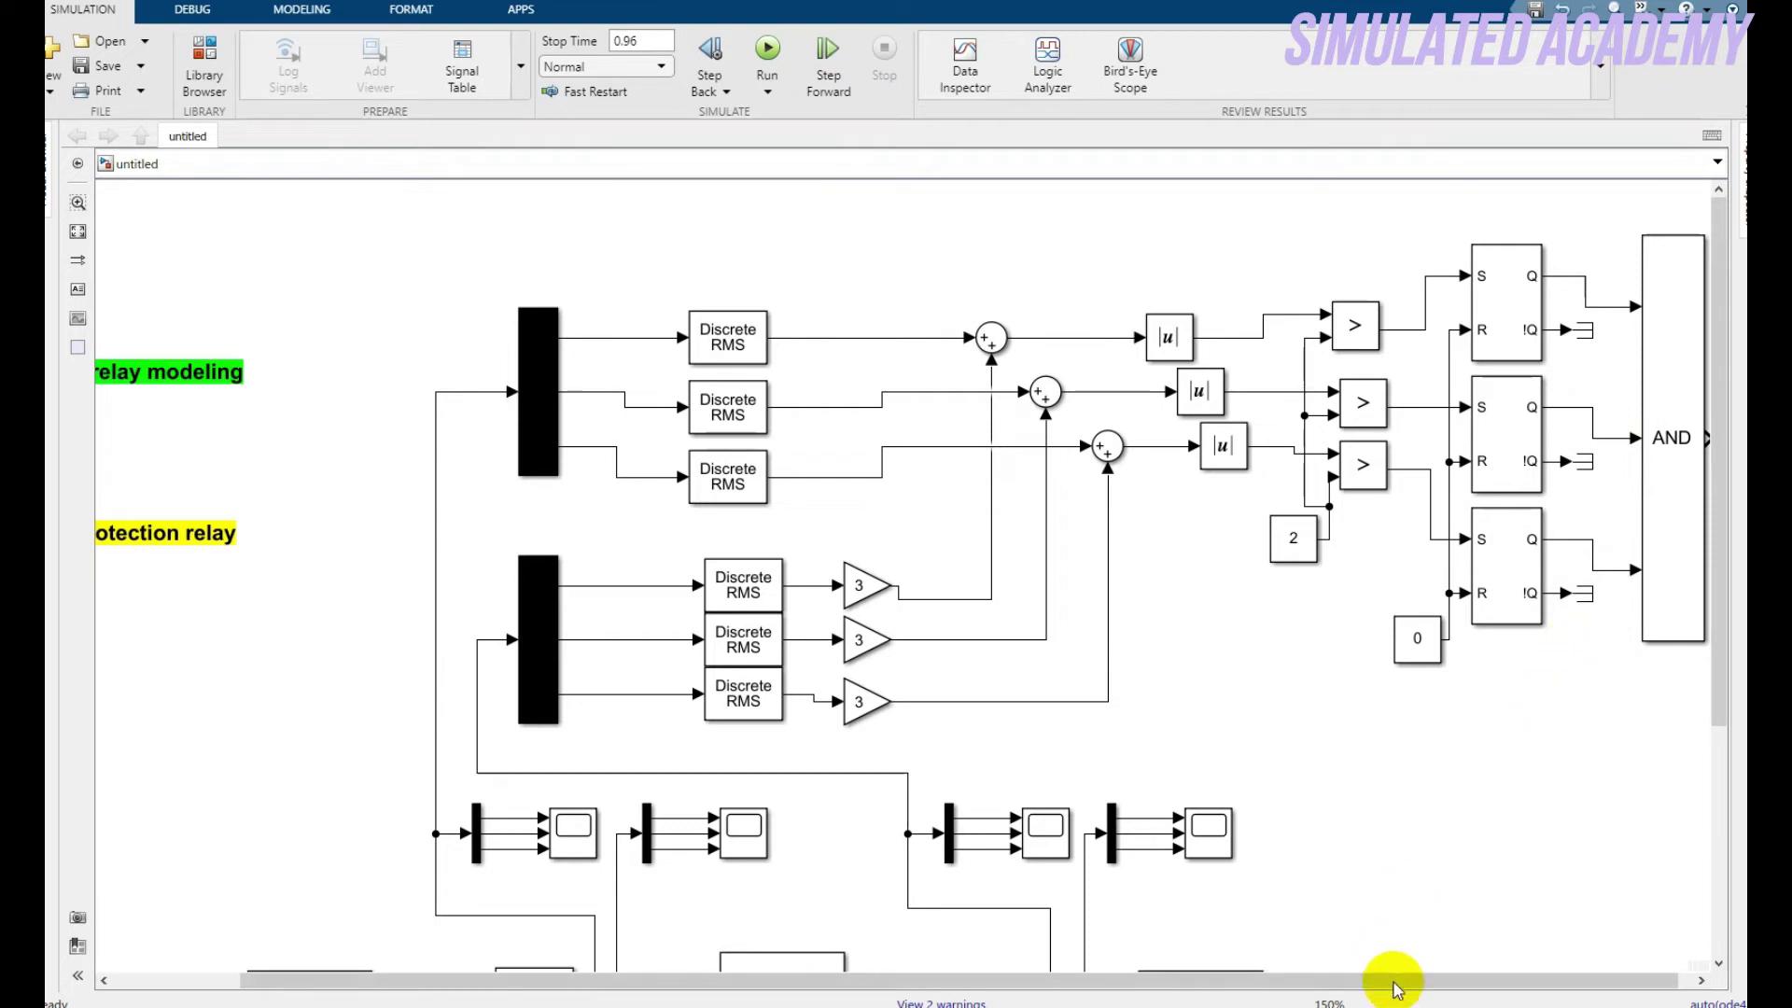
Find the Data Type Conversion block in the library and connect one to the output of the AND block
{"action": "left_click_drag", "start_coordinate": [1395, 988], "coordinate": [1559, 980]}
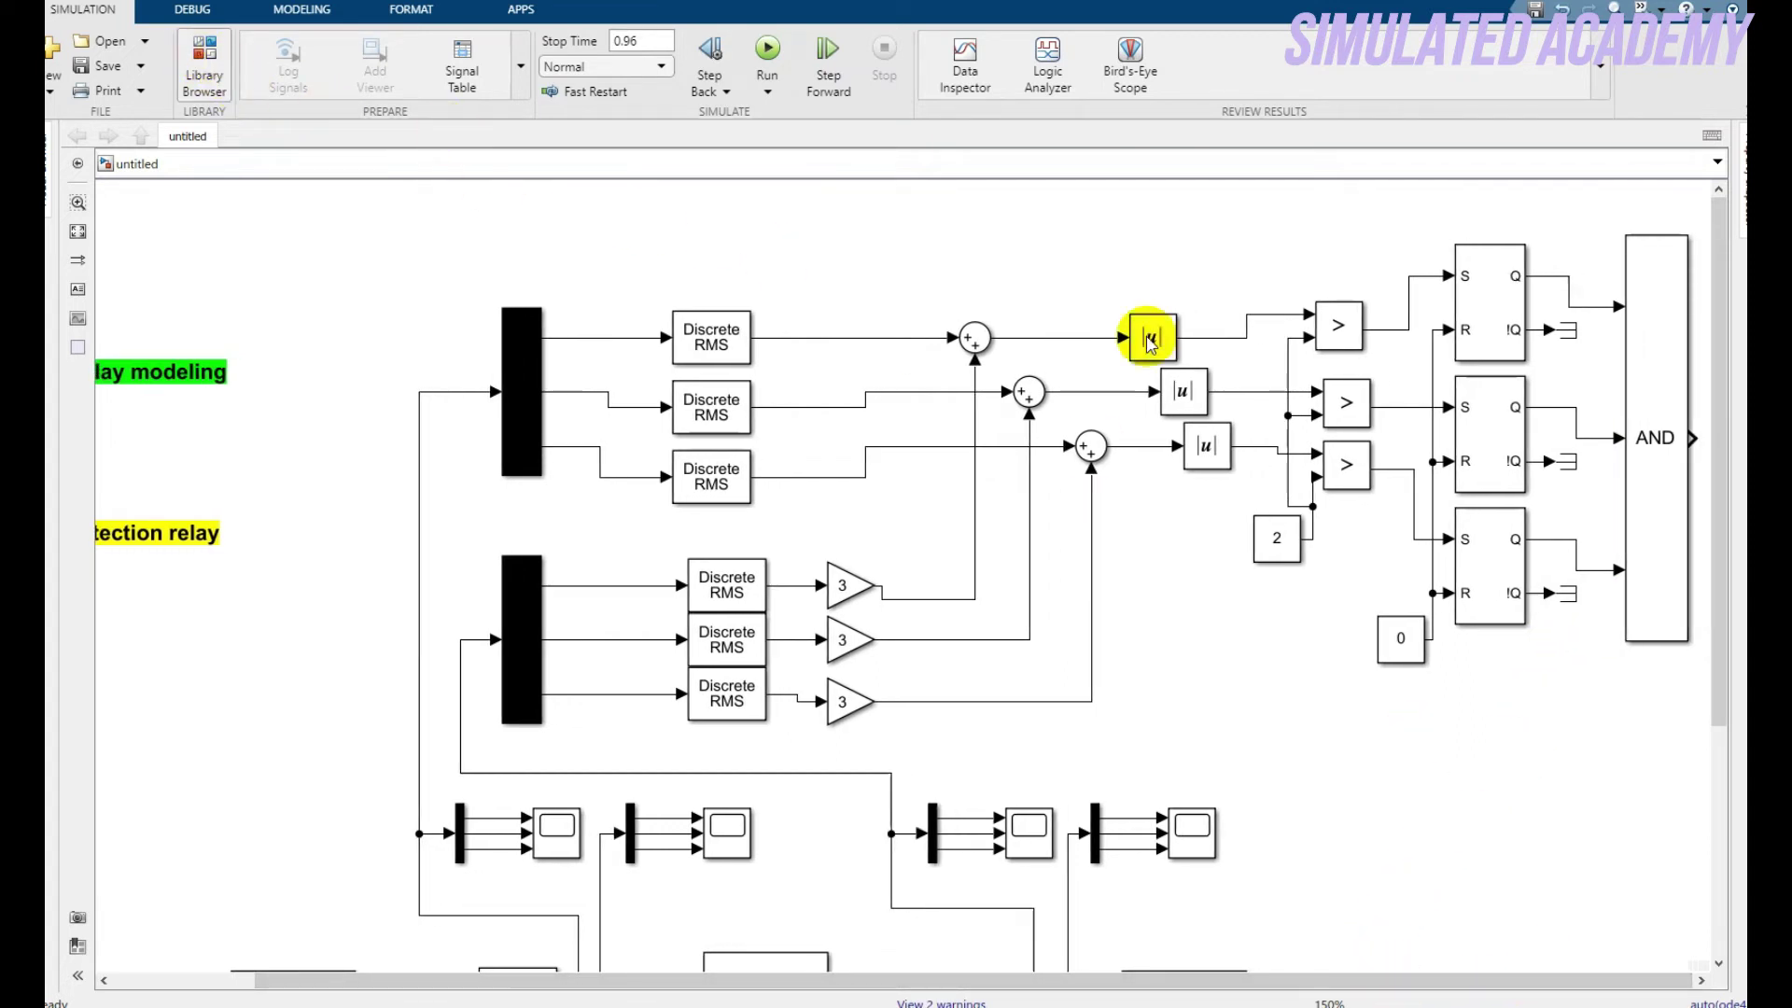
{"action": "left_click", "coordinate": [1660, 548]}
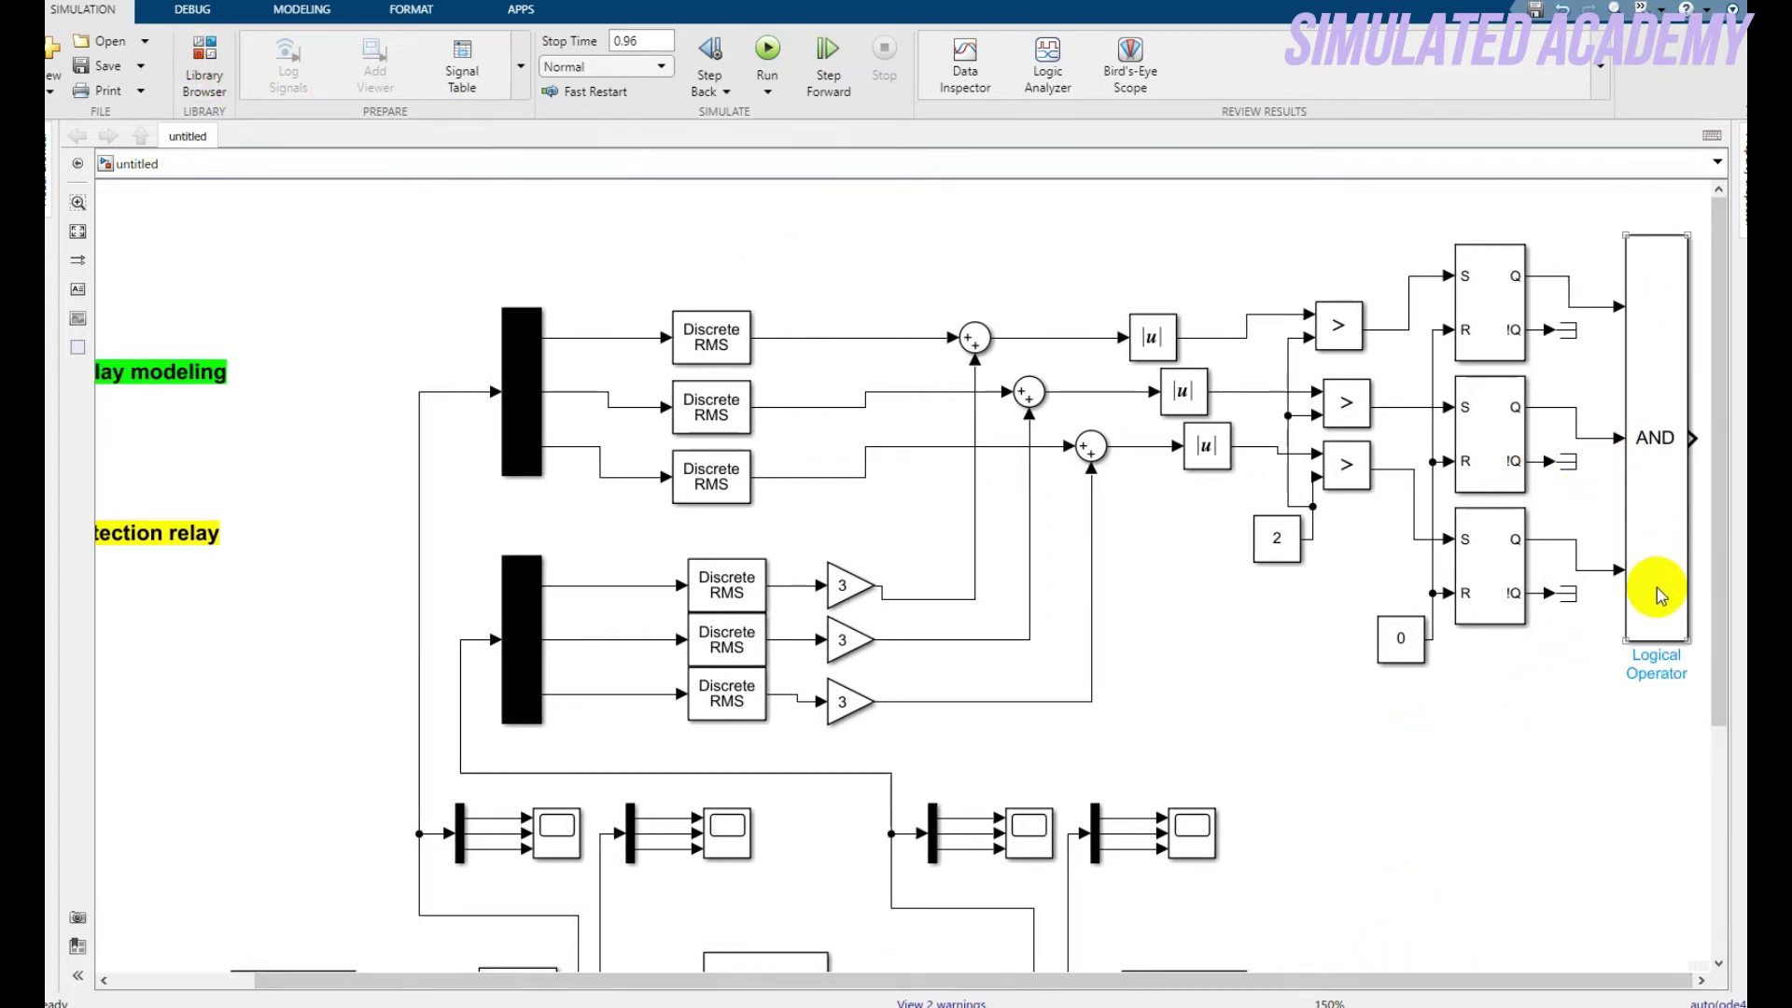
{"action": "left_click", "coordinate": [207, 57]}
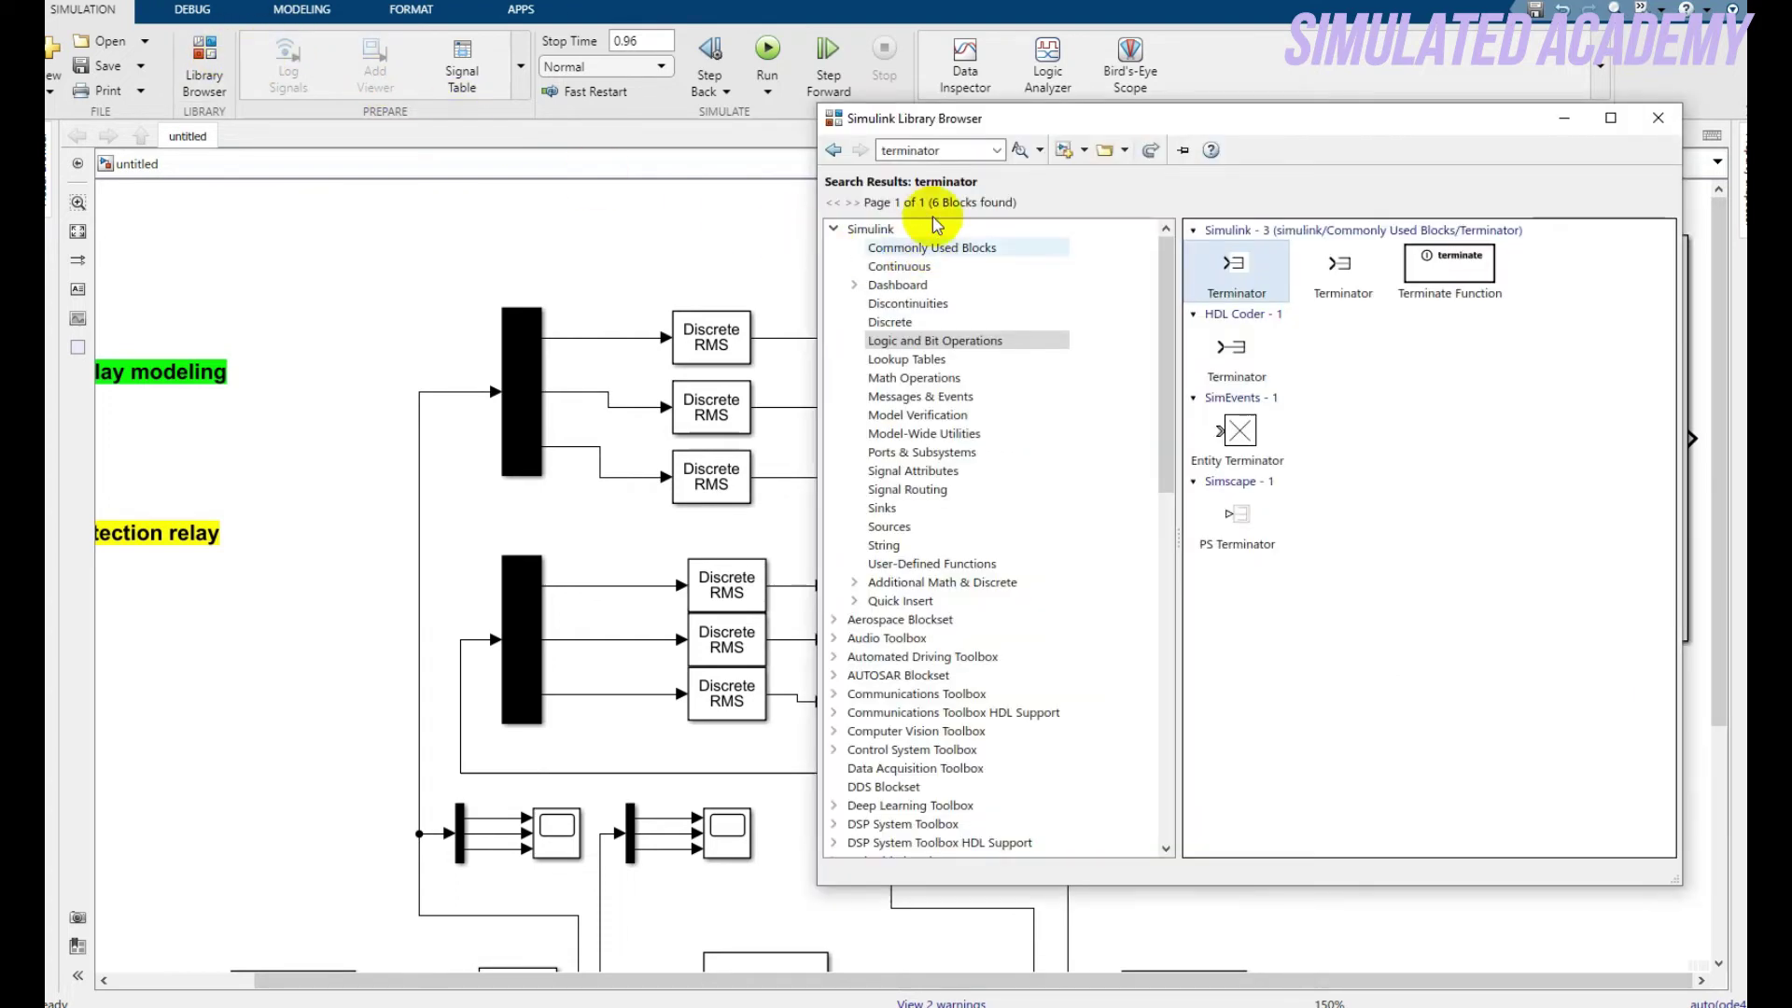
{"action": "double_click", "coordinate": [936, 152]}
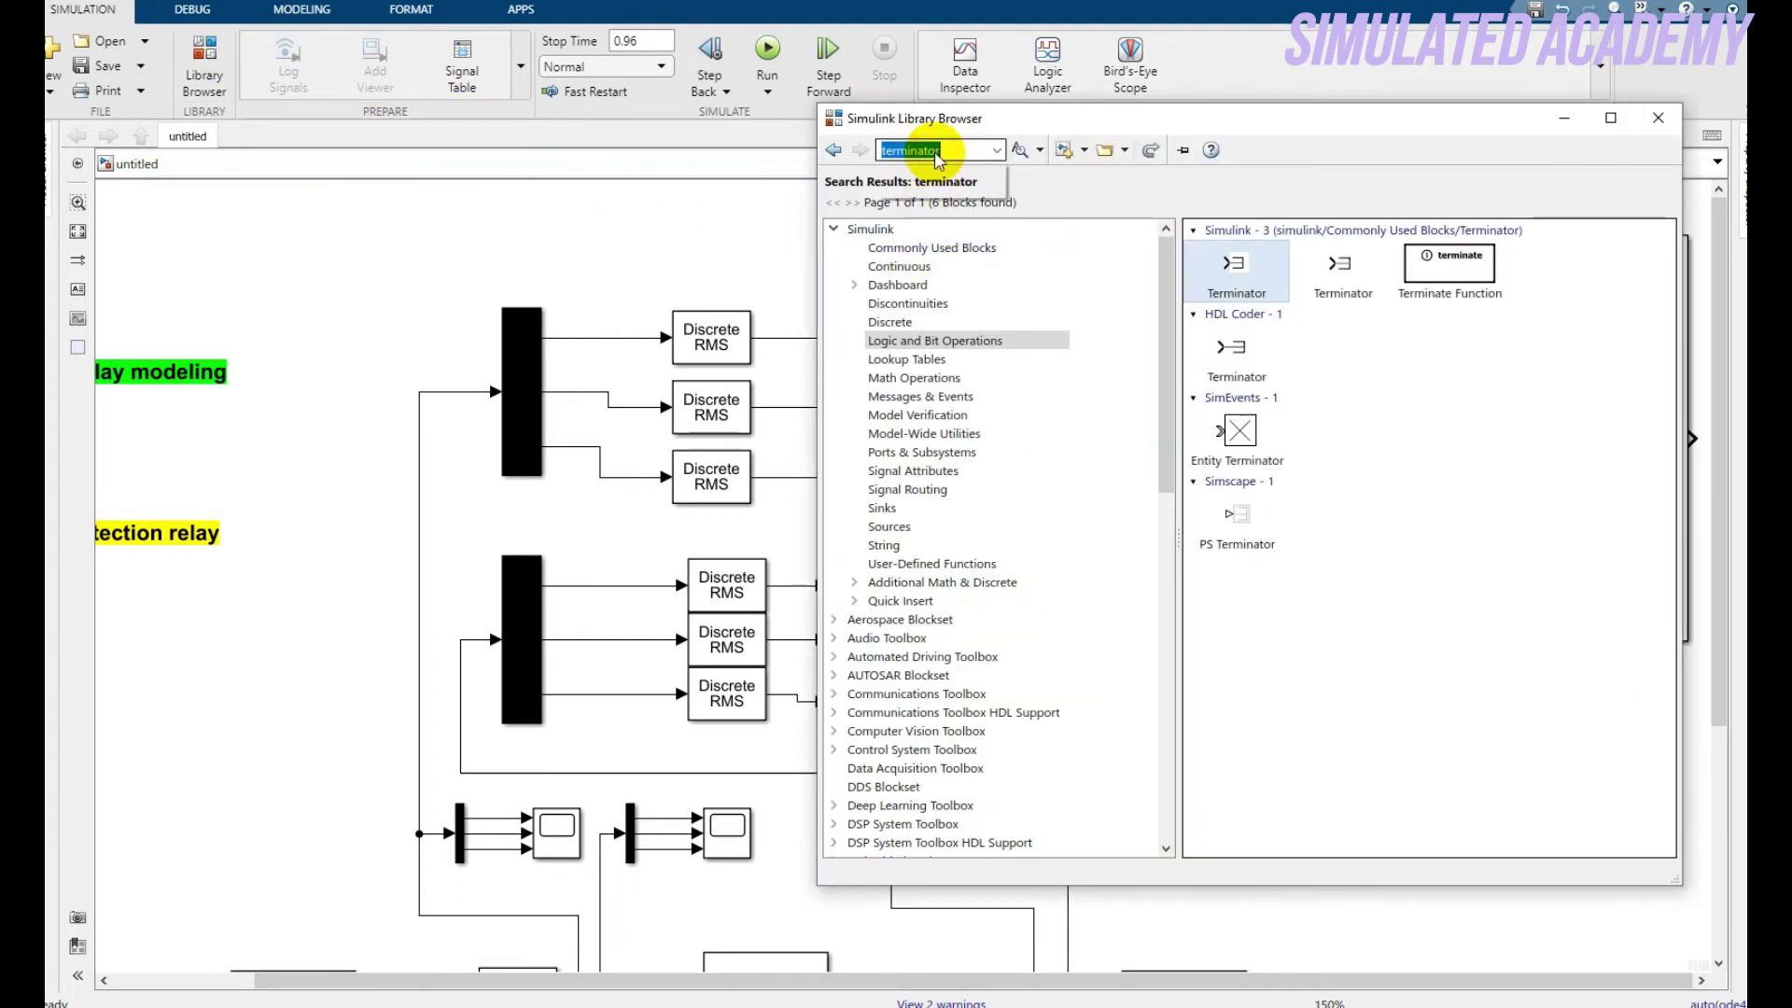
{"action": "type", "text": "data type"}
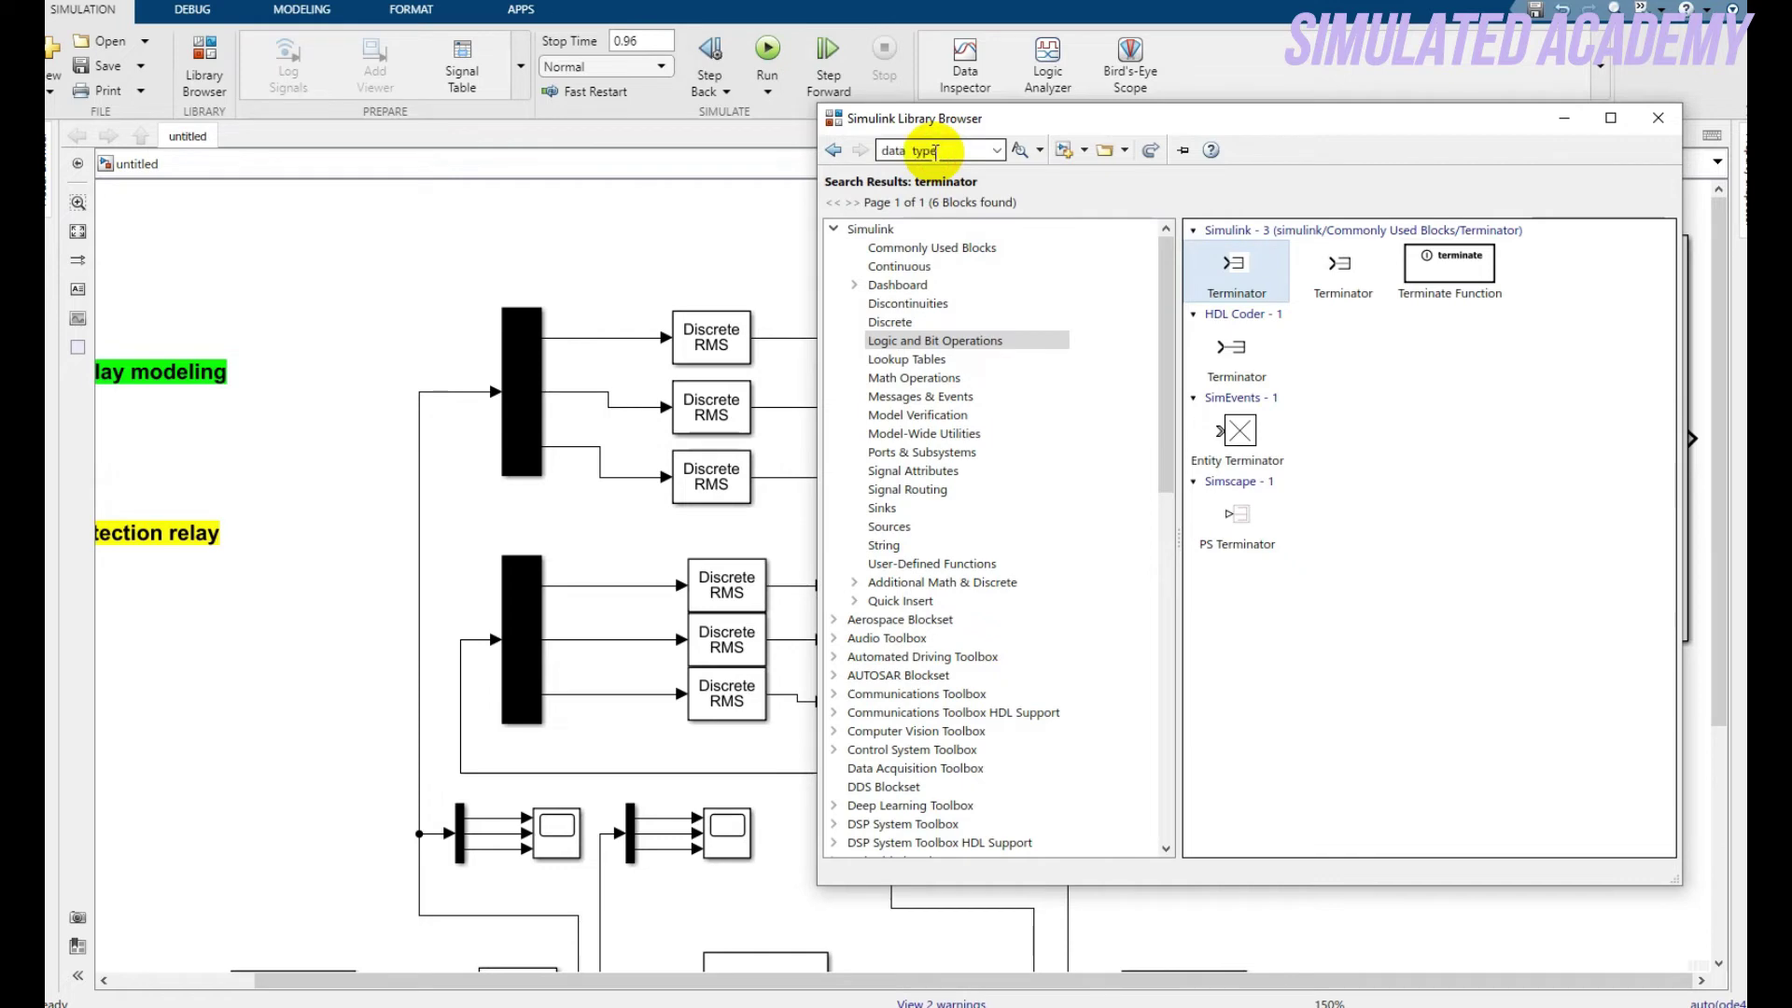
{"action": "key", "text": "Return"}
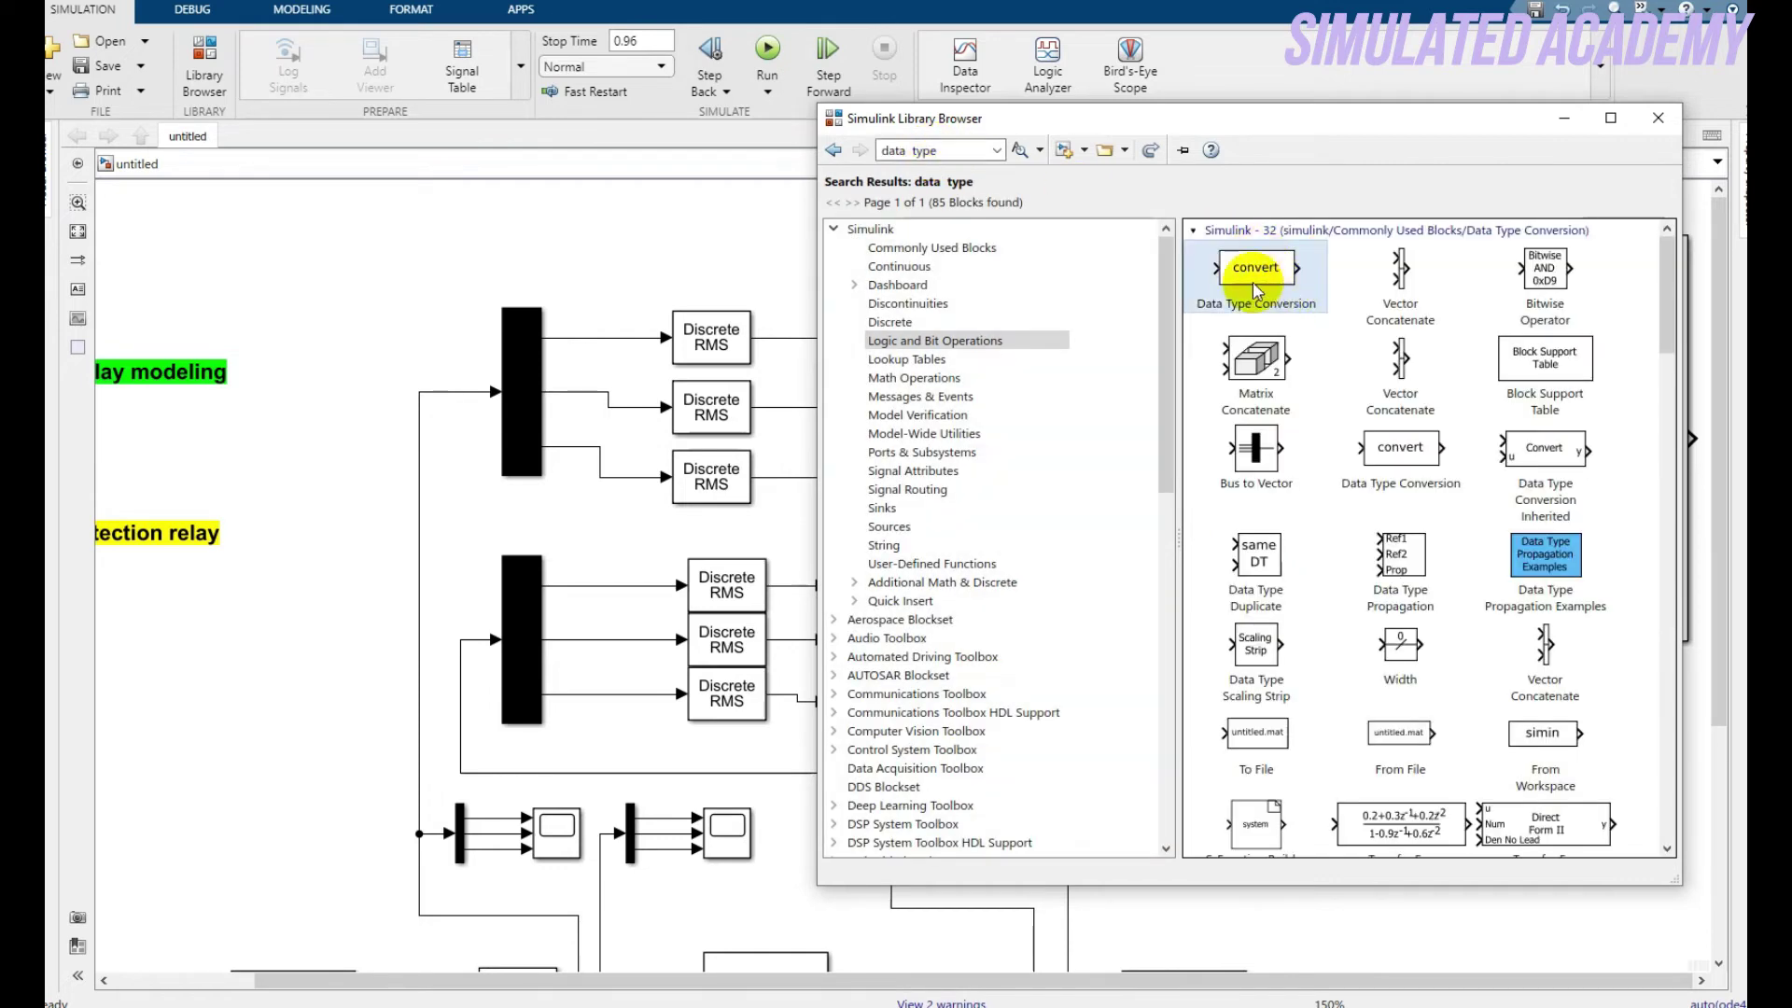
{"action": "right_click", "coordinate": [1232, 238]}
{"action": "left_click", "coordinate": [1307, 245]}
{"action": "left_click", "coordinate": [706, 244]}
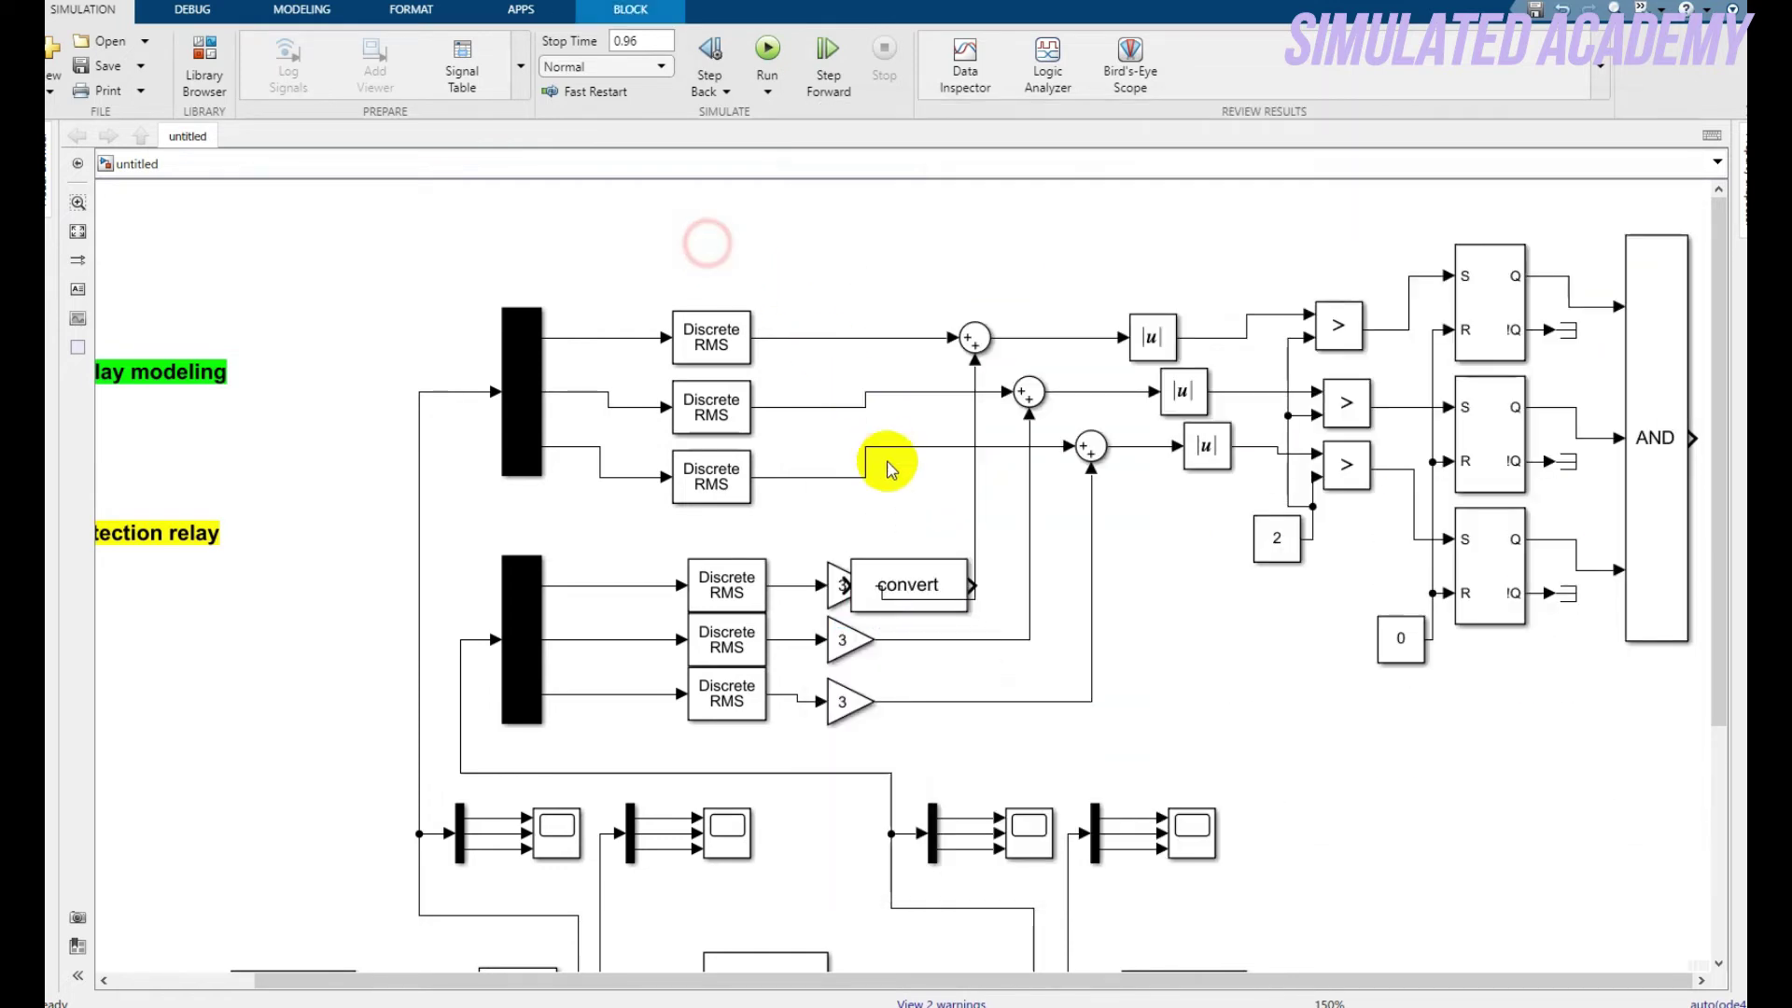
{"action": "left_click_drag", "start_coordinate": [912, 586], "coordinate": [1698, 423]}
{"action": "left_click_drag", "start_coordinate": [1738, 420], "coordinate": [1528, 467]}
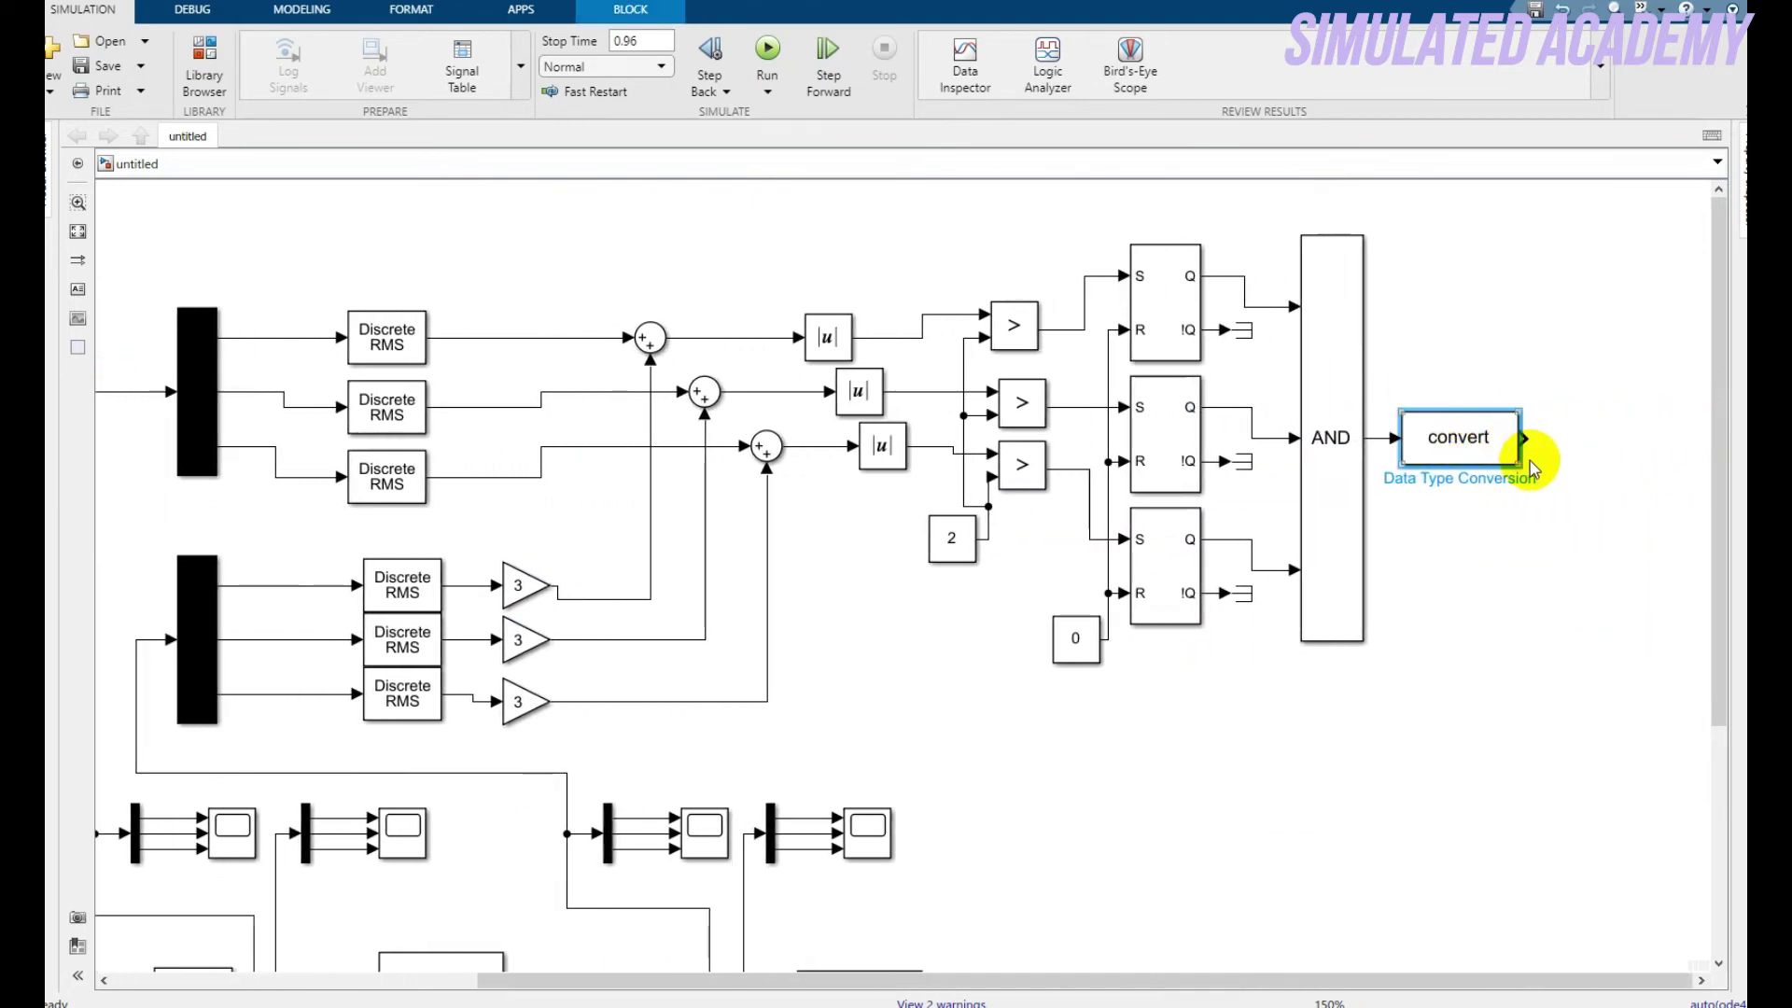
Set the Data Type Conversion block's output data type to double
{"action": "left_click", "coordinate": [1599, 458]}
{"action": "double_click", "coordinate": [1459, 446]}
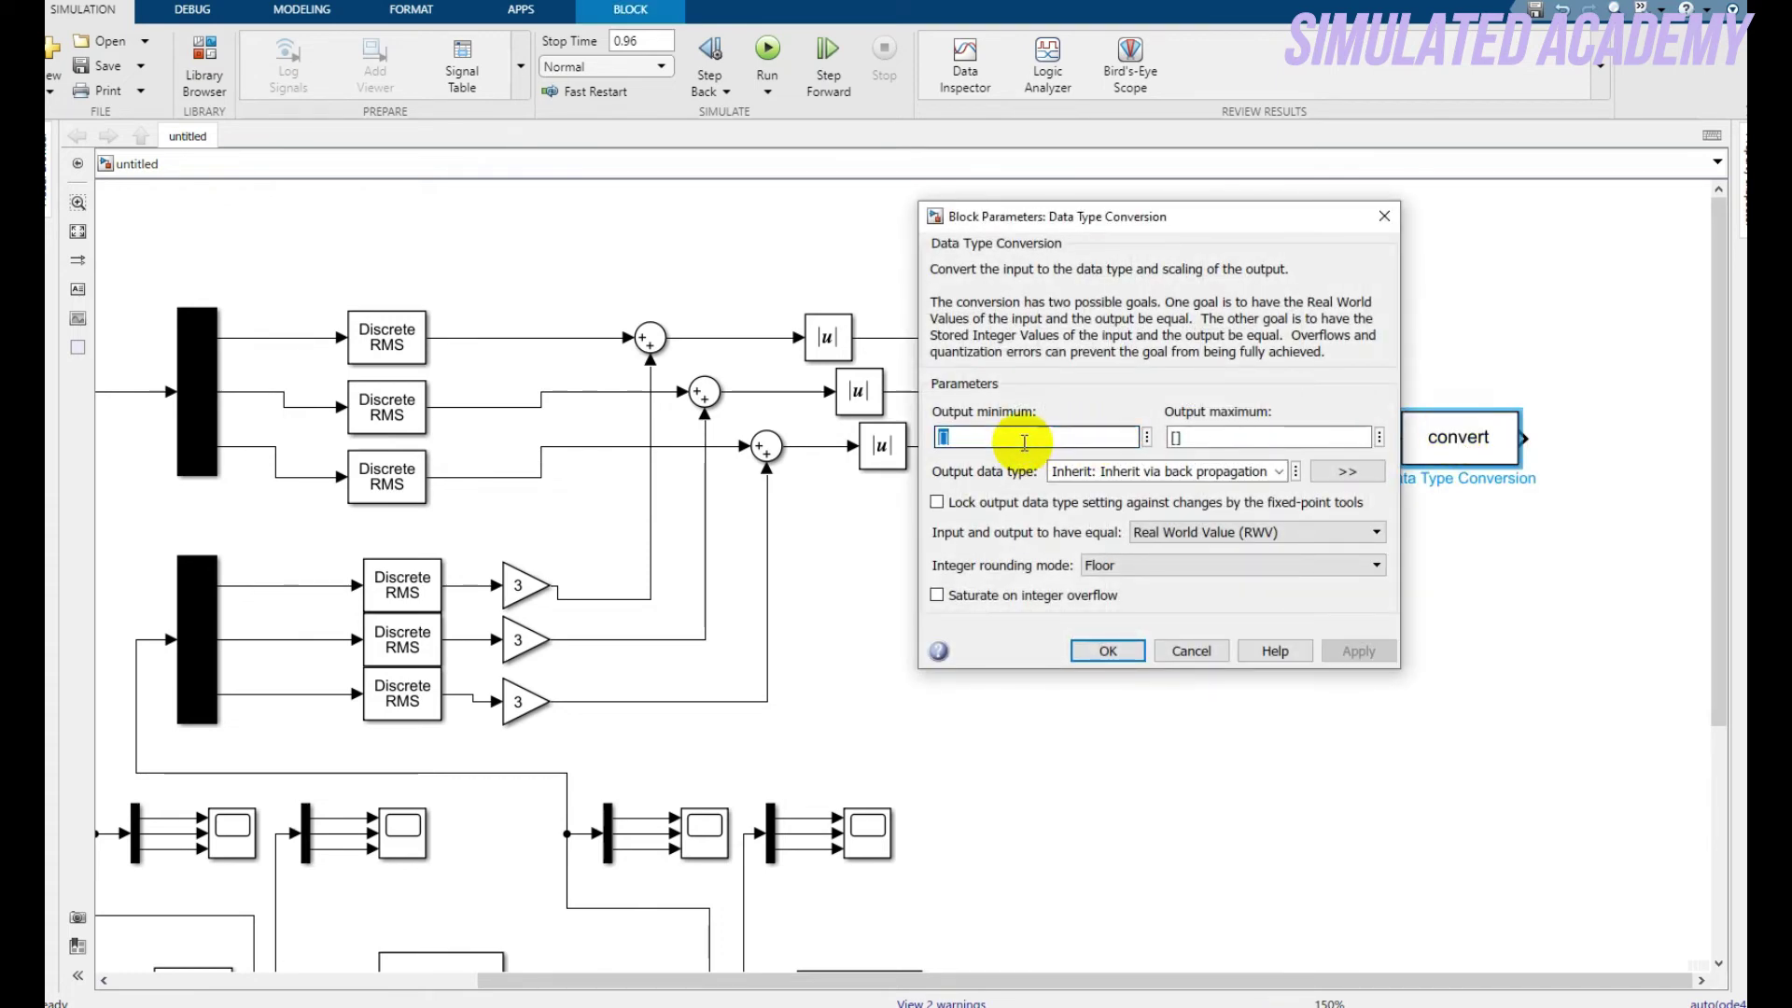
{"action": "left_click", "coordinate": [1281, 474]}
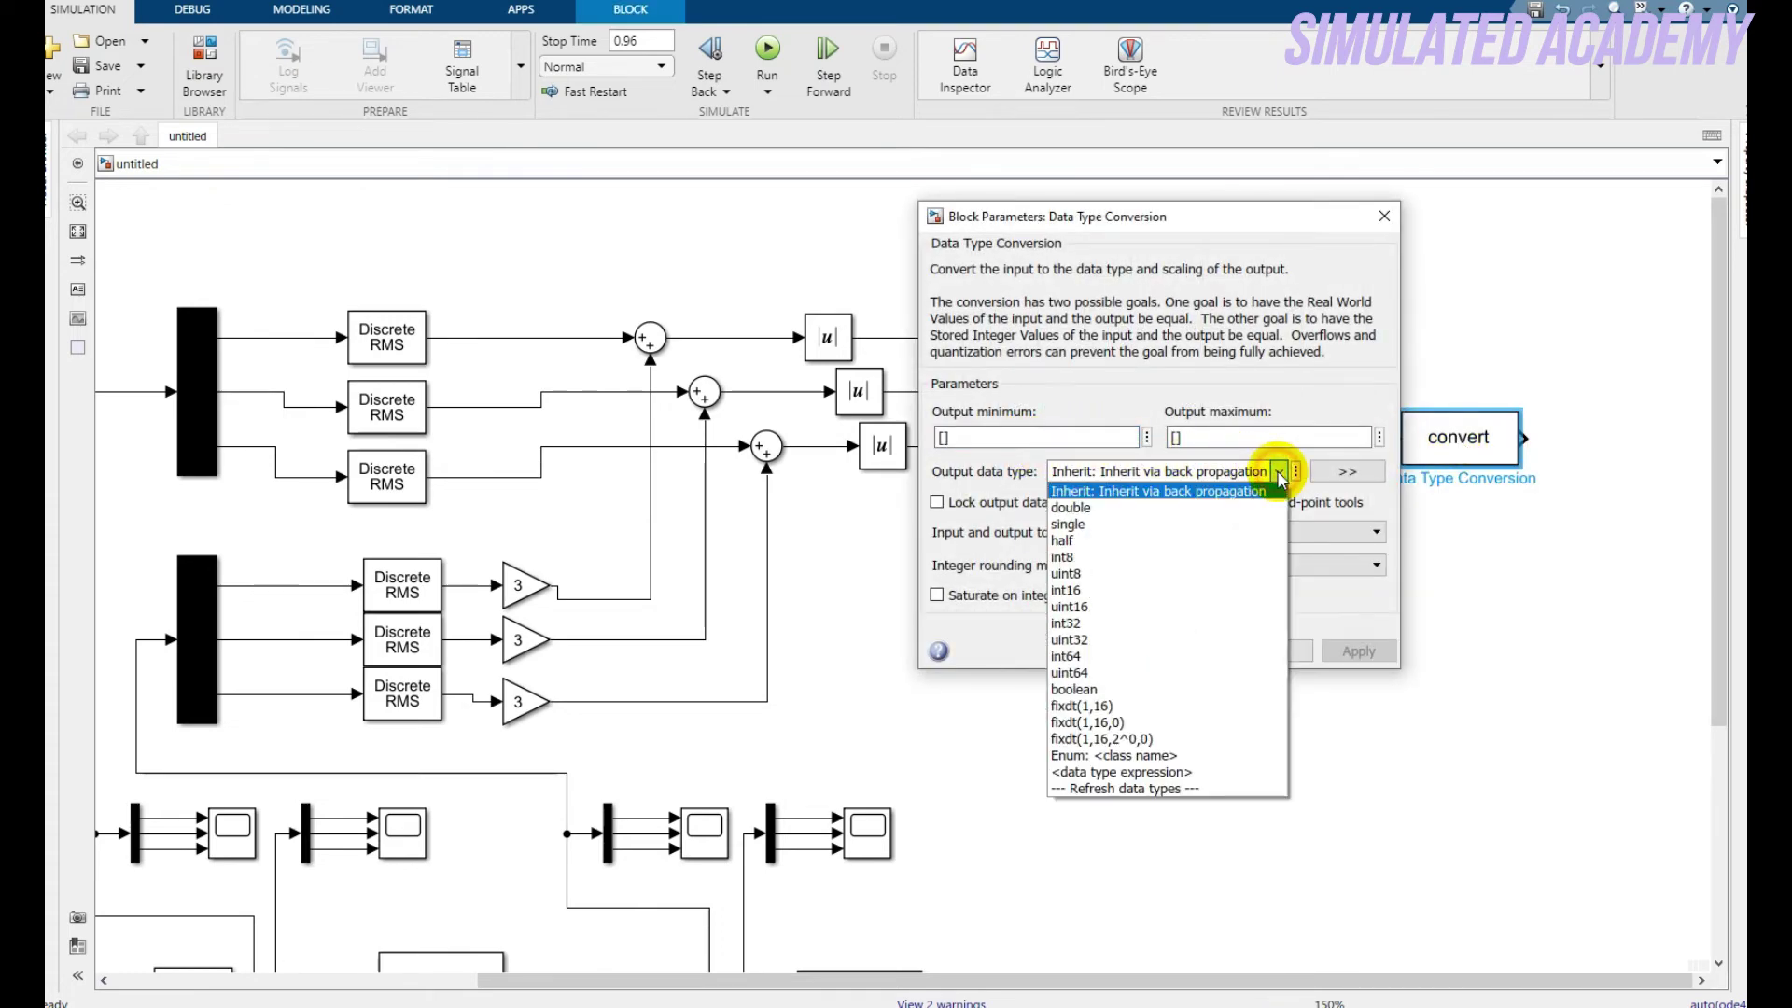
{"action": "left_click", "coordinate": [1112, 527]}
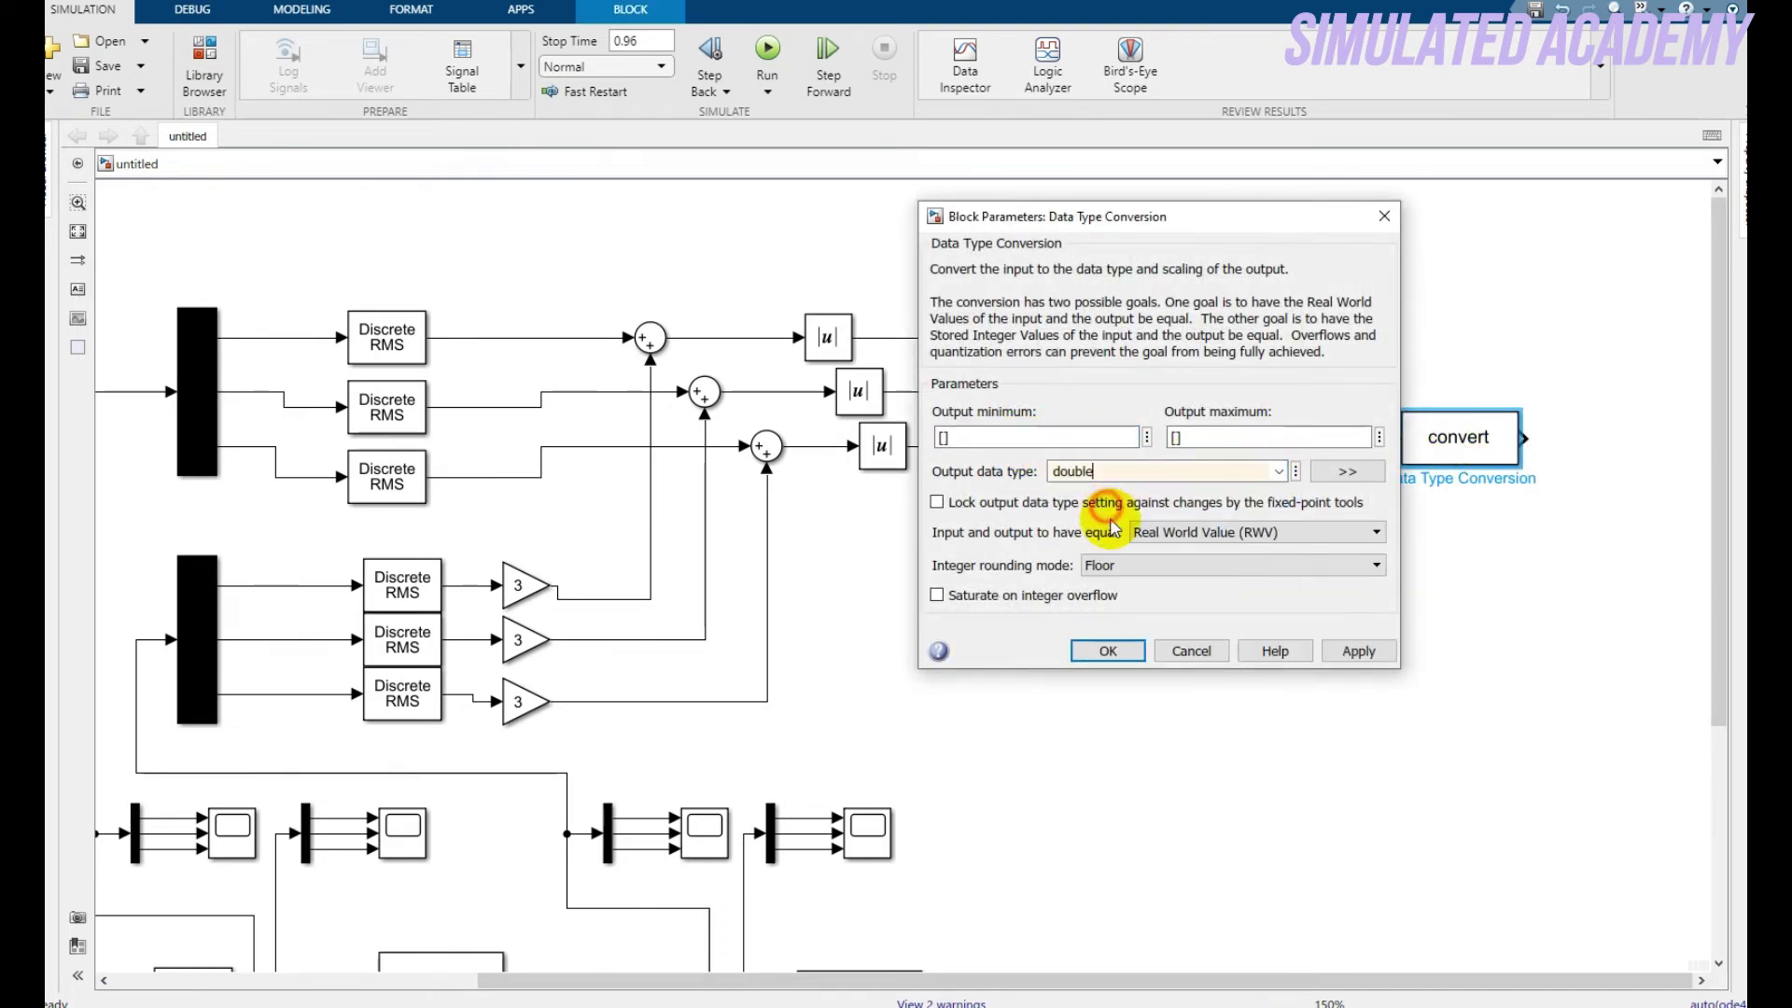
{"action": "left_click", "coordinate": [1347, 651]}
{"action": "left_click", "coordinate": [1108, 651]}
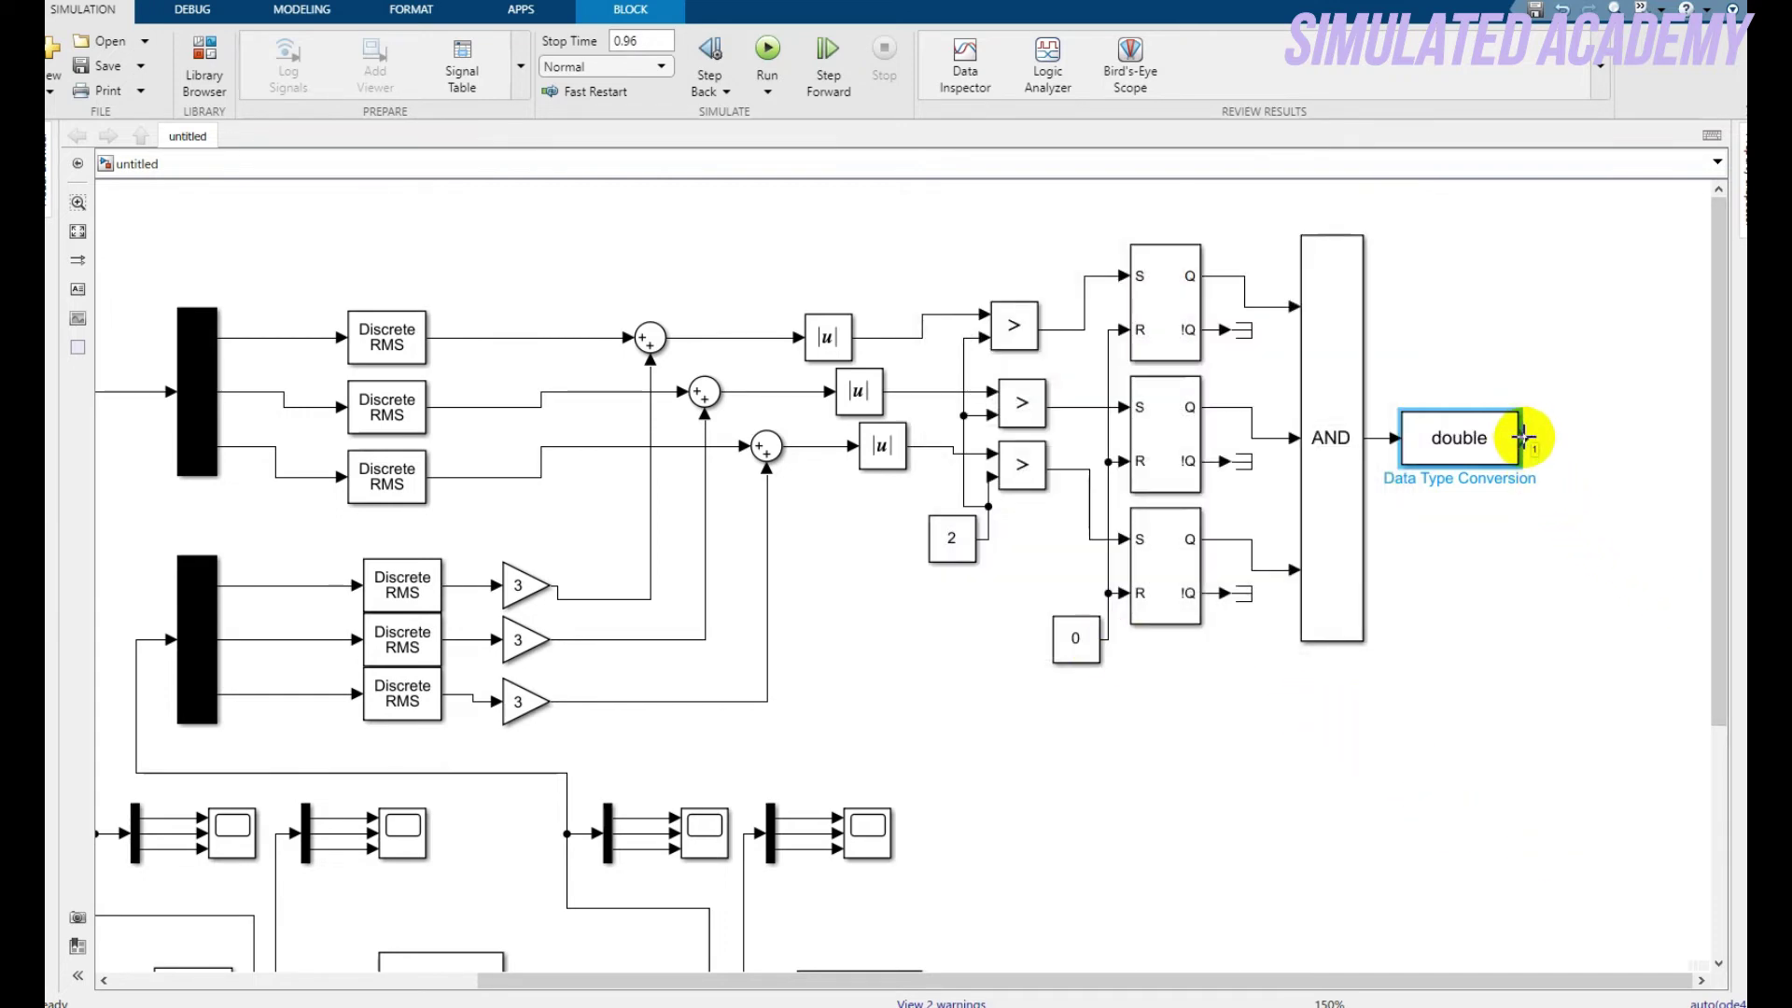
Connect the Data Type Conversion output to the com input of the load-side three-phase breaker
{"action": "left_click_drag", "start_coordinate": [1523, 438], "coordinate": [1164, 790]}
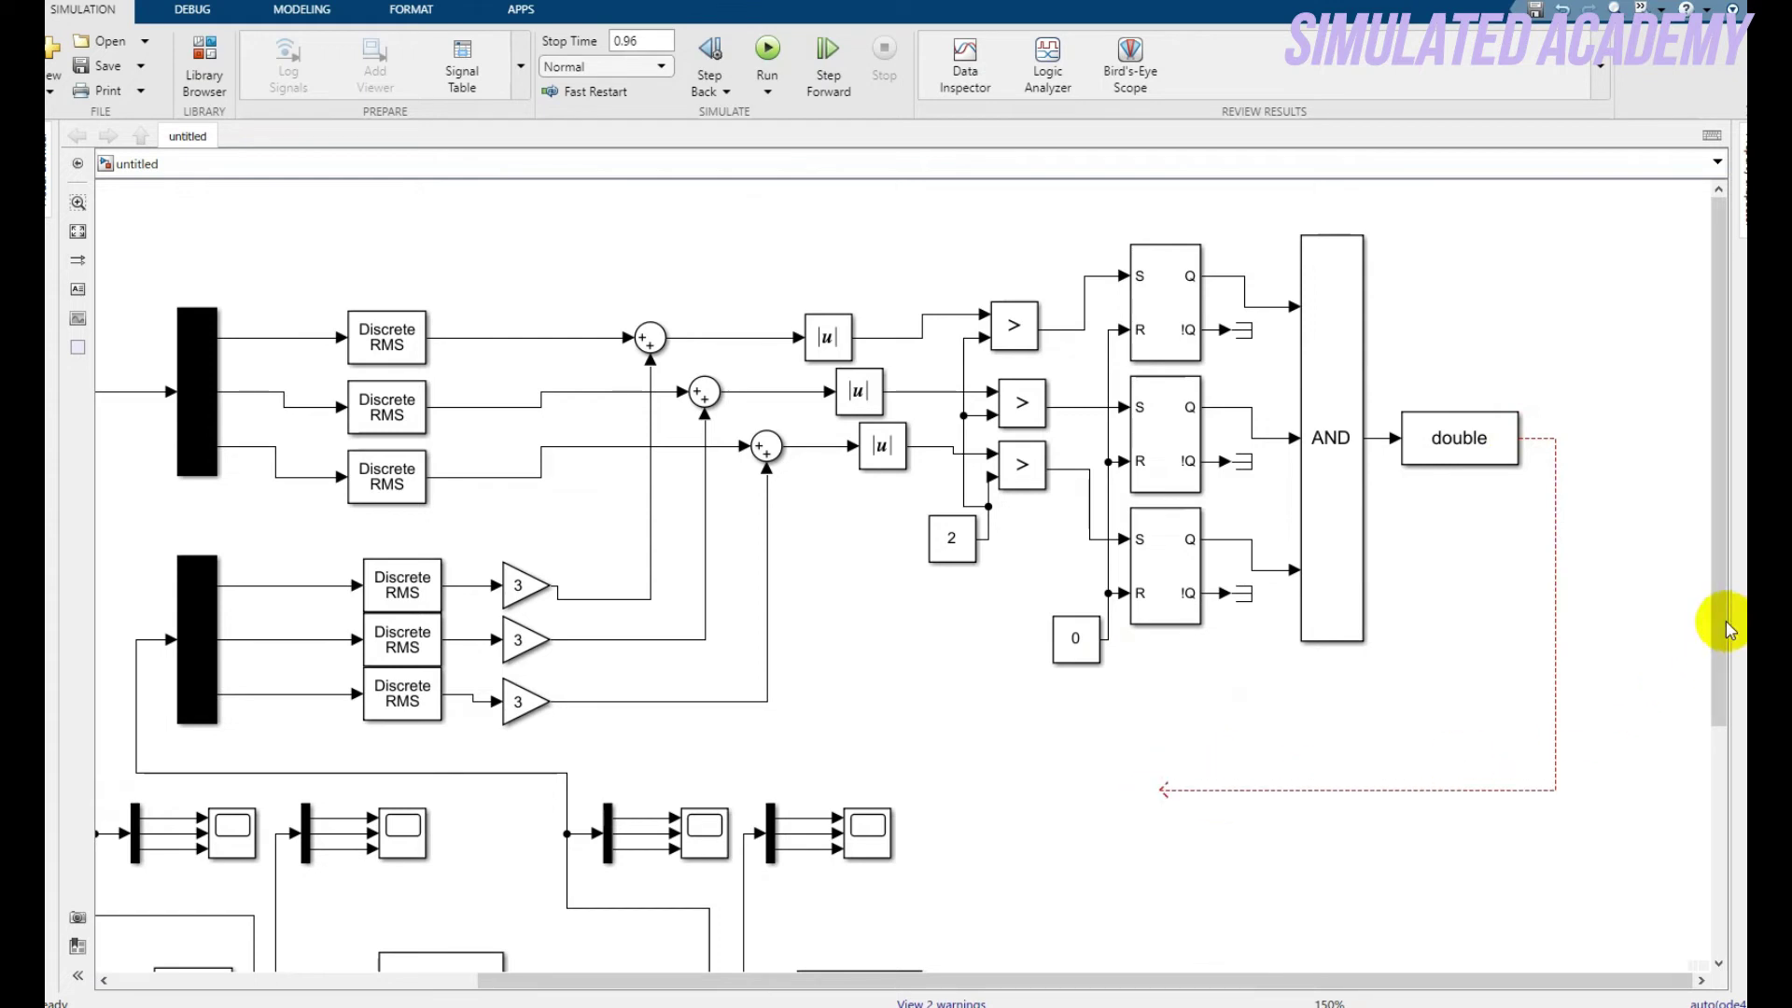
{"action": "left_click_drag", "start_coordinate": [1726, 630], "coordinate": [1727, 821]}
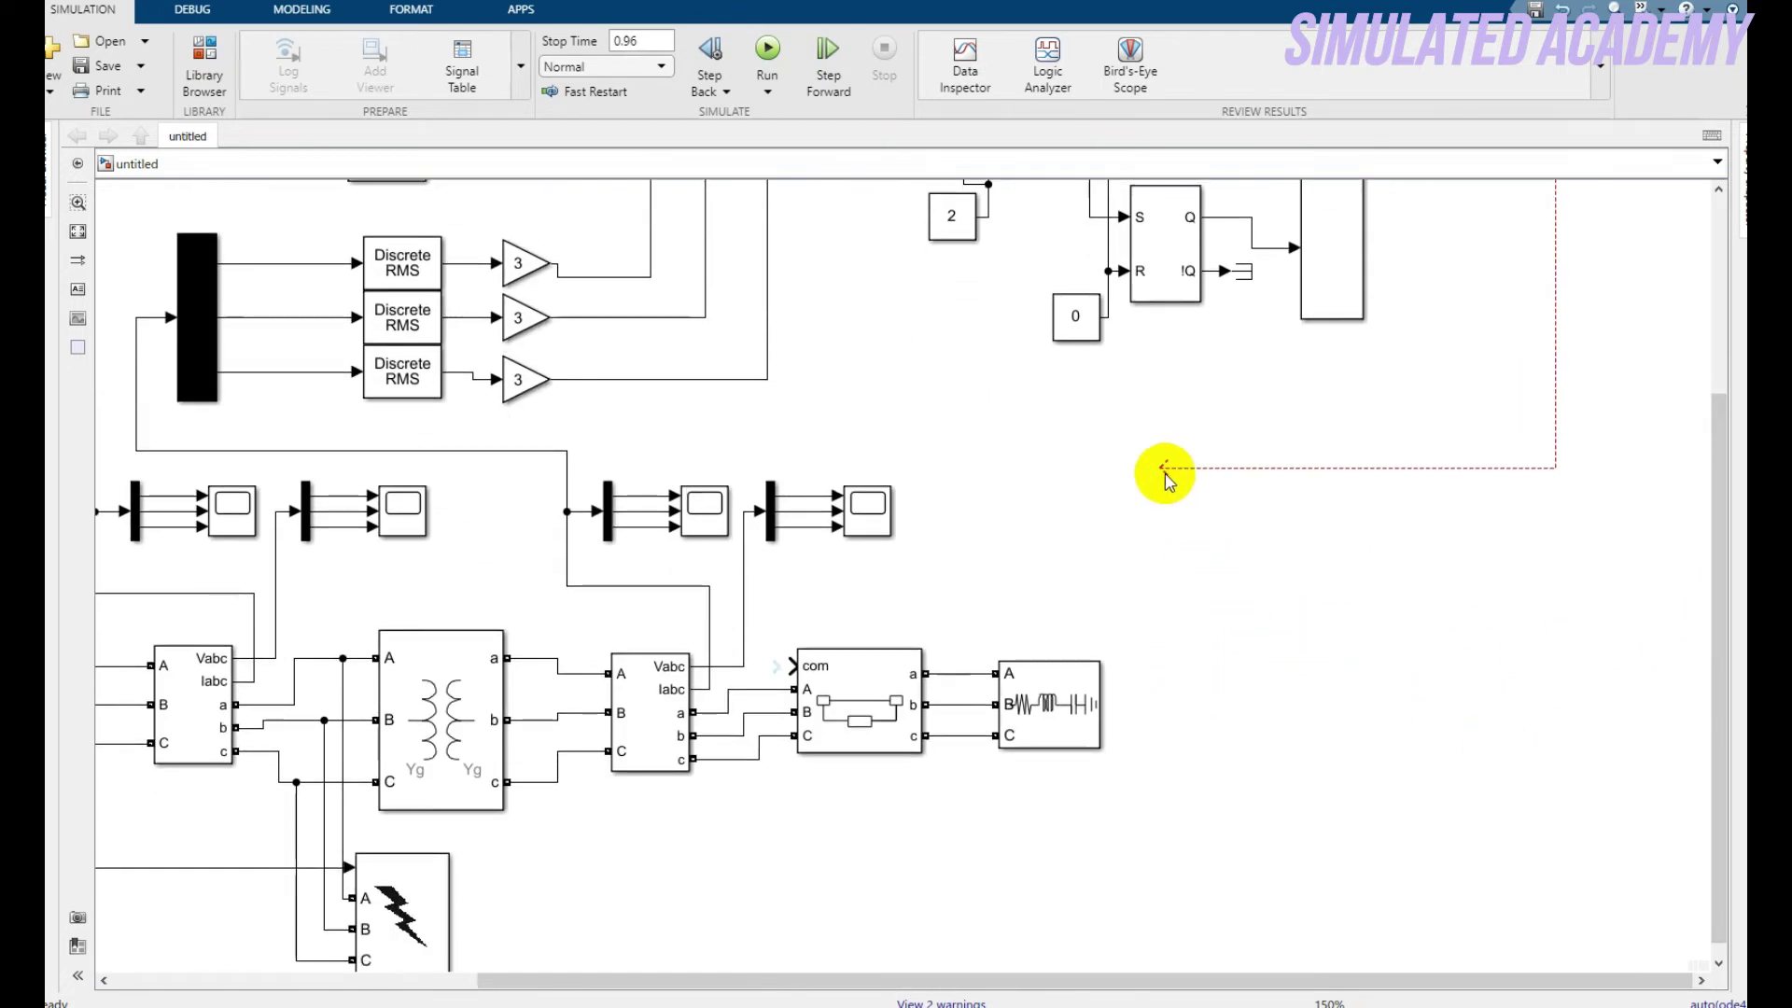
{"action": "left_click_drag", "start_coordinate": [1163, 469], "coordinate": [791, 666]}
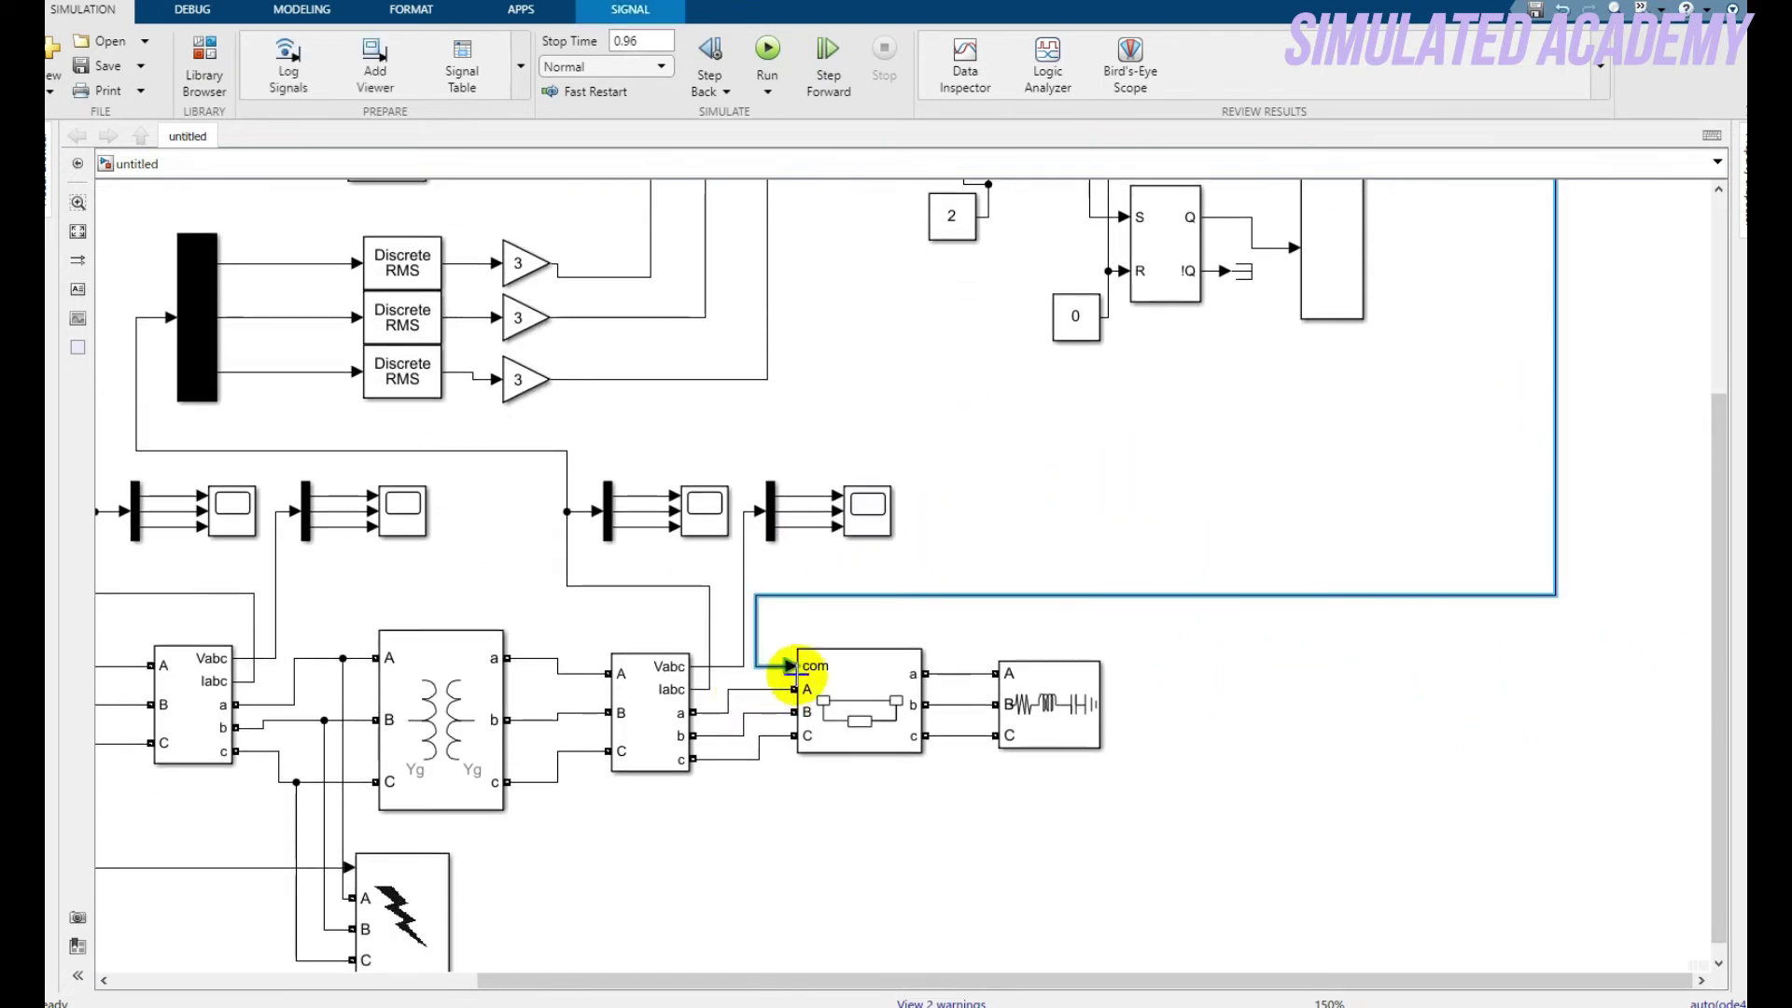
{"action": "left_click", "coordinate": [1250, 670]}
Branch the trip signal line to the com input of the source-side three-phase breaker
{"action": "scroll", "coordinate": [1720, 752], "scroll_direction": "up", "scroll_amount": 5}
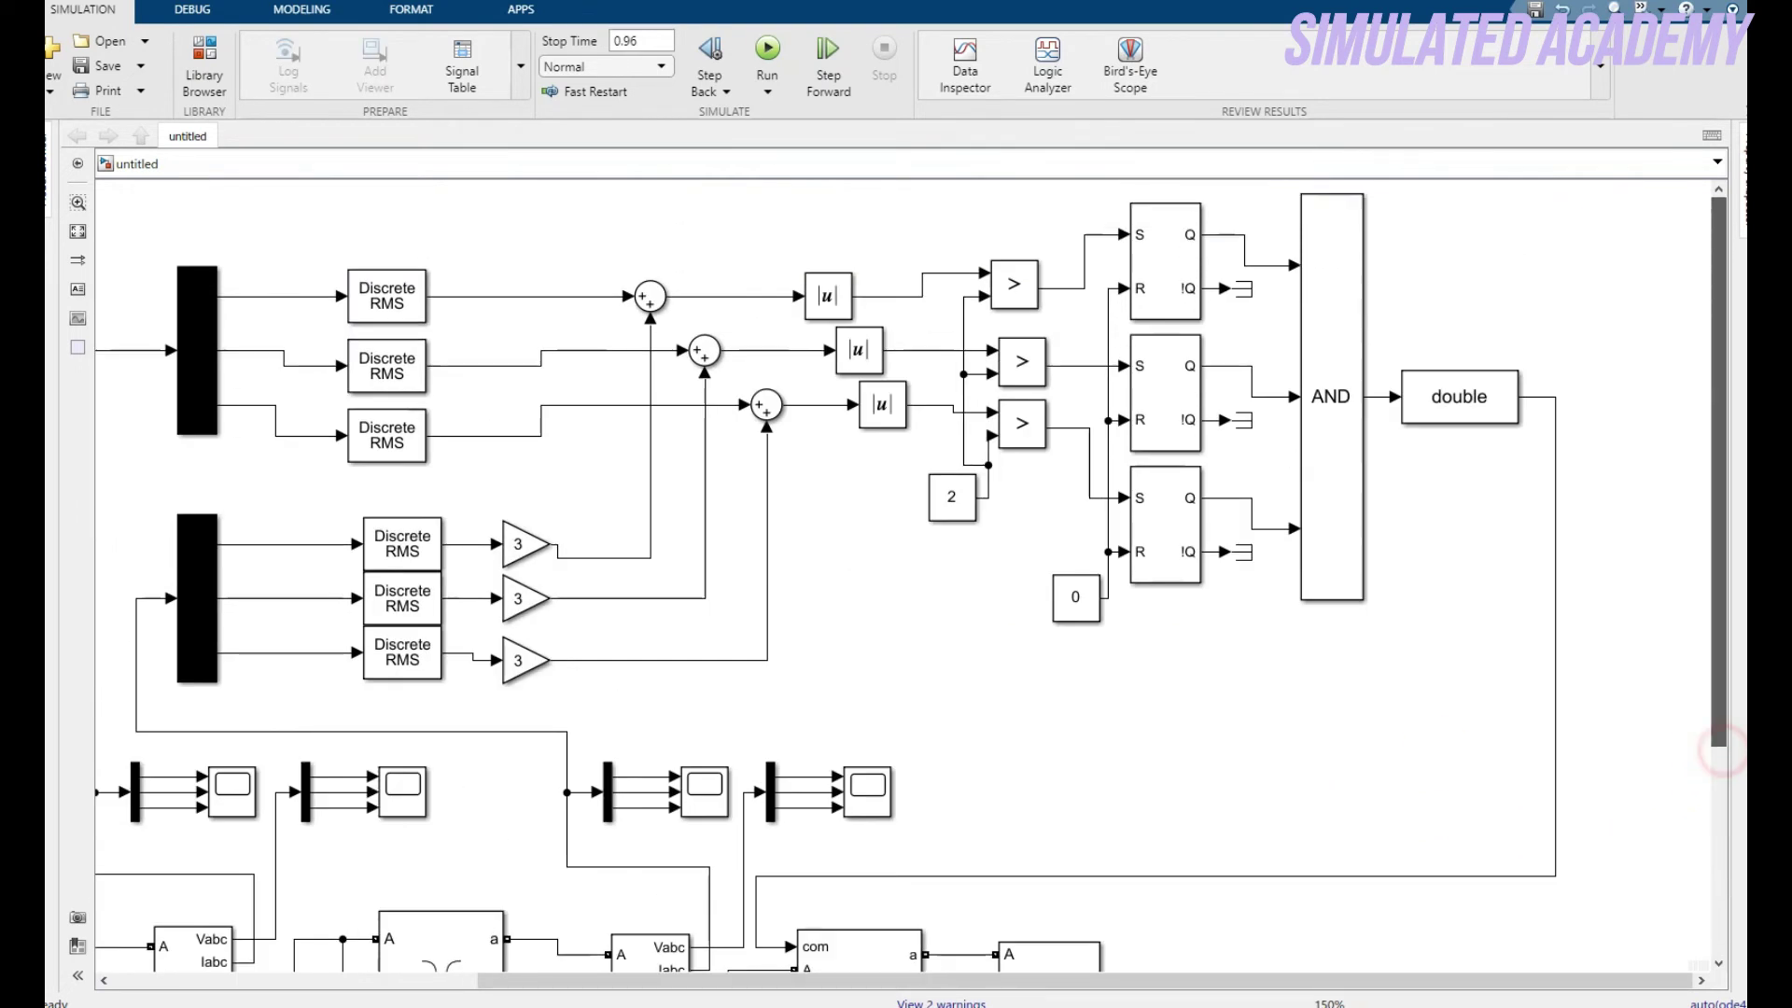
{"action": "left_click_drag", "start_coordinate": [1020, 978], "coordinate": [484, 987]}
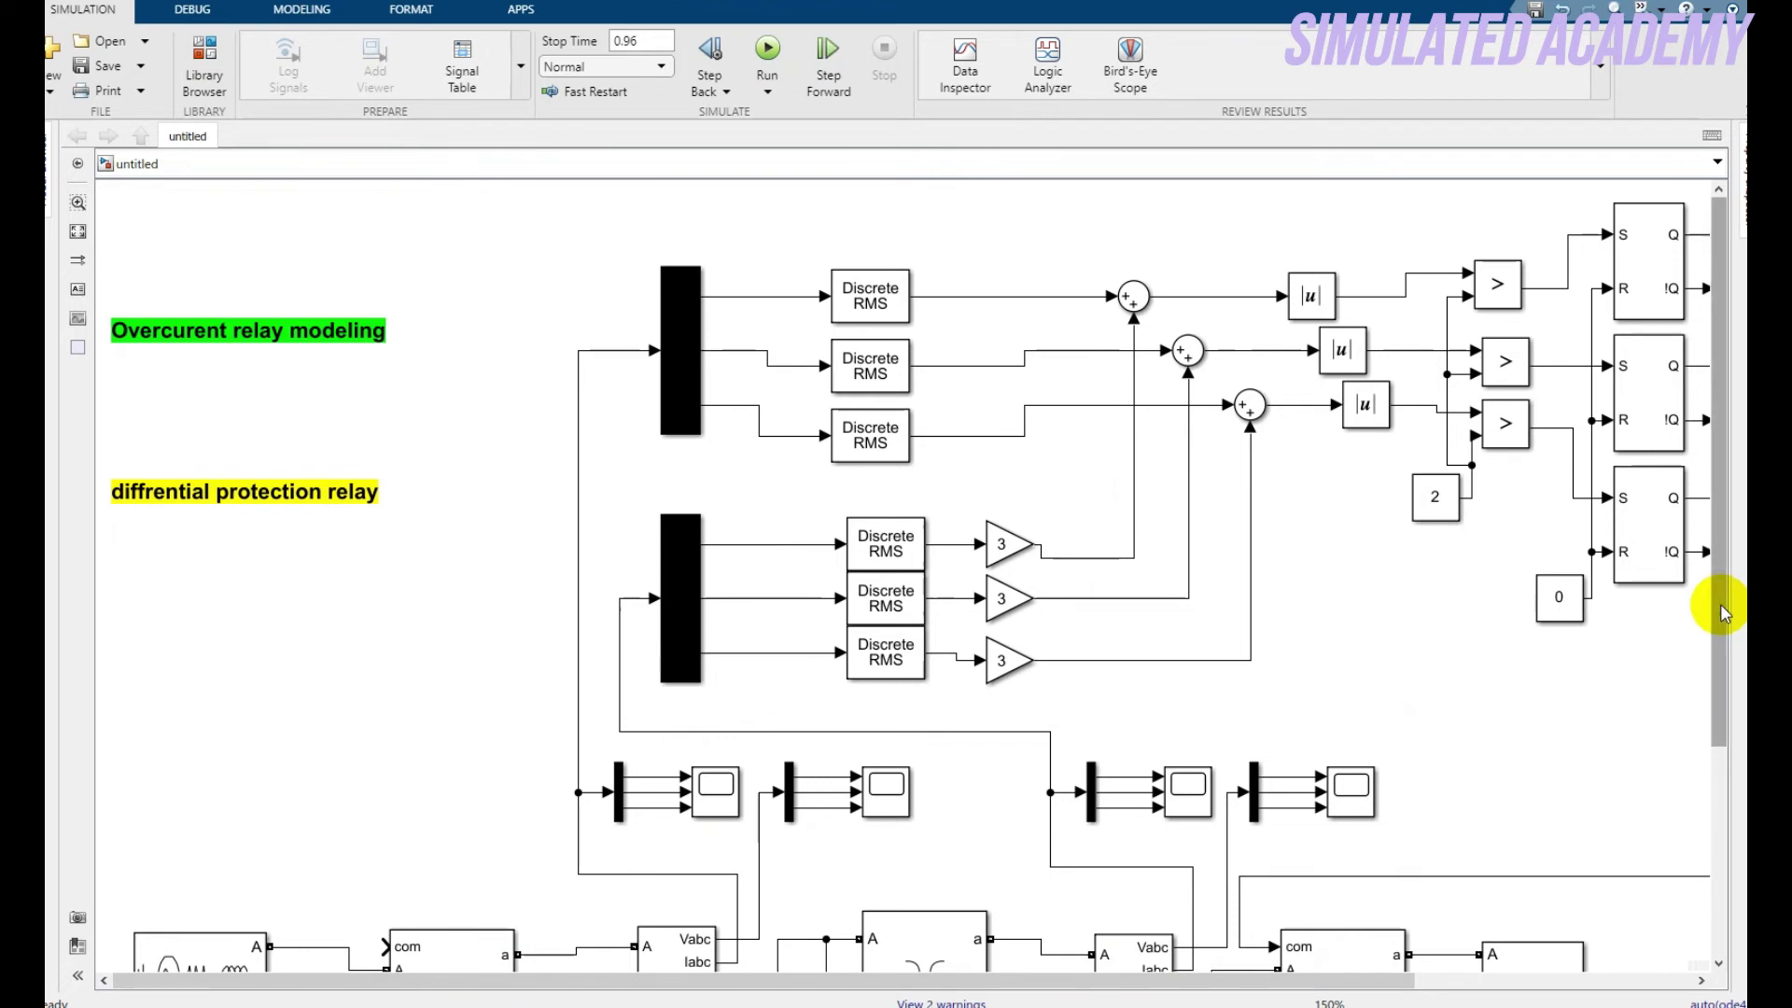
{"action": "left_click_drag", "start_coordinate": [1720, 600], "coordinate": [1651, 760]}
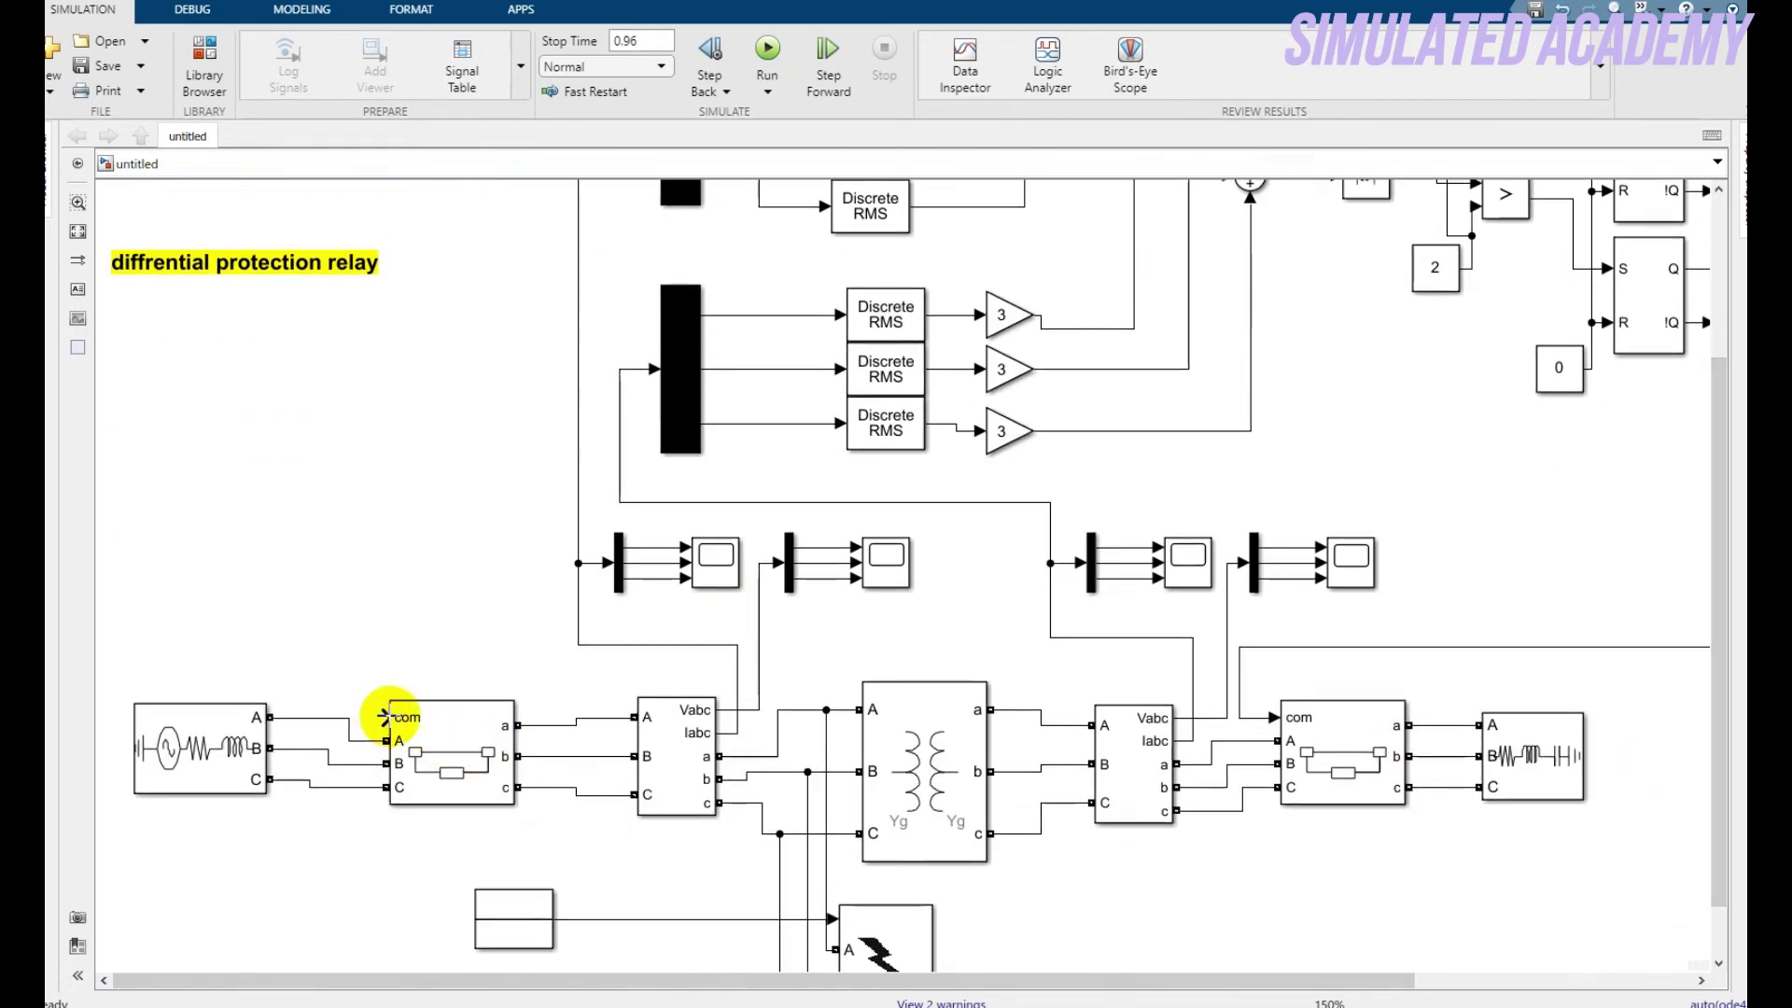
{"action": "left_click_drag", "start_coordinate": [385, 717], "coordinate": [1253, 647]}
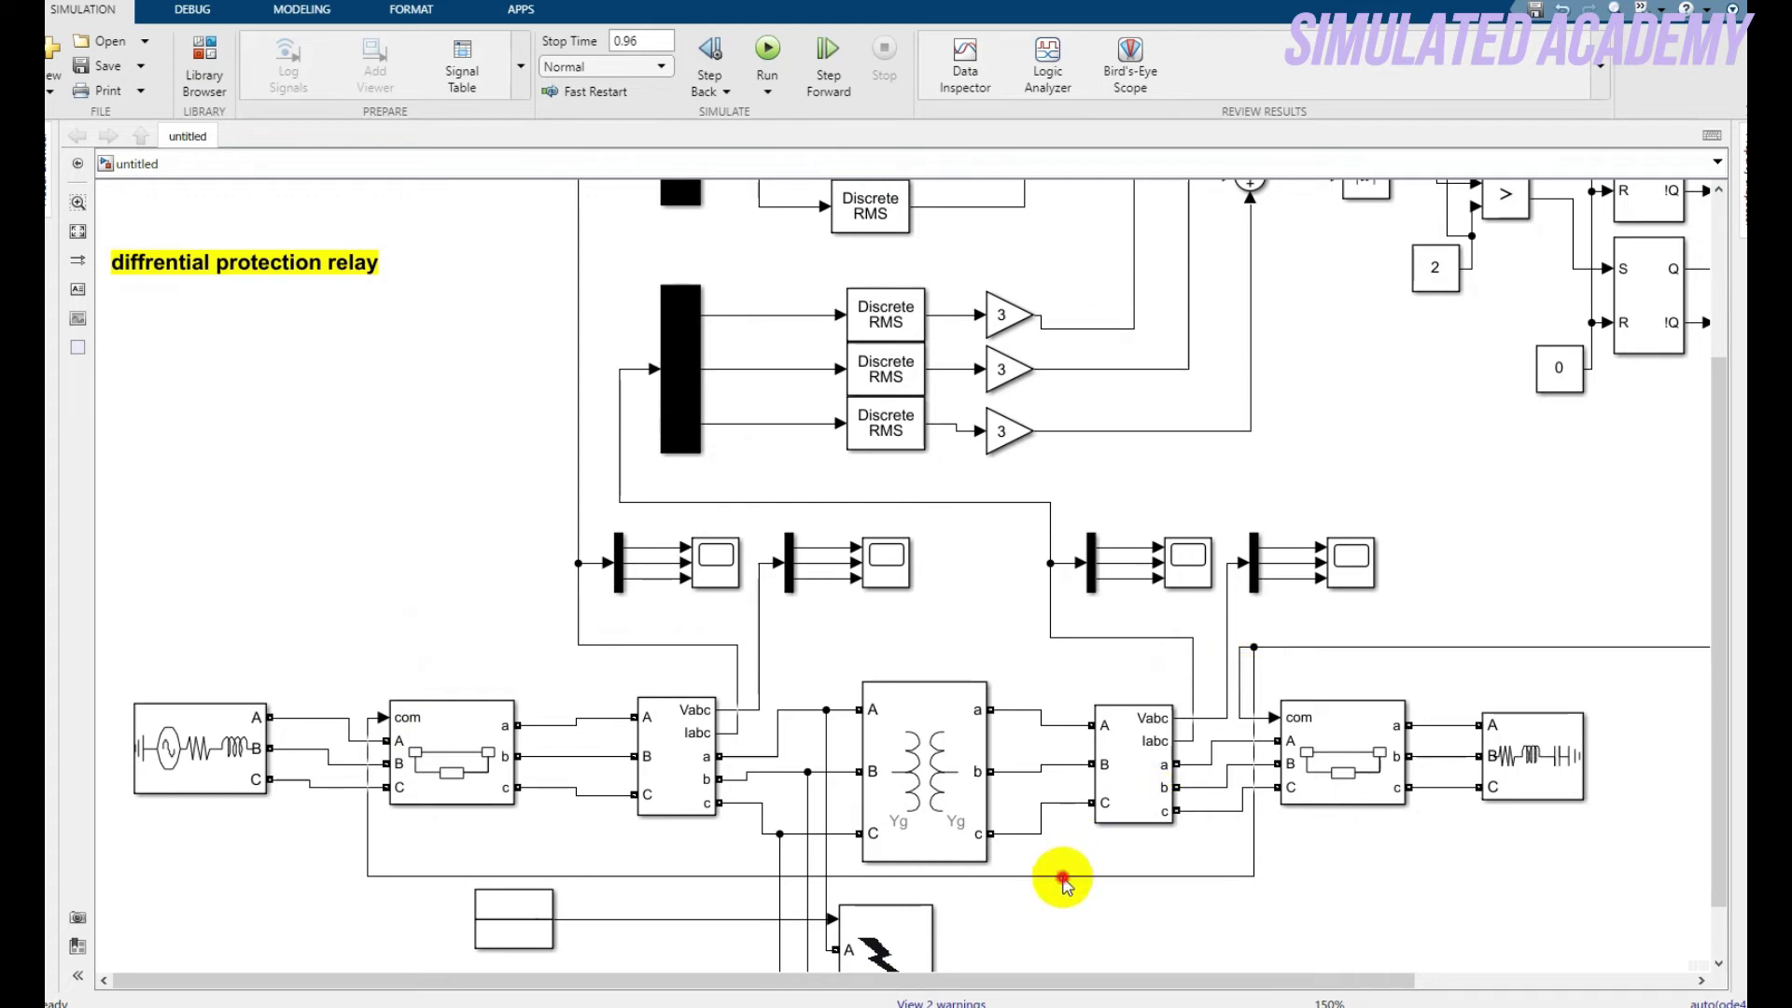
Reroute the source-side breaker's trip line above and around the relay blocks, branching it close to the Data Type Conversion output
{"action": "left_click_drag", "start_coordinate": [1063, 877], "coordinate": [1028, 320]}
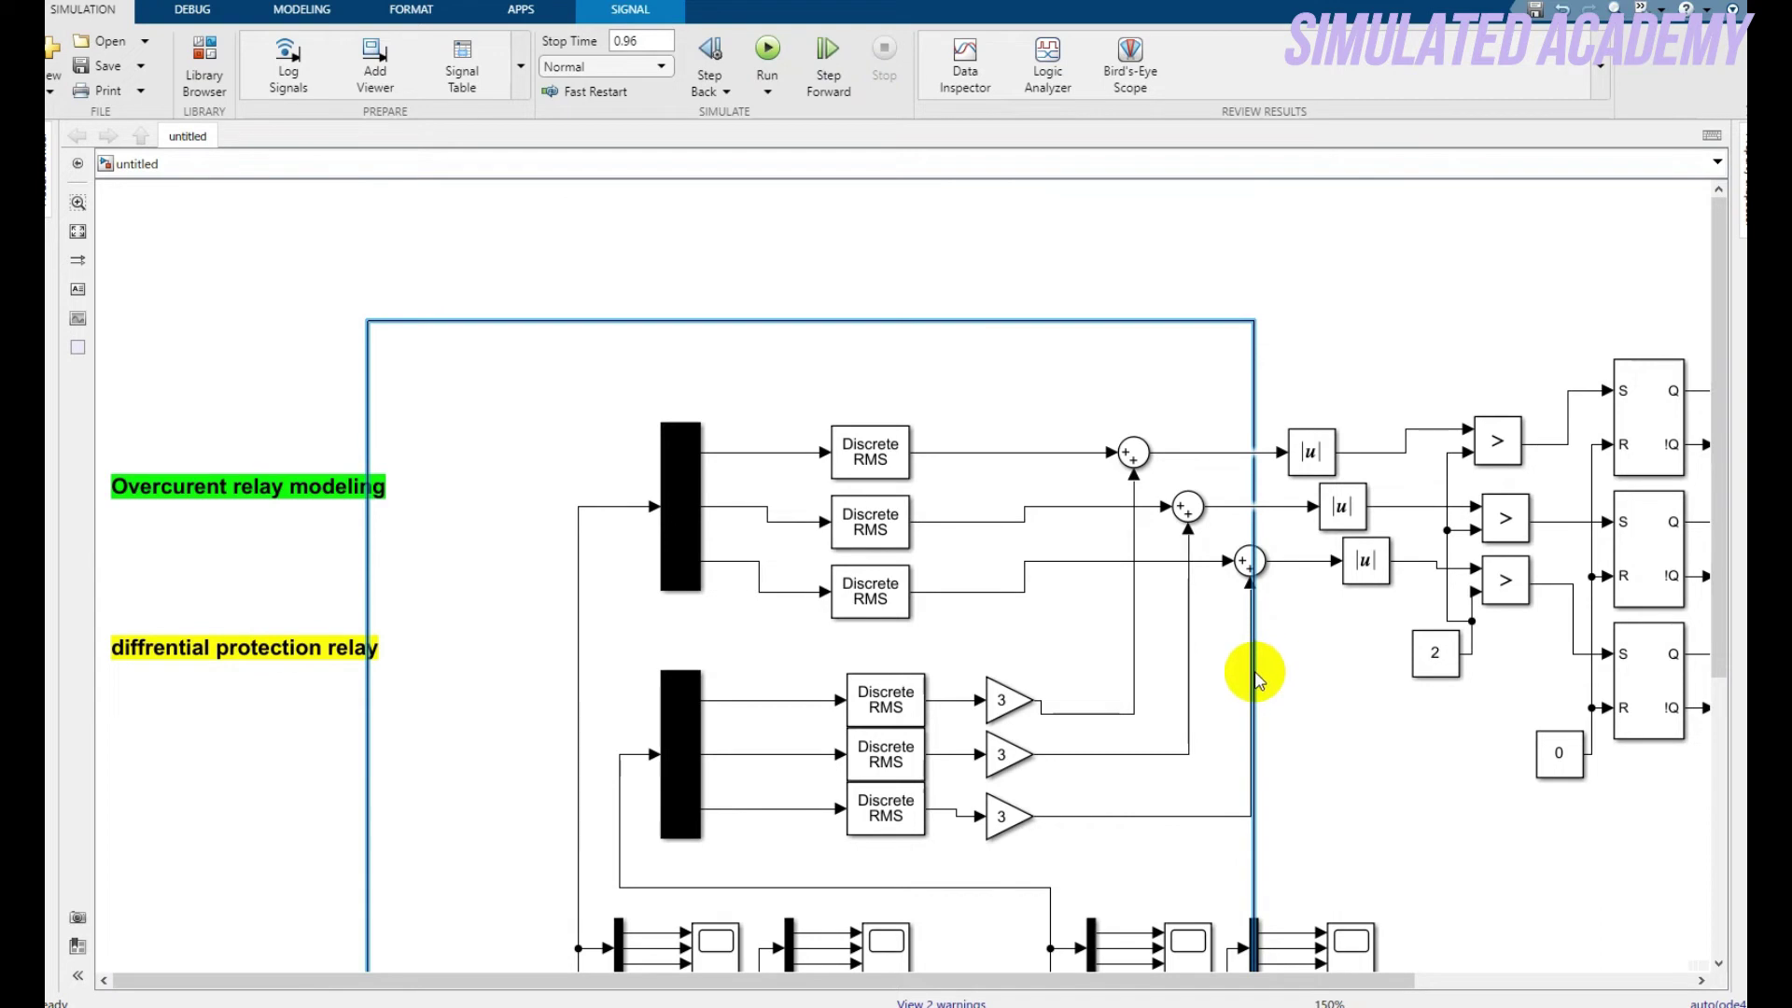
{"action": "left_click_drag", "start_coordinate": [1253, 674], "coordinate": [1601, 532]}
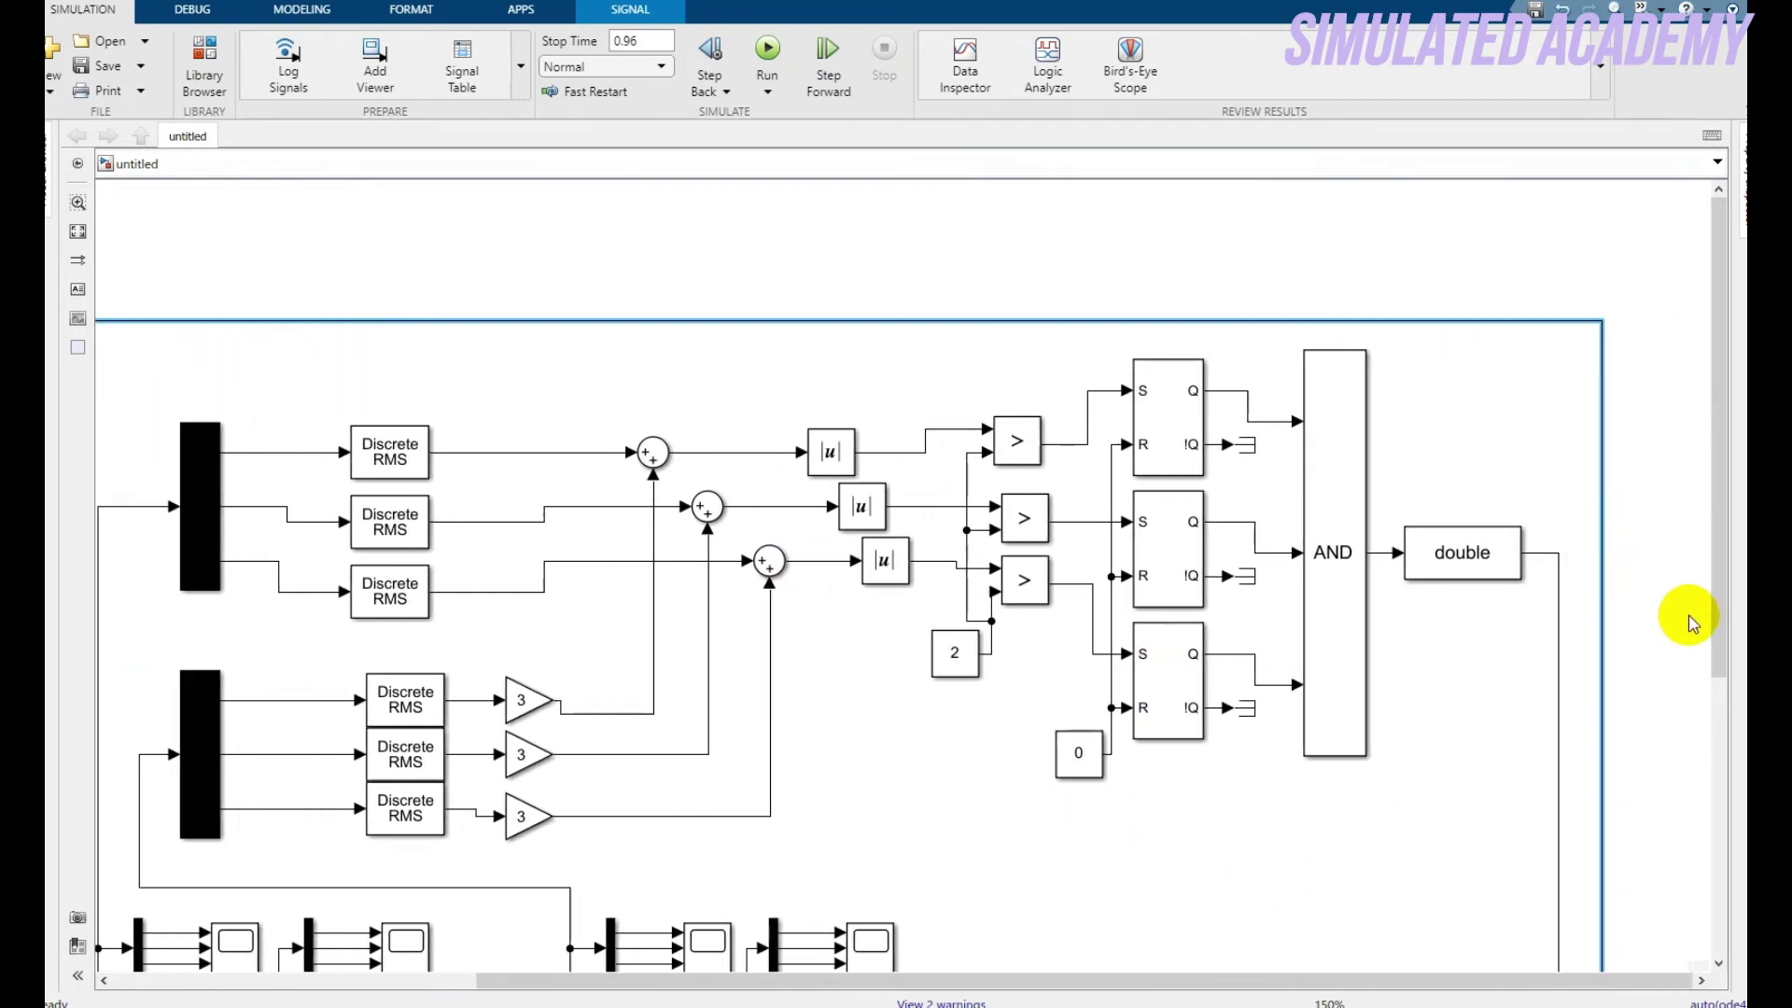
{"action": "left_click_drag", "start_coordinate": [1720, 608], "coordinate": [1692, 860]}
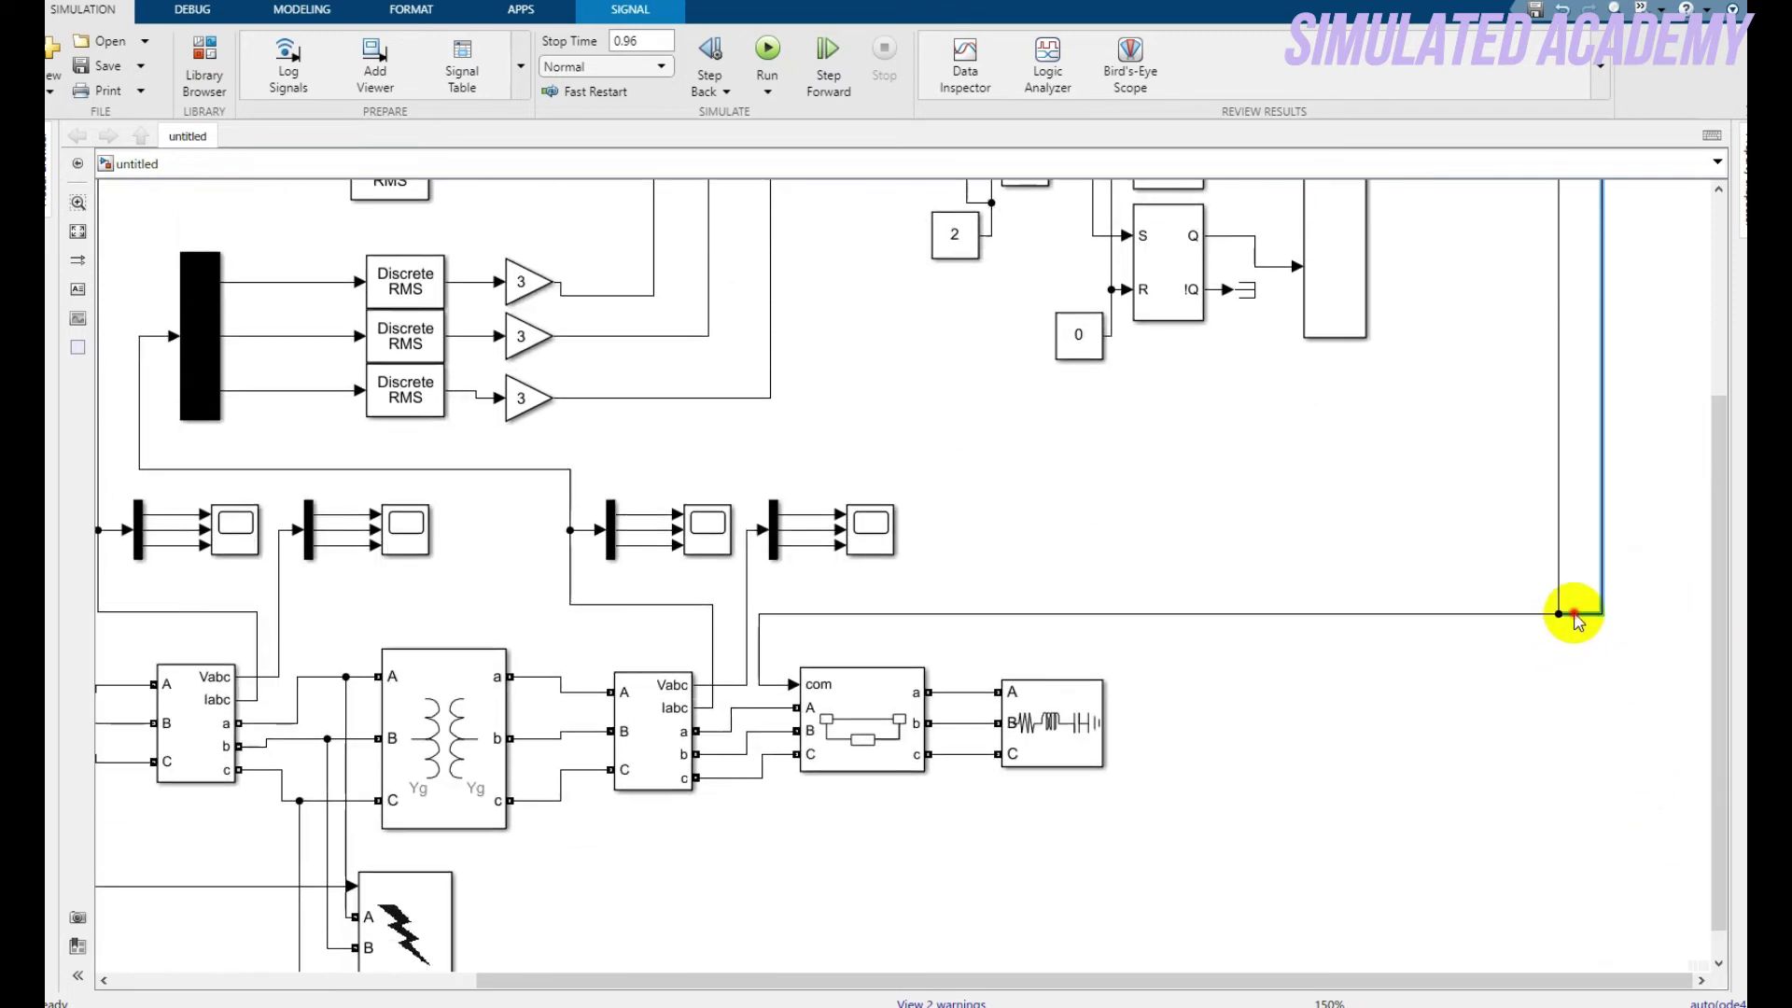
{"action": "left_click_drag", "start_coordinate": [1575, 616], "coordinate": [1572, 285]}
{"action": "scroll", "coordinate": [1726, 438], "scroll_direction": "down", "scroll_amount": 3}
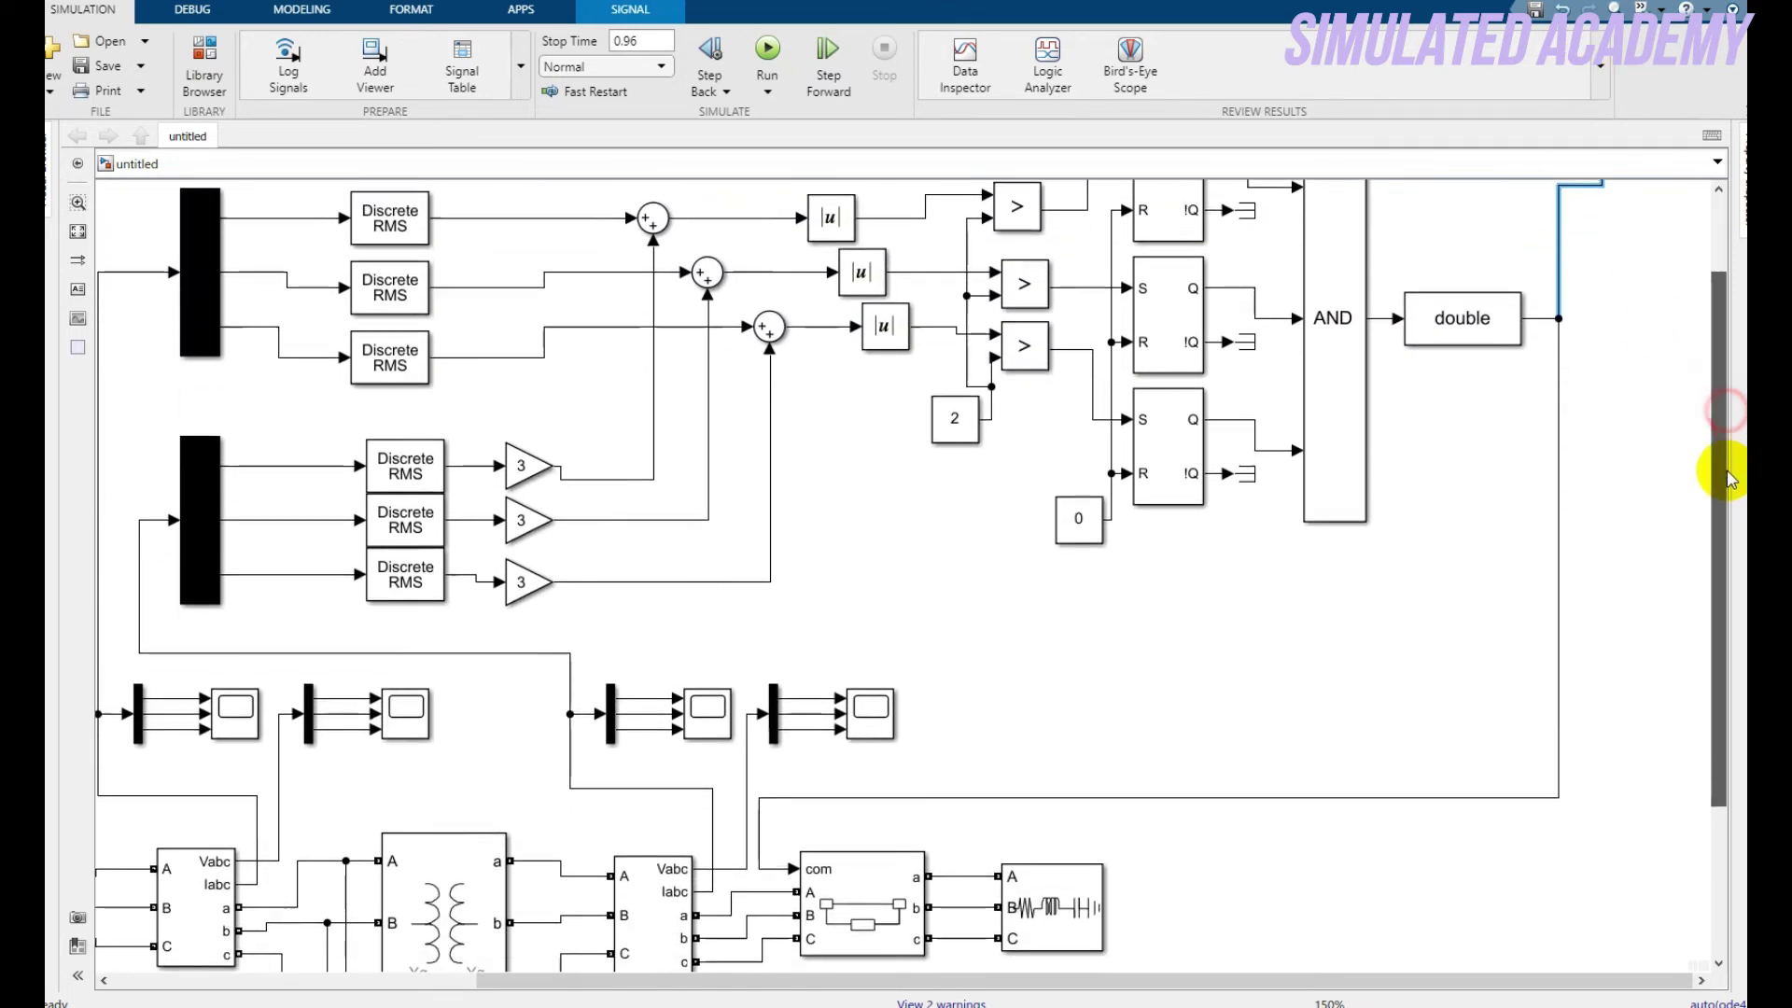
{"action": "scroll", "coordinate": [1729, 455], "scroll_direction": "up", "scroll_amount": 1}
{"action": "scroll", "coordinate": [1140, 501], "scroll_direction": "down", "scroll_amount": 3}
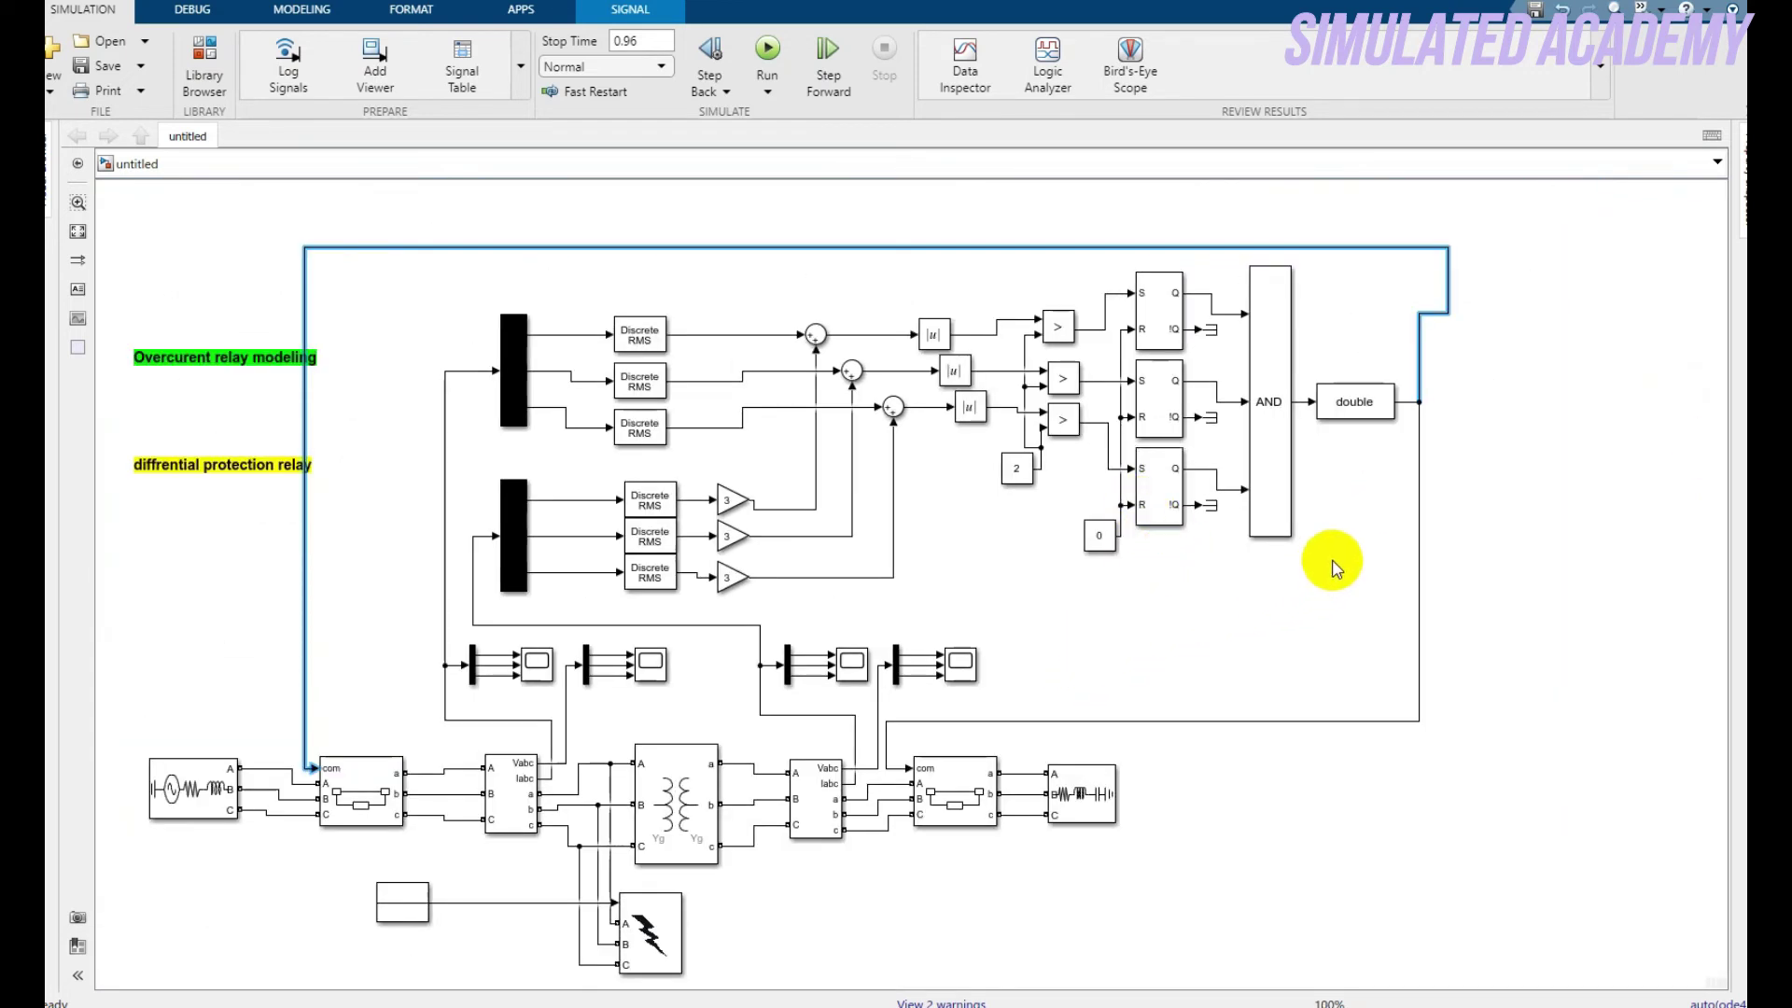
Group the relay logic, from the two demuxes and RMS blocks through the AND and Data Type Conversion blocks, into one subsystem
{"action": "left_click_drag", "start_coordinate": [1379, 552], "coordinate": [523, 362]}
{"action": "left_click", "coordinate": [799, 462]}
{"action": "left_click_drag", "start_coordinate": [1362, 623], "coordinate": [484, 267]}
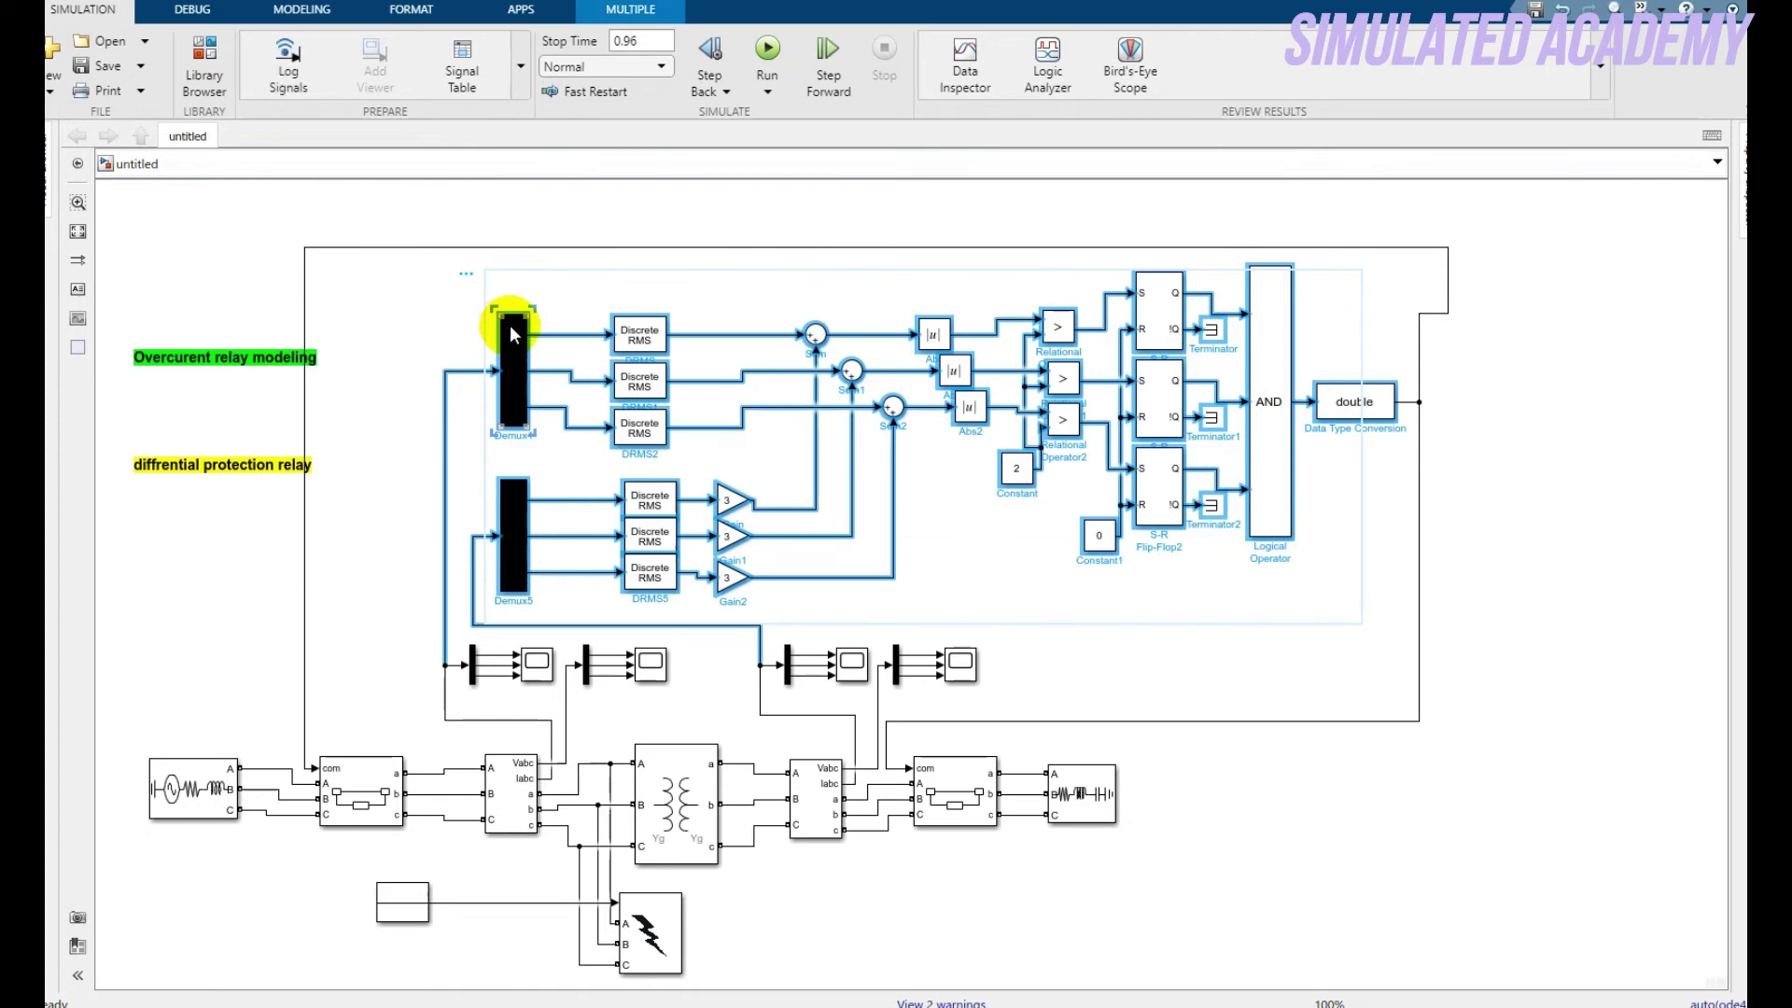
{"action": "key", "text": "ctrl+g"}
{"action": "left_click", "coordinate": [1166, 611]}
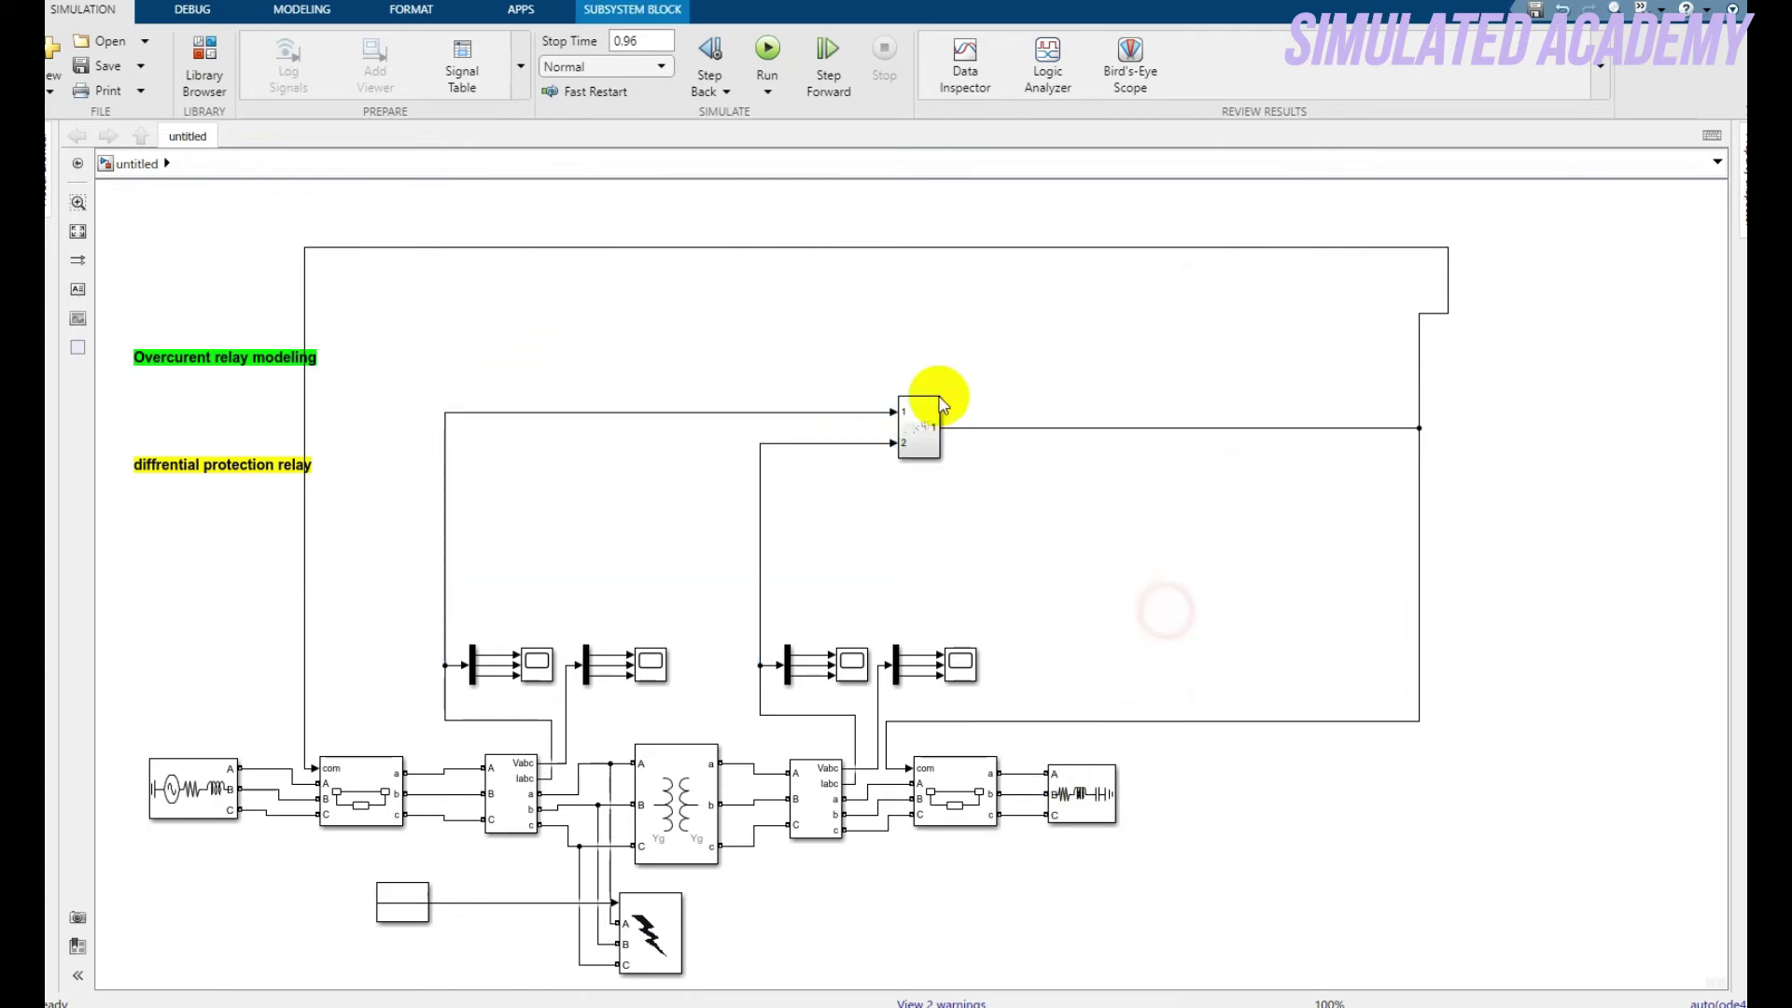
Rotate the relay subsystem so that its output faces up and its two inputs face down
{"action": "left_click", "coordinate": [922, 436]}
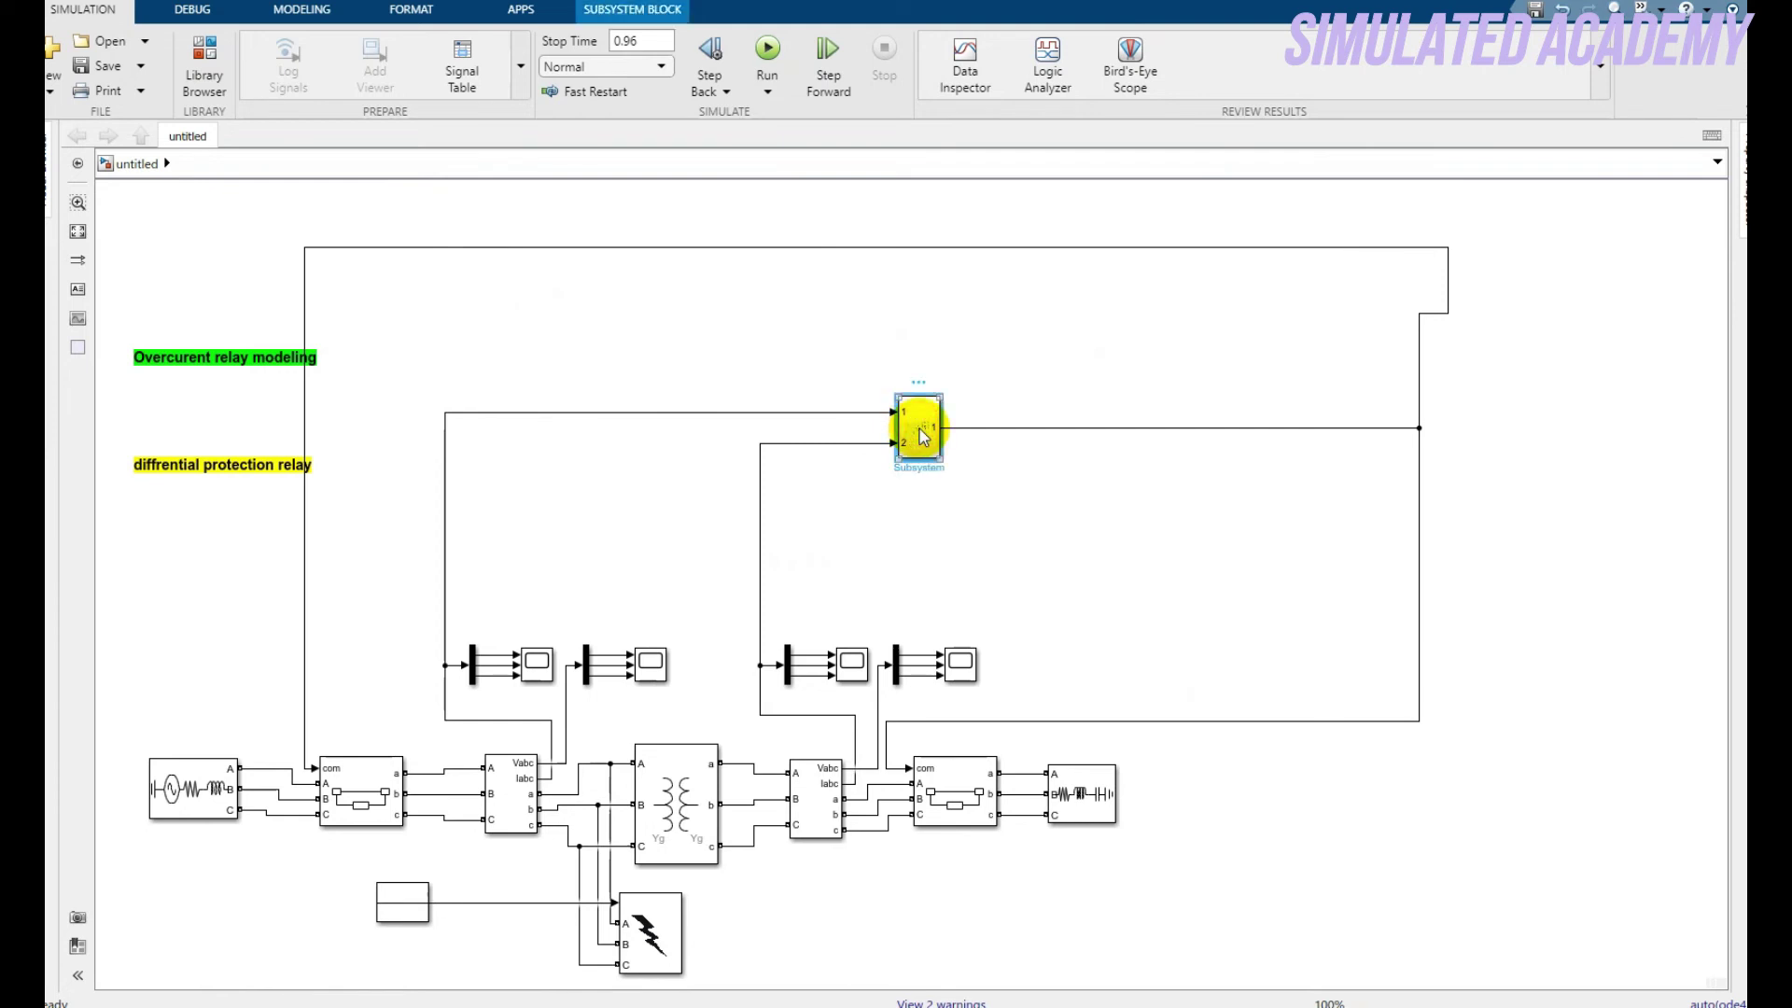
{"action": "key", "text": "ctrl+r"}
{"action": "key", "text": "ctrl+r"}
{"action": "key", "text": "ctrl+r"}
{"action": "left_click", "coordinate": [1164, 537]}
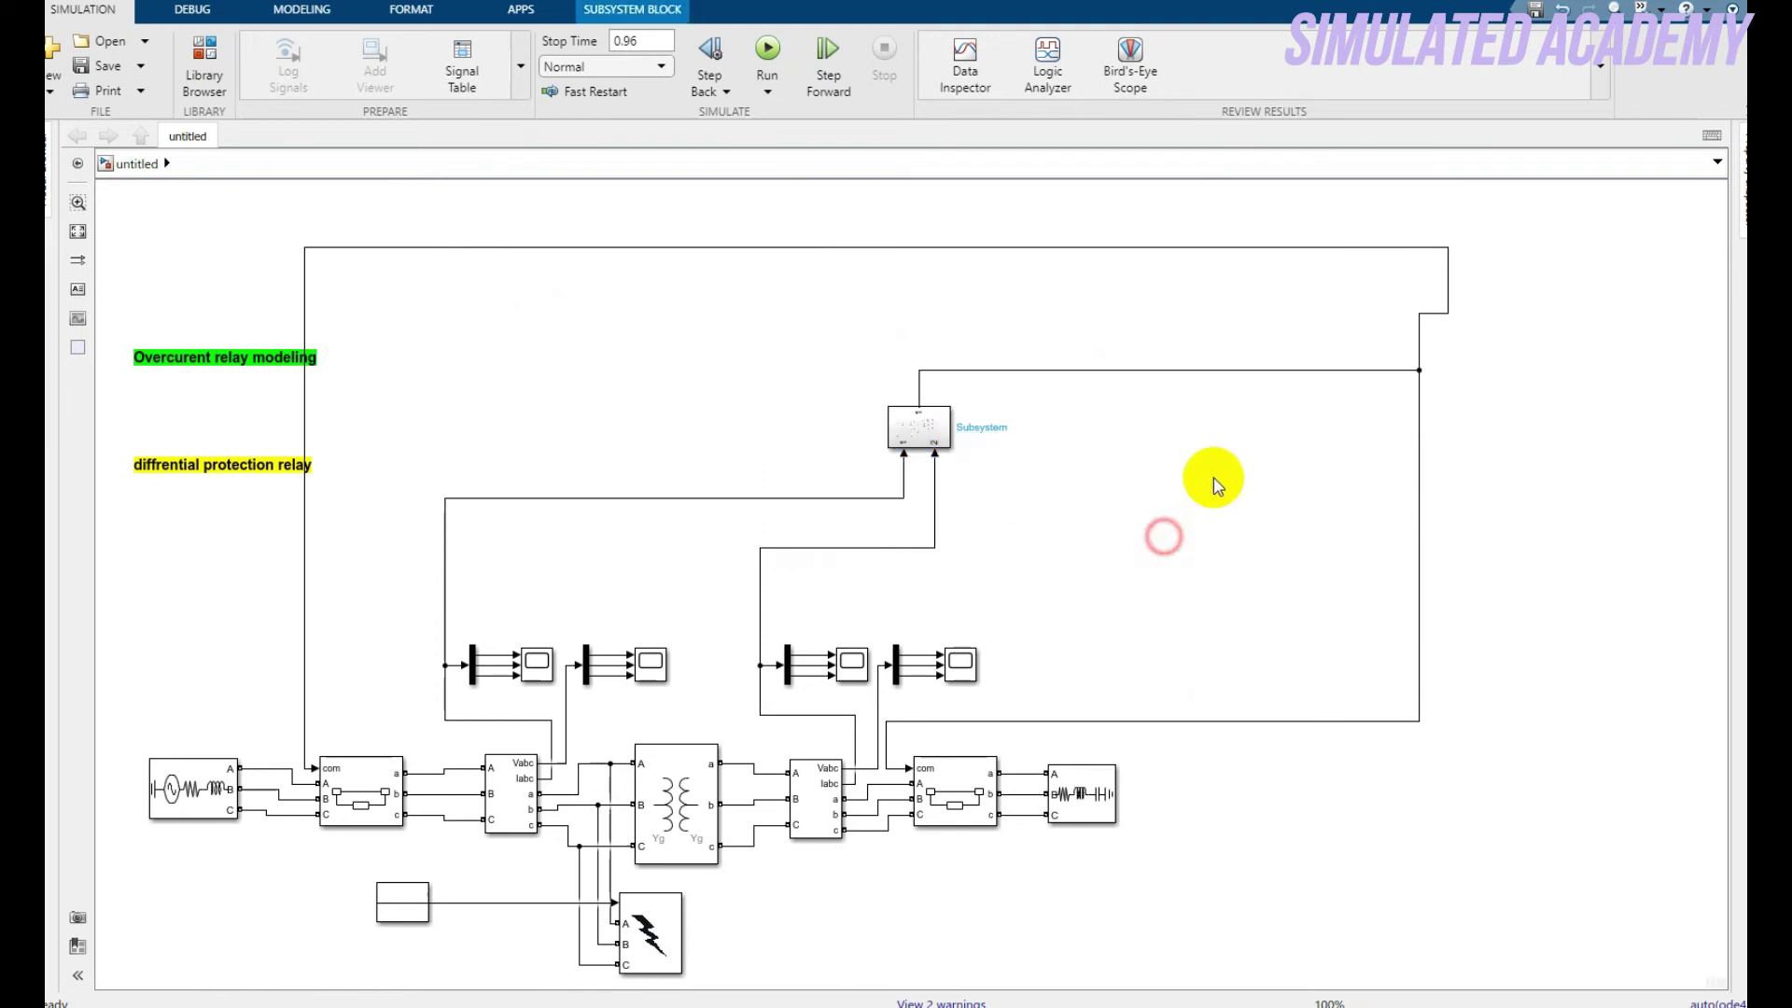
Straighten the trip lines to branch directly above the subsystem, and delete the "Overcurent relay modeling" annotation
{"action": "left_click_drag", "start_coordinate": [1419, 357], "coordinate": [916, 369]}
{"action": "mouse_move", "coordinate": [842, 250]}
{"action": "left_mouse_down"}
{"action": "mouse_move", "coordinate": [687, 312]}
{"action": "mouse_move", "coordinate": [672, 328]}
{"action": "mouse_move", "coordinate": [684, 408]}
{"action": "mouse_move", "coordinate": [684, 372]}
{"action": "left_mouse_up"}
{"action": "left_click", "coordinate": [260, 361]}
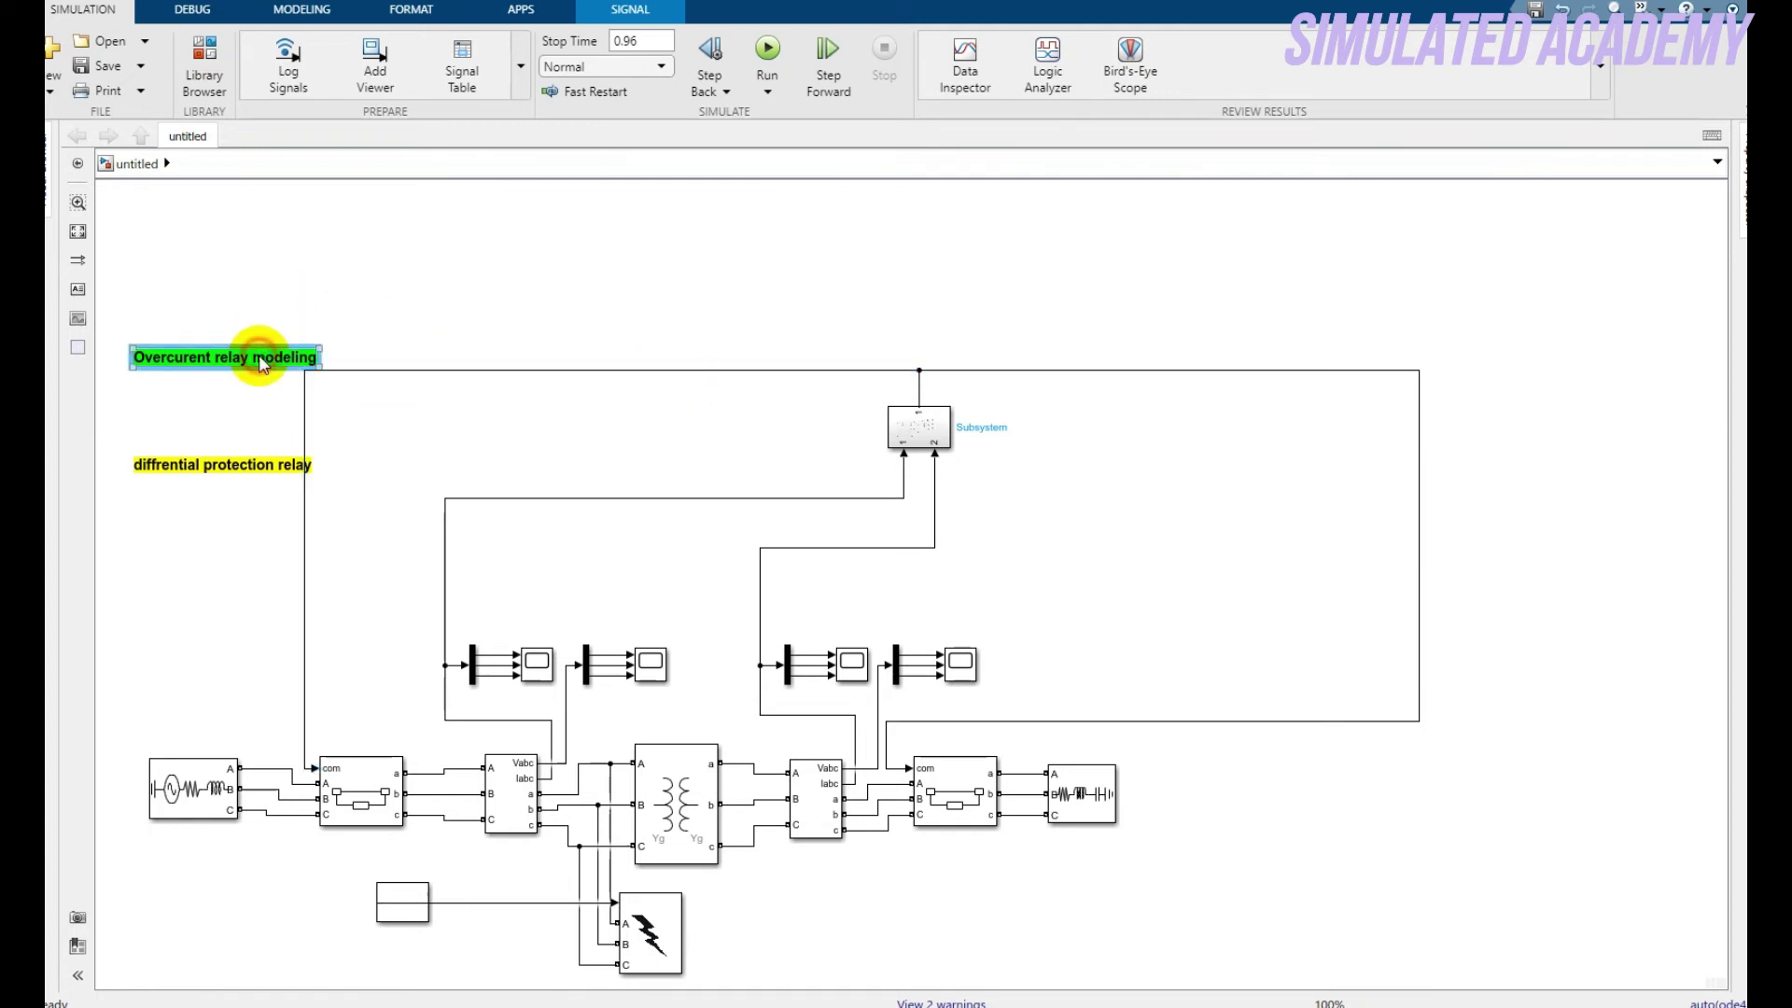
{"action": "key", "text": "Delete"}
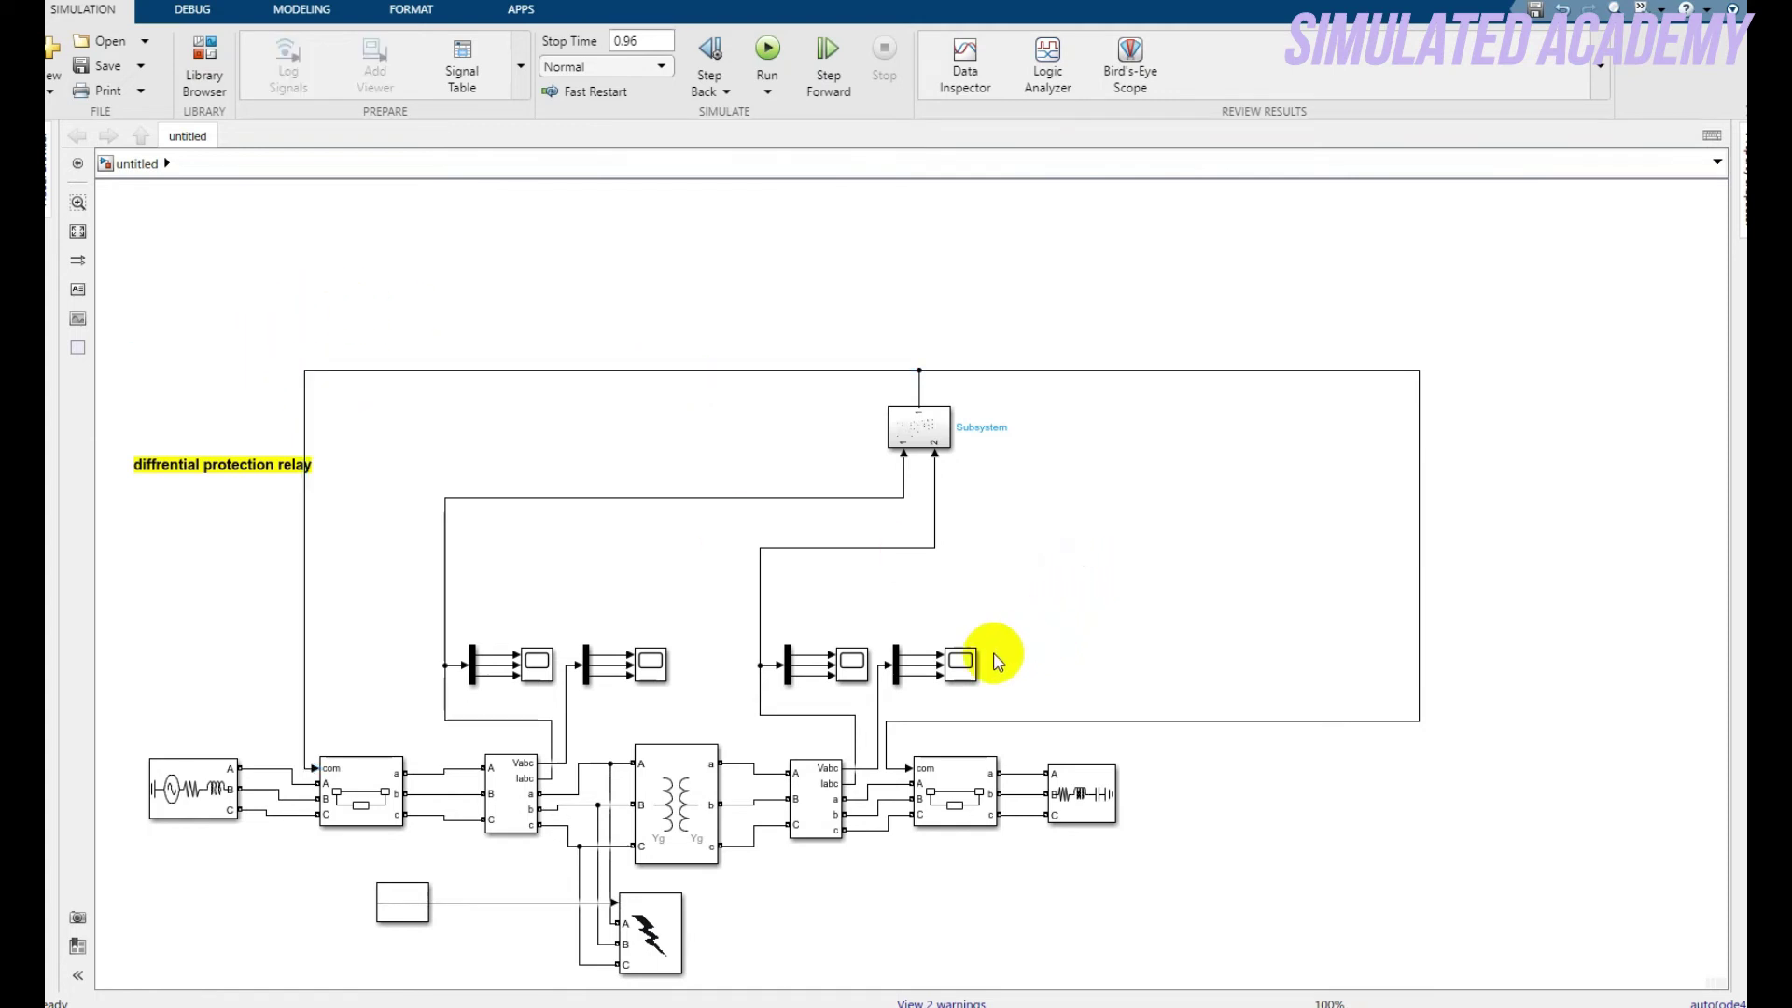
Move the load-side voltage scope farther from its demux, and reposition the subsystem centrally above the transformer
{"action": "left_click_drag", "start_coordinate": [966, 666], "coordinate": [1111, 657]}
{"action": "scroll", "coordinate": [1151, 691], "scroll_direction": "down", "scroll_amount": 4}
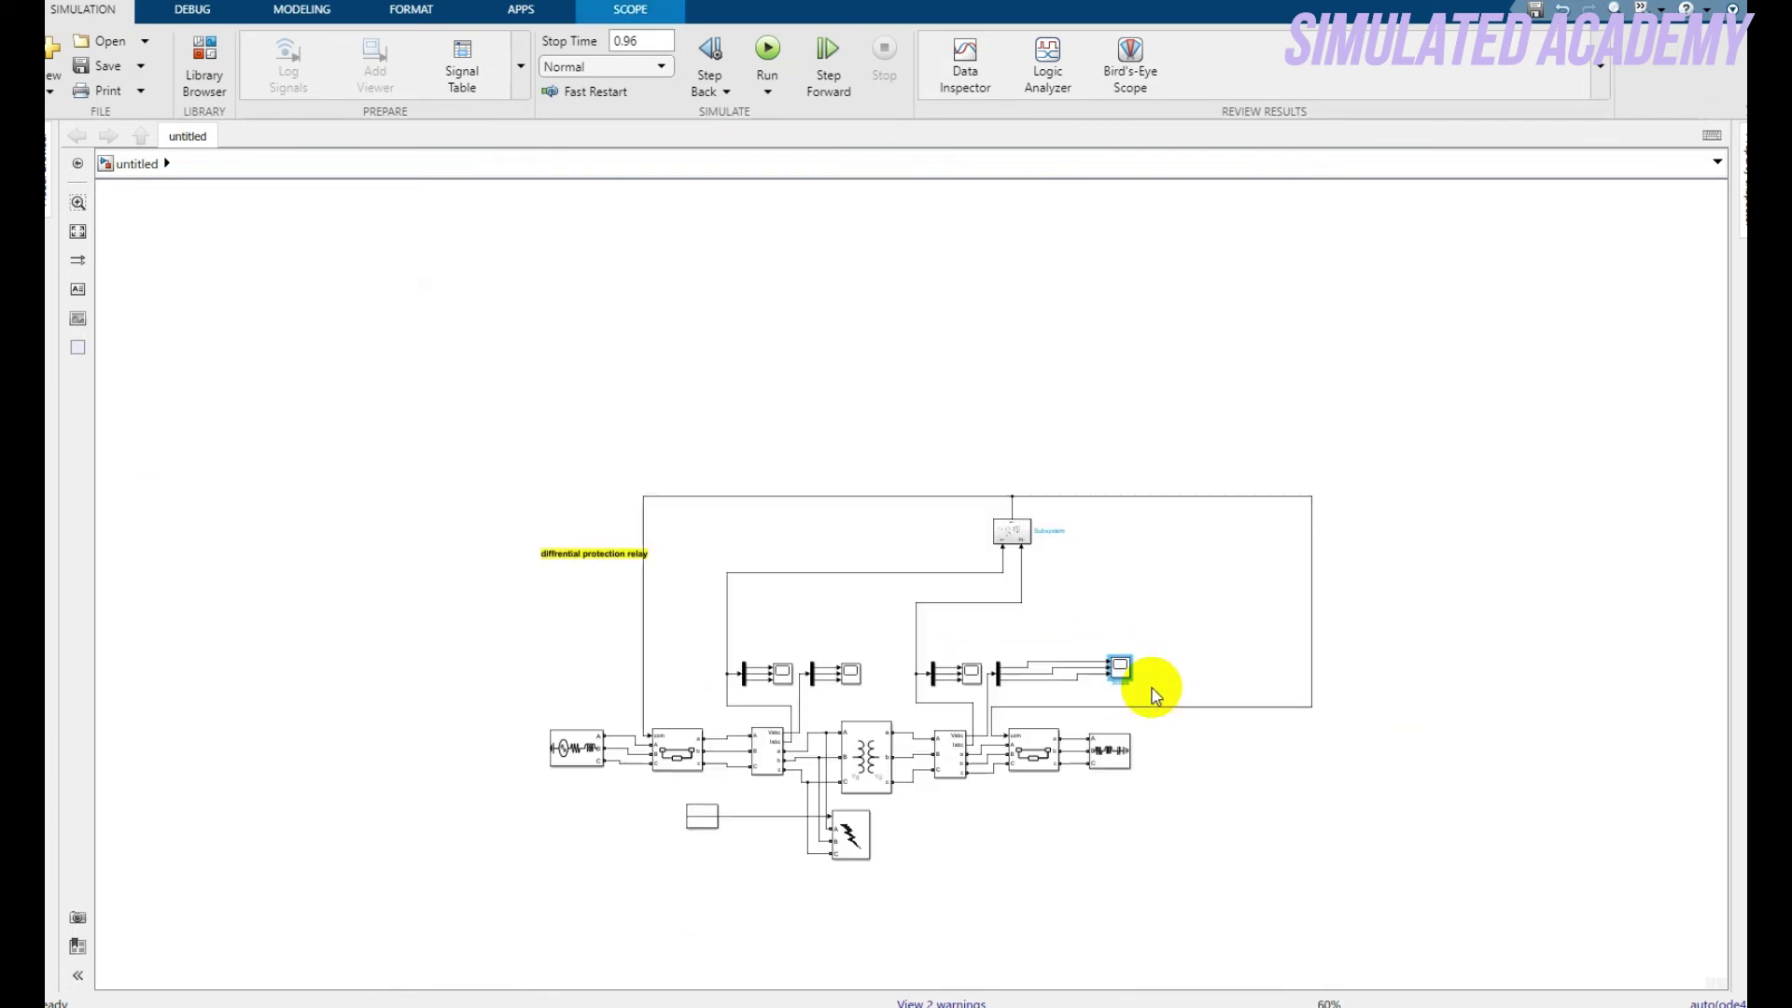
{"action": "scroll", "coordinate": [1159, 695], "scroll_direction": "up", "scroll_amount": 5}
{"action": "scroll", "coordinate": [1157, 690], "scroll_direction": "down", "scroll_amount": 2}
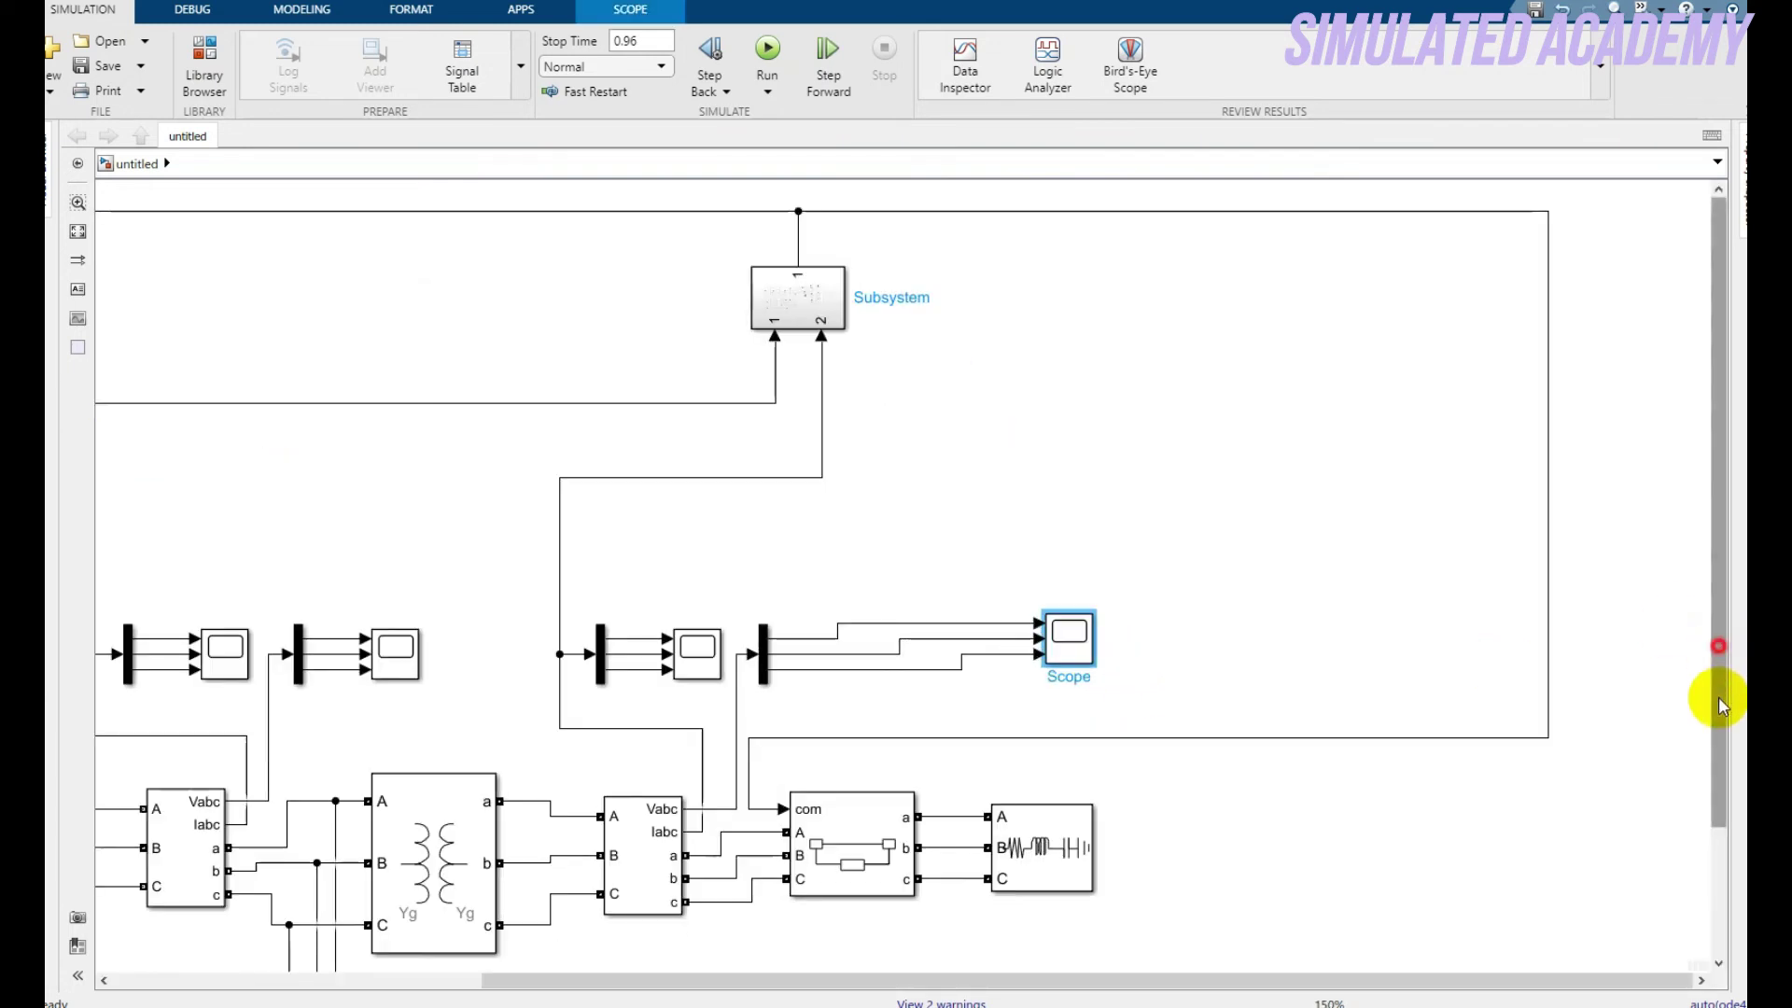
{"action": "scroll", "coordinate": [1547, 959], "scroll_direction": "up", "scroll_amount": 3}
{"action": "left_click_drag", "start_coordinate": [1488, 979], "coordinate": [1128, 980]}
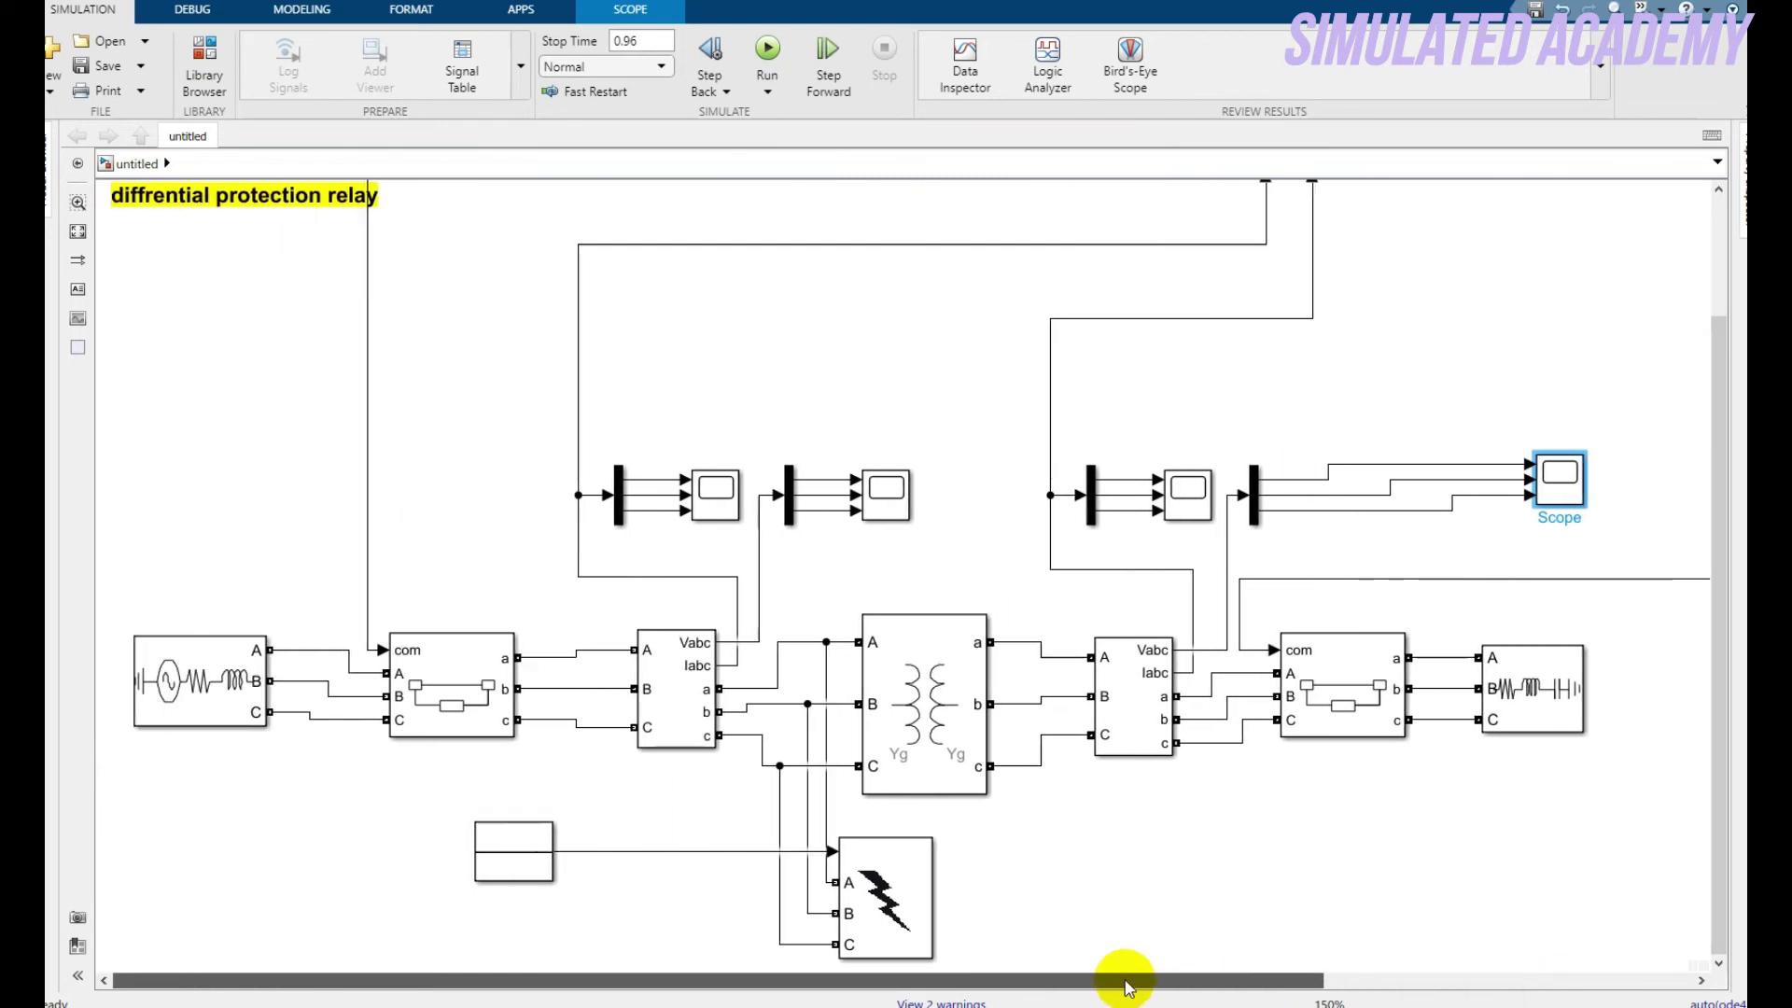
{"action": "left_click_drag", "start_coordinate": [1372, 980], "coordinate": [1428, 980]}
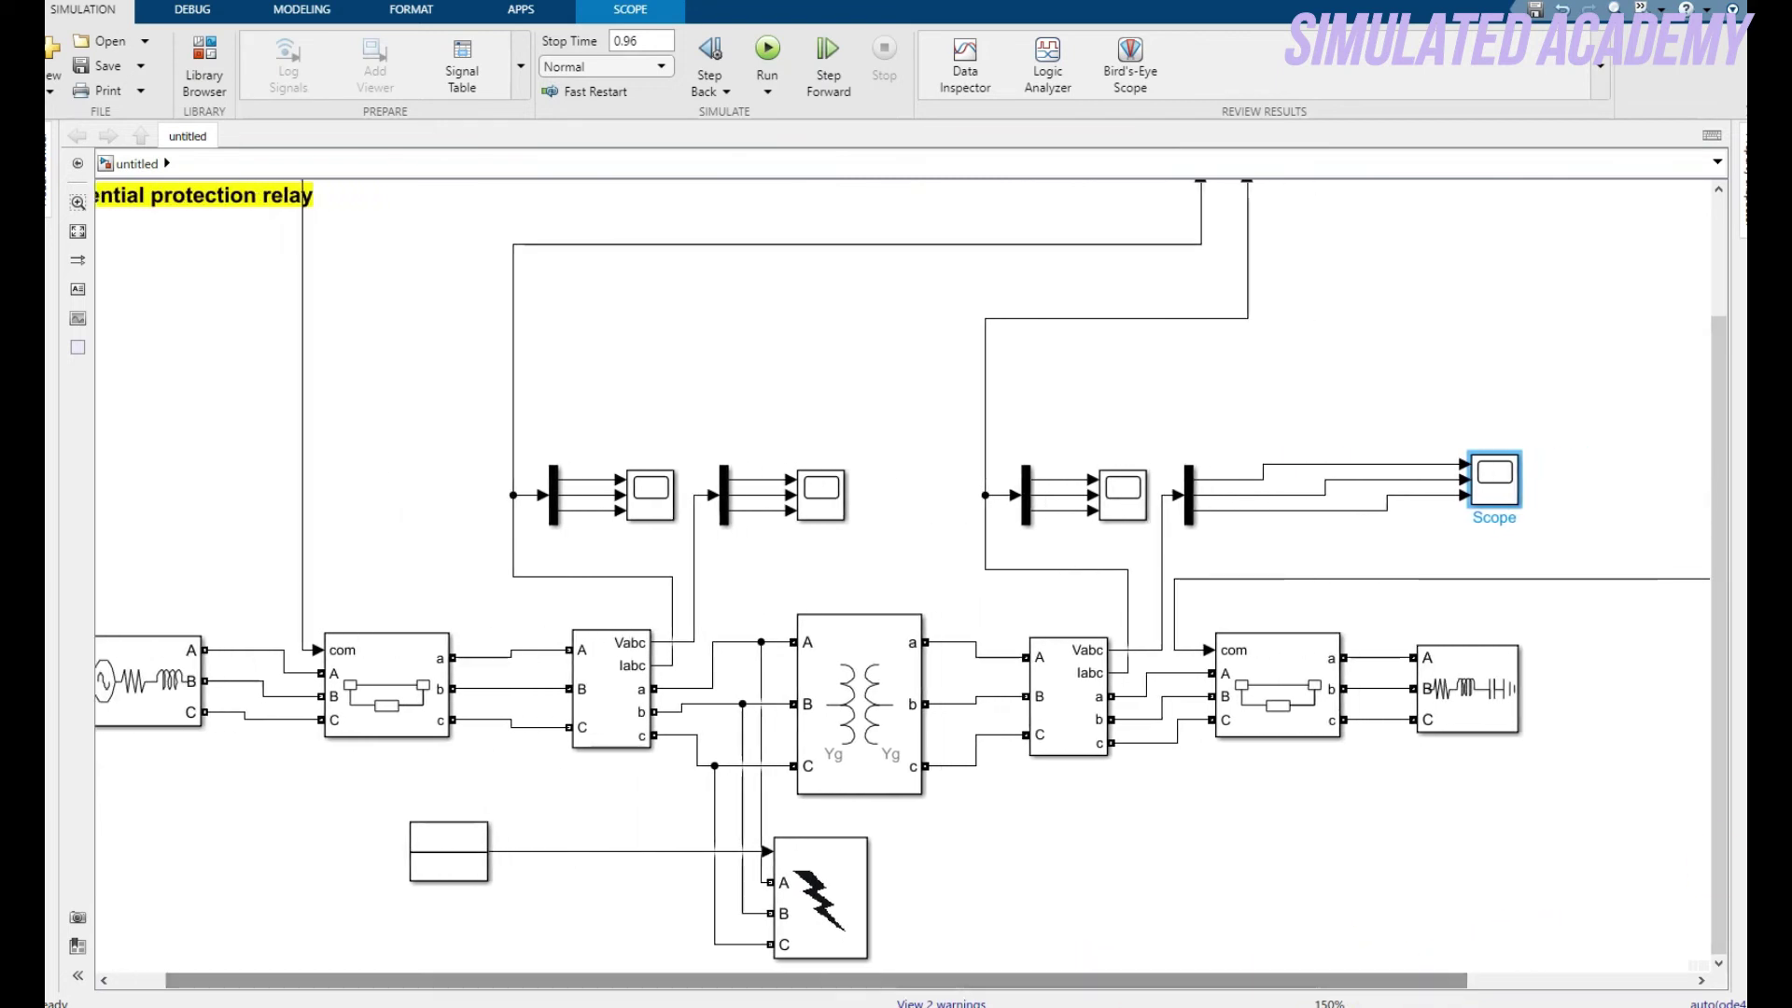
{"action": "left_click_drag", "start_coordinate": [1725, 830], "coordinate": [1718, 760]}
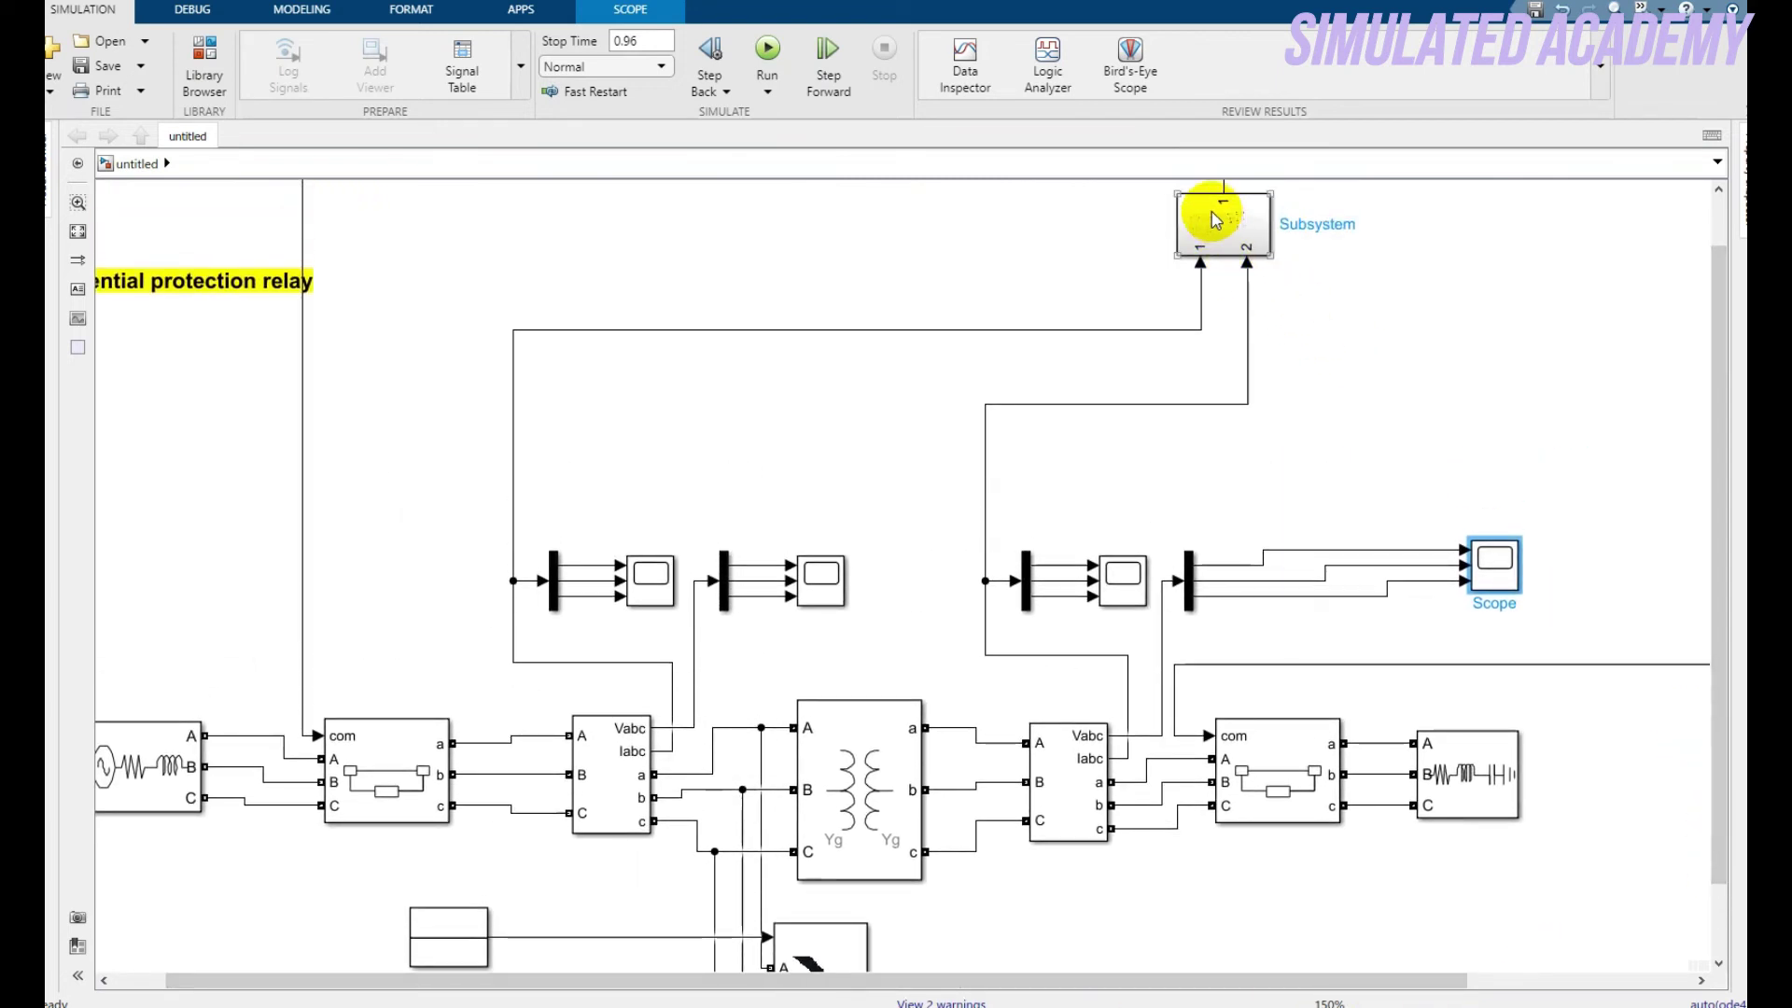
{"action": "left_click_drag", "start_coordinate": [1199, 227], "coordinate": [880, 401]}
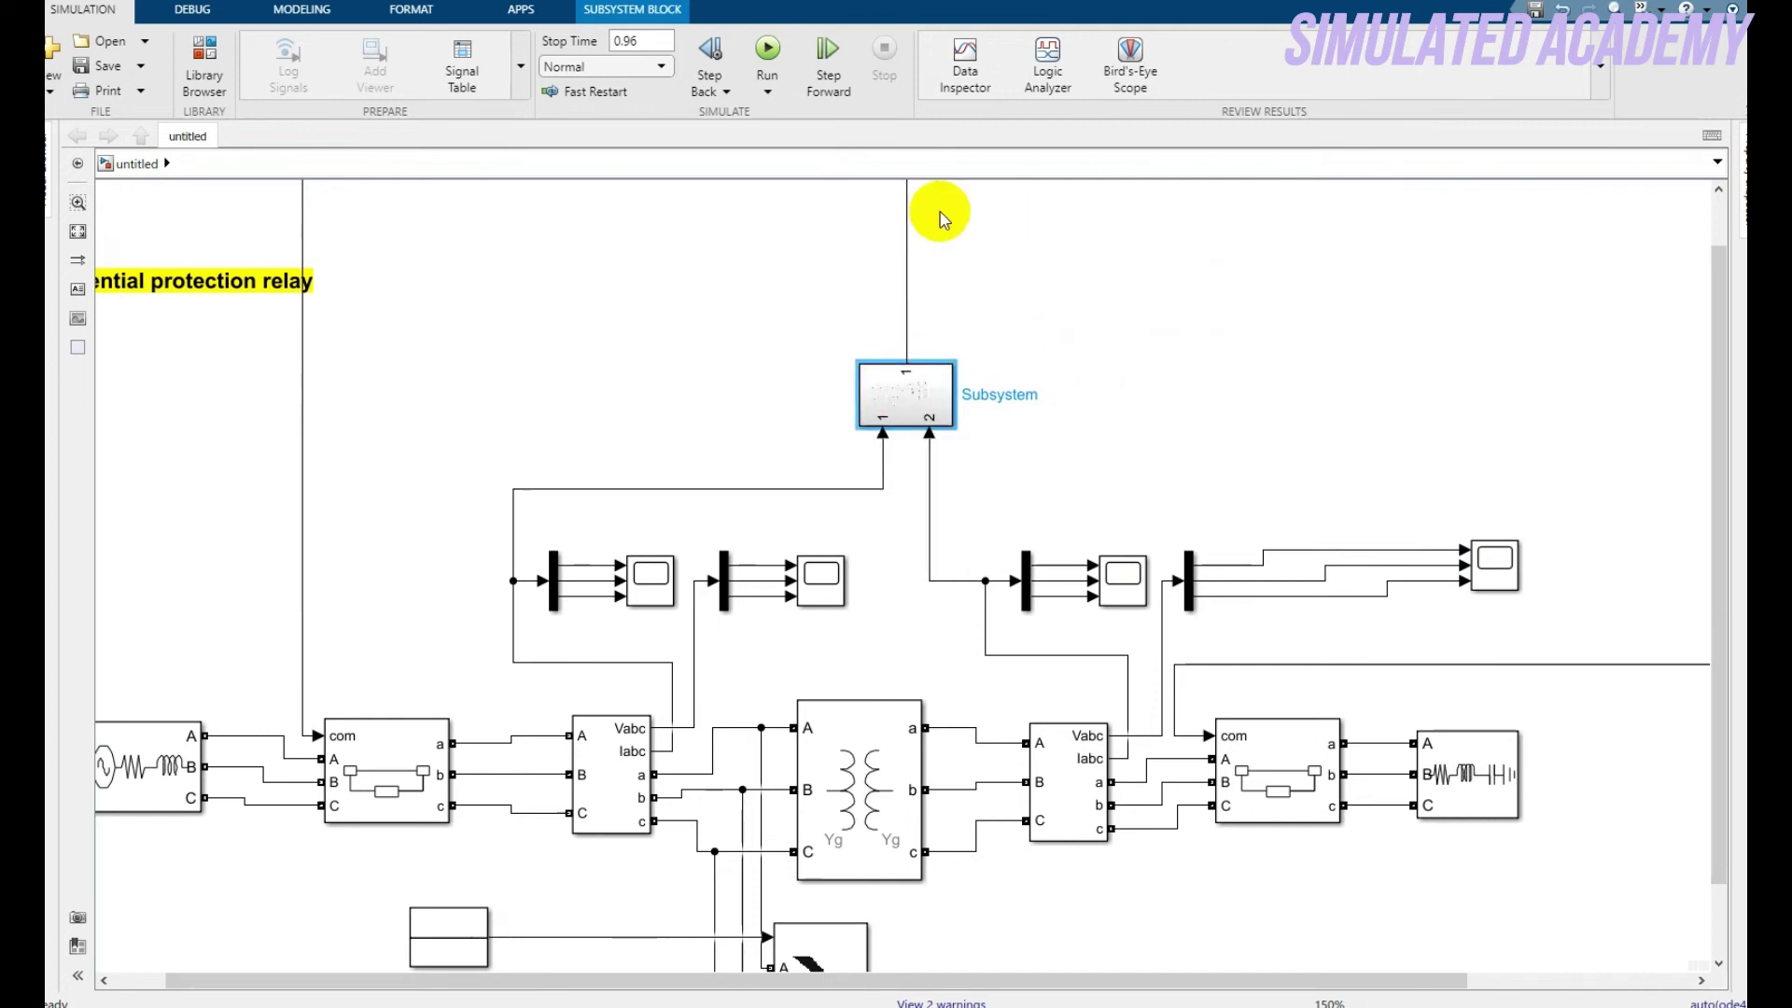
{"action": "left_click", "coordinate": [932, 182]}
{"action": "left_click", "coordinate": [1033, 234]}
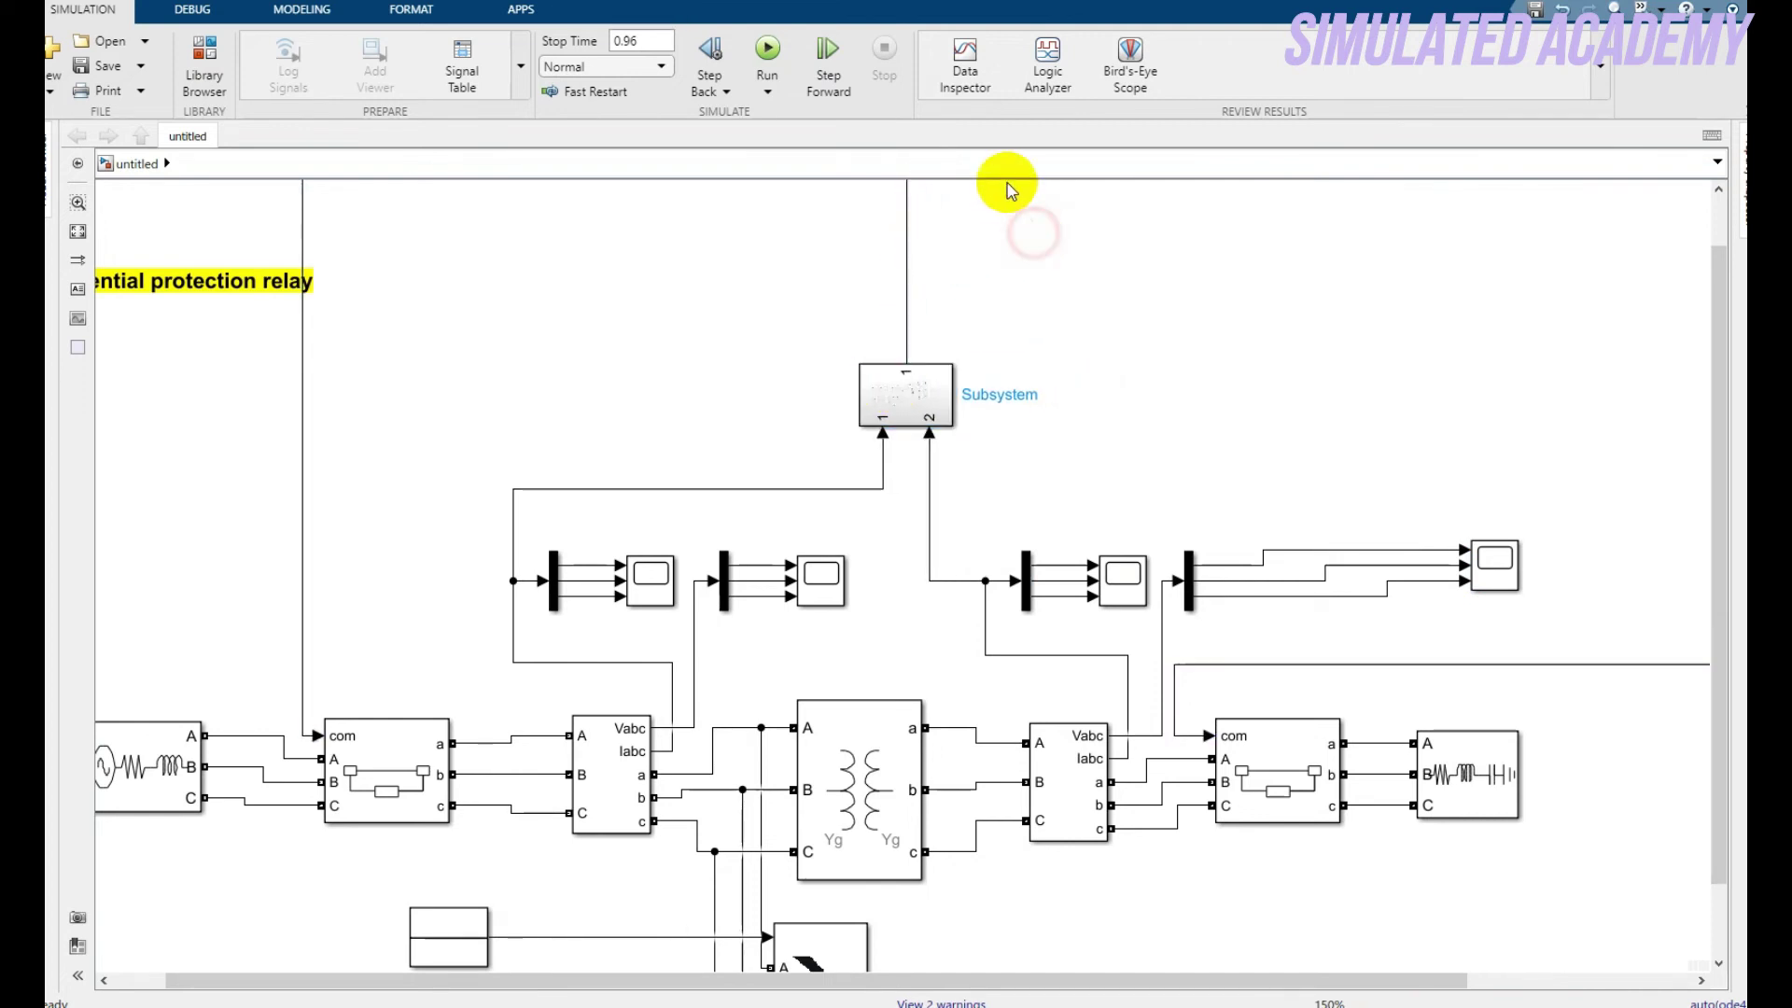
Lower both trip line branches to just above the subsystem, and bring the load-side branch's vertical segment in close to the voltage scope
{"action": "left_click_drag", "start_coordinate": [1711, 448], "coordinate": [1699, 367]}
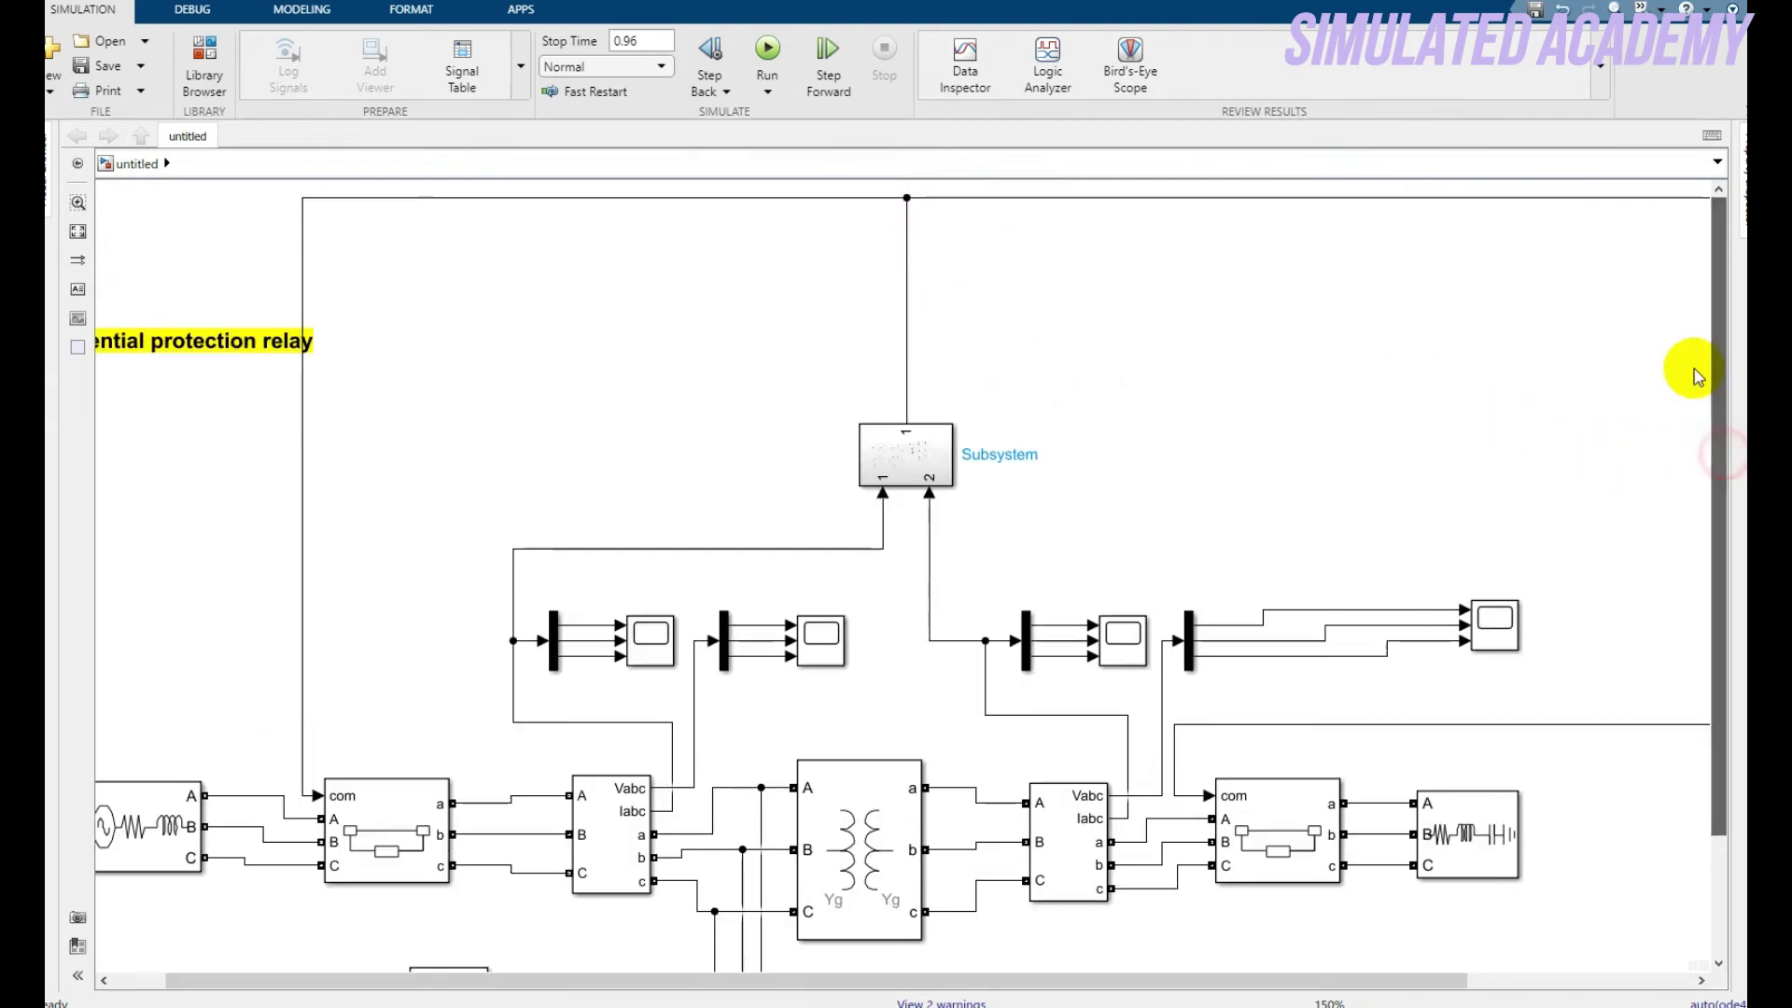
{"action": "left_click_drag", "start_coordinate": [1306, 198], "coordinate": [1236, 369]}
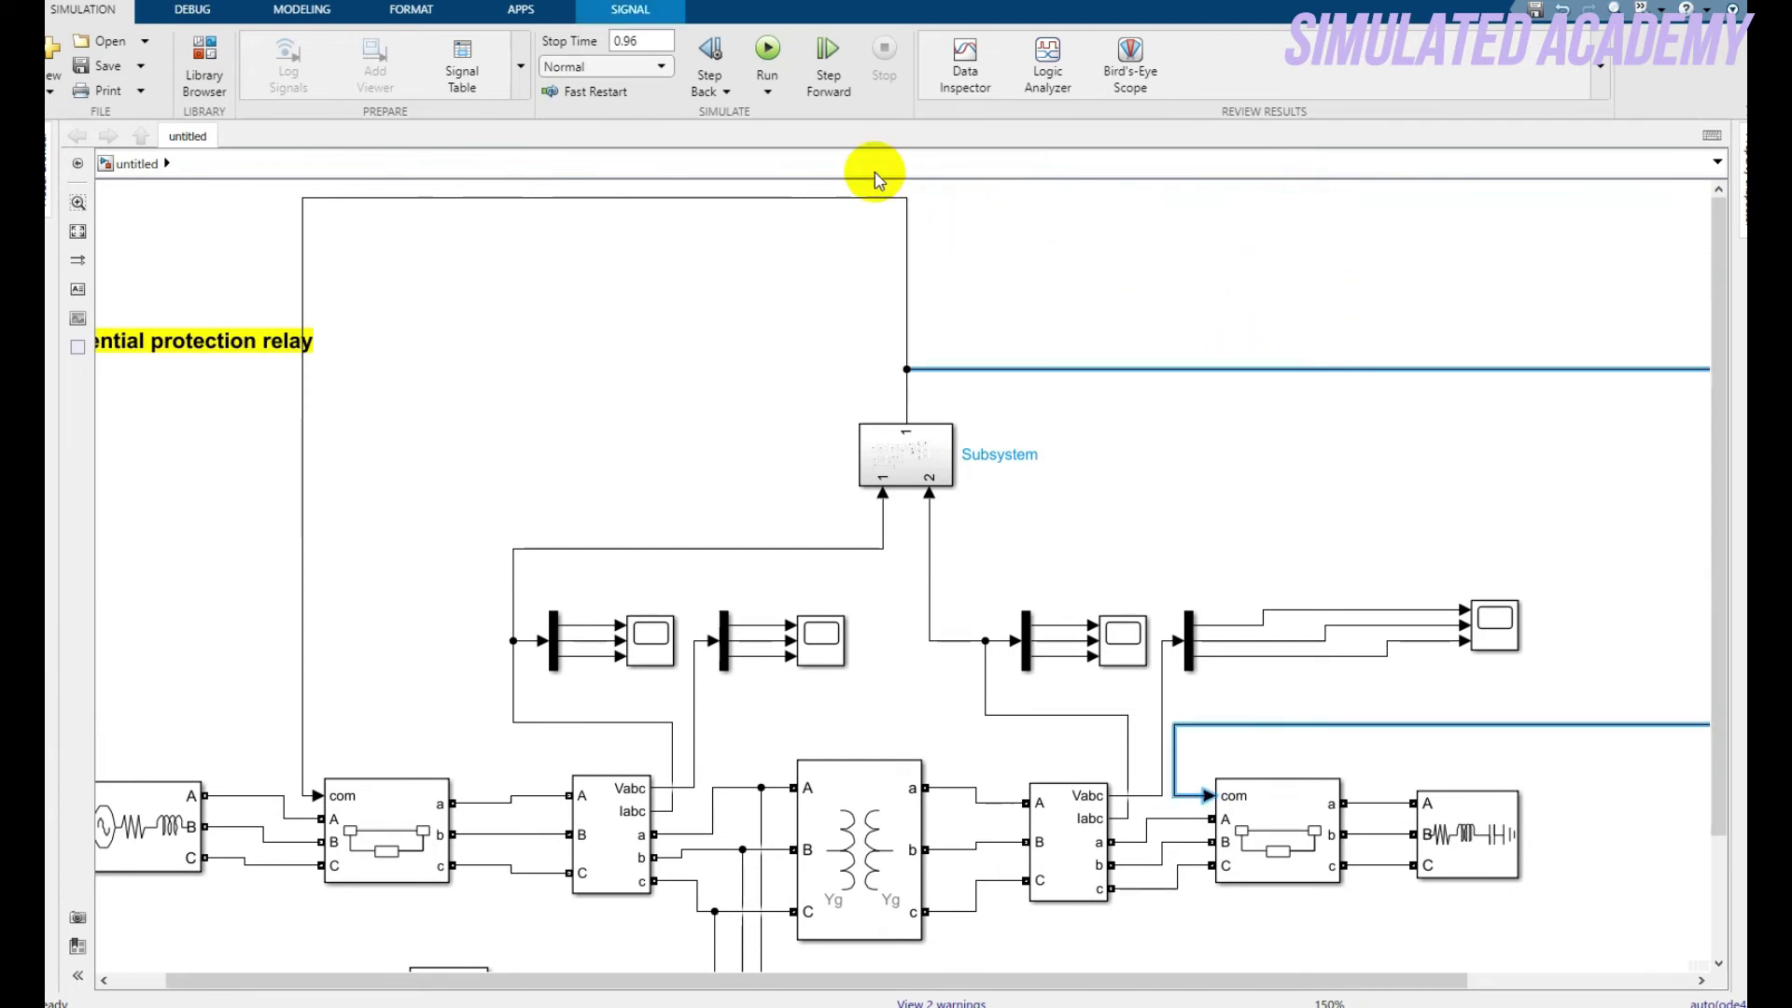
{"action": "left_click_drag", "start_coordinate": [837, 198], "coordinate": [805, 369]}
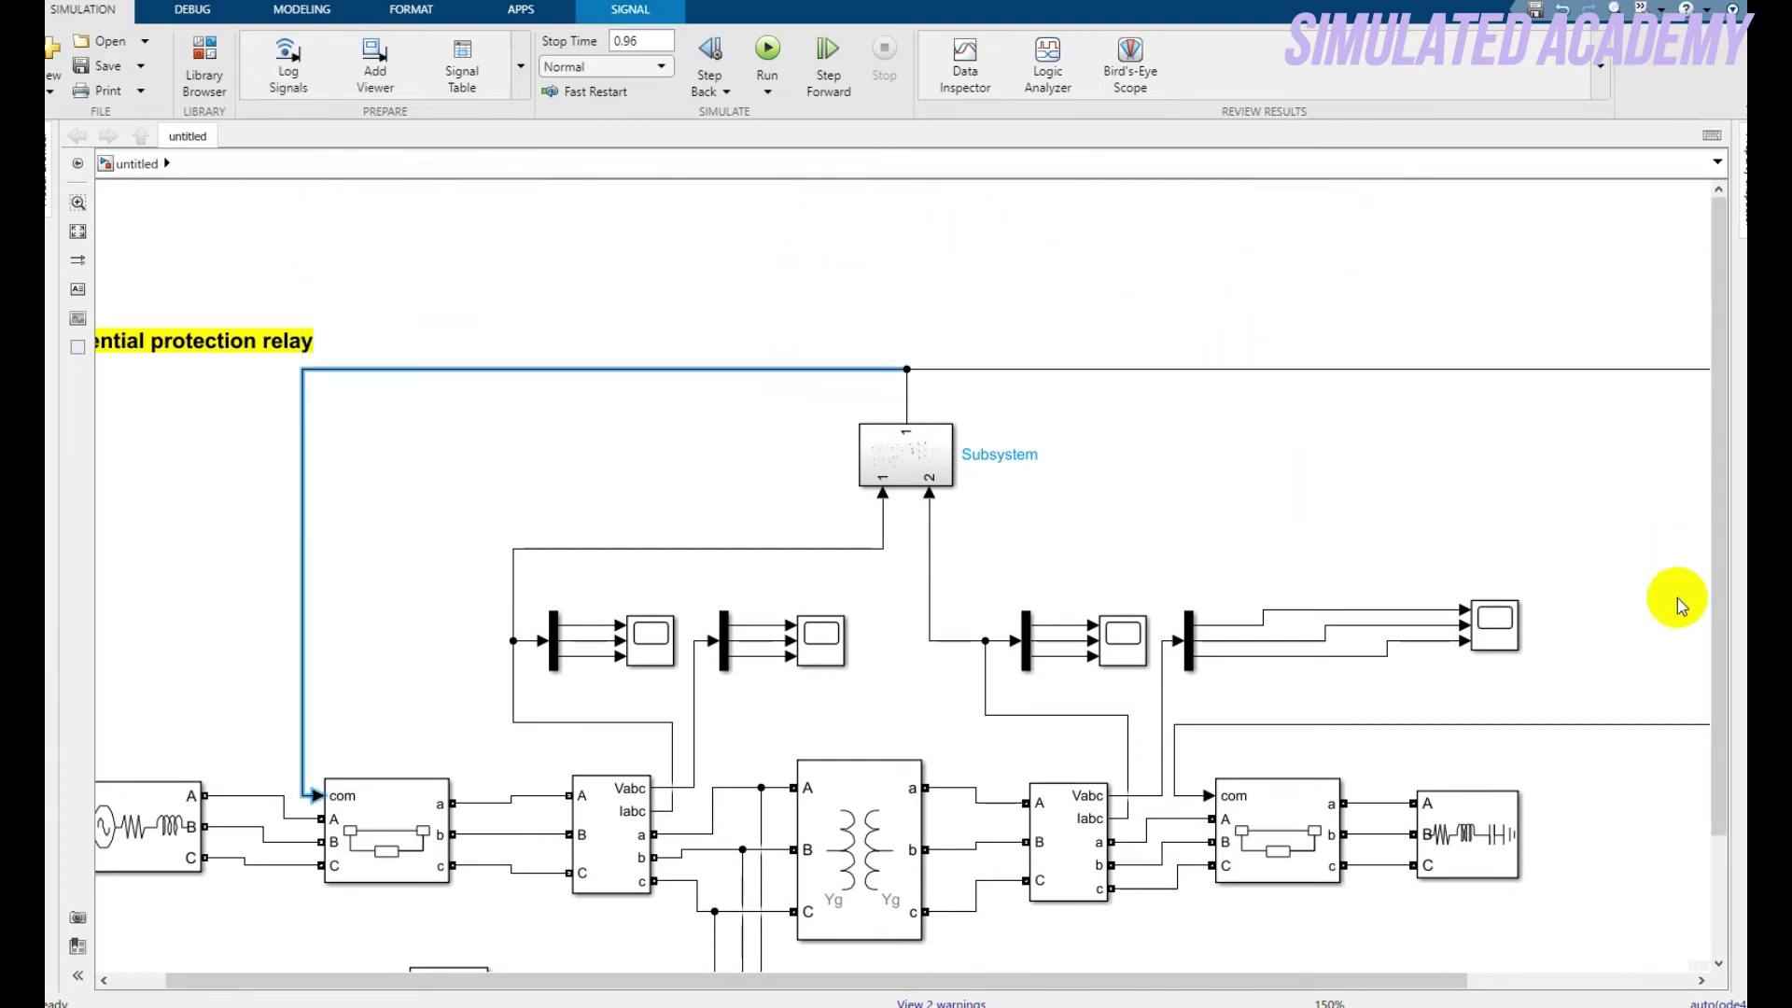
{"action": "left_click_drag", "start_coordinate": [1410, 997], "coordinate": [1635, 982]}
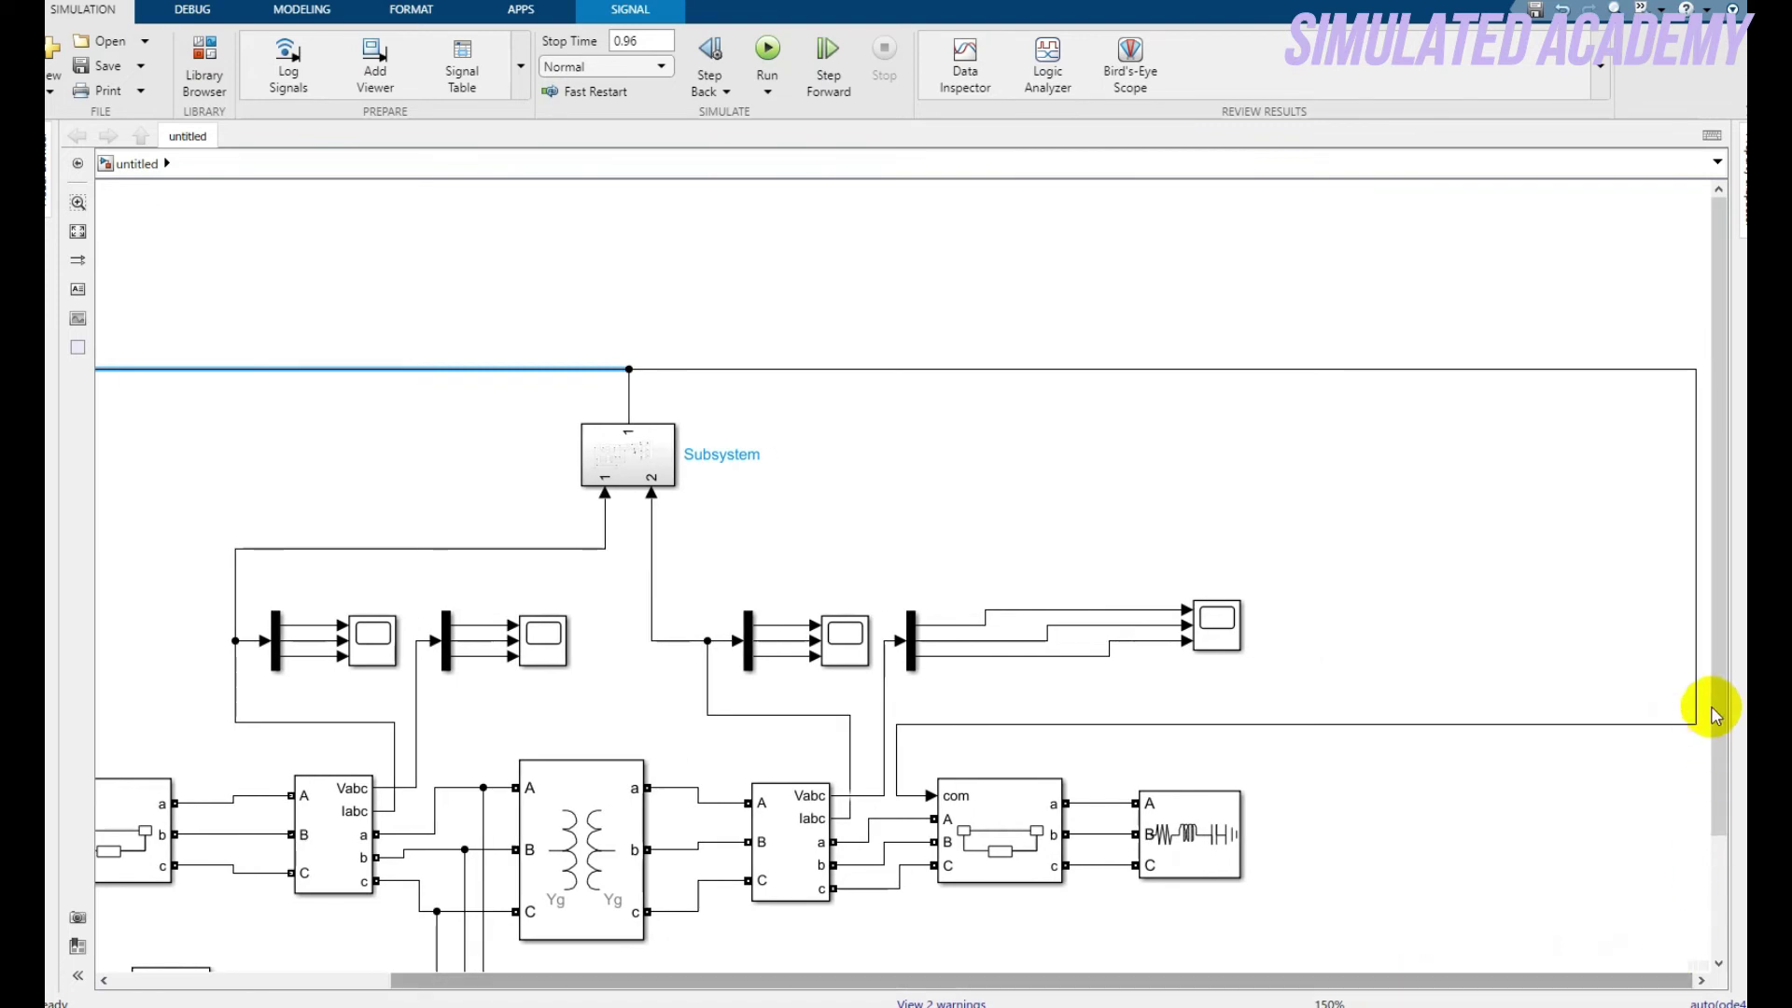
{"action": "left_click_drag", "start_coordinate": [1696, 680], "coordinate": [1279, 668]}
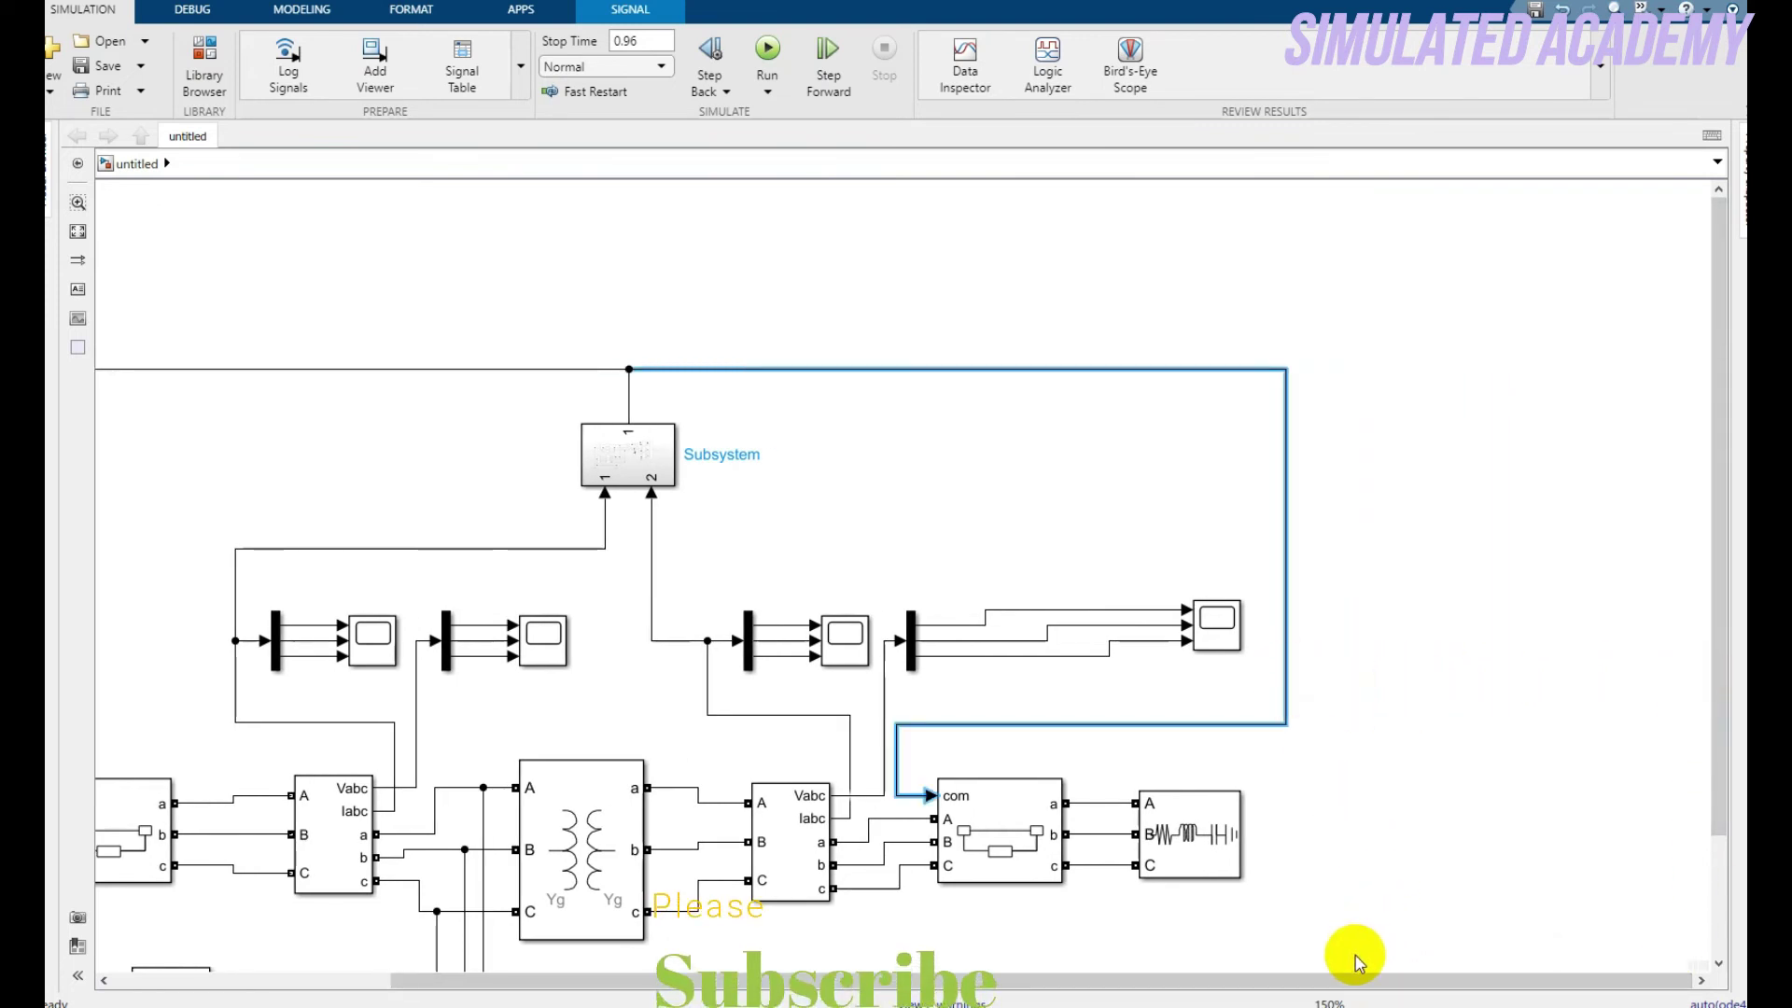
{"action": "left_click_drag", "start_coordinate": [1352, 978], "coordinate": [978, 980]}
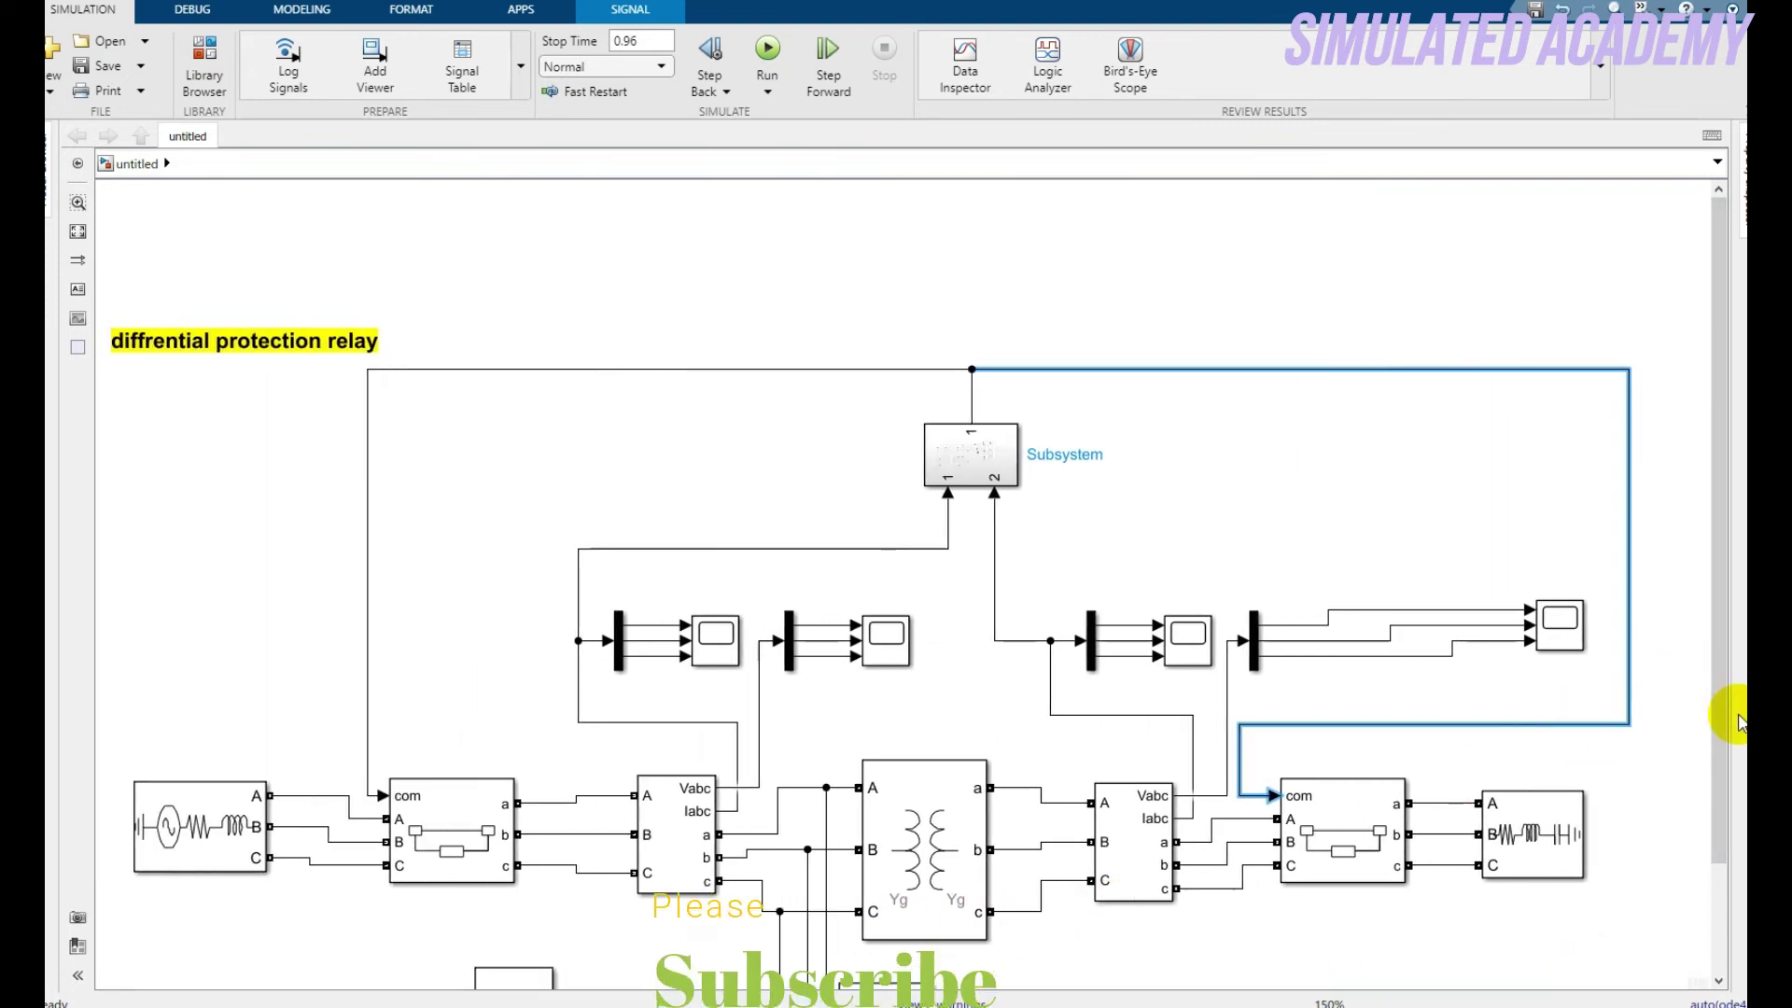
{"action": "left_click_drag", "start_coordinate": [1720, 719], "coordinate": [1728, 935]}
{"action": "left_click", "coordinate": [1375, 939]}
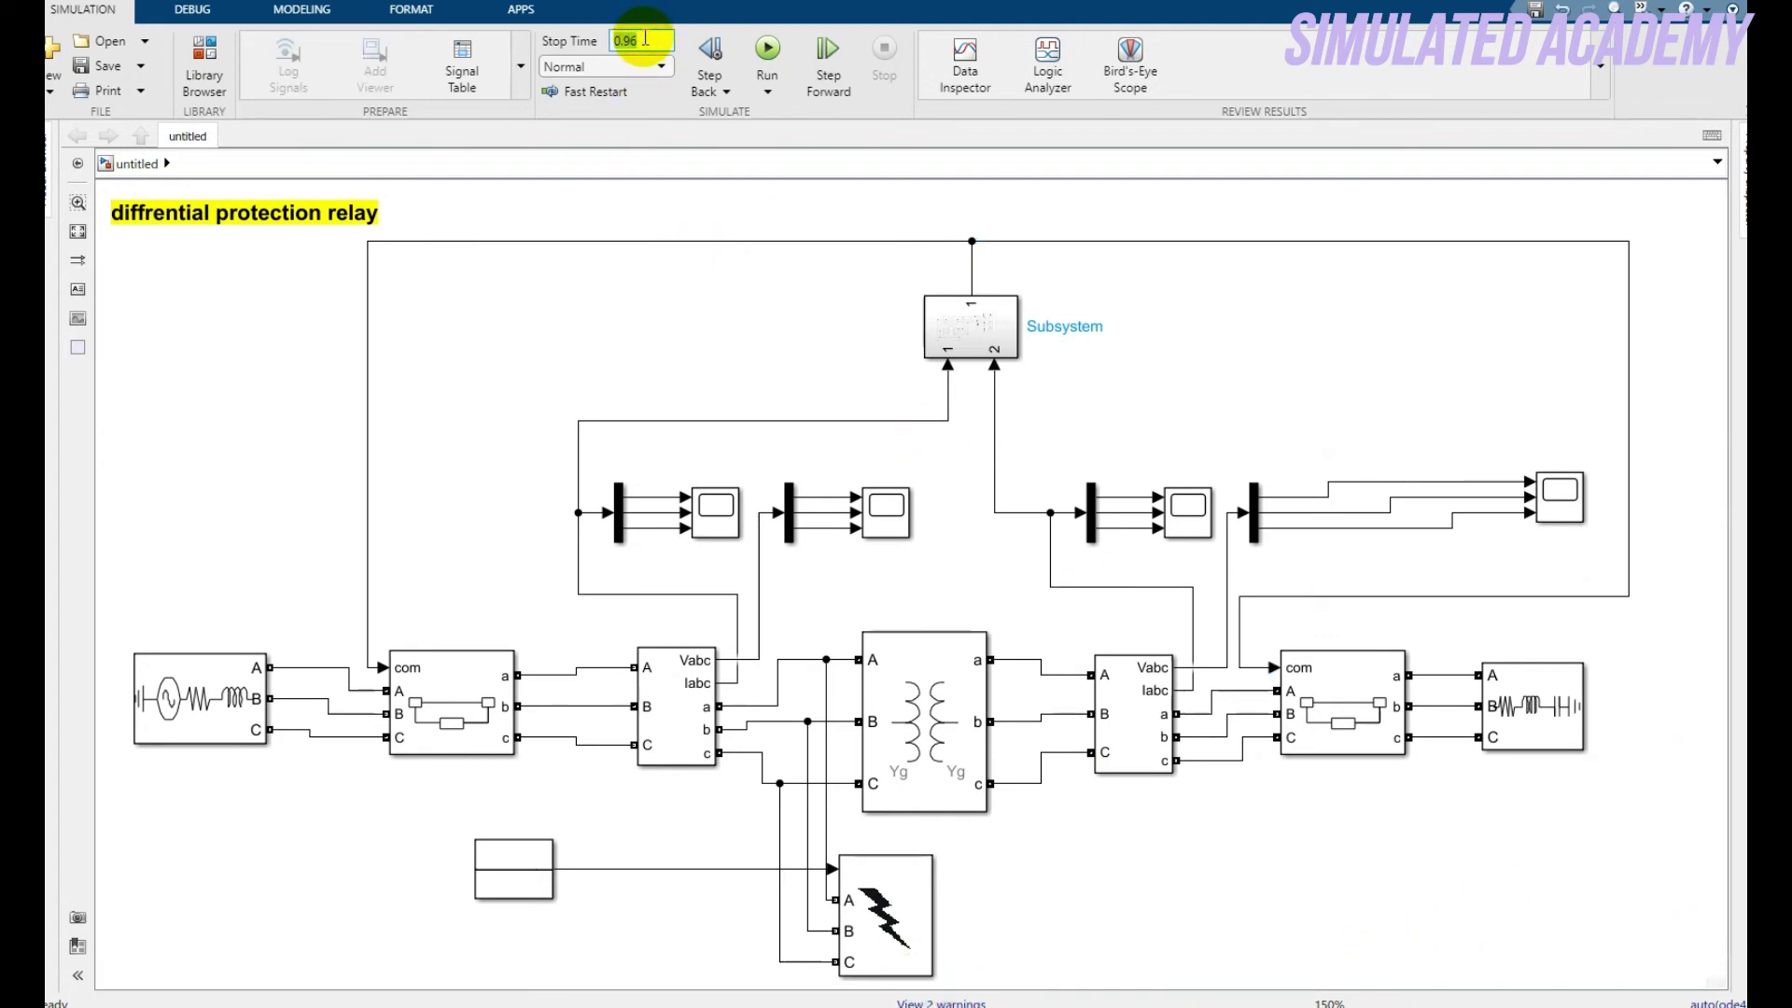
Run the simulation with the 0.96 stop time, check the diagnostics and dismiss them
{"action": "left_click", "coordinate": [764, 54]}
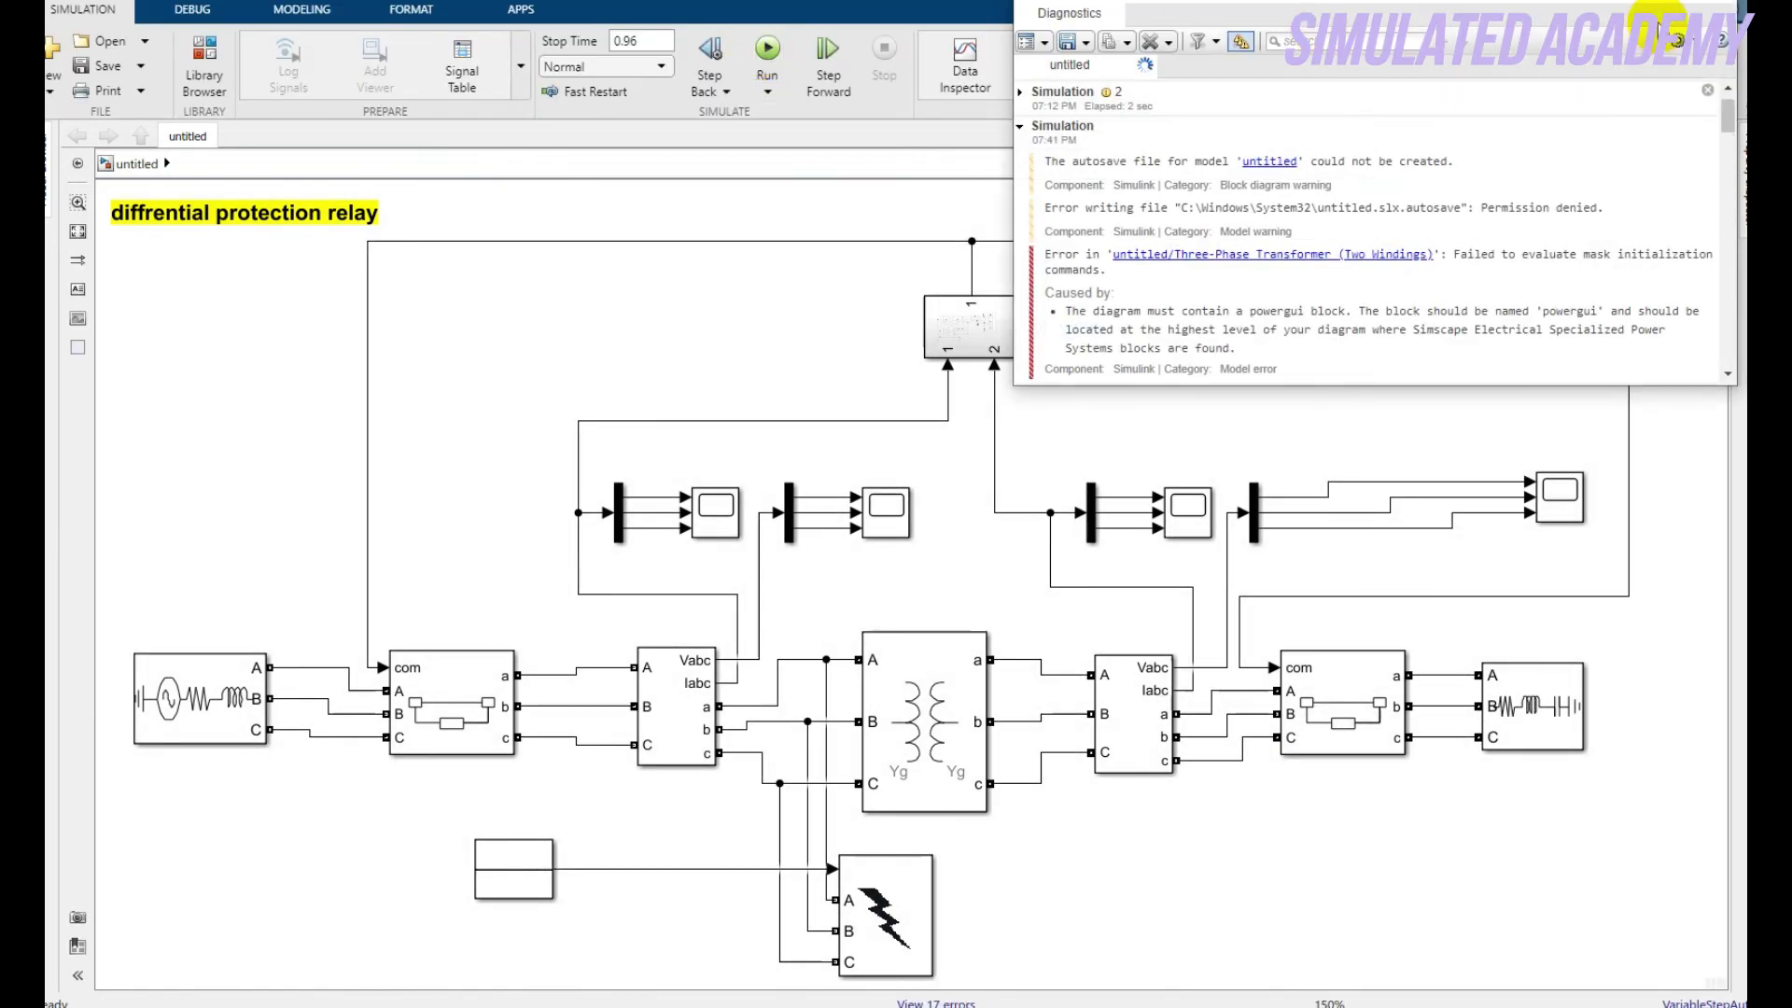
{"action": "left_click", "coordinate": [1374, 434]}
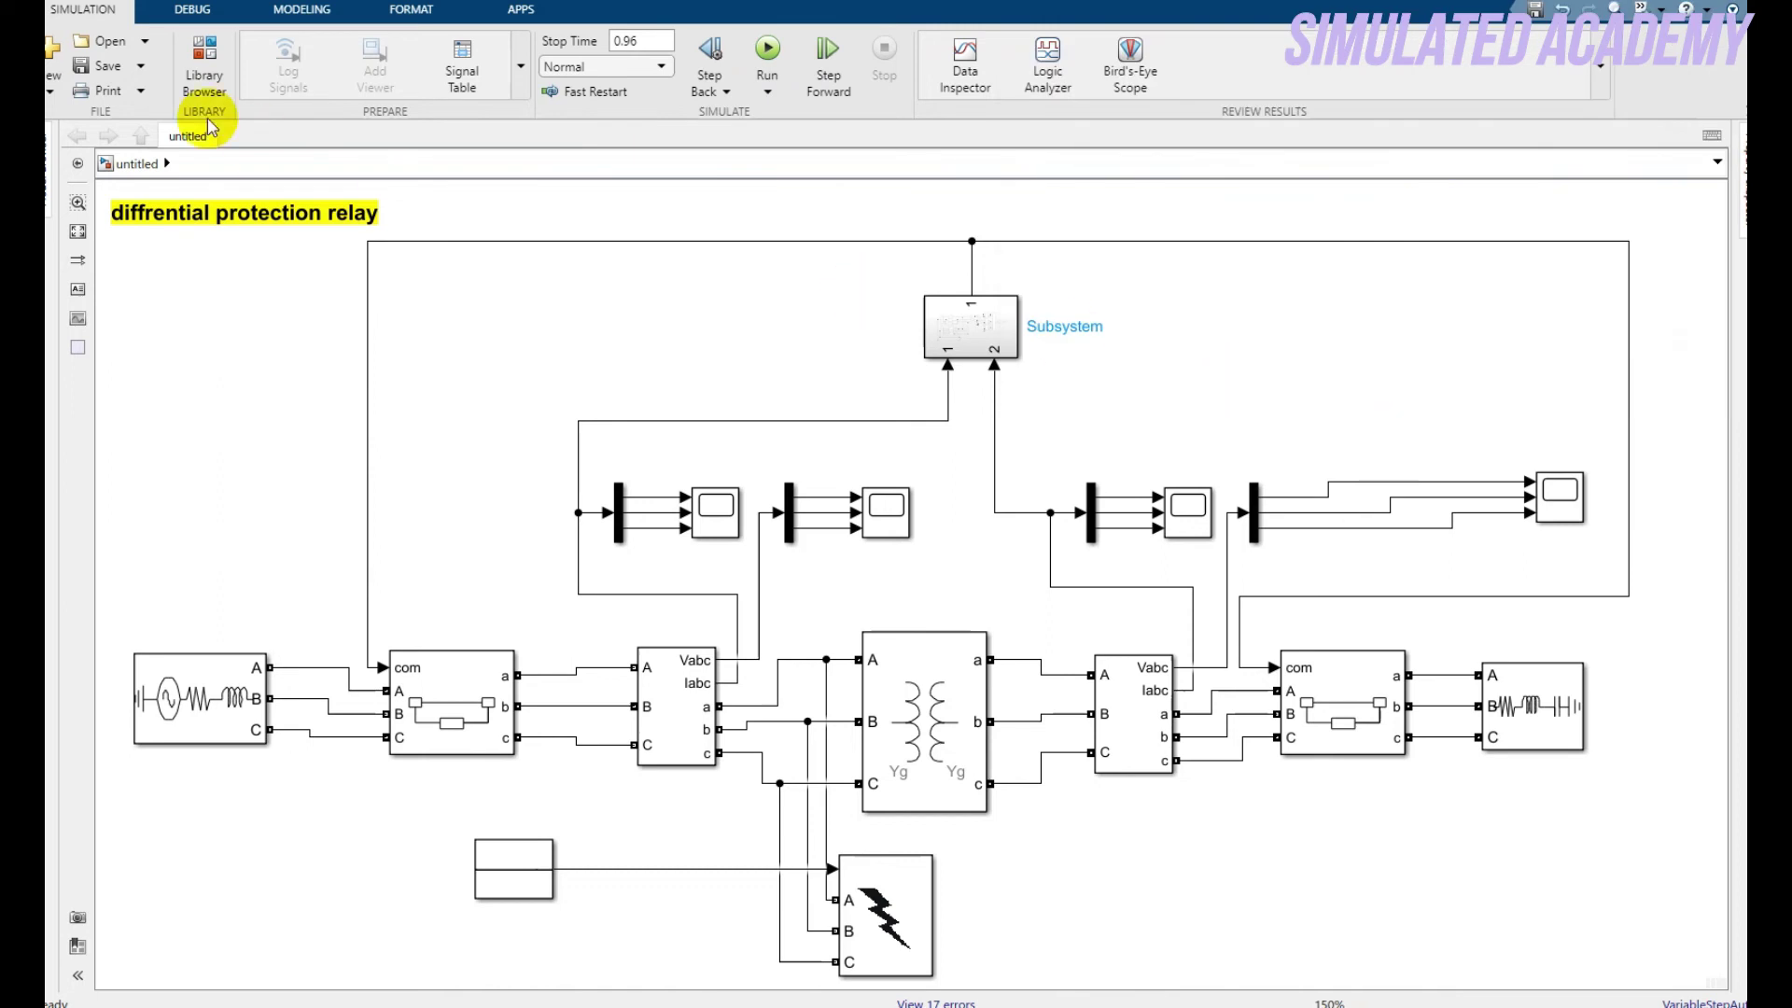
Find the powergui block in the library, add it to the model and place it below the differential protection relay title
{"action": "left_click", "coordinate": [200, 54]}
{"action": "left_click", "coordinate": [956, 145]}
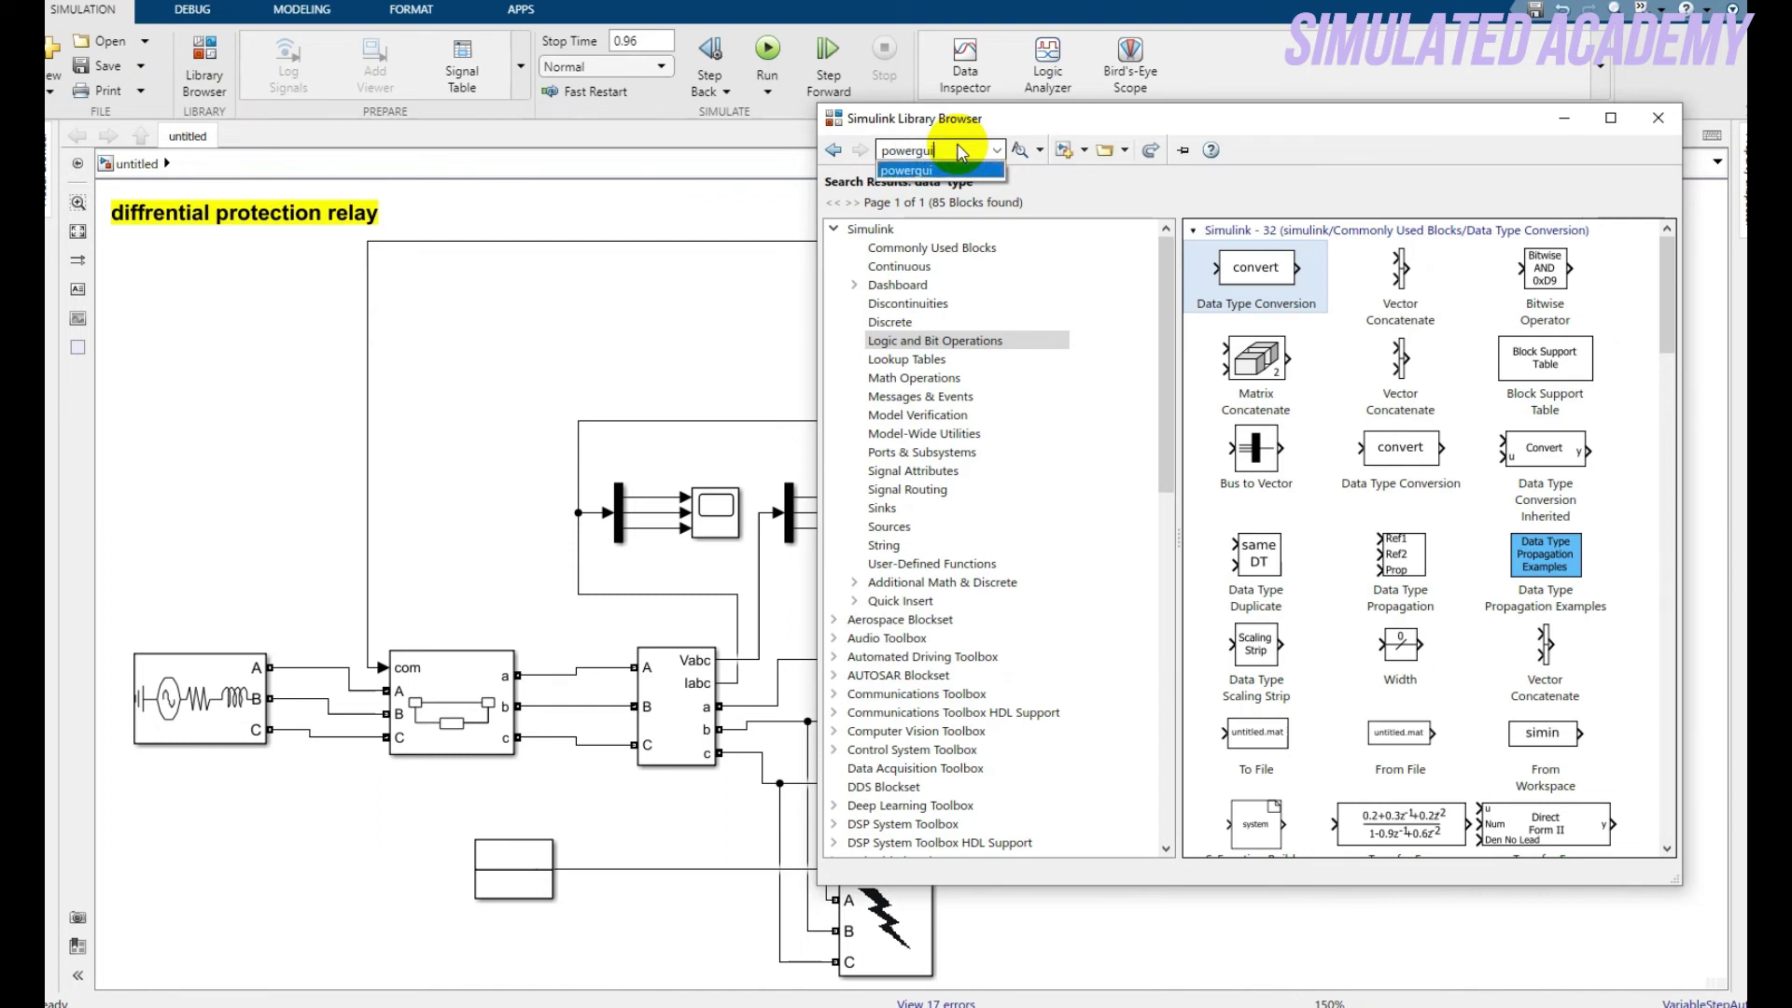
{"action": "key", "text": "Return"}
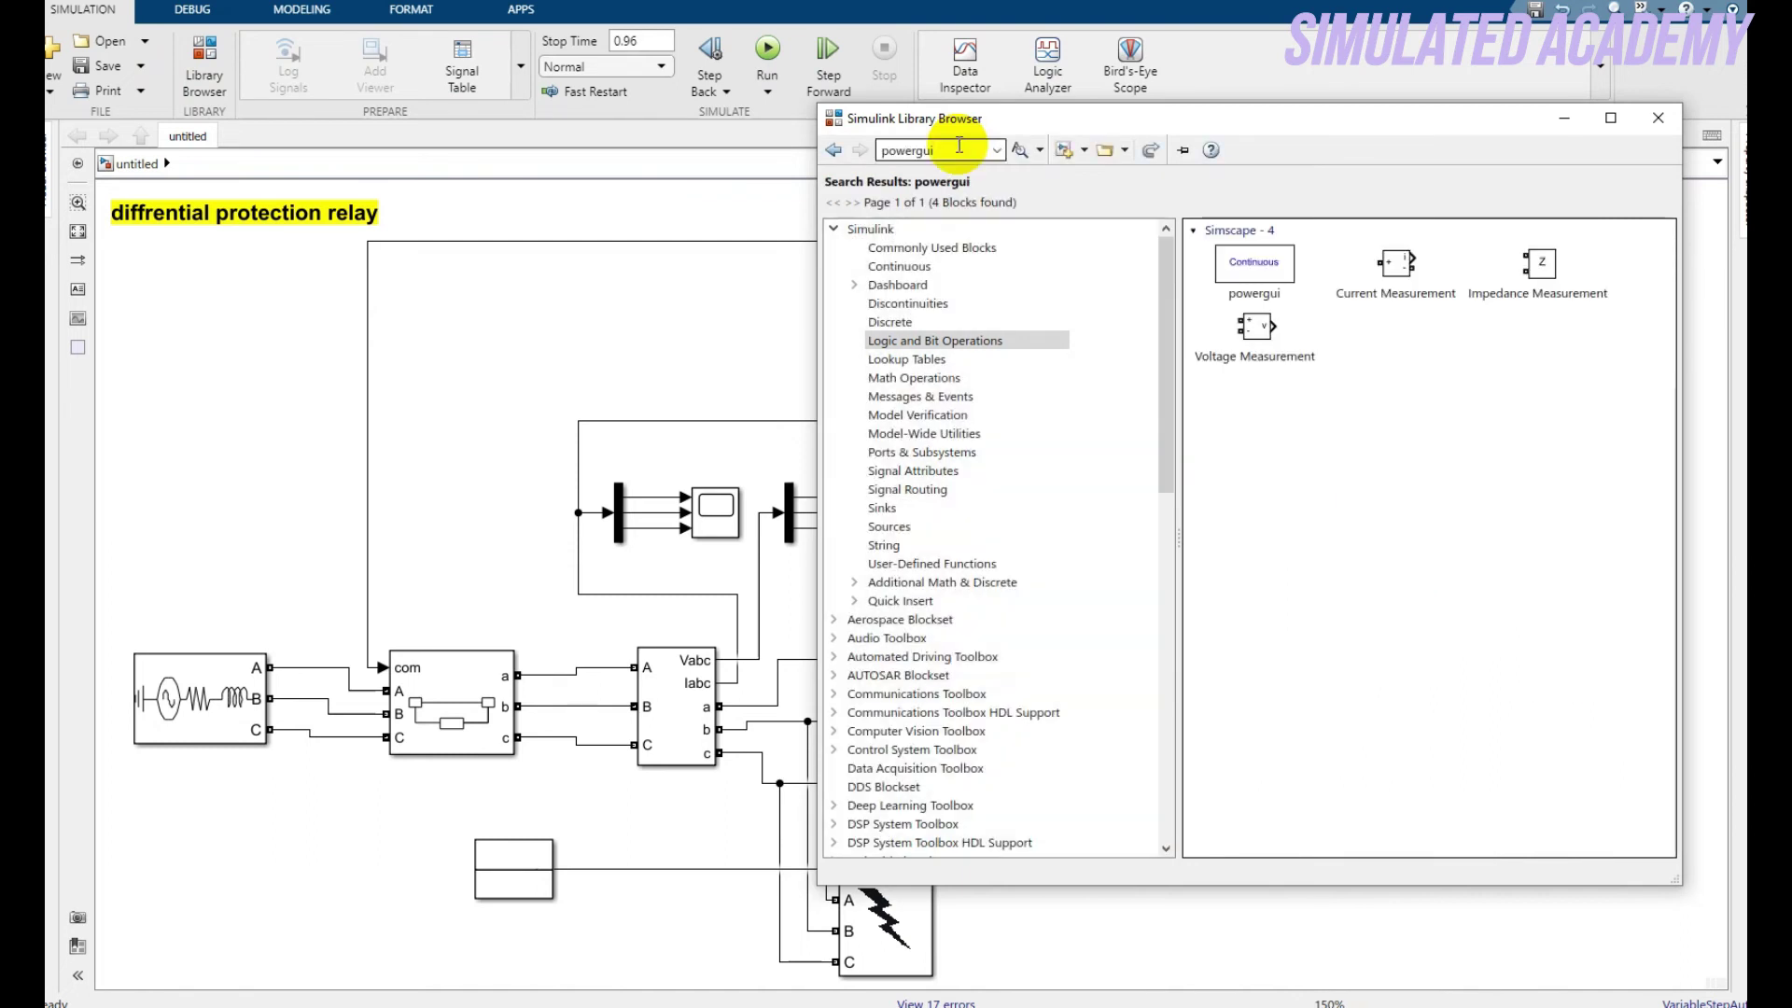
{"action": "right_click", "coordinate": [1249, 278]}
{"action": "left_click", "coordinate": [1288, 293]}
{"action": "left_click", "coordinate": [623, 350]}
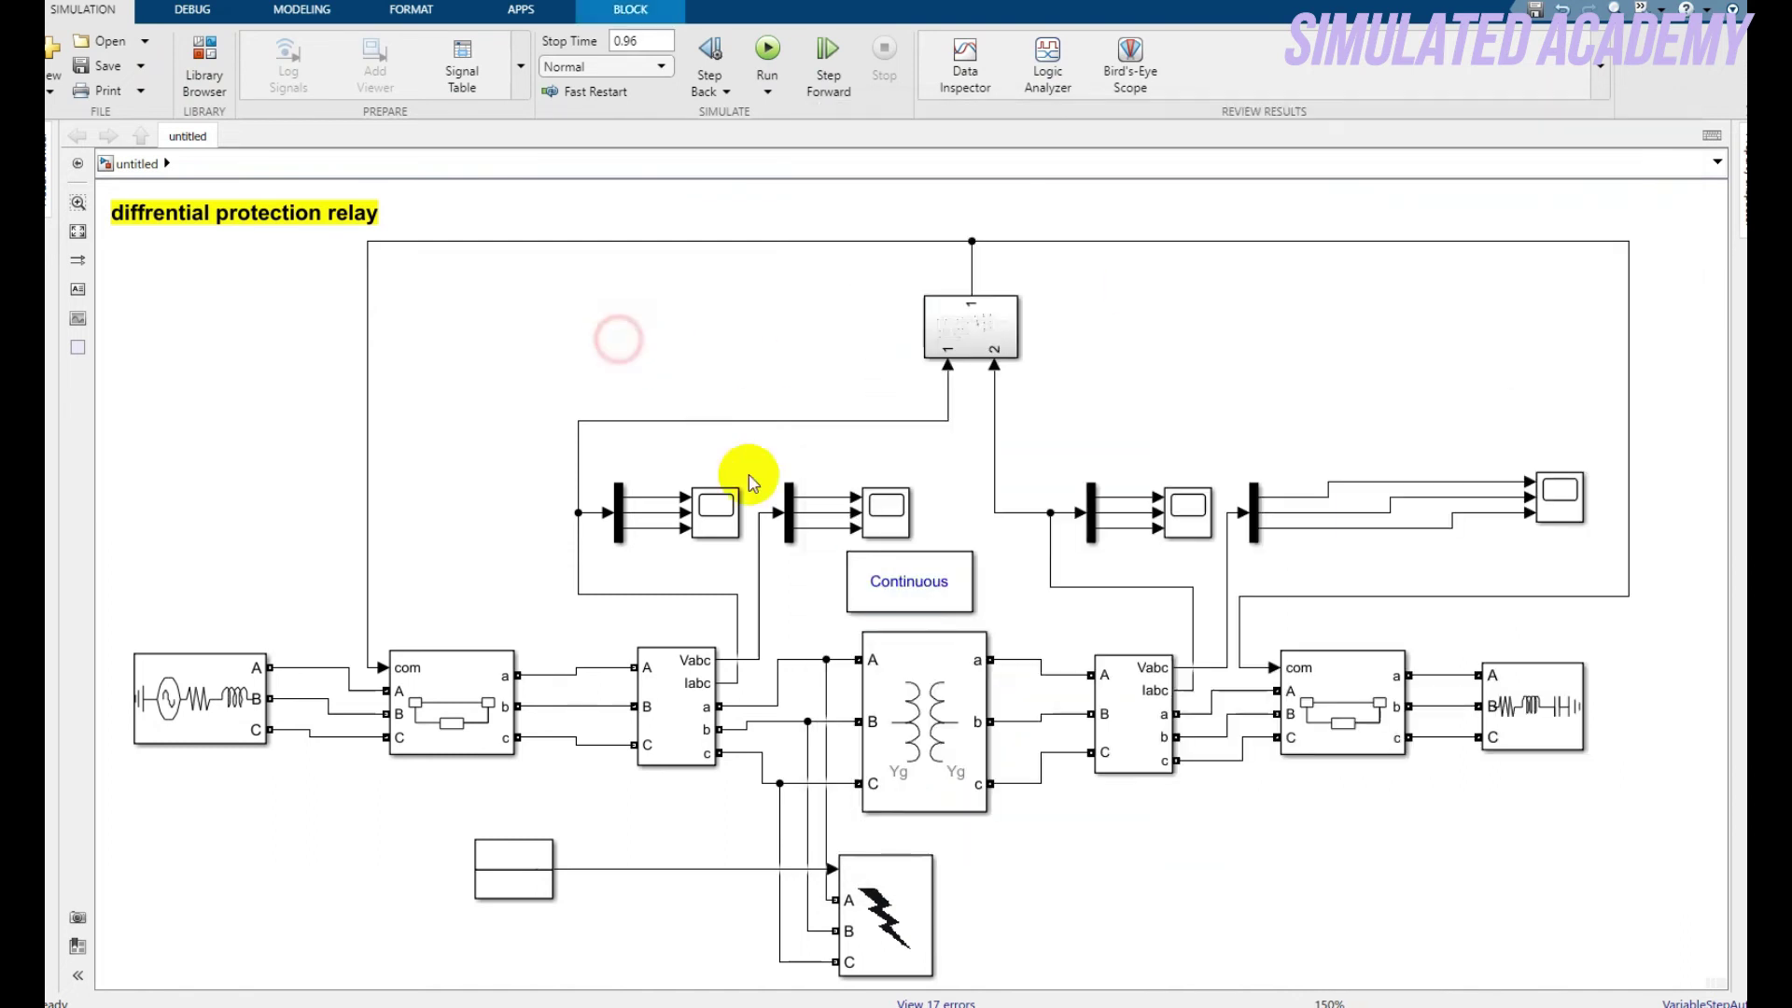
{"action": "left_click_drag", "start_coordinate": [887, 584], "coordinate": [229, 386]}
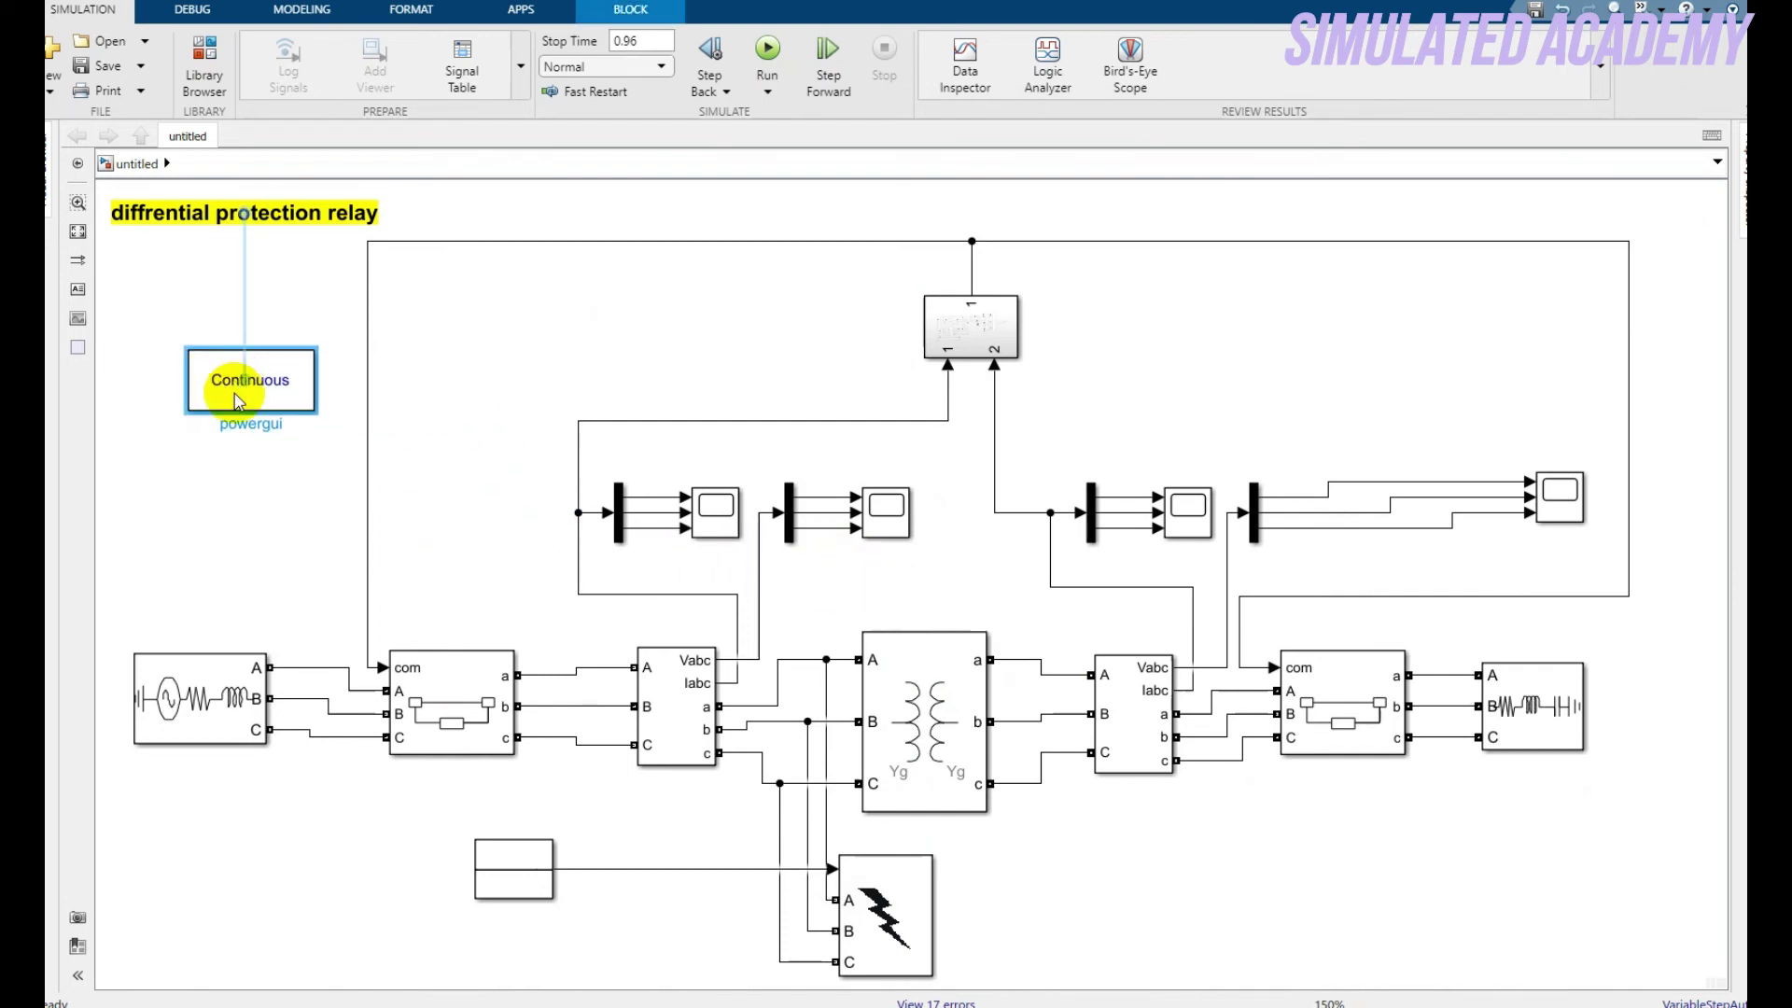
{"action": "left_click", "coordinate": [240, 485]}
Set the powergui simulation type to Discrete with a sample time of 5e-6 s
{"action": "double_click", "coordinate": [264, 383]}
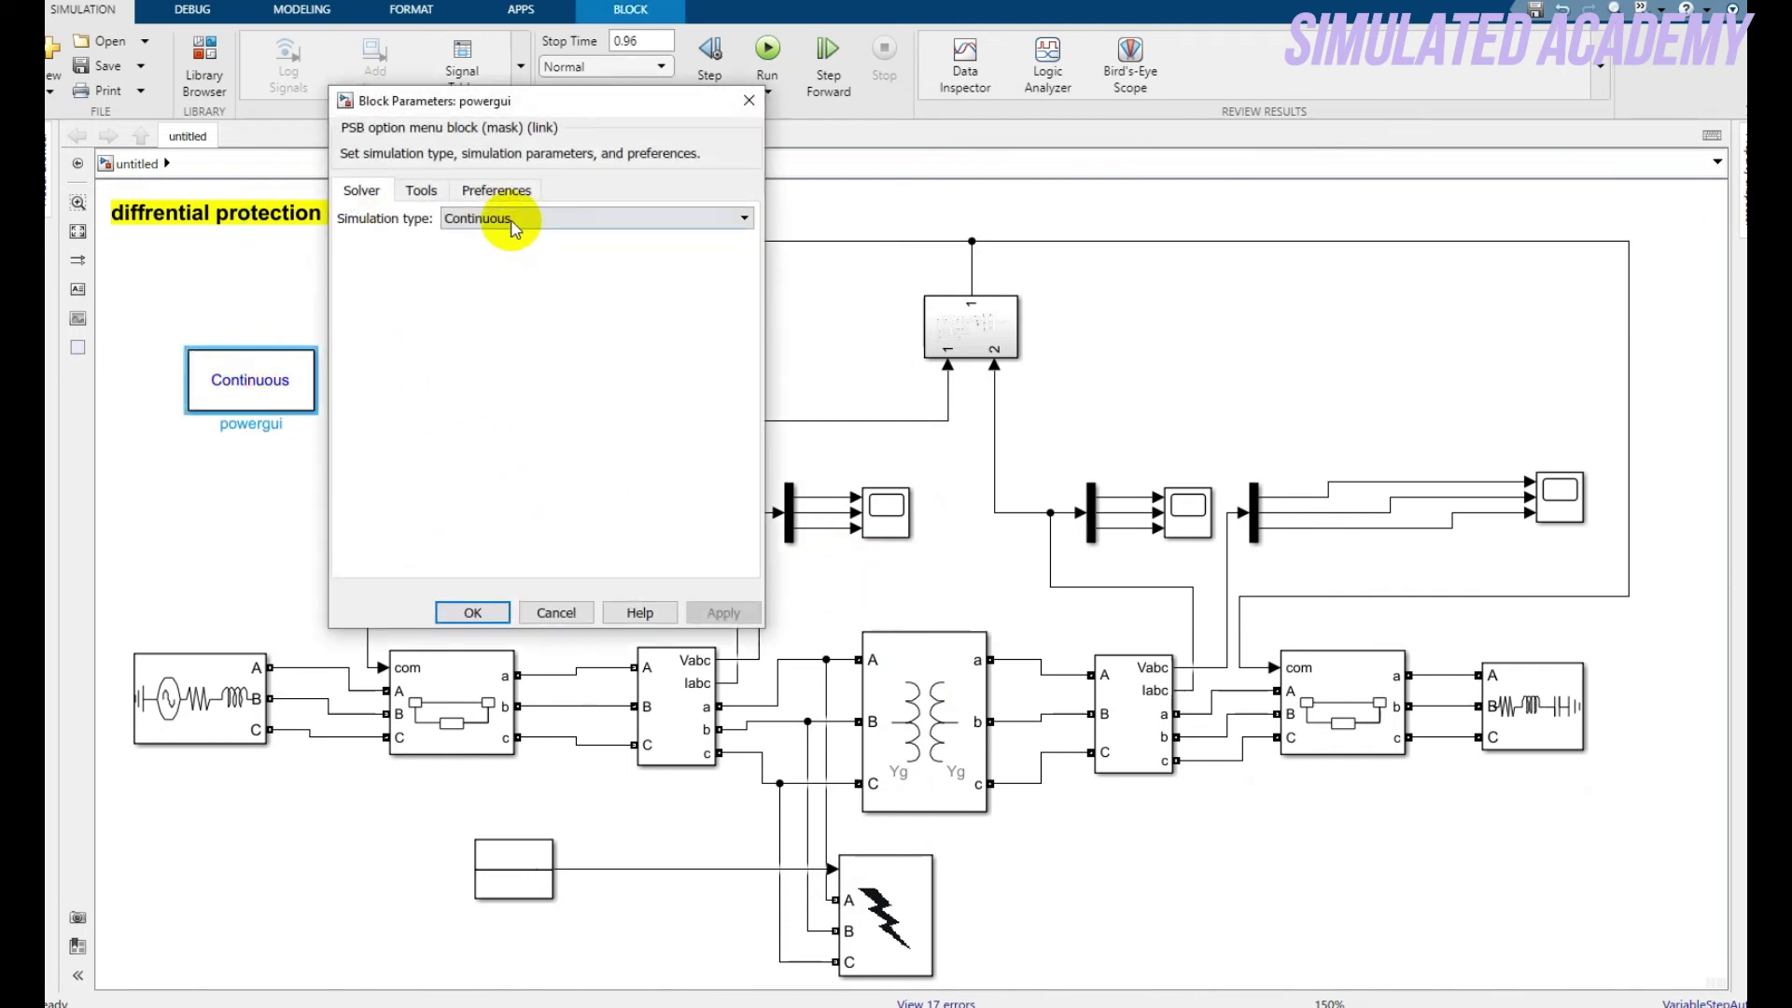
{"action": "left_click", "coordinate": [512, 220]}
{"action": "left_click", "coordinate": [495, 266]}
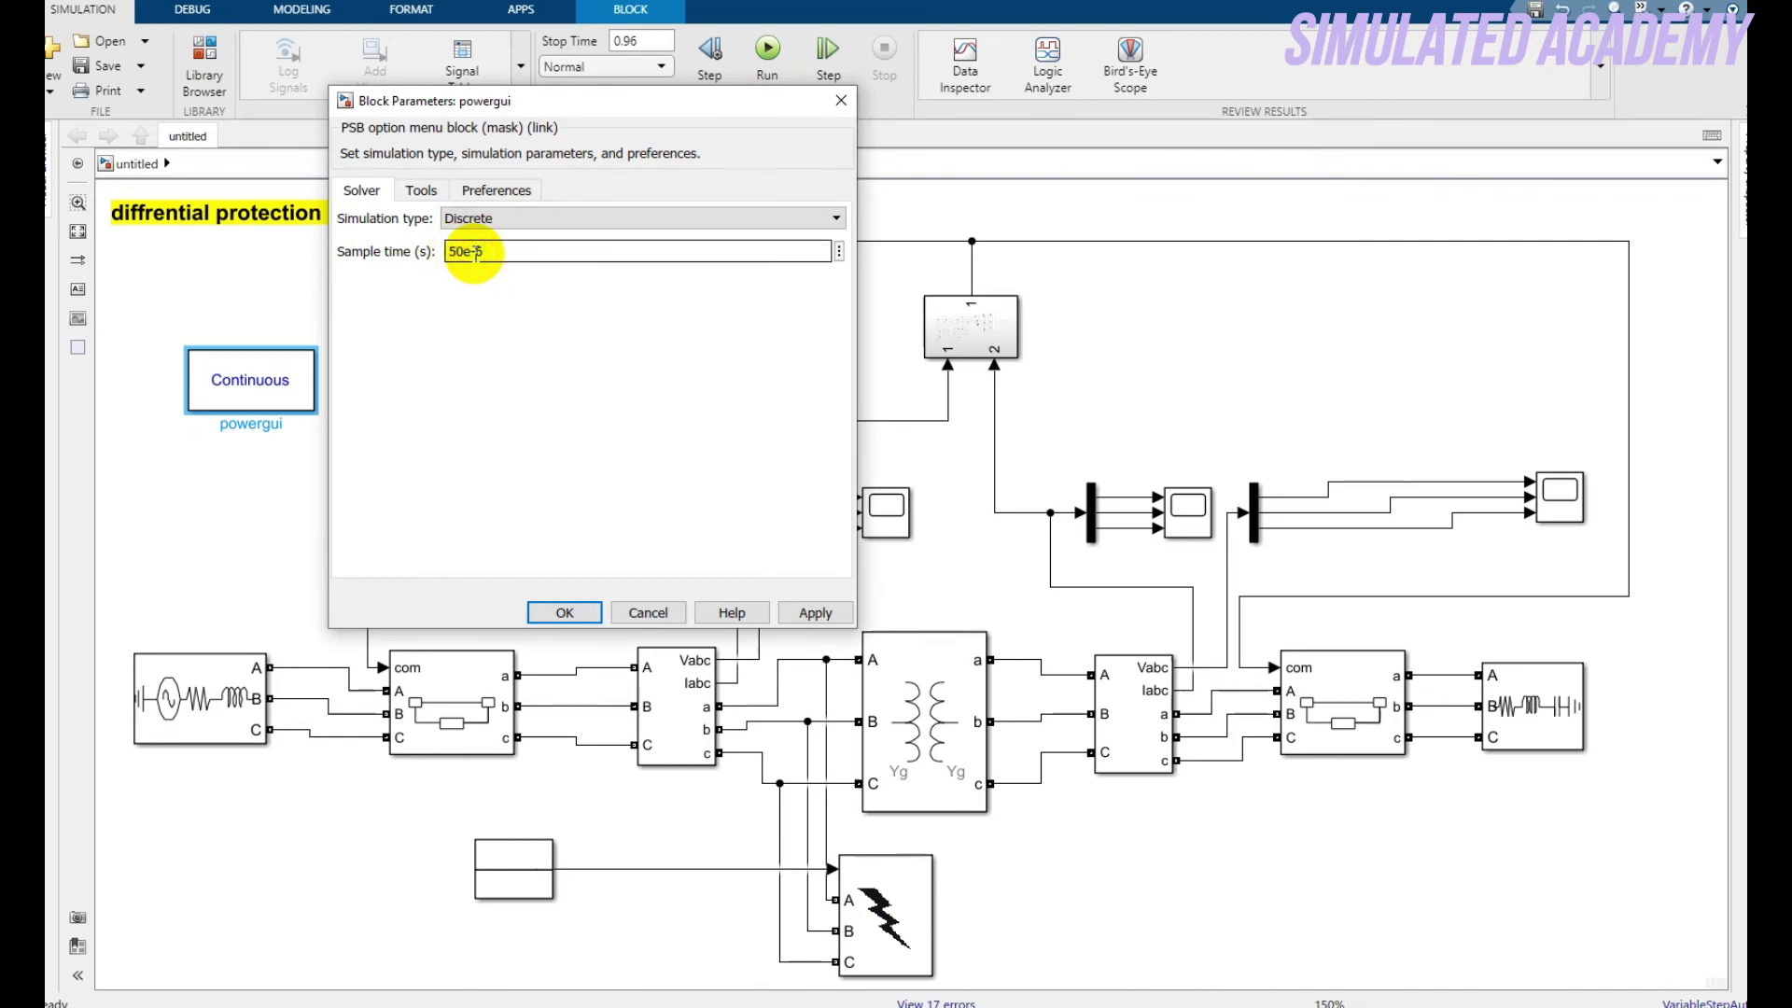
{"action": "key", "text": "BackSpace"}
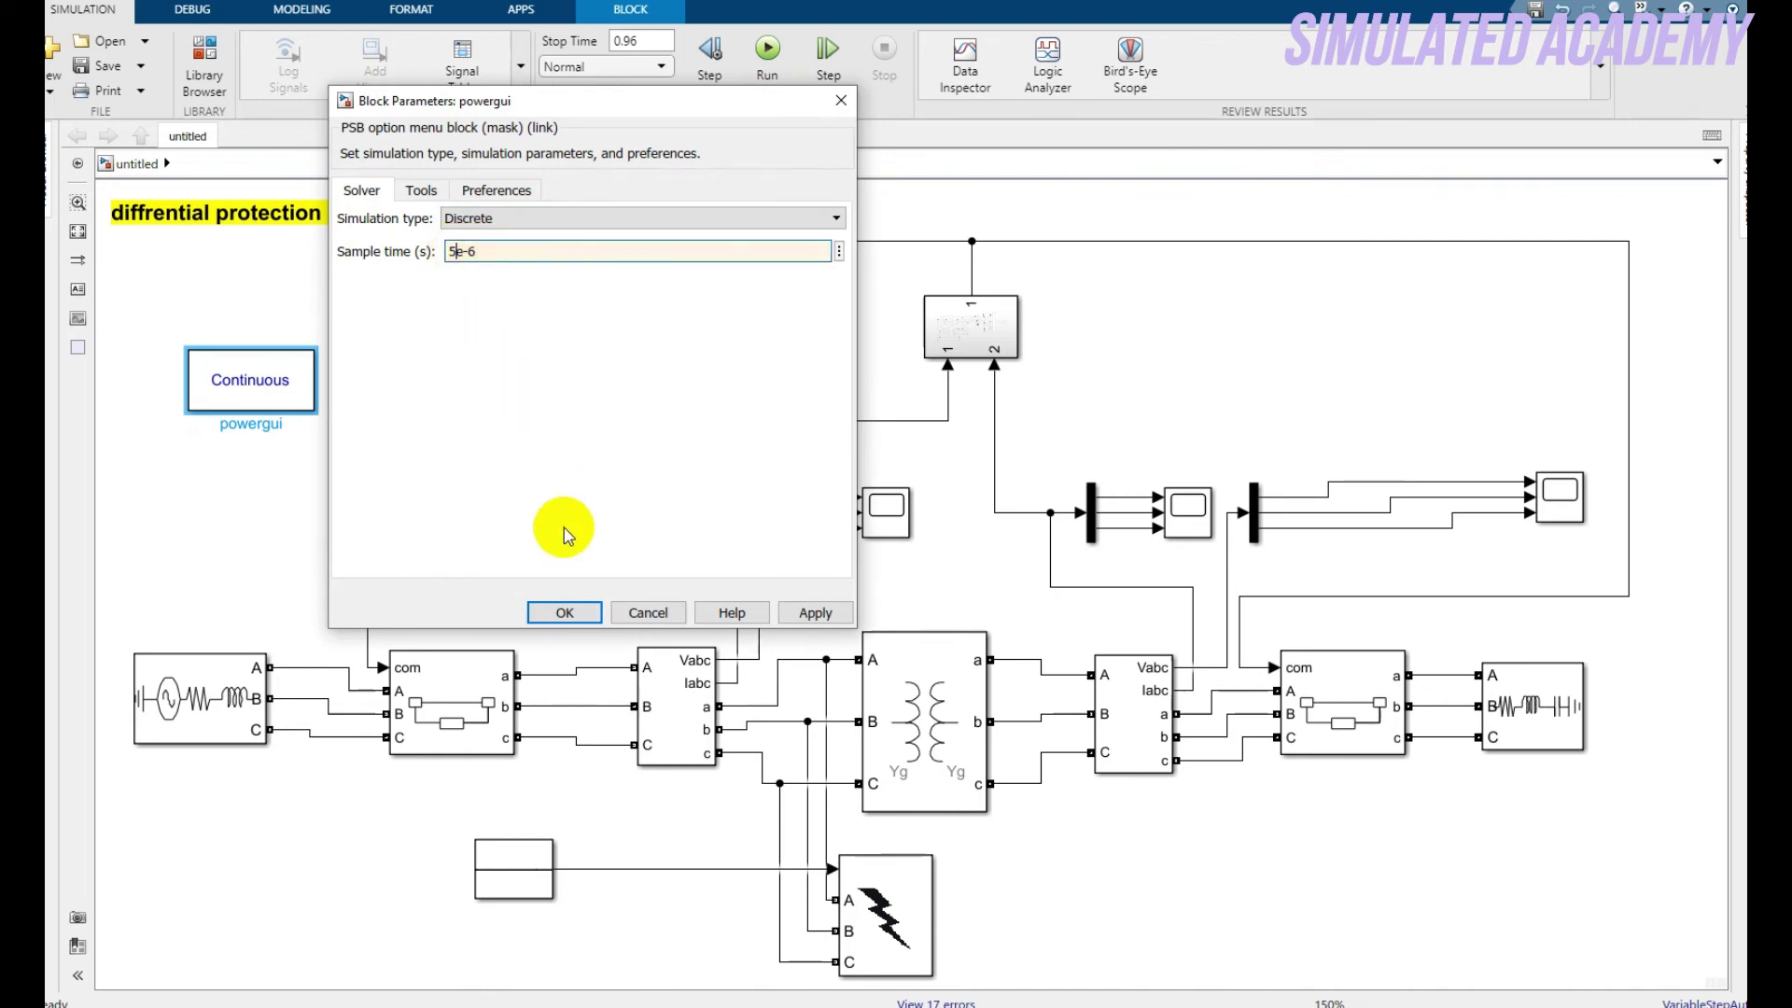
{"action": "left_click", "coordinate": [565, 613]}
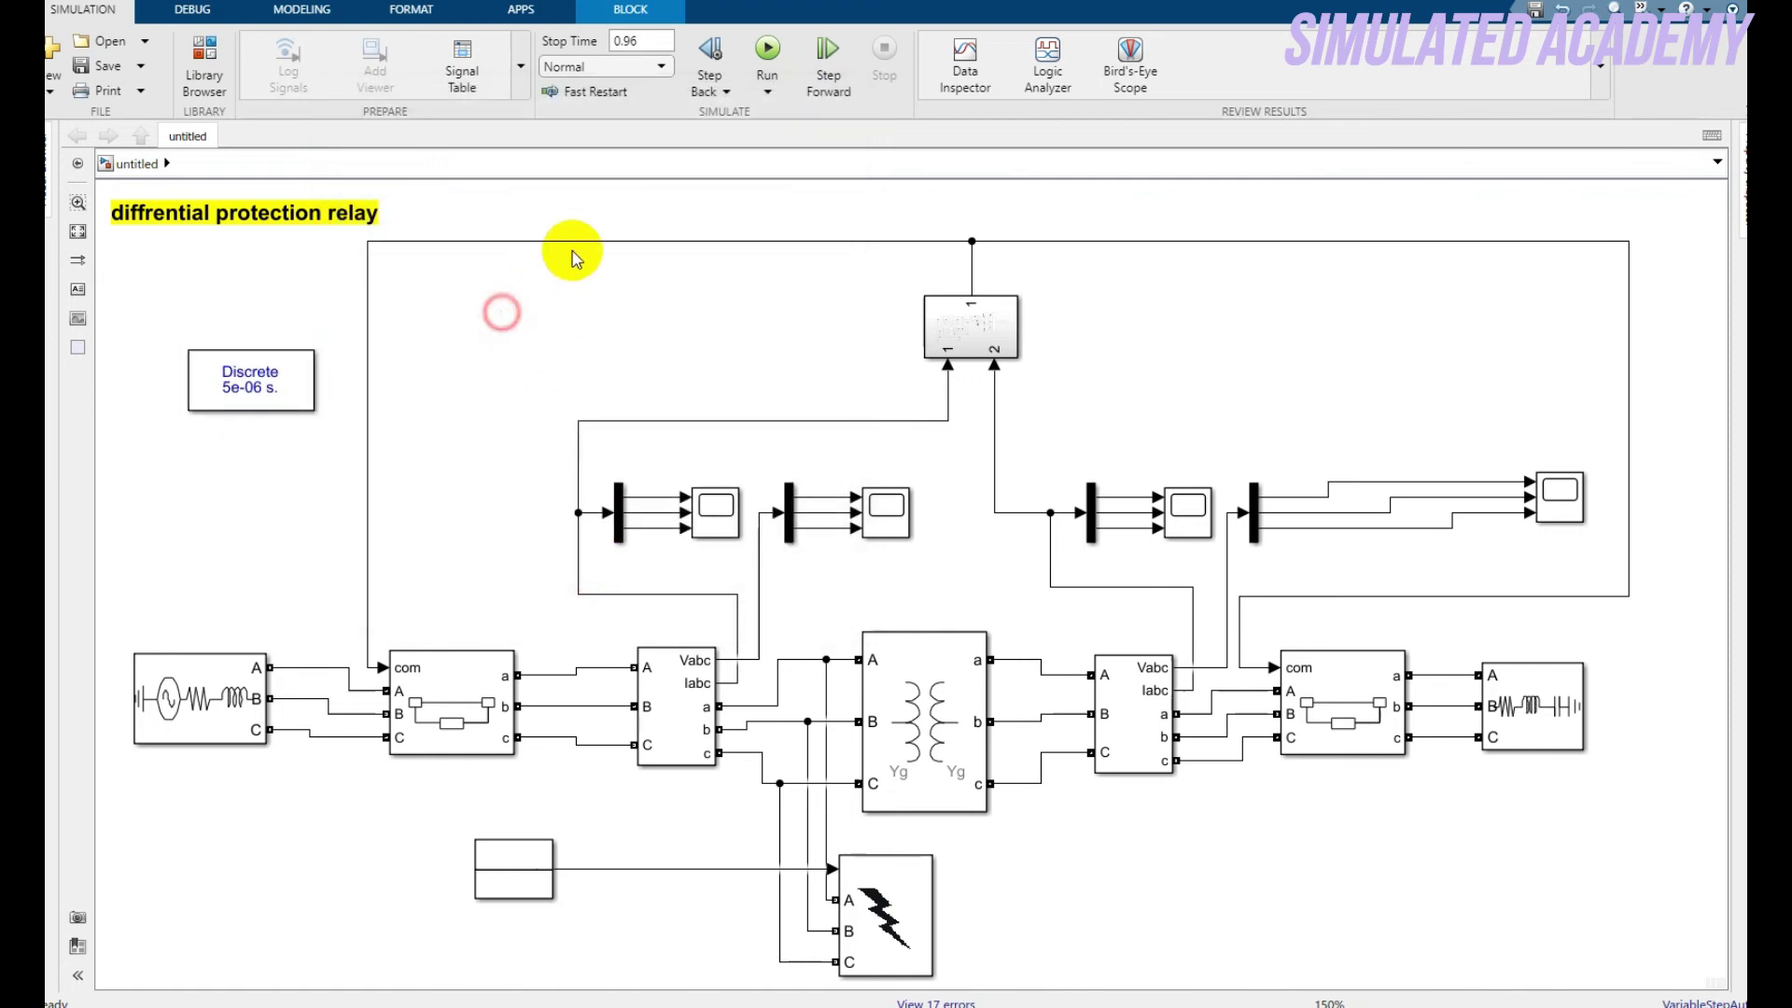
Run the simulation and examine the three-phase voltage waveforms on the source-side and load-side scopes
{"action": "left_click", "coordinate": [768, 49]}
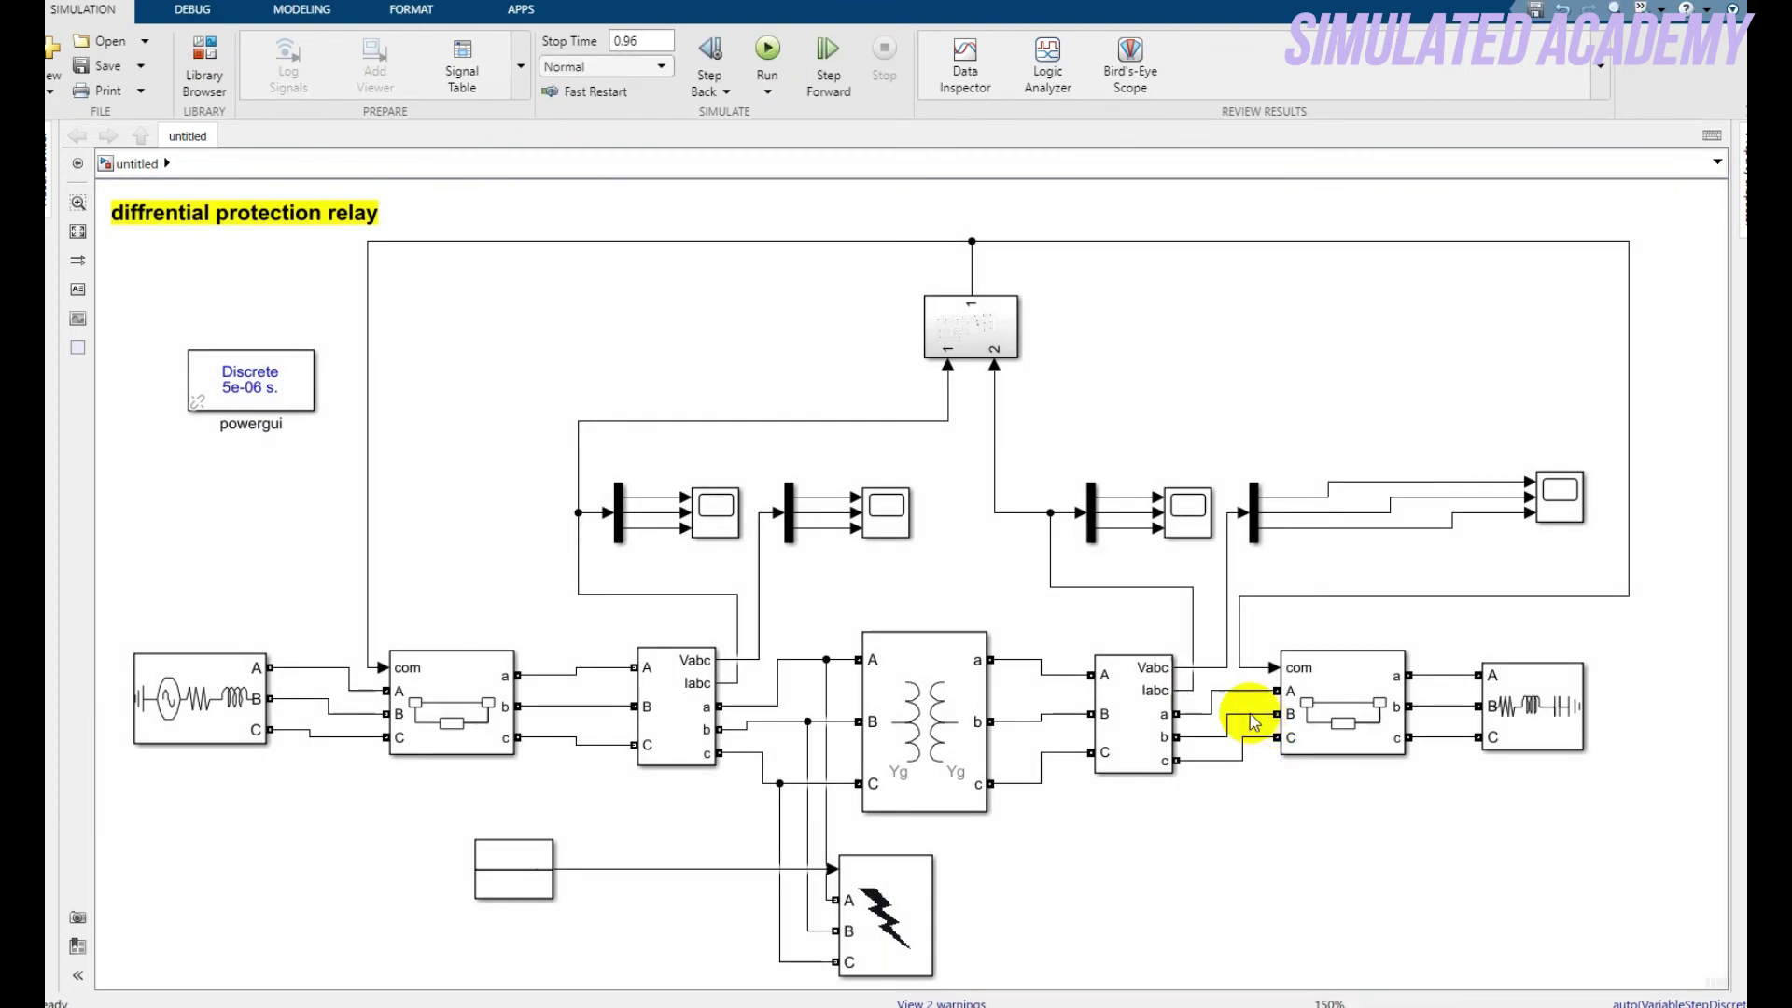
{"action": "double_click", "coordinate": [886, 506]}
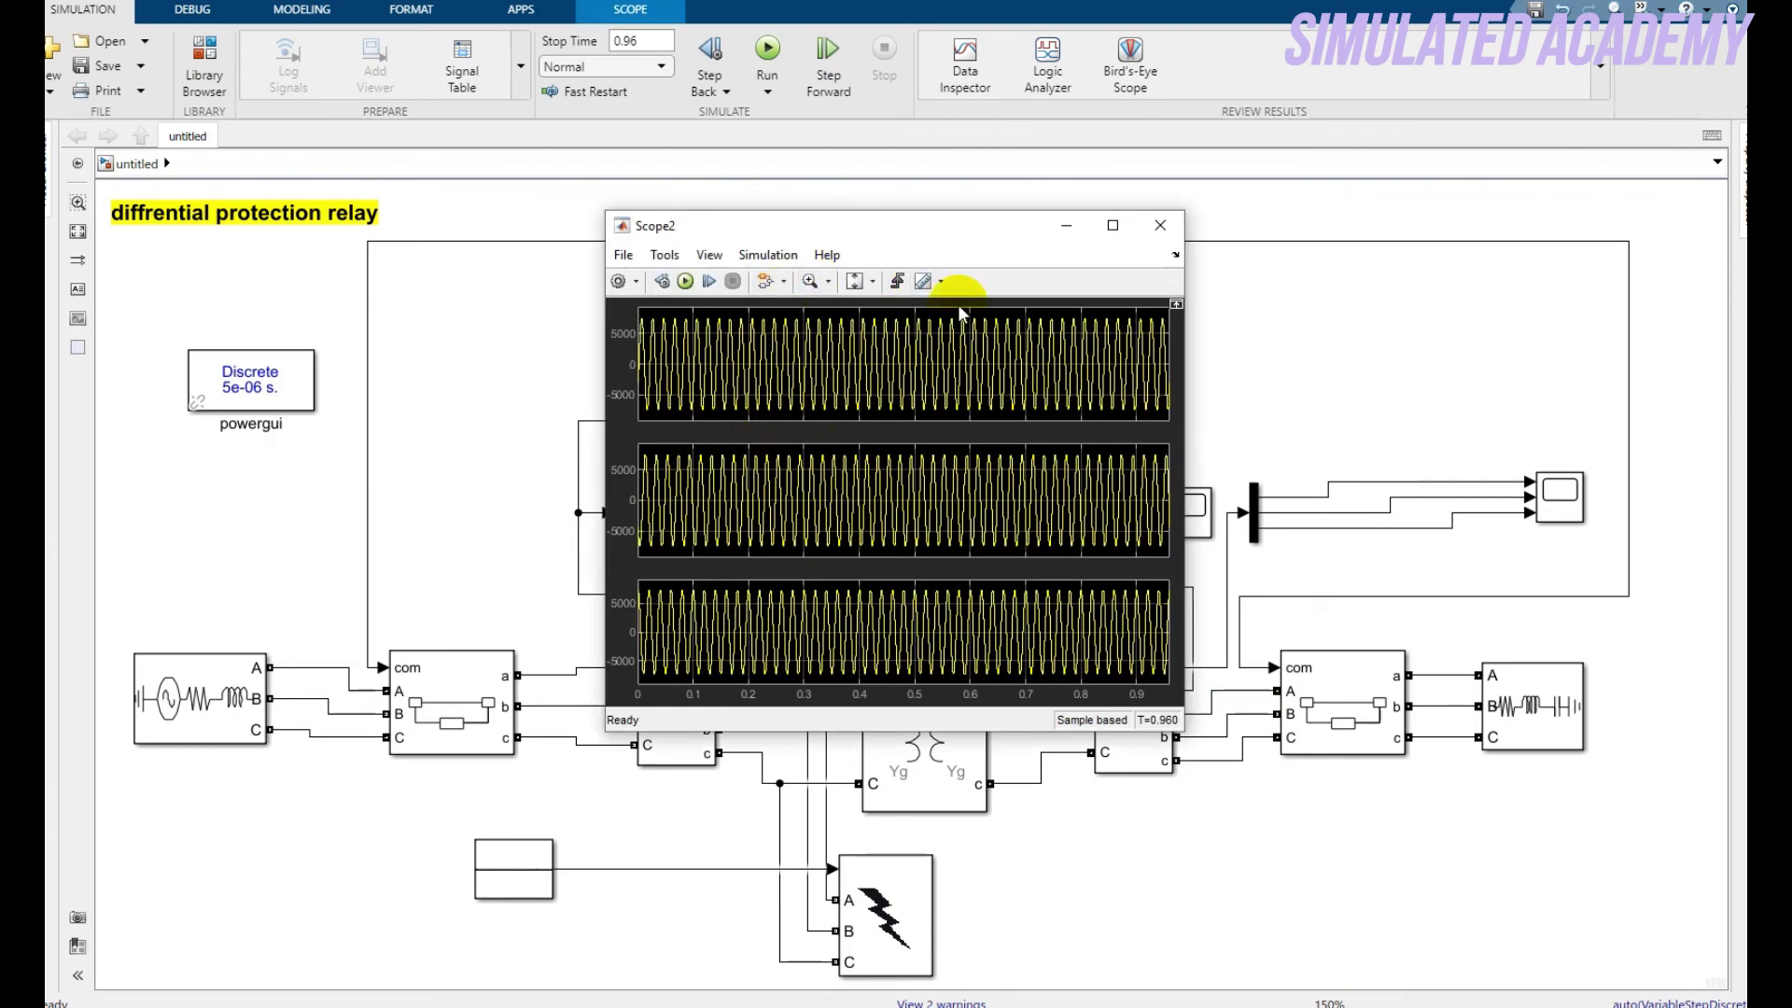
{"action": "left_click", "coordinate": [1160, 225]}
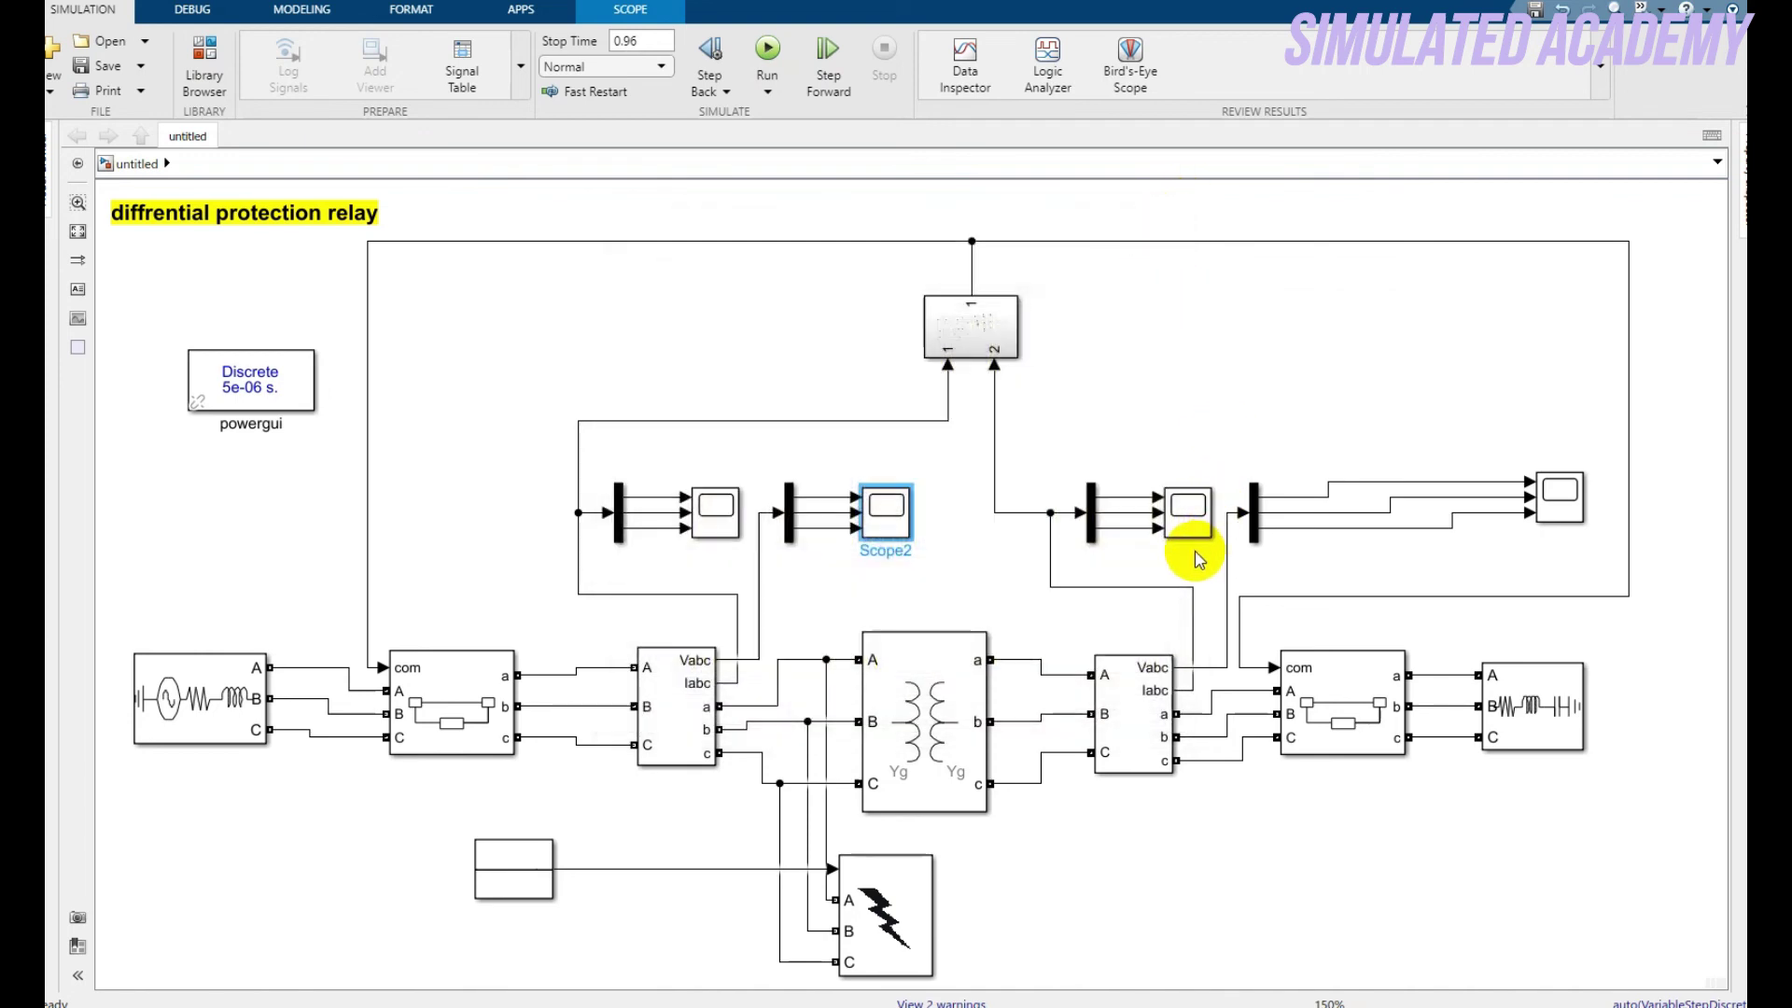
{"action": "double_click", "coordinate": [1565, 494]}
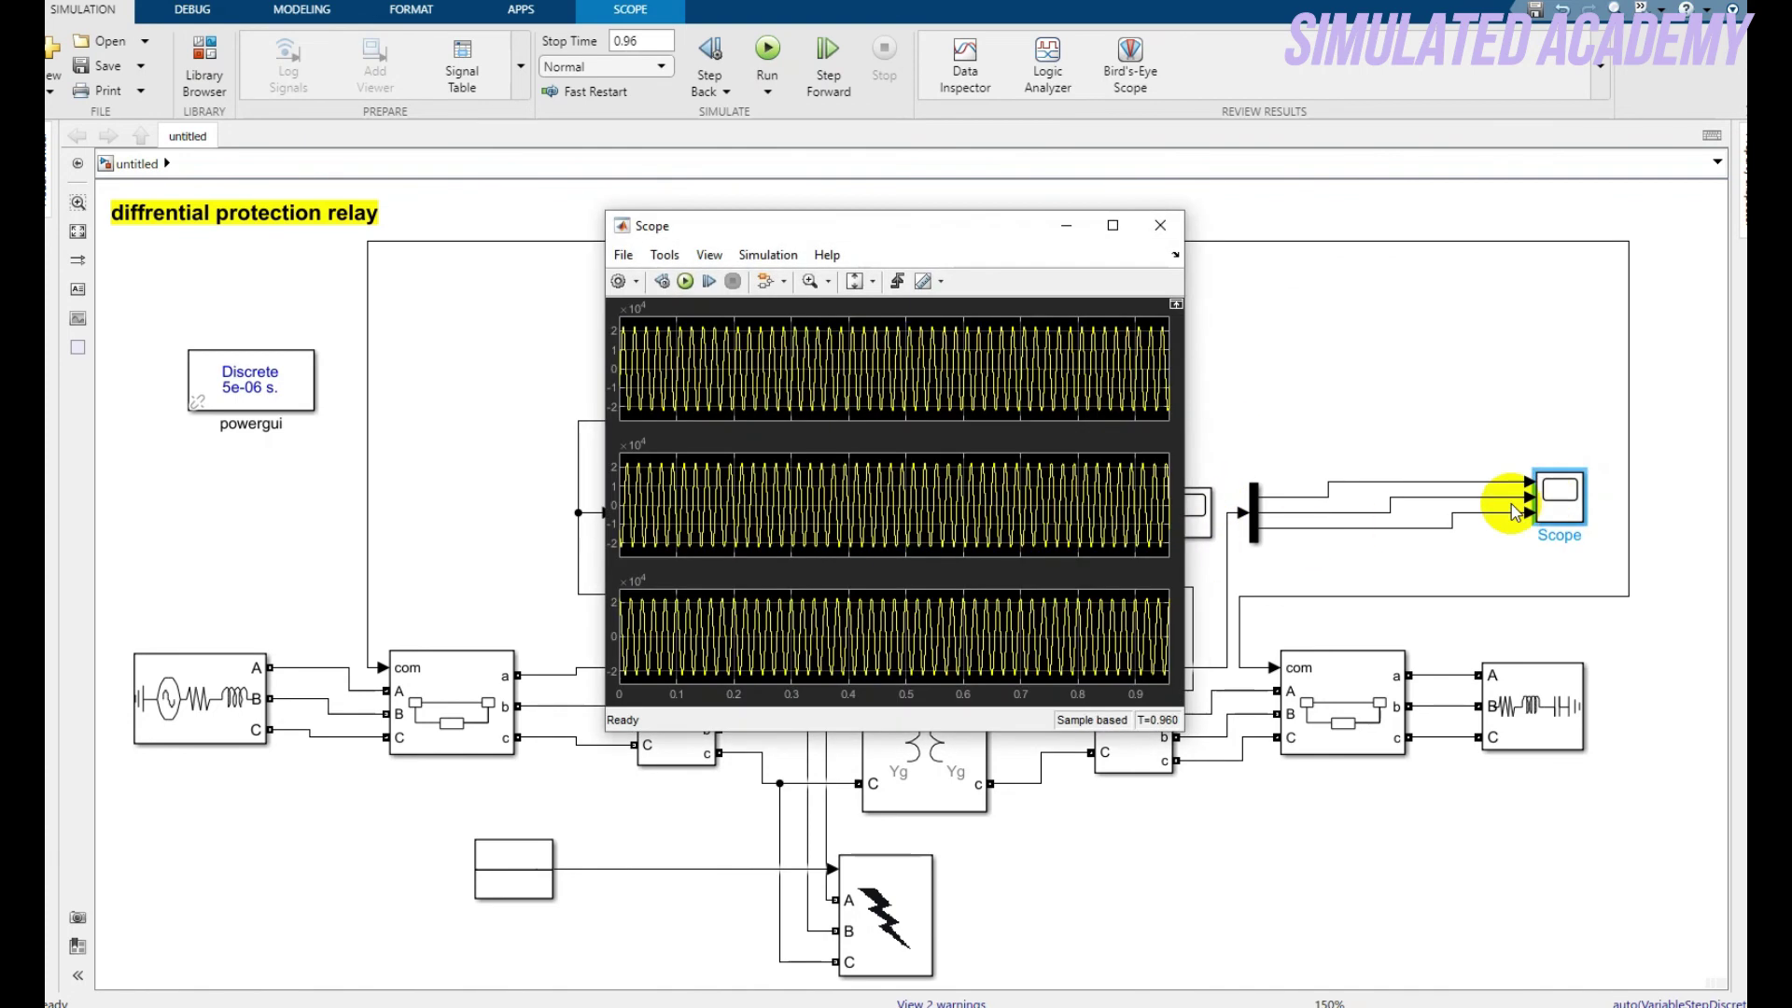
{"action": "left_click", "coordinate": [1148, 226]}
Set the Stair Generator amplitude to [0, 1, 0, 0] so the three-phase fault switches on at 0.1 s
{"action": "left_click", "coordinate": [492, 894]}
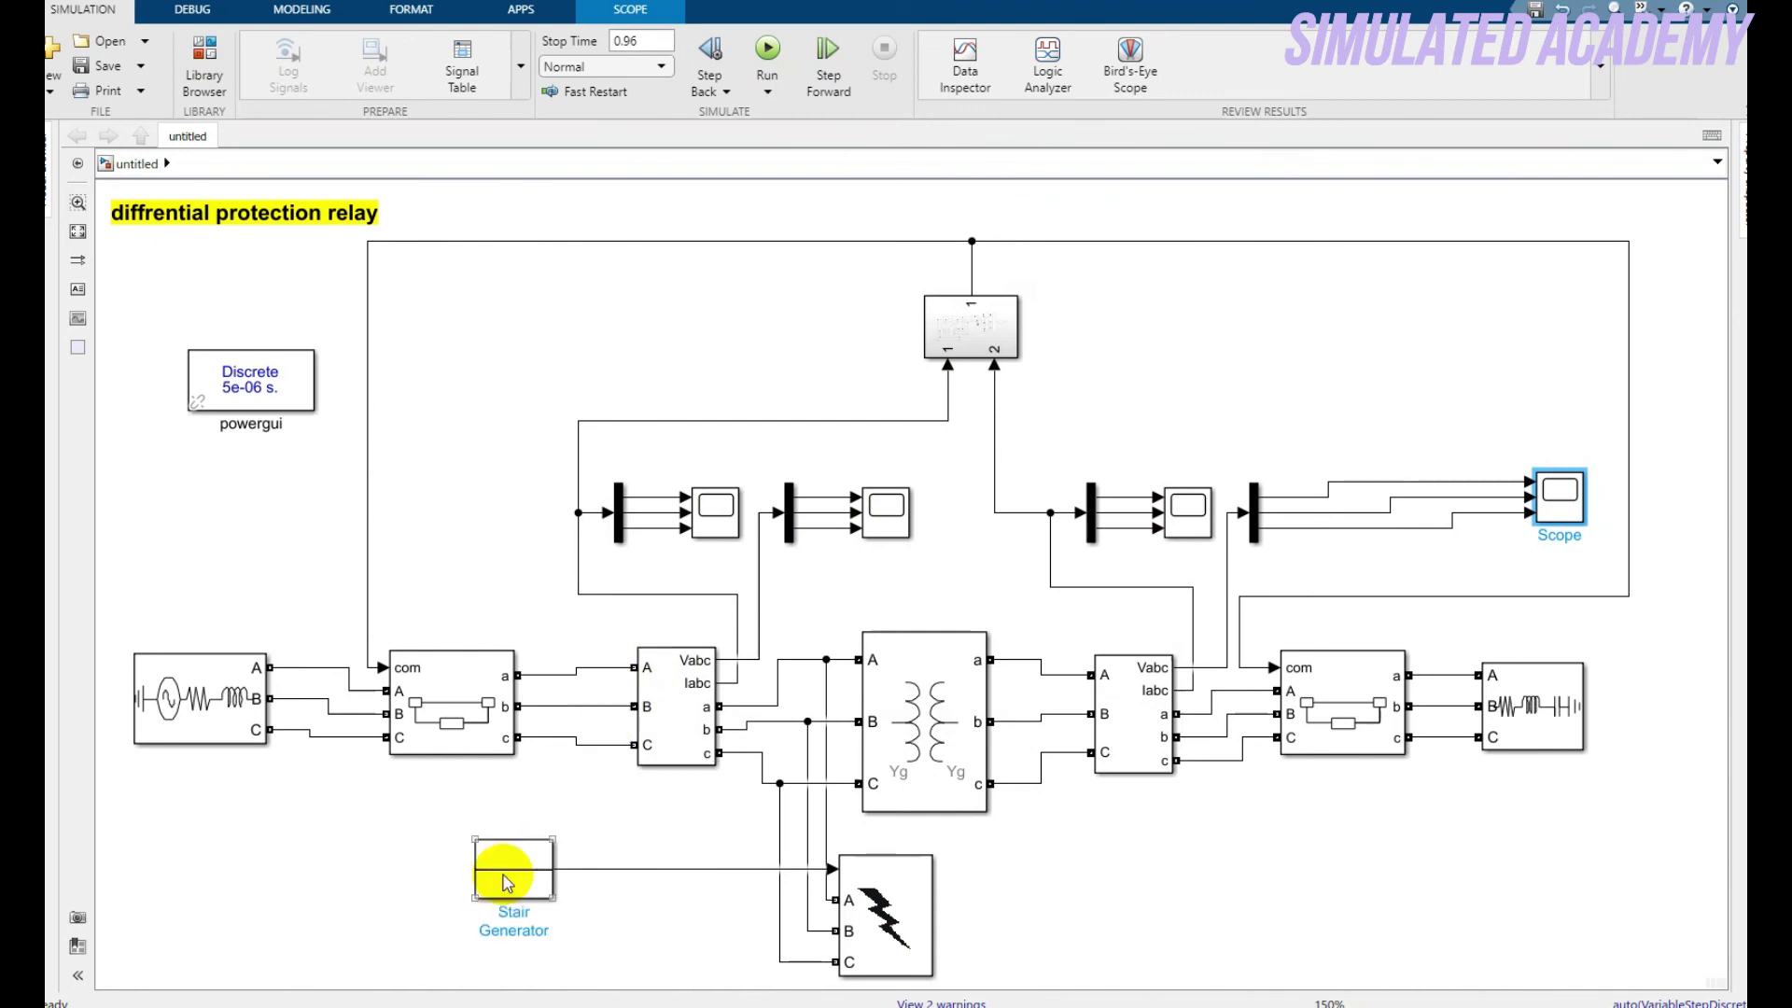
{"action": "double_click", "coordinate": [504, 877]}
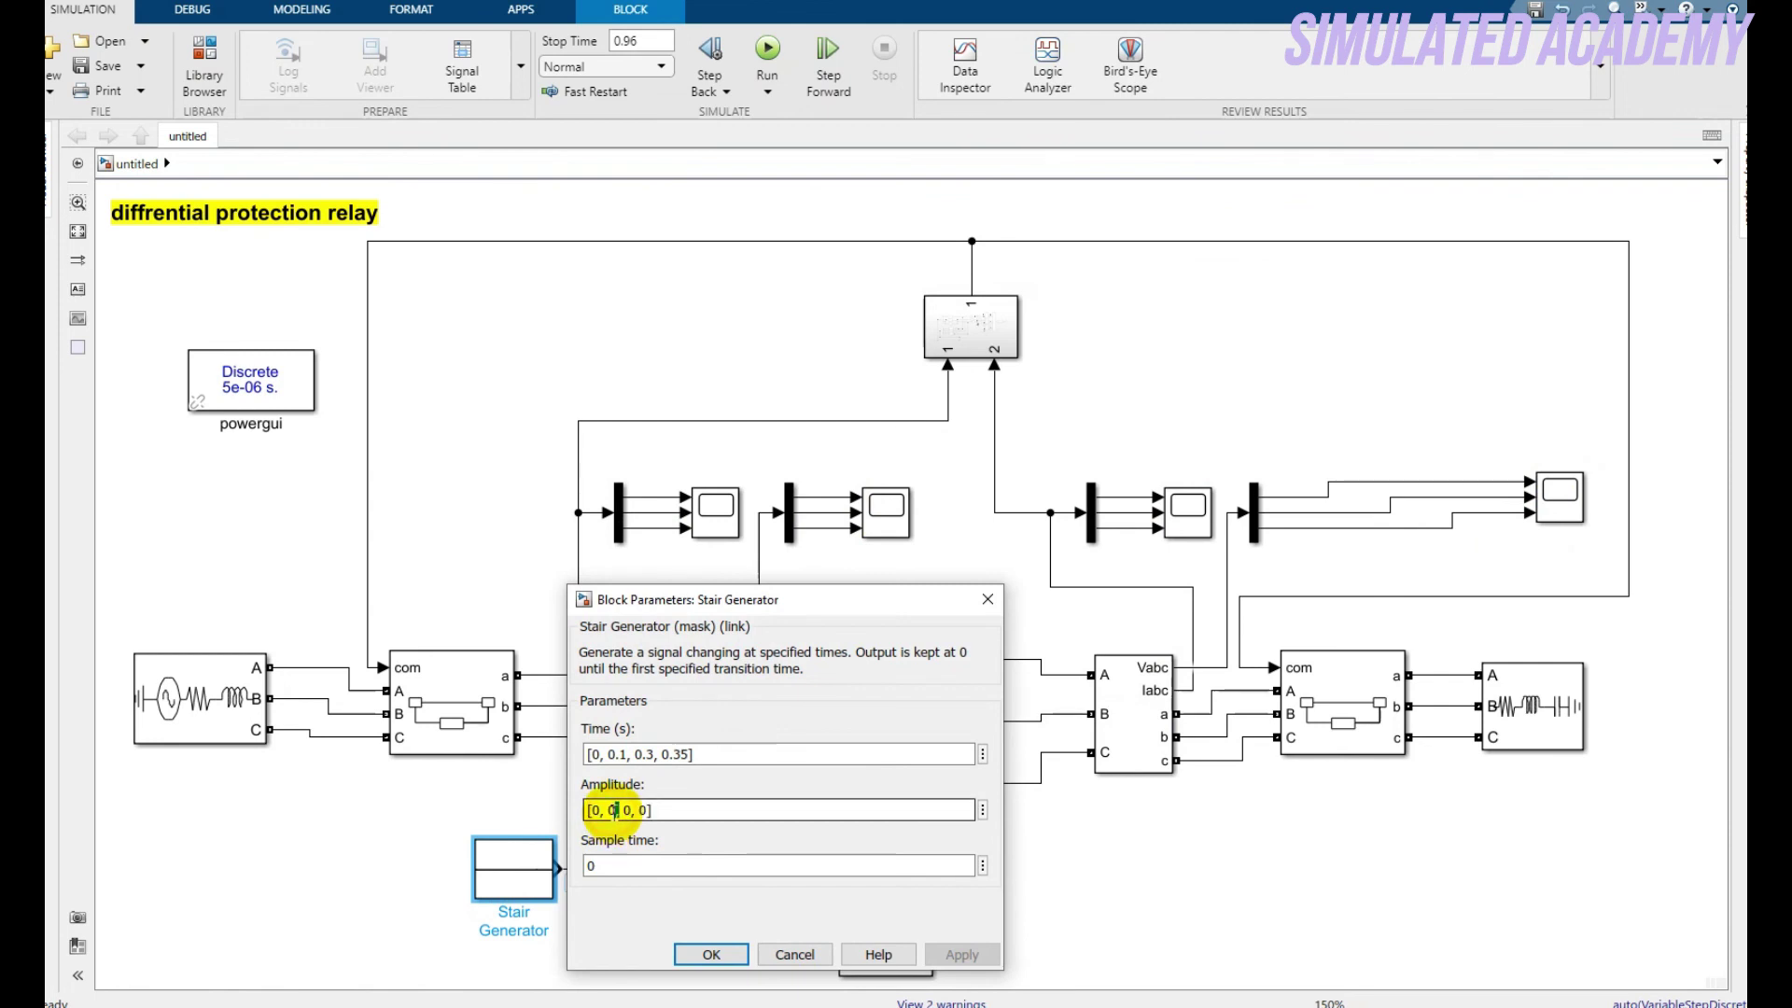
{"action": "key", "text": "BackSpace"}
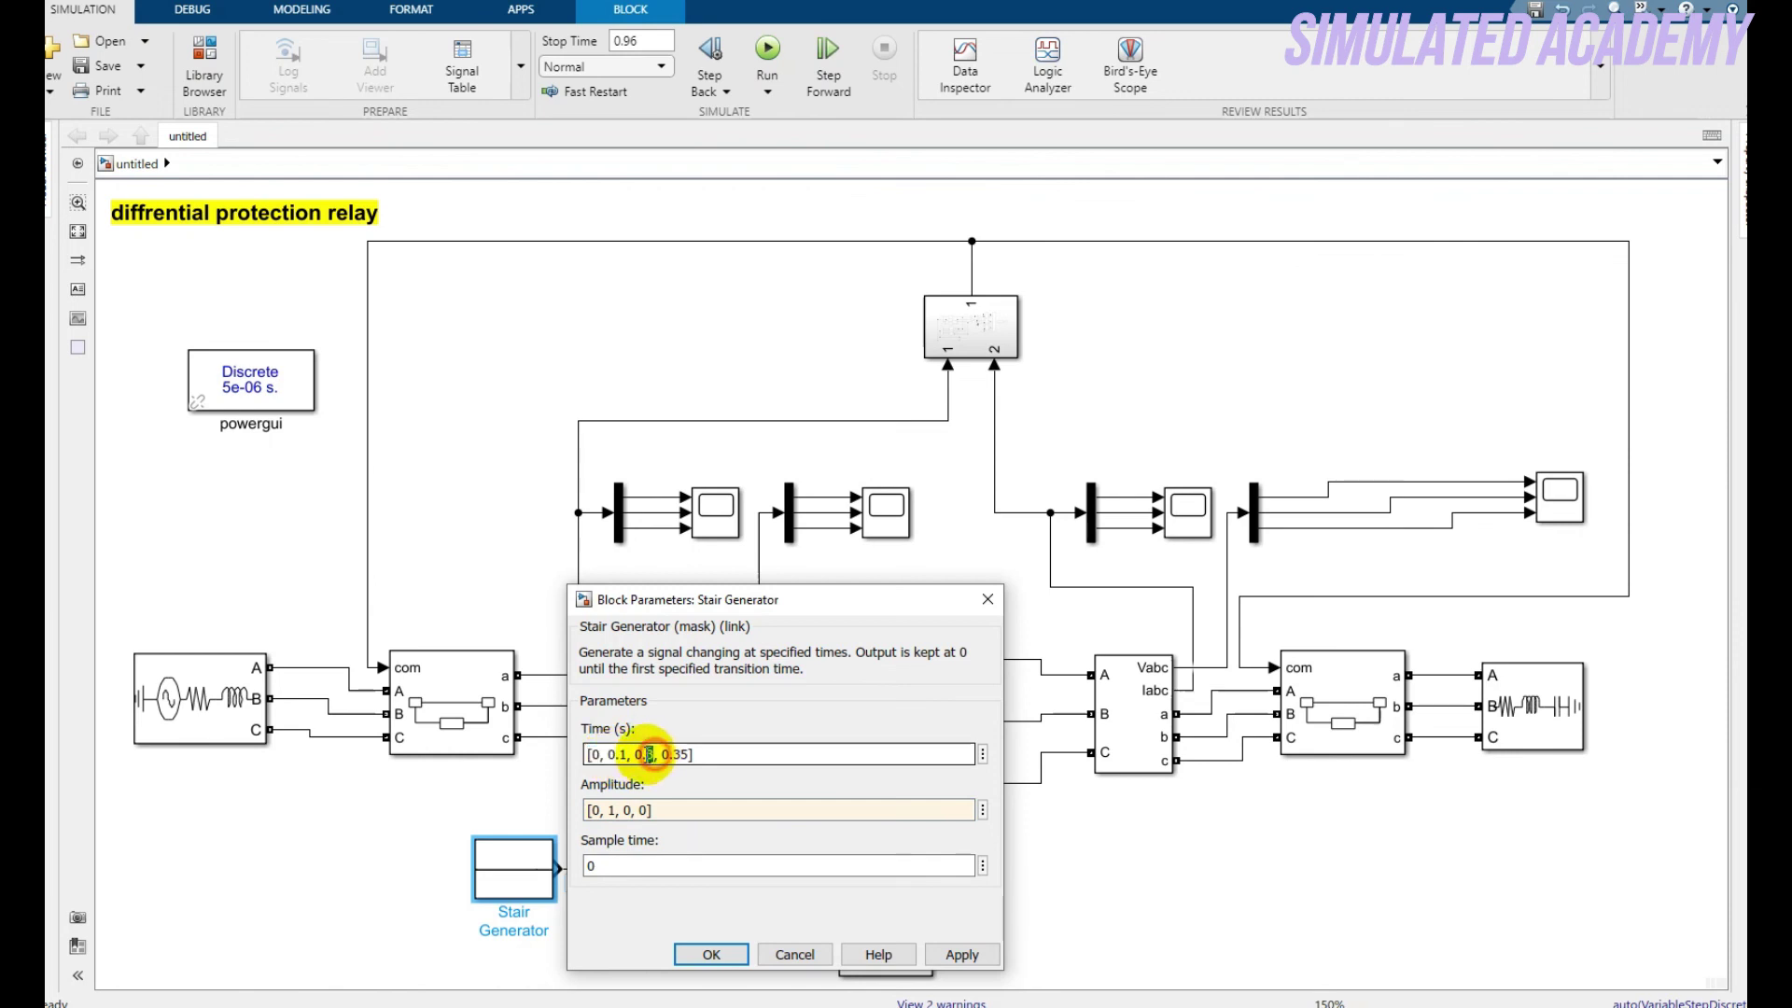
{"action": "left_click", "coordinate": [698, 951]}
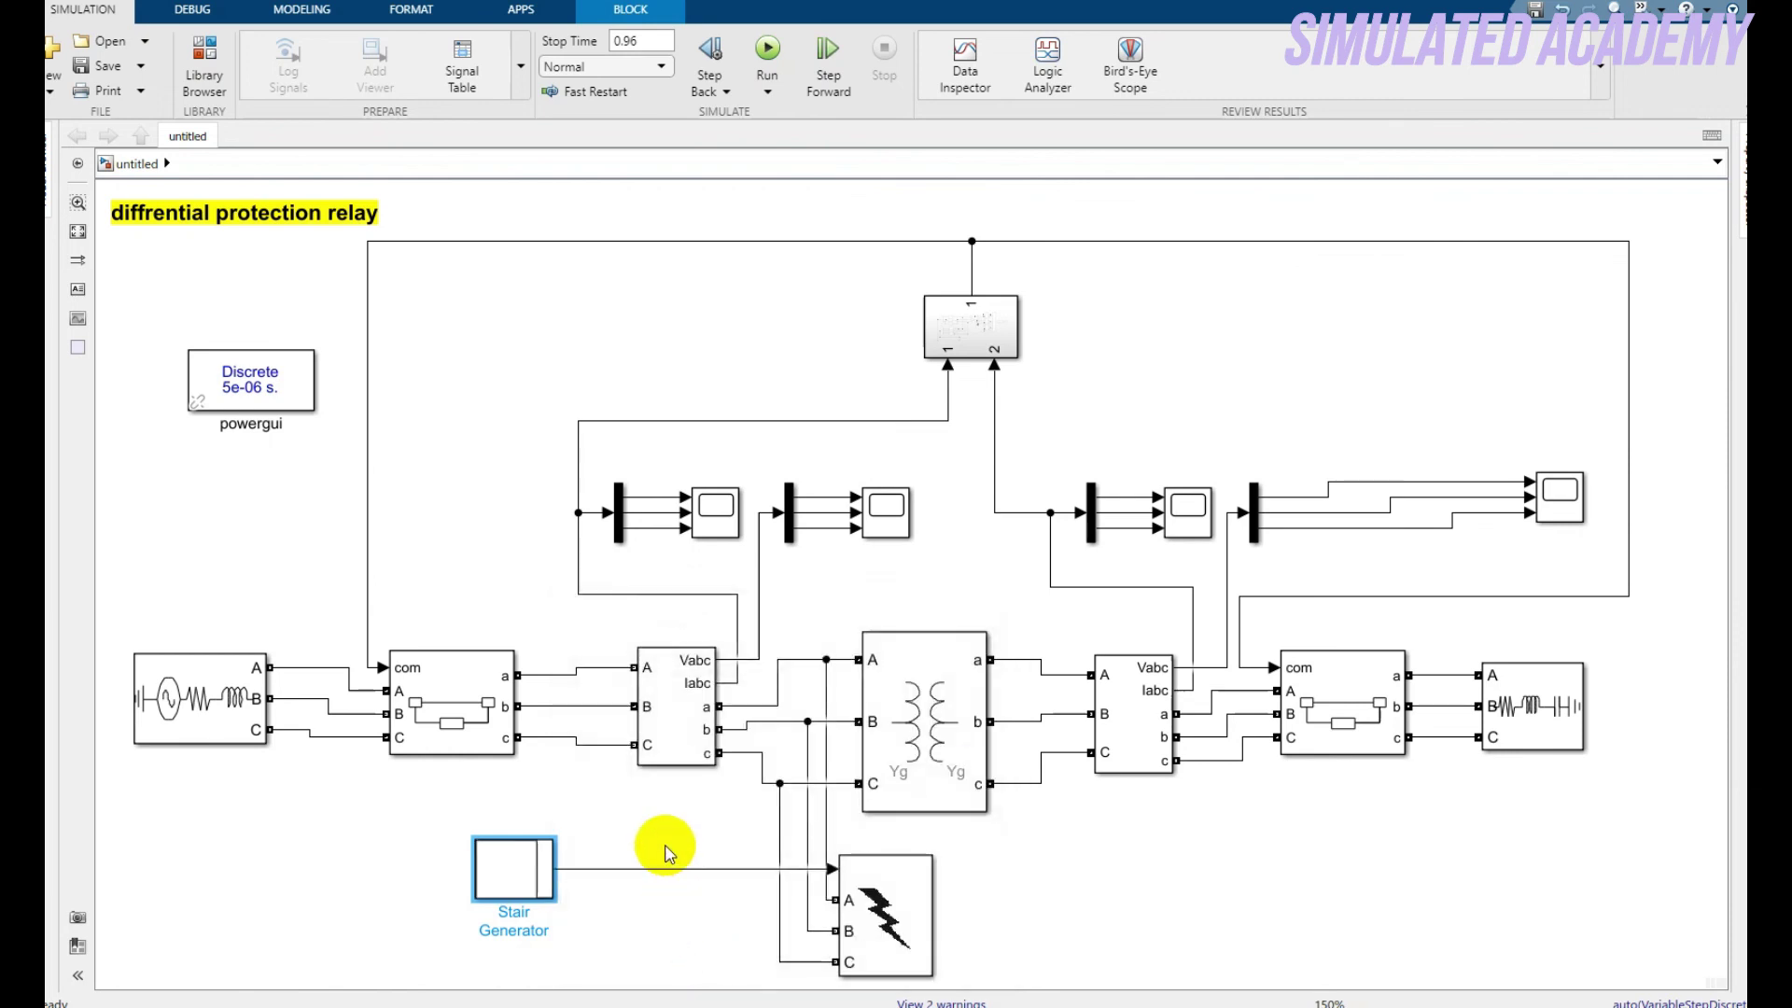
{"action": "left_click", "coordinate": [665, 845]}
Run the simulation with the fault enabled and examine the voltage waveforms on the source-side and load-side scopes
{"action": "left_click", "coordinate": [767, 48]}
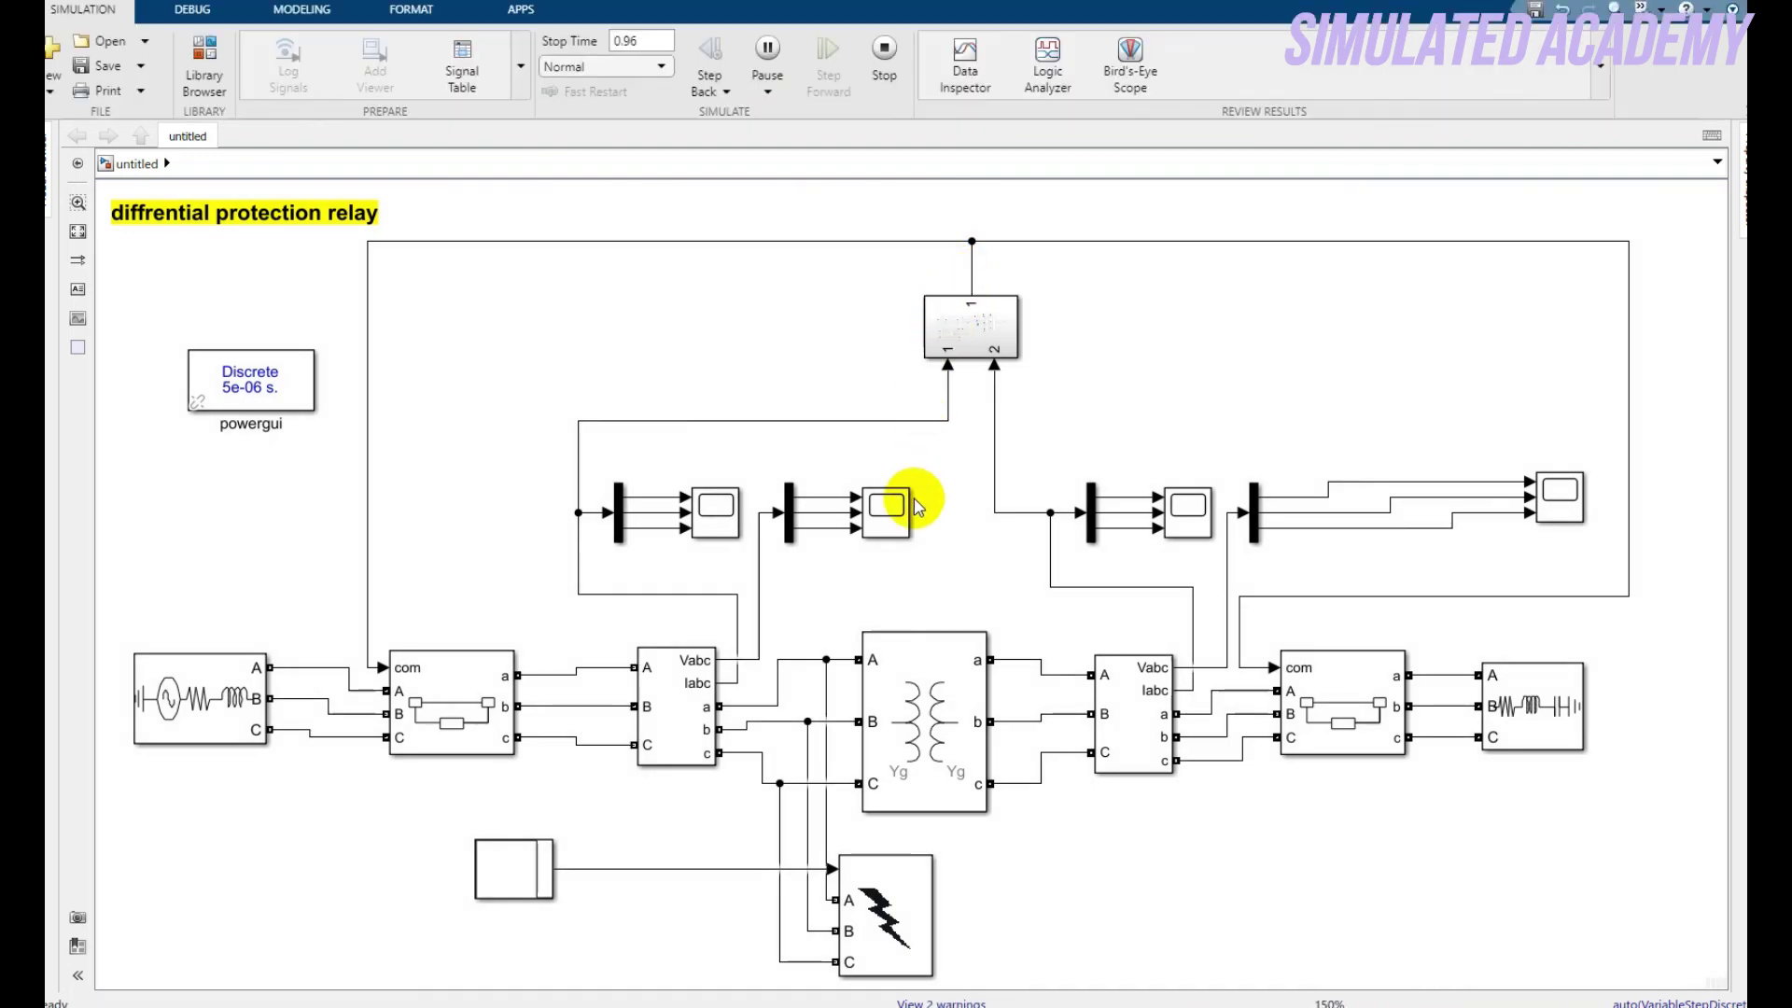
{"action": "double_click", "coordinate": [886, 509]}
{"action": "left_click", "coordinate": [738, 424]}
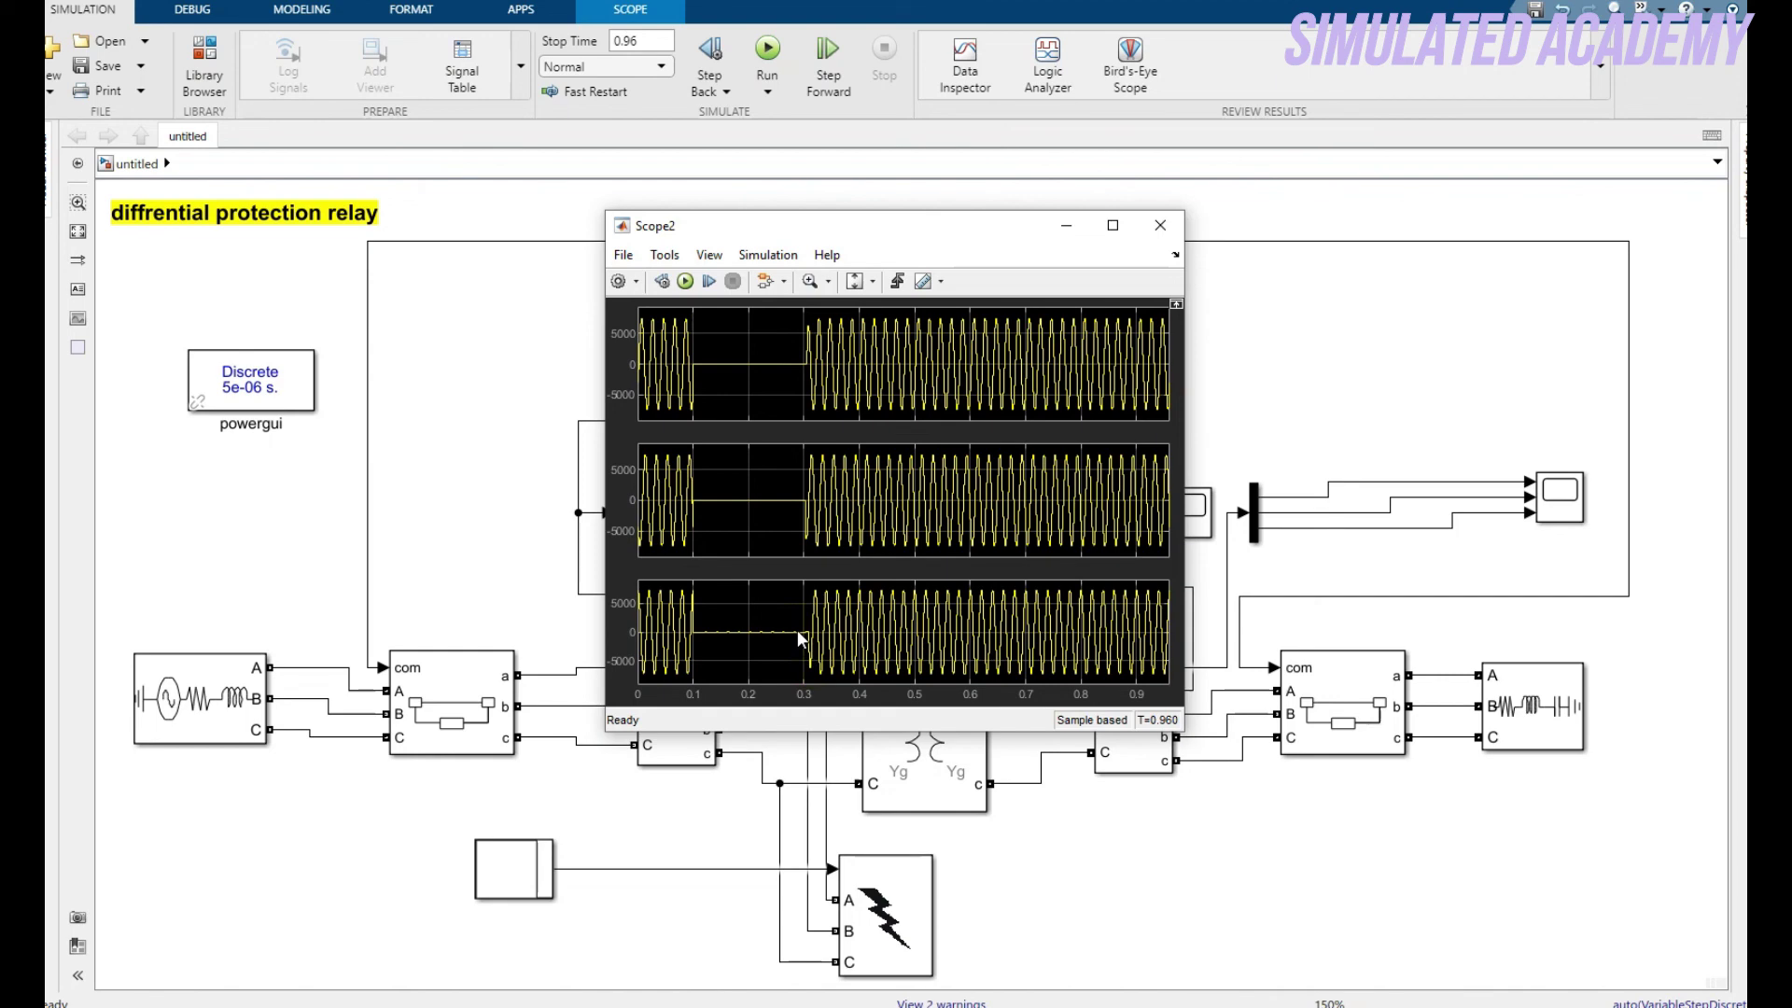
{"action": "left_click", "coordinate": [1165, 234]}
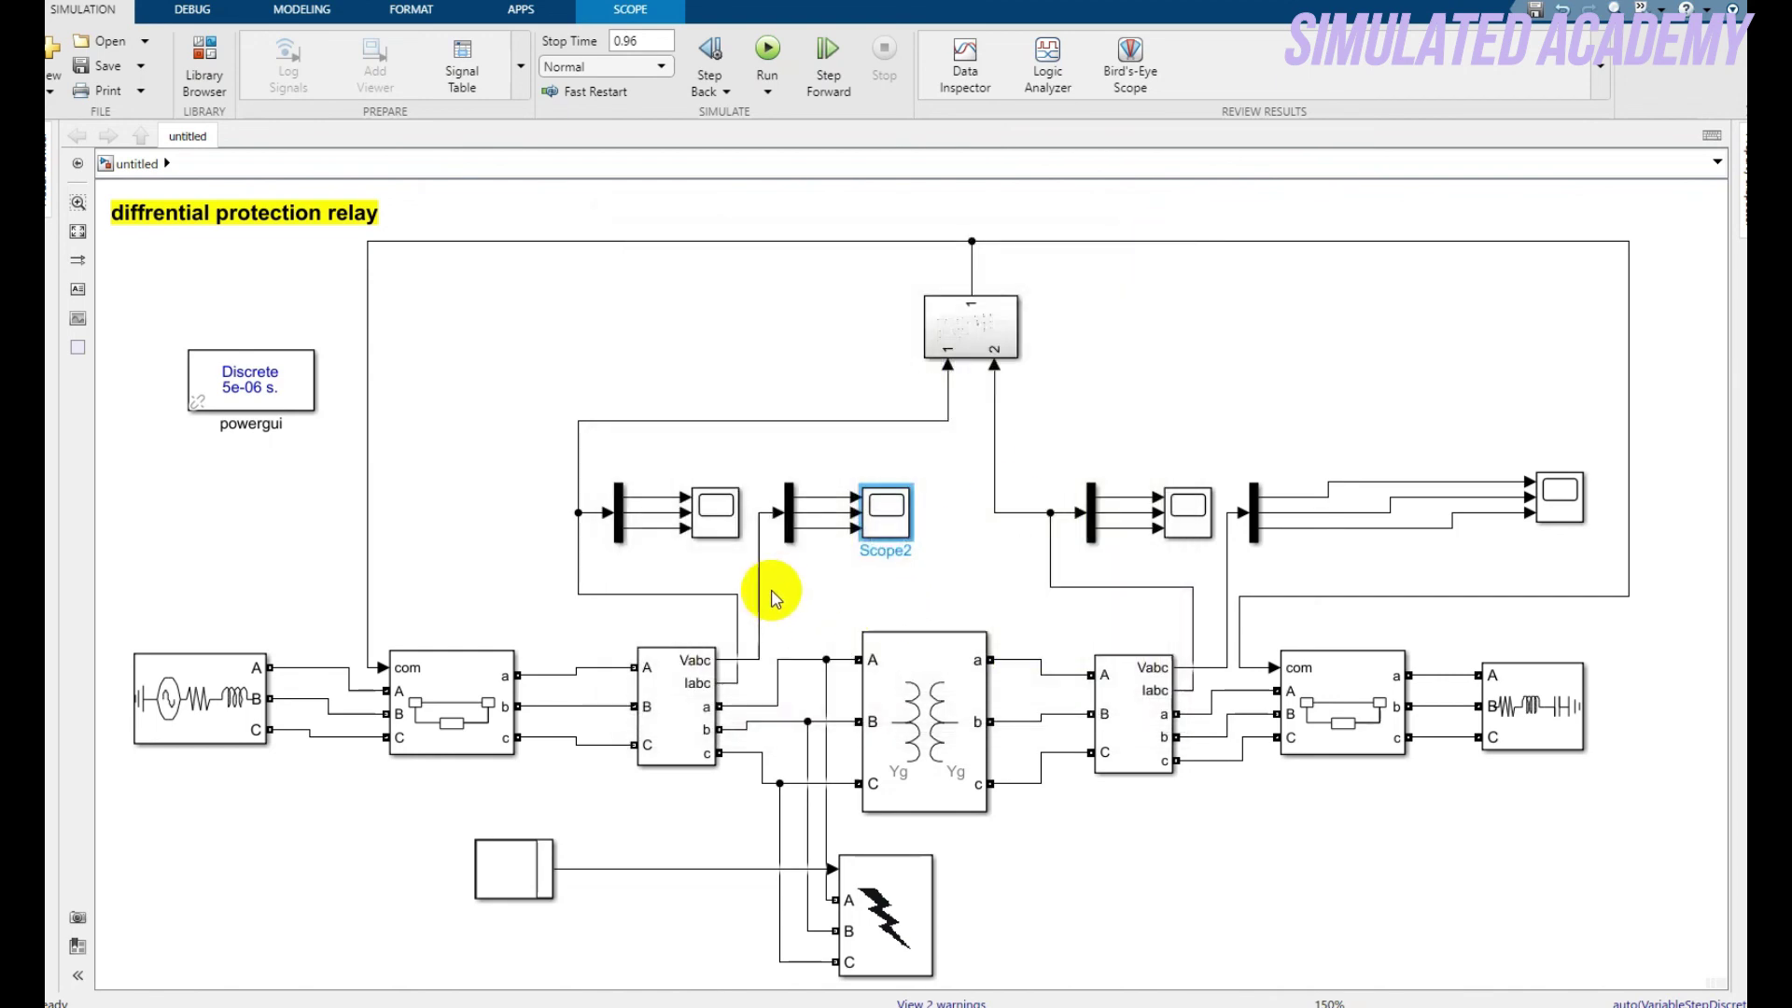
{"action": "double_click", "coordinate": [1558, 499]}
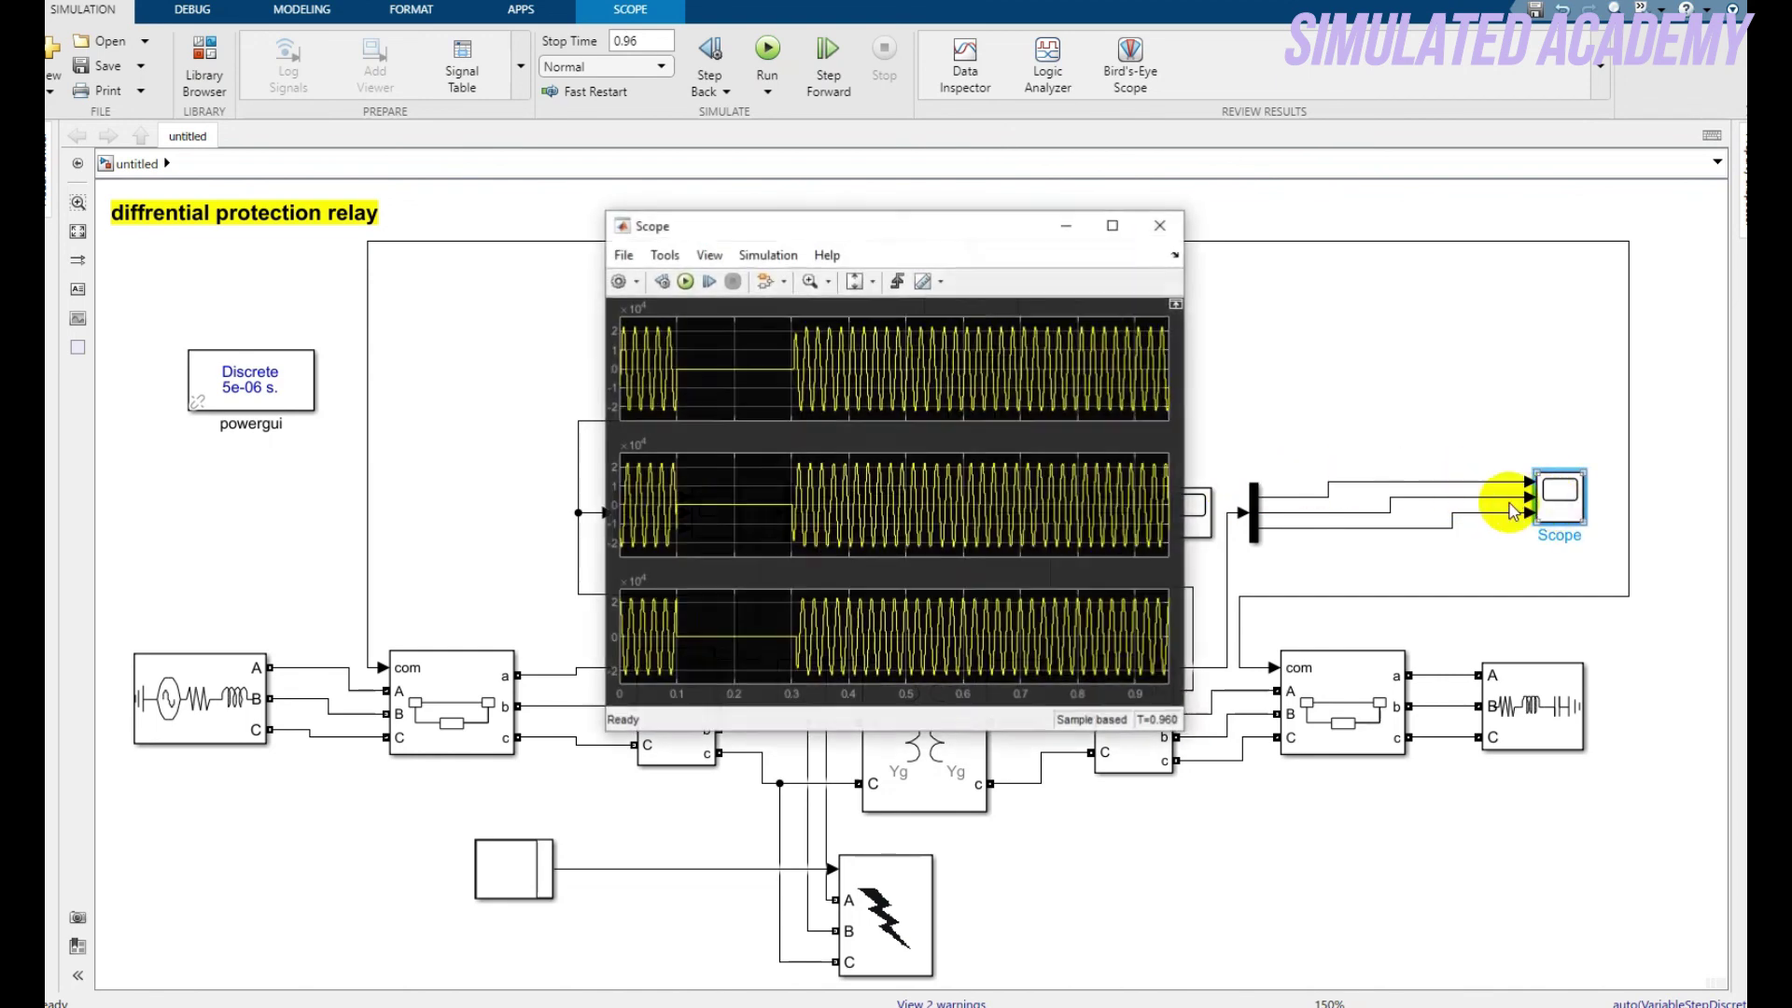
{"action": "left_click", "coordinate": [1149, 230]}
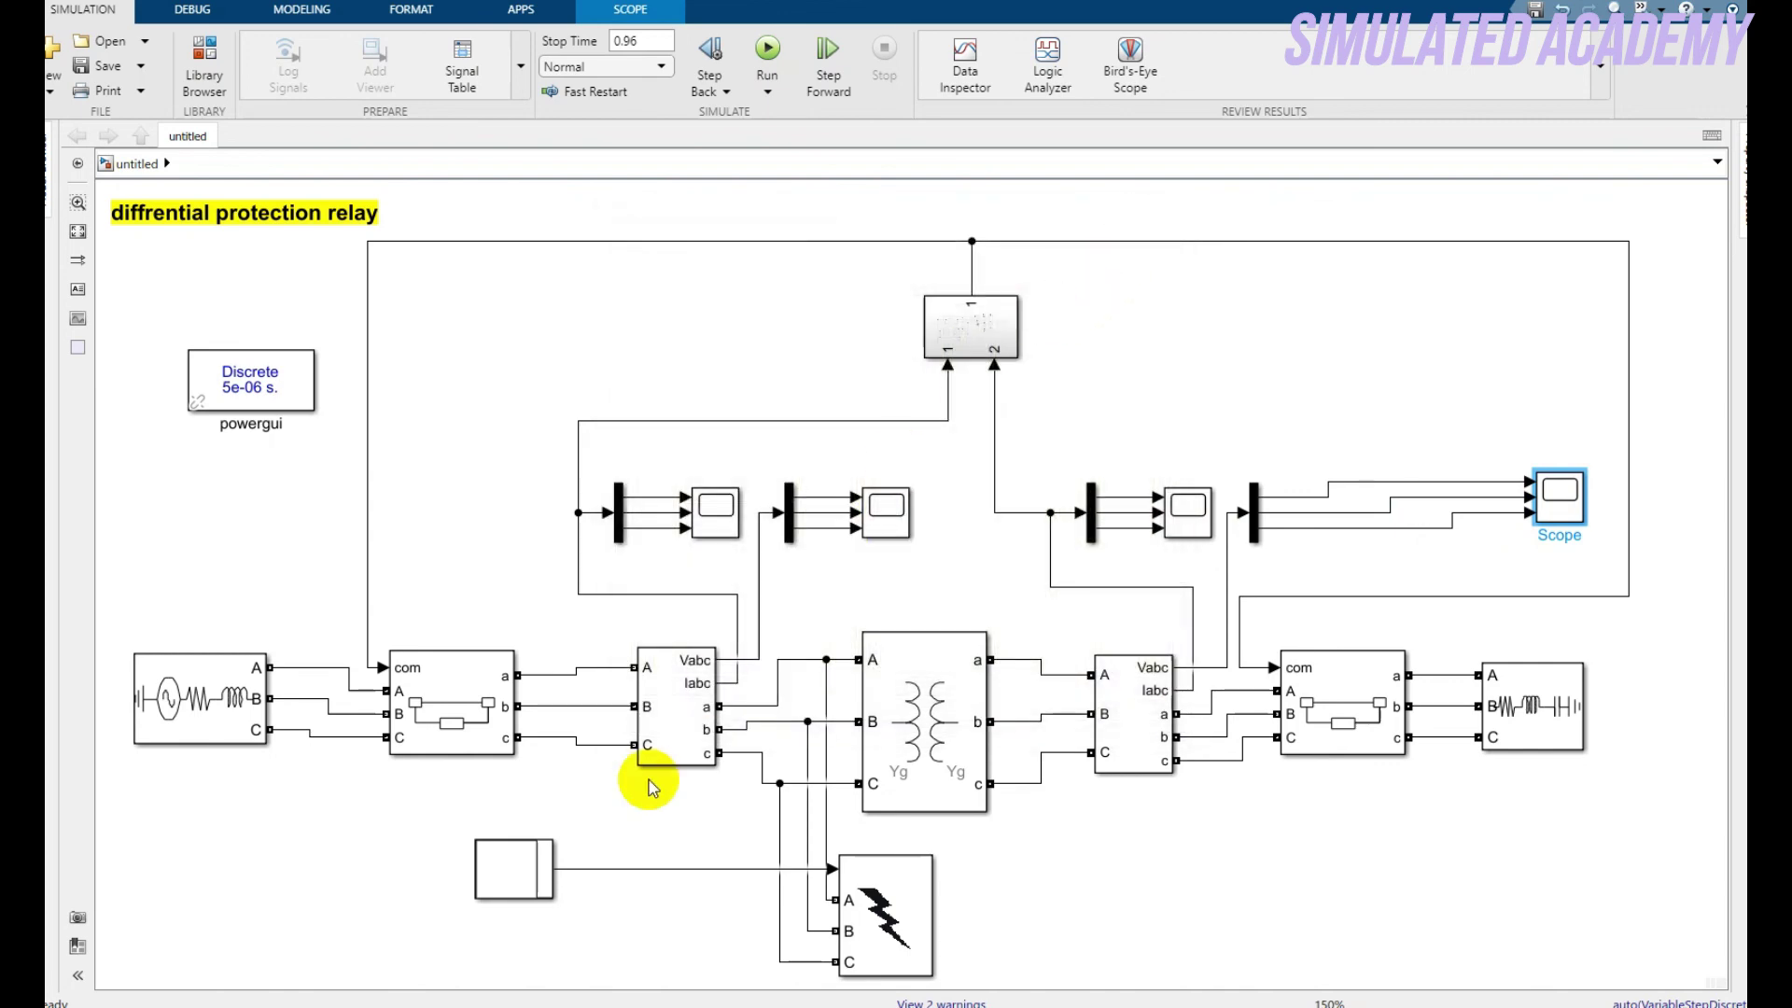
Change the Stair Generator amplitude to [0, 20, 0, 0]
{"action": "double_click", "coordinate": [508, 860]}
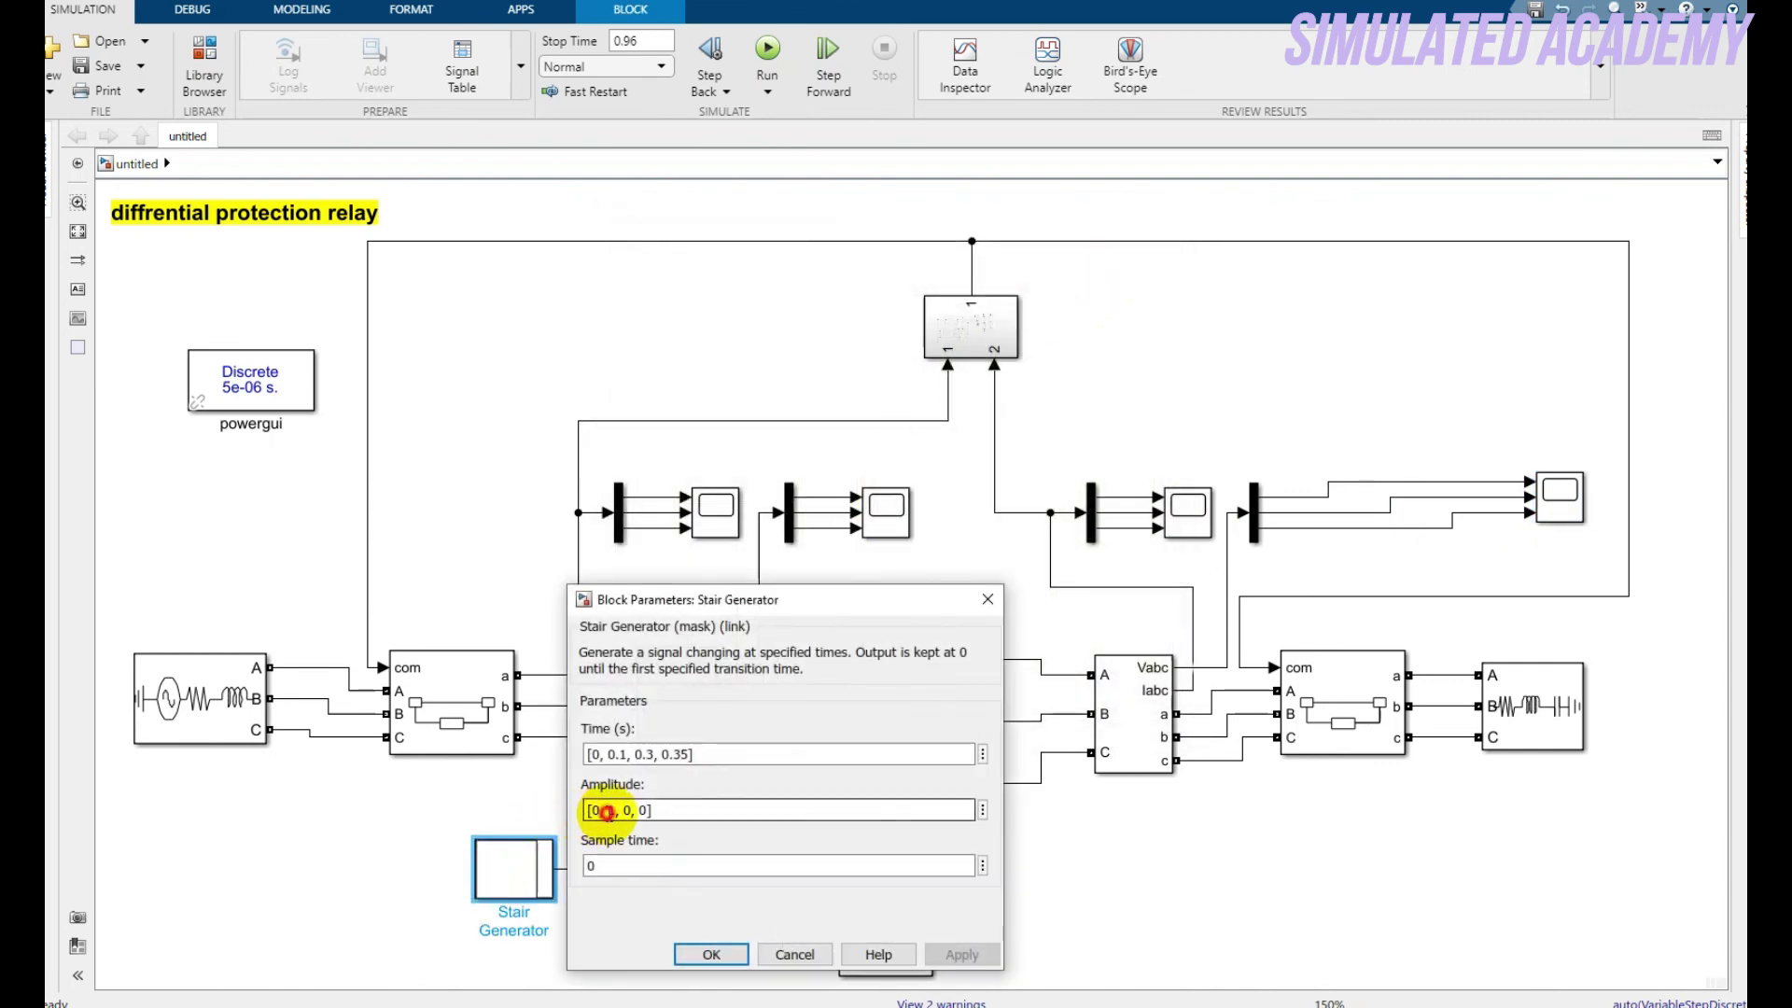
{"action": "left_click", "coordinate": [607, 810]}
{"action": "type", "text": "20"}
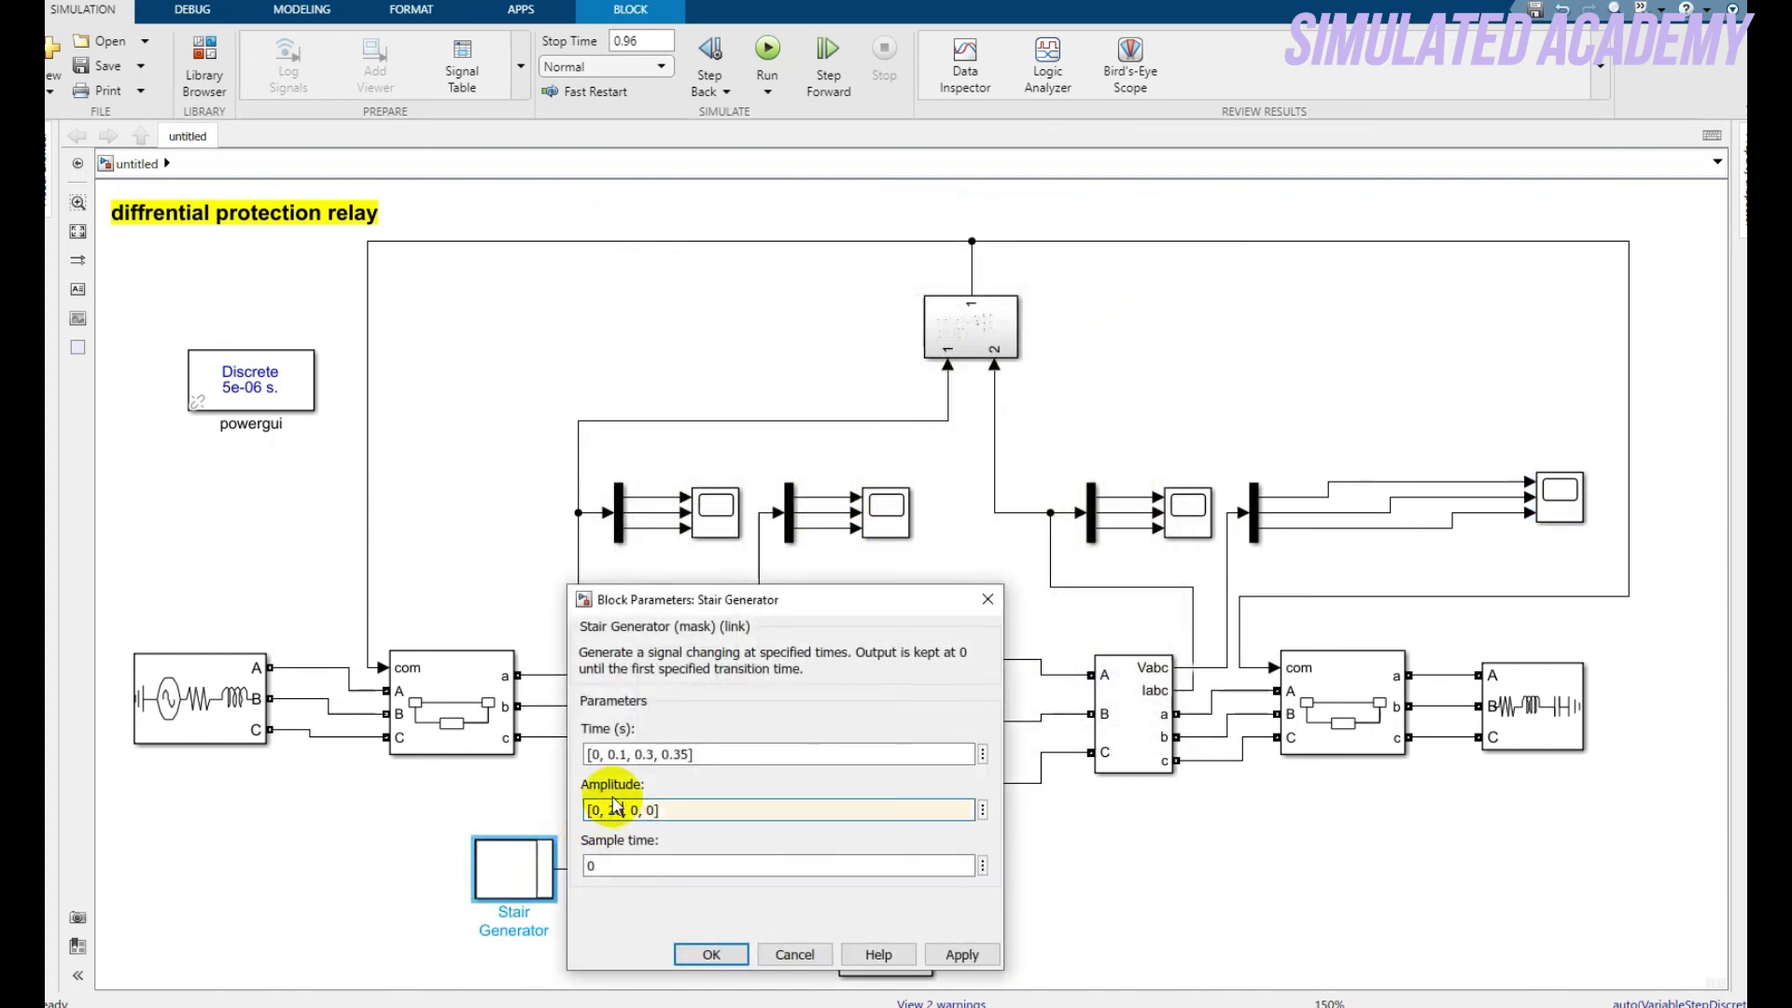
{"action": "left_click", "coordinate": [709, 952]}
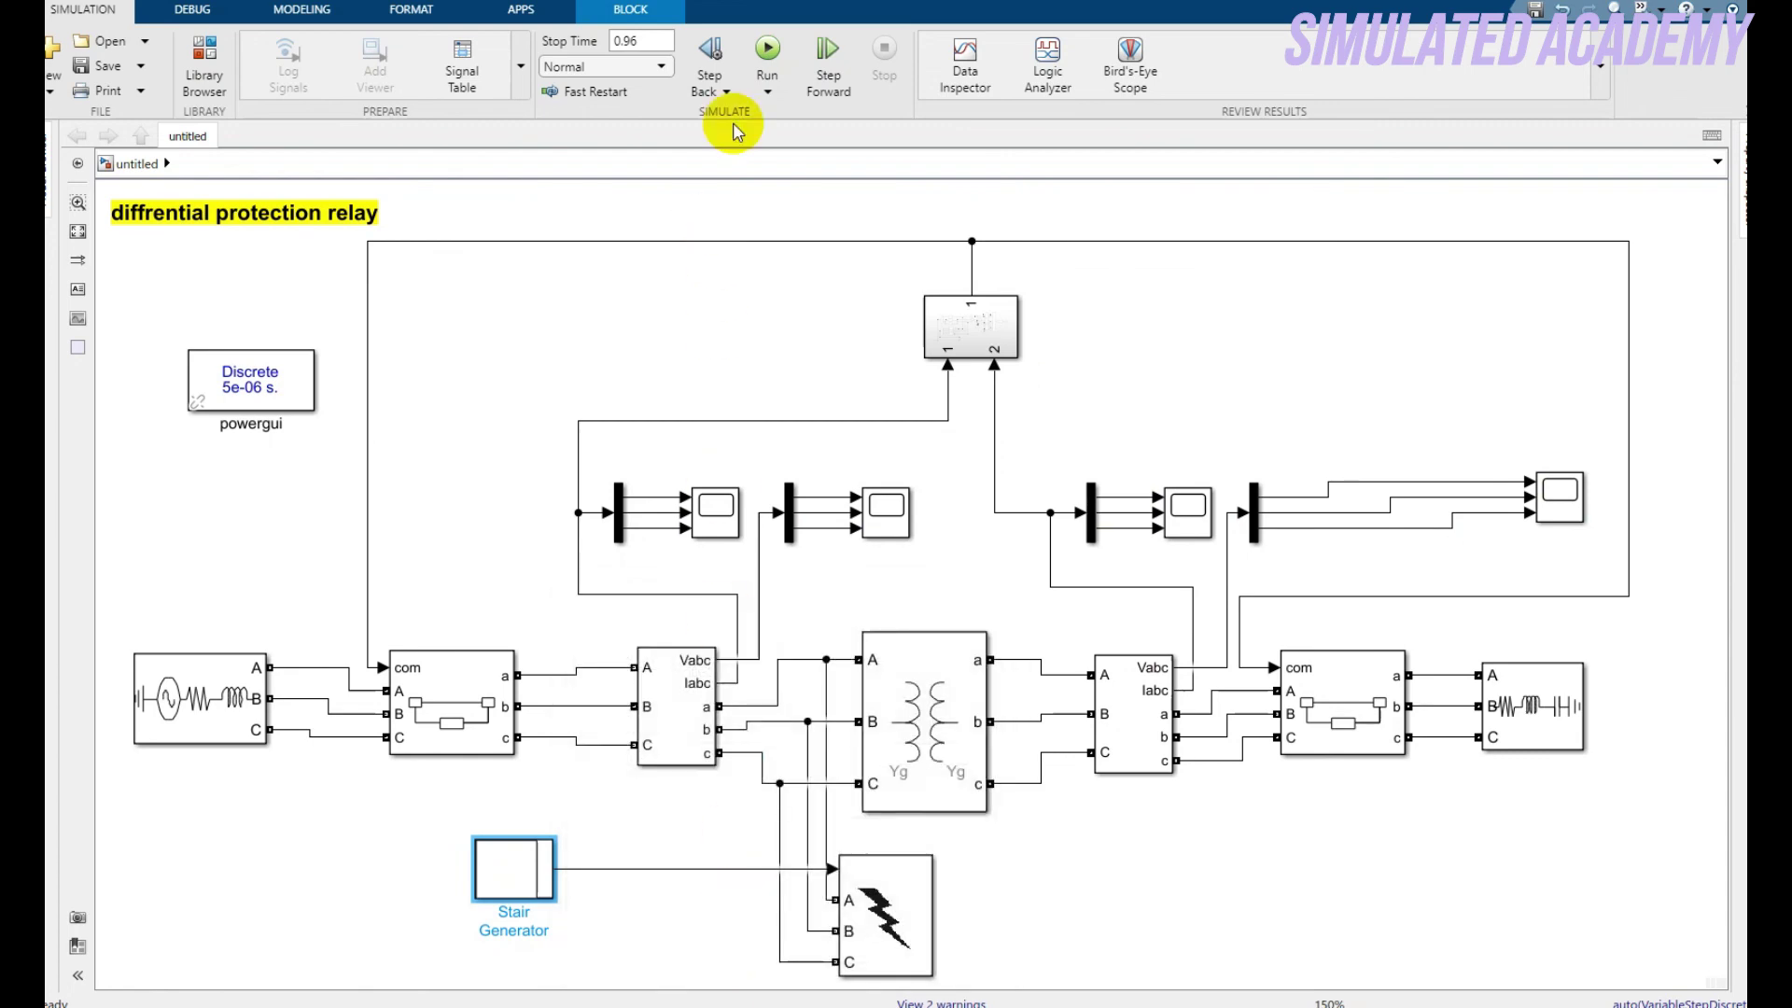
Rerun the simulation with the fault amplitude of 20 and compare the three-phase voltages on the source-side and load-side scopes
{"action": "left_click", "coordinate": [767, 48]}
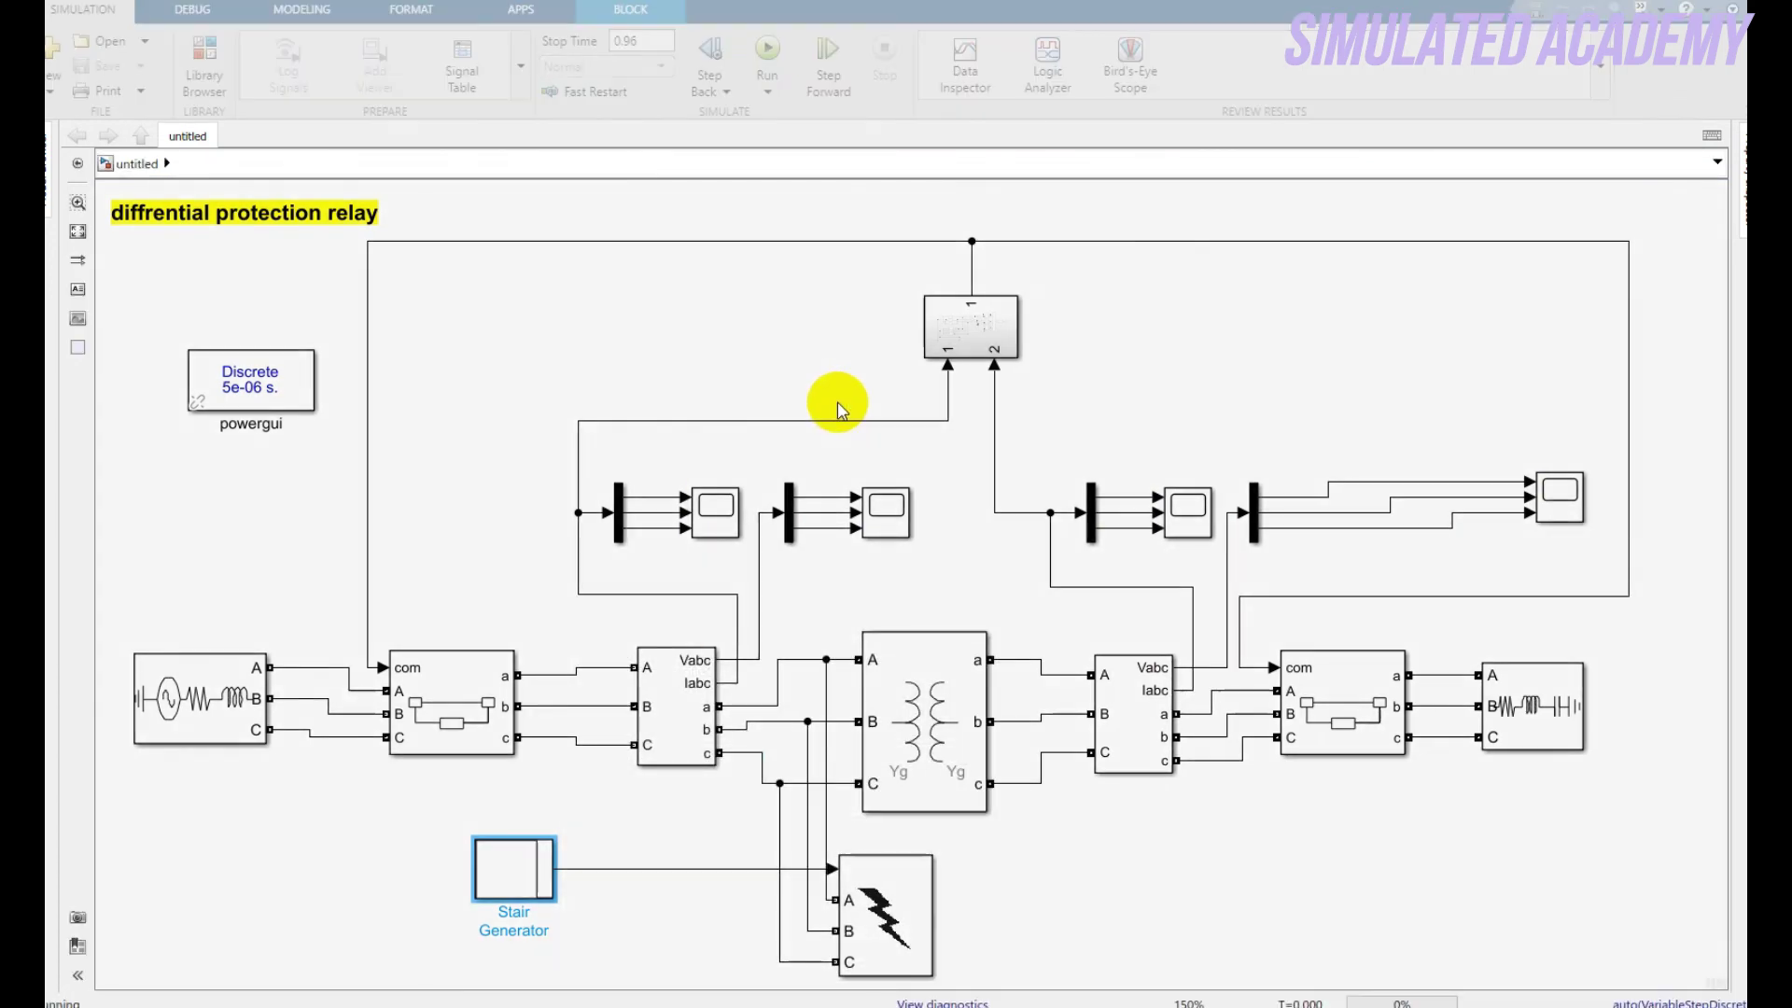
{"action": "double_click", "coordinate": [889, 513]}
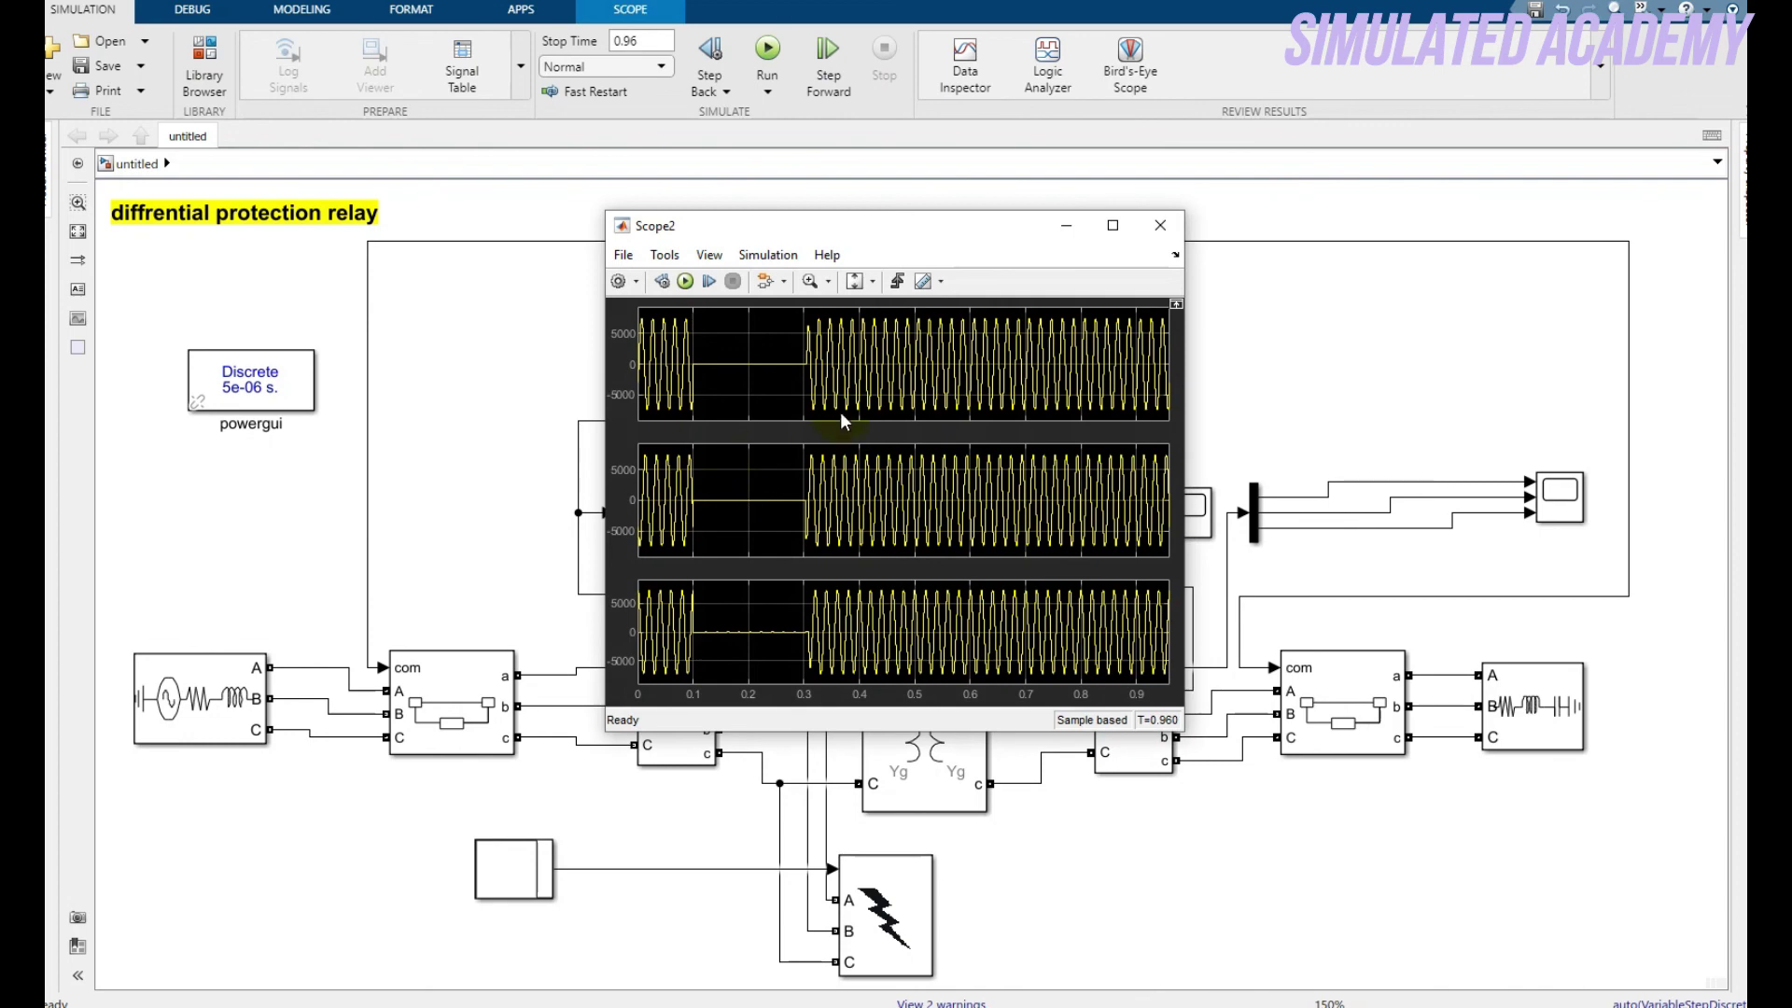
{"action": "left_click", "coordinate": [1160, 225]}
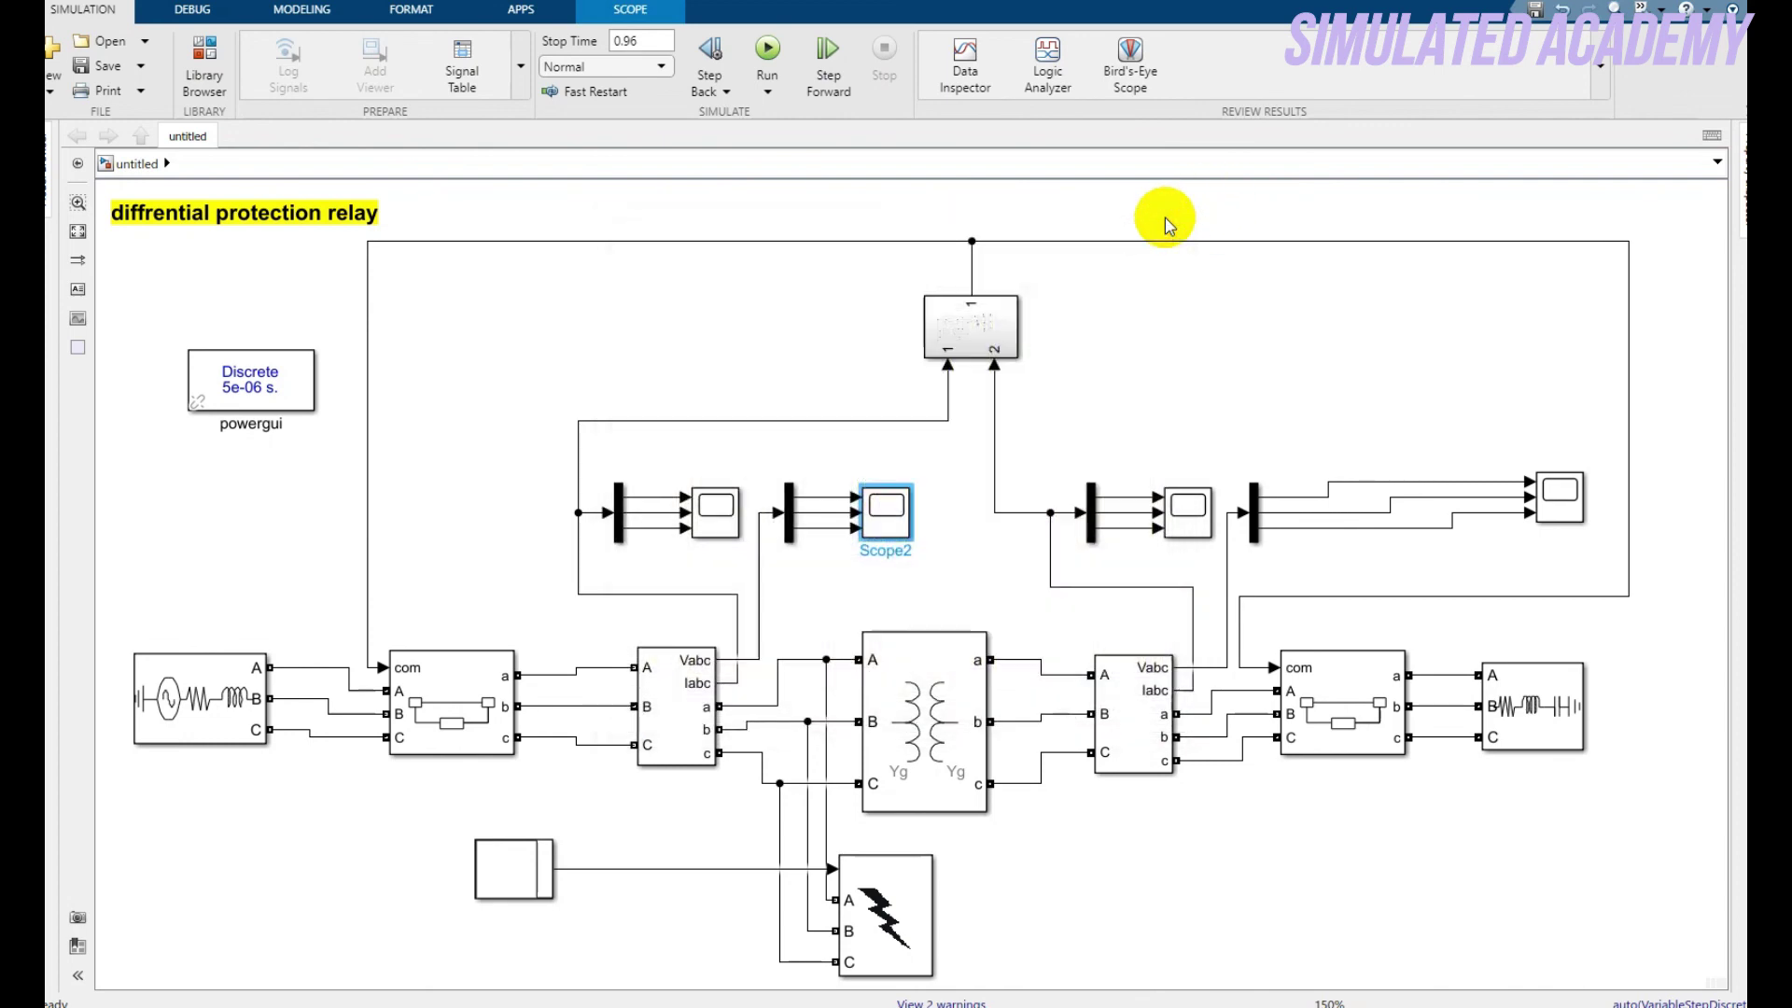
{"action": "double_click", "coordinate": [1555, 497]}
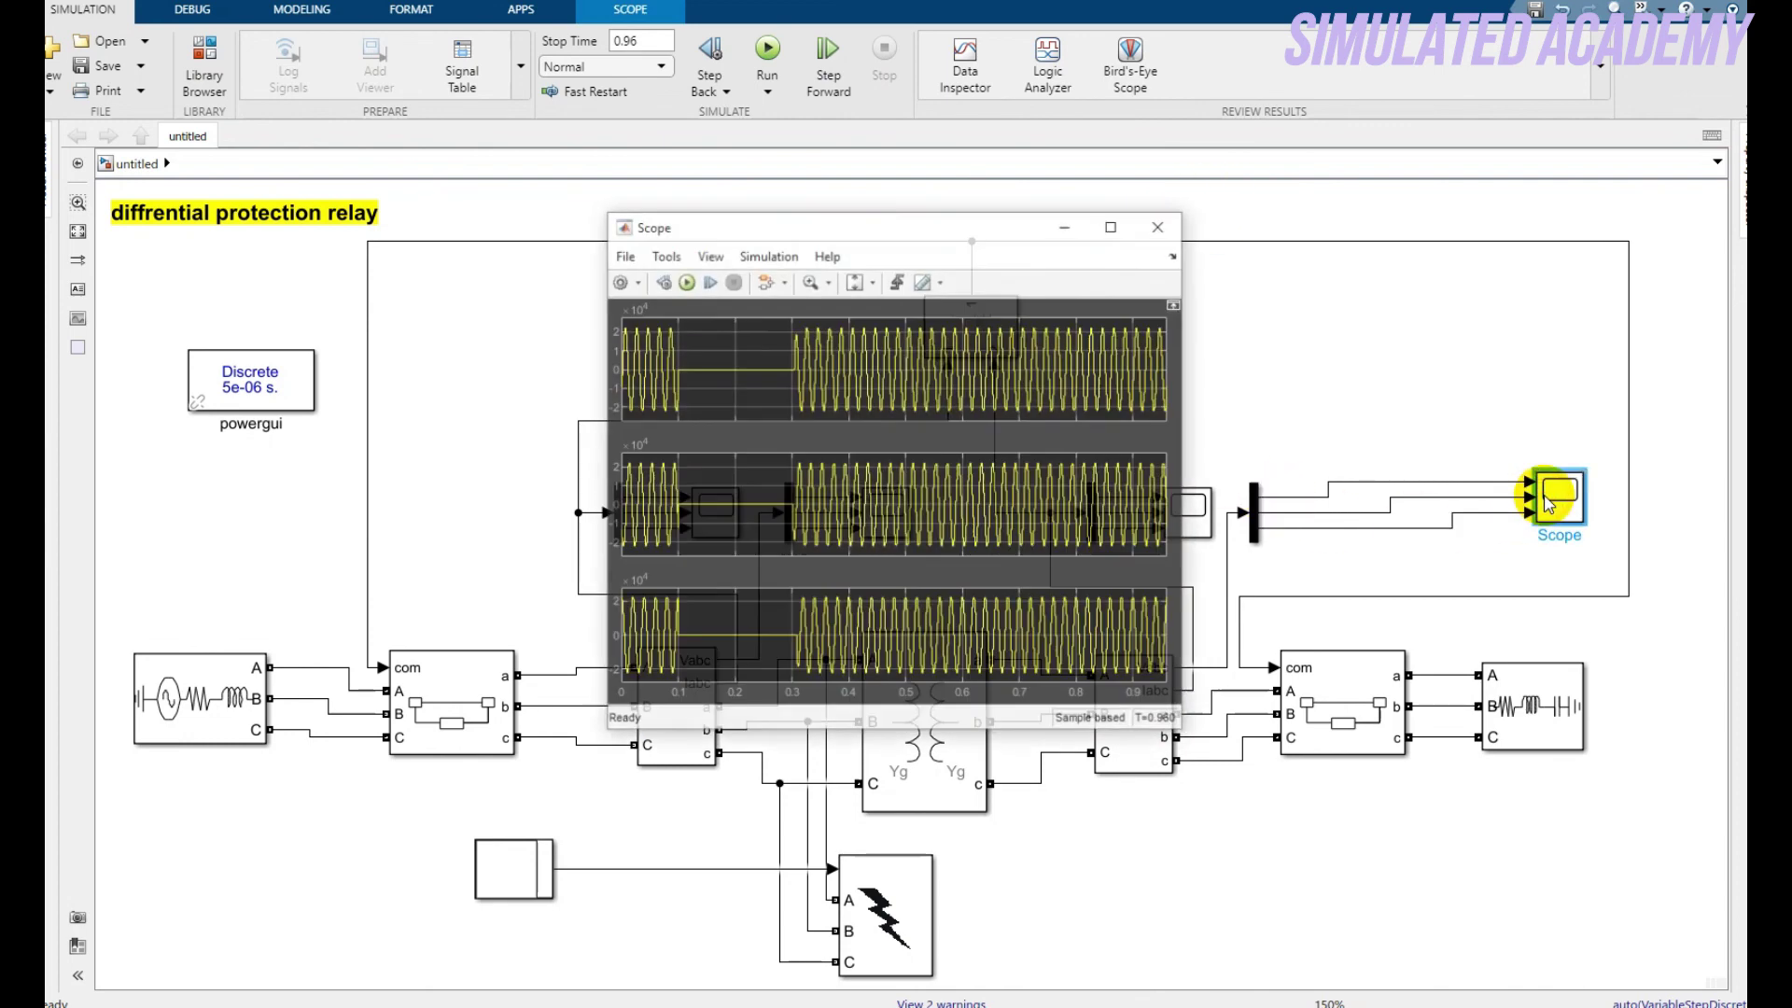
{"action": "left_click_drag", "start_coordinate": [798, 229], "coordinate": [794, 271]}
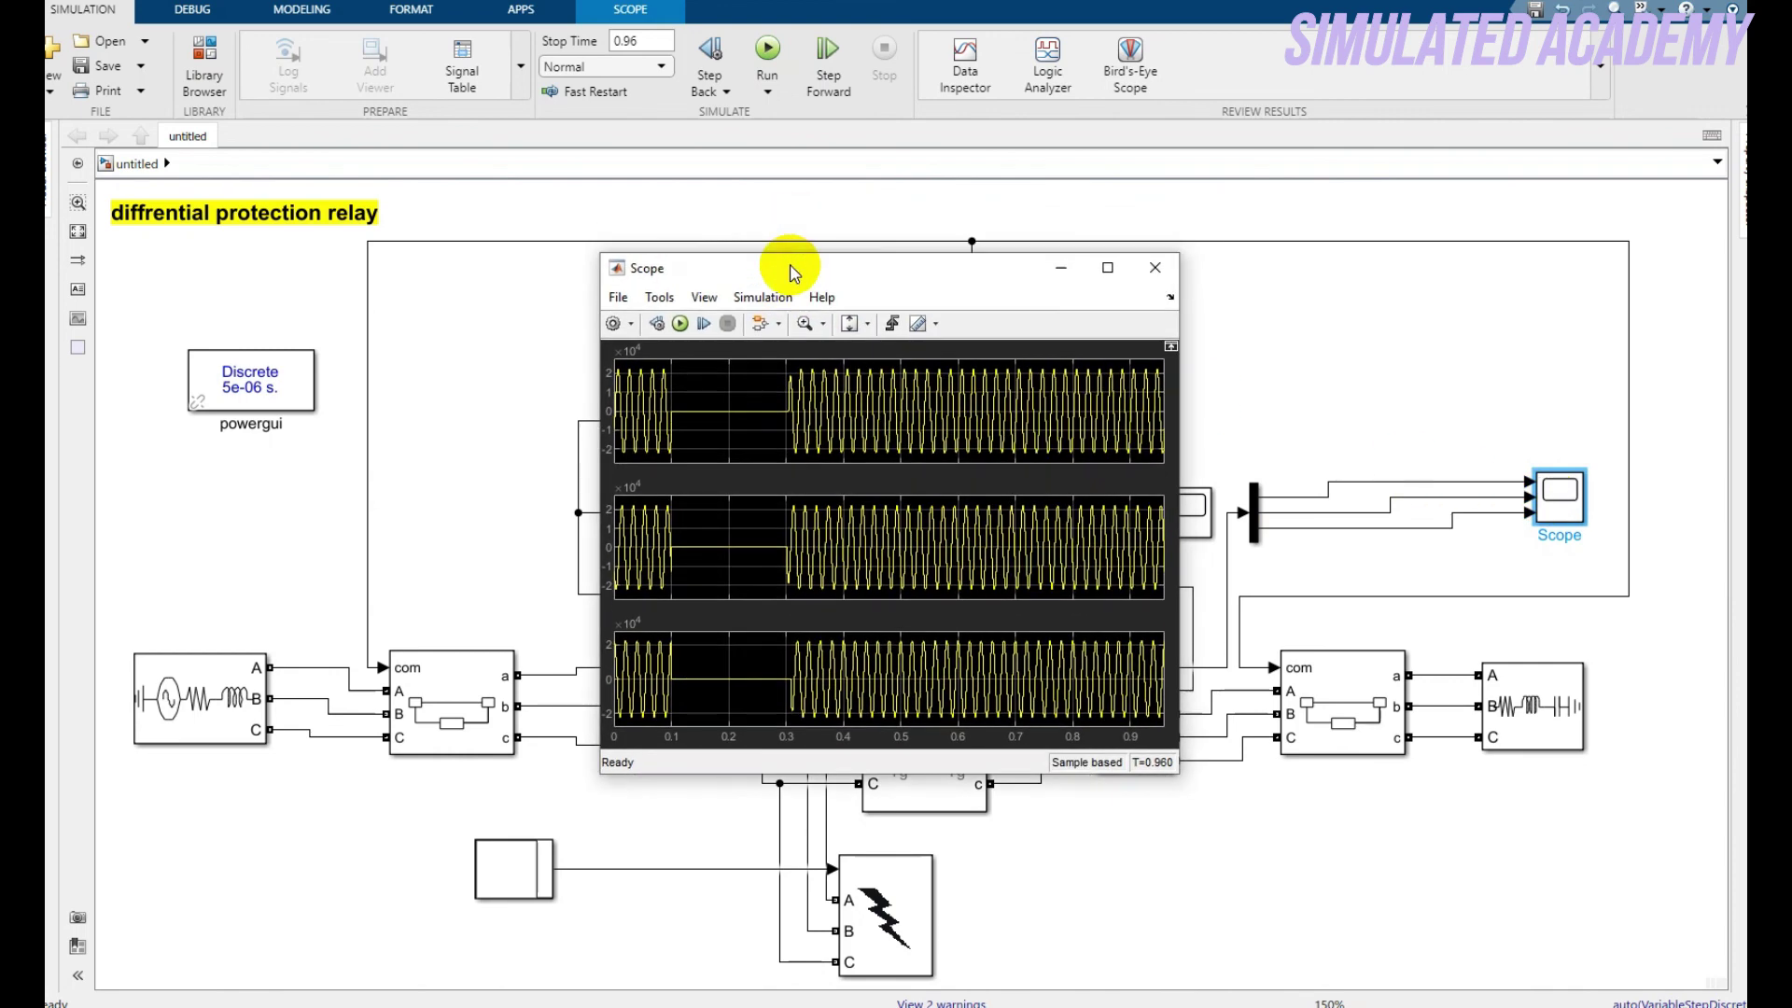